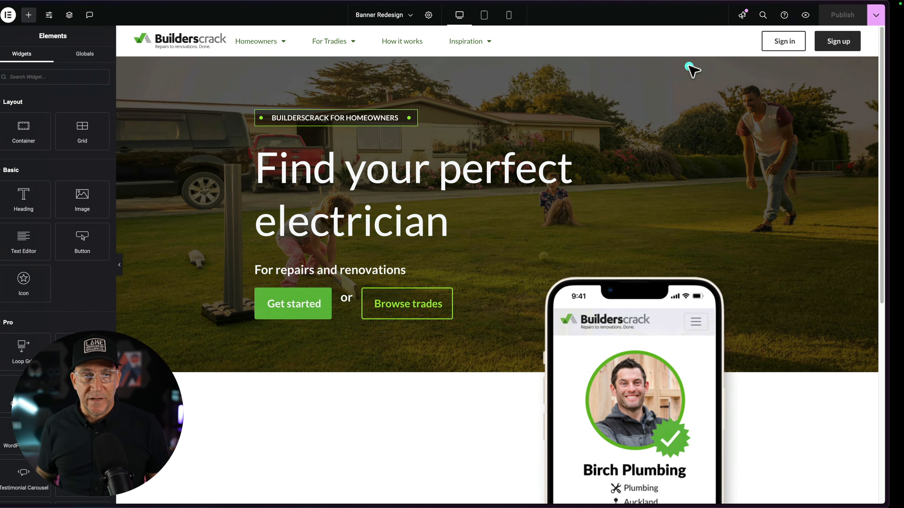
Switch to the live Builderscrack homepage and review it from the hero banner down to the popular trades section.
{"action": "mouse_move", "coordinate": [4, 242]}
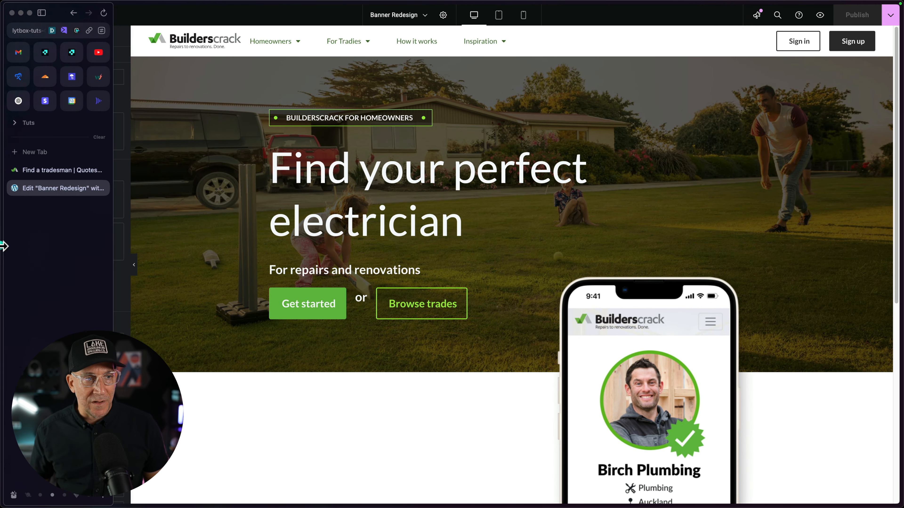
{"action": "left_click", "coordinate": [35, 177]}
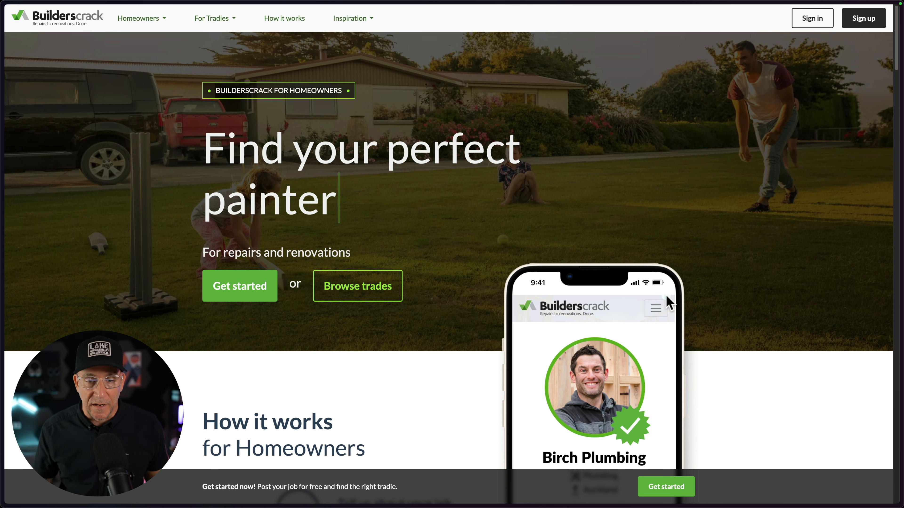
{"action": "scroll", "coordinate": [670, 302], "scroll_direction": "down", "scroll_amount": 6}
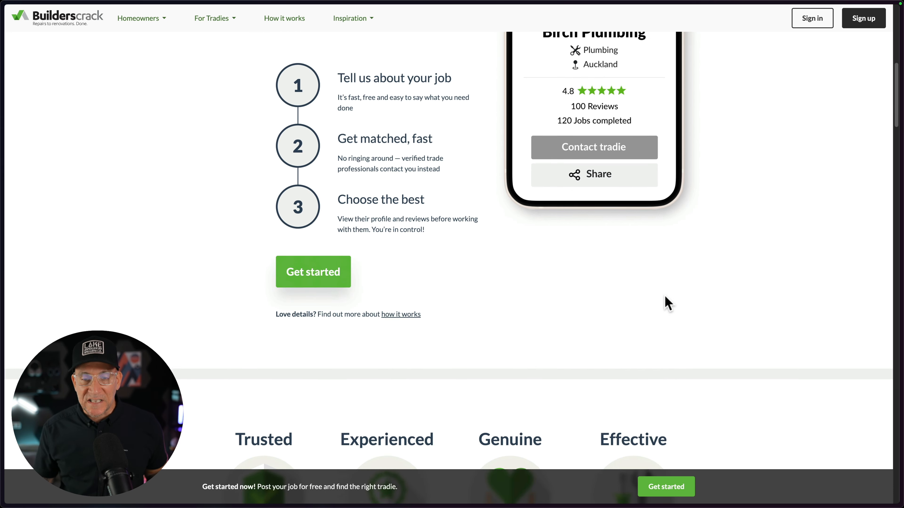
{"action": "scroll", "coordinate": [668, 303], "scroll_direction": "down", "scroll_amount": 4}
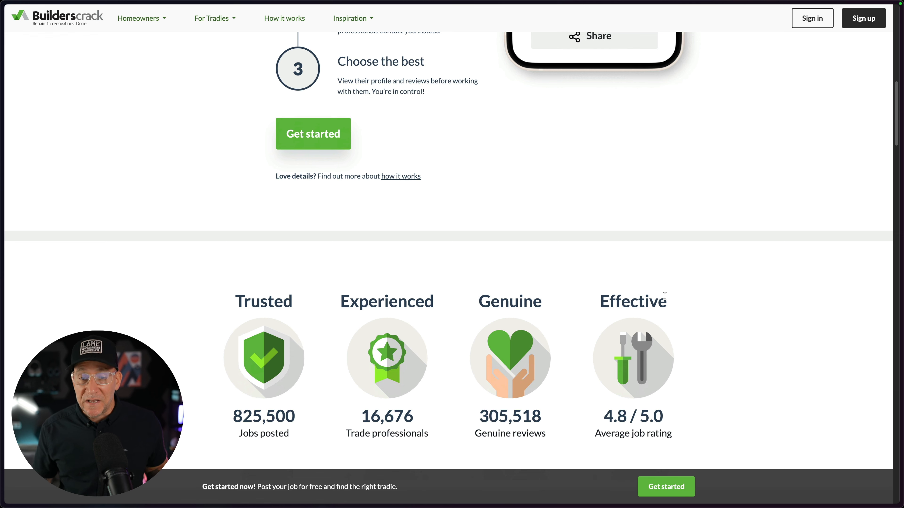
{"action": "scroll", "coordinate": [666, 299], "scroll_direction": "down", "scroll_amount": 7}
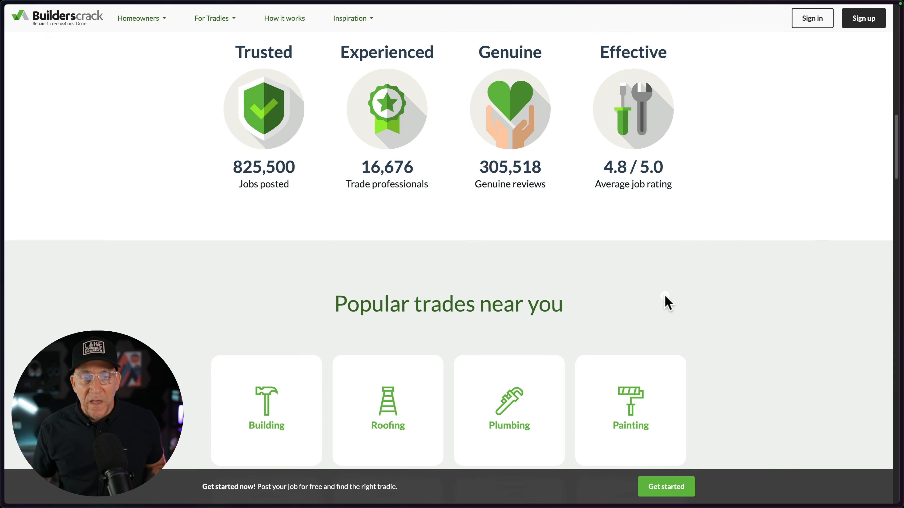
{"action": "scroll", "coordinate": [666, 303], "scroll_direction": "down", "scroll_amount": 4}
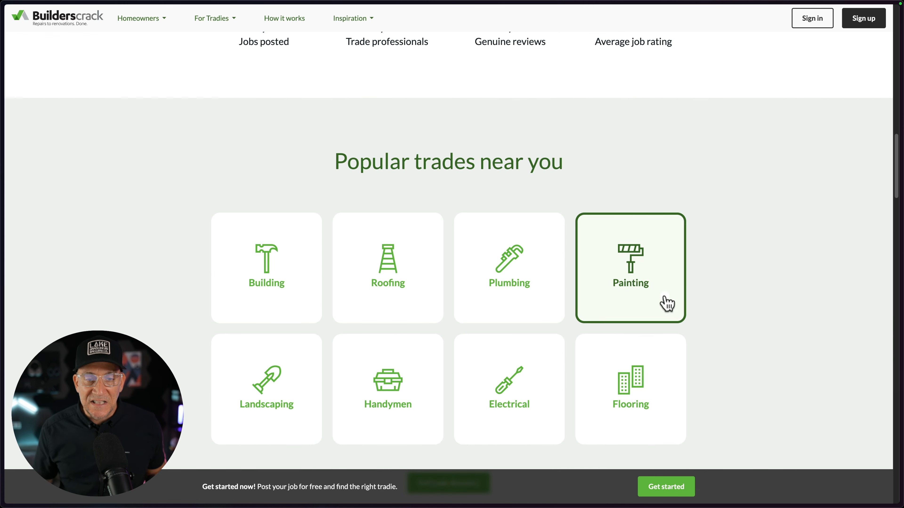
{"action": "scroll", "coordinate": [718, 363], "scroll_direction": "down", "scroll_amount": 5}
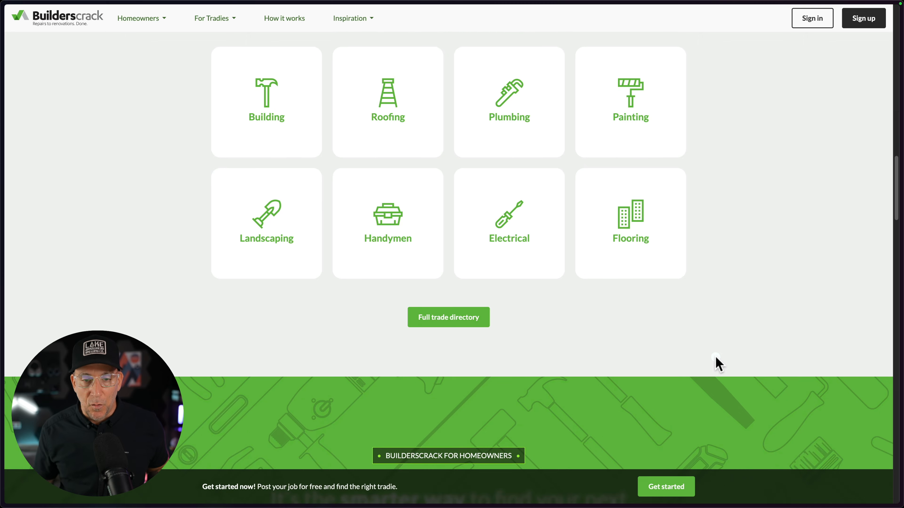
{"action": "scroll", "coordinate": [718, 364], "scroll_direction": "up", "scroll_amount": 6}
{"action": "scroll", "coordinate": [718, 363], "scroll_direction": "up", "scroll_amount": 15}
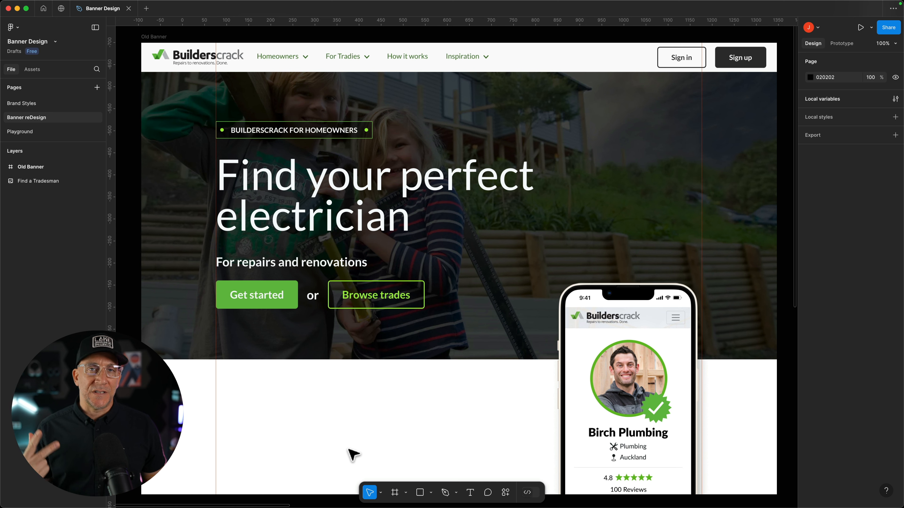
In Figma, open the Brand Styles page and inspect the dark, green and light colour swatches.
{"action": "scroll", "coordinate": [306, 431], "scroll_direction": "down", "scroll_amount": 1}
{"action": "scroll", "coordinate": [306, 430], "scroll_direction": "right", "scroll_amount": 1}
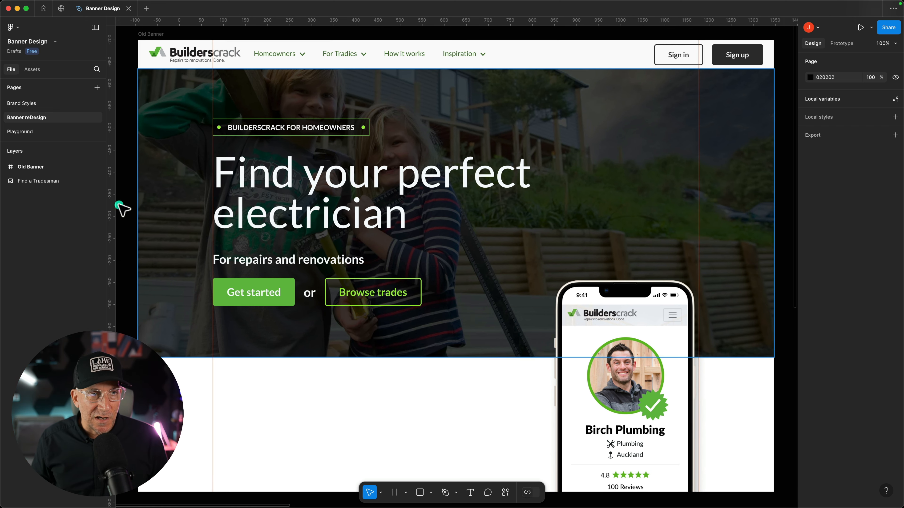
{"action": "left_click", "coordinate": [22, 104]}
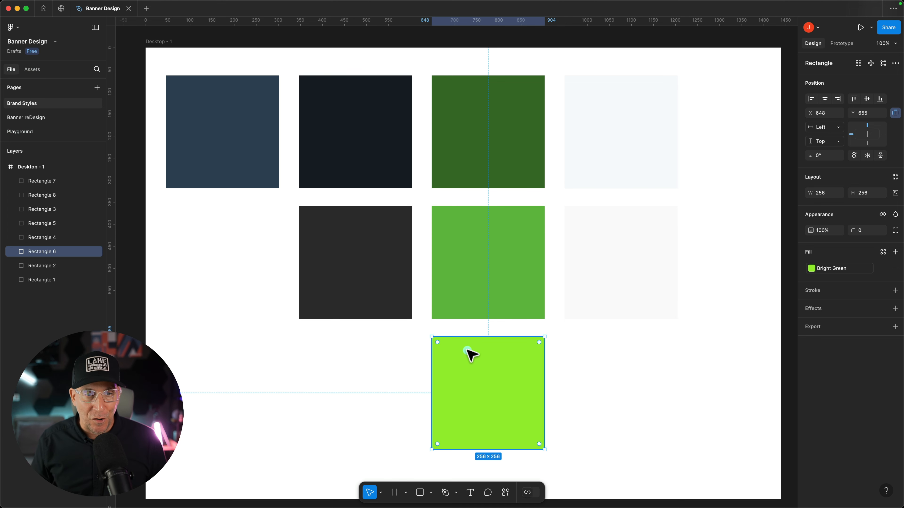
{"action": "left_click", "coordinate": [357, 264]}
{"action": "left_click", "coordinate": [371, 148]}
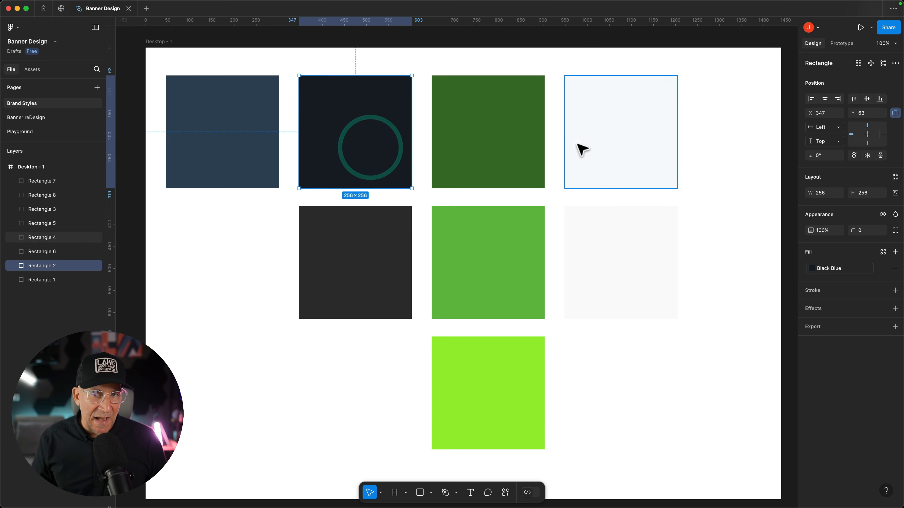
{"action": "left_click", "coordinate": [584, 144]}
{"action": "left_click", "coordinate": [599, 242]}
{"action": "left_click", "coordinate": [500, 355]}
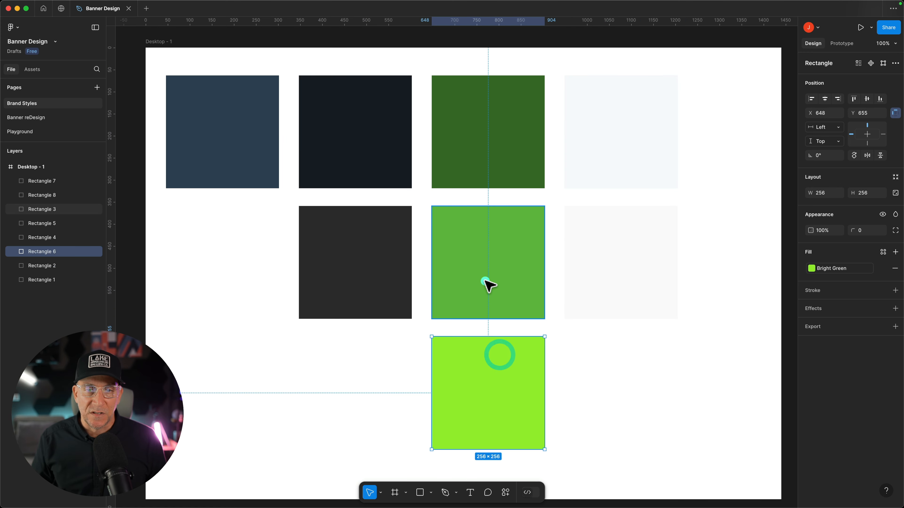
{"action": "left_click", "coordinate": [484, 279]}
{"action": "left_click", "coordinate": [486, 169]}
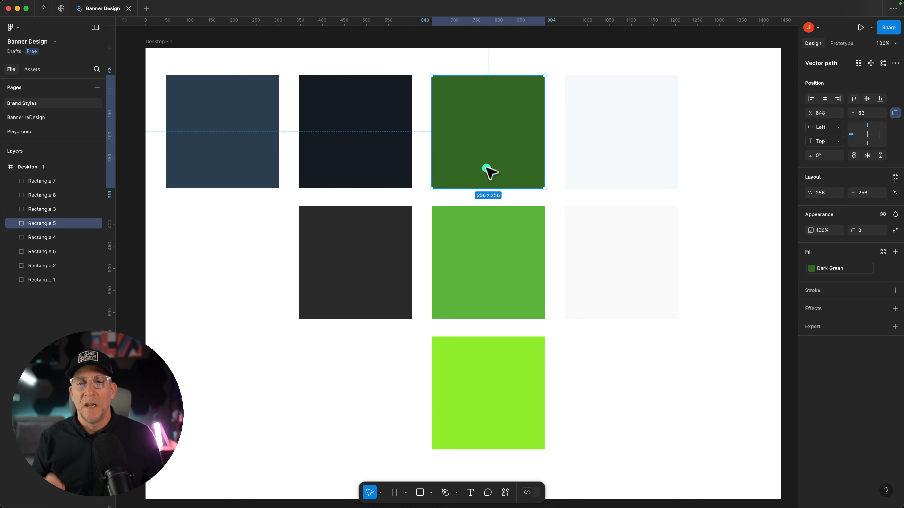
{"action": "left_click", "coordinate": [511, 397]}
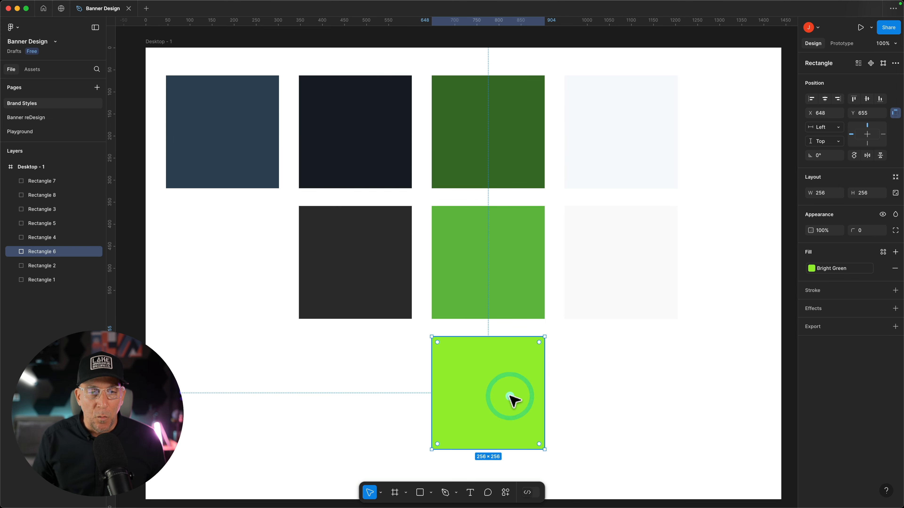
Move the Dark Green and Highlight swatches above the Desktop - 1 frame and place the Bright Green swatch in the first row.
{"action": "scroll", "coordinate": [508, 397], "scroll_direction": "down", "scroll_amount": 5}
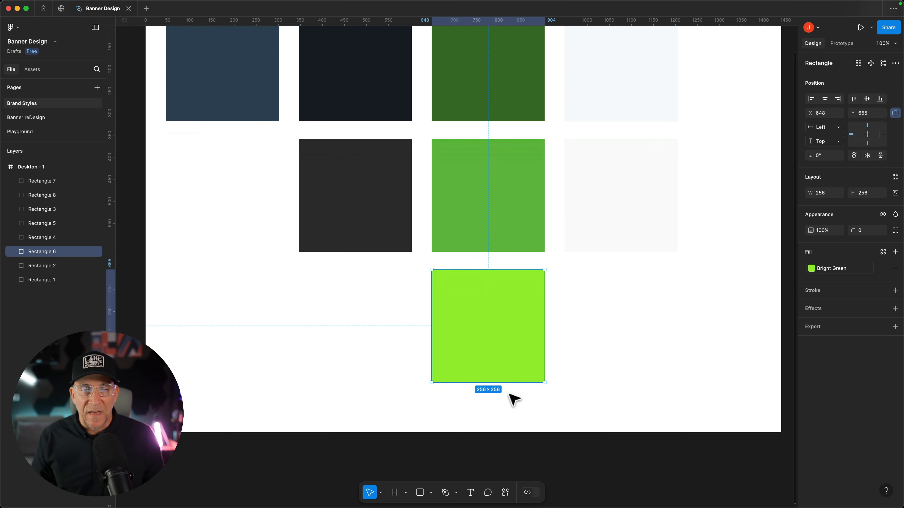
{"action": "scroll", "coordinate": [479, 302], "scroll_direction": "up", "scroll_amount": 2}
{"action": "scroll", "coordinate": [478, 302], "scroll_direction": "up", "scroll_amount": 1}
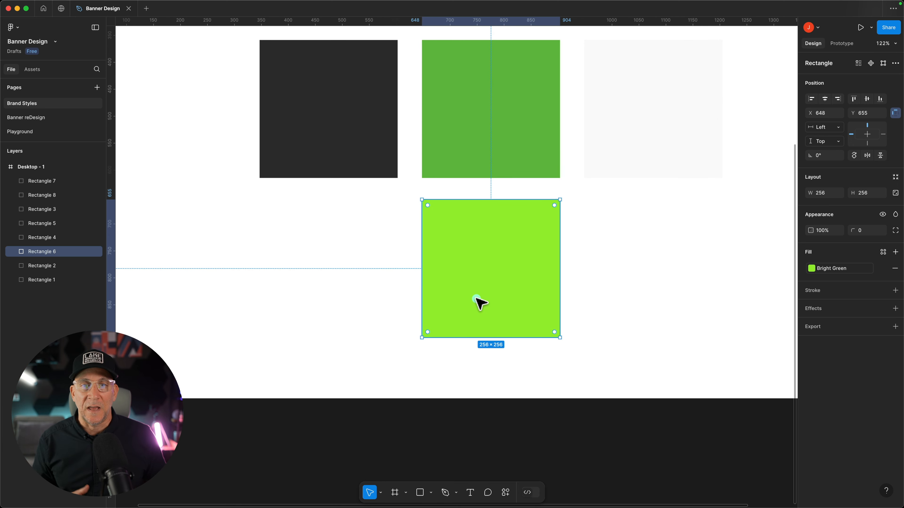
{"action": "scroll", "coordinate": [469, 306], "scroll_direction": "down", "scroll_amount": 2}
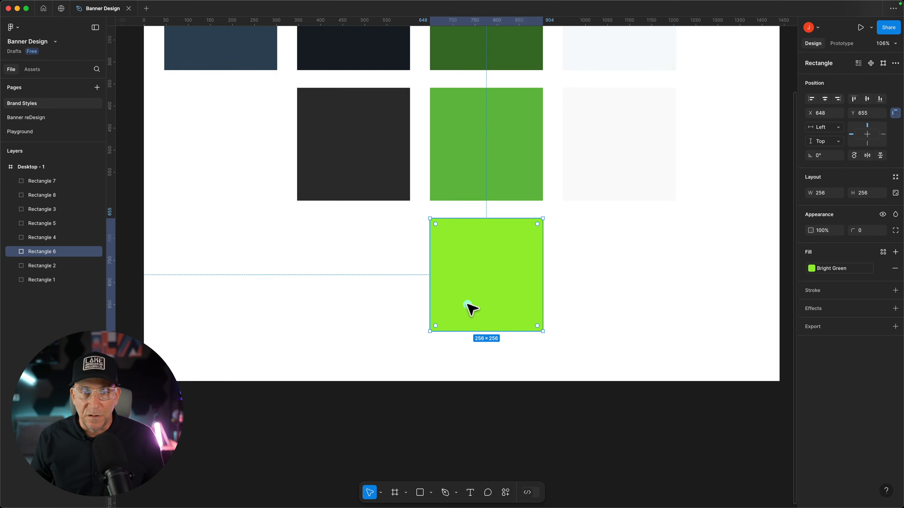
{"action": "scroll", "coordinate": [469, 307], "scroll_direction": "down", "scroll_amount": 4}
{"action": "scroll", "coordinate": [469, 284], "scroll_direction": "up", "scroll_amount": 4}
{"action": "left_click", "coordinate": [474, 224]}
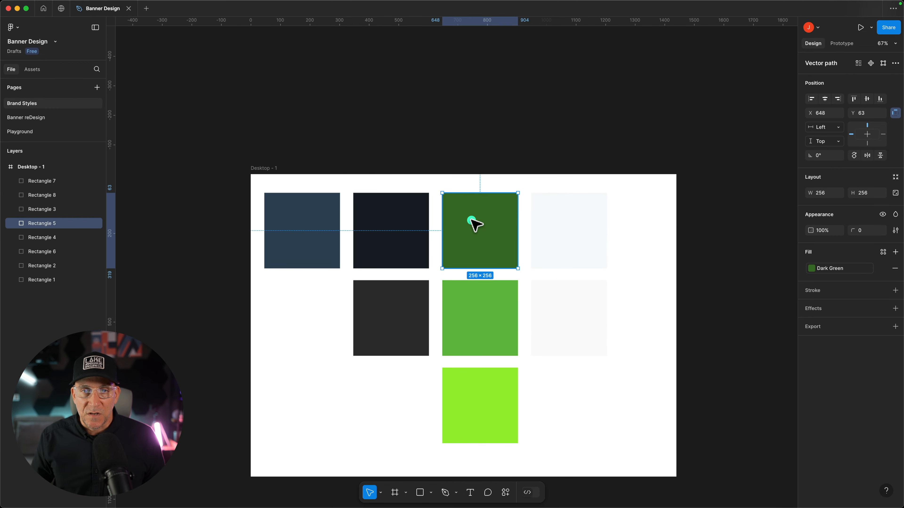
{"action": "left_click_drag", "start_coordinate": [474, 224], "coordinate": [540, 67]}
{"action": "left_click_drag", "start_coordinate": [458, 308], "coordinate": [430, 70]}
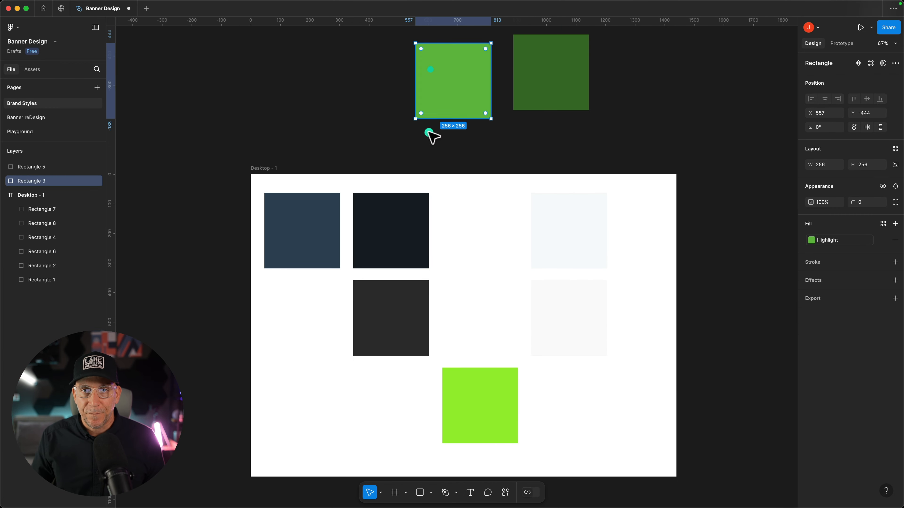
{"action": "left_click_drag", "start_coordinate": [458, 403], "coordinate": [451, 235]}
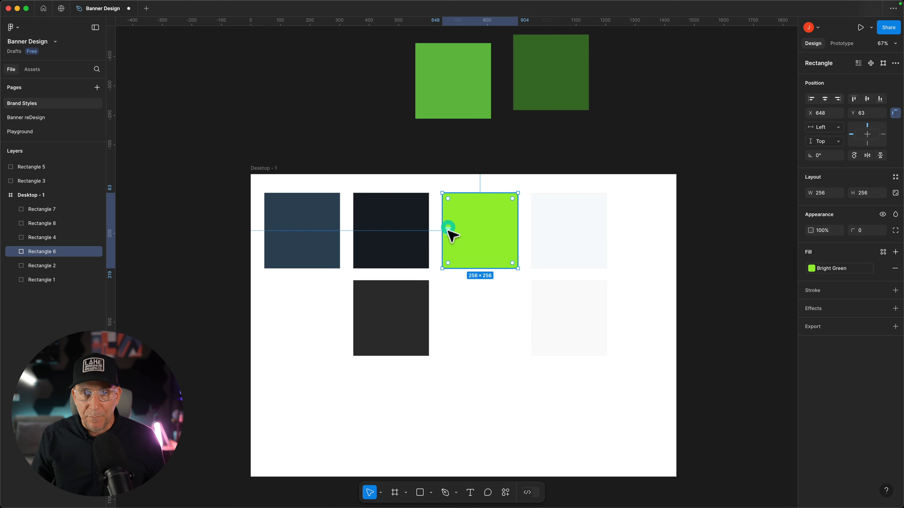
Move the Dark Grey and White 2 swatches out of the Desktop - 1 frame, leaving one row of four colours.
{"action": "scroll", "coordinate": [424, 297], "scroll_direction": "up", "scroll_amount": 5}
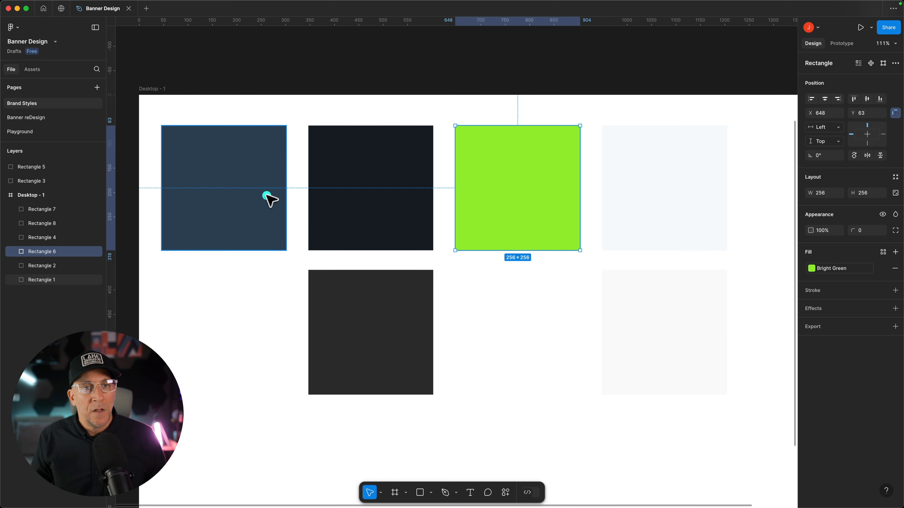
{"action": "left_click_drag", "start_coordinate": [333, 314], "coordinate": [202, 6]}
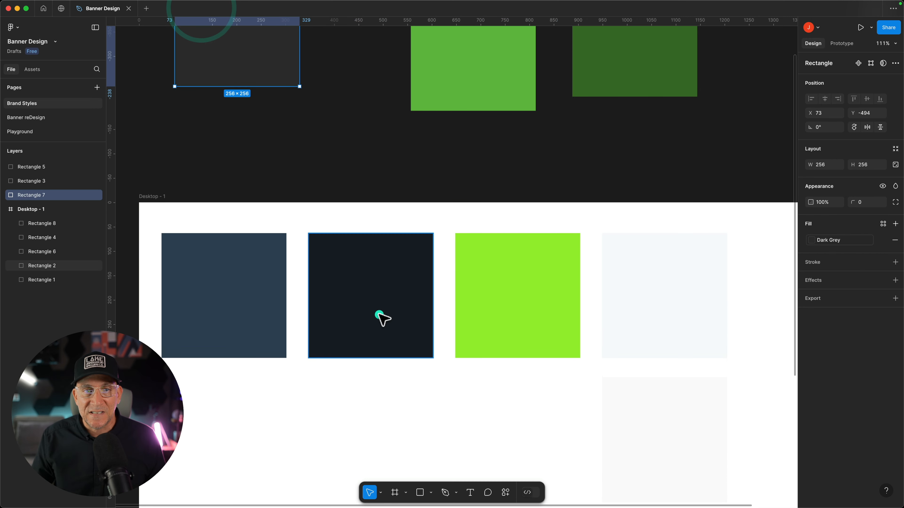
{"action": "scroll", "coordinate": [379, 317], "scroll_direction": "up", "scroll_amount": 5}
{"action": "scroll", "coordinate": [378, 312], "scroll_direction": "down", "scroll_amount": 1}
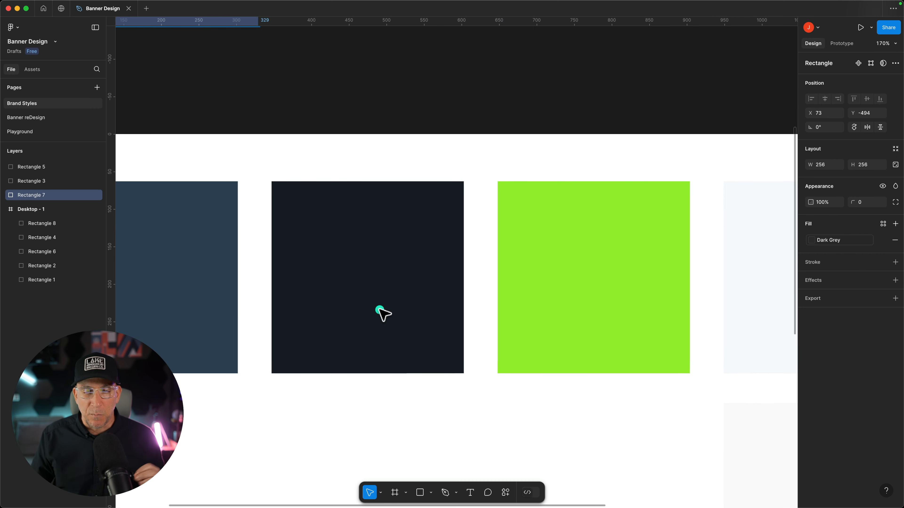
{"action": "scroll", "coordinate": [702, 329], "scroll_direction": "right", "scroll_amount": 5}
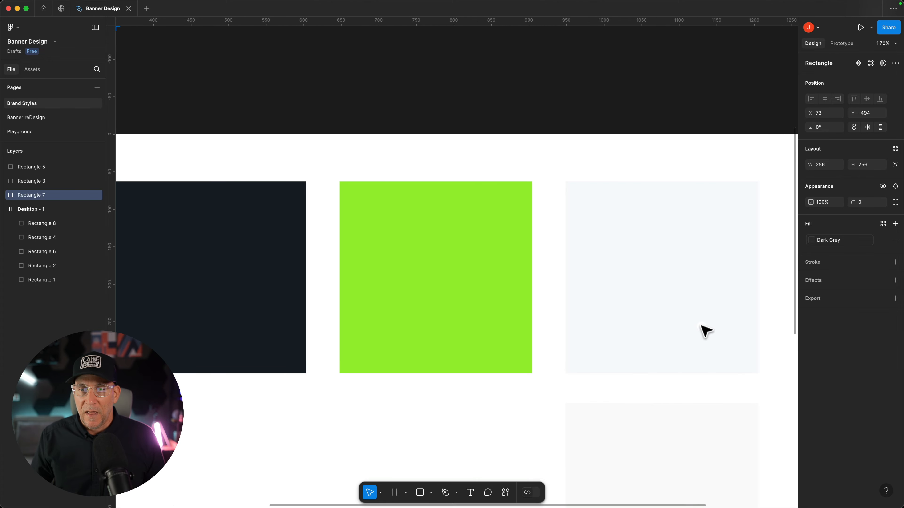
{"action": "scroll", "coordinate": [702, 329], "scroll_direction": "down", "scroll_amount": 3}
{"action": "left_click_drag", "start_coordinate": [672, 404], "coordinate": [765, 54]}
{"action": "scroll", "coordinate": [582, 376], "scroll_direction": "left", "scroll_amount": 4}
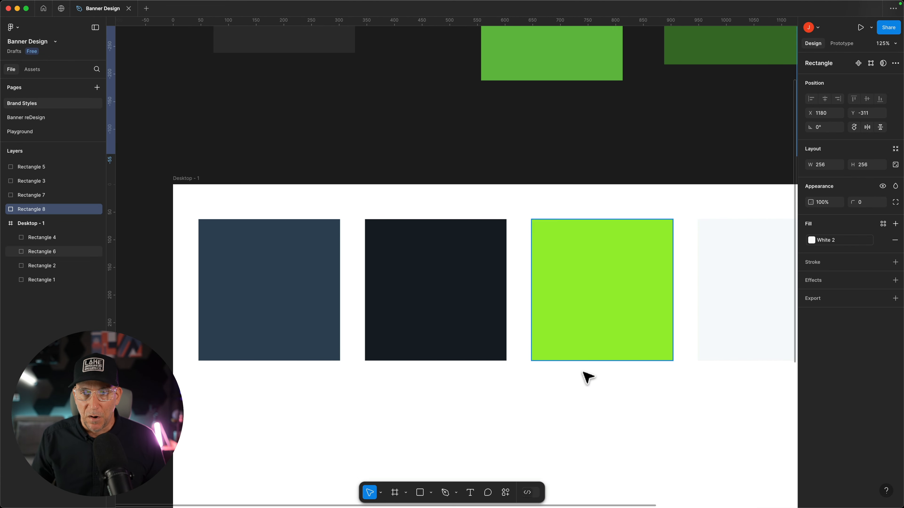
{"action": "scroll", "coordinate": [574, 440], "scroll_direction": "right", "scroll_amount": 3}
{"action": "scroll", "coordinate": [450, 455], "scroll_direction": "left", "scroll_amount": 2}
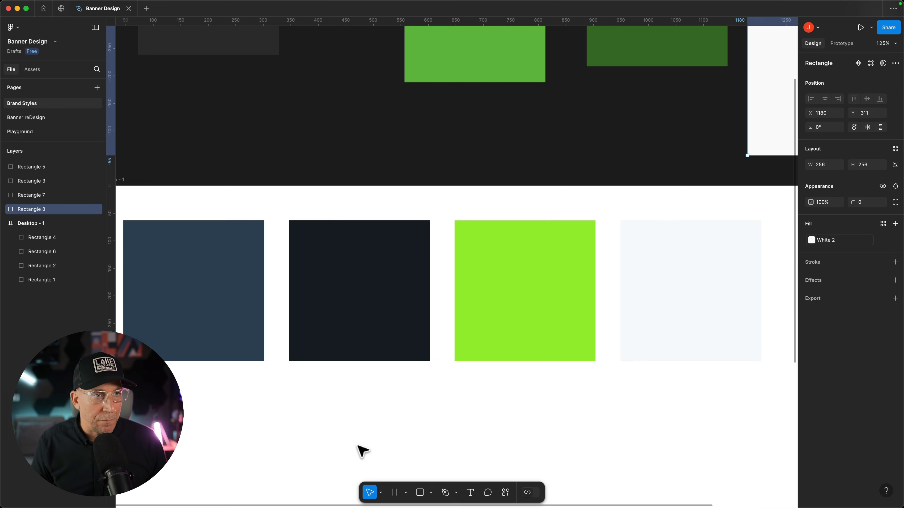
Open the Banner reDesign page and duplicate the Old Banner frame.
{"action": "left_click", "coordinate": [35, 118]}
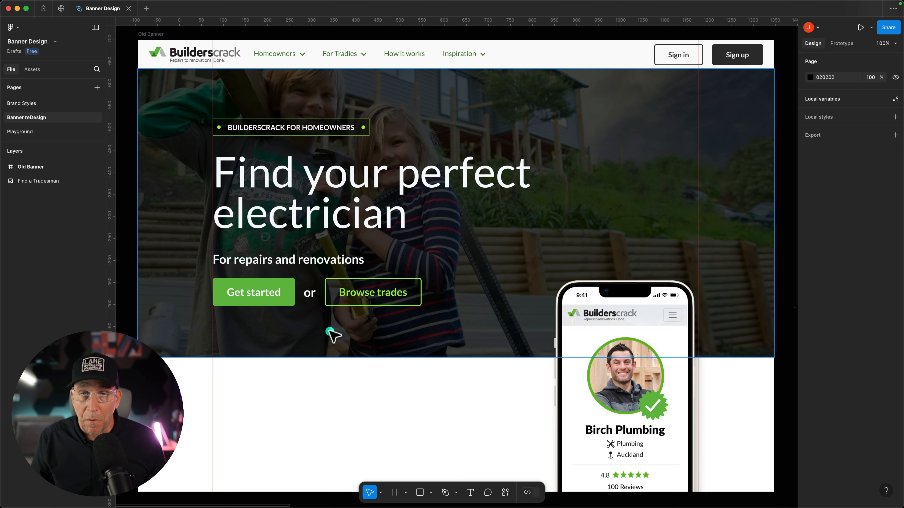
{"action": "scroll", "coordinate": [341, 340], "scroll_direction": "up", "scroll_amount": 2}
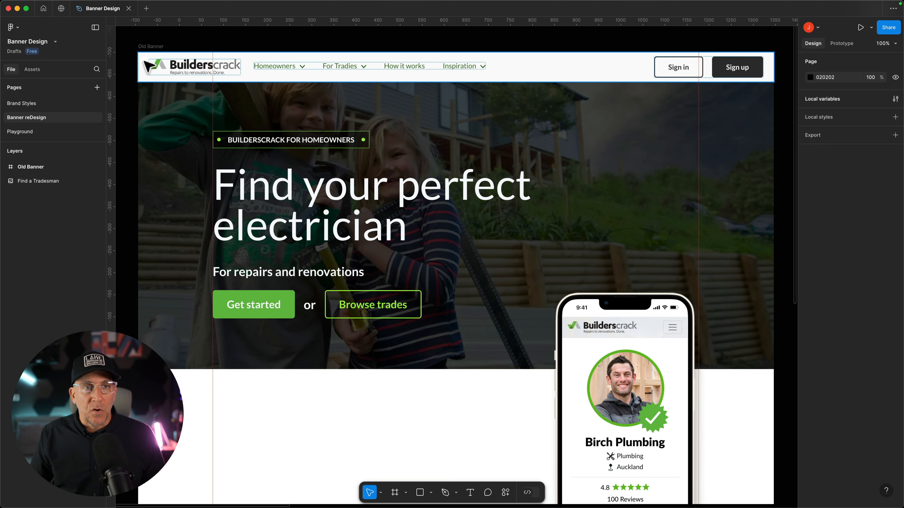
{"action": "left_click", "coordinate": [144, 45]}
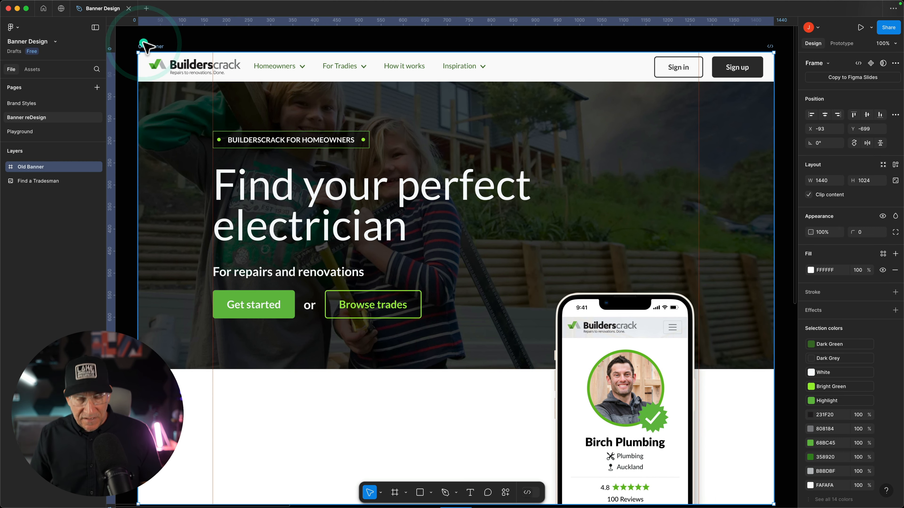
{"action": "key", "text": "super+d"}
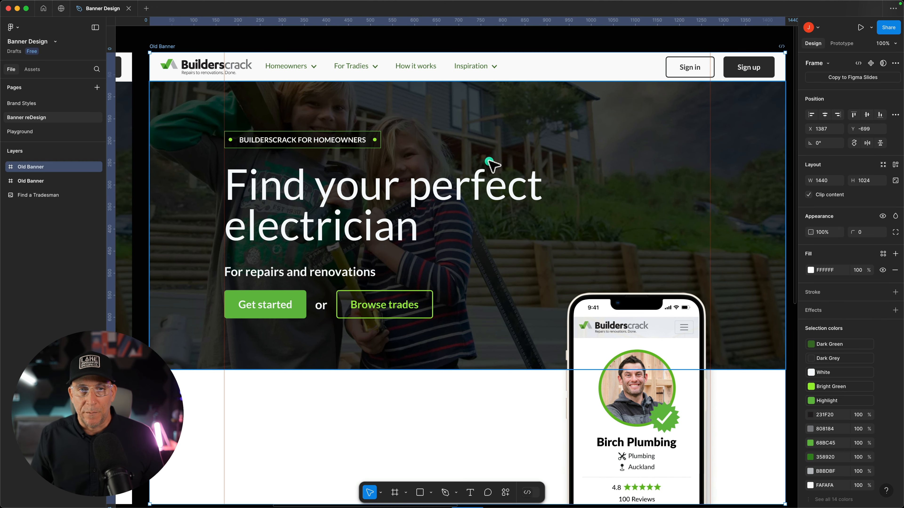
Inspect the typography settings of the "Find your perfect electrician" headline in the duplicated banner.
{"action": "left_click", "coordinate": [384, 235], "text": "super"}
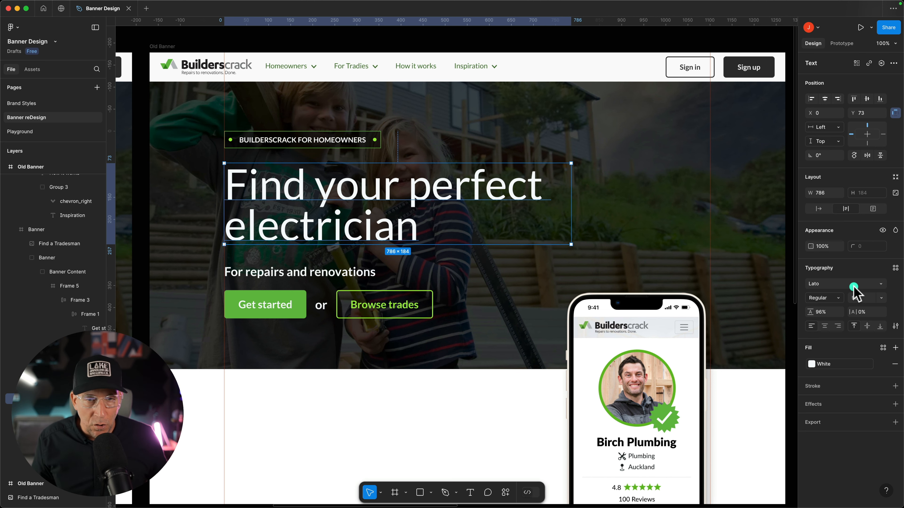
{"action": "left_click", "coordinate": [309, 81]}
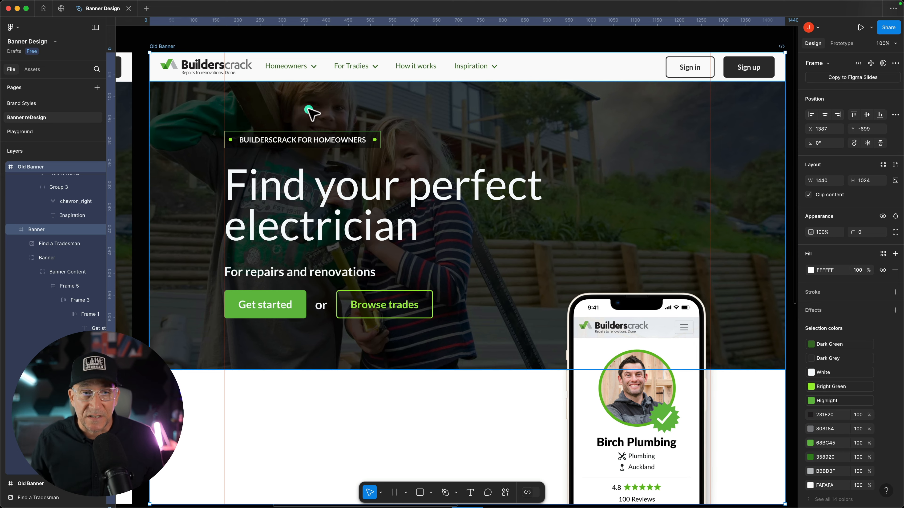
{"action": "scroll", "coordinate": [308, 110], "scroll_direction": "down", "scroll_amount": 2}
{"action": "left_click", "coordinate": [376, 60]}
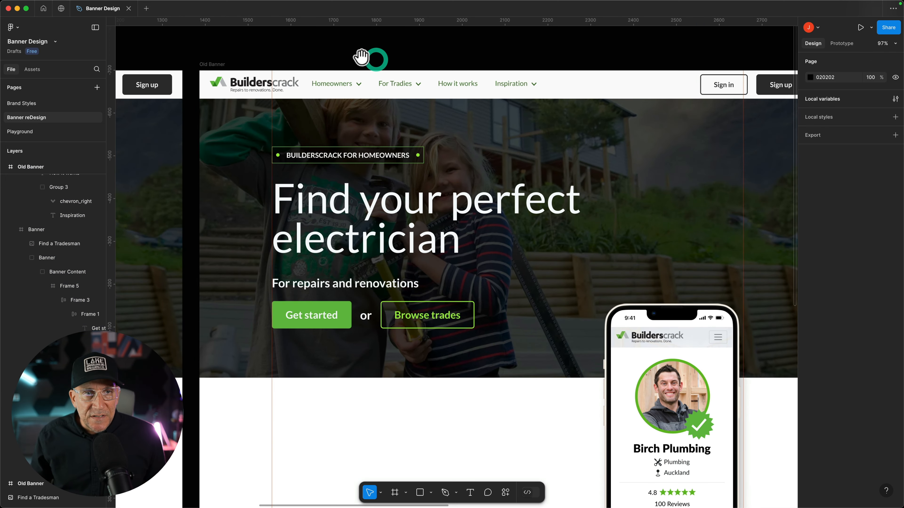
{"action": "left_click_drag", "start_coordinate": [361, 56], "coordinate": [324, 47]}
Run the Font Swap plugin on the duplicated Old Banner frame and choose Lato as the font to replace.
{"action": "left_click", "coordinate": [171, 55]}
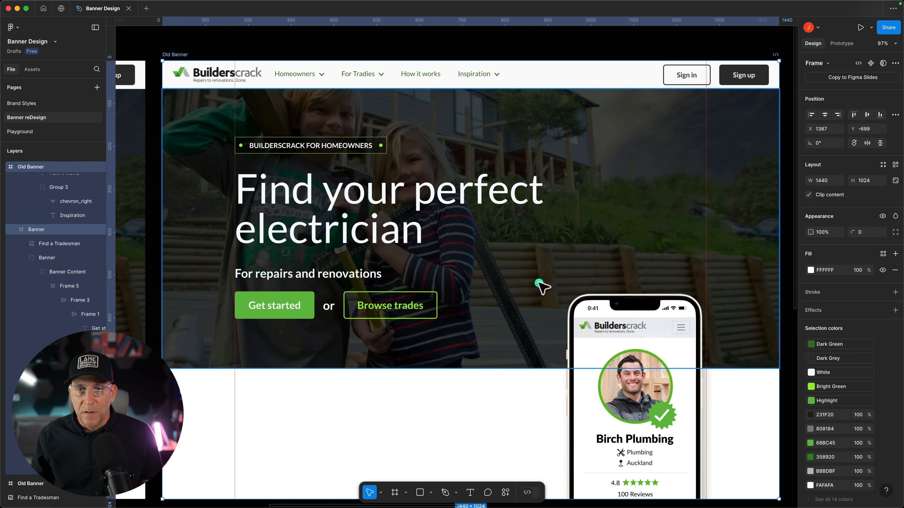
{"action": "right_click", "coordinate": [518, 324]}
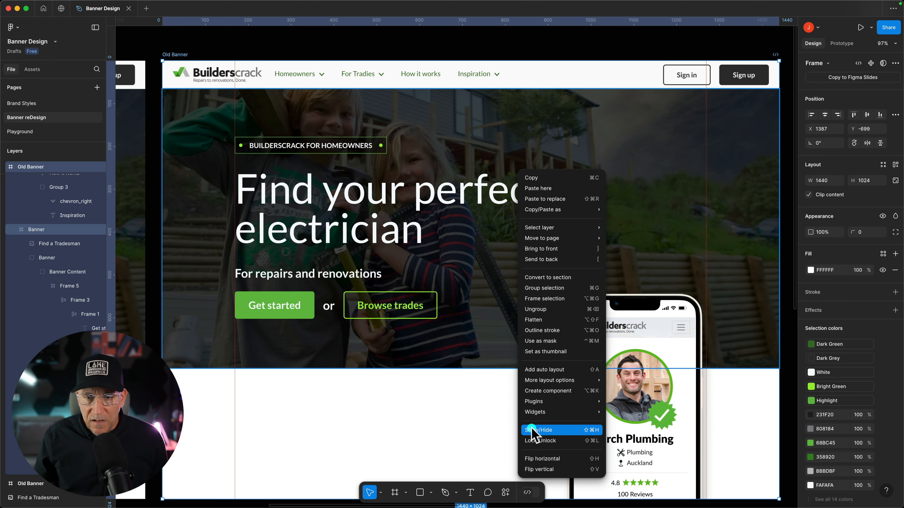
{"action": "mouse_move", "coordinate": [548, 401]}
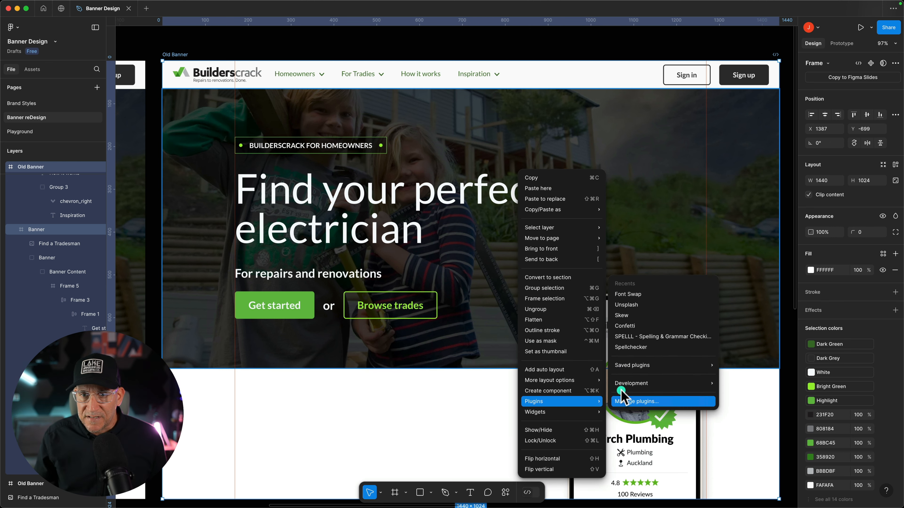
{"action": "left_click", "coordinate": [633, 295]}
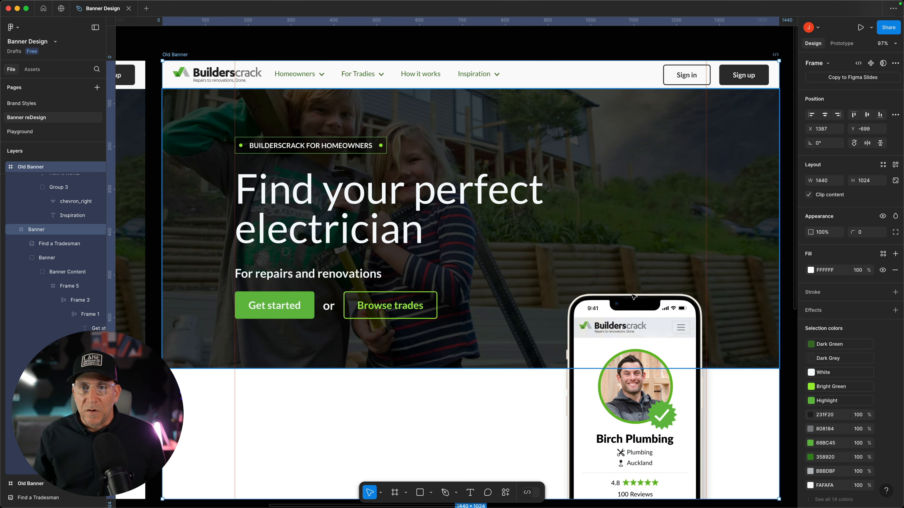
{"action": "left_click_drag", "start_coordinate": [732, 297], "coordinate": [646, 65]}
{"action": "left_click", "coordinate": [607, 106]}
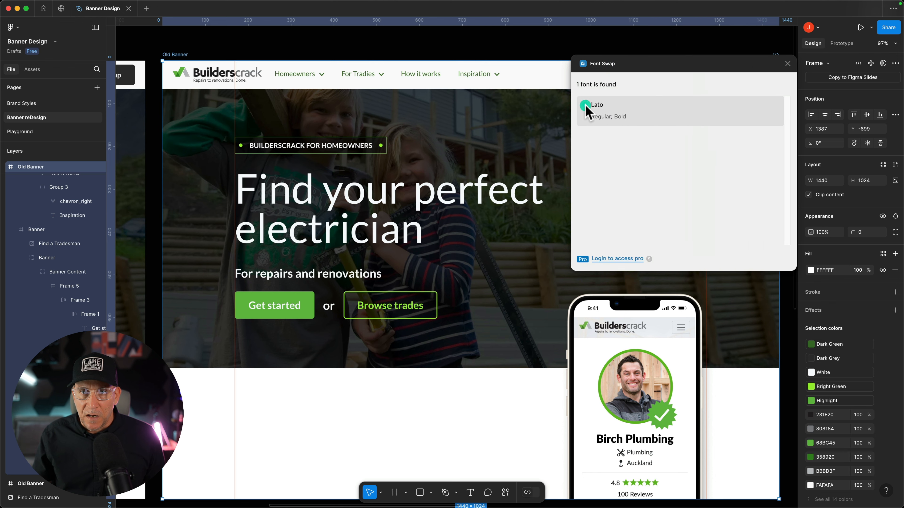
Replace Lato with Poppins throughout the duplicated banner and close the Font Swap plugin.
{"action": "left_click", "coordinate": [706, 103]}
{"action": "type", "text": "poo"}
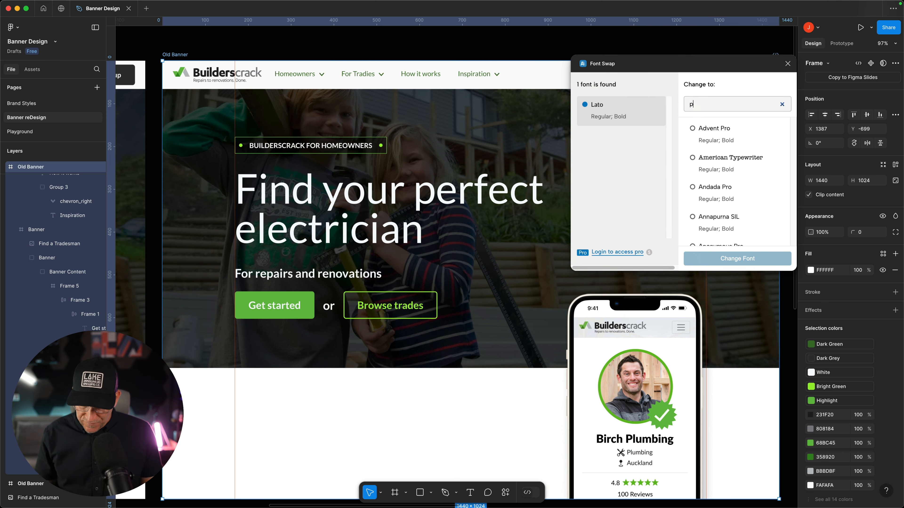
{"action": "key", "text": "BackSpace"}
{"action": "key", "text": "BackSpace"}
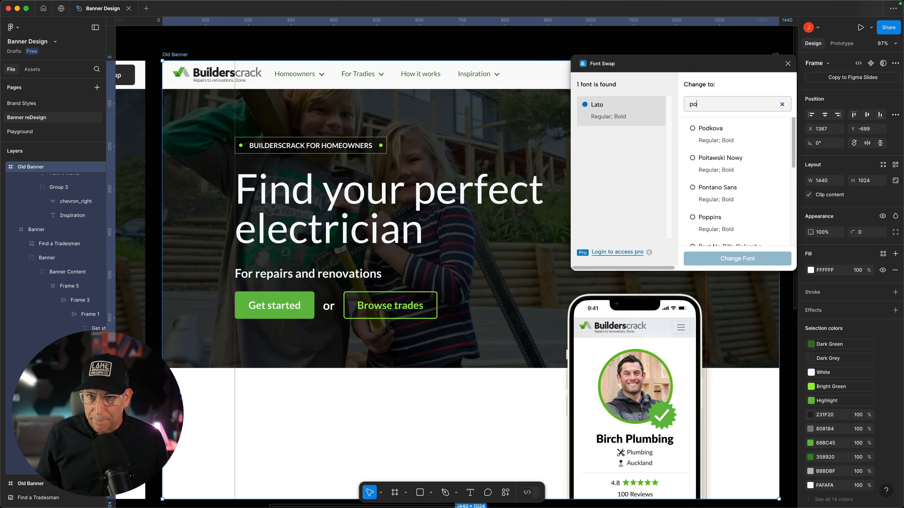
{"action": "type", "text": "pp"}
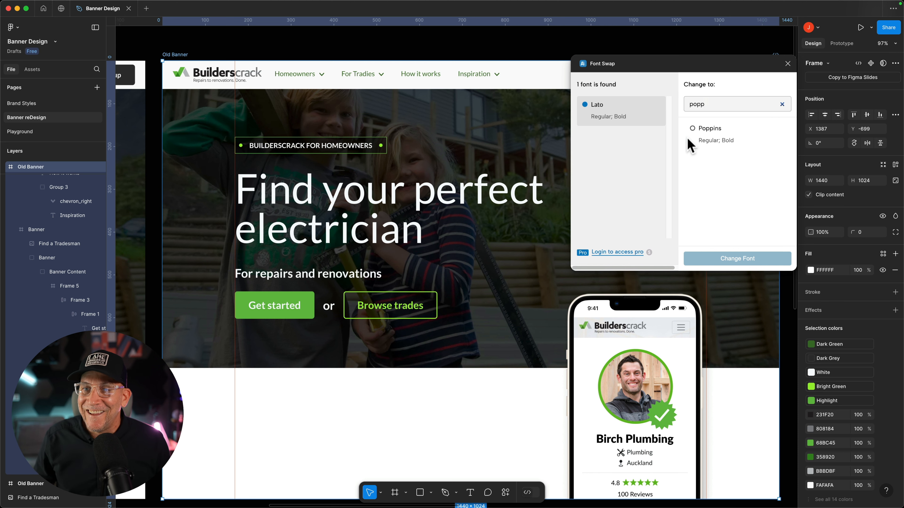
{"action": "left_click", "coordinate": [692, 134]}
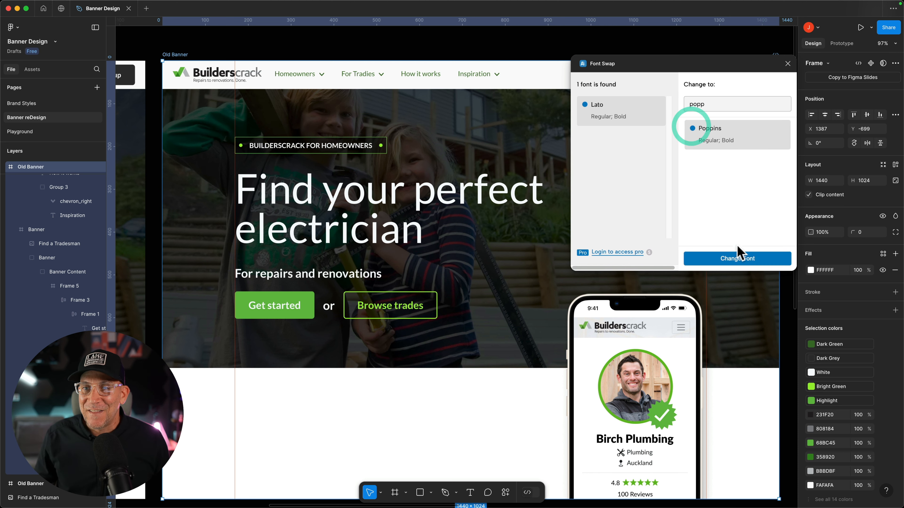
{"action": "left_click", "coordinate": [734, 258]}
{"action": "left_click", "coordinate": [490, 50]}
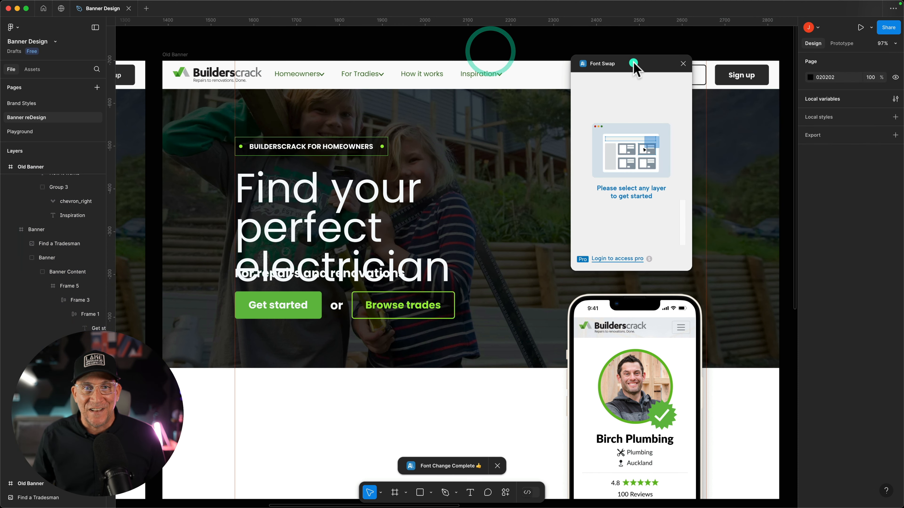
{"action": "left_click", "coordinate": [684, 64]}
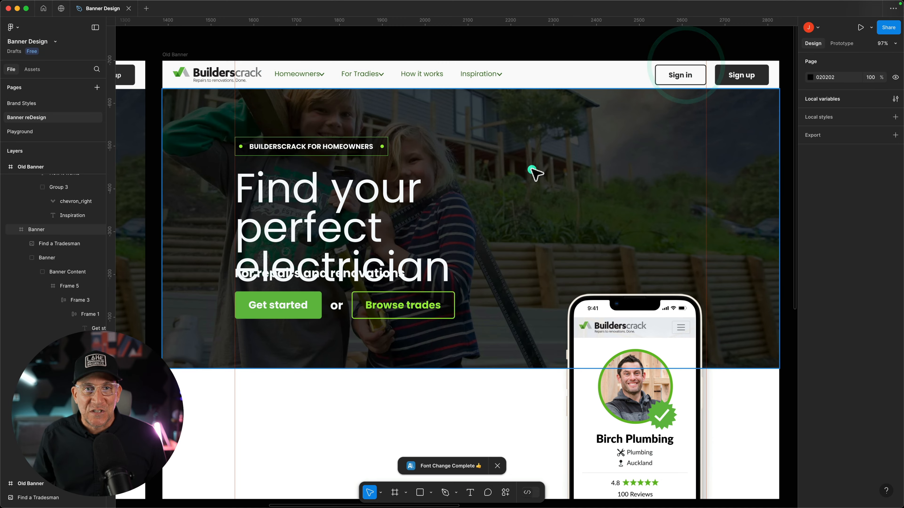
Add a 1440 × 1024 Desktop frame beside the duplicated Old Banner.
{"action": "scroll", "coordinate": [534, 171], "scroll_direction": "right", "scroll_amount": 3}
{"action": "left_click", "coordinate": [176, 209], "text": "super"}
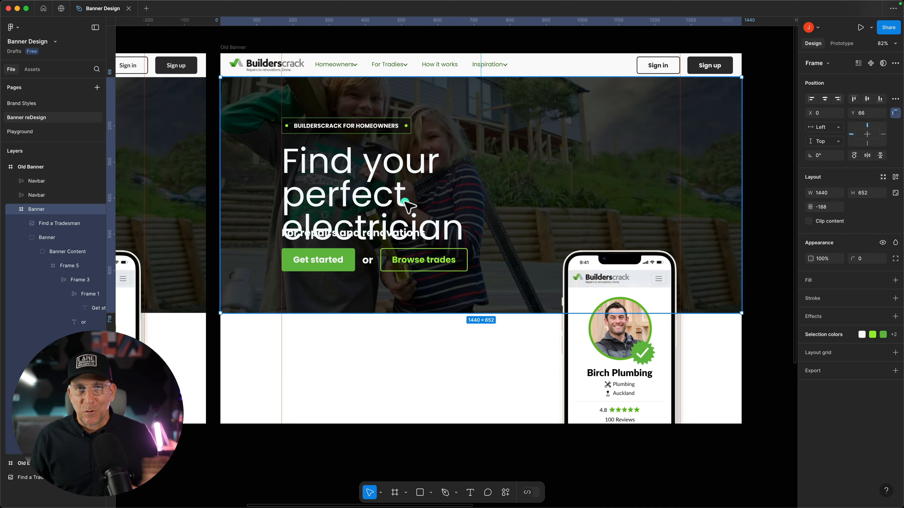
{"action": "scroll", "coordinate": [469, 164], "scroll_direction": "right", "scroll_amount": 3}
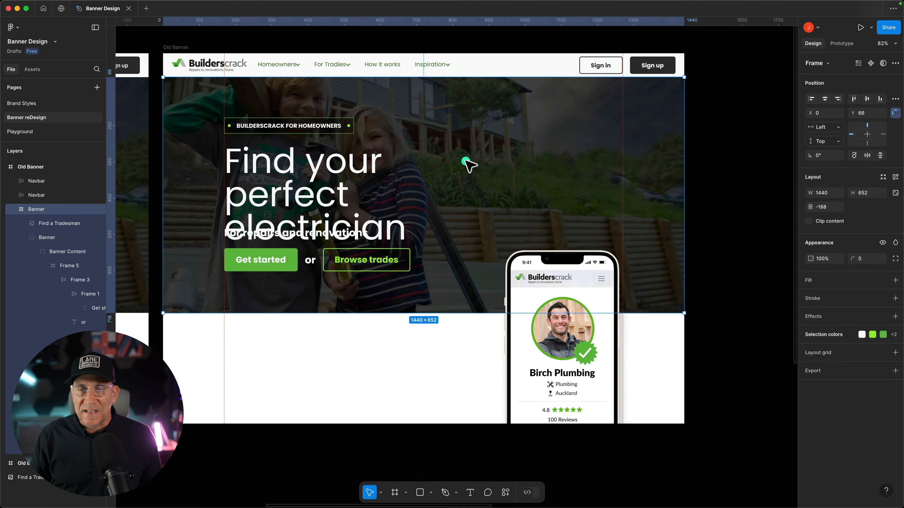
{"action": "scroll", "coordinate": [493, 158], "scroll_direction": "down", "scroll_amount": 6}
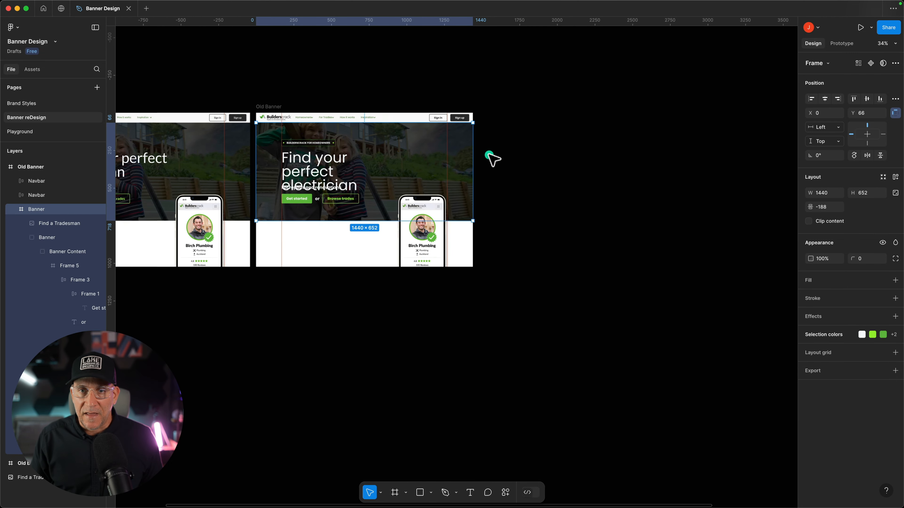
{"action": "key", "text": "f"}
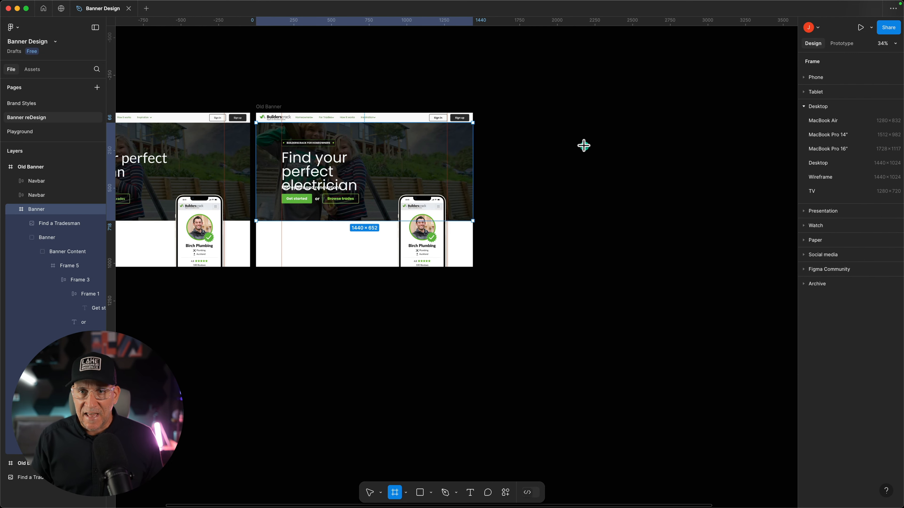
{"action": "left_click", "coordinate": [837, 167]}
{"action": "left_click_drag", "start_coordinate": [502, 179], "coordinate": [493, 109]}
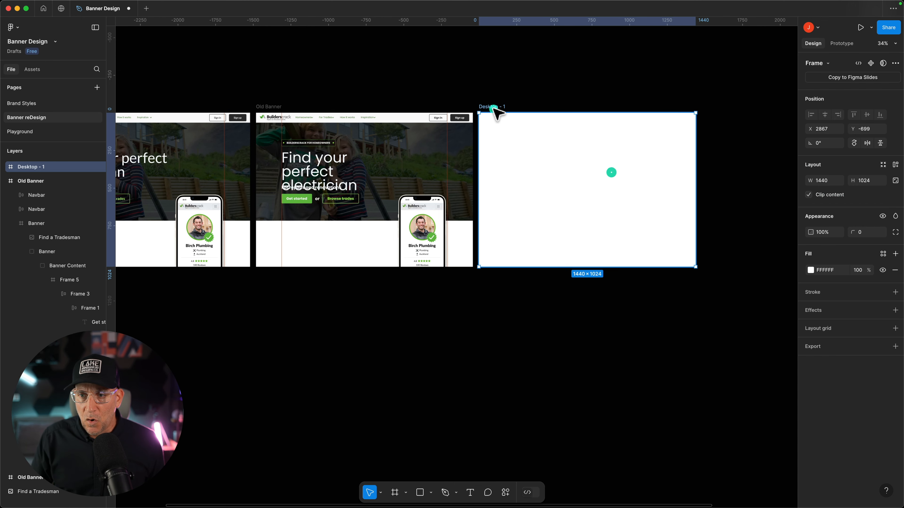
Add a layout grid to the Desktop - 1 frame and configure it as 12 columns.
{"action": "left_click", "coordinate": [895, 328]}
{"action": "left_click", "coordinate": [811, 345]}
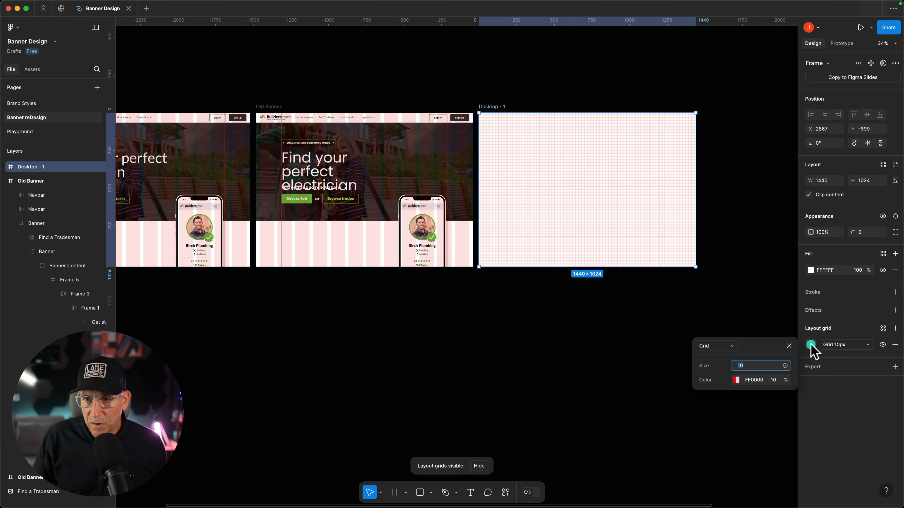
{"action": "left_click", "coordinate": [722, 346]}
{"action": "left_click", "coordinate": [719, 356]}
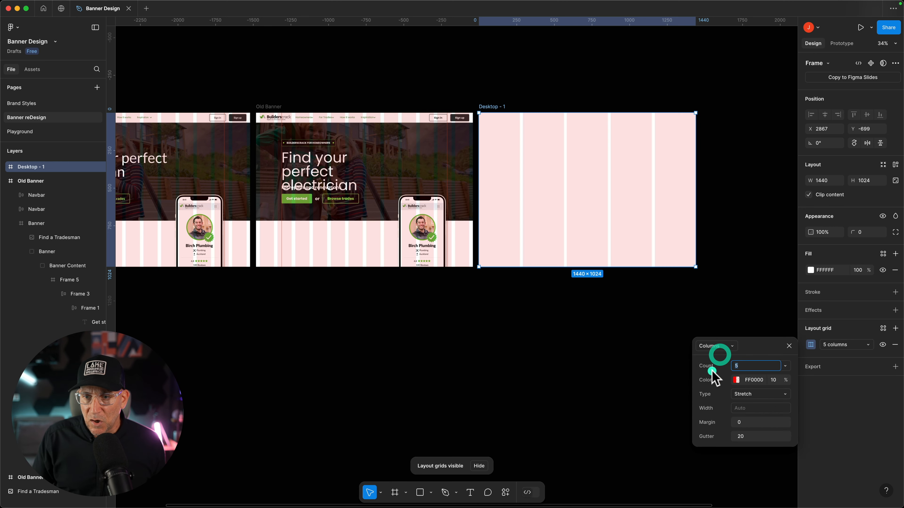
{"action": "left_click", "coordinate": [740, 364]}
{"action": "type", "text": "12"}
{"action": "key", "text": "Return"}
{"action": "left_click", "coordinate": [729, 363]}
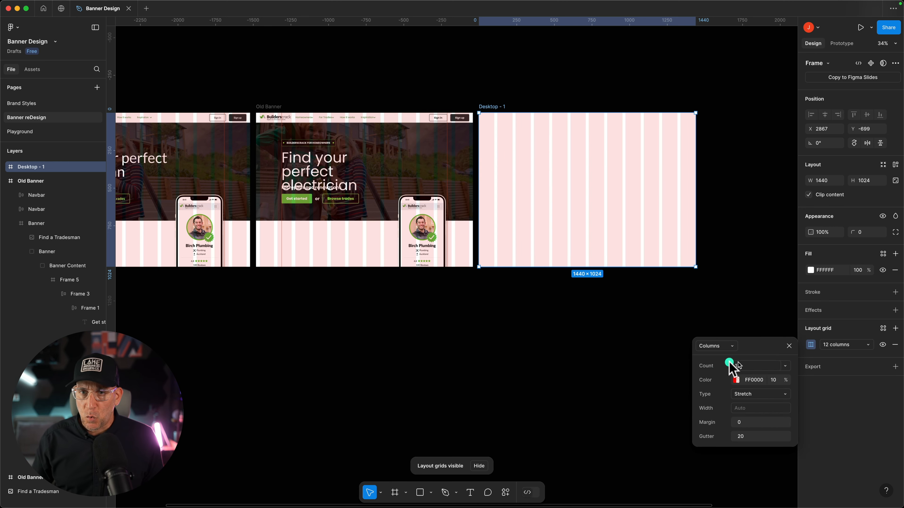
Set the column grid's margin to 80 on the Desktop - 1 frame.
{"action": "left_click_drag", "start_coordinate": [621, 296], "coordinate": [501, 363]}
{"action": "scroll", "coordinate": [488, 338], "scroll_direction": "up", "scroll_amount": 5}
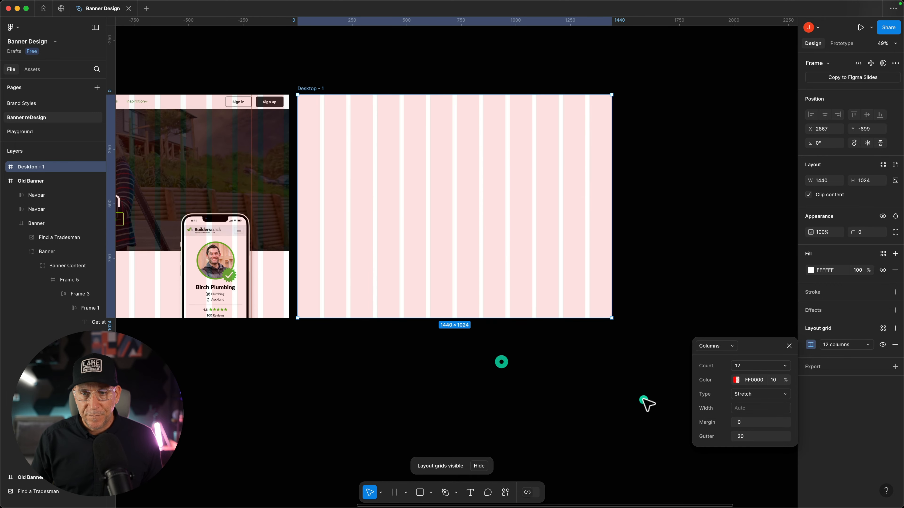
{"action": "left_click", "coordinate": [742, 423]}
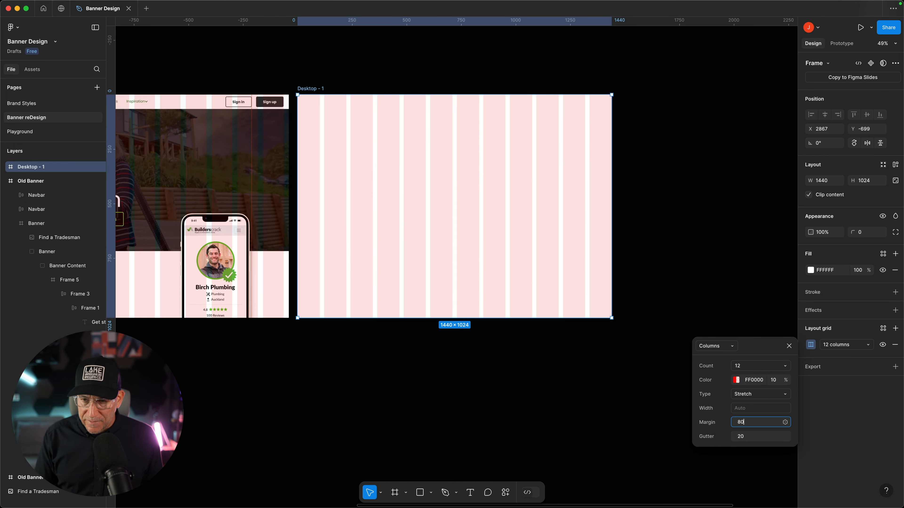
{"action": "key", "text": "Return"}
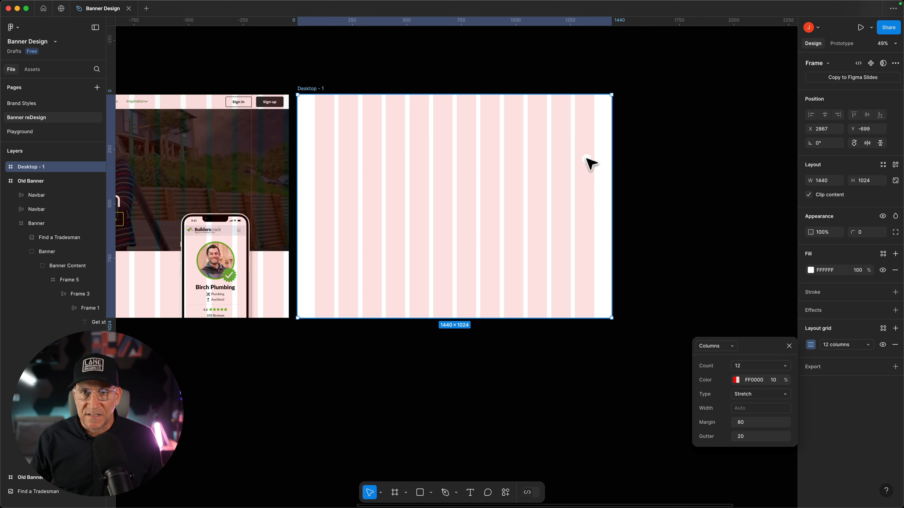
{"action": "left_click", "coordinate": [601, 414]}
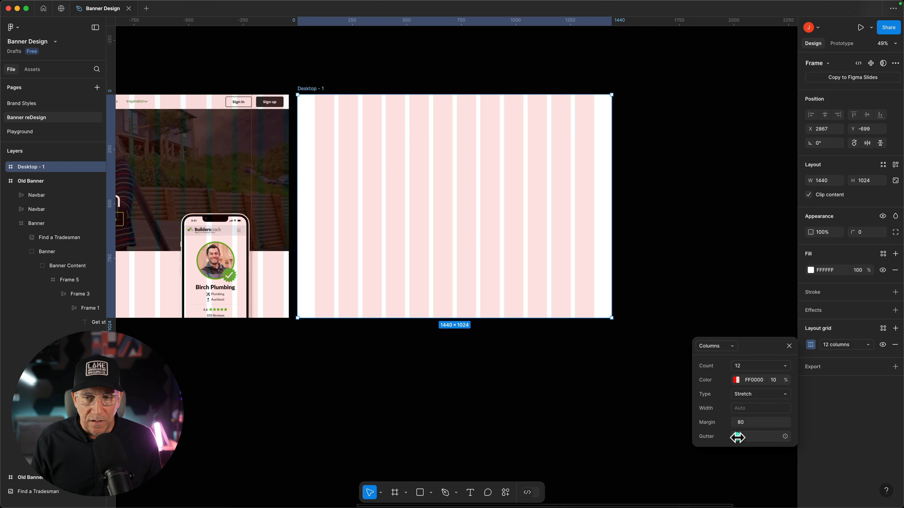
{"action": "scroll", "coordinate": [480, 369], "scroll_direction": "up", "scroll_amount": 5}
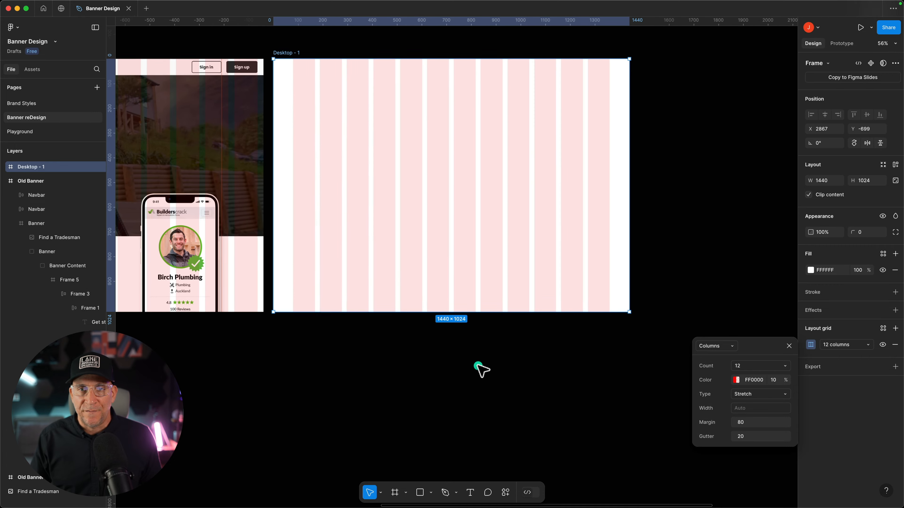
{"action": "scroll", "coordinate": [427, 379], "scroll_direction": "up", "scroll_amount": 3}
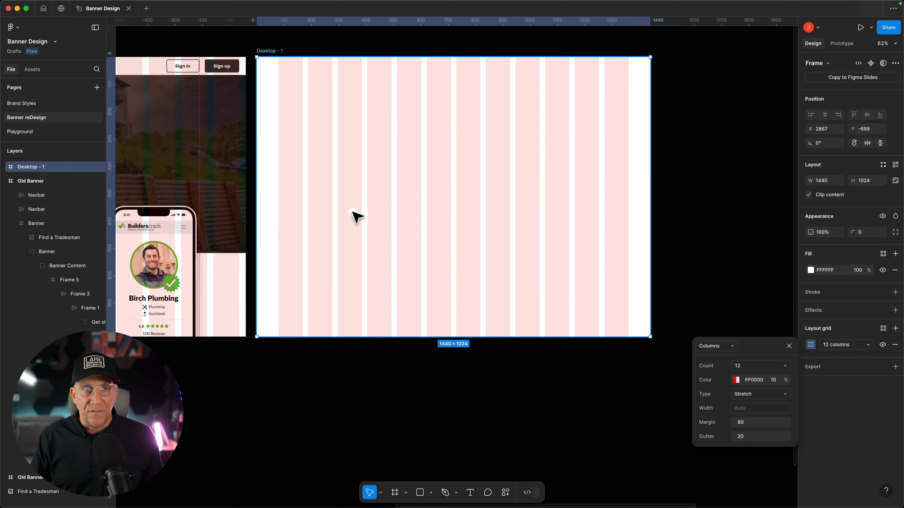
Draw a rectangle about 148 px high spanning all the grid columns to check the content width, and delete it.
{"action": "mouse_move", "coordinate": [279, 170]}
{"action": "left_mouse_down"}
{"action": "mouse_move", "coordinate": [438, 170]}
{"action": "mouse_move", "coordinate": [635, 187]}
{"action": "left_mouse_up"}
{"action": "key", "text": "r"}
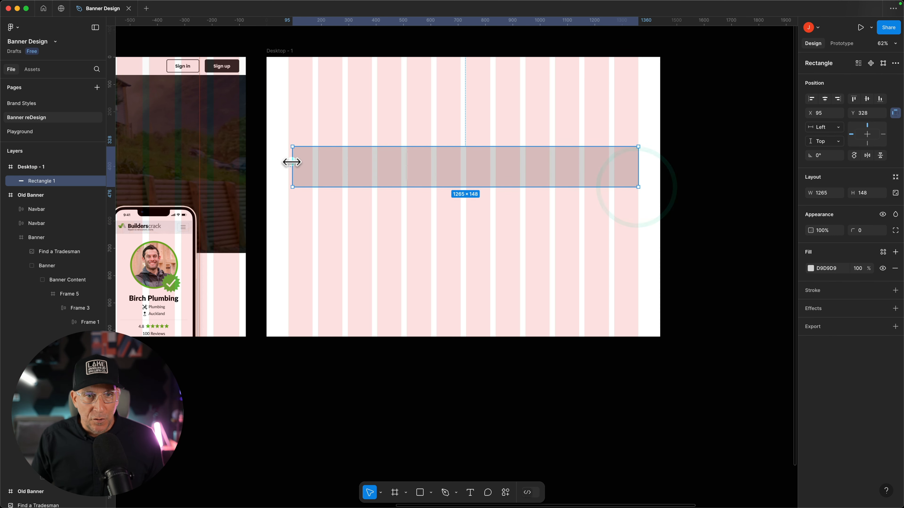
{"action": "left_click_drag", "start_coordinate": [291, 162], "coordinate": [287, 162]}
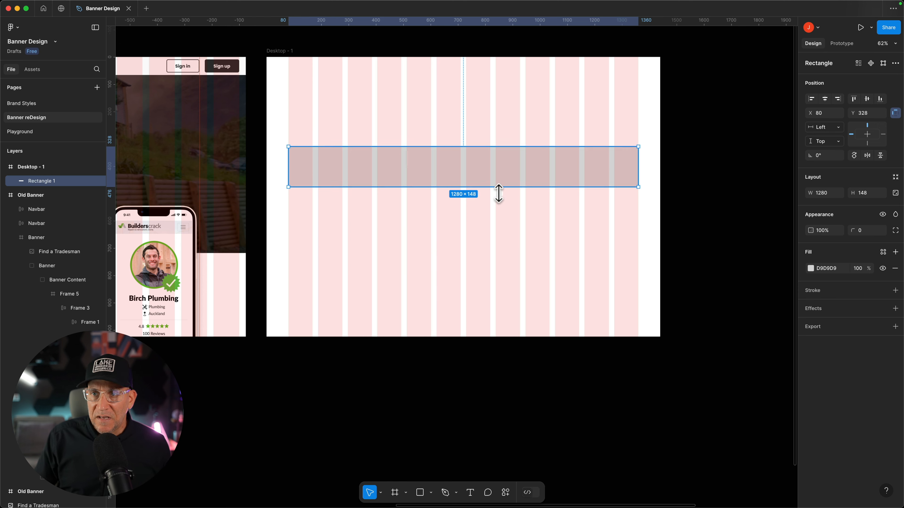
{"action": "left_click", "coordinate": [481, 177]}
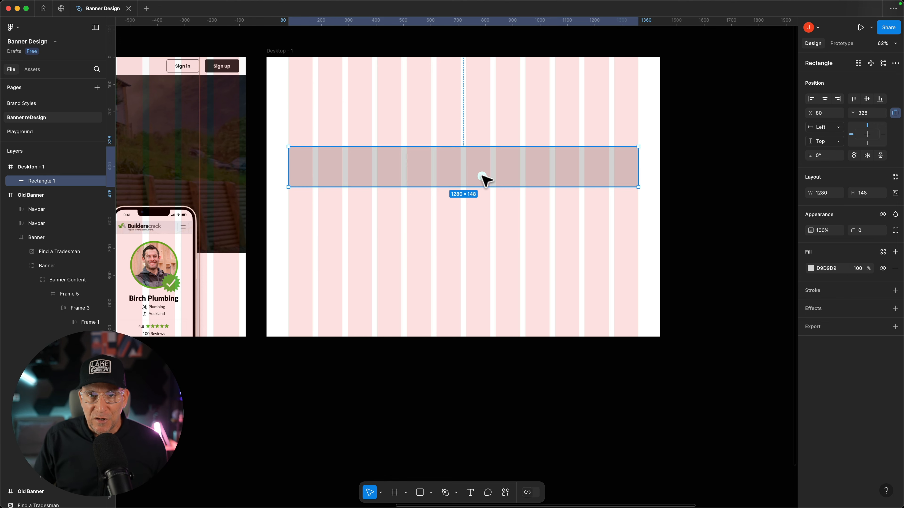
{"action": "key", "text": "Delete"}
Place vertical guides on both outer edges of the Desktop - 1 column grid, and hide the layout grids.
{"action": "scroll", "coordinate": [355, 297], "scroll_direction": "up", "scroll_amount": 5}
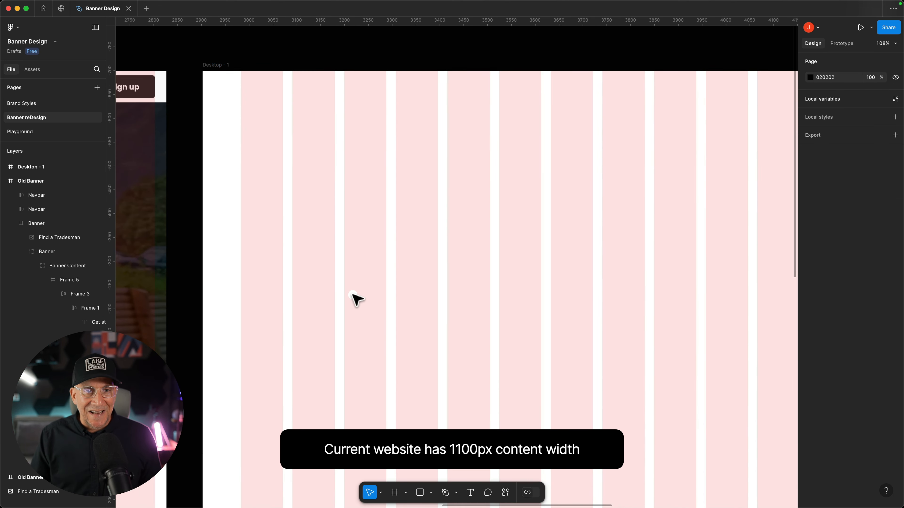
{"action": "left_click_drag", "start_coordinate": [116, 272], "coordinate": [240, 274]}
{"action": "scroll", "coordinate": [409, 280], "scroll_direction": "right", "scroll_amount": 5}
{"action": "scroll", "coordinate": [408, 280], "scroll_direction": "right", "scroll_amount": 3}
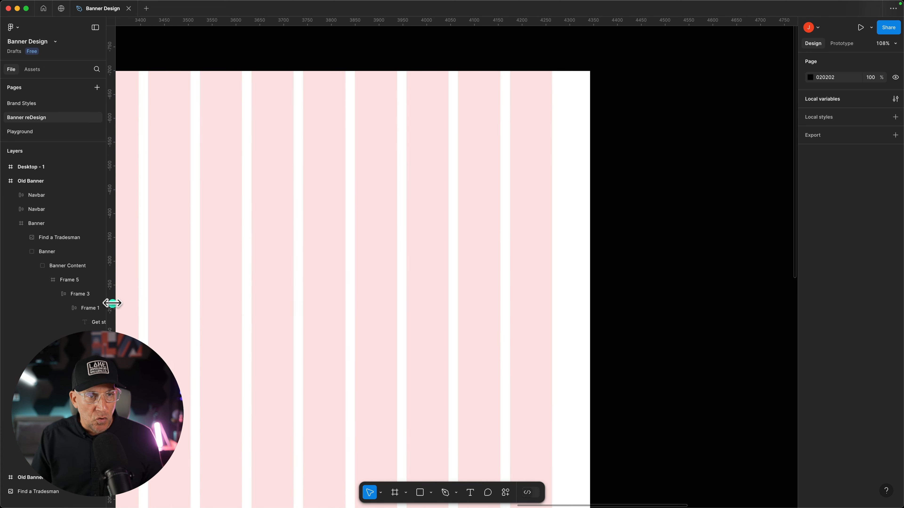
{"action": "left_click_drag", "start_coordinate": [111, 303], "coordinate": [551, 297]}
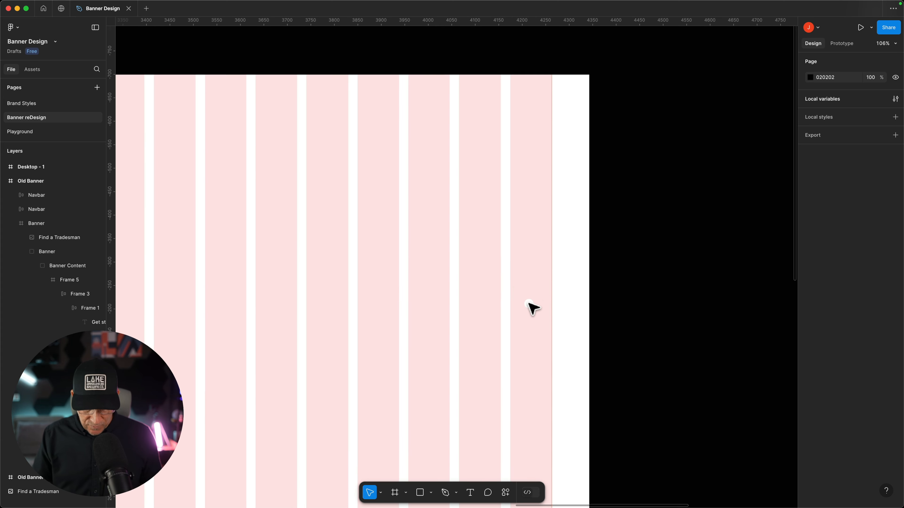
{"action": "scroll", "coordinate": [530, 307], "scroll_direction": "down", "scroll_amount": 3}
{"action": "key", "text": "ctrl+g"}
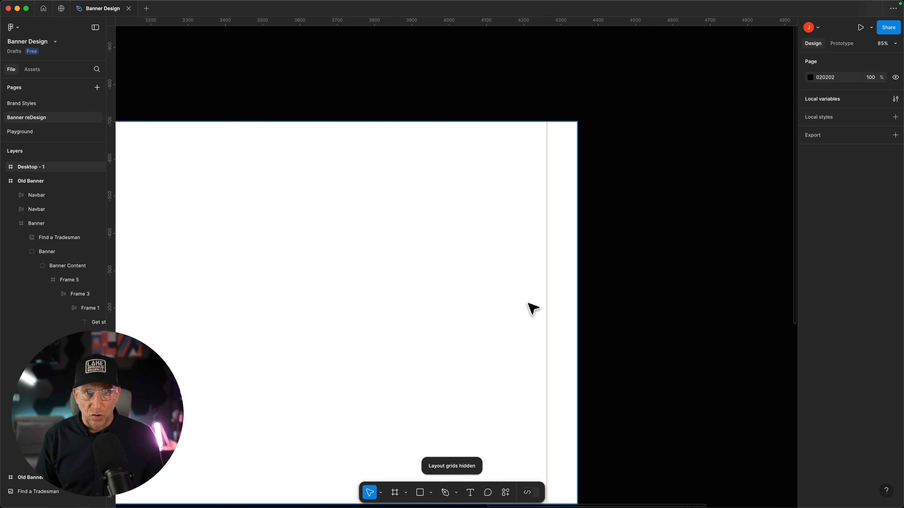
Duplicate the Old Banner's navbar and place the copy flush along the upper edge of the Desktop - 1 frame.
{"action": "scroll", "coordinate": [516, 313], "scroll_direction": "left", "scroll_amount": 4}
{"action": "scroll", "coordinate": [323, 198], "scroll_direction": "down", "scroll_amount": 2}
{"action": "scroll", "coordinate": [323, 198], "scroll_direction": "up", "scroll_amount": 1}
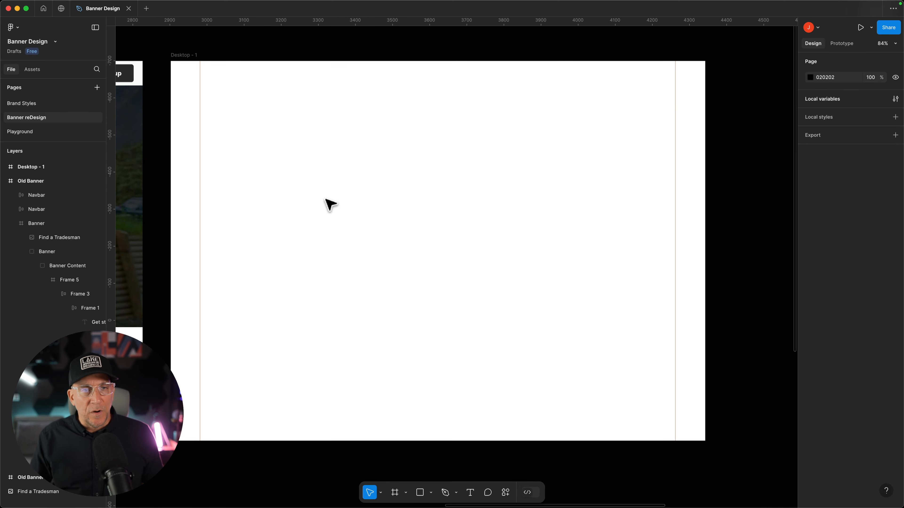
{"action": "scroll", "coordinate": [323, 198], "scroll_direction": "left", "scroll_amount": 1}
{"action": "scroll", "coordinate": [228, 101], "scroll_direction": "left", "scroll_amount": 3}
{"action": "scroll", "coordinate": [228, 100], "scroll_direction": "down", "scroll_amount": 4}
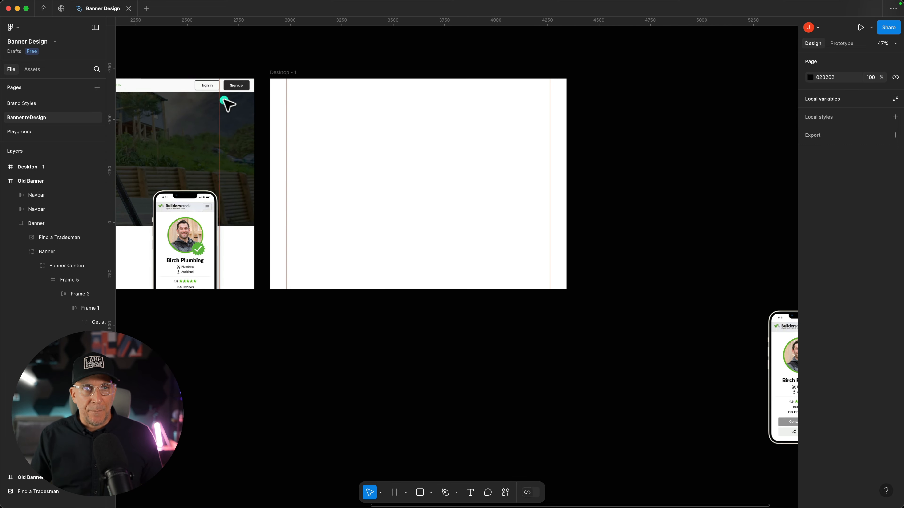
{"action": "left_click", "coordinate": [179, 86]}
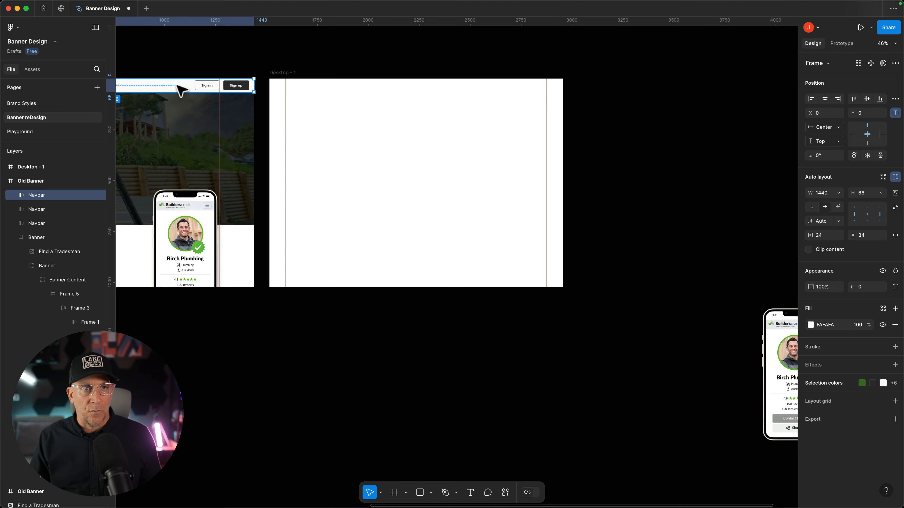
{"action": "left_click_drag", "start_coordinate": [181, 90], "coordinate": [486, 86]}
{"action": "scroll", "coordinate": [424, 106], "scroll_direction": "up", "scroll_amount": 5}
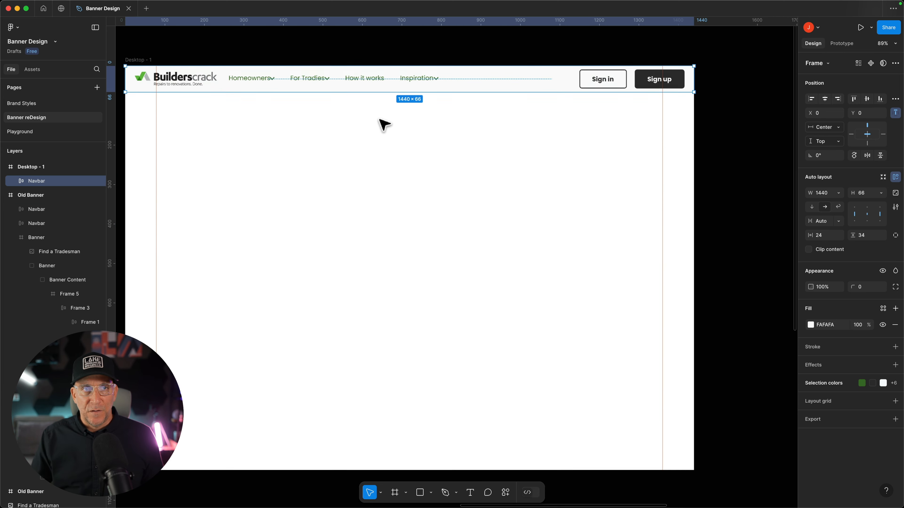
{"action": "scroll", "coordinate": [268, 143], "scroll_direction": "up", "scroll_amount": 5}
{"action": "scroll", "coordinate": [264, 146], "scroll_direction": "up", "scroll_amount": 2}
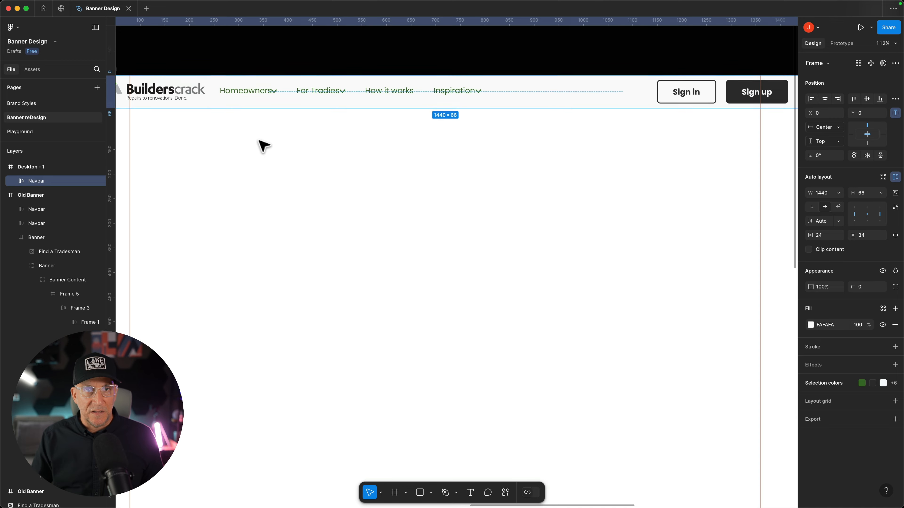
{"action": "scroll", "coordinate": [263, 146], "scroll_direction": "up", "scroll_amount": 2}
{"action": "scroll", "coordinate": [252, 168], "scroll_direction": "up", "scroll_amount": 5}
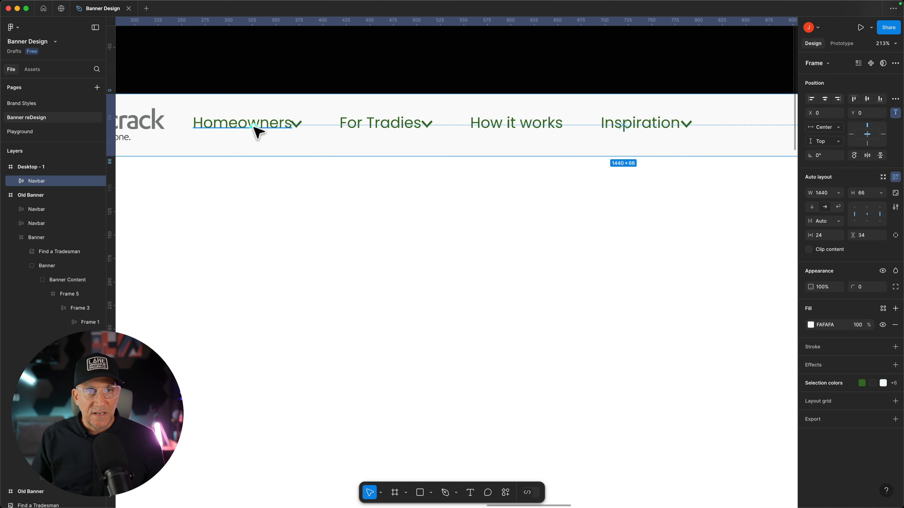
{"action": "left_click", "coordinate": [254, 125], "text": "super"}
{"action": "left_click", "coordinate": [387, 123], "text": "shift+super"}
{"action": "left_click", "coordinate": [485, 123], "text": "shift+super"}
{"action": "left_click", "coordinate": [660, 124], "text": "shift+super"}
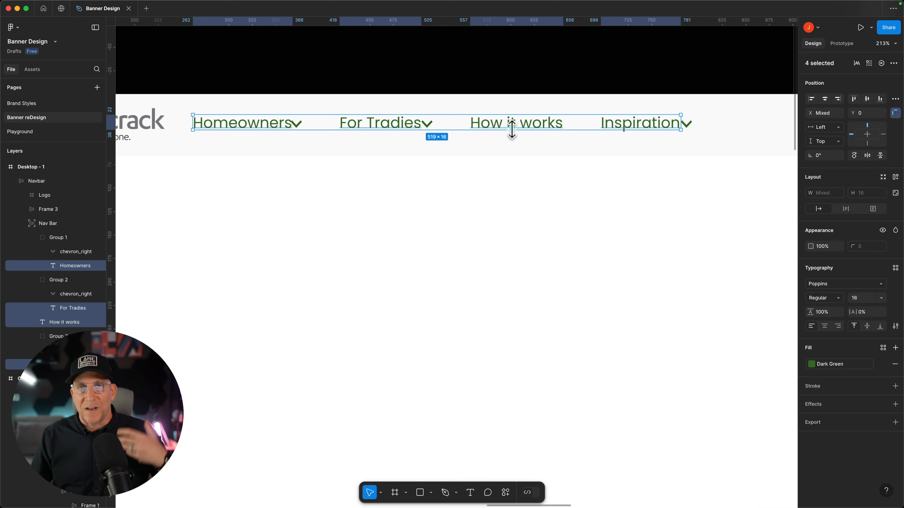
{"action": "left_click", "coordinate": [475, 189]}
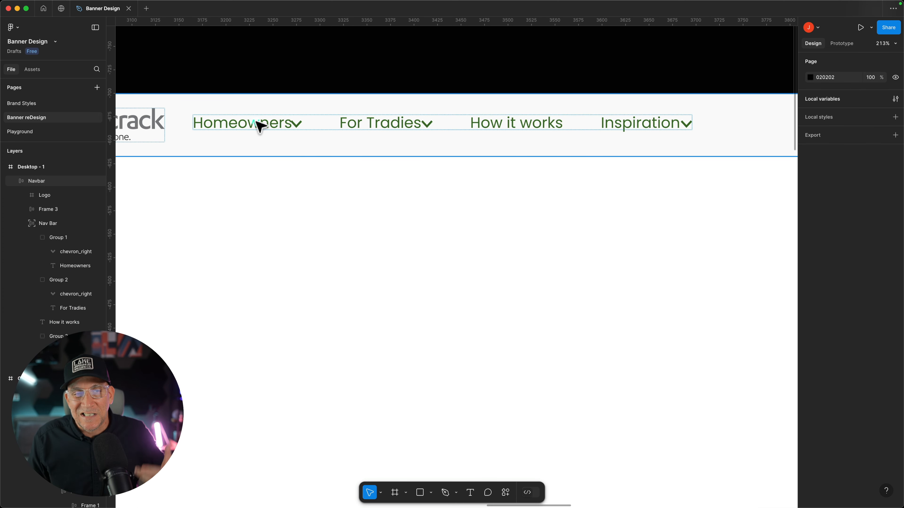
Set the font weight of the Homeowners, For Tradies, How it works and Inspiration labels in the Desktop - 1 navbar to Medium.
{"action": "left_click", "coordinate": [259, 128]}
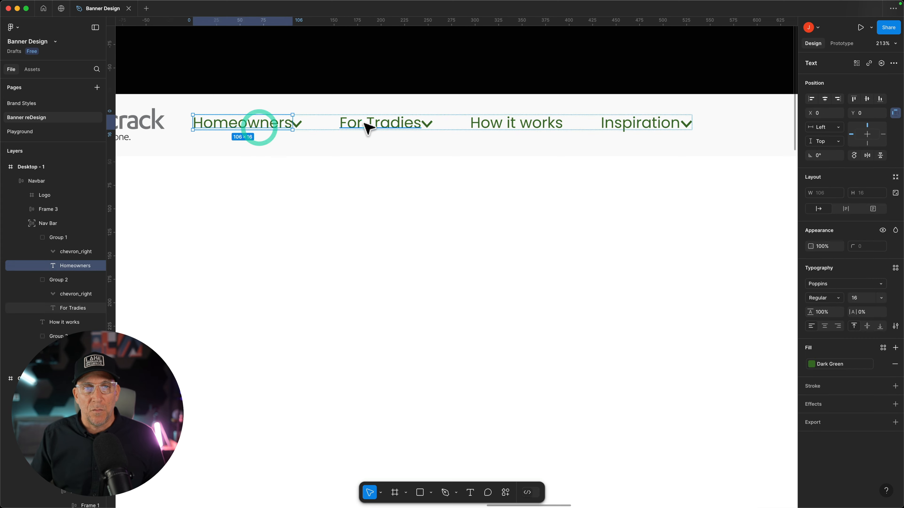
{"action": "left_click", "coordinate": [365, 123], "text": "shift"}
{"action": "left_click", "coordinate": [507, 124], "text": "shift"}
{"action": "left_click", "coordinate": [622, 132], "text": "shift"}
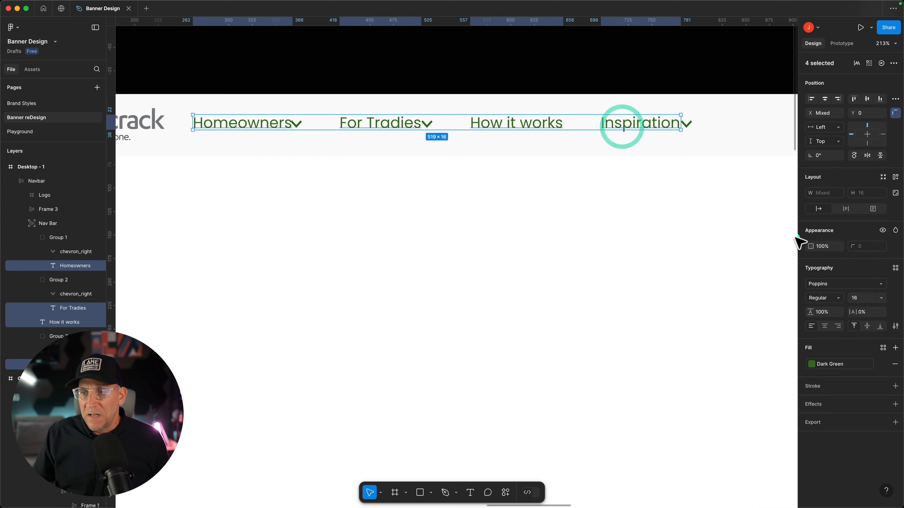
{"action": "left_click", "coordinate": [853, 300]}
{"action": "left_click", "coordinate": [834, 299]}
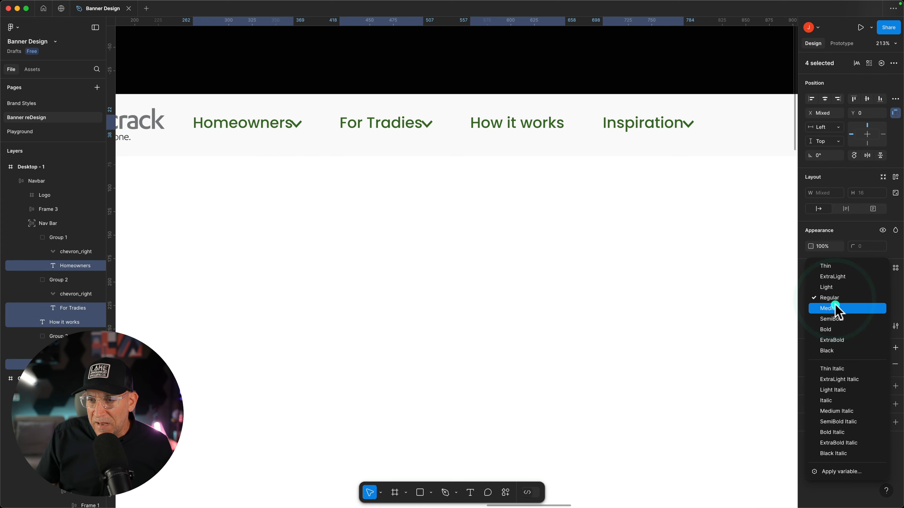
{"action": "left_click", "coordinate": [835, 307]}
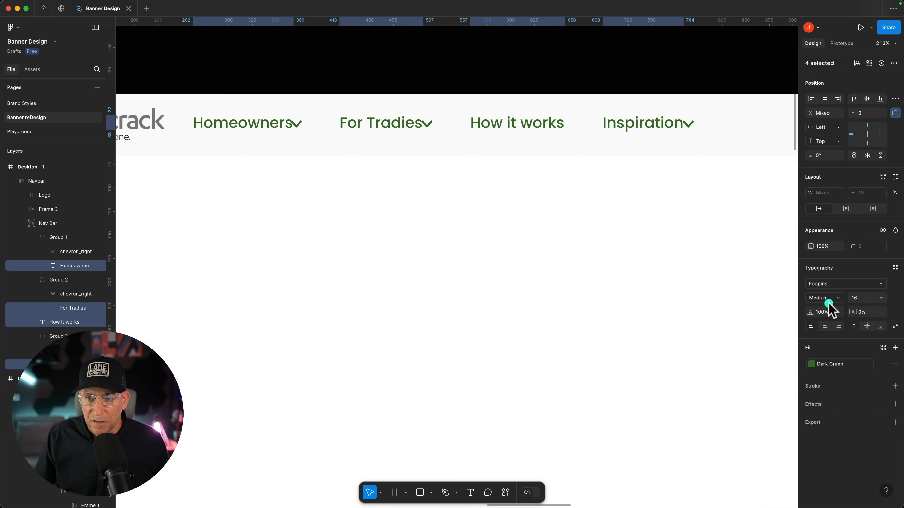
Set the spacing between label and chevron to 8 in the Homeowners, For Tradies and Inspiration groups, after trying 12 on Homeowners.
{"action": "left_click", "coordinate": [278, 123]}
{"action": "left_click", "coordinate": [808, 184]}
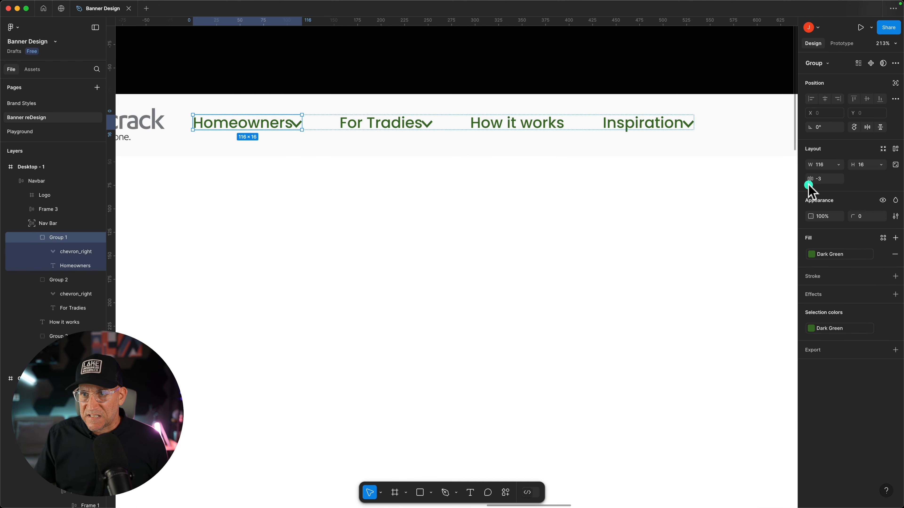
{"action": "type", "text": "12"}
{"action": "key", "text": "Return"}
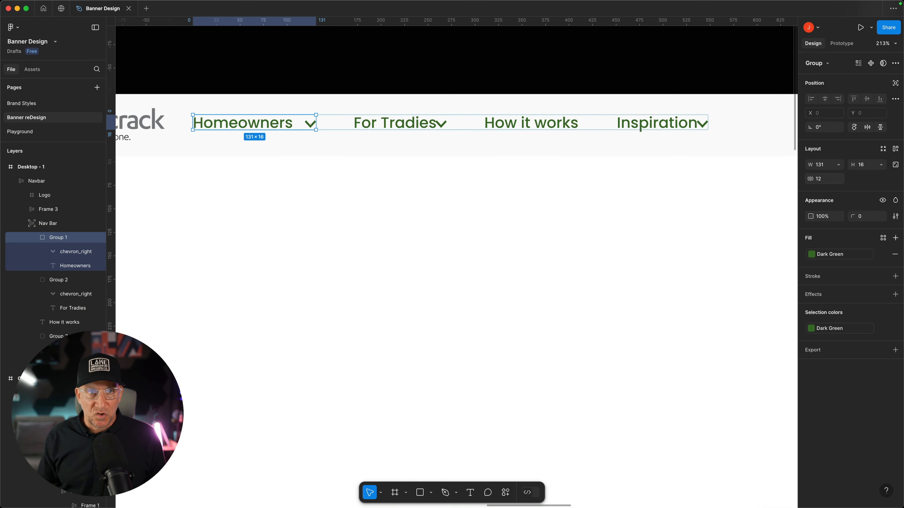
{"action": "left_click", "coordinate": [834, 182]}
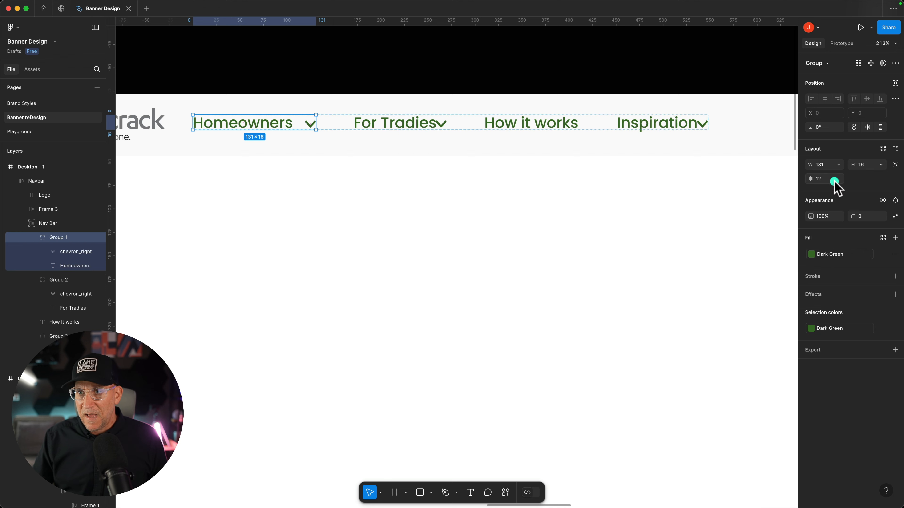
{"action": "type", "text": "8"}
{"action": "key", "text": "Return"}
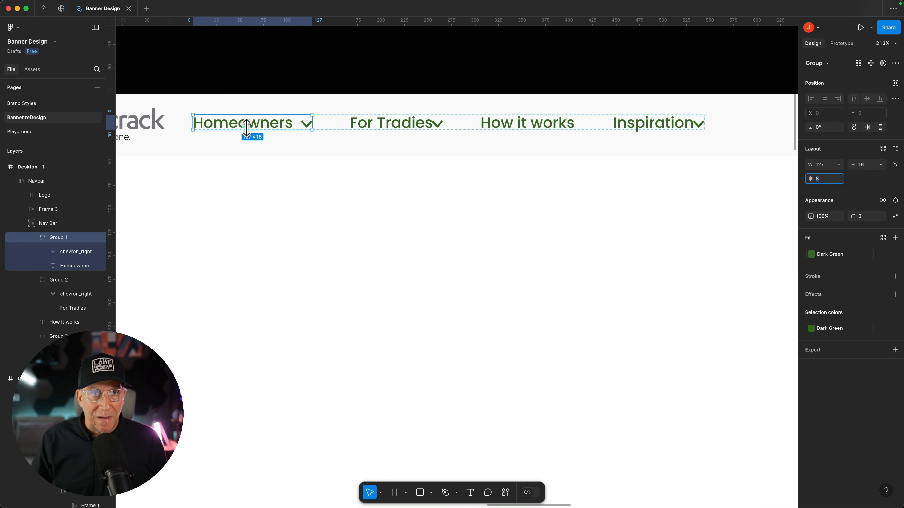
{"action": "left_click", "coordinate": [381, 124]}
{"action": "left_click", "coordinate": [828, 180]}
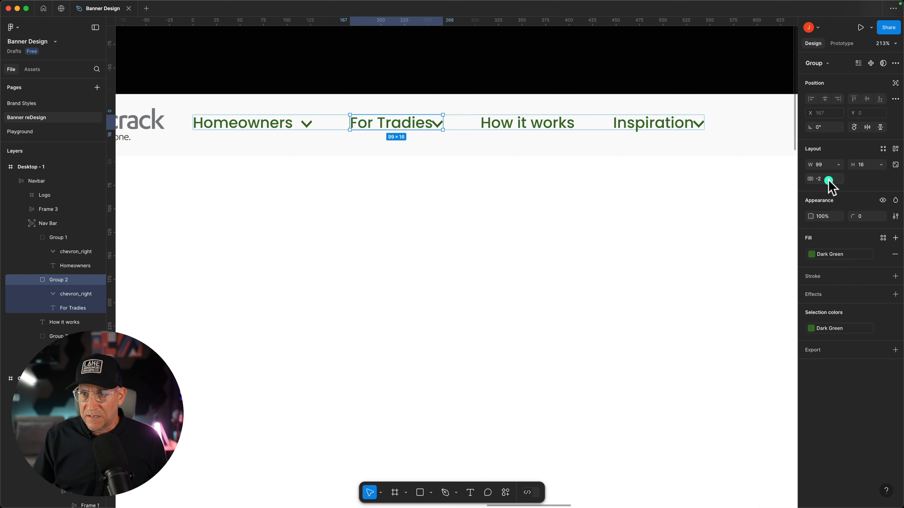
Recolour all the Nav Bar links and chevrons from Dark Green to the Black Blue library color.
{"action": "left_click", "coordinate": [51, 225]}
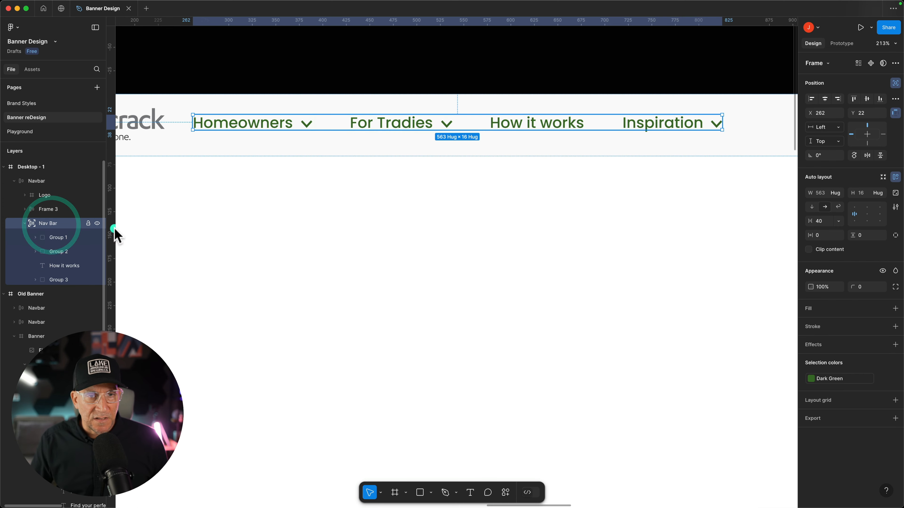
{"action": "left_click", "coordinate": [832, 380]}
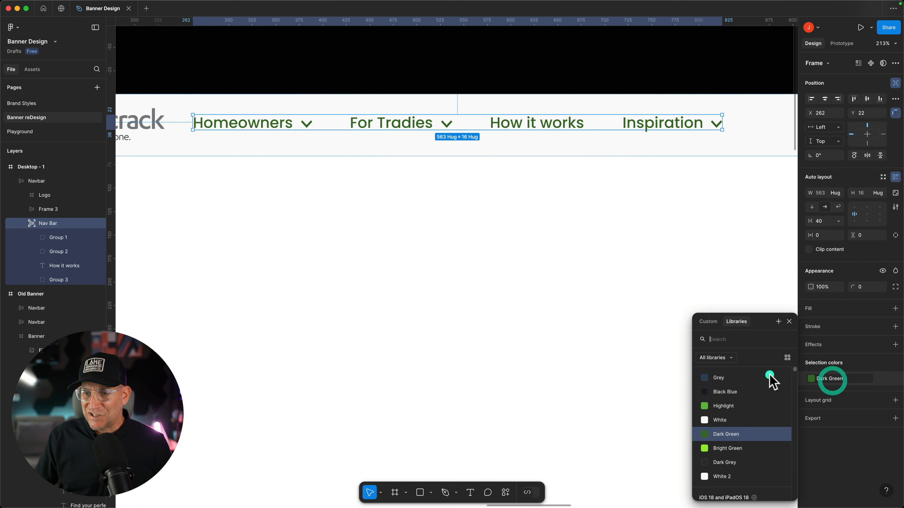
{"action": "left_click", "coordinate": [734, 389]}
{"action": "left_click", "coordinate": [536, 255]}
Set the horizontal padding of the Desktop - 1 navbar to 80 so its content lines up with the vertical guides.
{"action": "scroll", "coordinate": [531, 249], "scroll_direction": "down", "scroll_amount": 5}
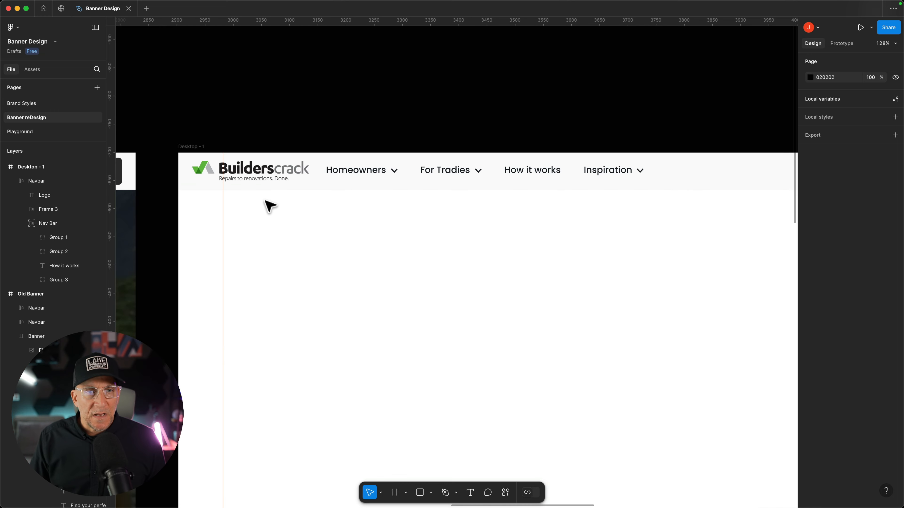
{"action": "left_click", "coordinate": [265, 181]}
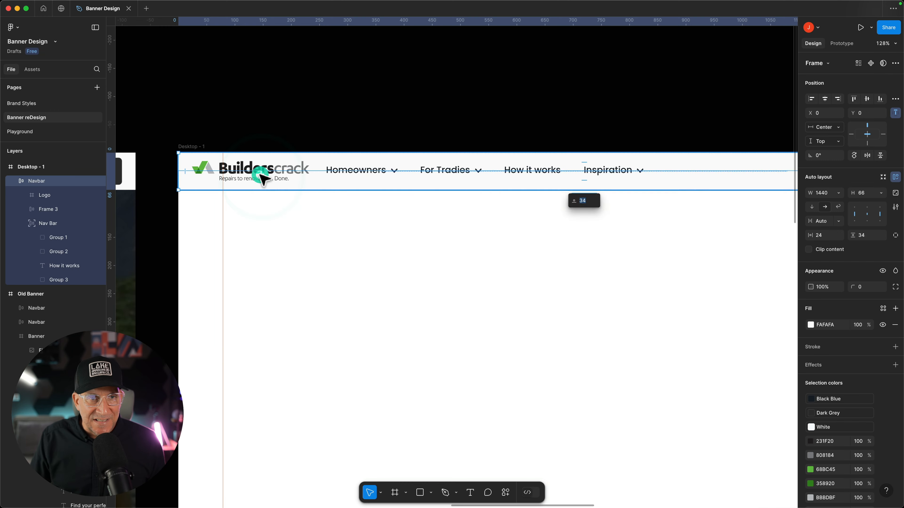
{"action": "left_click", "coordinate": [262, 179]}
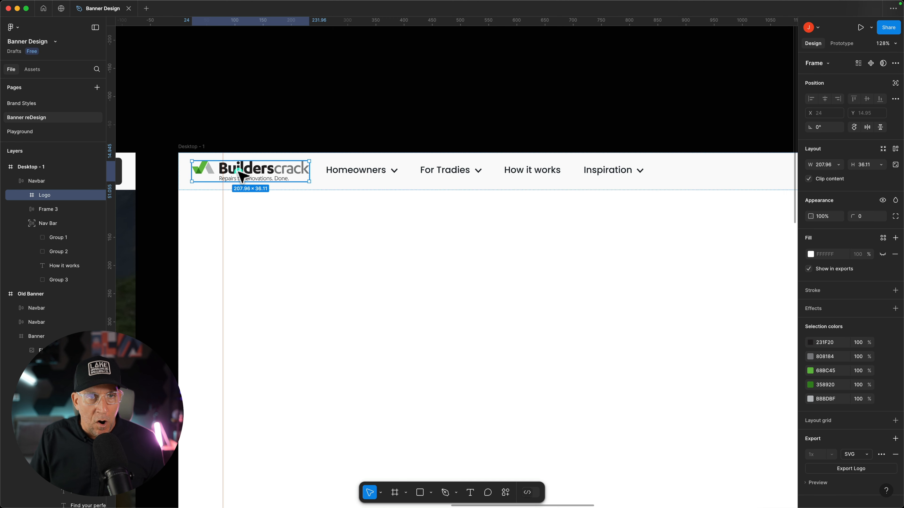
{"action": "left_click", "coordinate": [340, 166]}
{"action": "left_click", "coordinate": [257, 176]}
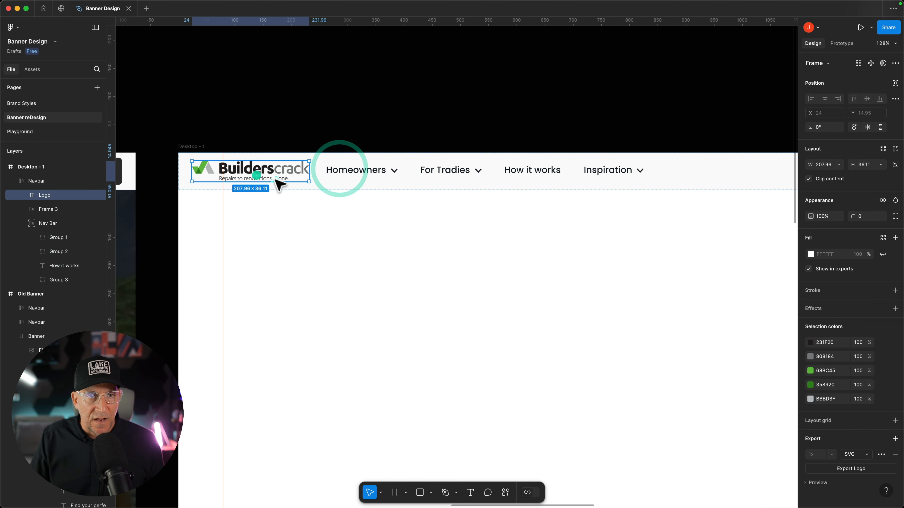
{"action": "left_click", "coordinate": [737, 167]}
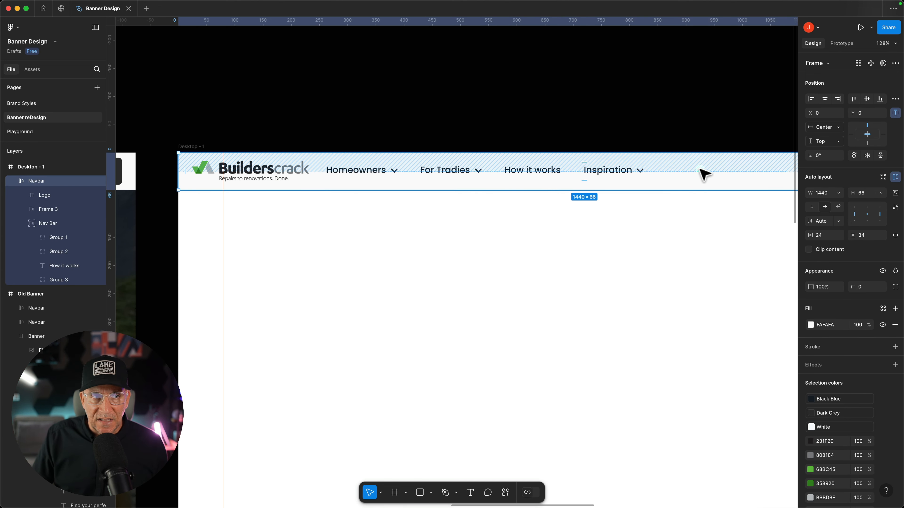
{"action": "left_click", "coordinate": [29, 181]}
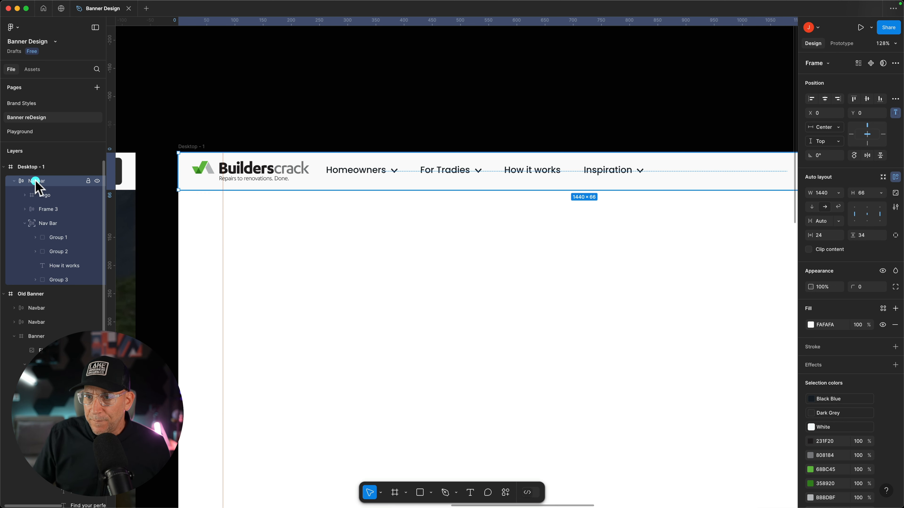
{"action": "left_click", "coordinate": [827, 237]}
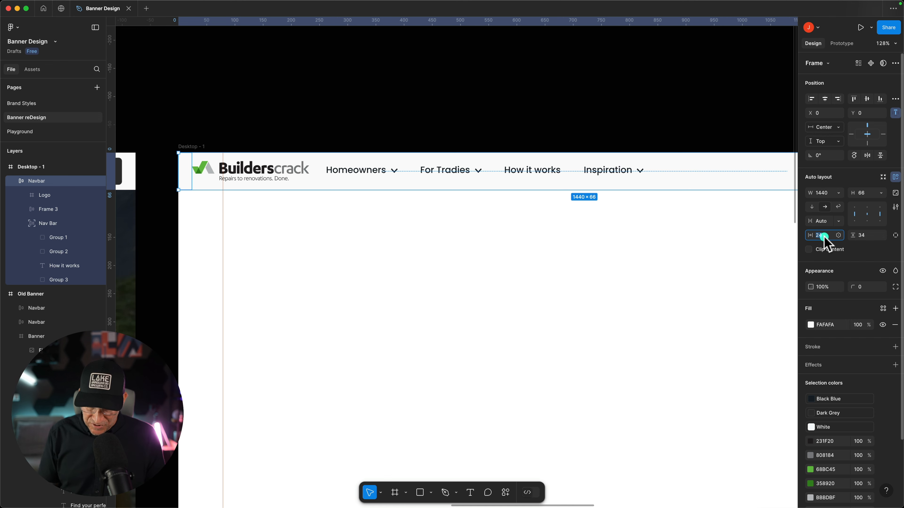
{"action": "type", "text": "80"}
{"action": "key", "text": "Return"}
{"action": "scroll", "coordinate": [716, 264], "scroll_direction": "right", "scroll_amount": 10}
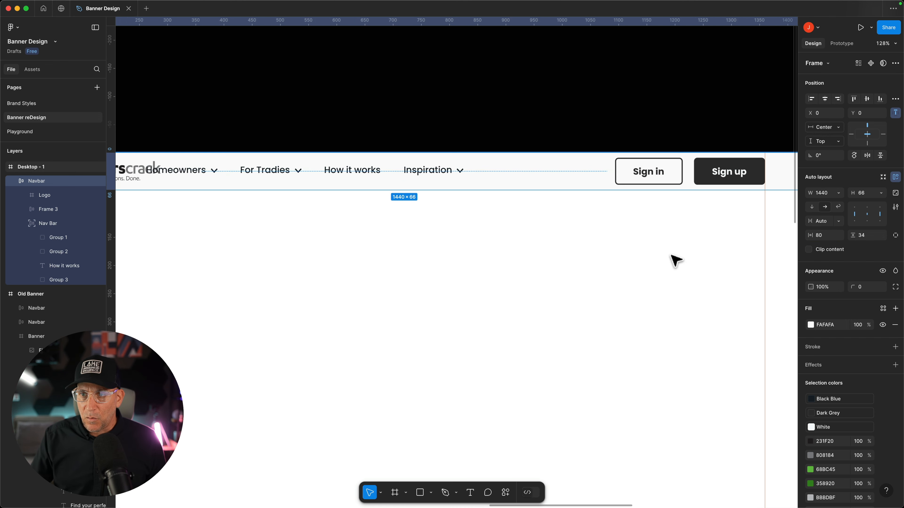
Move the Nav Bar link group away from the logo to X 502, just beside the Sign in button.
{"action": "scroll", "coordinate": [675, 258], "scroll_direction": "down", "scroll_amount": 2}
{"action": "scroll", "coordinate": [674, 259], "scroll_direction": "down", "scroll_amount": 2}
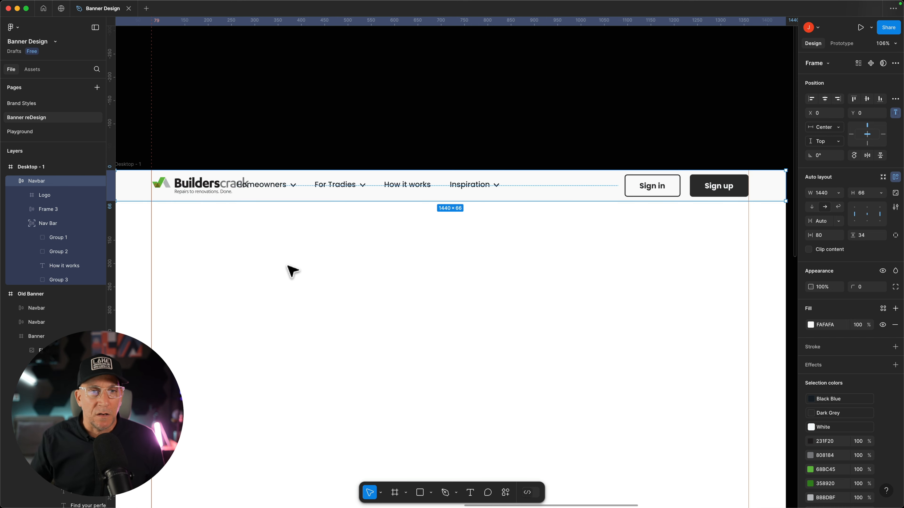
{"action": "left_click", "coordinate": [329, 242]}
{"action": "left_click", "coordinate": [400, 187]}
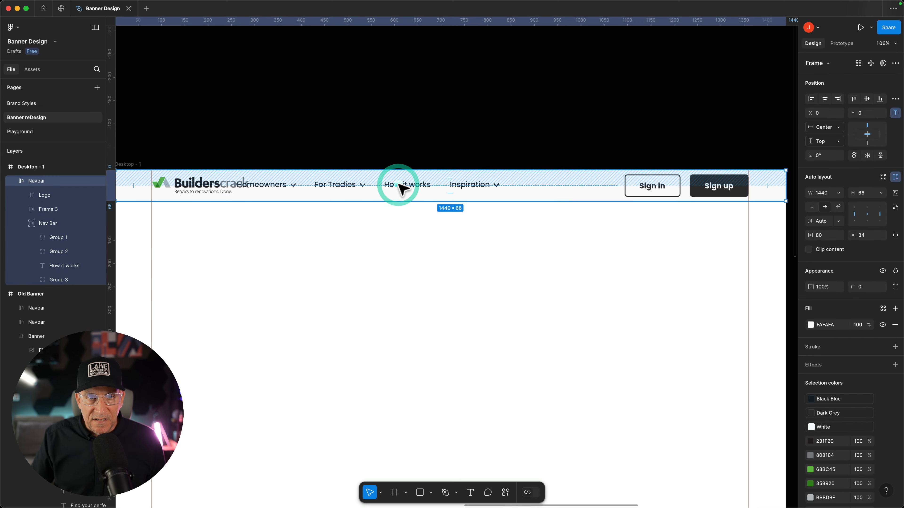
{"action": "left_click_drag", "start_coordinate": [399, 188], "coordinate": [511, 185]}
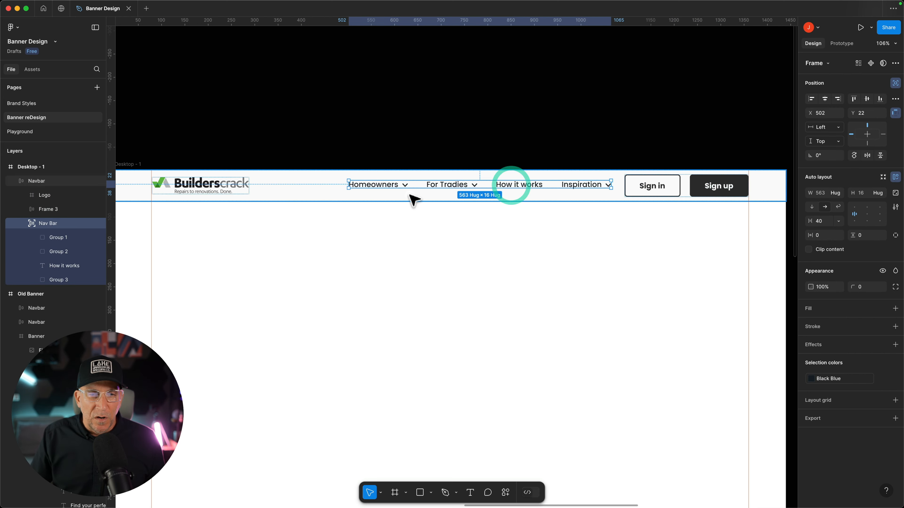
Lock the navbar logo's aspect ratio and set its width to 200.
{"action": "left_click", "coordinate": [228, 191]}
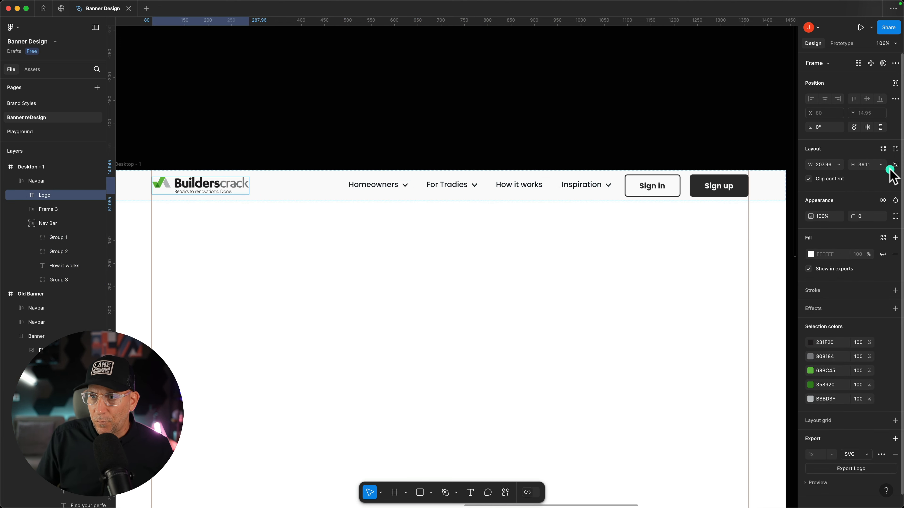
{"action": "left_click", "coordinate": [829, 165]}
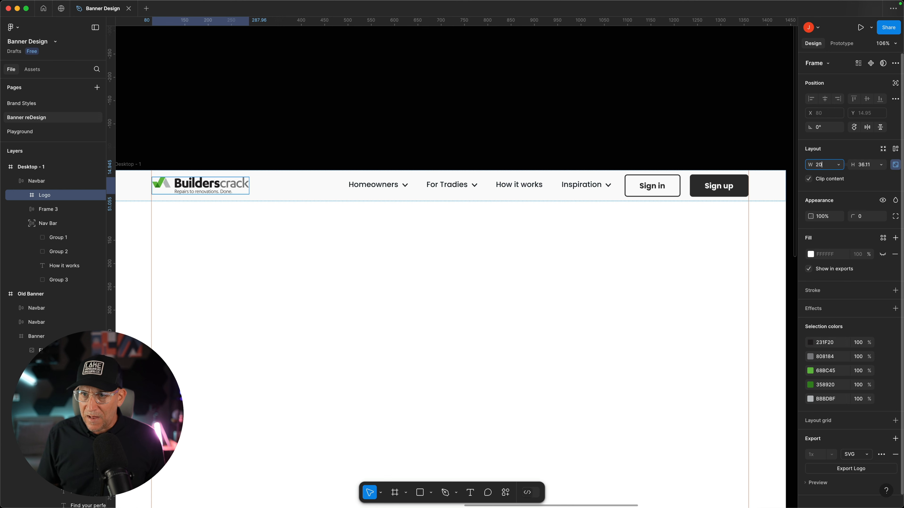
{"action": "key", "text": "Return"}
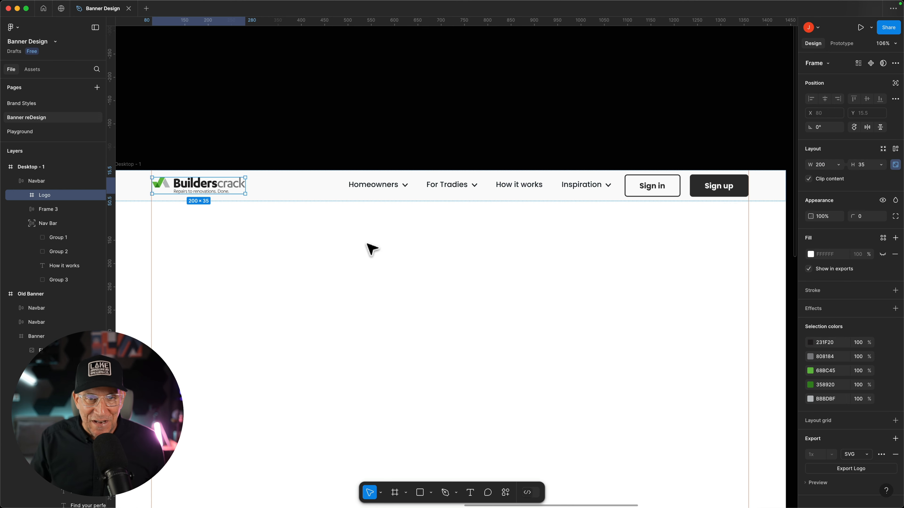
Switch to the live Builderscrack site in the browser and highlight the sticky bar text "Get started now! Post your job for free and find the right tradie.".
{"action": "scroll", "coordinate": [459, 268], "scroll_direction": "down", "scroll_amount": 3}
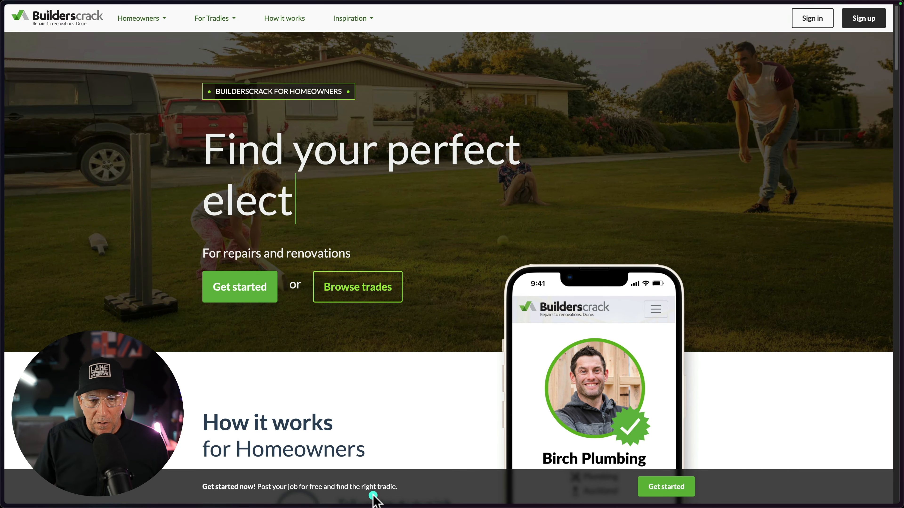
{"action": "left_click_drag", "start_coordinate": [198, 486], "coordinate": [365, 487]}
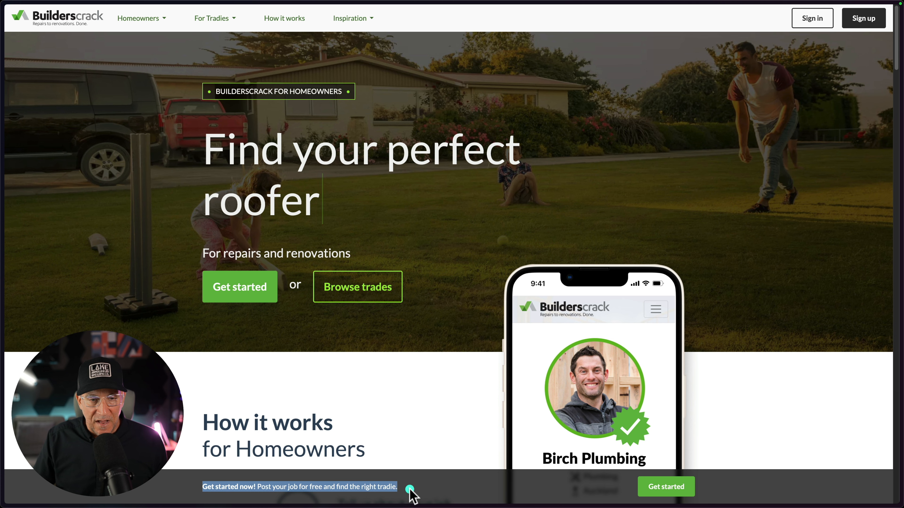
Copy the highlighted sticky-bar sentence from the site, switch to Figma and paste it as a text layer below the Desktop - 1 navbar.
{"action": "right_click", "coordinate": [371, 486]}
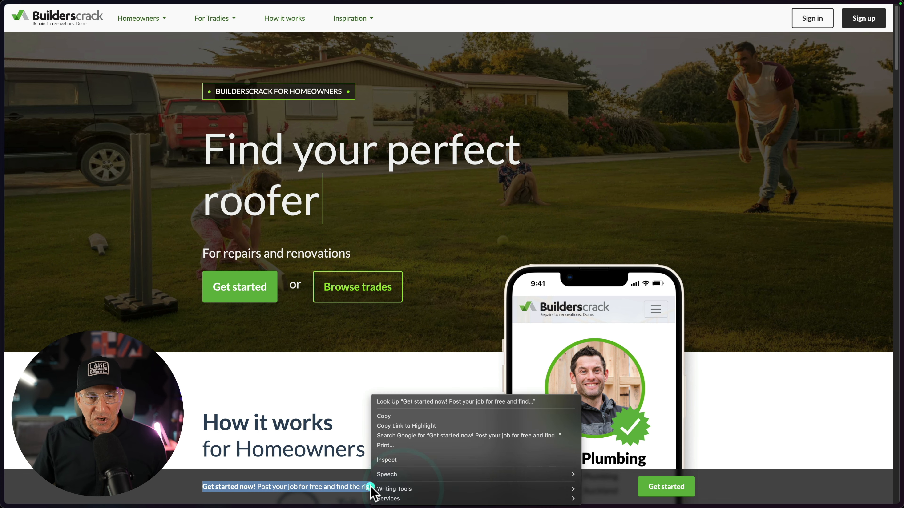
{"action": "left_click", "coordinate": [390, 415]}
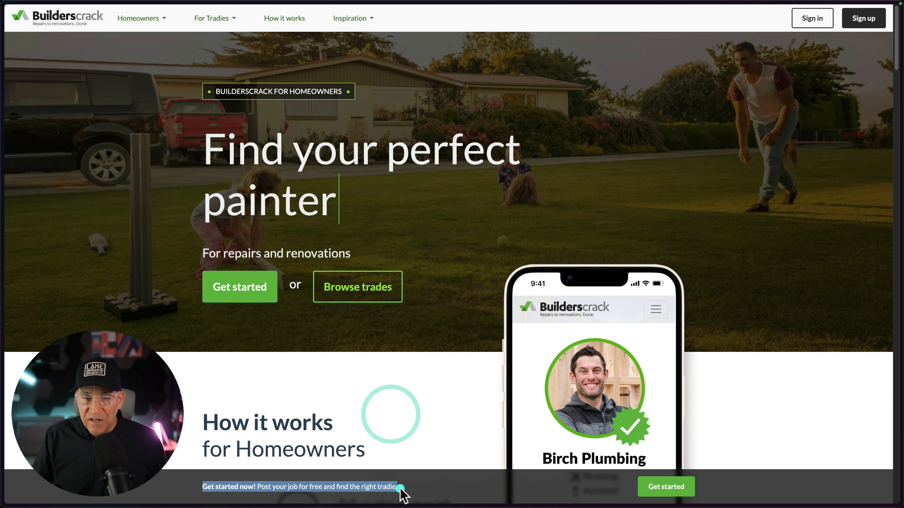
{"action": "left_click", "coordinate": [431, 490]}
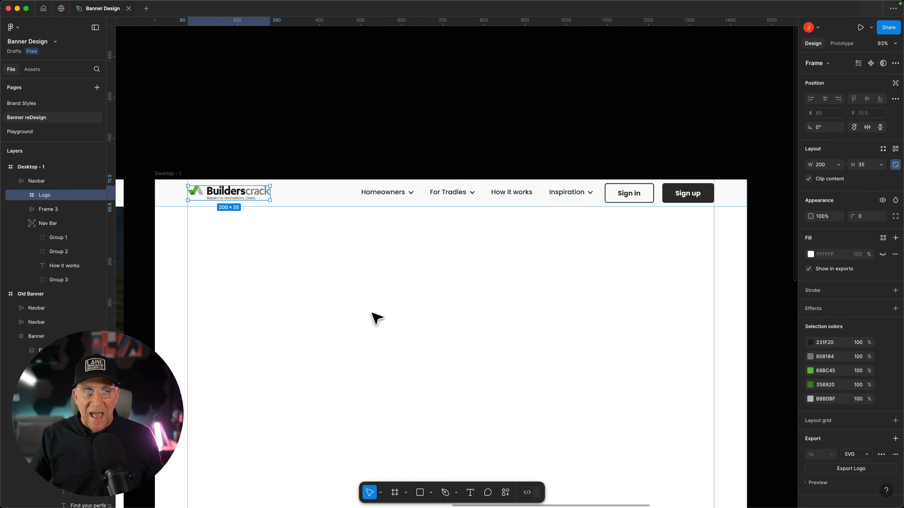
{"action": "left_click", "coordinate": [372, 313]}
{"action": "key", "text": "t"}
{"action": "left_click", "coordinate": [383, 279]}
{"action": "key", "text": "super+v"}
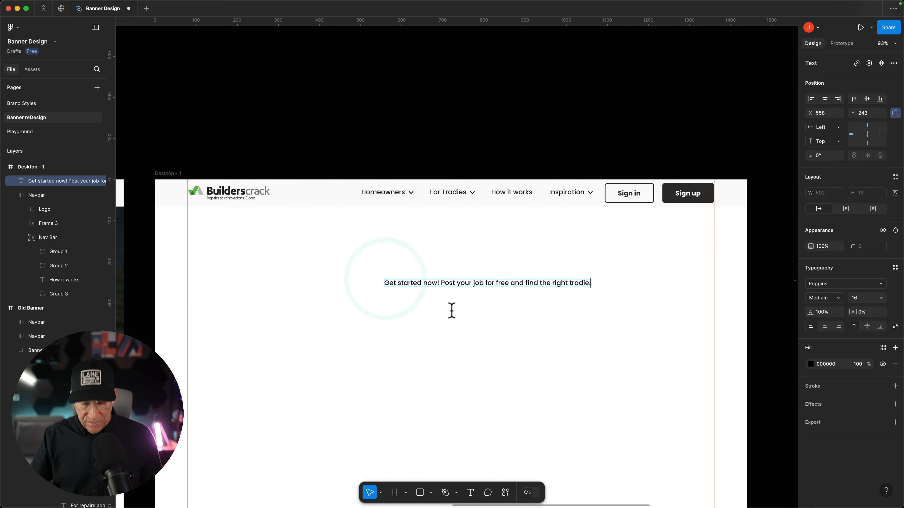
{"action": "left_click", "coordinate": [469, 337]}
Move the pasted sentence to X 385, Y 248 and set it to size 14 in Poppins Regular.
{"action": "left_click_drag", "start_coordinate": [541, 287], "coordinate": [470, 289]}
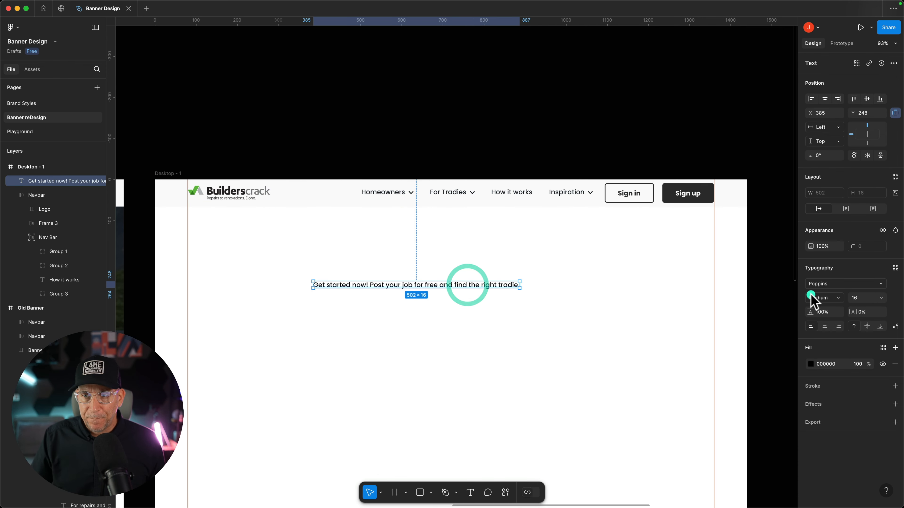
{"action": "type", "text": "14"}
{"action": "key", "text": "Return"}
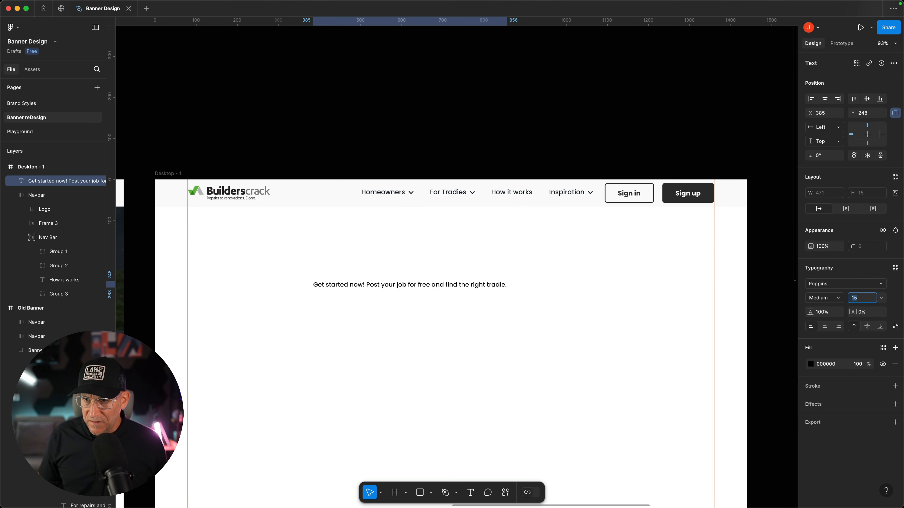
{"action": "left_click", "coordinate": [822, 297]}
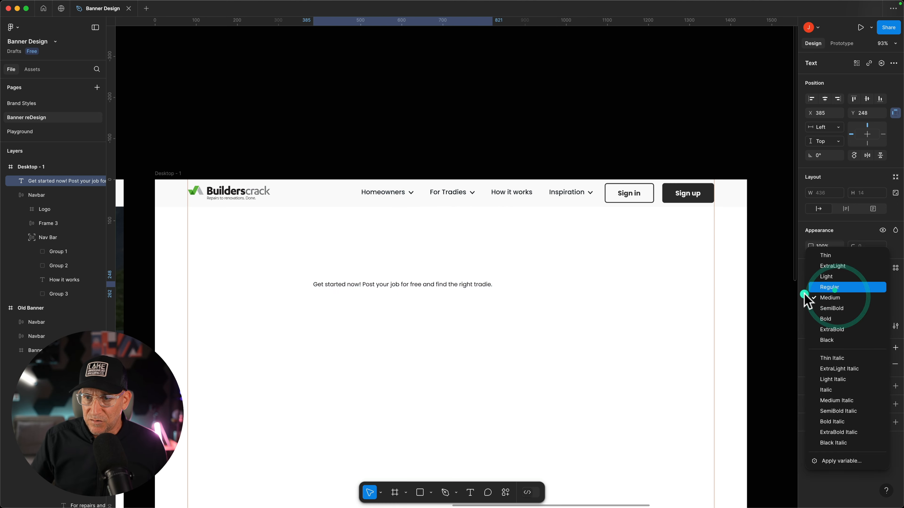
{"action": "left_click", "coordinate": [826, 287]}
{"action": "left_click", "coordinate": [506, 297]}
Duplicate the navbar's Sign in button and place the copy beside the end of the sentence at X 838, Y 231.
{"action": "left_click", "coordinate": [465, 285]}
{"action": "left_click", "coordinate": [529, 286]}
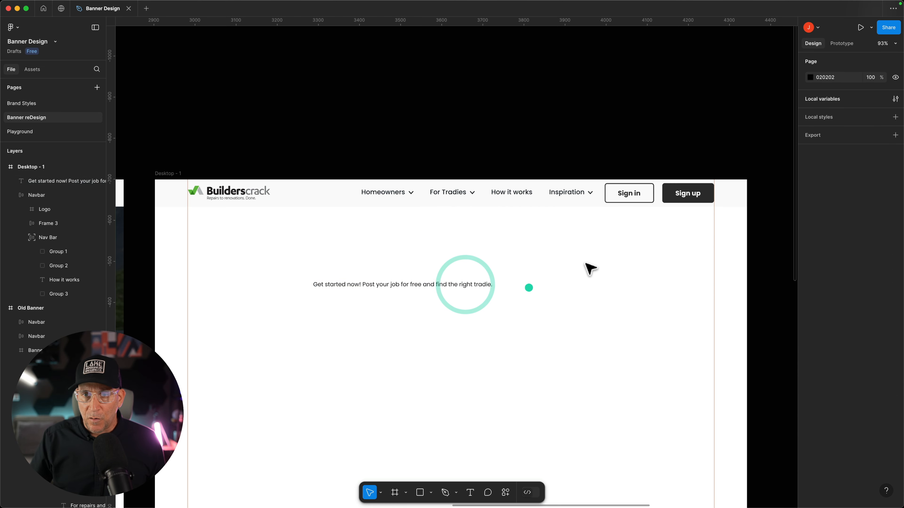
{"action": "left_click", "coordinate": [634, 197]}
{"action": "left_click", "coordinate": [635, 200]}
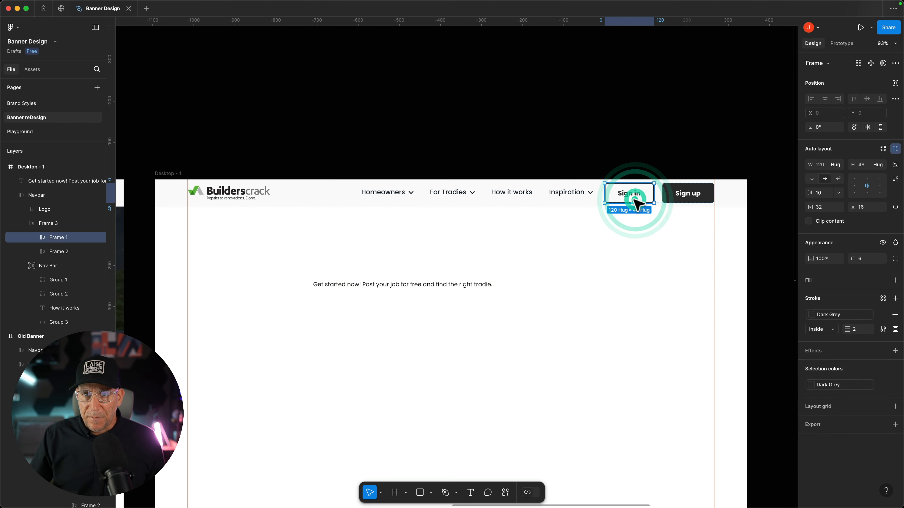
{"action": "left_click", "coordinate": [543, 274]}
{"action": "right_click", "coordinate": [529, 286]}
{"action": "left_click", "coordinate": [550, 199]}
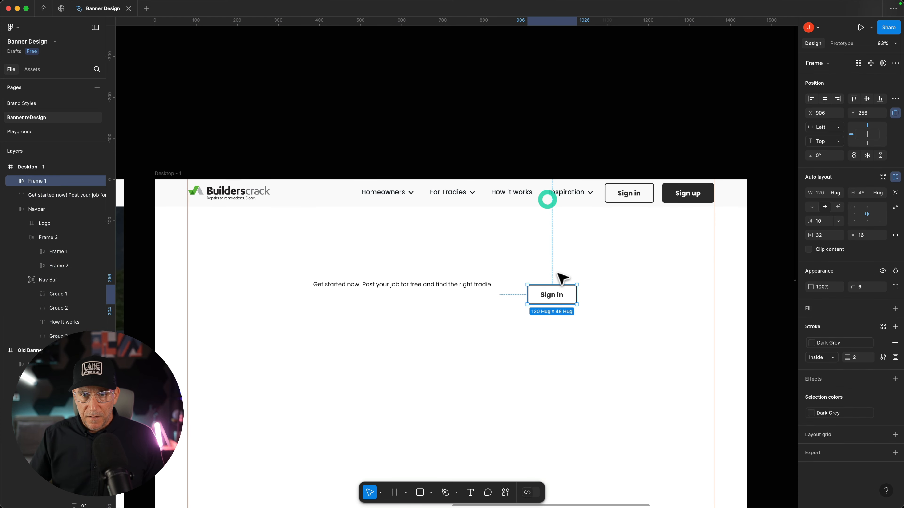
{"action": "left_click_drag", "start_coordinate": [562, 285], "coordinate": [529, 288]}
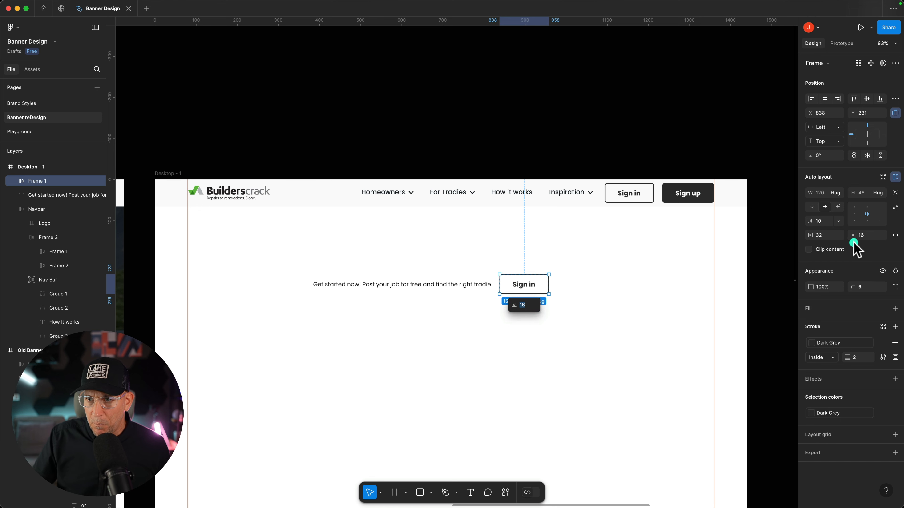
Set the copied button's Sign in label to size 14 and Medium weight.
{"action": "key", "text": "Return"}
{"action": "left_click", "coordinate": [849, 267]}
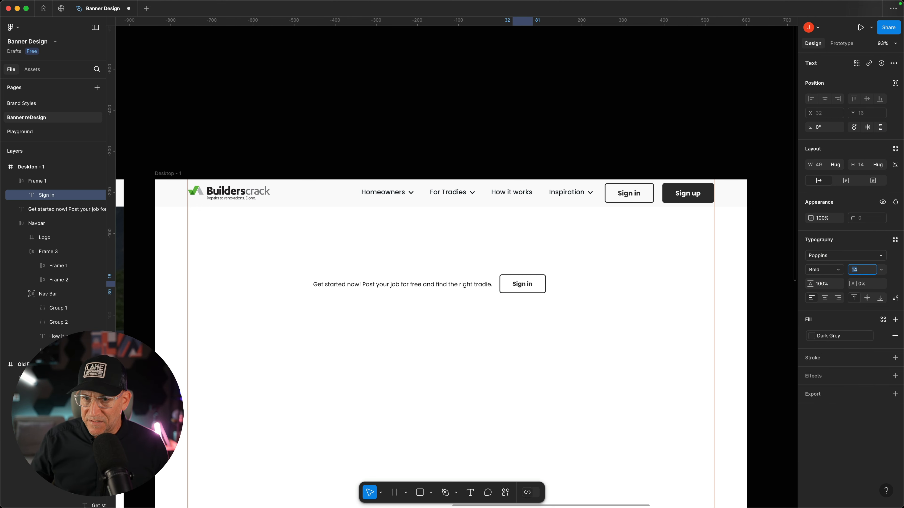
{"action": "left_click", "coordinate": [817, 271]}
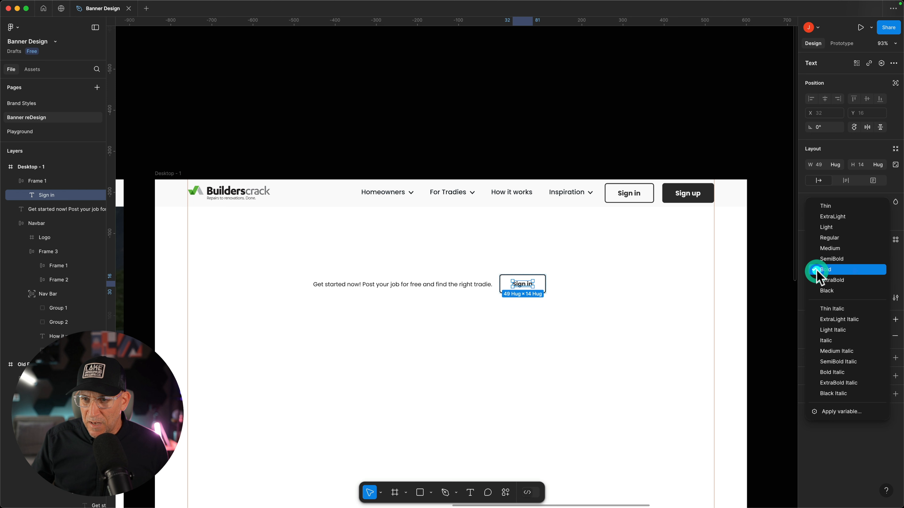
{"action": "left_click", "coordinate": [824, 251]}
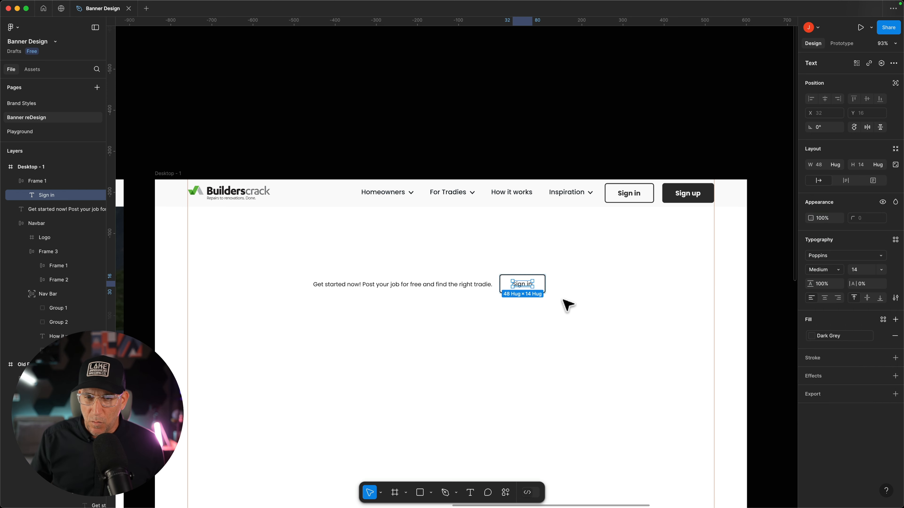
{"action": "left_click", "coordinate": [543, 301]}
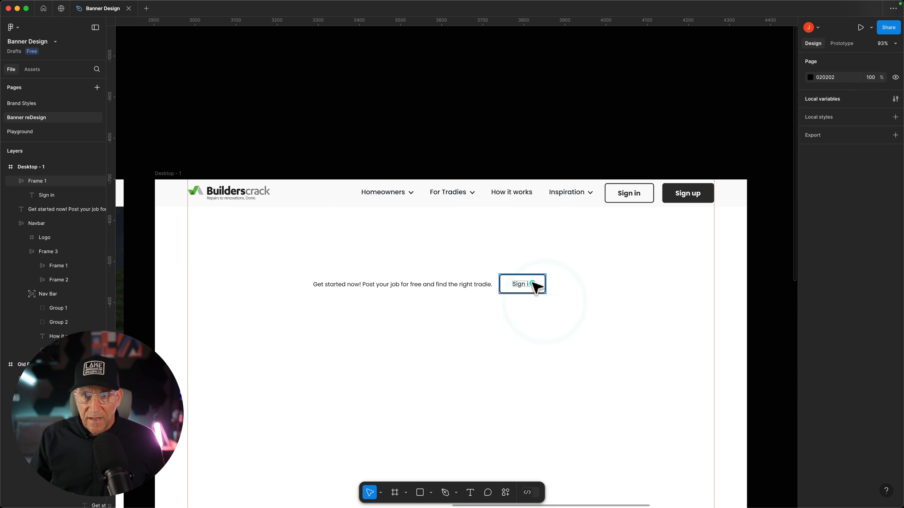
Set the copied button's vertical padding to 8, narrow its horizontal padding, and center the button on the sentence.
{"action": "left_click", "coordinate": [533, 285]}
{"action": "type", "text": "13"}
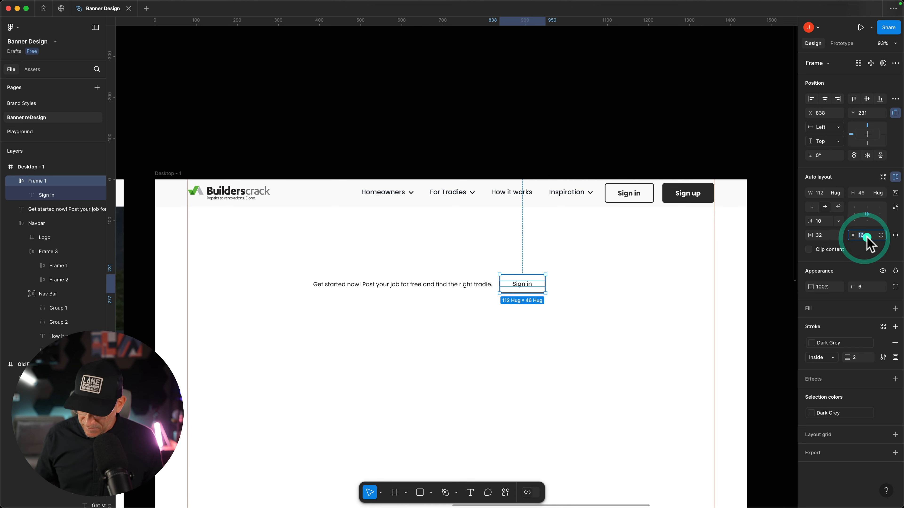
{"action": "key", "text": "Return"}
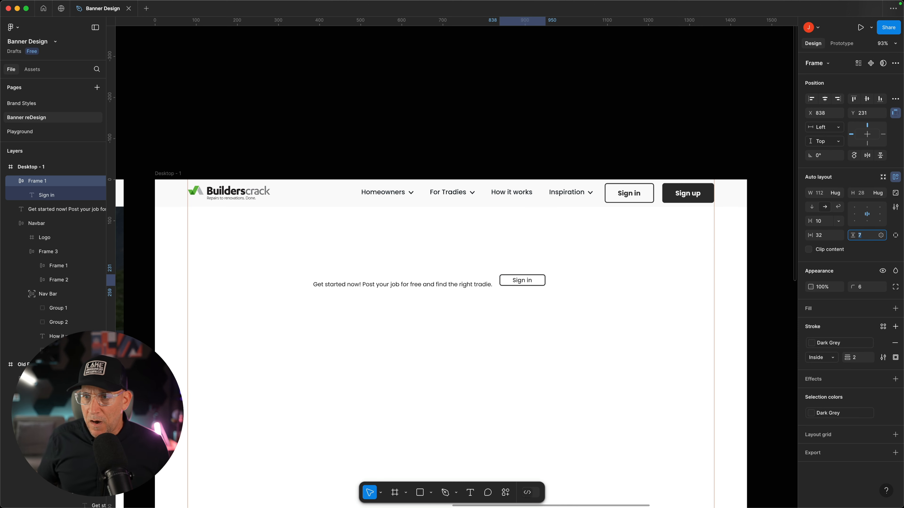
{"action": "left_click", "coordinate": [826, 236]}
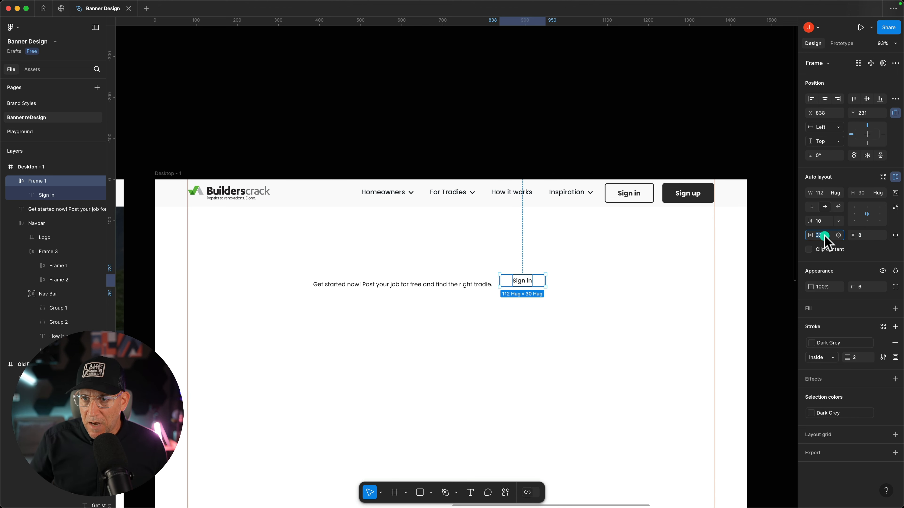
{"action": "type", "text": "29"}
{"action": "key", "text": "Return"}
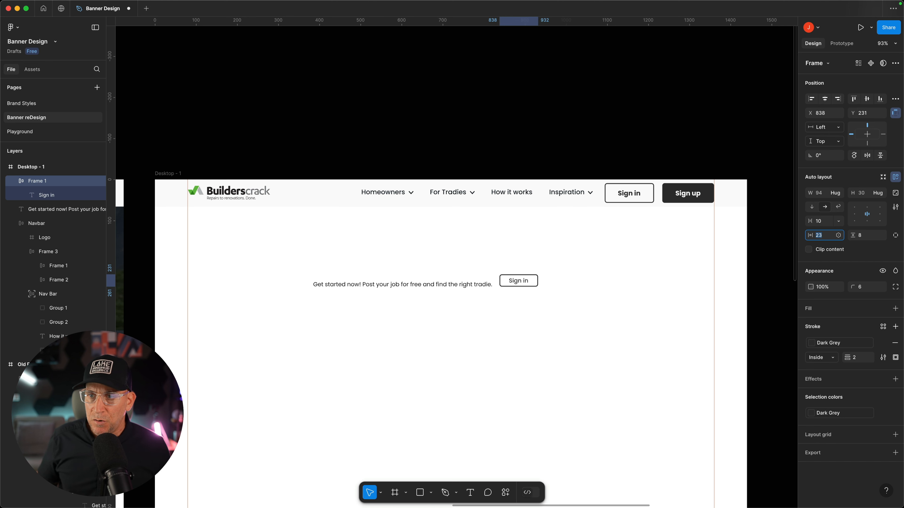
{"action": "left_click", "coordinate": [779, 264]}
Wrap the sentence and the small Sign in button in one frame and add auto layout to it.
{"action": "left_click_drag", "start_coordinate": [546, 318], "coordinate": [420, 280]}
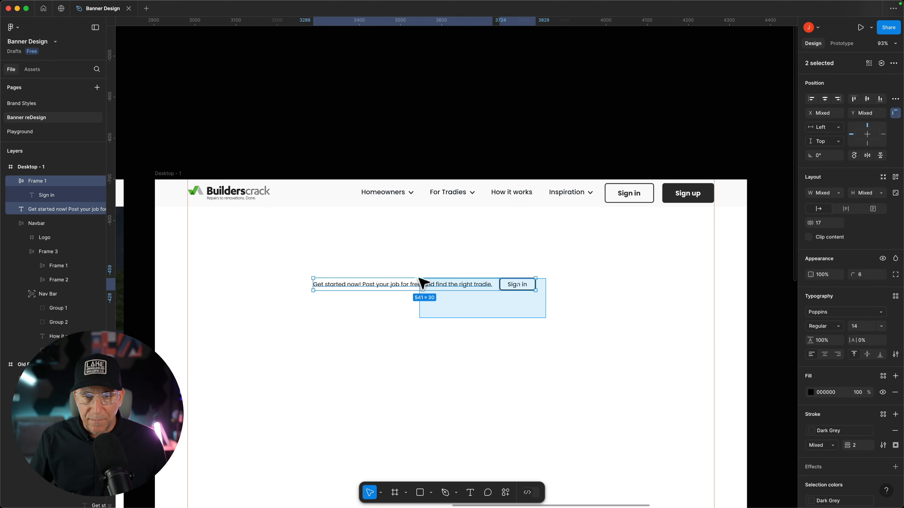
{"action": "right_click", "coordinate": [424, 281]}
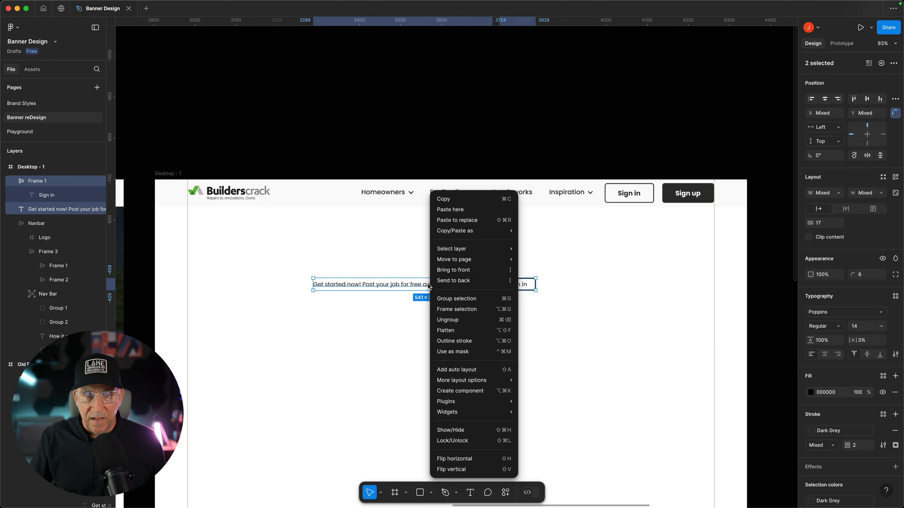
{"action": "left_click", "coordinate": [456, 311]}
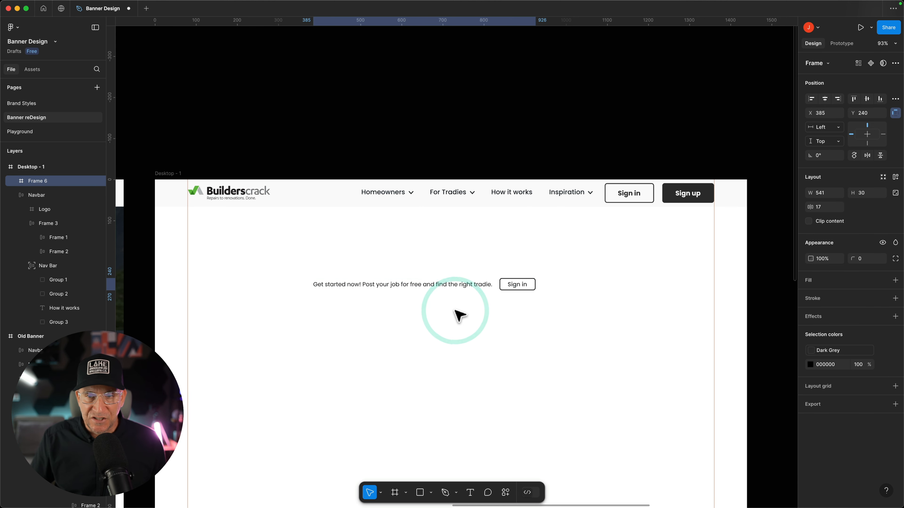
{"action": "left_click", "coordinate": [895, 178]}
{"action": "left_click", "coordinate": [527, 324]}
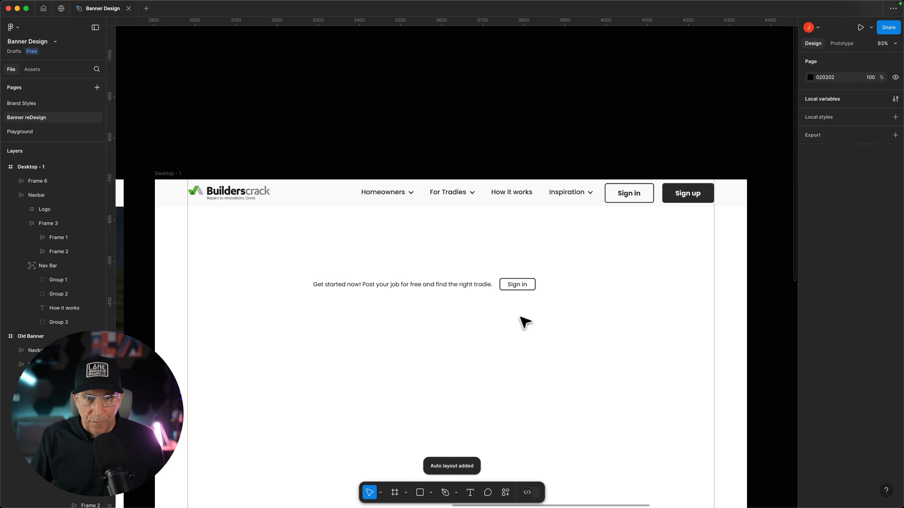
Stretch the sentence-and-button frame across the full 1440 width of Desktop - 1 and center its contents.
{"action": "left_click", "coordinate": [475, 284]}
{"action": "left_click_drag", "start_coordinate": [535, 284], "coordinate": [744, 277]}
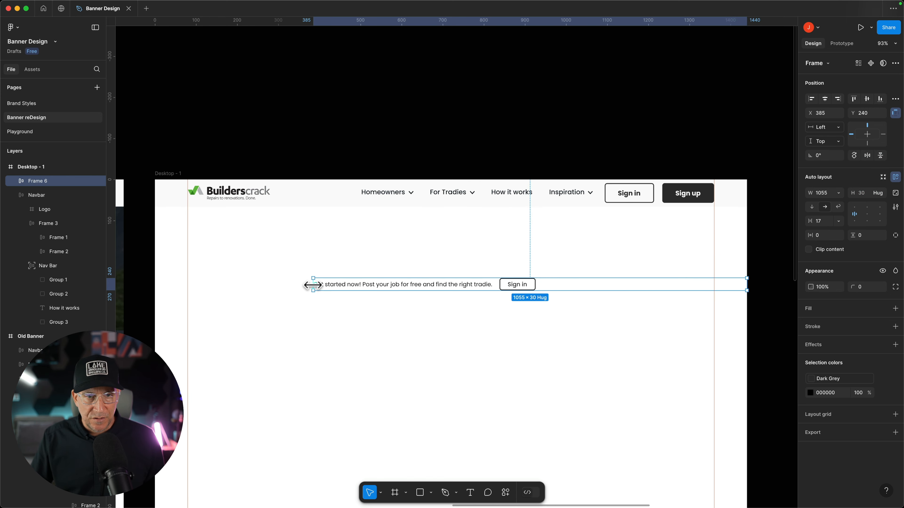
{"action": "left_click_drag", "start_coordinate": [312, 284], "coordinate": [157, 287]}
{"action": "left_click", "coordinate": [832, 234]}
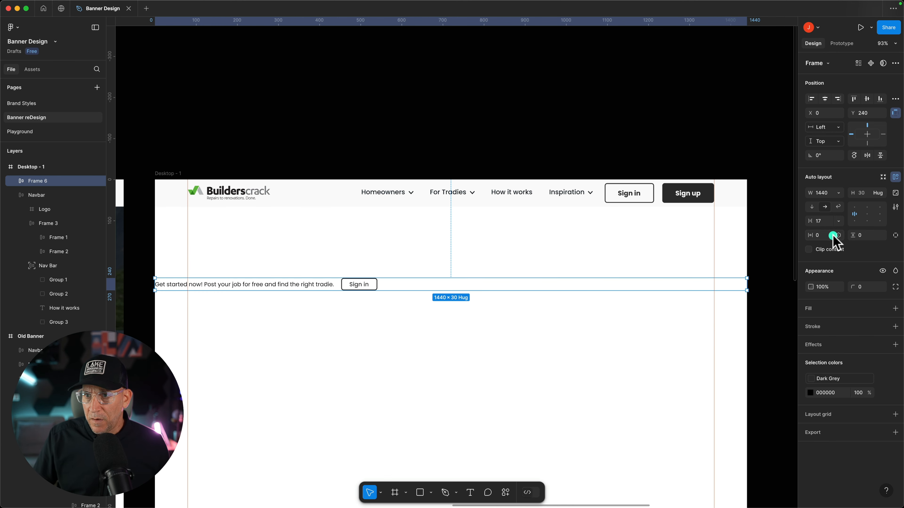
{"action": "left_click", "coordinate": [865, 215]}
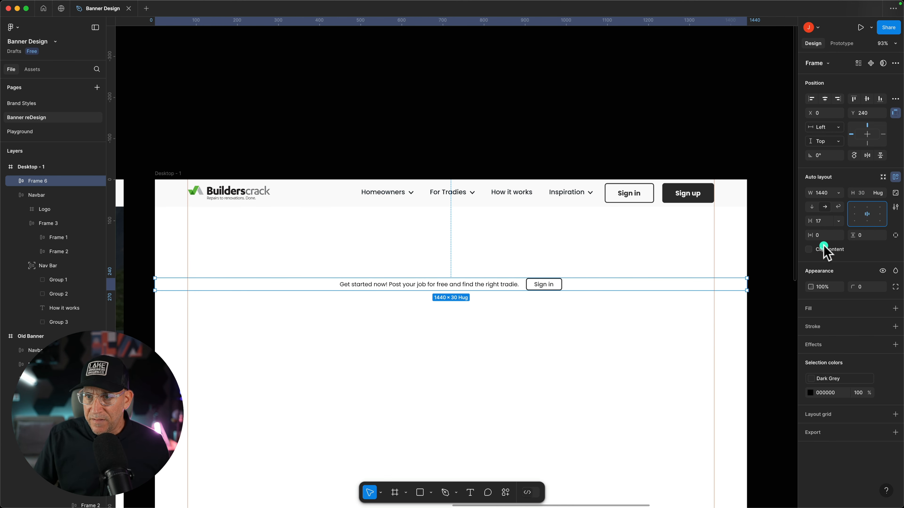
Set the bar frame's vertical padding to 12 and its horizontal padding to 80.
{"action": "left_click", "coordinate": [864, 235]}
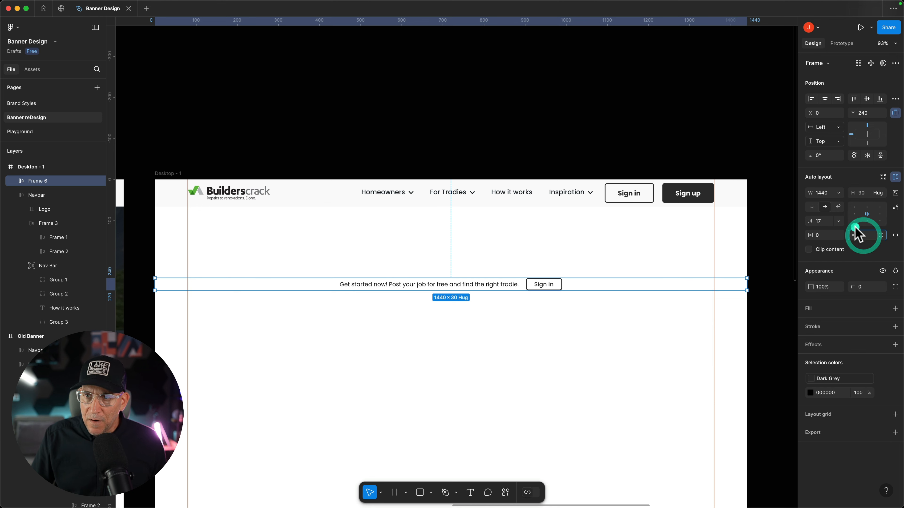
{"action": "type", "text": "5"}
{"action": "key", "text": "Return"}
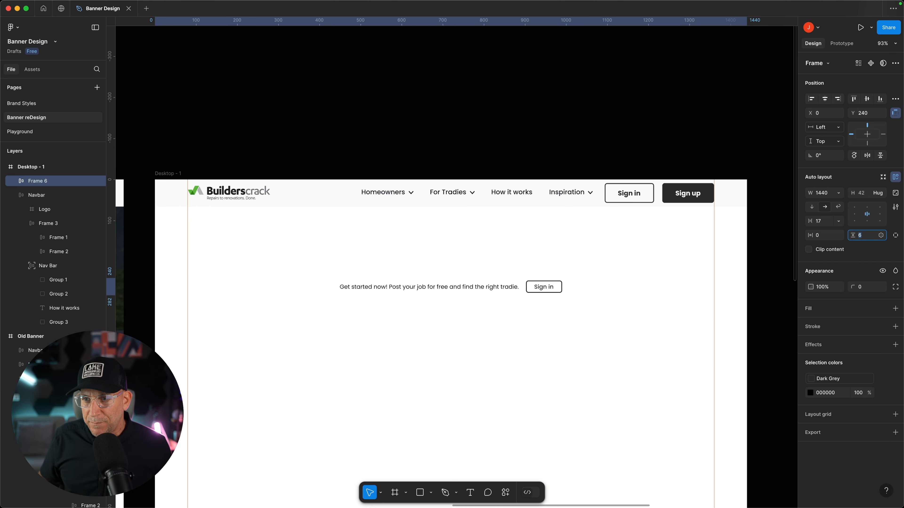
{"action": "key", "text": "Up"}
{"action": "key", "text": "Up"}
{"action": "key", "text": "Up"}
{"action": "key", "text": "Up"}
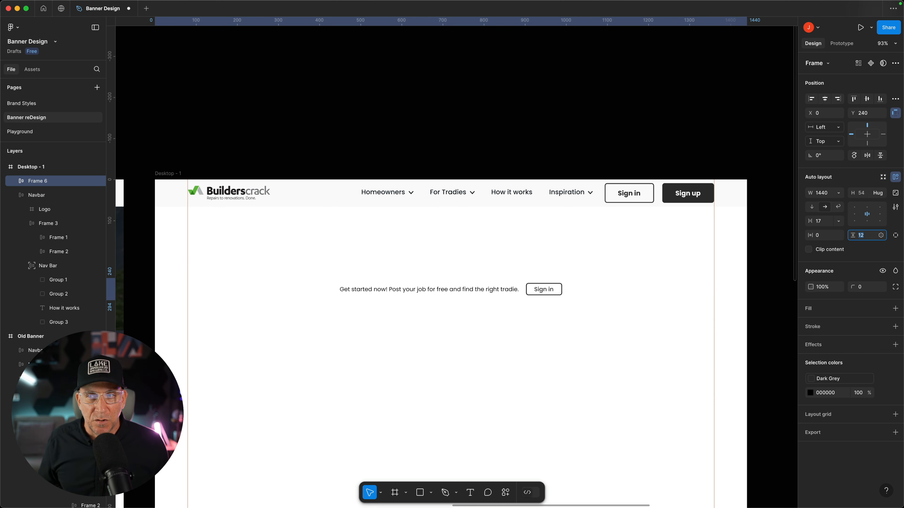
{"action": "left_click", "coordinate": [821, 235]}
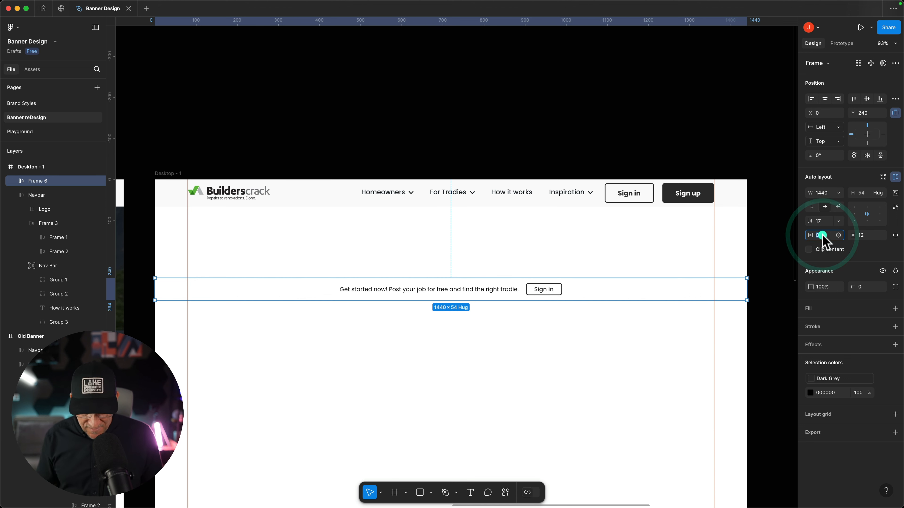
{"action": "type", "text": "80"}
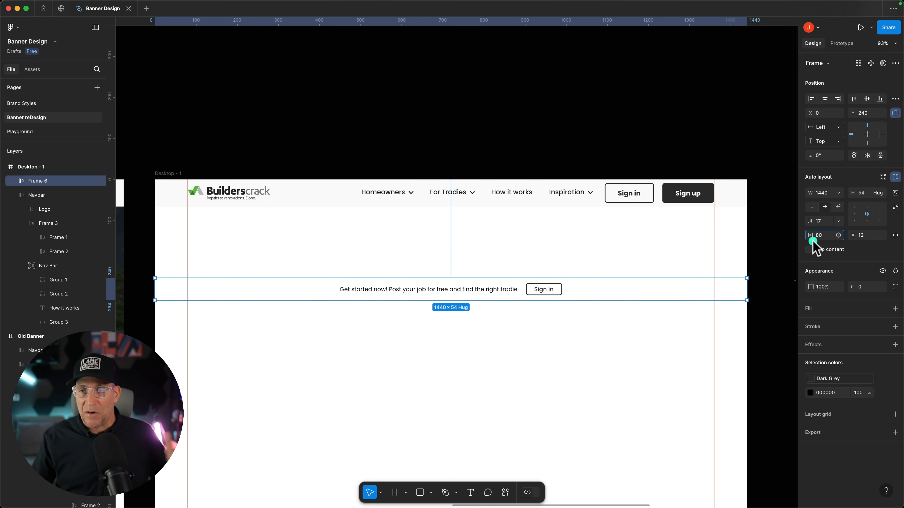
{"action": "left_click", "coordinate": [607, 326]}
Add a fill to the bar frame and apply the Black Blue color style from the library.
{"action": "left_click", "coordinate": [617, 293]}
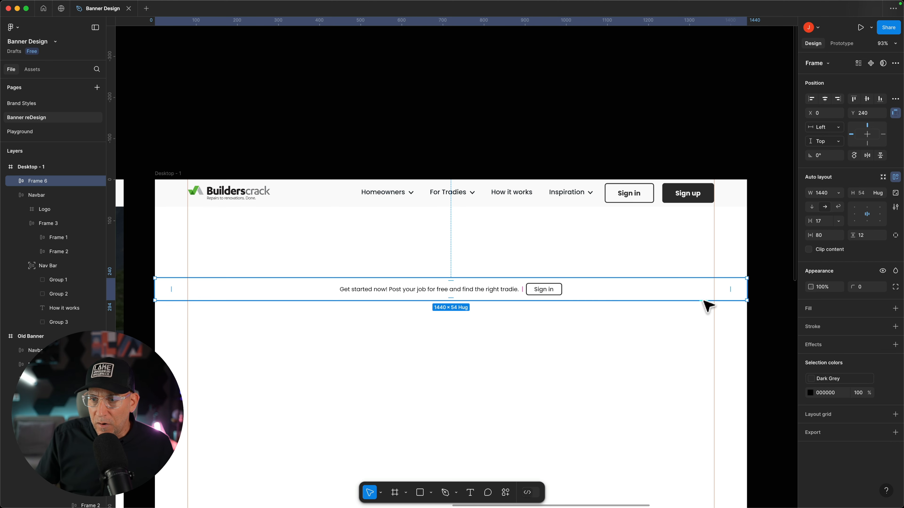
{"action": "left_click", "coordinate": [896, 308]}
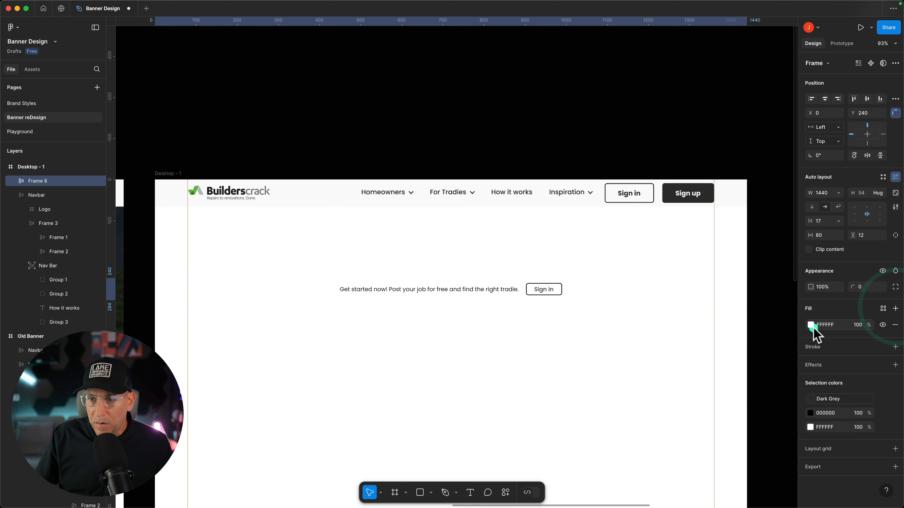
{"action": "left_click", "coordinate": [810, 325]}
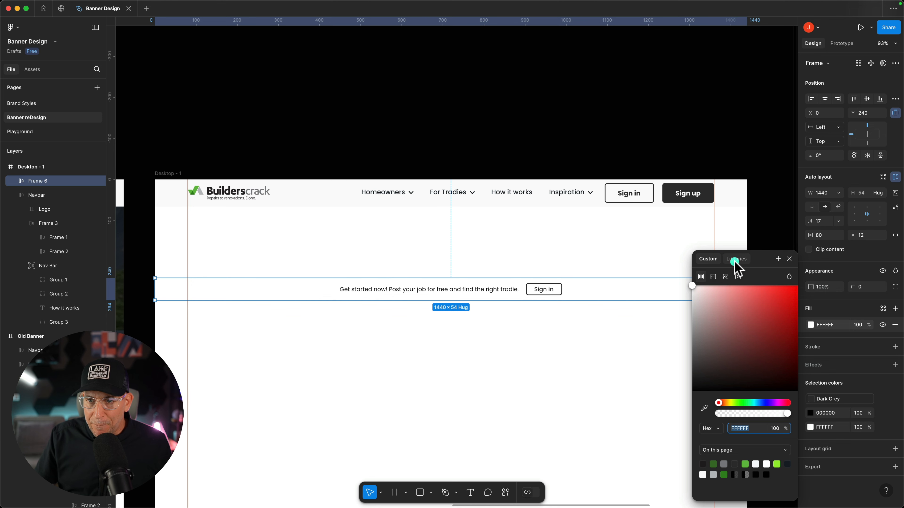
{"action": "left_click", "coordinate": [735, 259]}
{"action": "left_click", "coordinate": [723, 329]}
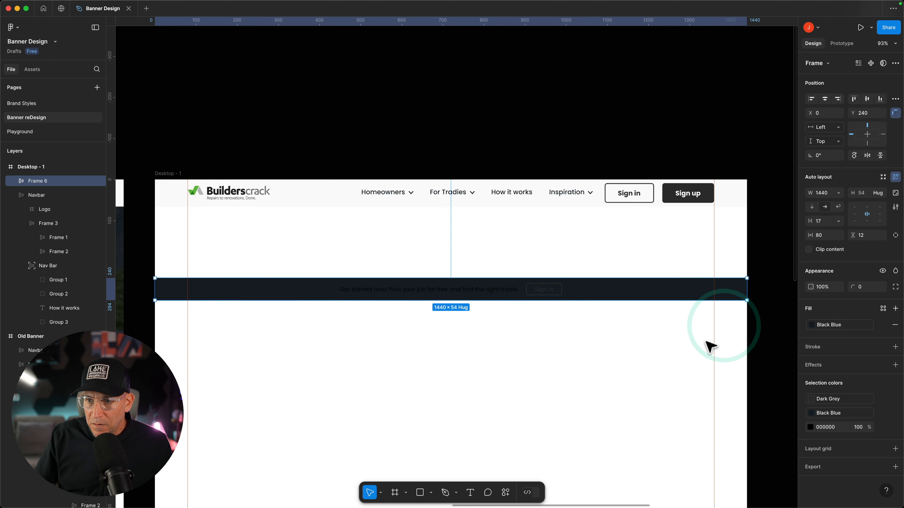
Apply the White color style from the library to the get-started sentence in the dark bar.
{"action": "double_click", "coordinate": [480, 290]}
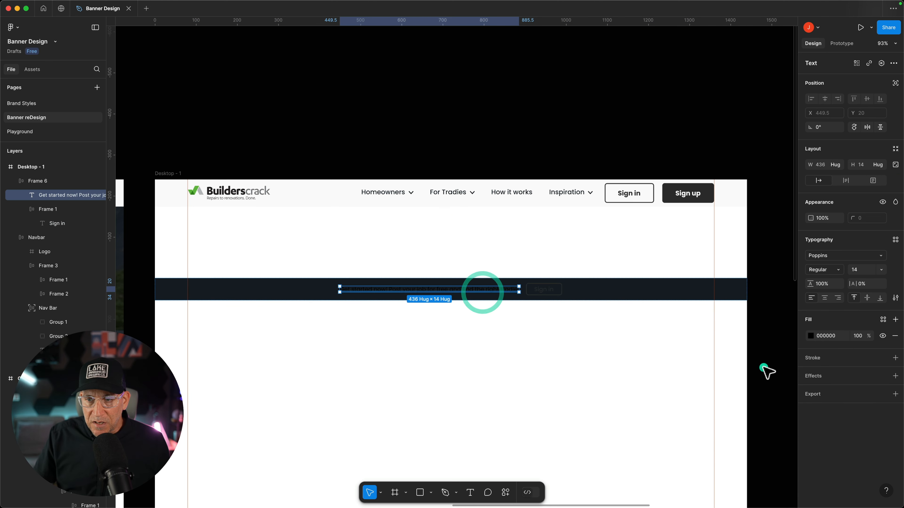
{"action": "left_click", "coordinate": [809, 336]}
{"action": "left_click", "coordinate": [736, 259]}
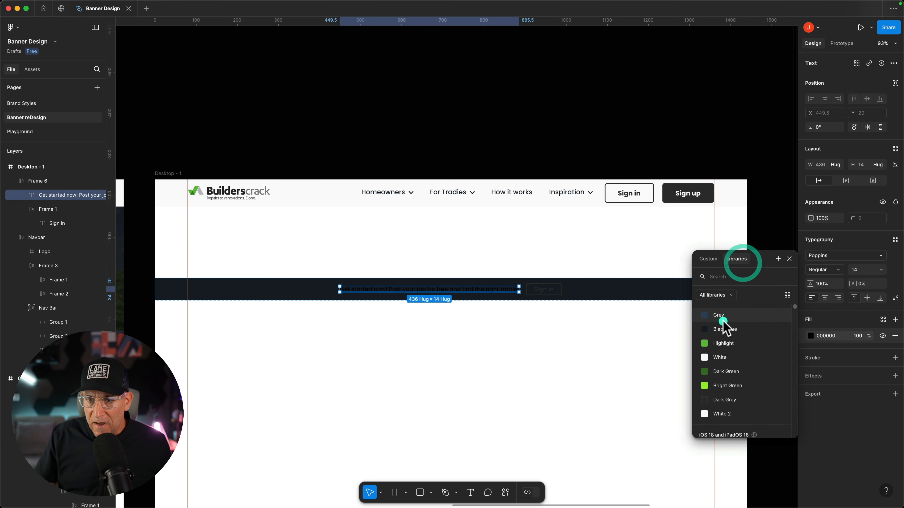
{"action": "left_click", "coordinate": [720, 357]}
{"action": "left_click", "coordinate": [574, 329]}
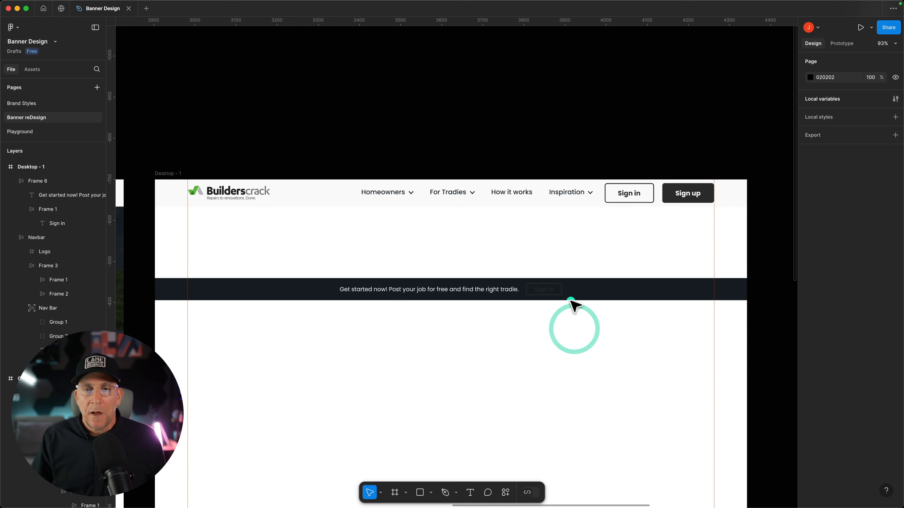
Recolor the dark bar's small Sign in button, both outline and label, with the White color style.
{"action": "double_click", "coordinate": [512, 195]}
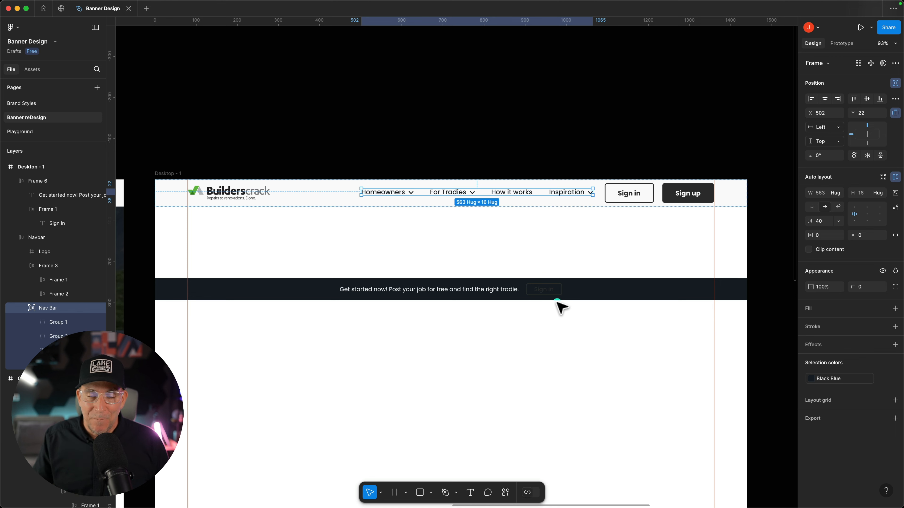
{"action": "double_click", "coordinate": [548, 291]}
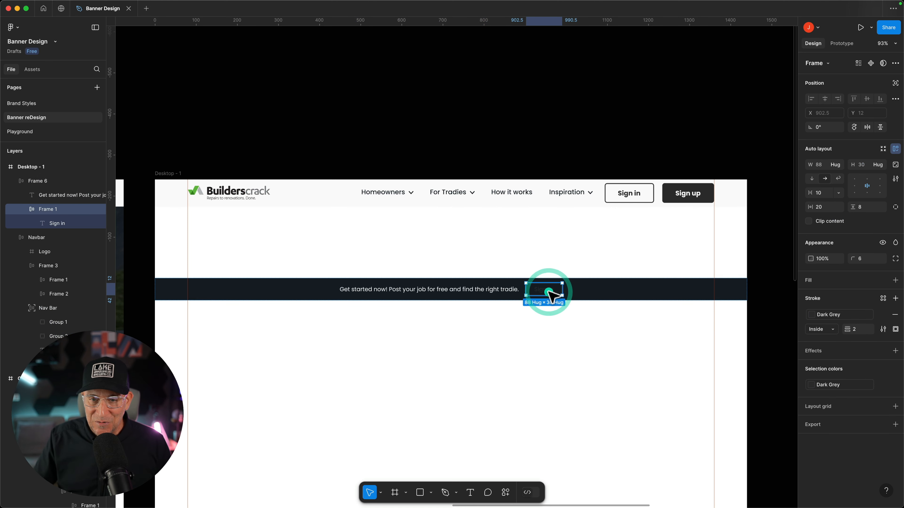
{"action": "left_click", "coordinate": [819, 376]}
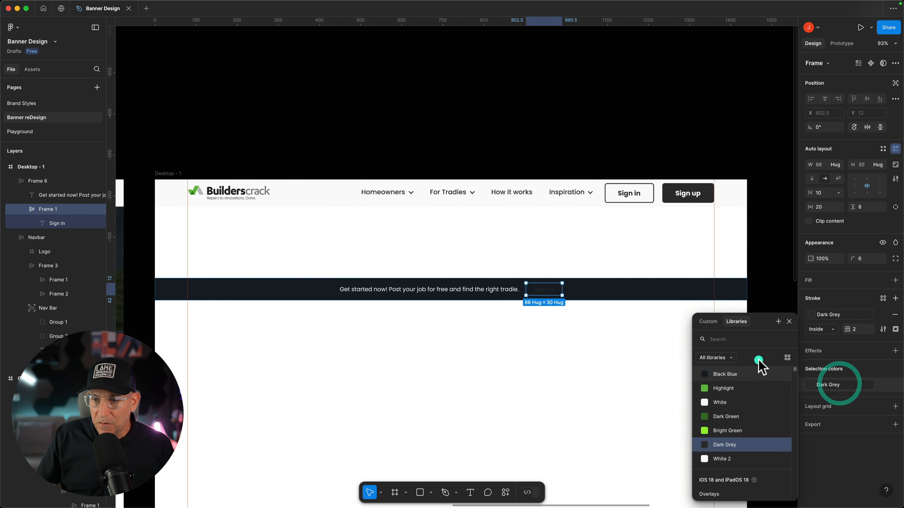
{"action": "left_click", "coordinate": [729, 401]}
{"action": "left_click", "coordinate": [524, 365]}
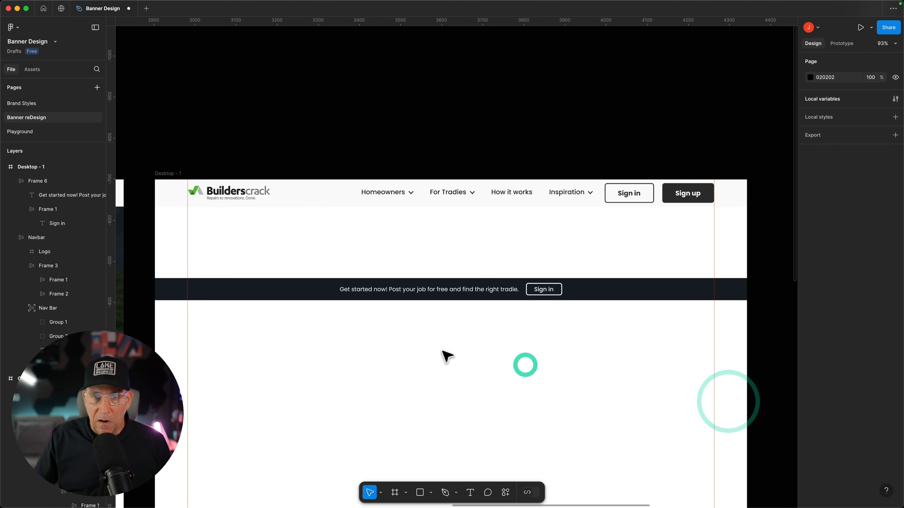
Add auto layout to the whole Desktop - 1 frame.
{"action": "left_click", "coordinate": [162, 173]}
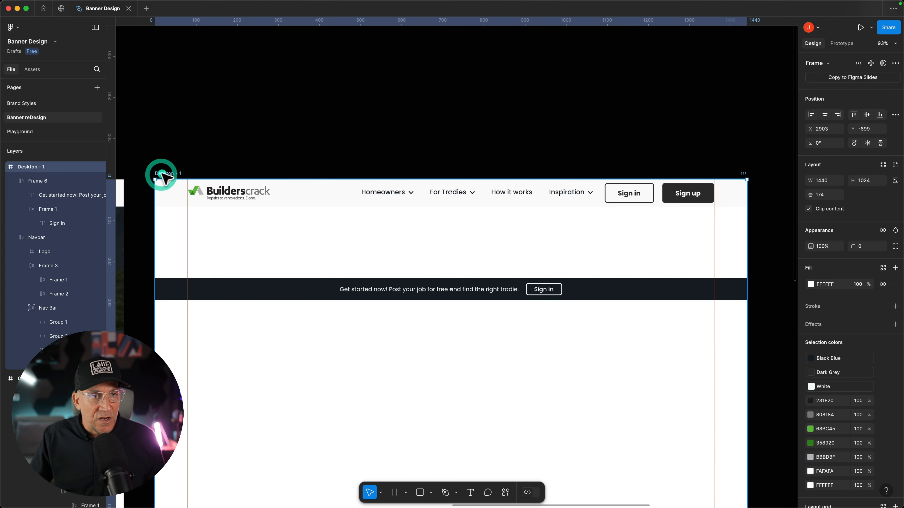
{"action": "left_click", "coordinate": [5, 167]}
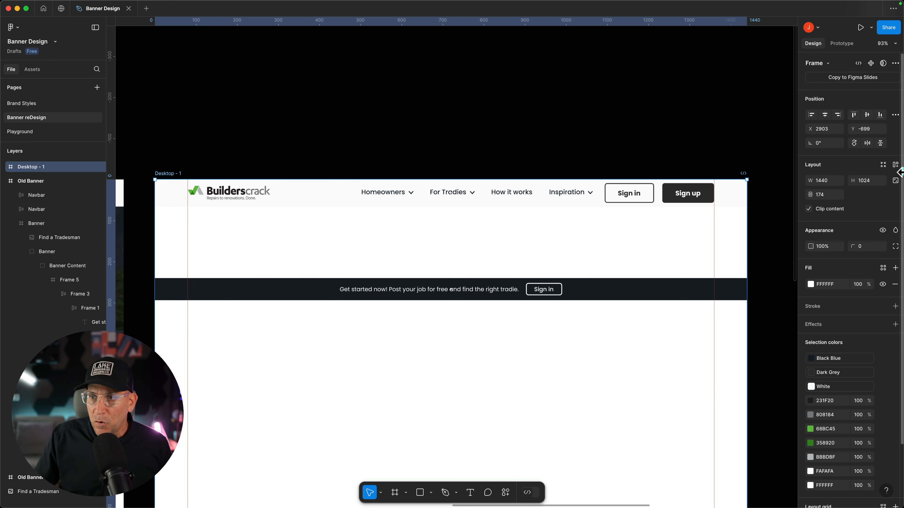
{"action": "left_click", "coordinate": [894, 164]}
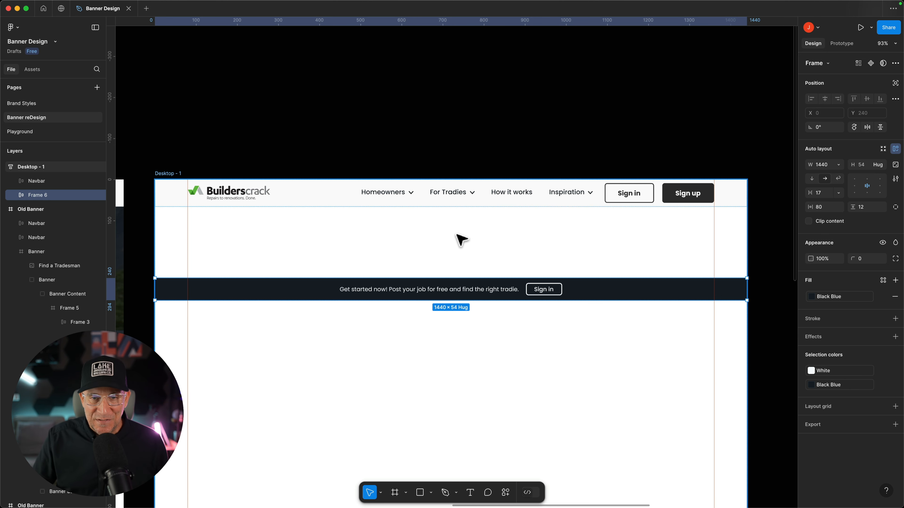
Move the dark announcement bar above the navbar in Desktop - 1.
{"action": "left_click", "coordinate": [354, 194]}
{"action": "left_click", "coordinate": [323, 289]}
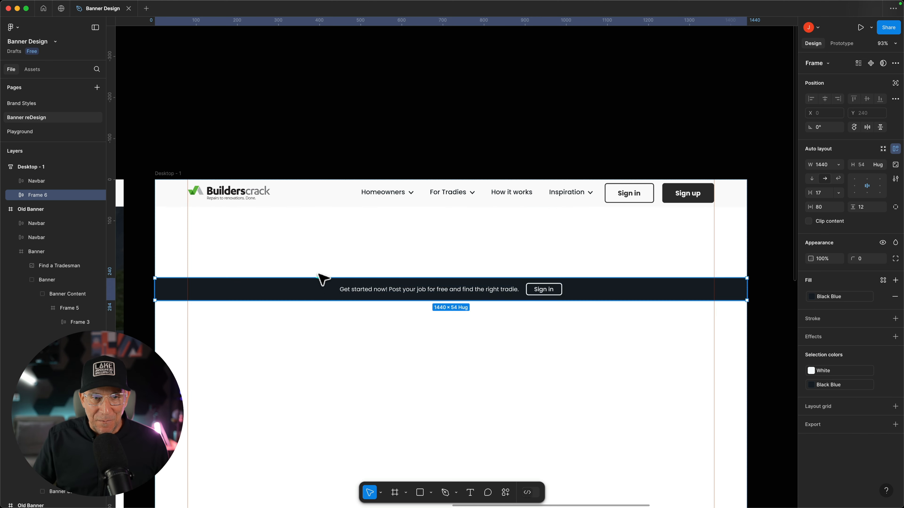
{"action": "left_click_drag", "start_coordinate": [318, 275], "coordinate": [315, 198]}
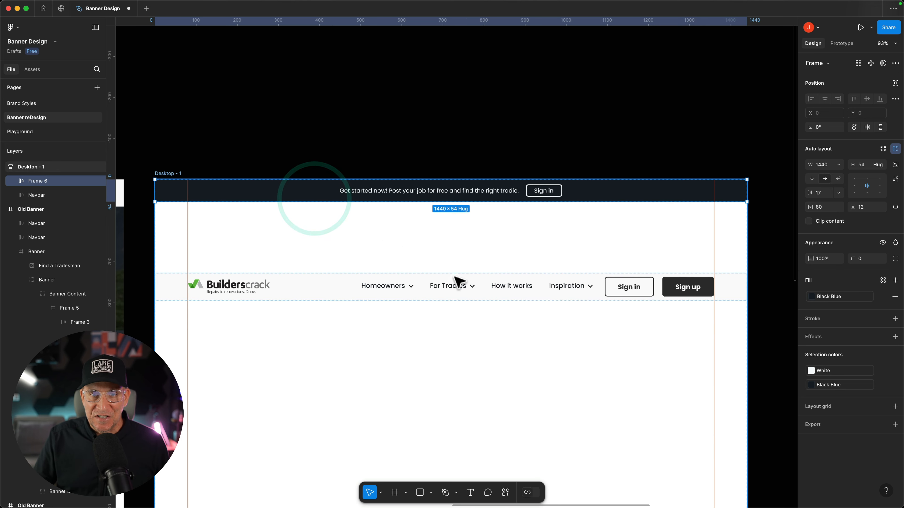
Close the vertical gap between the announcement bar and the navbar to 0.
{"action": "left_click_drag", "start_coordinate": [409, 340], "coordinate": [373, 281]}
{"action": "key", "text": "super+z"}
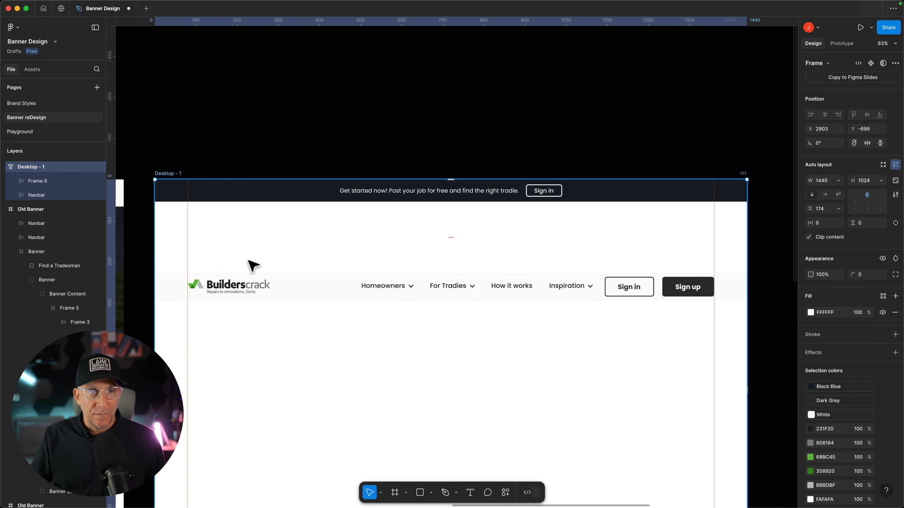
{"action": "left_click_drag", "start_coordinate": [456, 236], "coordinate": [454, 197]}
Swap the navbar above the announcement bar and move the bar back on top.
{"action": "left_click", "coordinate": [321, 218]}
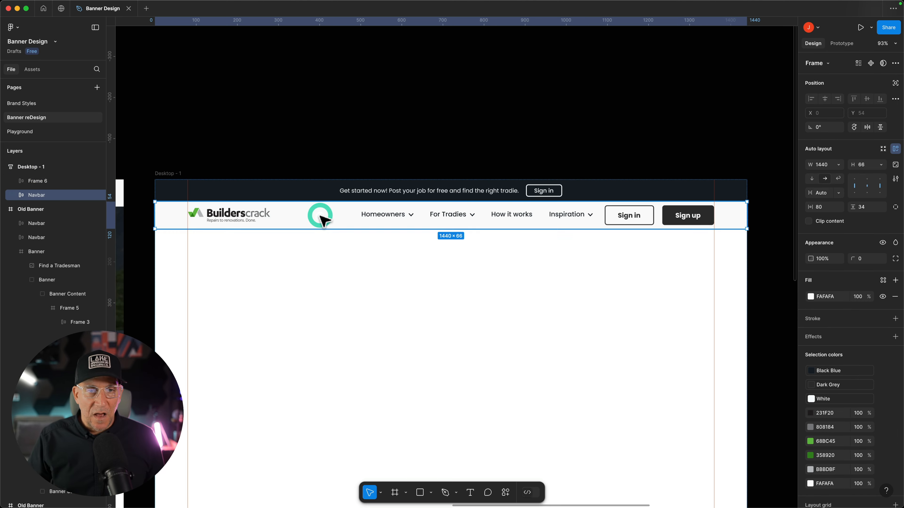
{"action": "left_click_drag", "start_coordinate": [319, 216], "coordinate": [322, 190]}
{"action": "left_click_drag", "start_coordinate": [316, 222], "coordinate": [315, 194]}
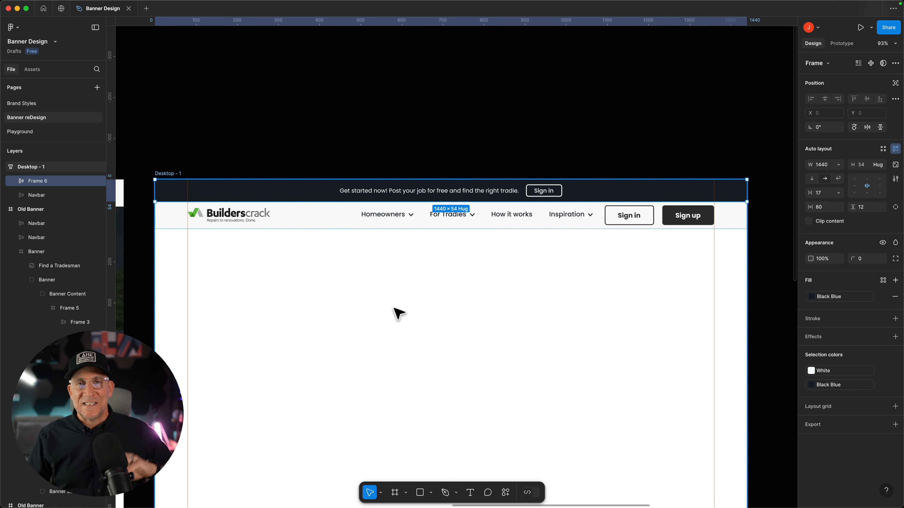
Center the Nav Bar links group horizontally within the navbar.
{"action": "left_click", "coordinate": [371, 320]}
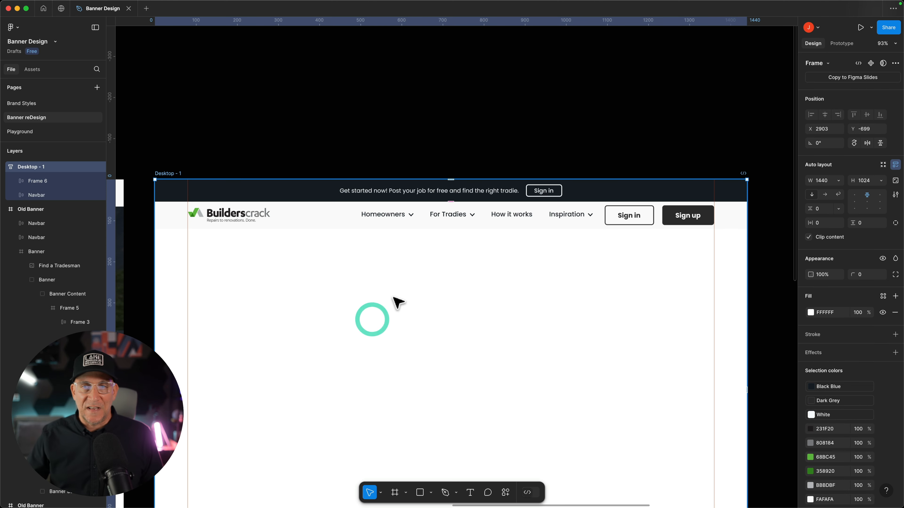
{"action": "double_click", "coordinate": [457, 213]}
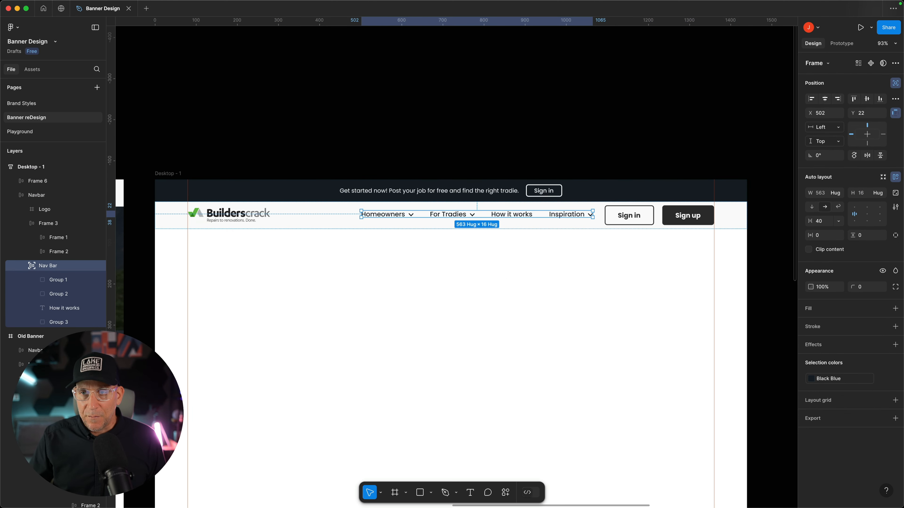
{"action": "left_click", "coordinate": [830, 98]}
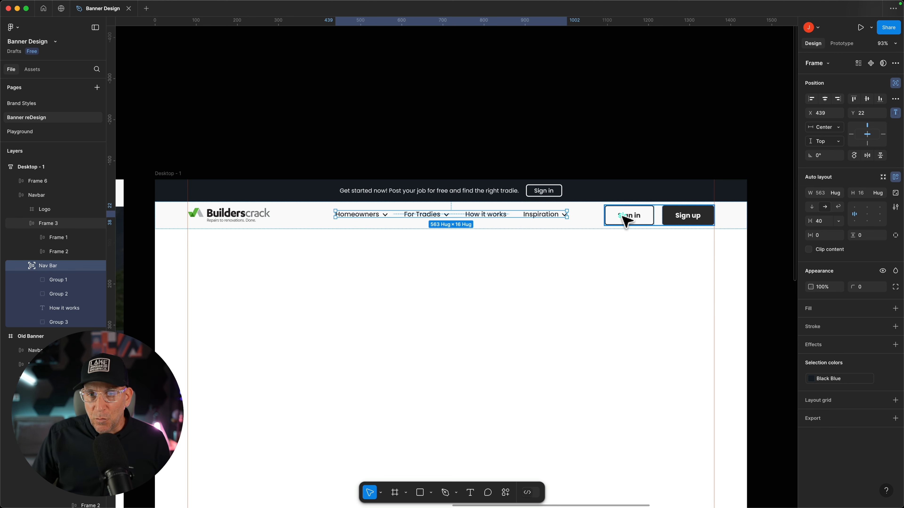
Change the label of the announcement bar's button to "Get started".
{"action": "double_click", "coordinate": [545, 192]}
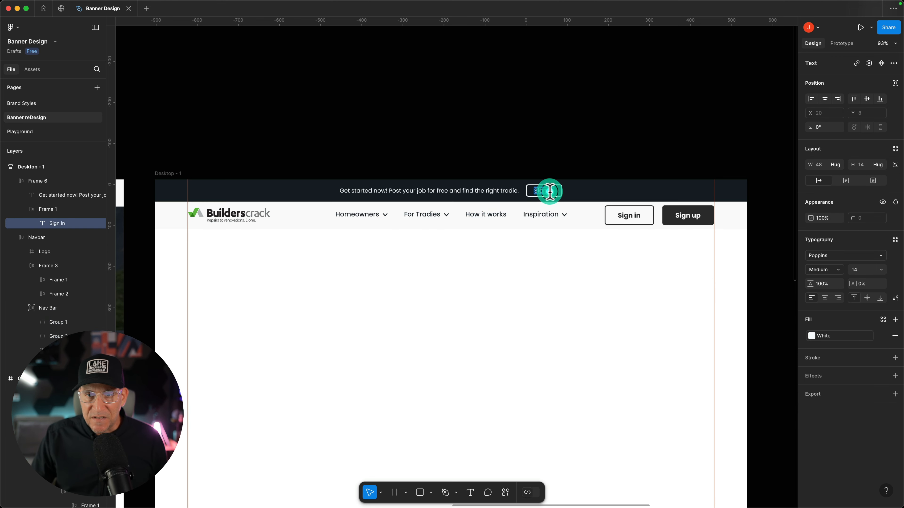
{"action": "double_click", "coordinate": [545, 192]}
{"action": "type", "text": "Get started"}
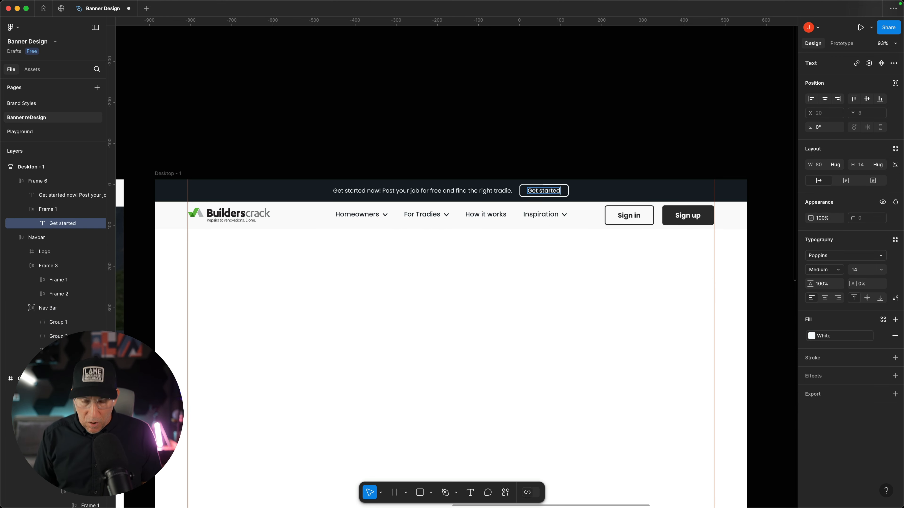
{"action": "left_click", "coordinate": [621, 262]}
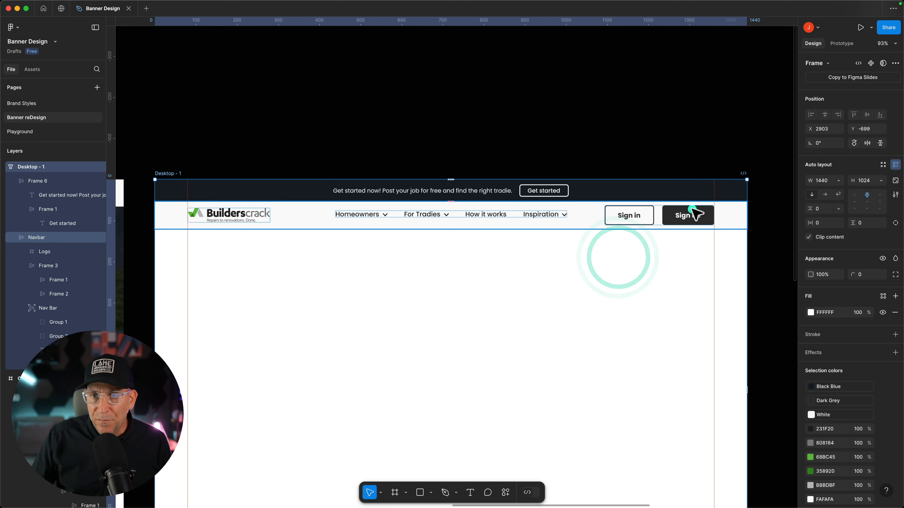
Delete the Sign up button from the navbar of Desktop - 1.
{"action": "double_click", "coordinate": [683, 215]}
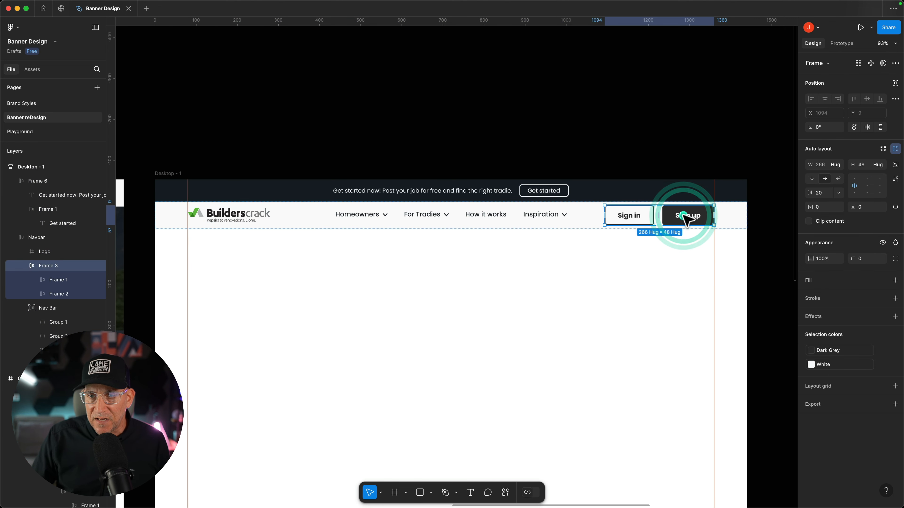
{"action": "double_click", "coordinate": [683, 215]}
{"action": "key", "text": "Delete"}
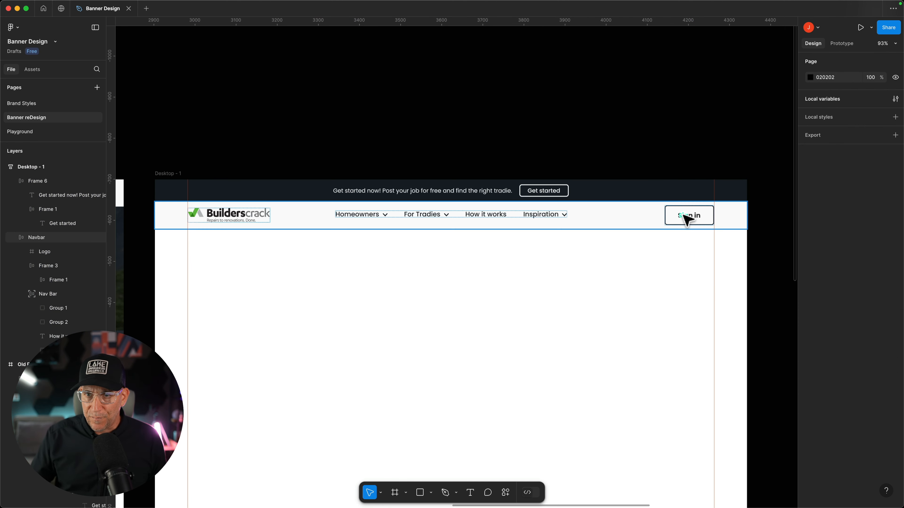
{"action": "left_click", "coordinate": [662, 278]}
Recolor the navbar's Sign in button with the Black Blue color style.
{"action": "left_click", "coordinate": [678, 222]}
{"action": "left_click", "coordinate": [825, 351]}
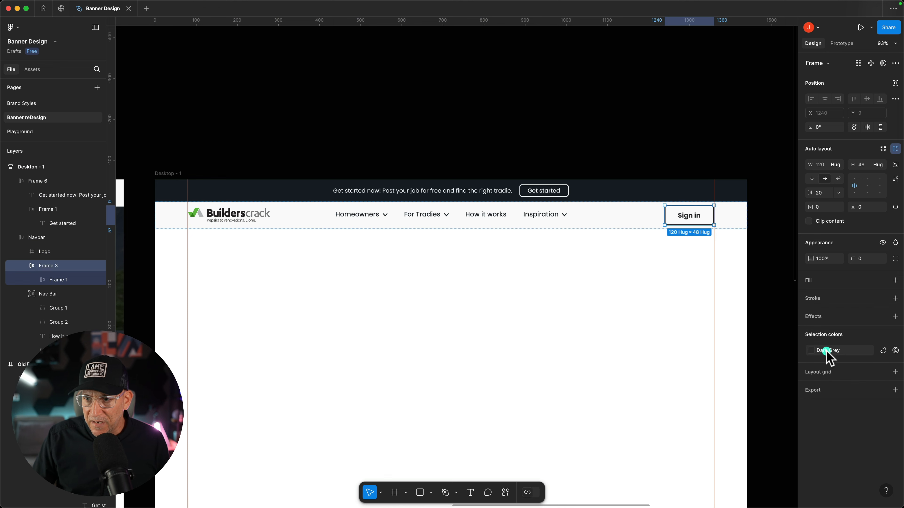
{"action": "left_click", "coordinate": [729, 374]}
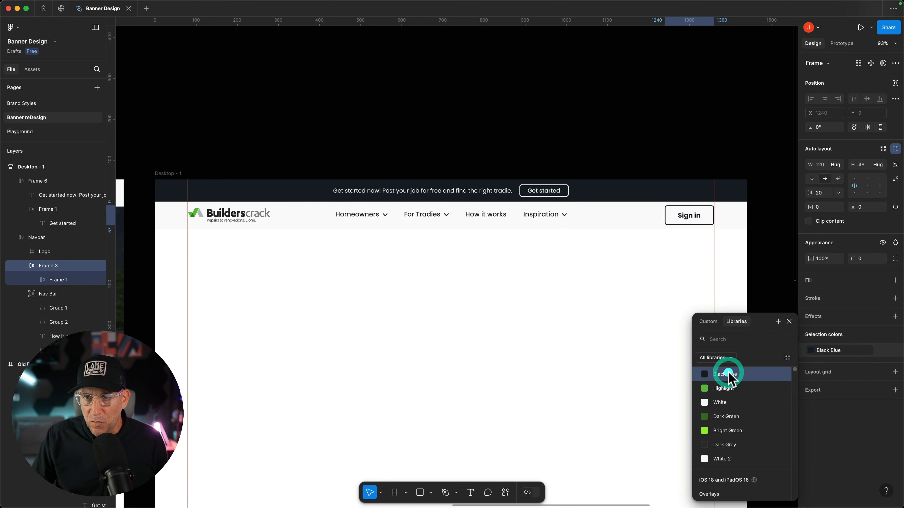
{"action": "left_click", "coordinate": [667, 276]}
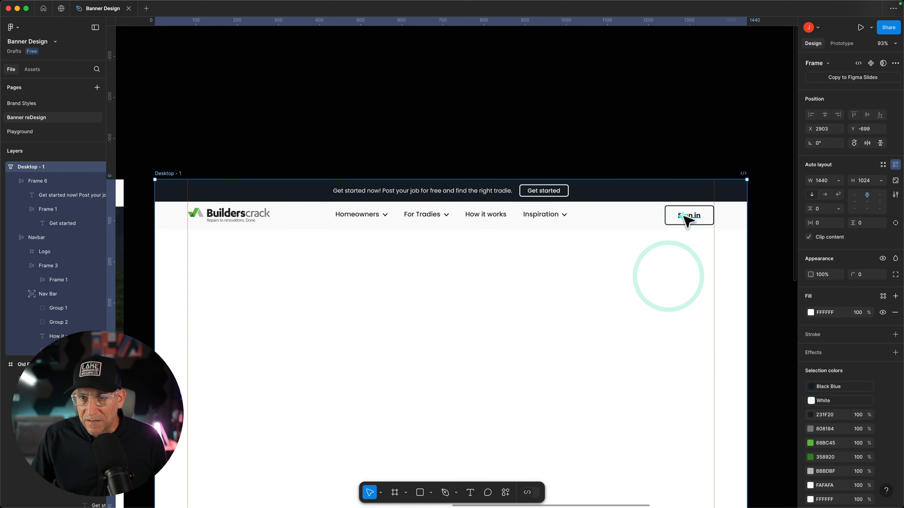
Set the font weight of the navbar button's Sign in label to Medium.
{"action": "double_click", "coordinate": [686, 217]}
{"action": "left_click", "coordinate": [825, 270]}
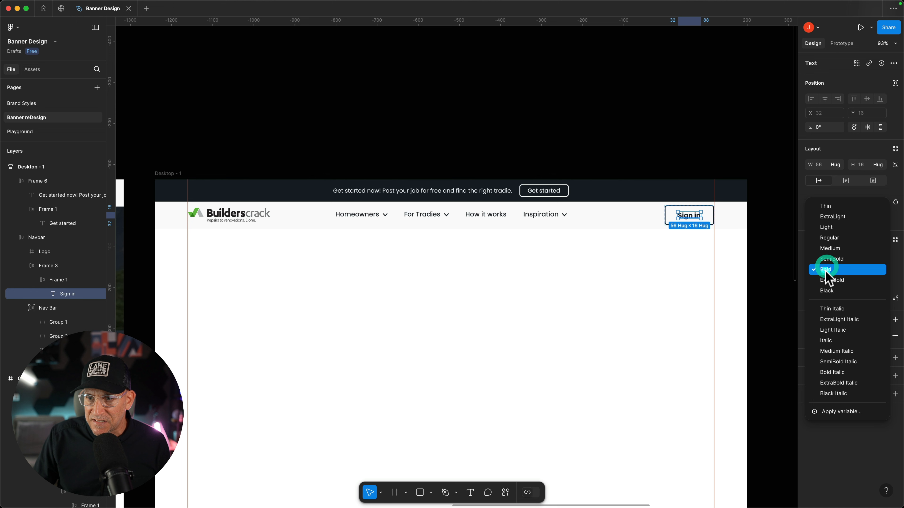
{"action": "left_click", "coordinate": [830, 251]}
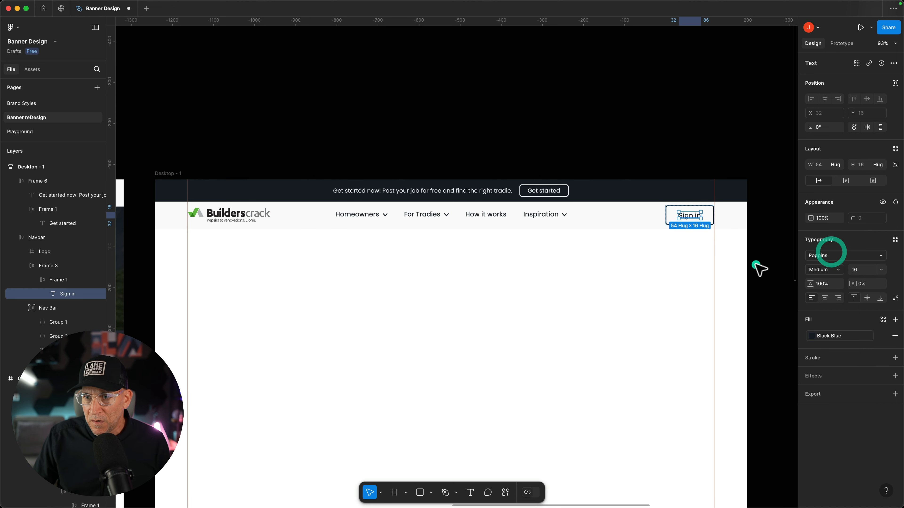
{"action": "left_click", "coordinate": [823, 270]}
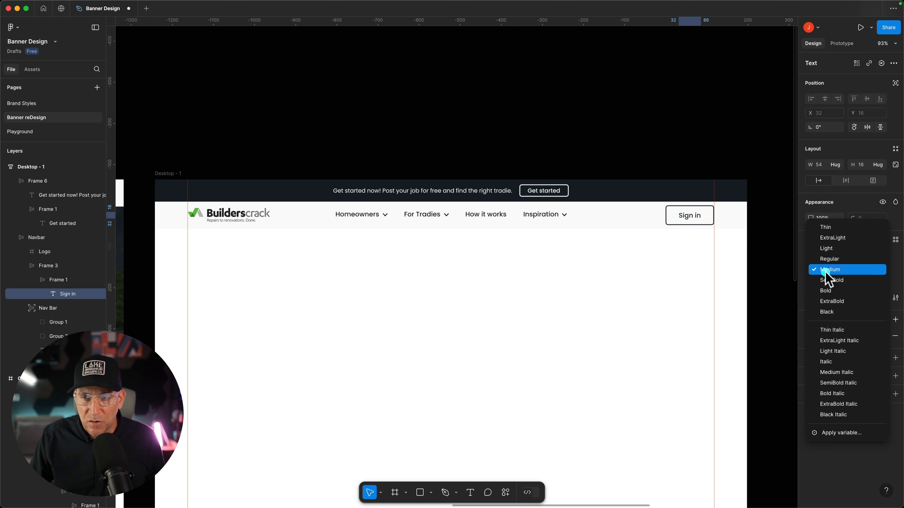
{"action": "left_click", "coordinate": [674, 257]}
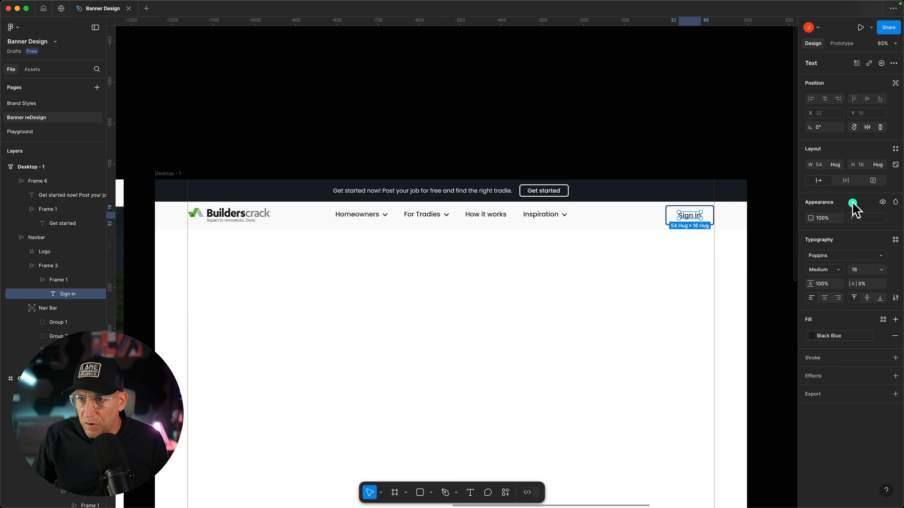
{"action": "left_click", "coordinate": [680, 269]}
Set the navbar Sign in button's vertical padding to 12 and reduce its horizontal padding.
{"action": "left_click", "coordinate": [689, 216]}
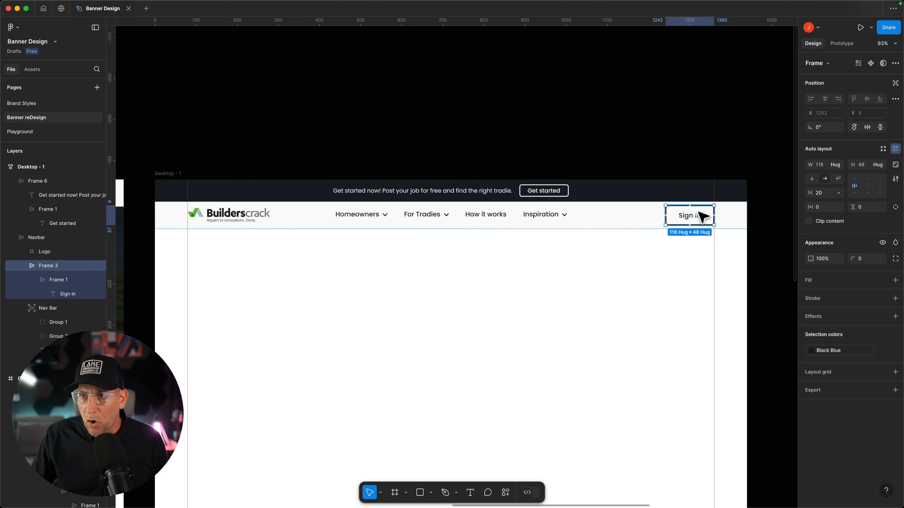
{"action": "double_click", "coordinate": [690, 216]}
{"action": "left_click", "coordinate": [870, 209]}
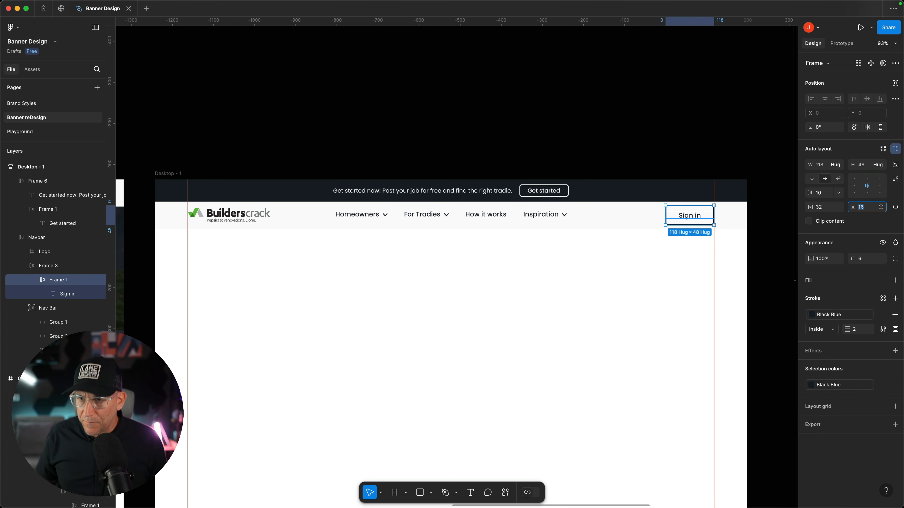
{"action": "key", "text": "Down"}
{"action": "key", "text": "Down"}
{"action": "key", "text": "Down"}
{"action": "key", "text": "Down"}
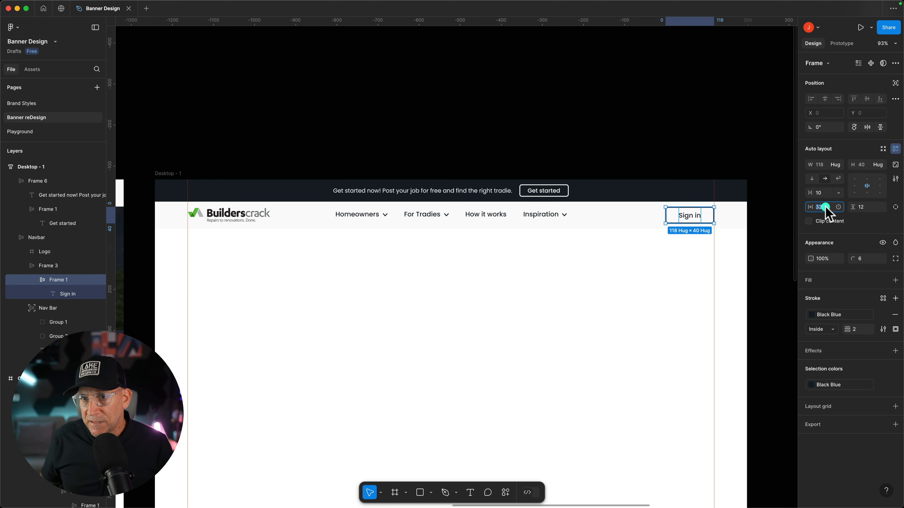
{"action": "key", "text": "Down"}
{"action": "key", "text": "Down"}
{"action": "key", "text": "Down"}
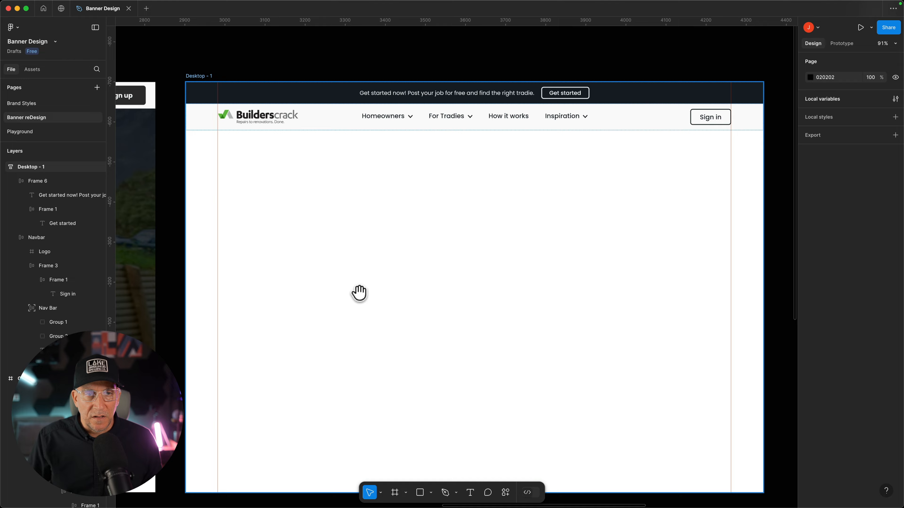
Copy the headline-and-buttons content group from Old Banner onto the Desktop - 1 area below the navbar, at about X 3030, Y -460.
{"action": "left_click_drag", "start_coordinate": [343, 291], "coordinate": [702, 327]}
{"action": "left_click", "coordinate": [163, 322]}
{"action": "left_click_drag", "start_coordinate": [197, 317], "coordinate": [398, 304]}
{"action": "double_click", "coordinate": [307, 262]}
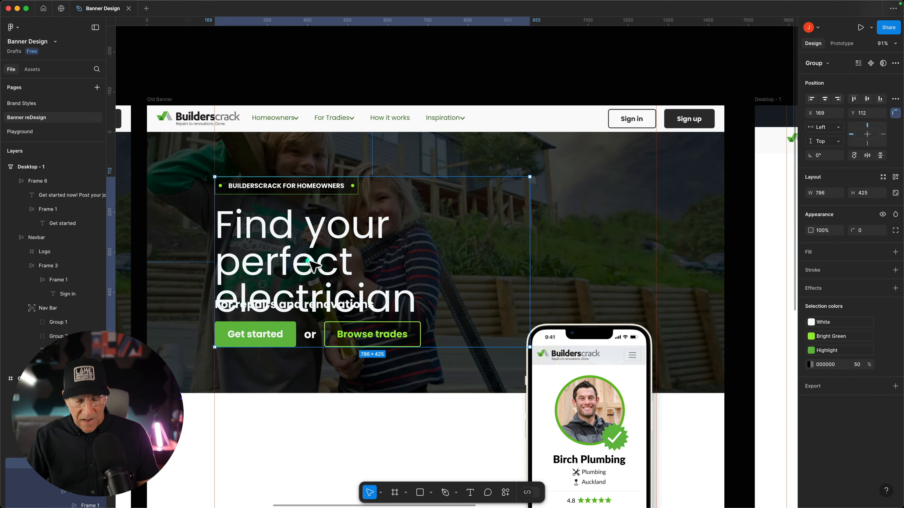
{"action": "left_click_drag", "start_coordinate": [642, 262], "coordinate": [95, 247]}
{"action": "left_click", "coordinate": [393, 265]}
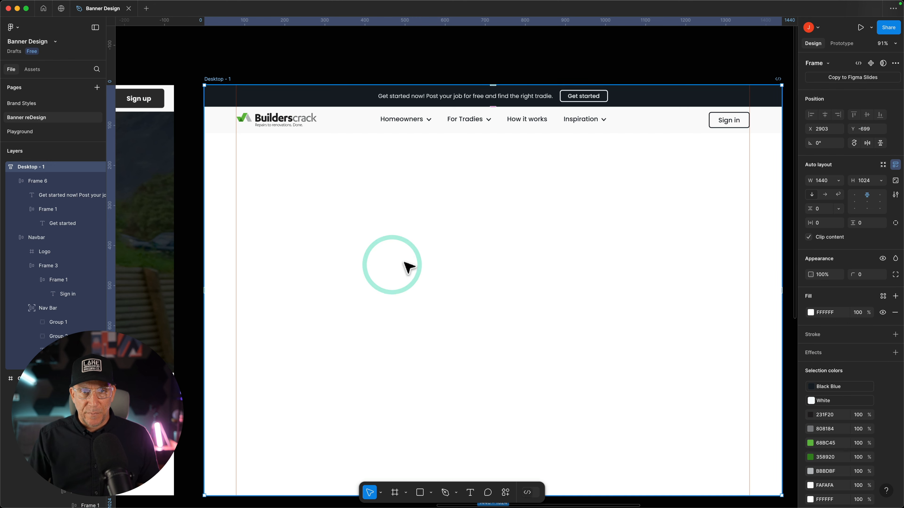
{"action": "right_click", "coordinate": [404, 265]}
{"action": "left_click", "coordinate": [434, 199]}
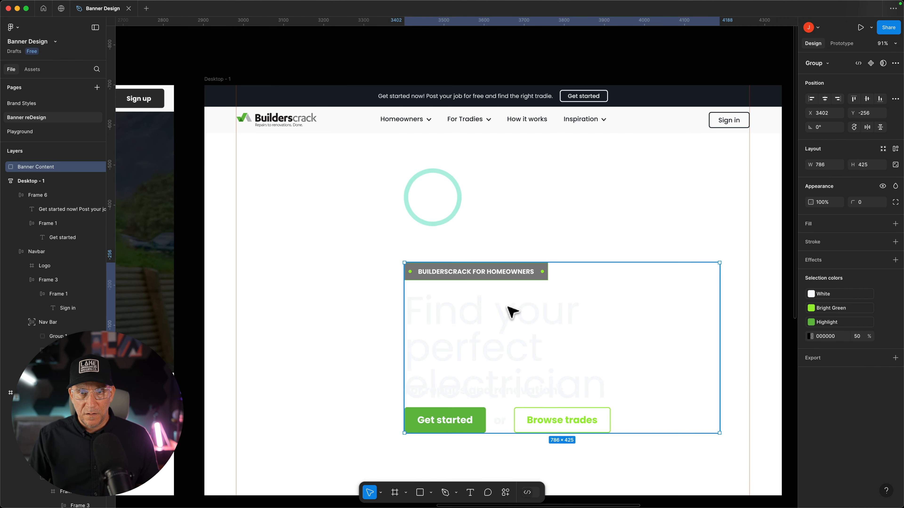
{"action": "left_click_drag", "start_coordinate": [508, 313], "coordinate": [358, 246]}
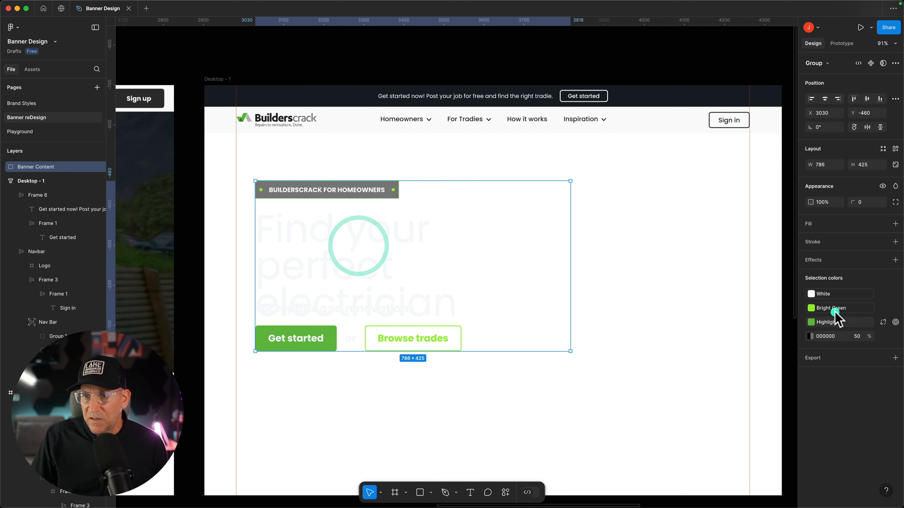
Recolor the White elements of the pasted banner content with the Black Blue color style.
{"action": "left_click", "coordinate": [822, 299]}
{"action": "left_click", "coordinate": [811, 294]}
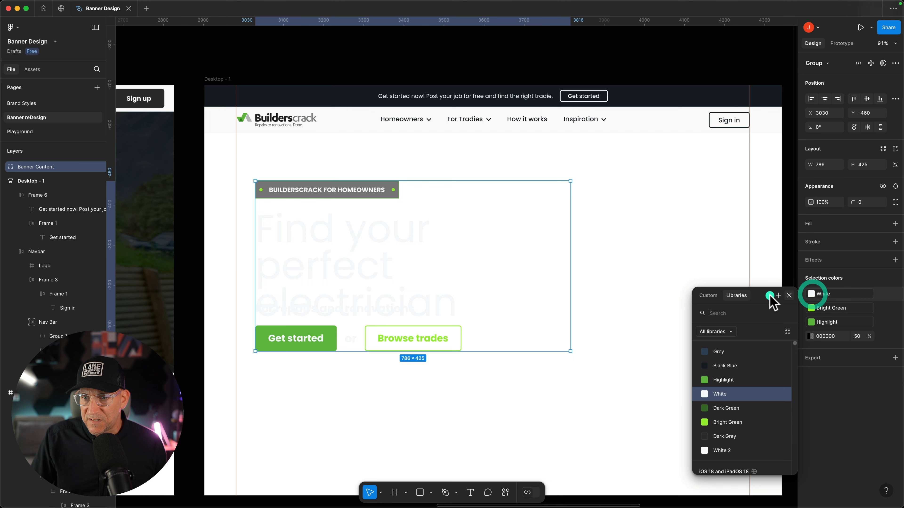
{"action": "left_click", "coordinate": [725, 365]}
{"action": "left_click", "coordinate": [343, 380]}
{"action": "left_click", "coordinate": [470, 372]}
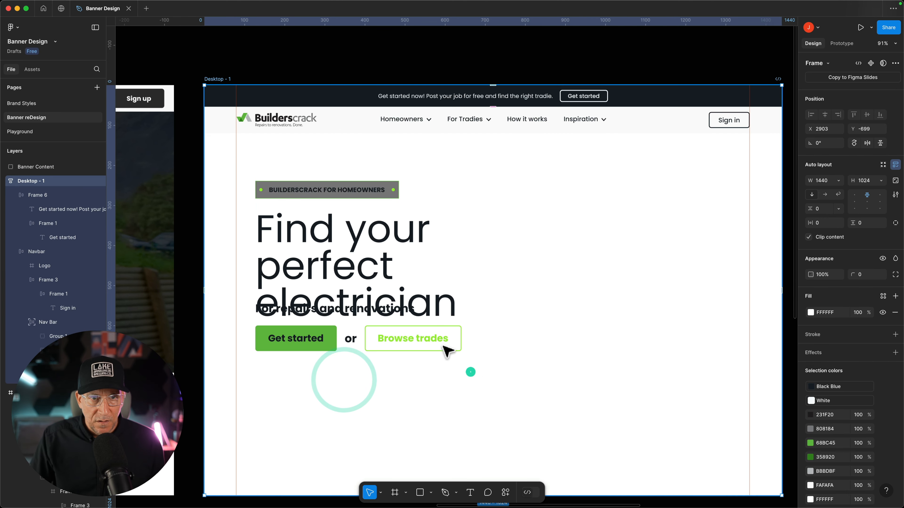
{"action": "left_click", "coordinate": [344, 252], "text": "super"}
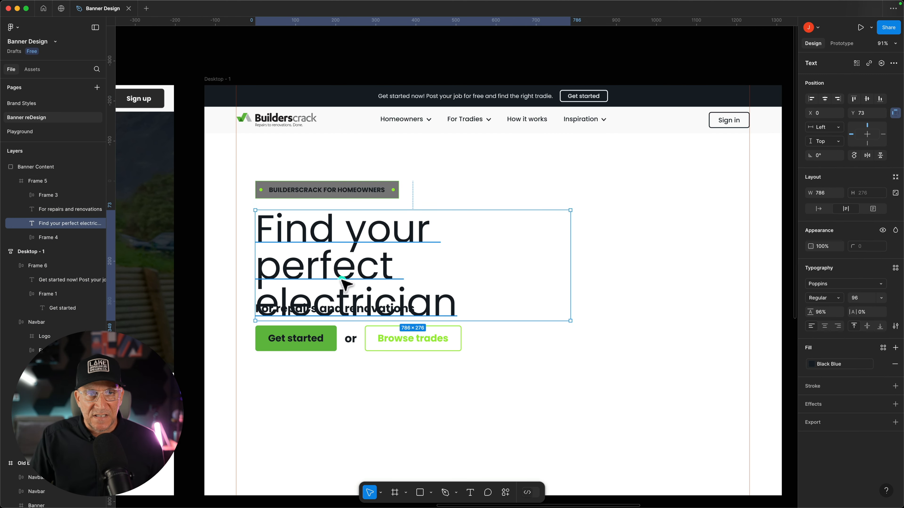
{"action": "left_click", "coordinate": [360, 145]}
{"action": "left_click", "coordinate": [477, 193]}
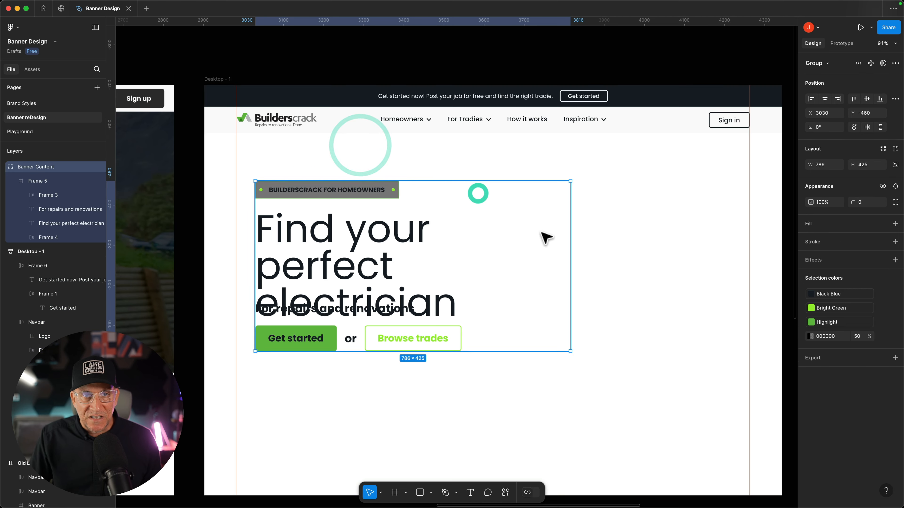
{"action": "left_click", "coordinate": [675, 232]}
Set the font weight of the badge text above the headline to SemiBold.
{"action": "scroll", "coordinate": [329, 204], "scroll_direction": "up", "scroll_amount": 3}
{"action": "left_click", "coordinate": [350, 189]}
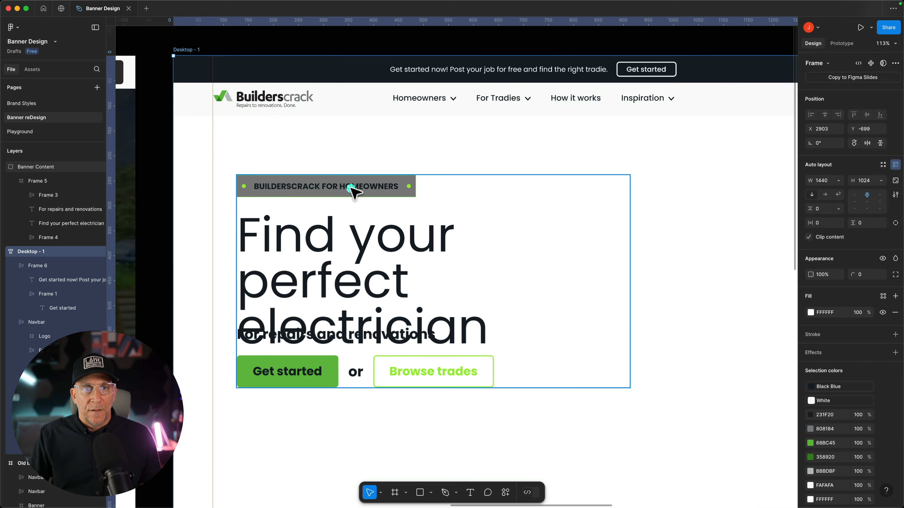
{"action": "double_click", "coordinate": [357, 186]}
{"action": "double_click", "coordinate": [357, 187]}
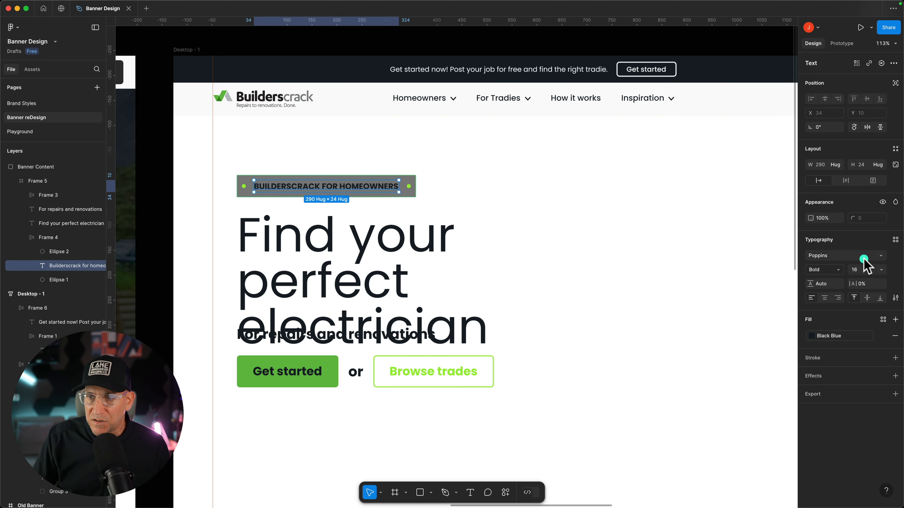
{"action": "left_click", "coordinate": [828, 270]}
{"action": "left_click", "coordinate": [834, 259]}
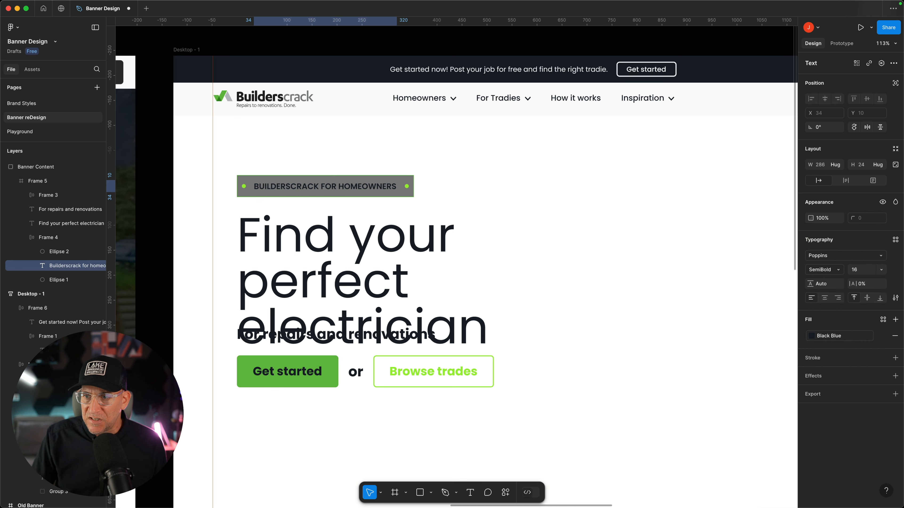
Turn off the uppercase styling of the badge text and capitalize it as "Builderscrack for Homeowners".
{"action": "left_click", "coordinate": [895, 297]}
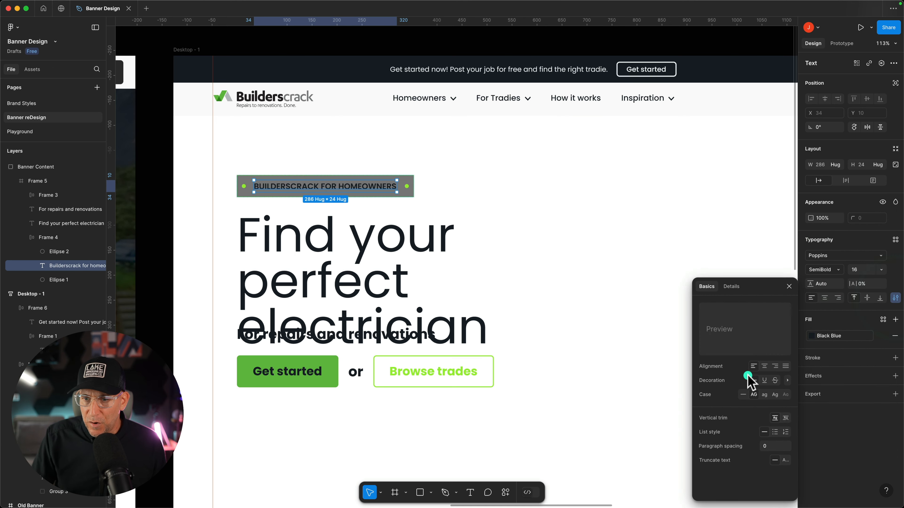
{"action": "left_click", "coordinate": [742, 394]}
{"action": "scroll", "coordinate": [335, 202], "scroll_direction": "up", "scroll_amount": 5}
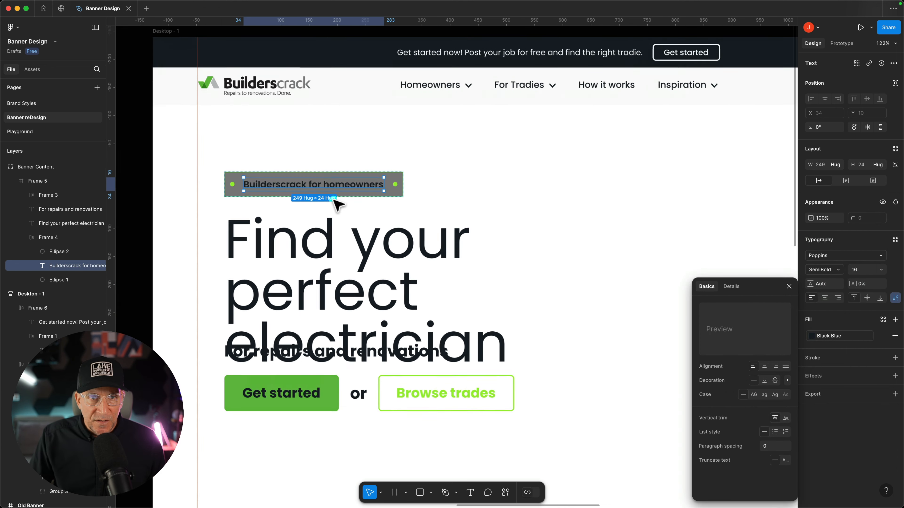
{"action": "double_click", "coordinate": [321, 183]}
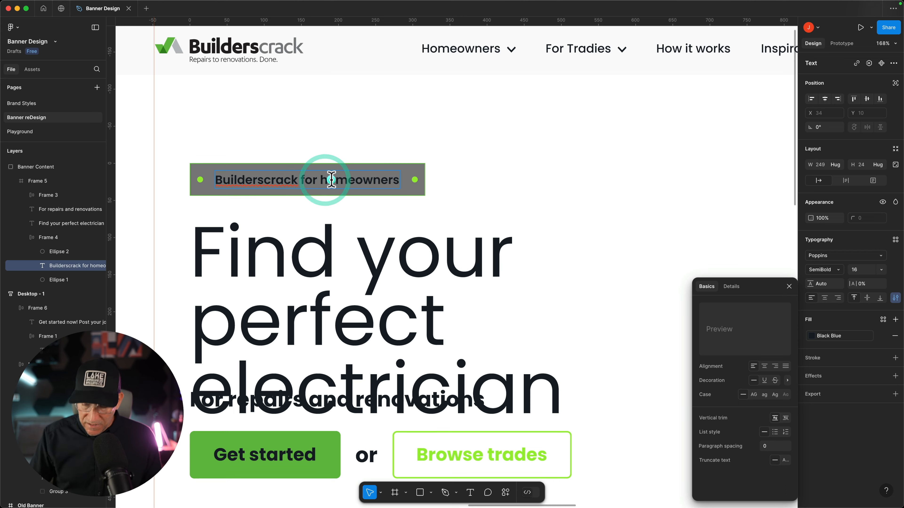
{"action": "key", "text": "BackSpace"}
{"action": "type", "text": "H"}
{"action": "key", "text": "Escape"}
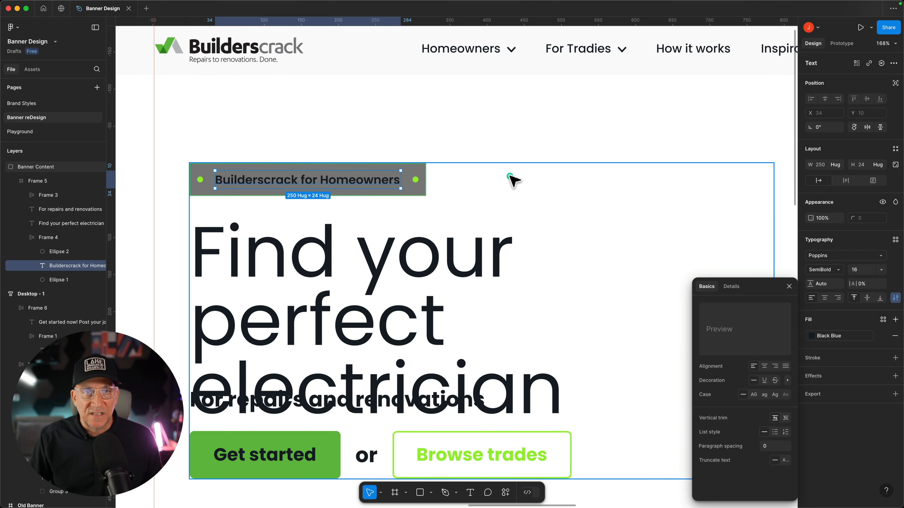
{"action": "scroll", "coordinate": [508, 178], "scroll_direction": "down", "scroll_amount": 3}
{"action": "key", "text": "Escape"}
Delete both green dots beside the badge text and remove the badge's semi-transparent black fill.
{"action": "left_click", "coordinate": [299, 97]}
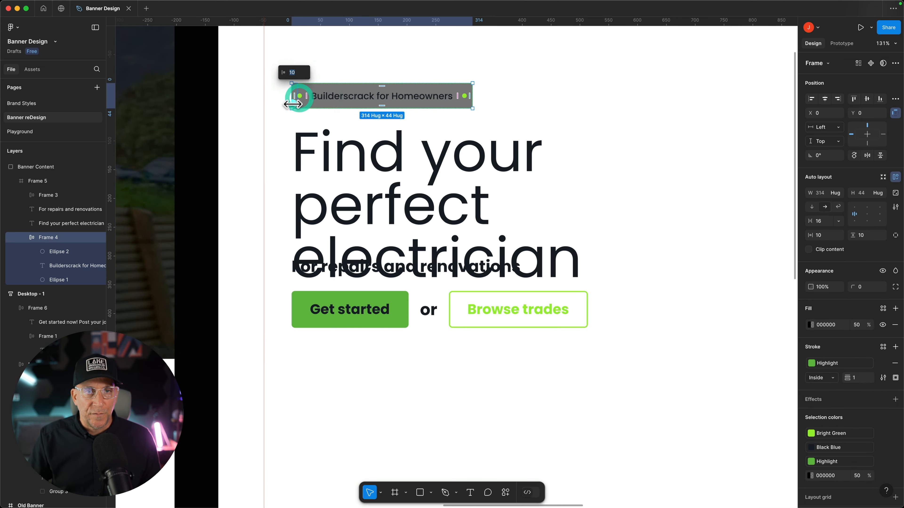
{"action": "scroll", "coordinate": [319, 71], "scroll_direction": "up", "scroll_amount": 10}
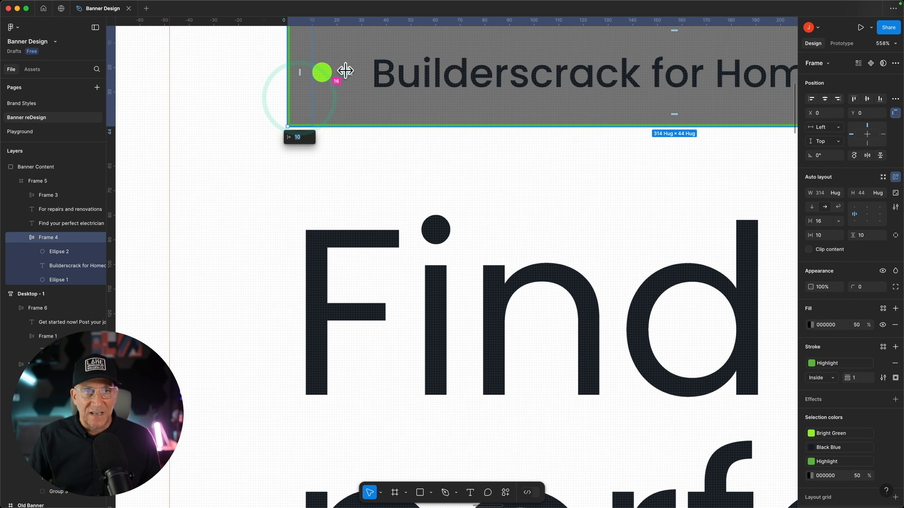
{"action": "left_click", "coordinate": [322, 72]}
{"action": "key", "text": "Delete"}
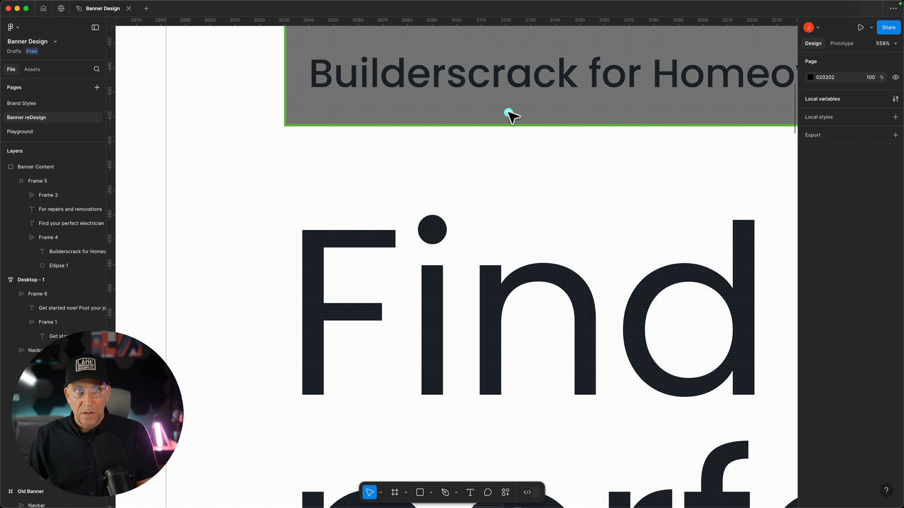
{"action": "scroll", "coordinate": [509, 116], "scroll_direction": "right", "scroll_amount": 10}
{"action": "scroll", "coordinate": [509, 115], "scroll_direction": "right", "scroll_amount": 2}
{"action": "left_click", "coordinate": [592, 73]}
{"action": "key", "text": "Delete"}
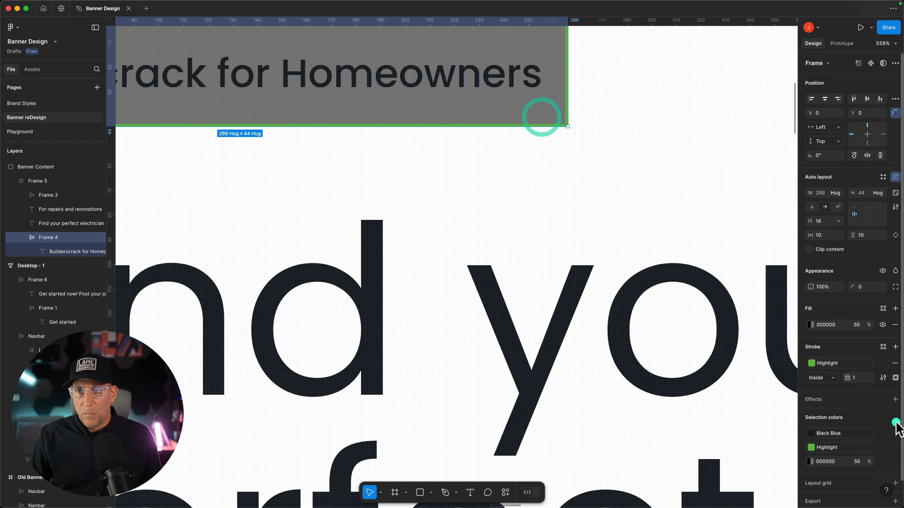
{"action": "left_click", "coordinate": [894, 325]}
{"action": "scroll", "coordinate": [490, 208], "scroll_direction": "down", "scroll_amount": 5}
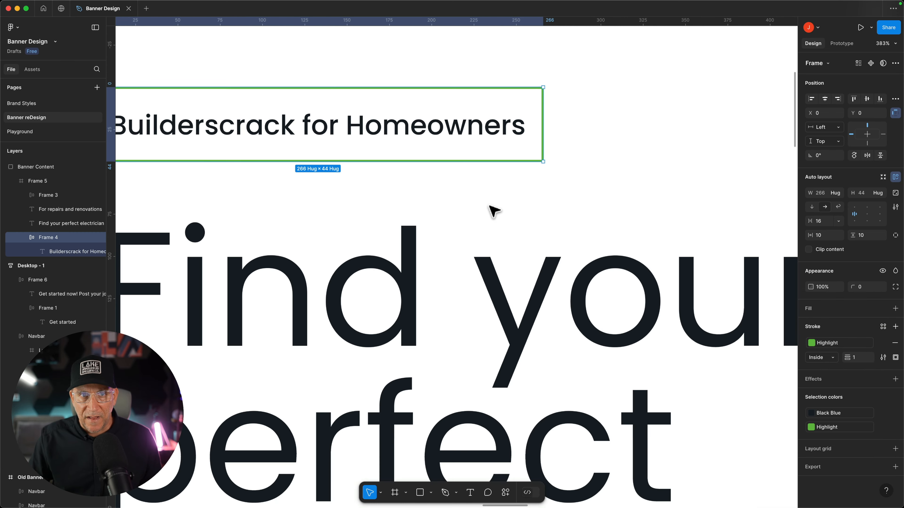
{"action": "scroll", "coordinate": [493, 210], "scroll_direction": "down", "scroll_amount": 2}
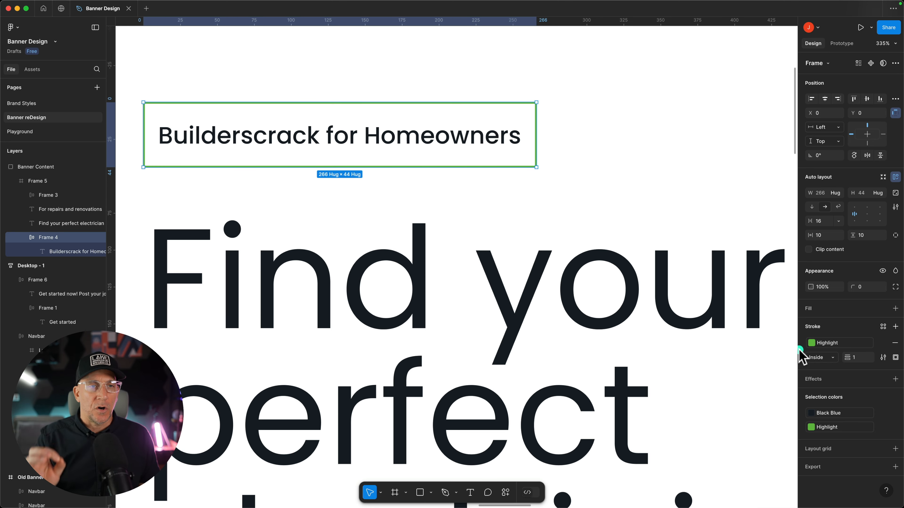
Apply the Grey color style to the badge's stroke and to its "Builderscrack for Homeowners" text.
{"action": "scroll", "coordinate": [716, 374], "scroll_direction": "down", "scroll_amount": 10}
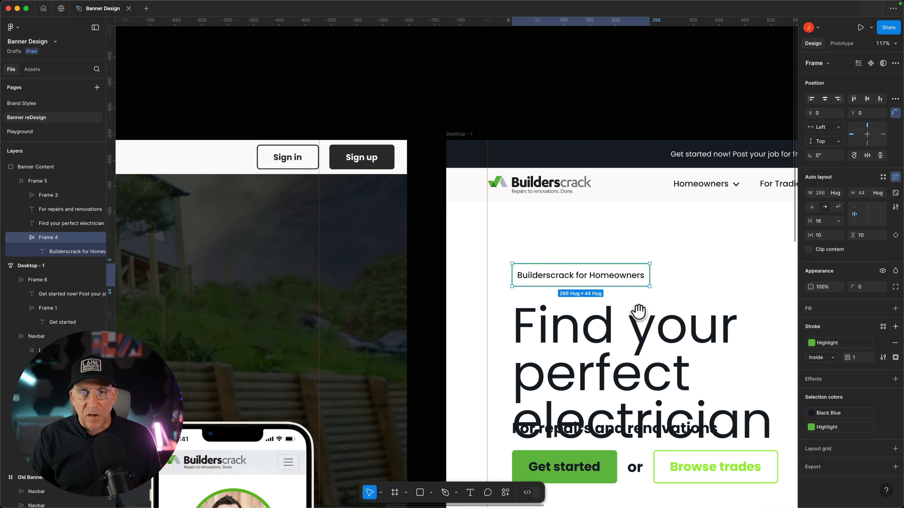
{"action": "scroll", "coordinate": [413, 358], "scroll_direction": "left", "scroll_amount": 5}
{"action": "scroll", "coordinate": [368, 365], "scroll_direction": "up", "scroll_amount": 5}
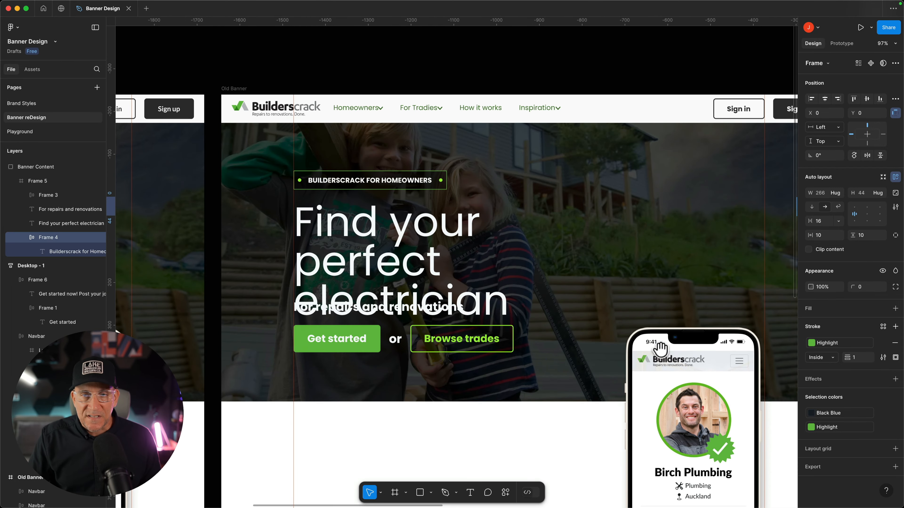
{"action": "scroll", "coordinate": [373, 194], "scroll_direction": "right", "scroll_amount": 15}
{"action": "left_click_drag", "start_coordinate": [374, 194], "coordinate": [394, 225]}
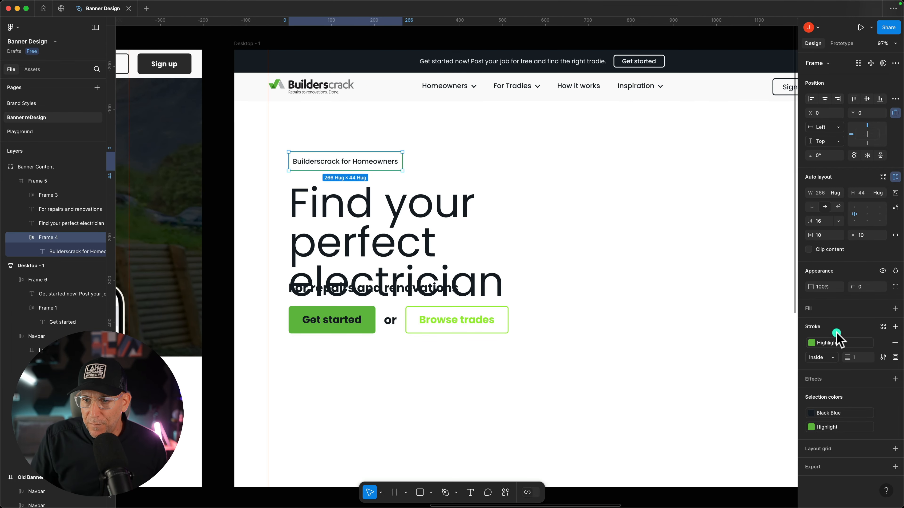
{"action": "left_click", "coordinate": [834, 342]}
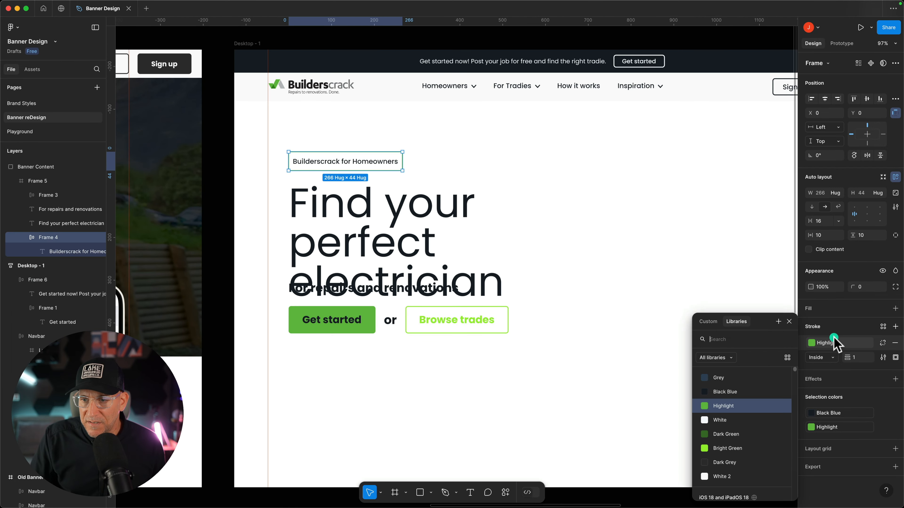
{"action": "left_click", "coordinate": [722, 377]}
{"action": "left_click", "coordinate": [393, 166]}
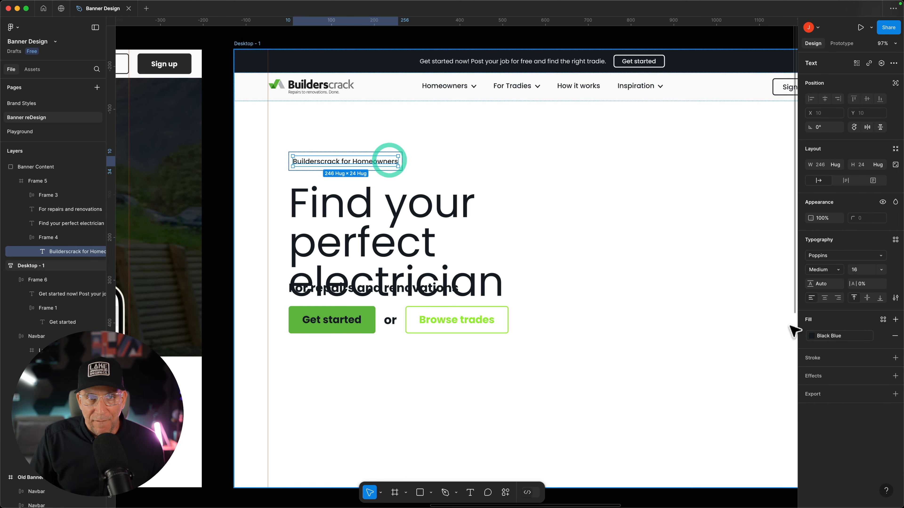
{"action": "left_click", "coordinate": [812, 336]}
{"action": "left_click", "coordinate": [721, 374]}
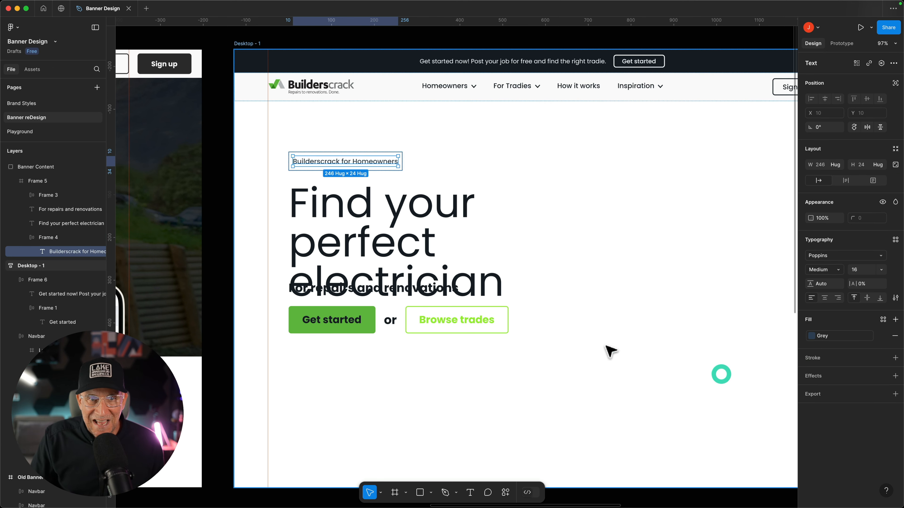
Set the badge frame's corner radius to 4.
{"action": "left_click", "coordinate": [375, 154]}
{"action": "left_click", "coordinate": [381, 155]}
{"action": "scroll", "coordinate": [398, 168], "scroll_direction": "up", "scroll_amount": 5}
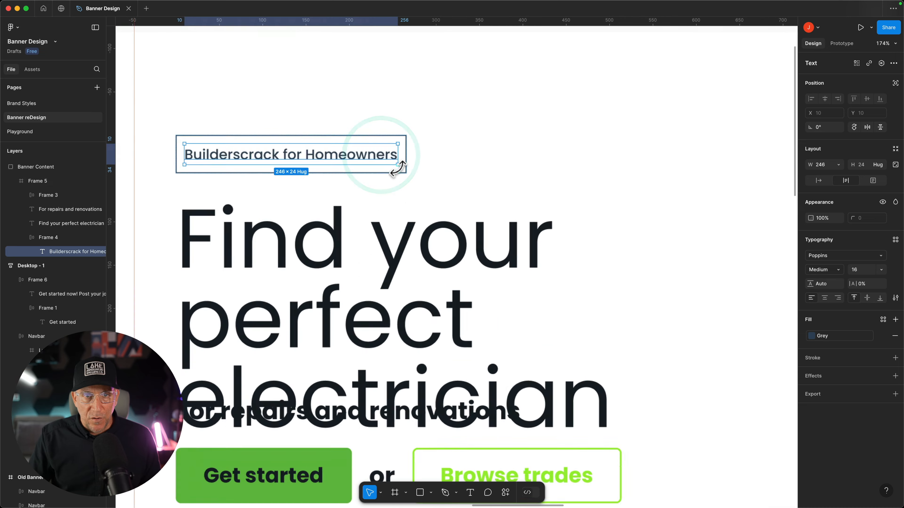
{"action": "scroll", "coordinate": [401, 175], "scroll_direction": "up", "scroll_amount": 5}
{"action": "left_click", "coordinate": [407, 174]}
{"action": "left_click", "coordinate": [869, 288]}
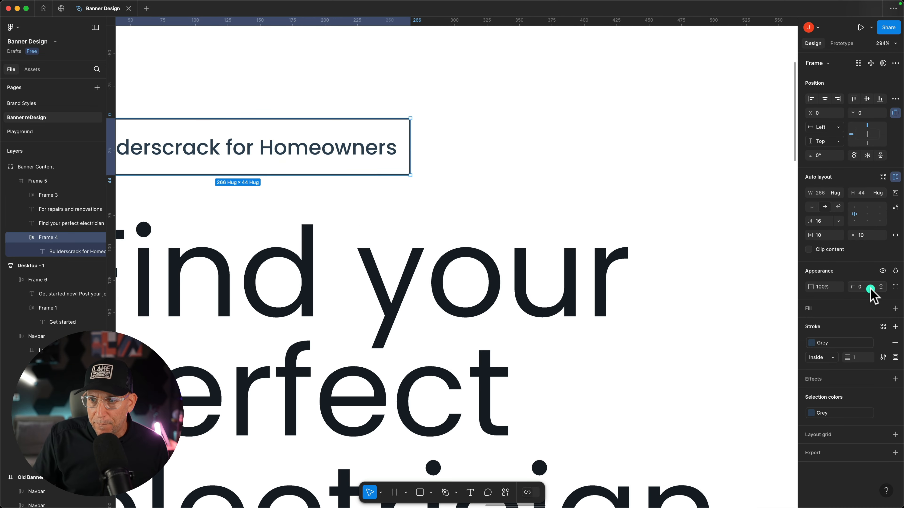
{"action": "type", "text": "4"}
{"action": "key", "text": "Return"}
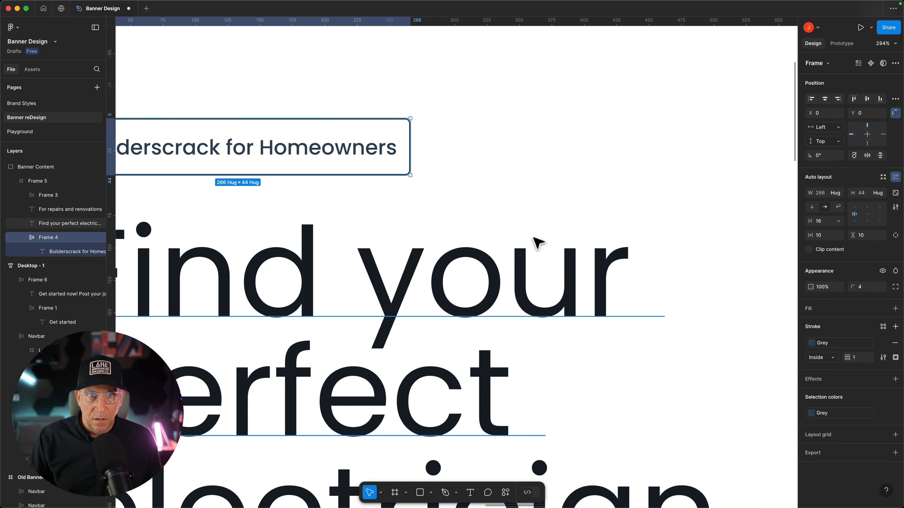
Replace the headline text with "Easily Find Your Perfect Local Tradesperson".
{"action": "scroll", "coordinate": [537, 242], "scroll_direction": "down", "scroll_amount": 5}
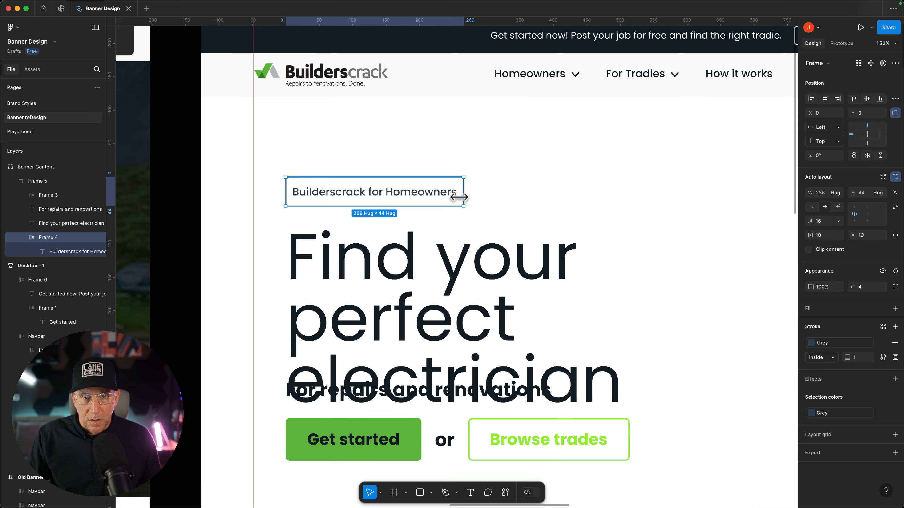
{"action": "left_click", "coordinate": [434, 194]}
{"action": "scroll", "coordinate": [473, 285], "scroll_direction": "down", "scroll_amount": 2}
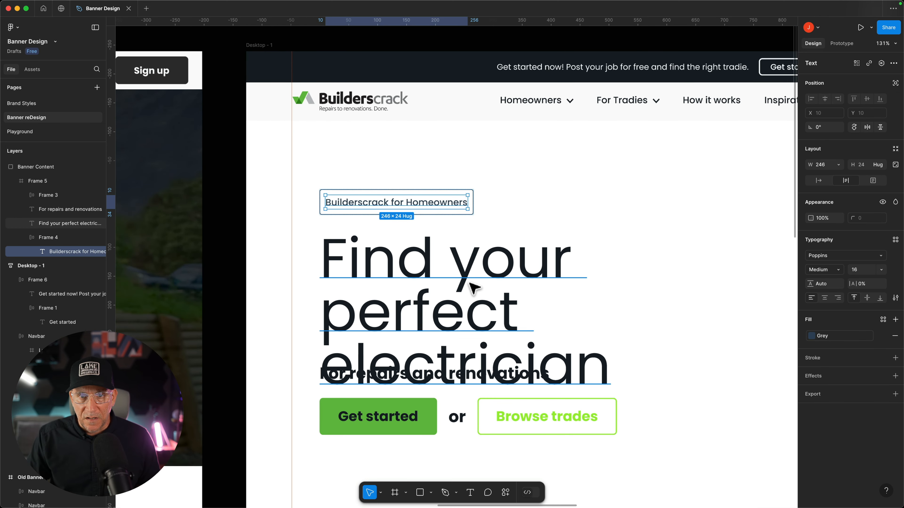
{"action": "left_click", "coordinate": [473, 284]}
{"action": "scroll", "coordinate": [495, 292], "scroll_direction": "down", "scroll_amount": 5}
{"action": "scroll", "coordinate": [494, 292], "scroll_direction": "right", "scroll_amount": 6}
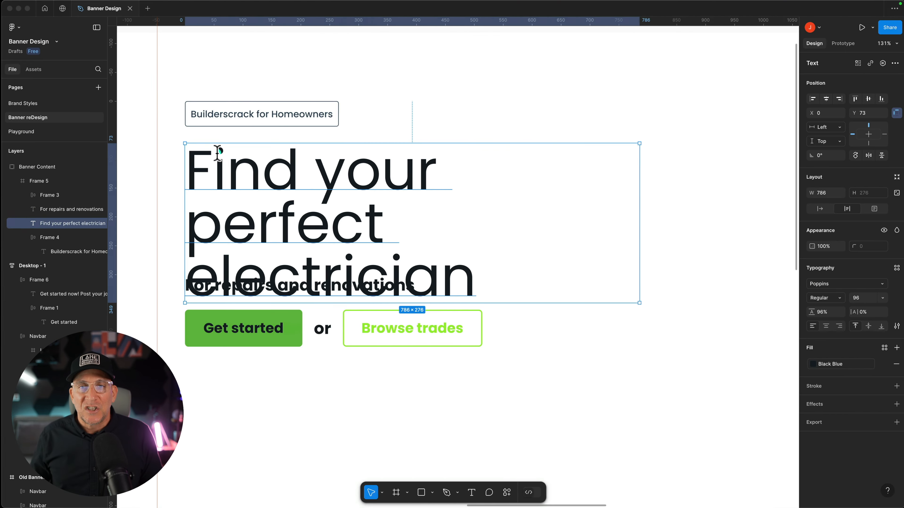
{"action": "double_click", "coordinate": [271, 184]}
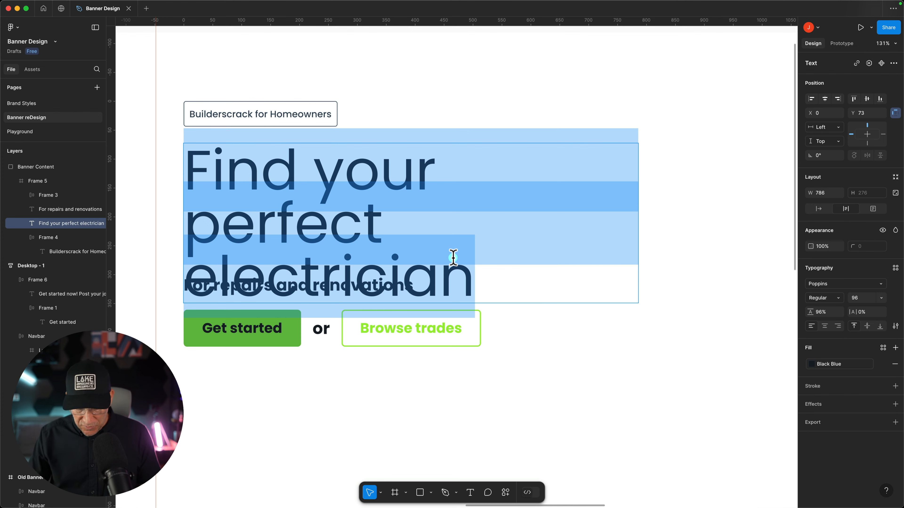
{"action": "key", "text": "super+v"}
{"action": "key", "text": "Escape"}
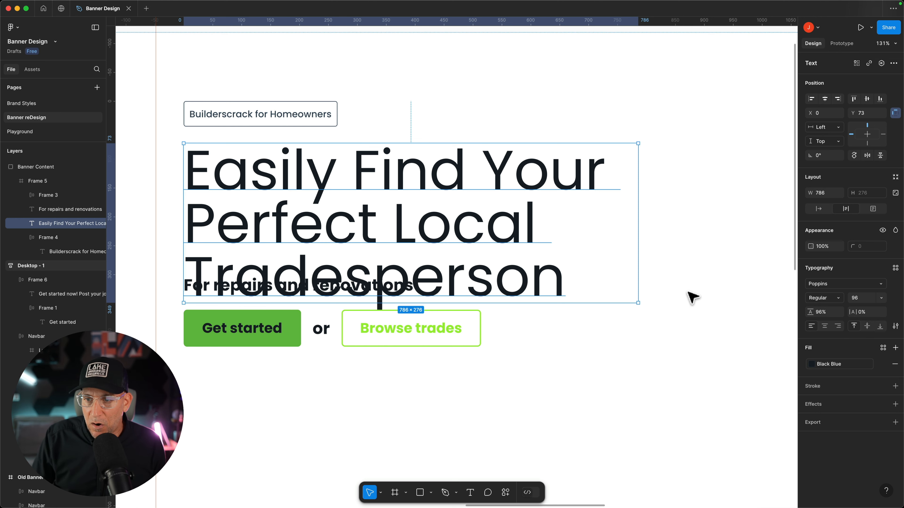
Make the headline Bold at size 60 and narrow its text box to 756 wide.
{"action": "left_click", "coordinate": [821, 298]}
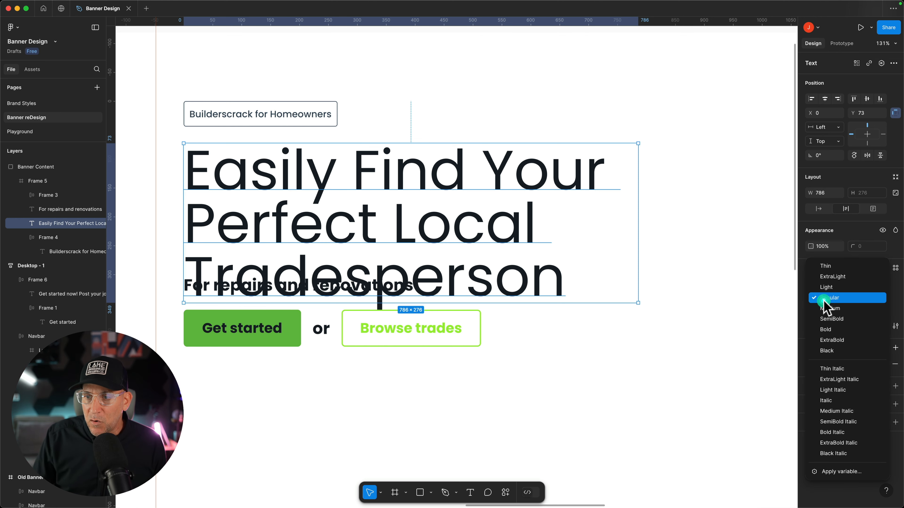
{"action": "left_click", "coordinate": [825, 331]}
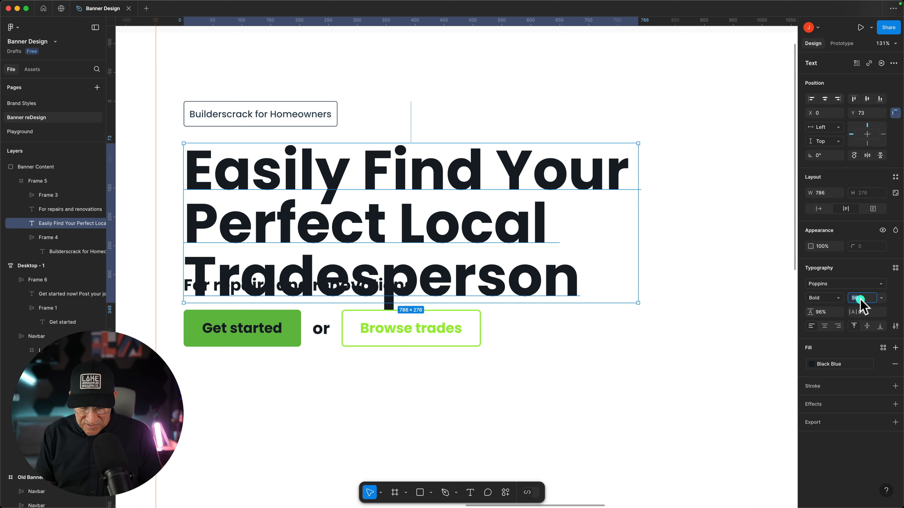
{"action": "key", "text": "Return"}
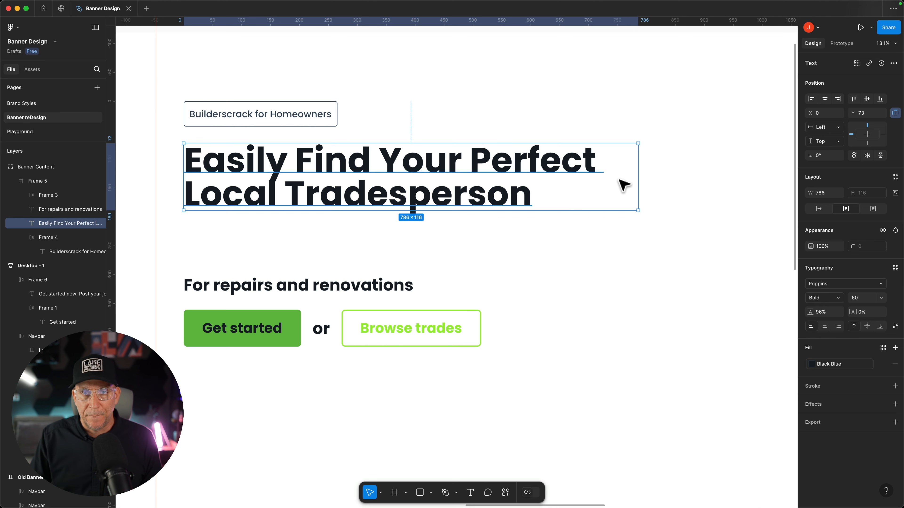
{"action": "mouse_move", "coordinate": [638, 176]}
{"action": "left_mouse_down"}
{"action": "mouse_move", "coordinate": [587, 177]}
{"action": "mouse_move", "coordinate": [622, 177]}
{"action": "left_mouse_up"}
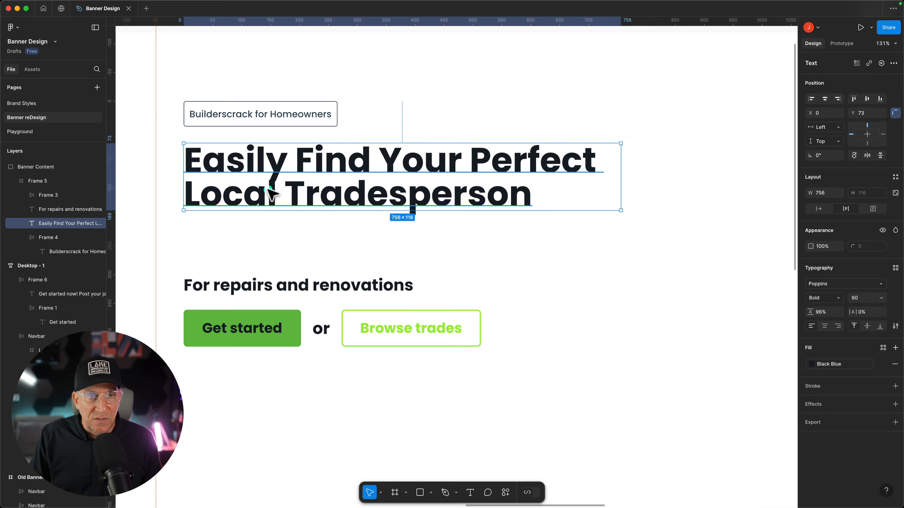
Try a 112% line height on the headline to separate its two overlapping lines.
{"action": "scroll", "coordinate": [279, 182], "scroll_direction": "up", "scroll_amount": 10}
{"action": "left_click_drag", "start_coordinate": [281, 153], "coordinate": [522, 279]}
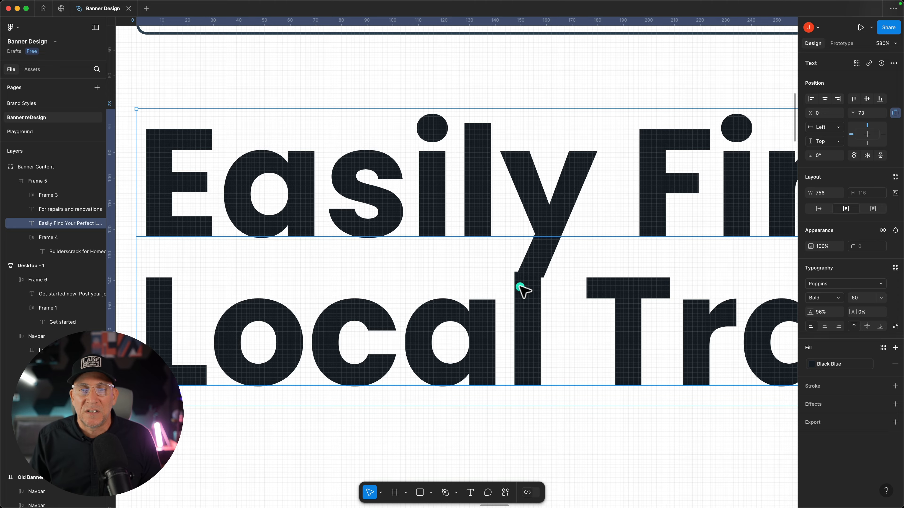
{"action": "scroll", "coordinate": [520, 287], "scroll_direction": "down", "scroll_amount": 5}
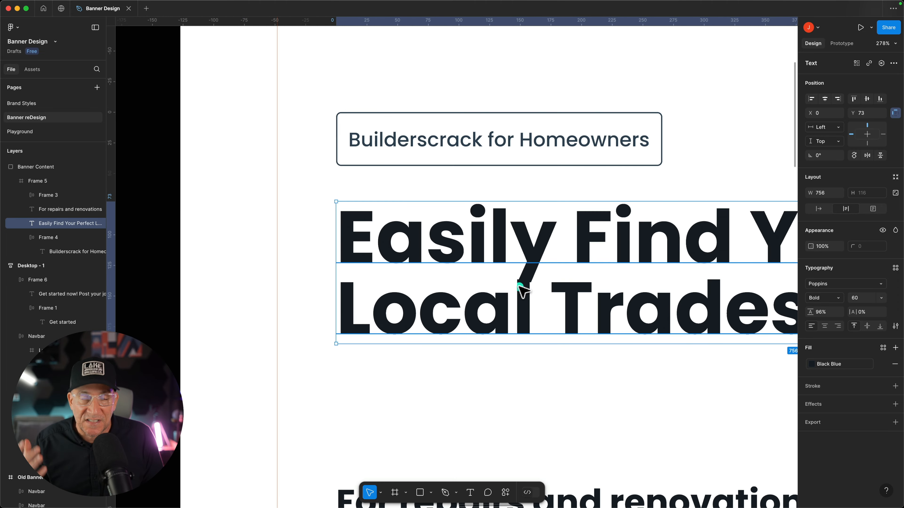
{"action": "scroll", "coordinate": [513, 286], "scroll_direction": "down", "scroll_amount": 5}
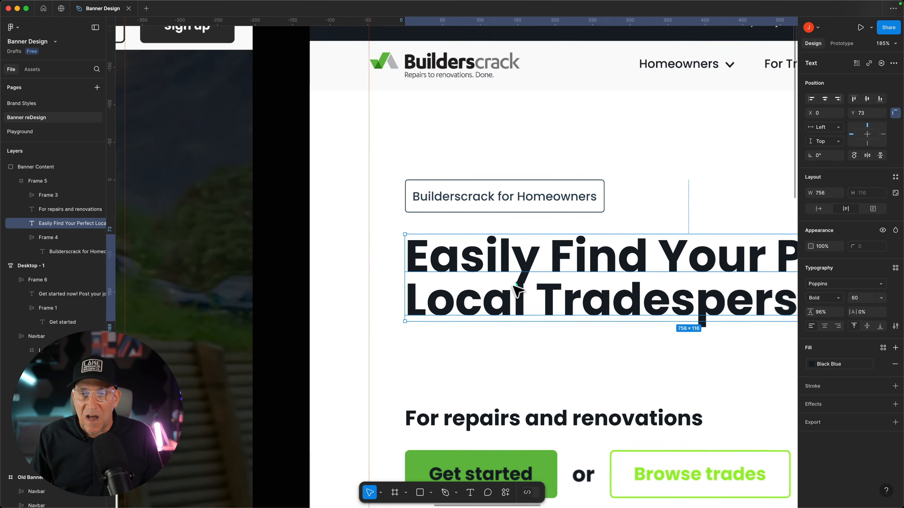
{"action": "left_click_drag", "start_coordinate": [595, 282], "coordinate": [428, 274]}
{"action": "scroll", "coordinate": [411, 278], "scroll_direction": "up", "scroll_amount": 1}
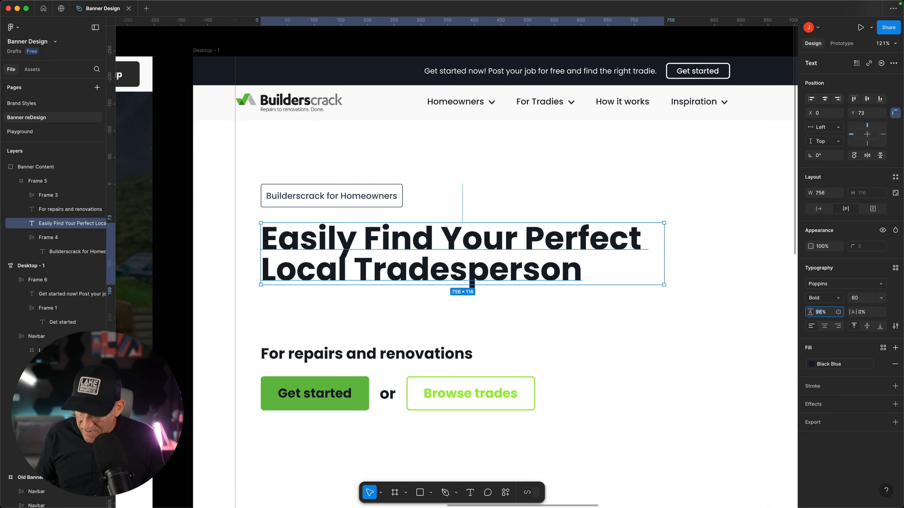
{"action": "key", "text": "Up"}
{"action": "key", "text": "Up"}
{"action": "key", "text": "Up"}
{"action": "key", "text": "Up"}
{"action": "key", "text": "Up"}
{"action": "key", "text": "Up"}
{"action": "key", "text": "Up"}
{"action": "key", "text": "Up"}
{"action": "key", "text": "Up"}
{"action": "key", "text": "Up"}
{"action": "key", "text": "Up"}
{"action": "key", "text": "Up"}
{"action": "key", "text": "Up"}
{"action": "key", "text": "Up"}
{"action": "key", "text": "Up"}
{"action": "key", "text": "Up"}
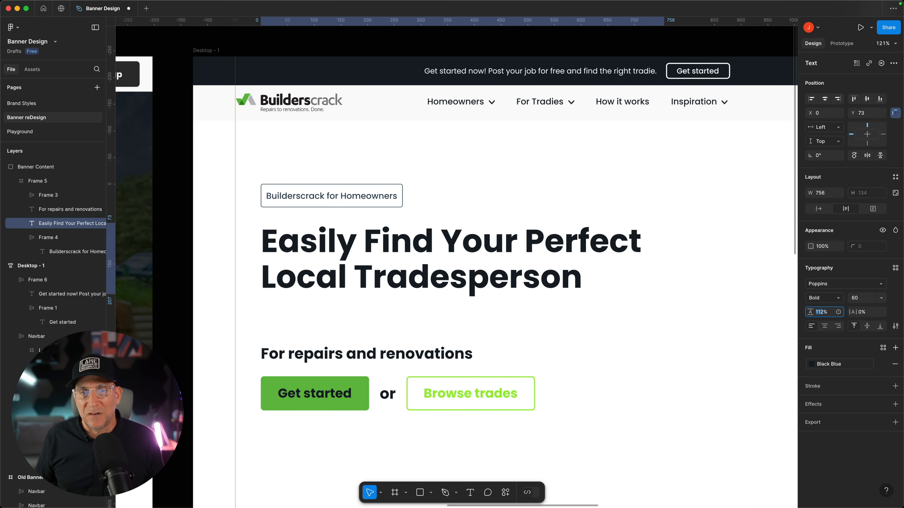
Set the headline's line height to 100%.
{"action": "left_click", "coordinate": [820, 306]}
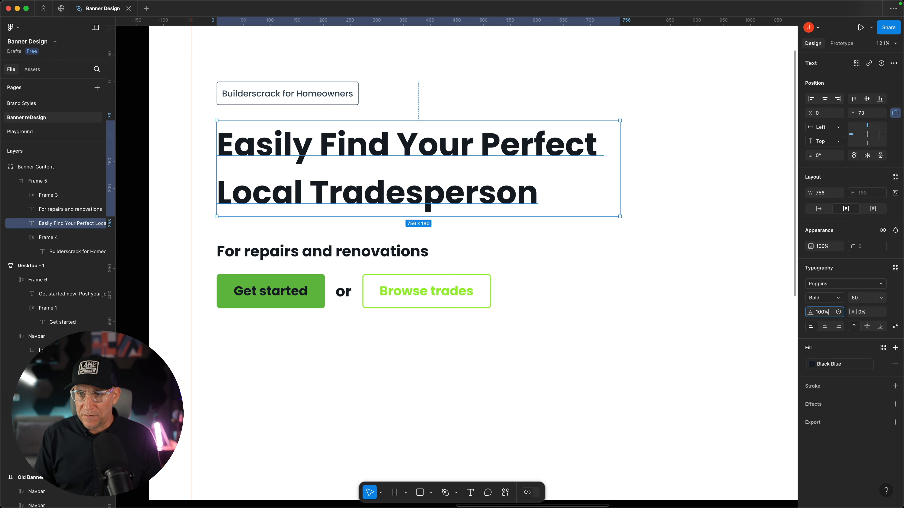
{"action": "type", "text": "100%"}
{"action": "key", "text": "Return"}
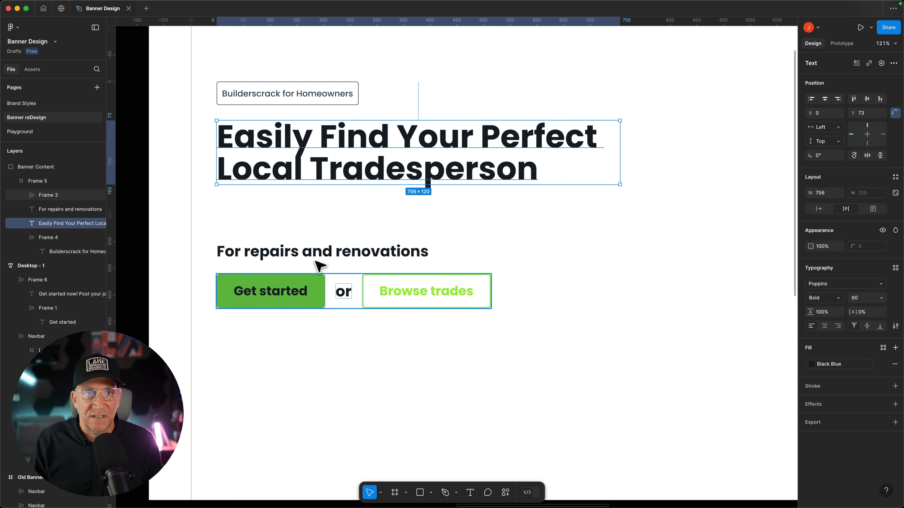
Delete the word "Easily" so the headline reads "Find Your Perfect Local Tradesperson".
{"action": "double_click", "coordinate": [320, 139]}
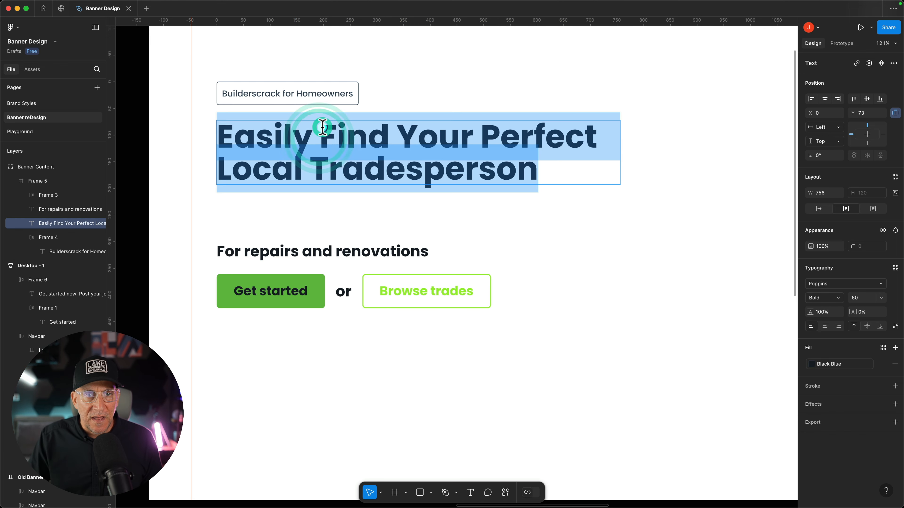
{"action": "left_click", "coordinate": [321, 135]}
{"action": "left_click", "coordinate": [219, 132], "text": "shift"}
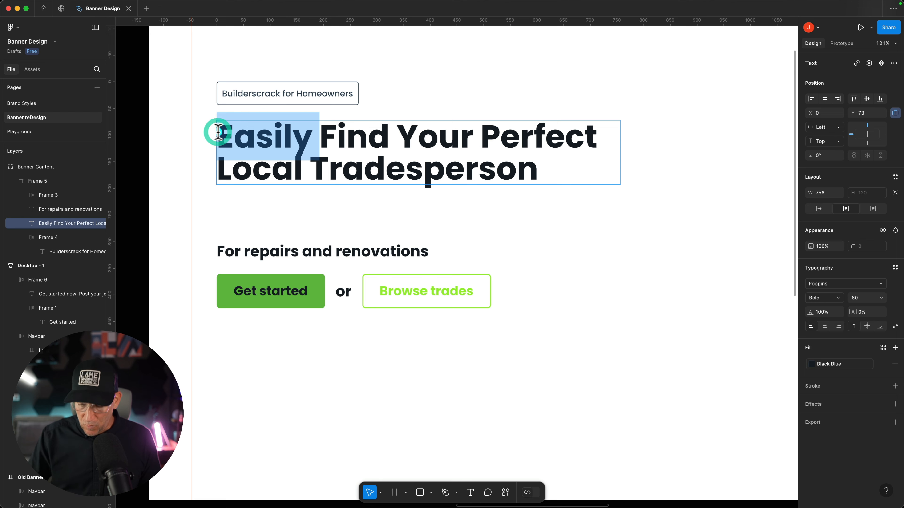
{"action": "key", "text": "BackSpace"}
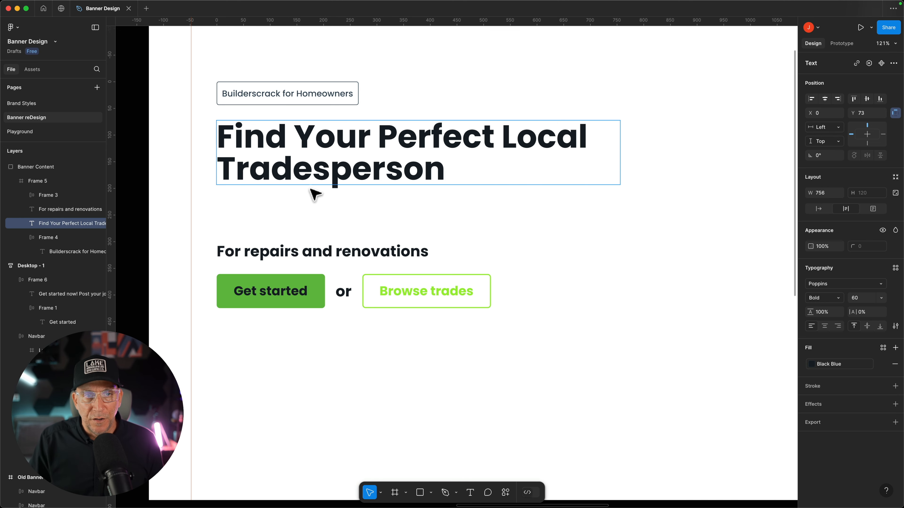
{"action": "key", "text": "Escape"}
Replace the "For repairs and renovations" text with a lorem ipsum sentence and move it up to Y 204 beneath the headline.
{"action": "scroll", "coordinate": [383, 226], "scroll_direction": "up", "scroll_amount": 2}
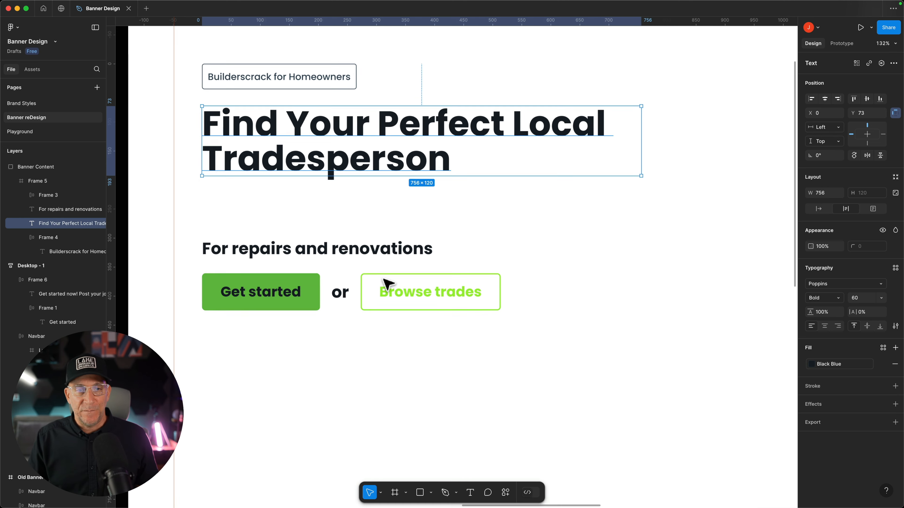
{"action": "left_click", "coordinate": [373, 248]}
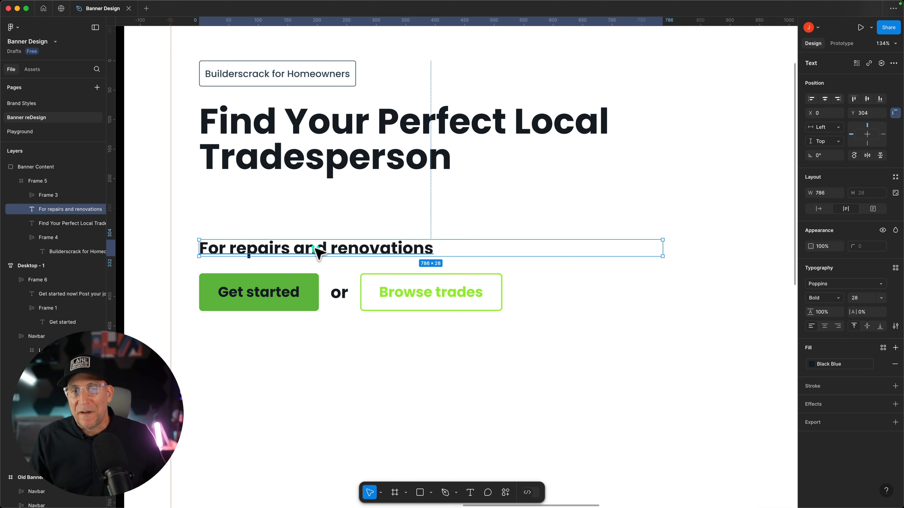
{"action": "left_click", "coordinate": [869, 299]}
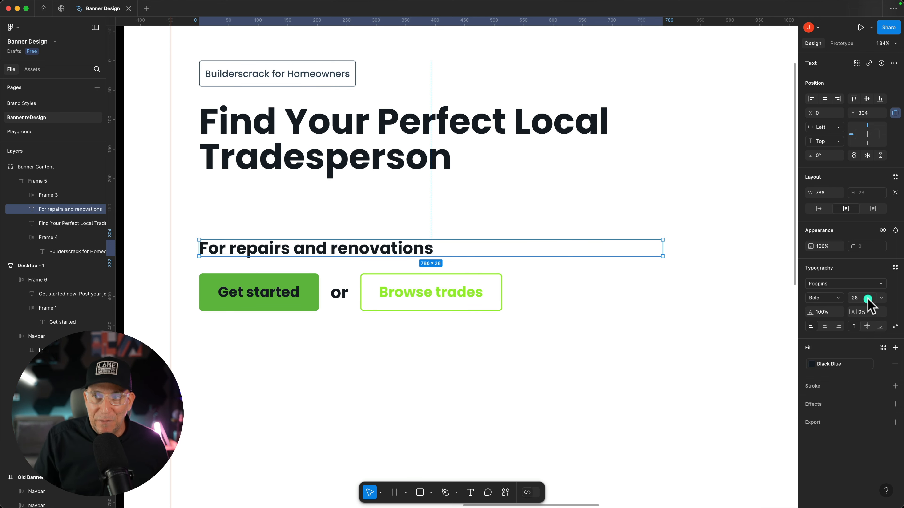
{"action": "left_click", "coordinate": [370, 247]}
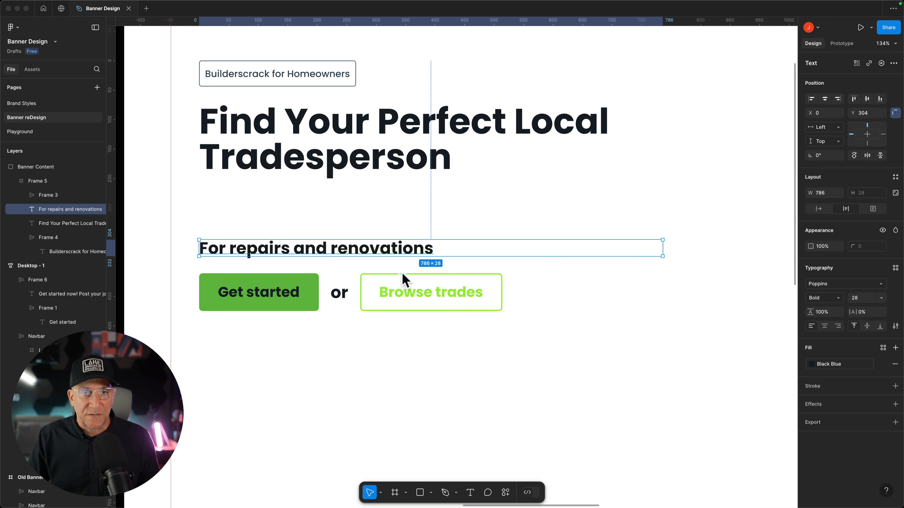
{"action": "double_click", "coordinate": [411, 246]}
{"action": "type", "text": "Lorem ipsum dolor sit amet, consectetur adipiscing elit, sed do eiusmod tempor incididunt ut labore et dolore magna aliqua."}
{"action": "left_click", "coordinate": [549, 377]}
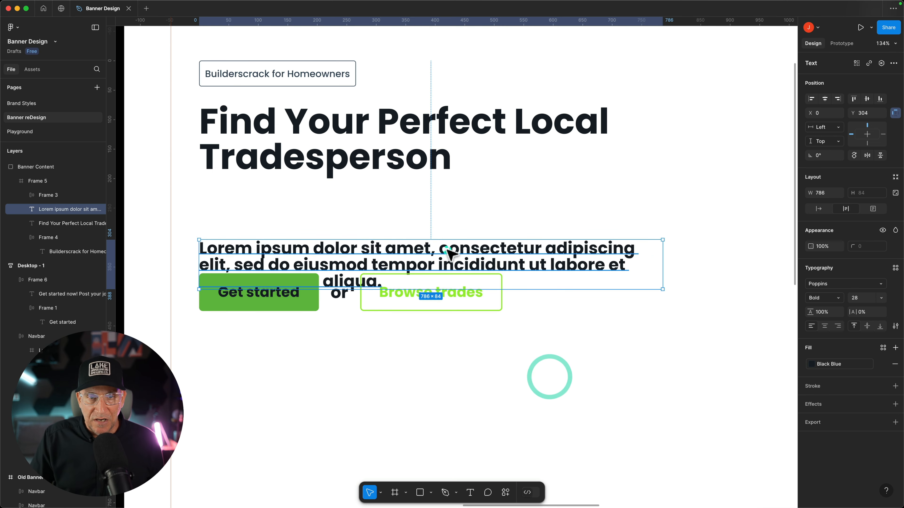
{"action": "left_click_drag", "start_coordinate": [449, 253], "coordinate": [448, 195]}
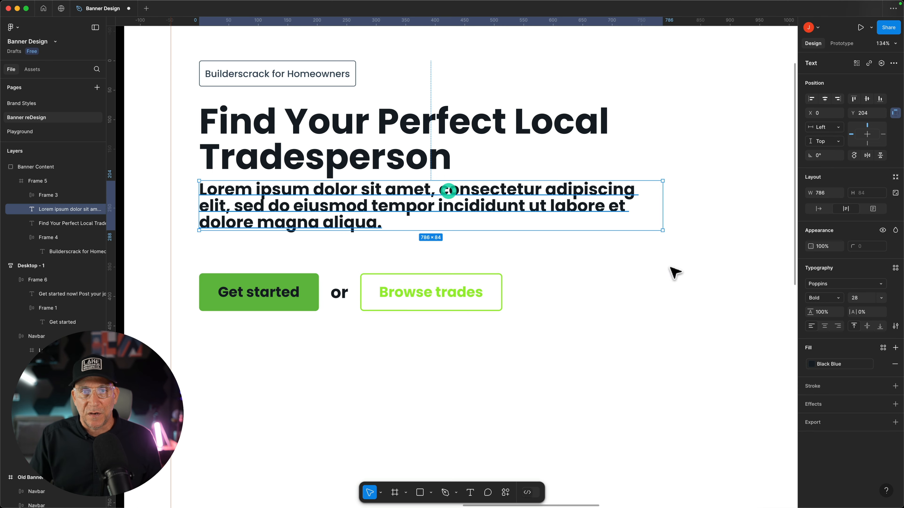
Style the lorem ipsum paragraph as Regular, size 16 with 175% line height, and narrow its text box to about 504 wide.
{"action": "left_click", "coordinate": [861, 298]}
{"action": "type", "text": "1"}
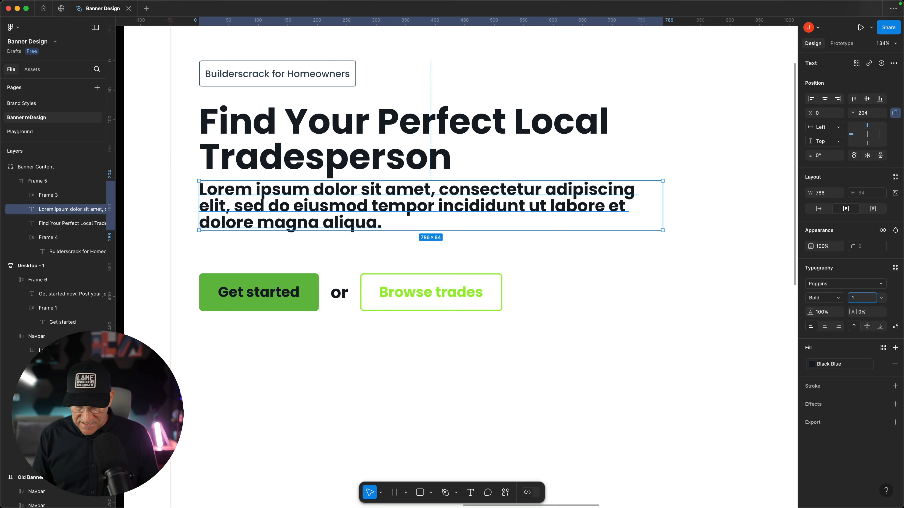
{"action": "type", "text": "6"}
{"action": "key", "text": "Return"}
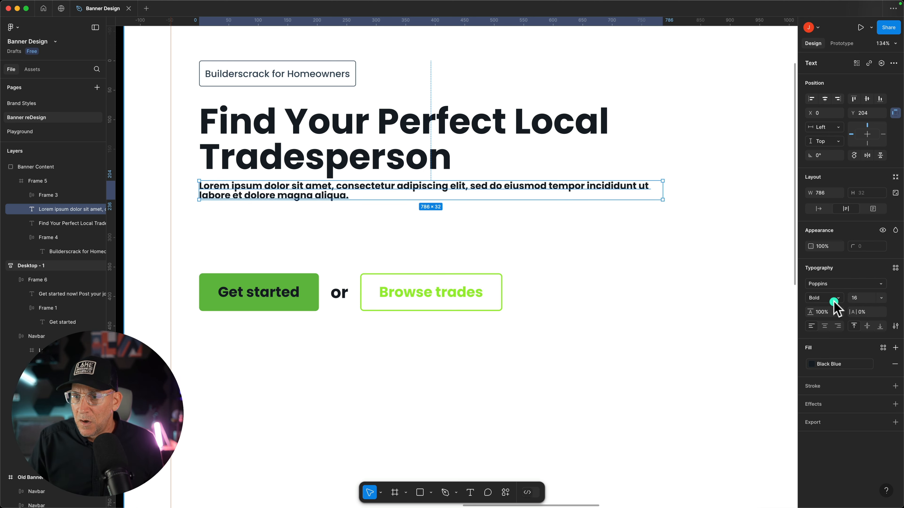
{"action": "left_click", "coordinate": [833, 302]}
{"action": "left_click", "coordinate": [829, 269]}
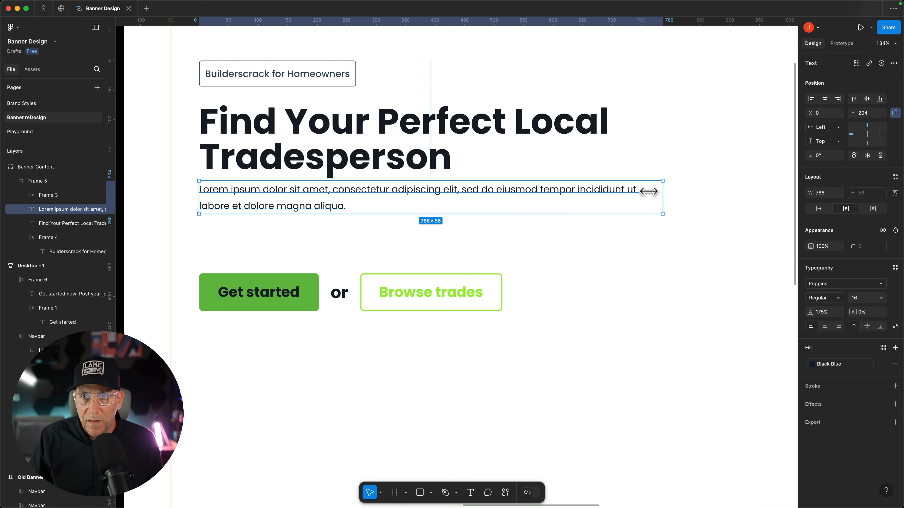
{"action": "left_click_drag", "start_coordinate": [662, 191], "coordinate": [495, 192]}
{"action": "left_click", "coordinate": [827, 193]}
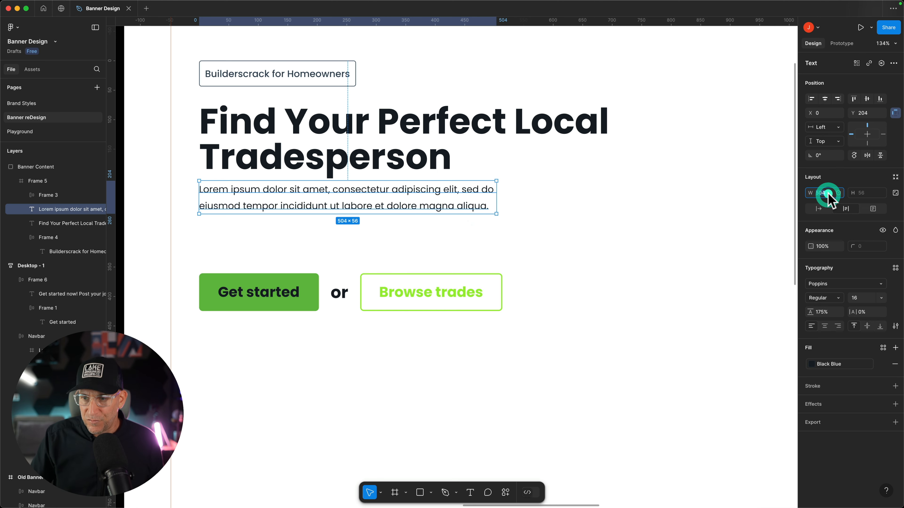
Set the vertical spacing between the badge, headline and paragraph to 24.
{"action": "scroll", "coordinate": [342, 234], "scroll_direction": "up", "scroll_amount": 3}
{"action": "left_click", "coordinate": [343, 234], "text": "shift"}
{"action": "left_click", "coordinate": [331, 157], "text": "shift"}
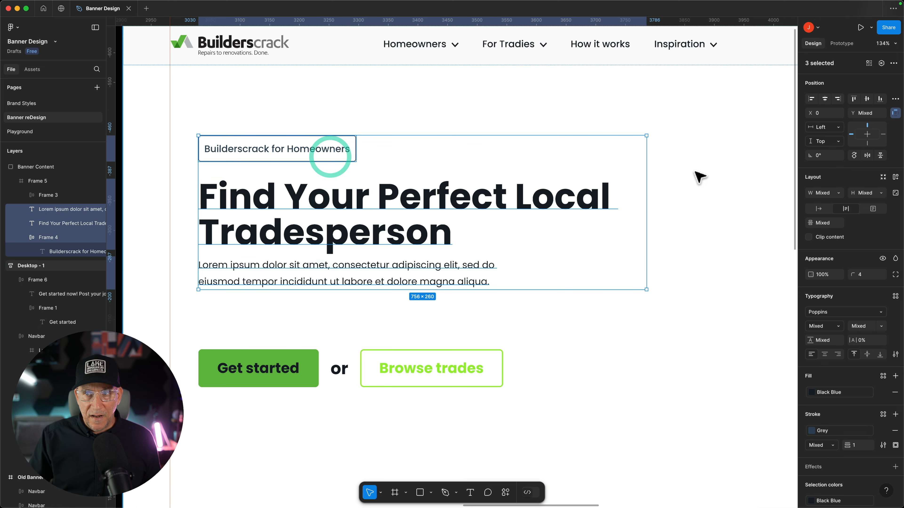
{"action": "left_click", "coordinate": [821, 172]}
{"action": "left_click", "coordinate": [834, 223]}
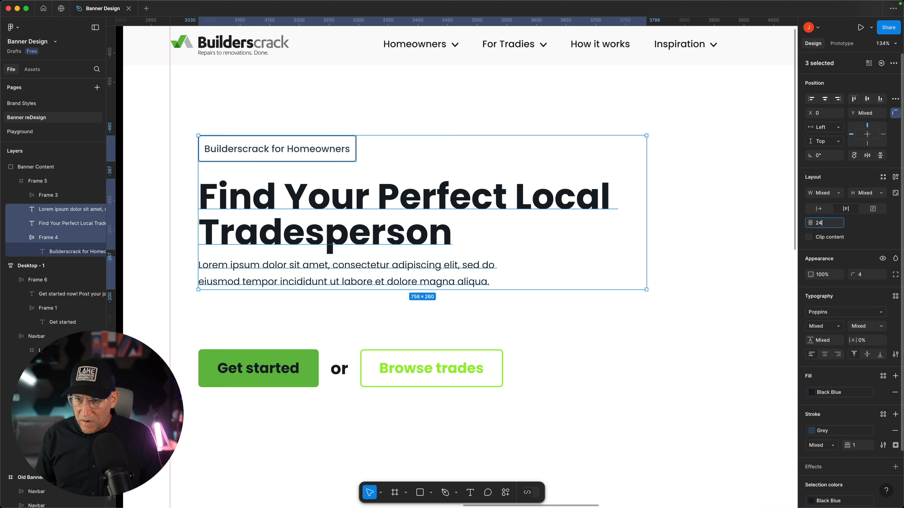
{"action": "key", "text": "Return"}
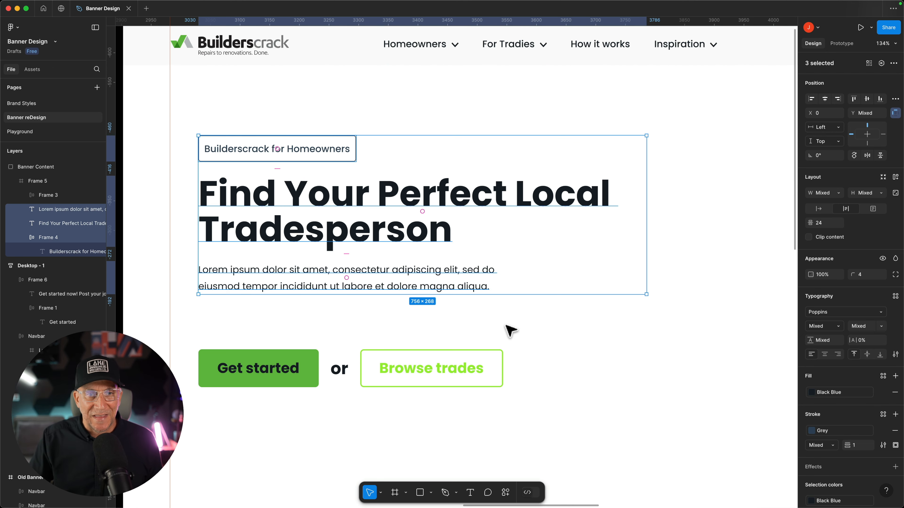
{"action": "left_click", "coordinate": [525, 377]}
Delete the "Browse trades" button and the "or" text from the button row.
{"action": "left_click", "coordinate": [290, 374]}
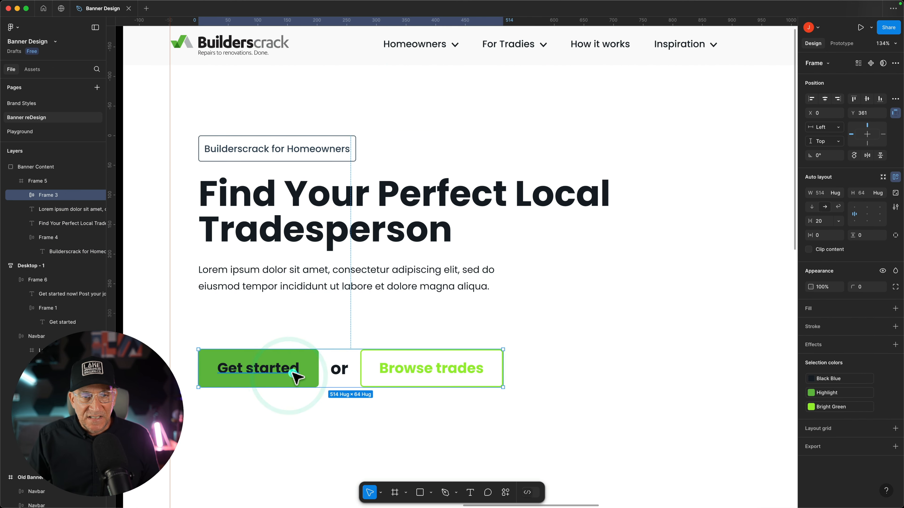
{"action": "scroll", "coordinate": [296, 377], "scroll_direction": "up", "scroll_amount": 2}
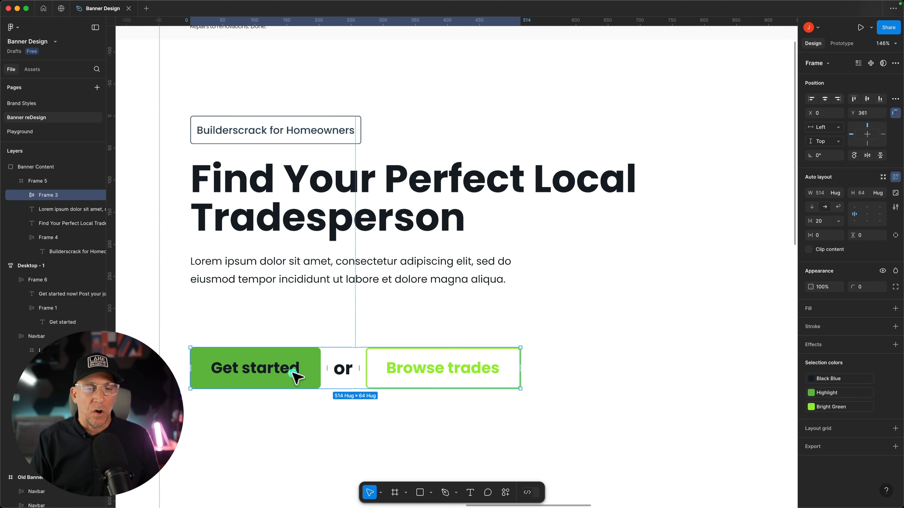
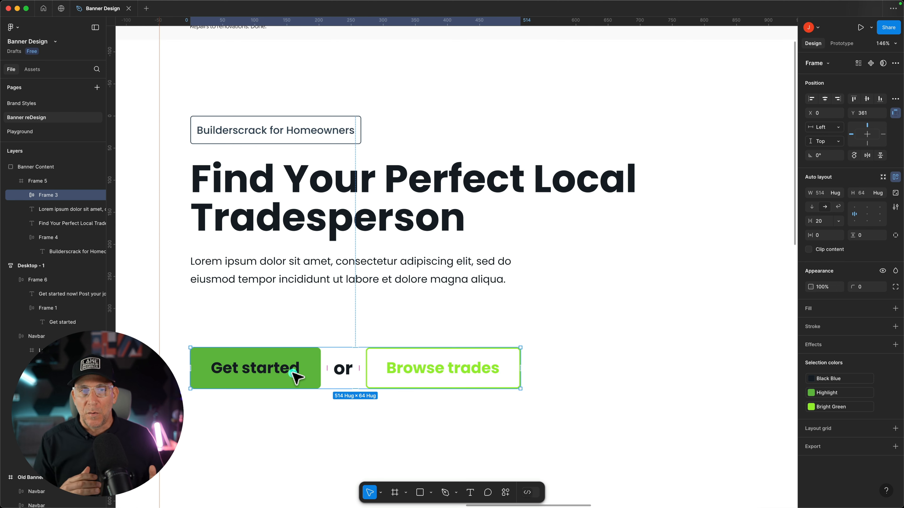
{"action": "double_click", "coordinate": [433, 373]}
{"action": "left_click", "coordinate": [483, 400]}
{"action": "left_click", "coordinate": [497, 369]}
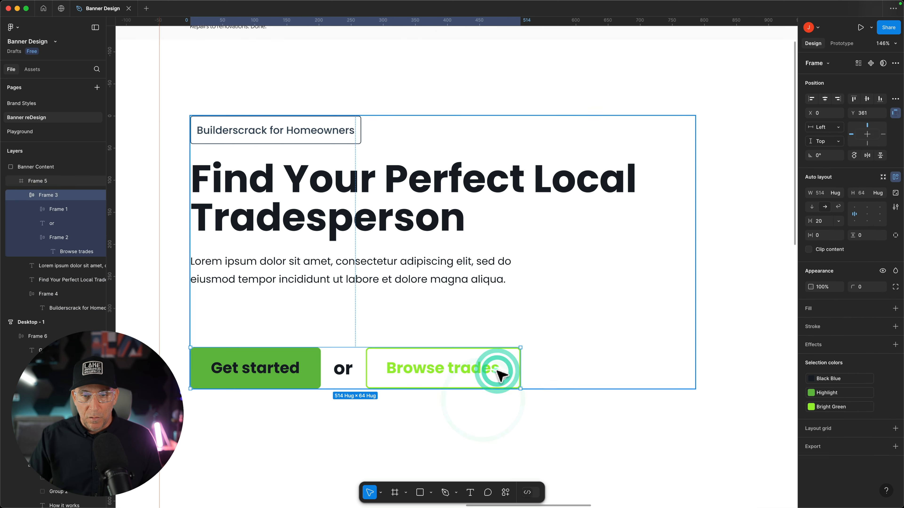
{"action": "left_click", "coordinate": [497, 371]}
{"action": "key", "text": "Delete"}
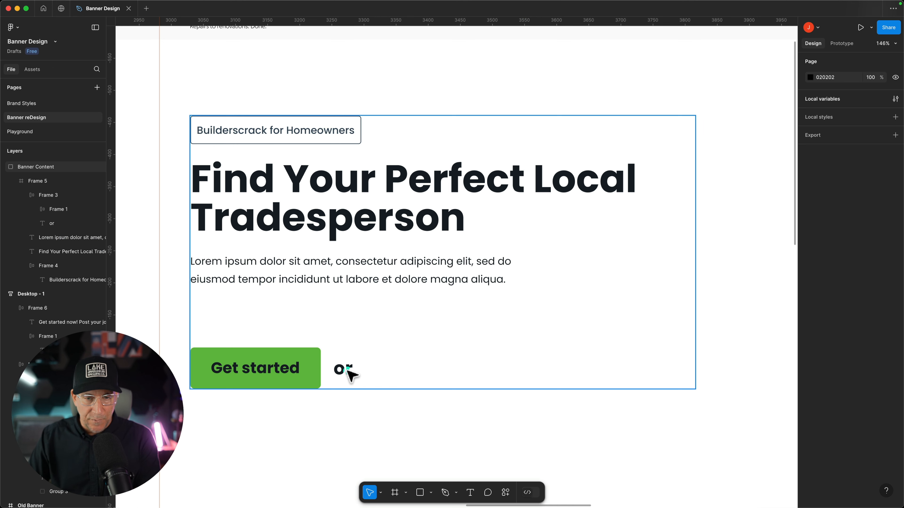
{"action": "left_click", "coordinate": [348, 374]}
{"action": "left_click", "coordinate": [348, 374]}
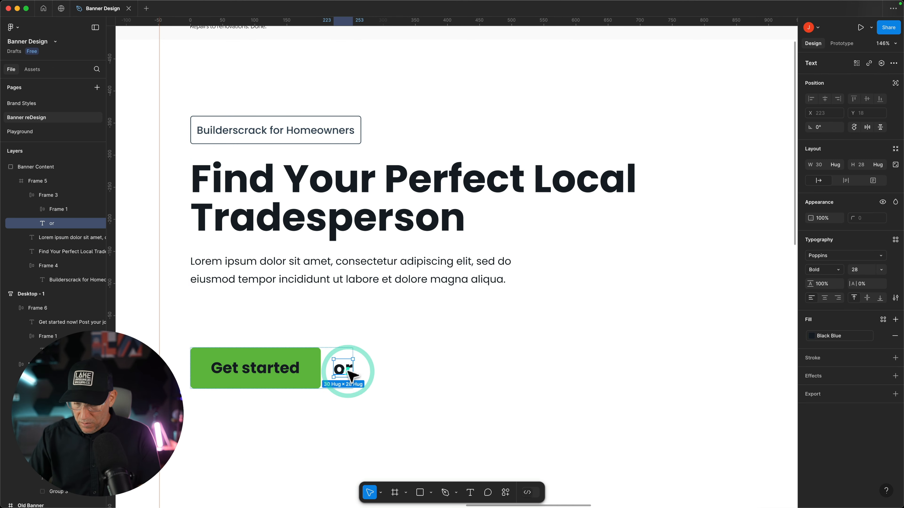
Set the "Get started" button text to size 16 and SemiBold weight.
{"action": "left_click", "coordinate": [321, 376]}
{"action": "left_click", "coordinate": [319, 376]}
{"action": "double_click", "coordinate": [306, 378]}
{"action": "left_click", "coordinate": [305, 379]}
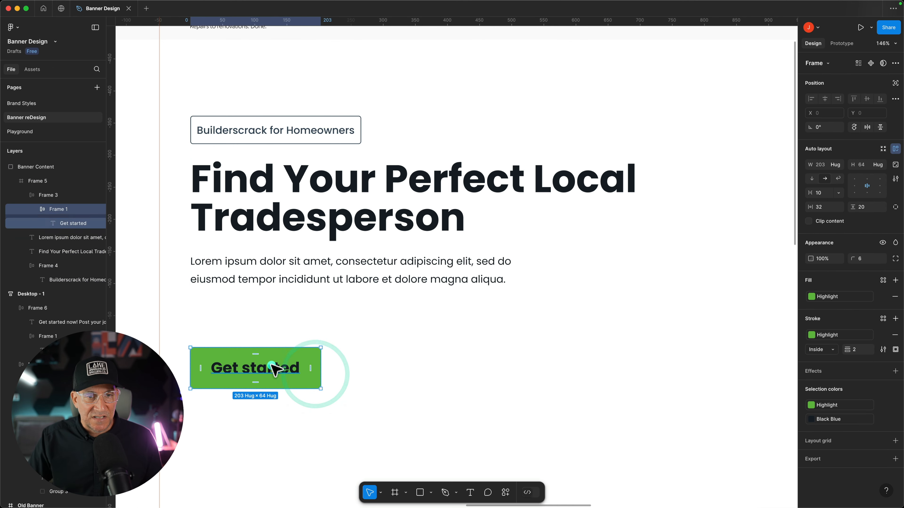
{"action": "left_click", "coordinate": [861, 272]}
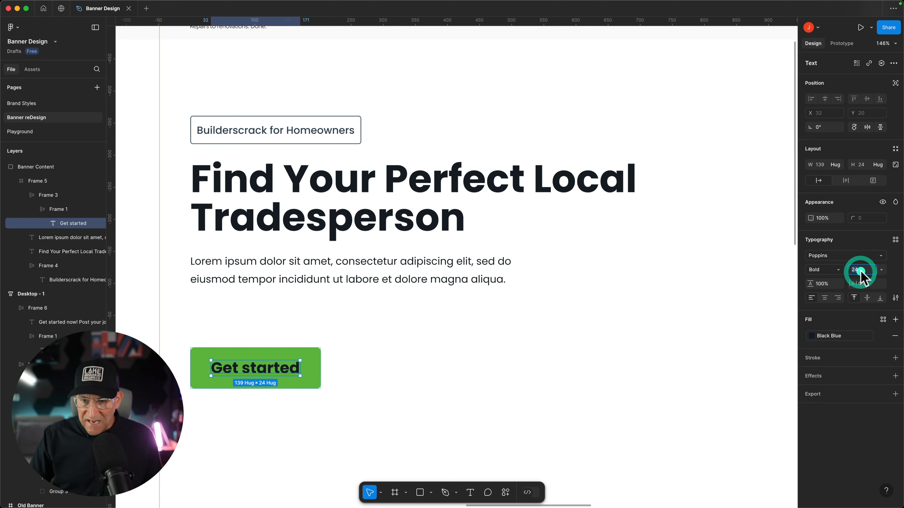
{"action": "type", "text": "16"}
{"action": "key", "text": "Return"}
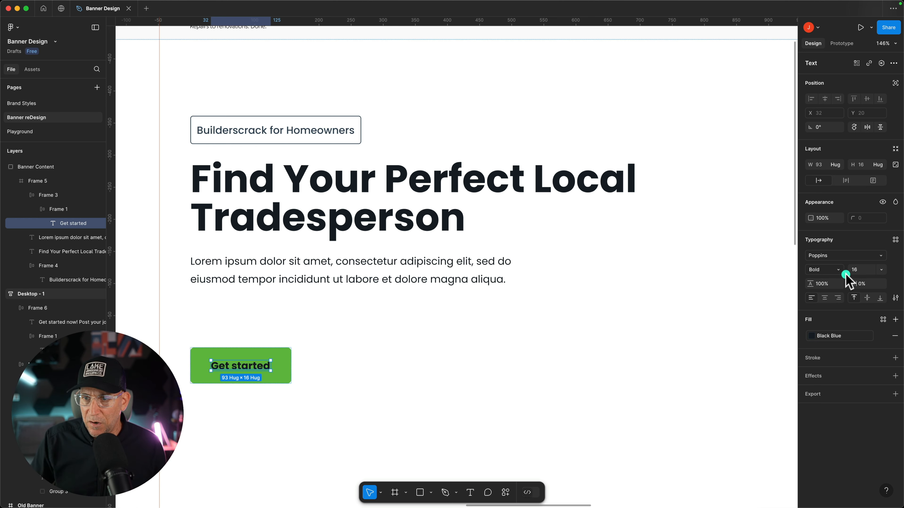
{"action": "left_click", "coordinate": [838, 274]}
{"action": "left_click", "coordinate": [834, 260]}
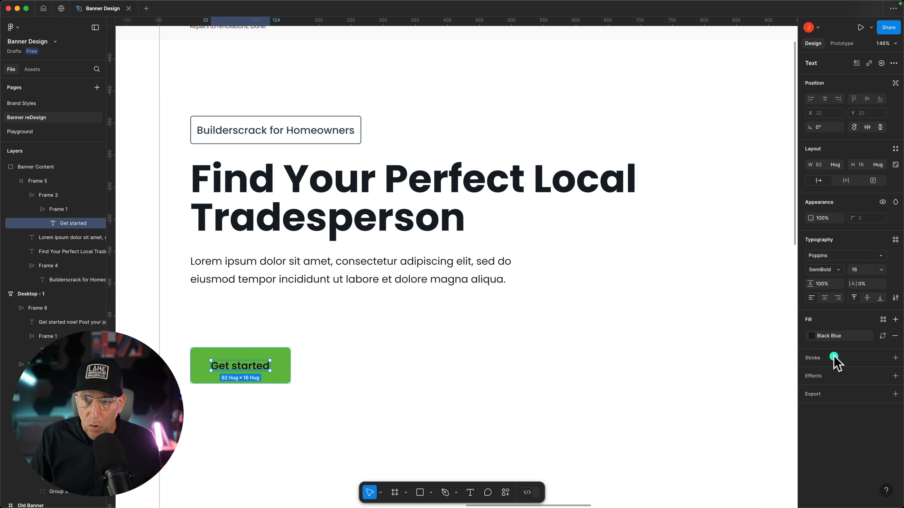
Recolor the "Get started" button from the library with Bright Green.
{"action": "left_click", "coordinate": [281, 367]}
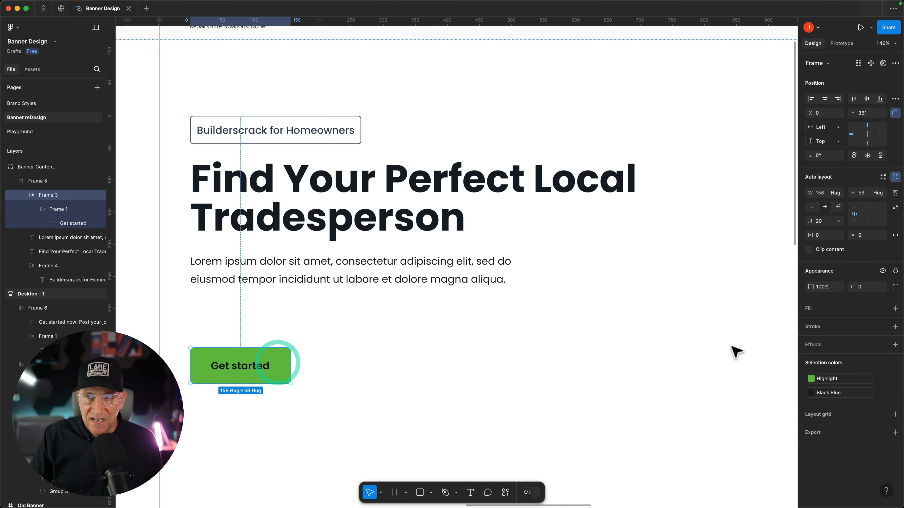
{"action": "left_click", "coordinate": [811, 378]}
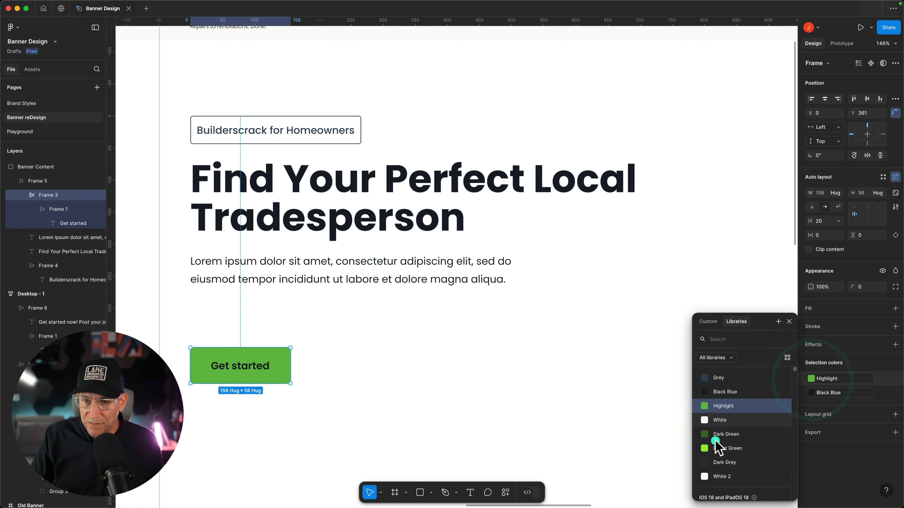
{"action": "left_click", "coordinate": [720, 448]}
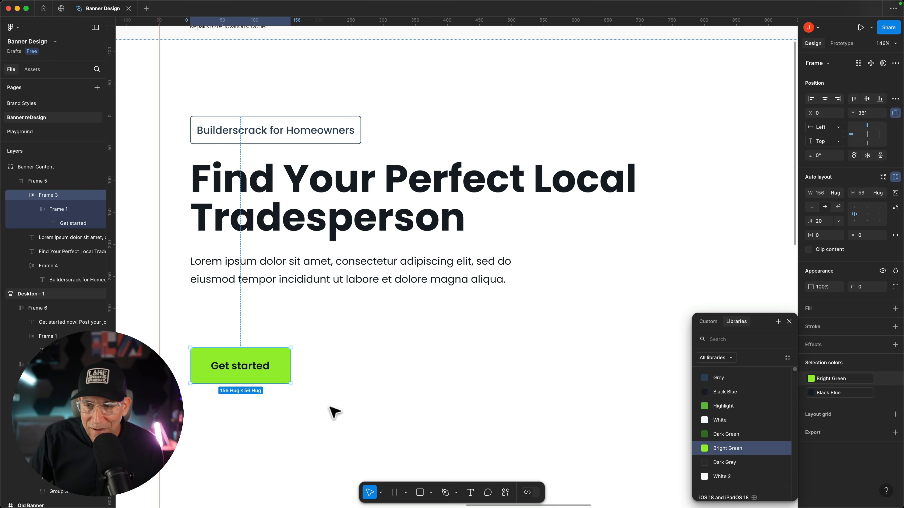
Move the "Get started" button up so it sits closer beneath the lorem ipsum paragraph.
{"action": "left_click", "coordinate": [319, 409]}
{"action": "left_click", "coordinate": [279, 377]}
{"action": "left_click_drag", "start_coordinate": [278, 377], "coordinate": [283, 336]}
{"action": "left_click", "coordinate": [401, 411]}
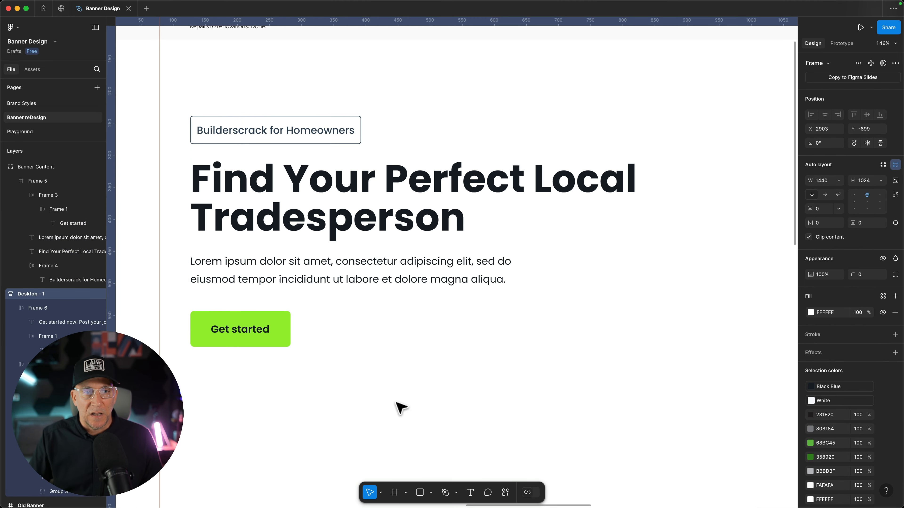
Apply auto layout to the Banner Content group and reduce its height to 360.
{"action": "scroll", "coordinate": [401, 409], "scroll_direction": "down", "scroll_amount": 5}
{"action": "scroll", "coordinate": [400, 407], "scroll_direction": "down", "scroll_amount": 2}
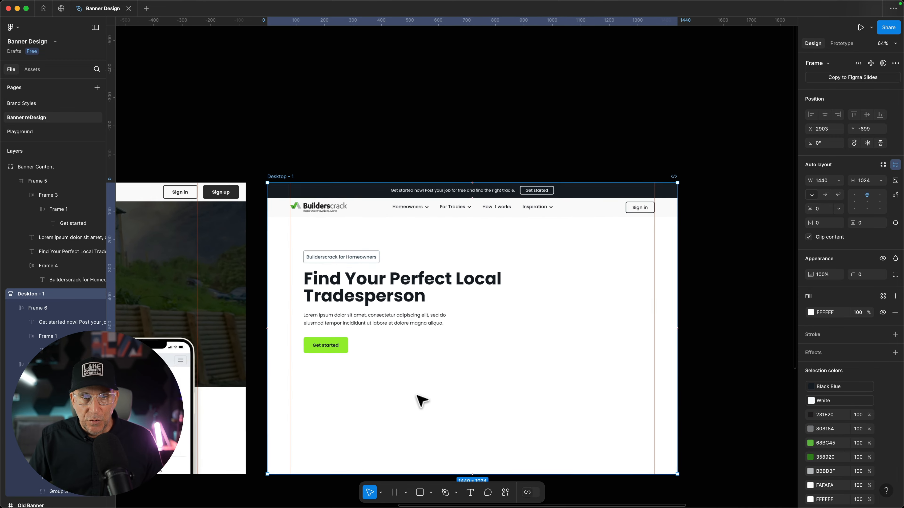
{"action": "scroll", "coordinate": [420, 401], "scroll_direction": "up", "scroll_amount": 3}
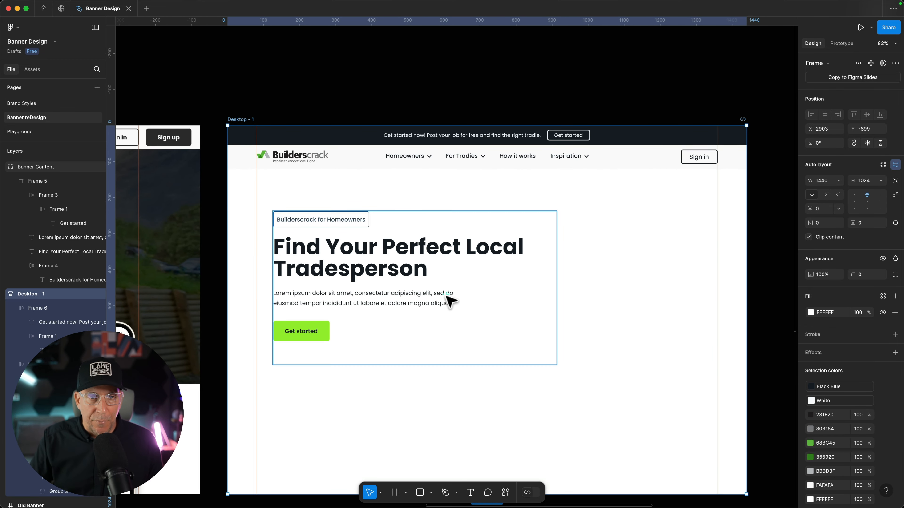
{"action": "left_click", "coordinate": [416, 271]}
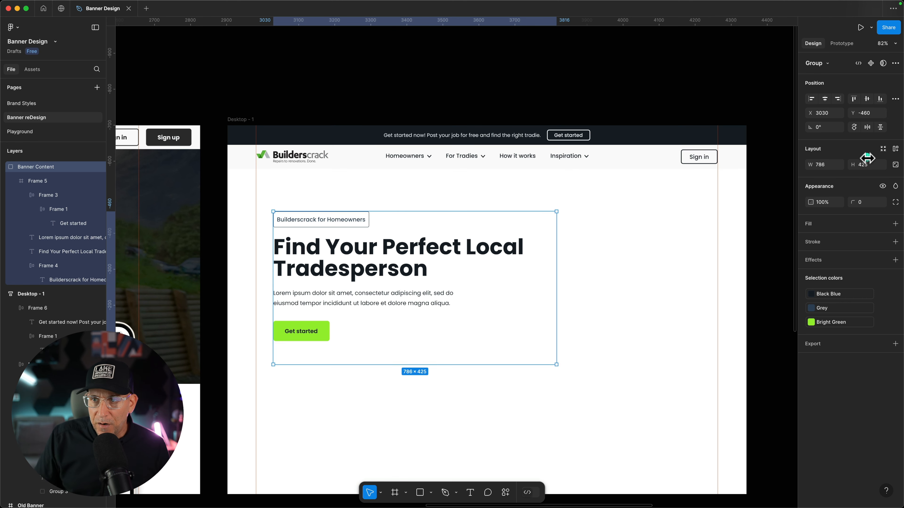
{"action": "left_click", "coordinate": [894, 149]}
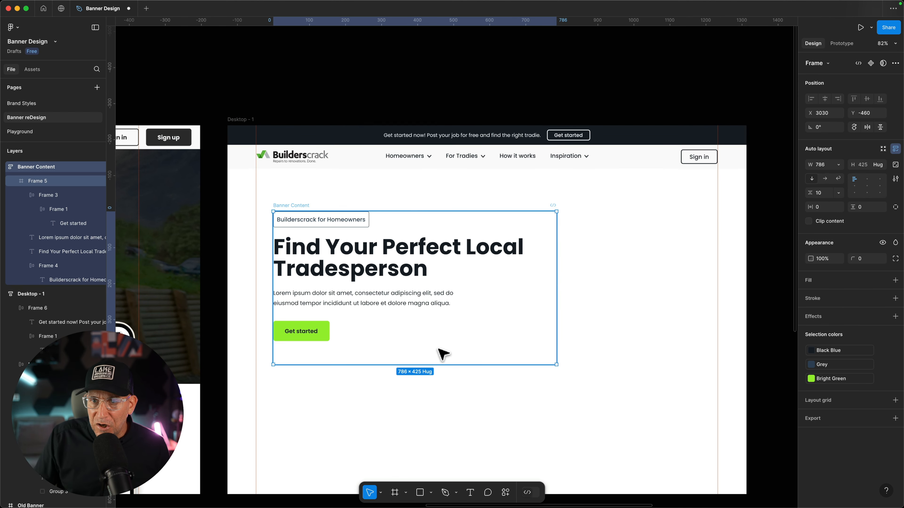
{"action": "left_click_drag", "start_coordinate": [412, 362], "coordinate": [415, 341]}
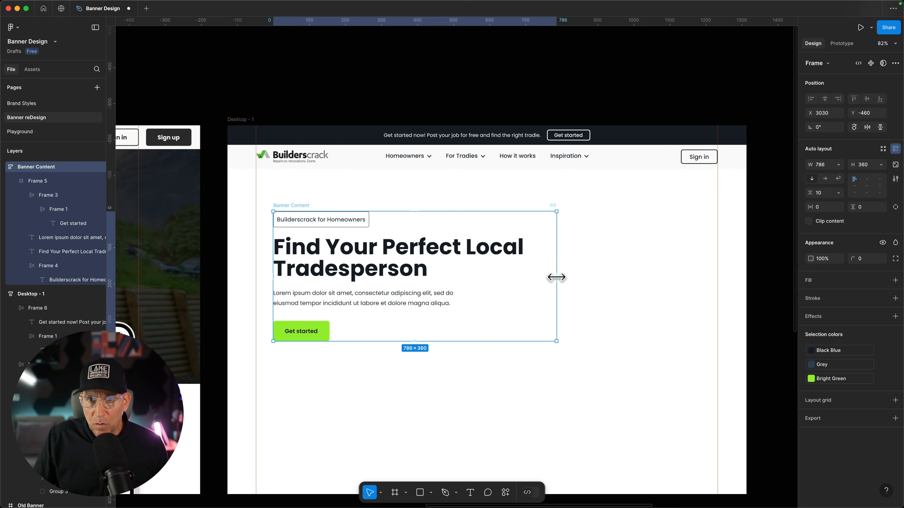
Stretch the Banner Content frame to the full 1440 page width and set its horizontal padding to 80.
{"action": "left_click_drag", "start_coordinate": [556, 277], "coordinate": [745, 272]}
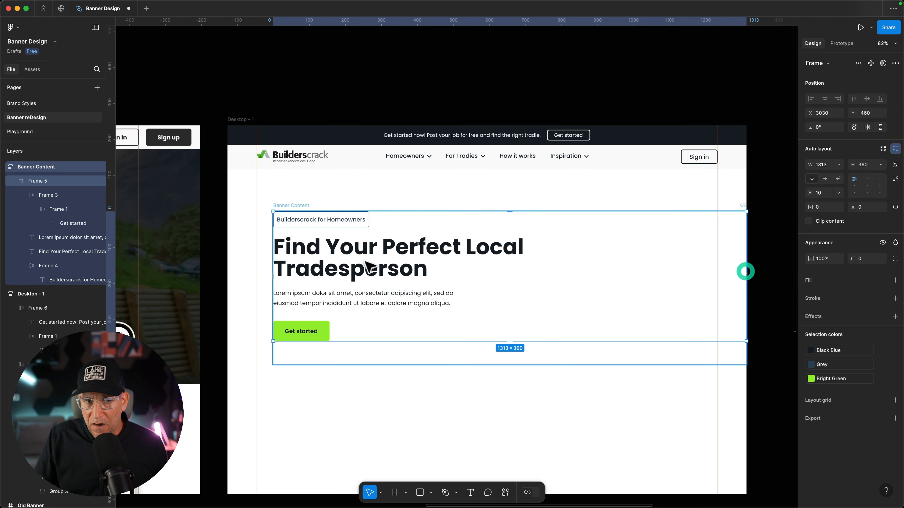
{"action": "left_click_drag", "start_coordinate": [273, 278], "coordinate": [228, 277]}
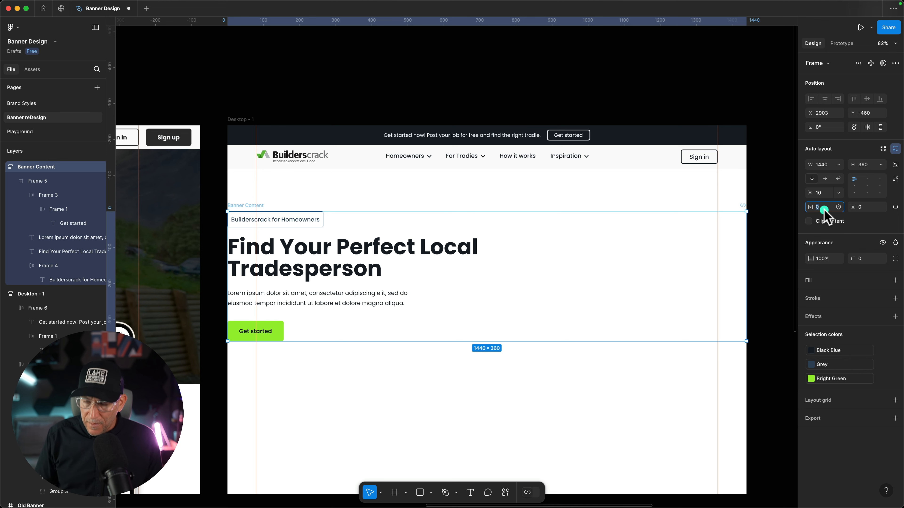
{"action": "key", "text": "Return"}
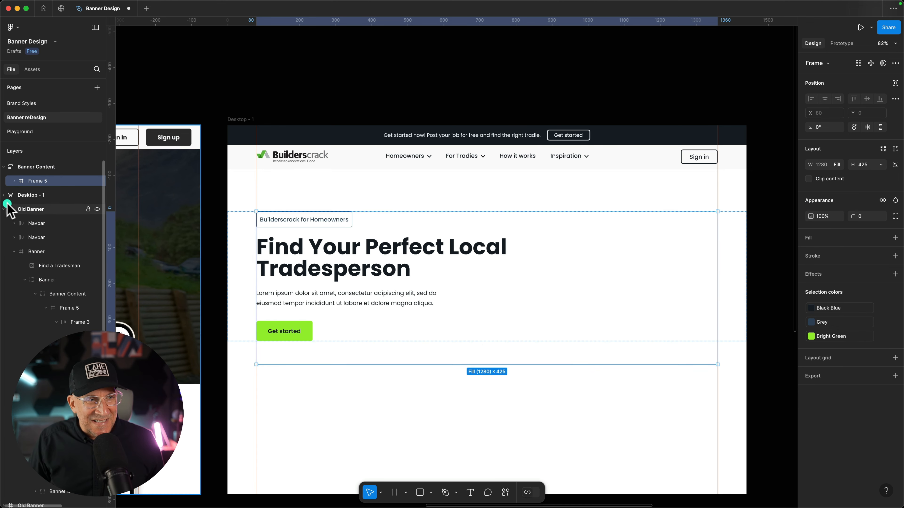
Rename the dark announcement strip's Frame 6 layer inside Desktop - 1 to "Promo Bar".
{"action": "left_click", "coordinate": [26, 167]}
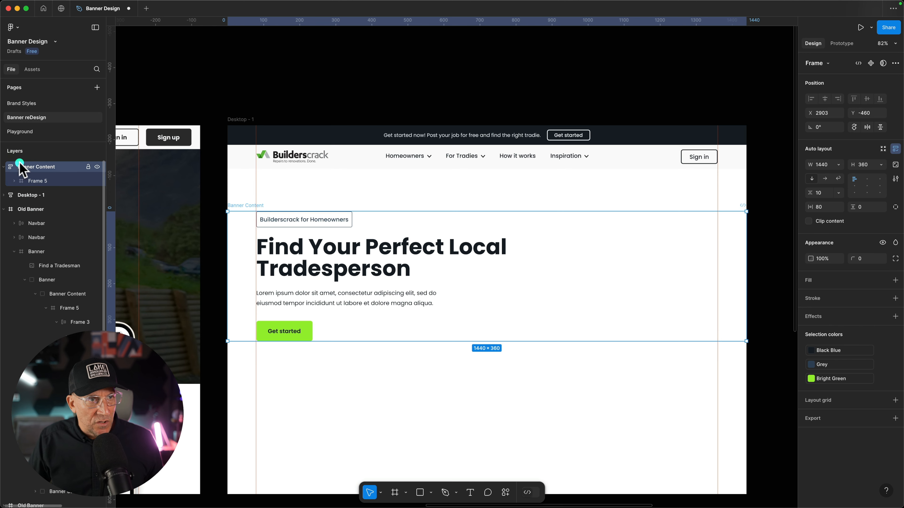
{"action": "left_click", "coordinate": [4, 195]}
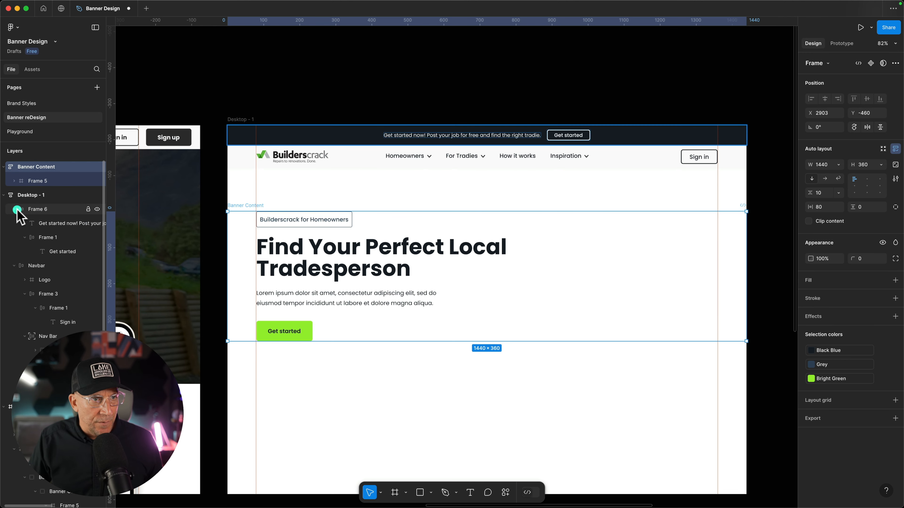
{"action": "left_click", "coordinate": [35, 209]}
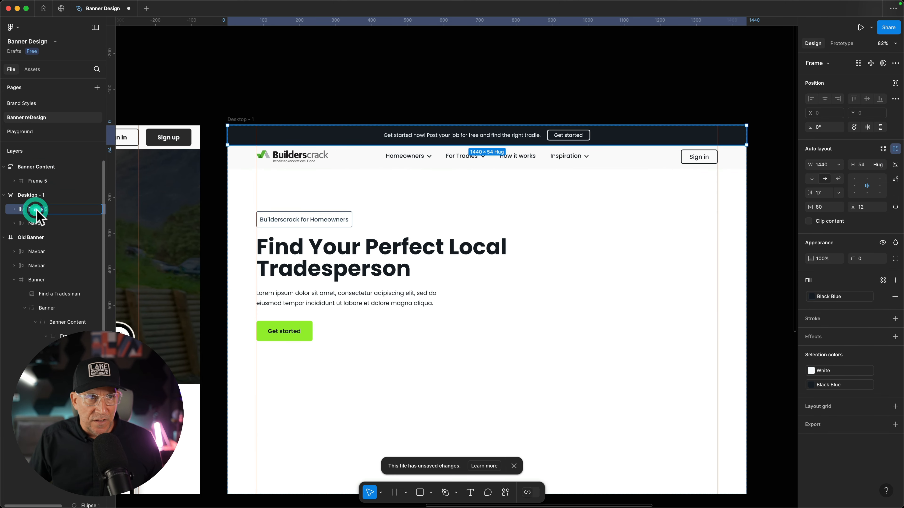
{"action": "double_click", "coordinate": [38, 210]}
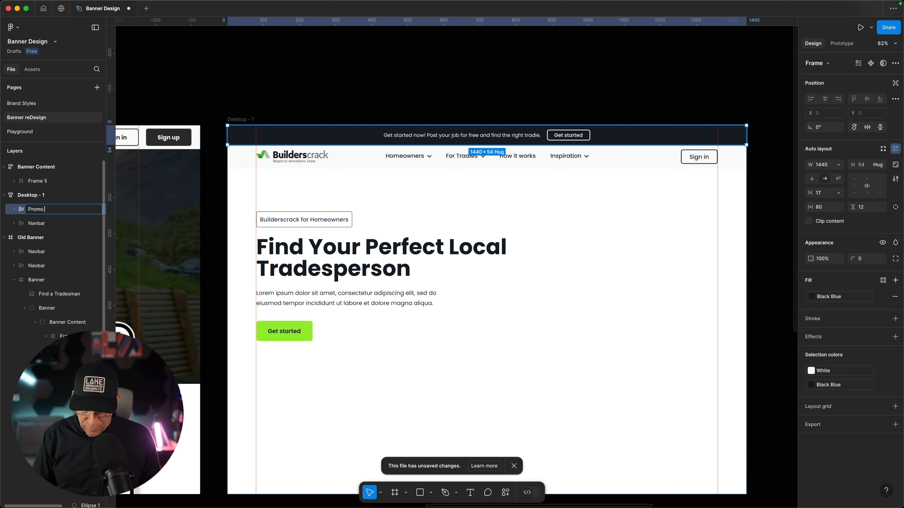
{"action": "key", "text": "Return"}
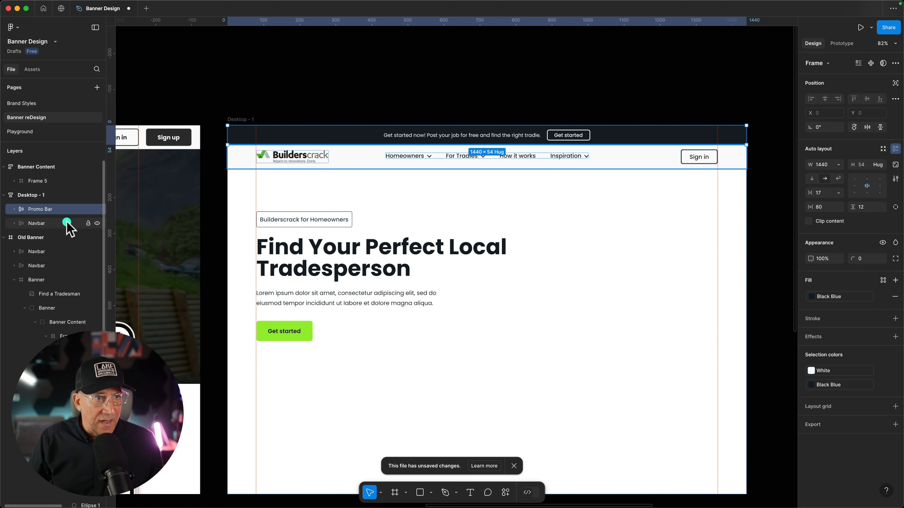
Move the Banner Content frame into Desktop - 1, directly beneath the Navbar.
{"action": "left_click", "coordinate": [49, 223]}
{"action": "left_click_drag", "start_coordinate": [34, 170], "coordinate": [34, 232]}
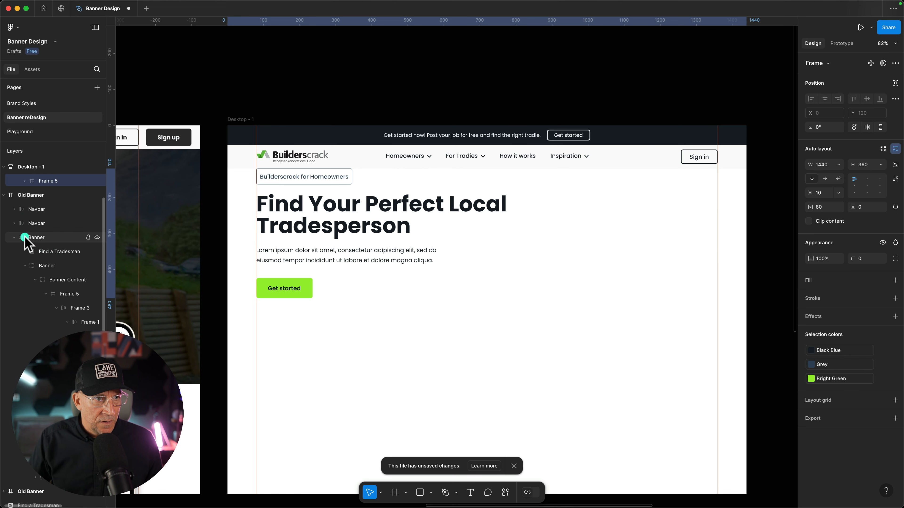
Add auto layout to the Banner frame in Old Banner, and stack Banner Content's items directly inside it with a 28 gap, without Frame 5.
{"action": "left_click", "coordinate": [15, 237]}
{"action": "left_click", "coordinate": [42, 237]}
{"action": "right_click", "coordinate": [42, 237]}
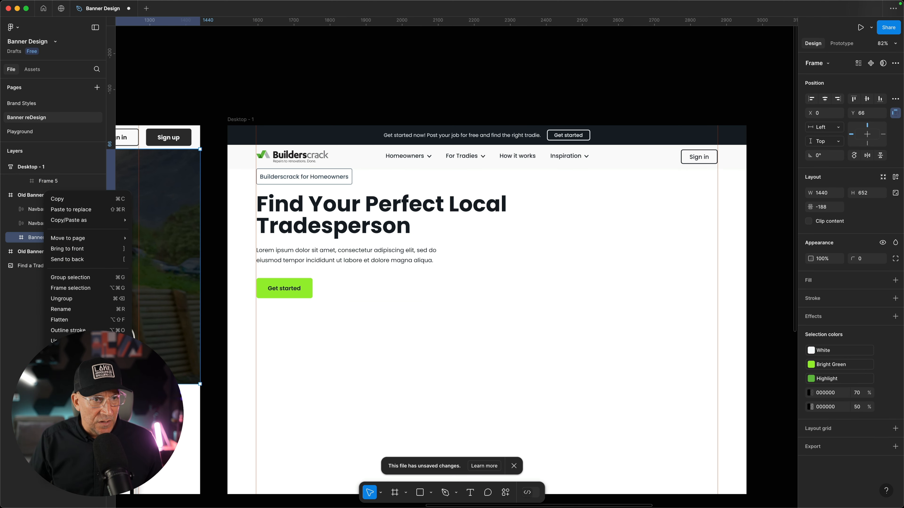
{"action": "left_click", "coordinate": [67, 359]}
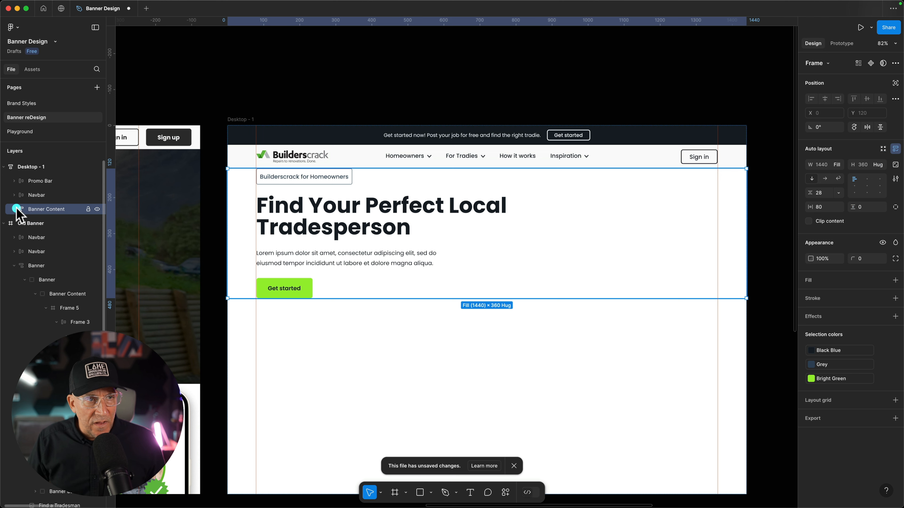
Set the vertical padding of the Banner Content frame in Desktop - 1 to 200.
{"action": "left_click", "coordinate": [14, 209]}
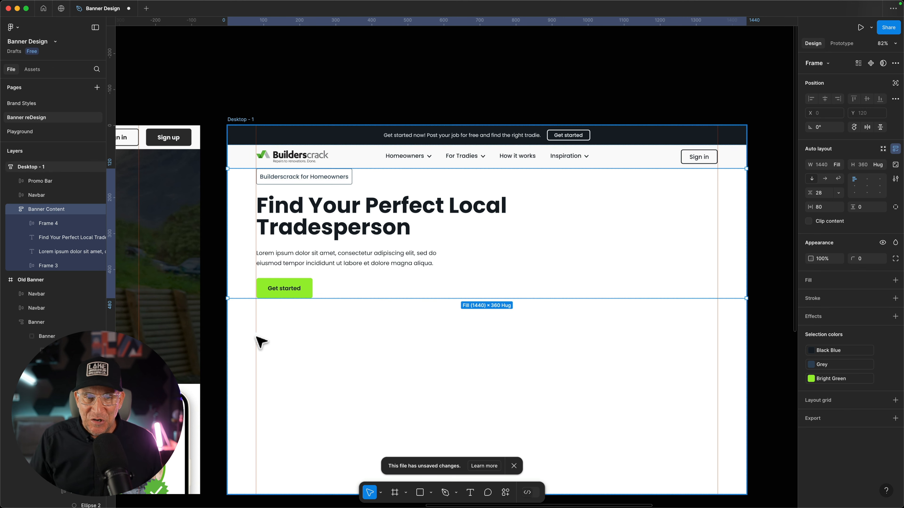
{"action": "left_click", "coordinate": [14, 209]}
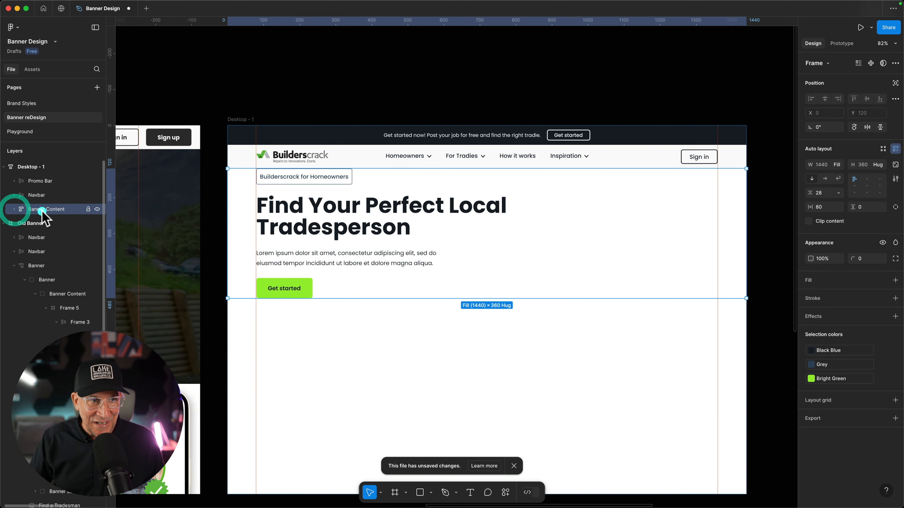
{"action": "left_click", "coordinate": [42, 210]}
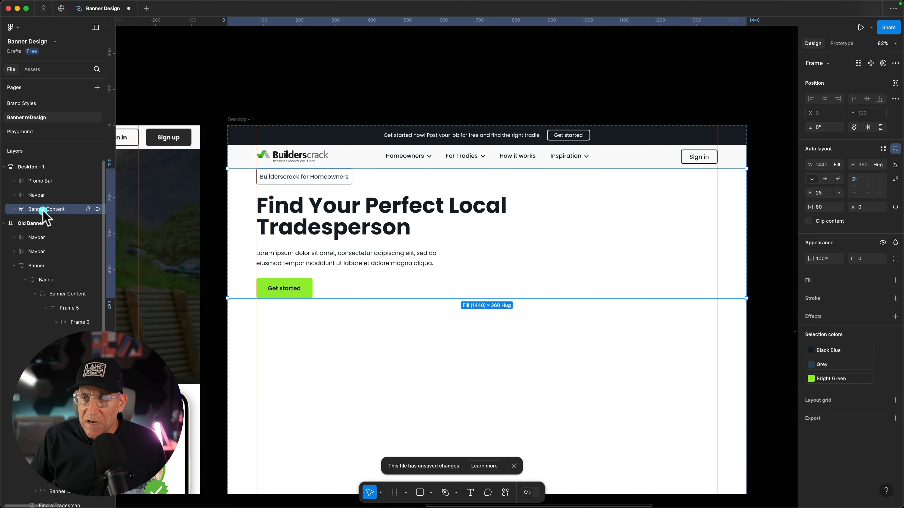
{"action": "left_click", "coordinate": [864, 207]}
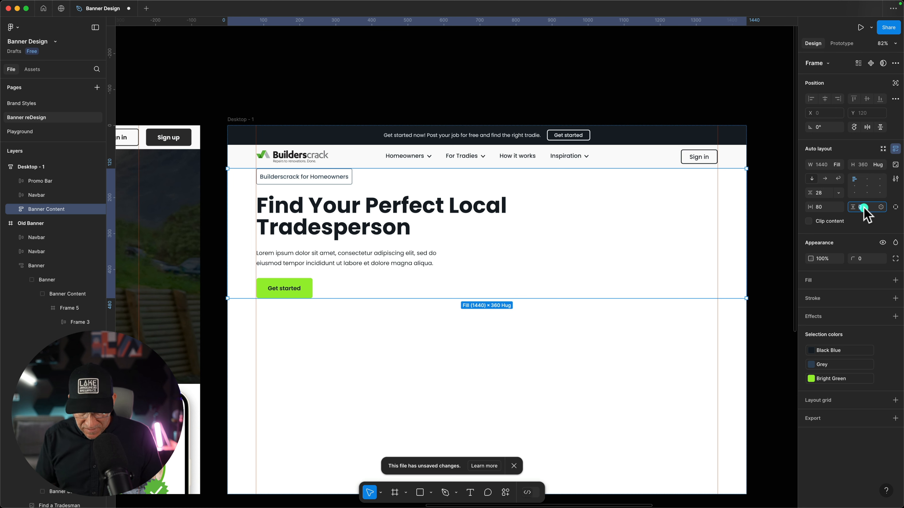
{"action": "key", "text": "Return"}
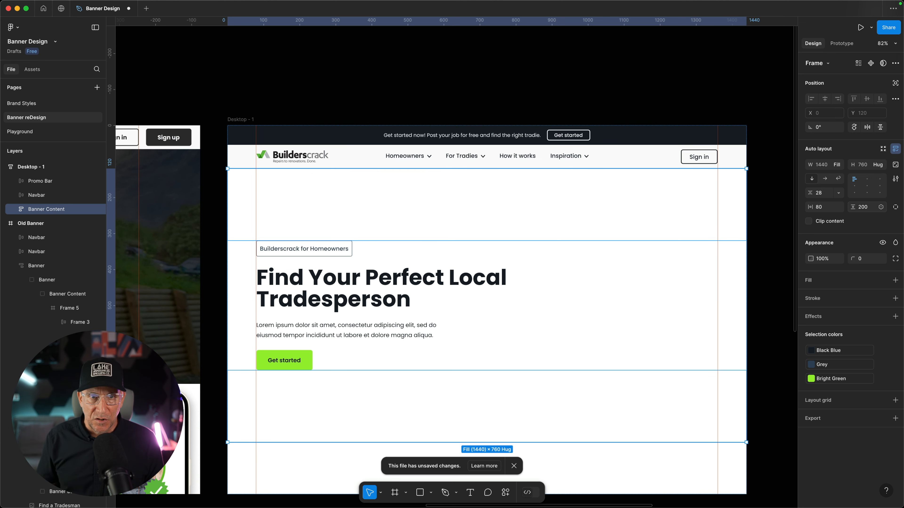
Rename the Banner Content layer in Desktop - 1 to "Banner" and its badge frame to "Subheader".
{"action": "double_click", "coordinate": [66, 209]}
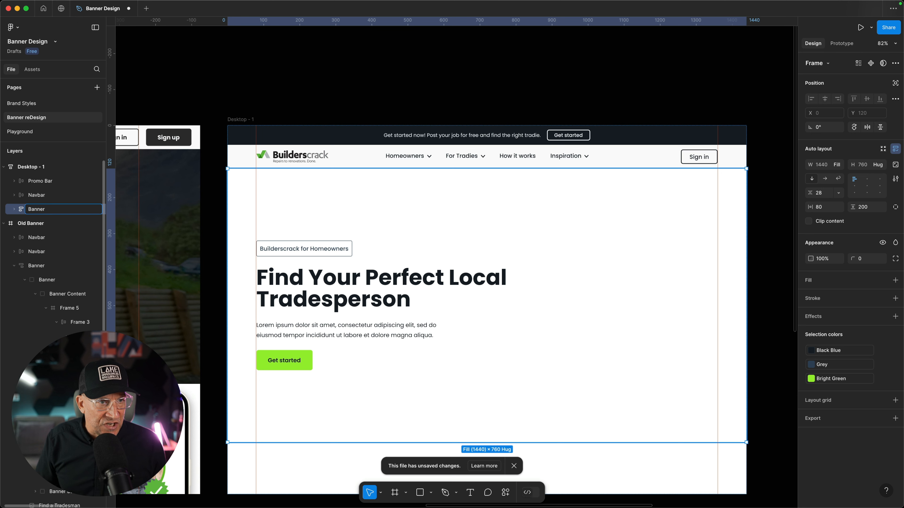
{"action": "key", "text": "Return"}
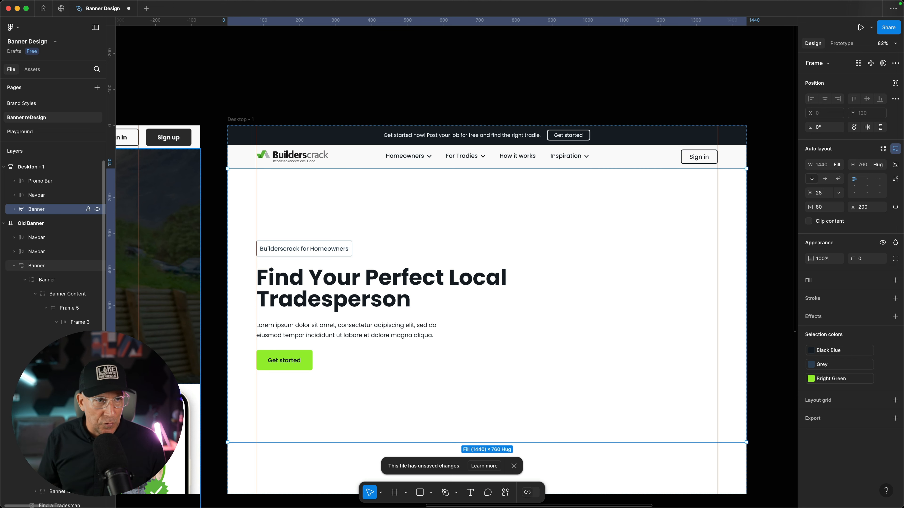
{"action": "left_click", "coordinate": [14, 209]}
Fill the Banner frame in Desktop - 1 with the White library color.
{"action": "left_click", "coordinate": [882, 280]}
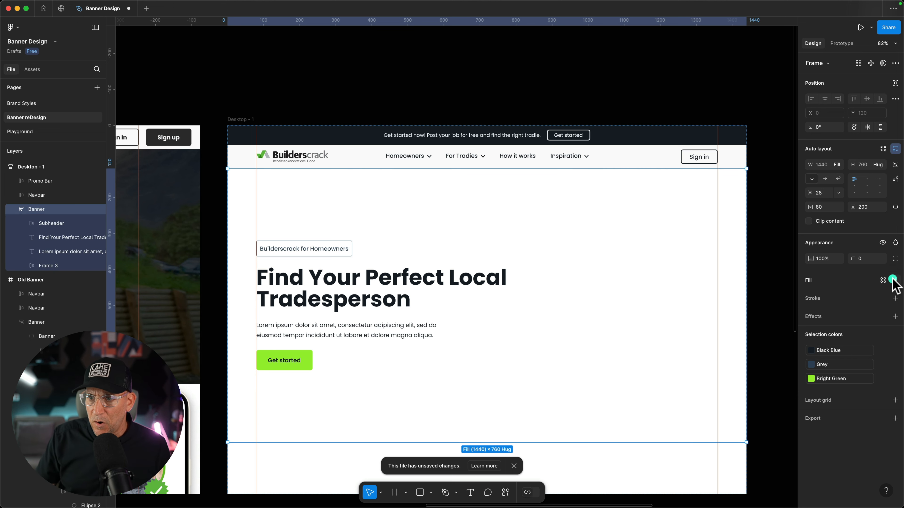
{"action": "left_click", "coordinate": [810, 297]}
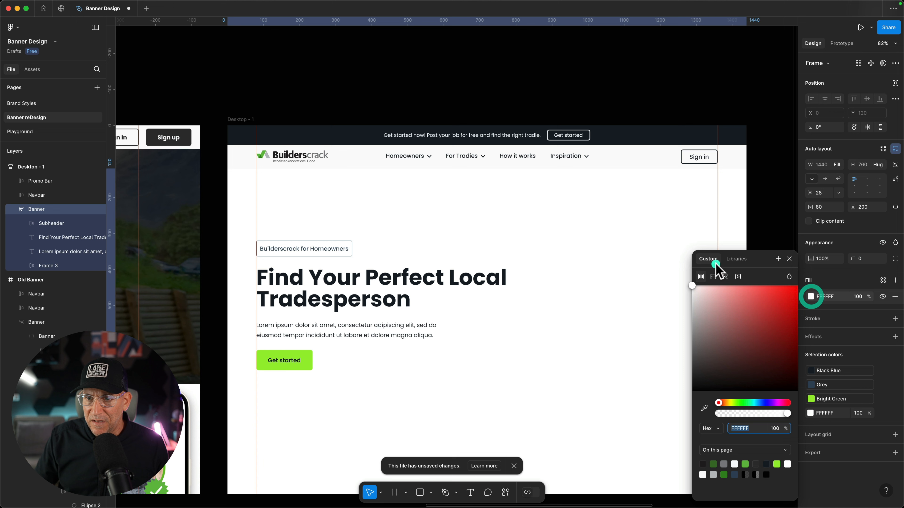
{"action": "left_click", "coordinate": [734, 261]}
{"action": "left_click", "coordinate": [721, 354]}
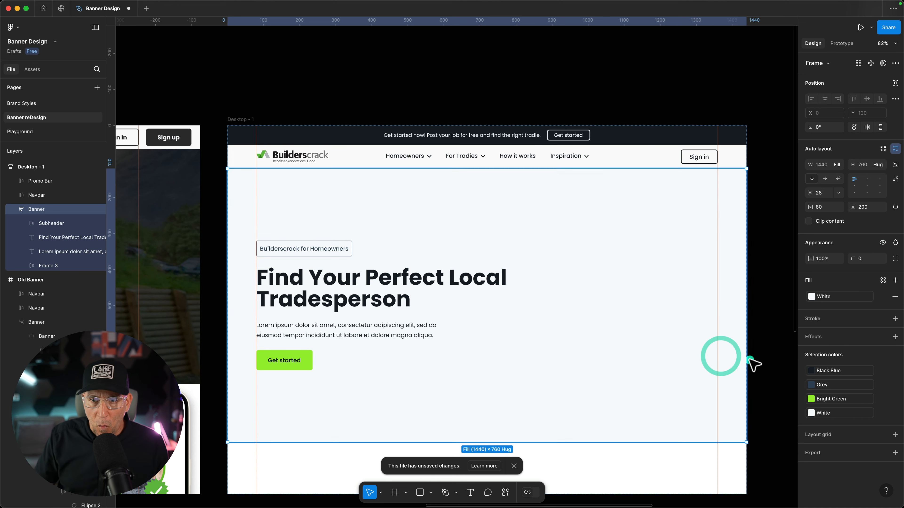
Add a second White fill above the Banner's first one, detach its color style, and set its opacity to 75%.
{"action": "left_click", "coordinate": [895, 280]}
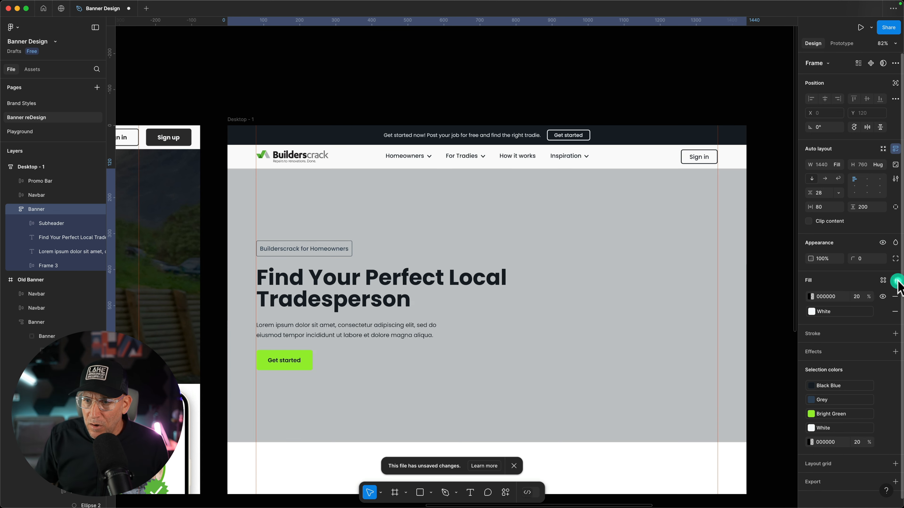
{"action": "left_click", "coordinate": [810, 297]}
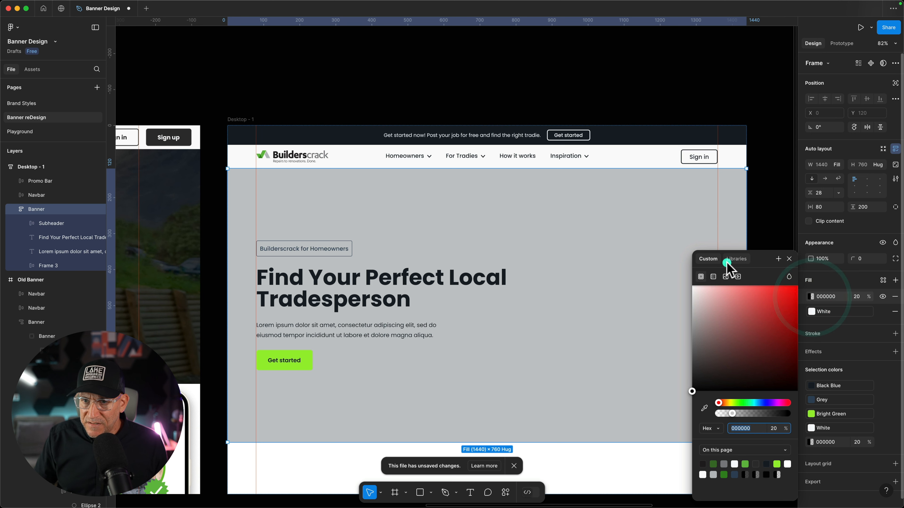
{"action": "left_click", "coordinate": [735, 259]}
{"action": "left_click", "coordinate": [721, 354]}
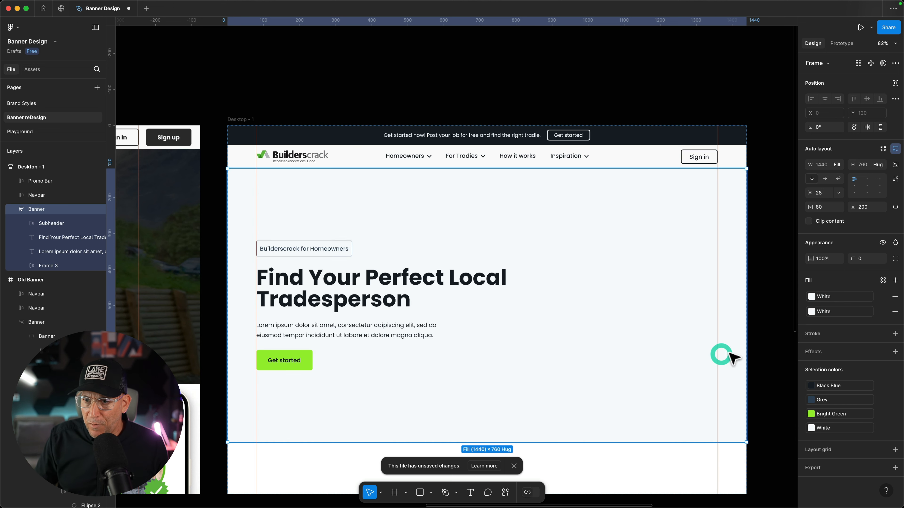
{"action": "left_click", "coordinate": [883, 296]}
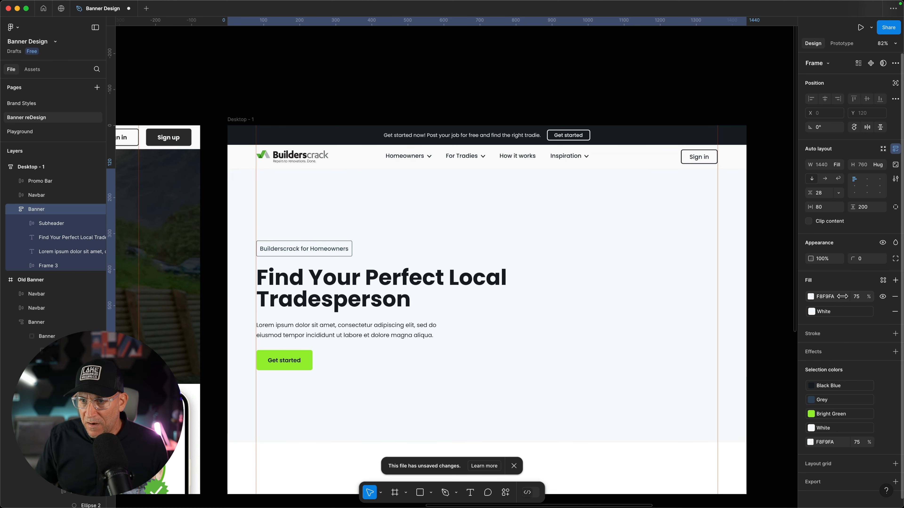
Detach the Banner's lower White fill and turn it into an image fill with the photo of the family playing on the lawn.
{"action": "left_click", "coordinate": [831, 312]}
{"action": "left_click", "coordinate": [881, 311]}
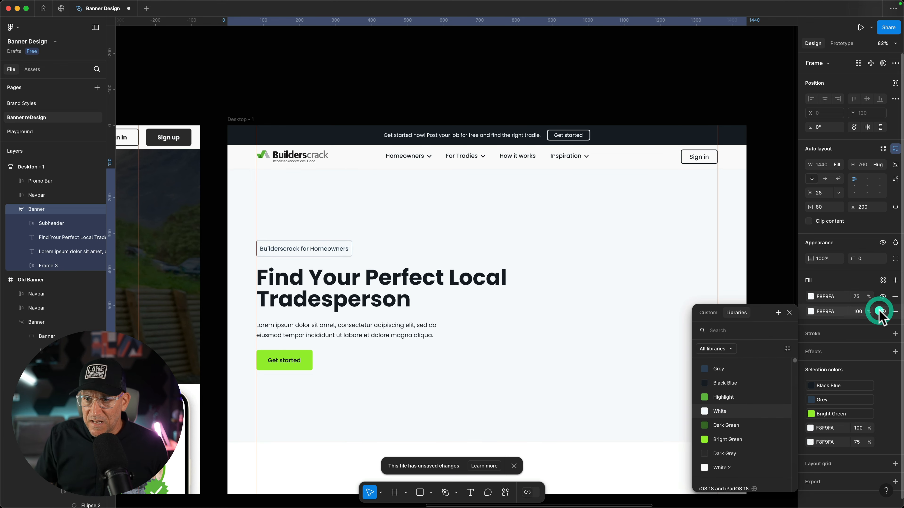
{"action": "left_click", "coordinate": [809, 311]}
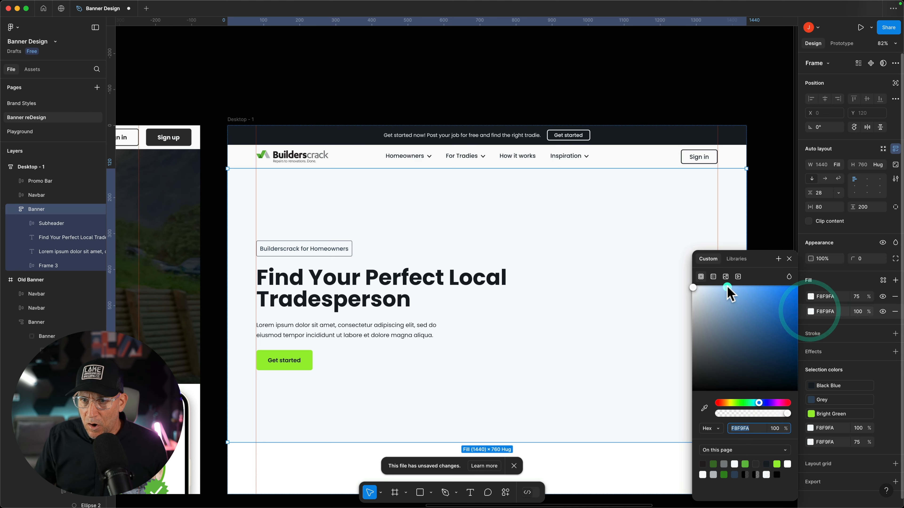
{"action": "left_click", "coordinate": [725, 277]}
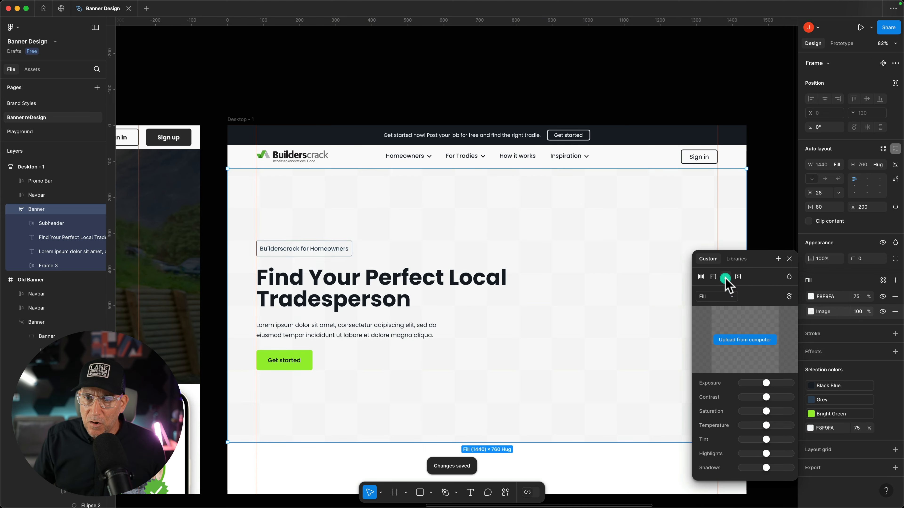
{"action": "left_click", "coordinate": [728, 339]}
{"action": "left_click", "coordinate": [603, 340]}
{"action": "left_click", "coordinate": [767, 292]}
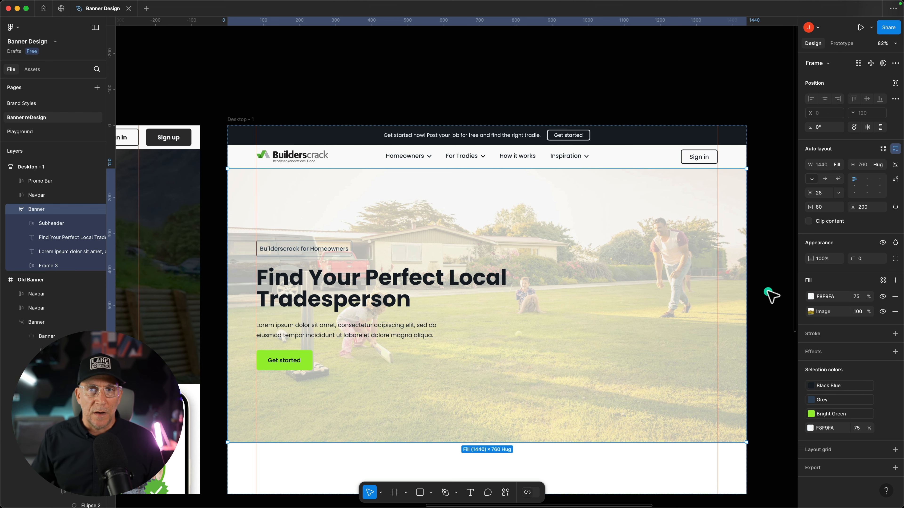
Remove the fill from the Navbar in Desktop - 1, leaving it without a stroke.
{"action": "scroll", "coordinate": [512, 233], "scroll_direction": "up", "scroll_amount": 3}
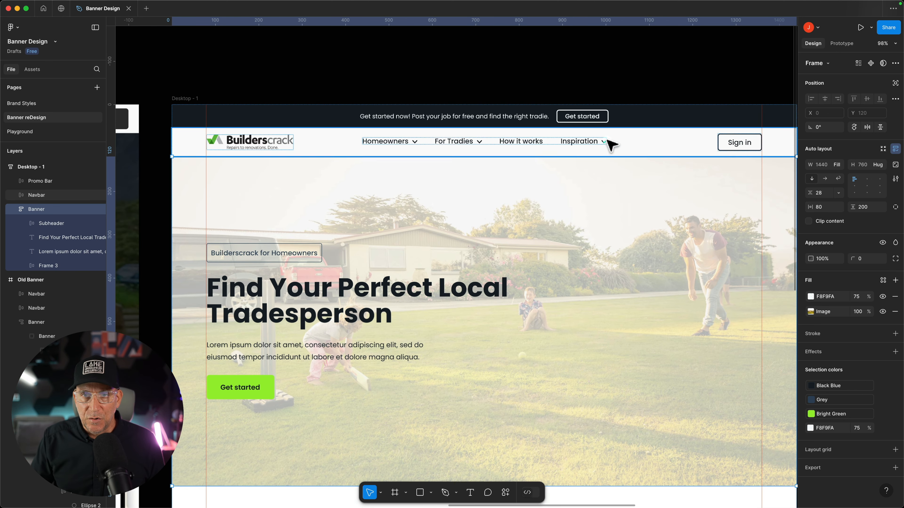
{"action": "left_click", "coordinate": [632, 151]}
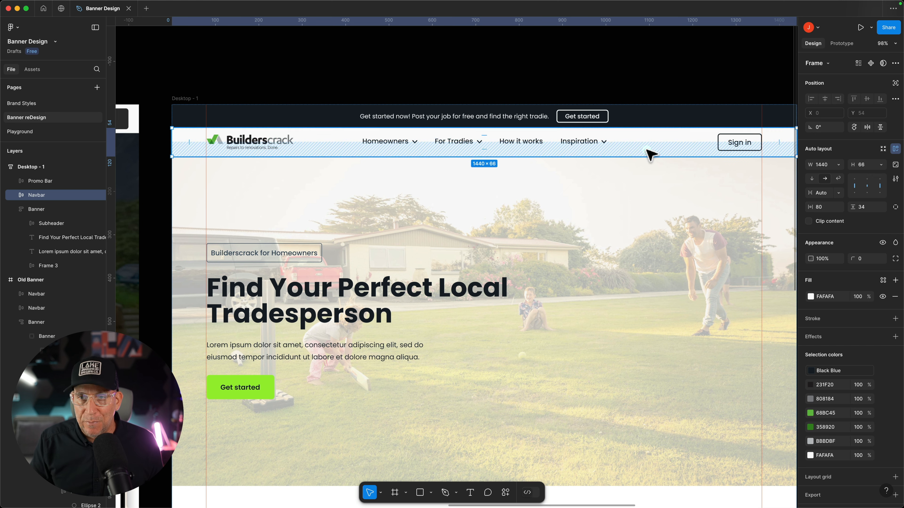
{"action": "left_click", "coordinate": [658, 134]}
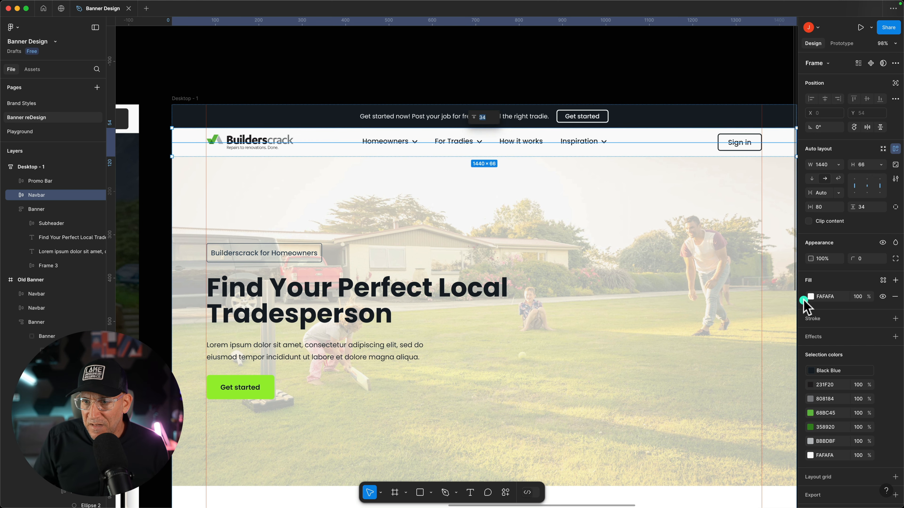
{"action": "left_click", "coordinate": [695, 151]}
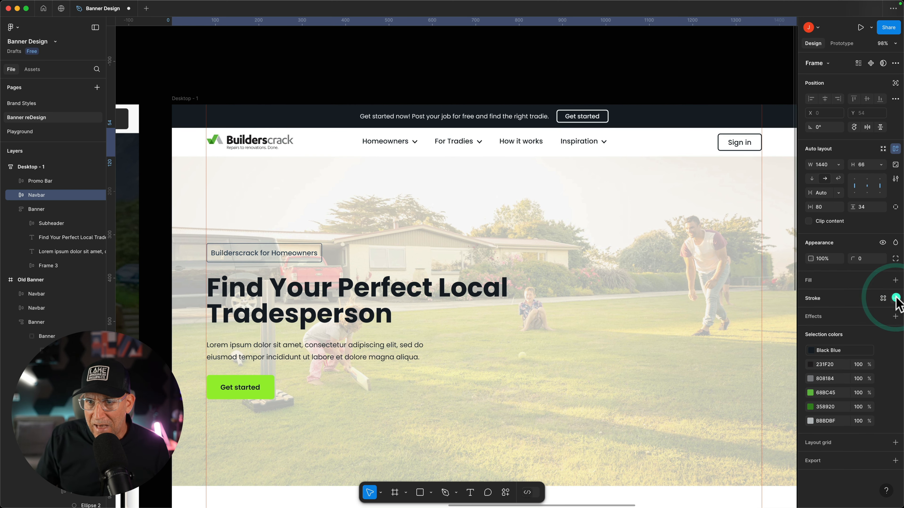
{"action": "left_click", "coordinate": [894, 298]}
{"action": "left_click", "coordinate": [876, 93]}
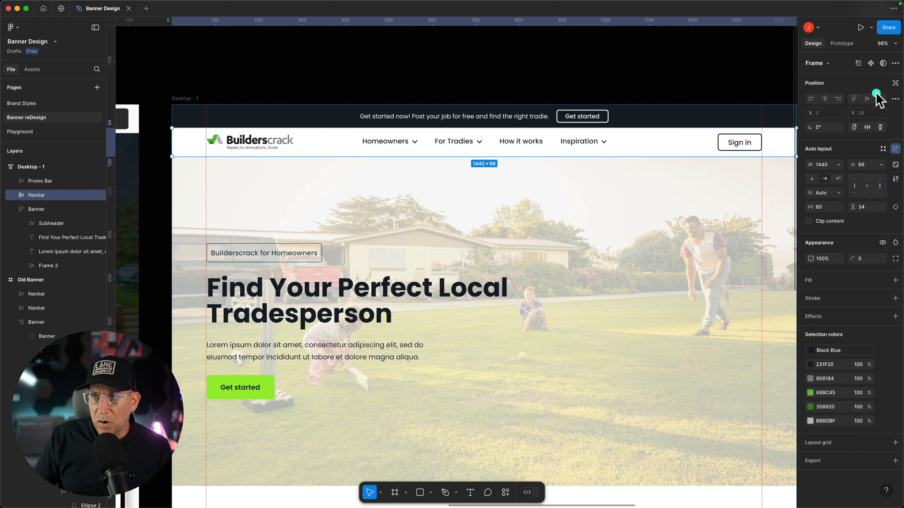
Make the Navbar ignore auto layout so it overlays the top of the Banner at X 0, Y 54, and collapse the Banner layer.
{"action": "left_click", "coordinate": [895, 83]}
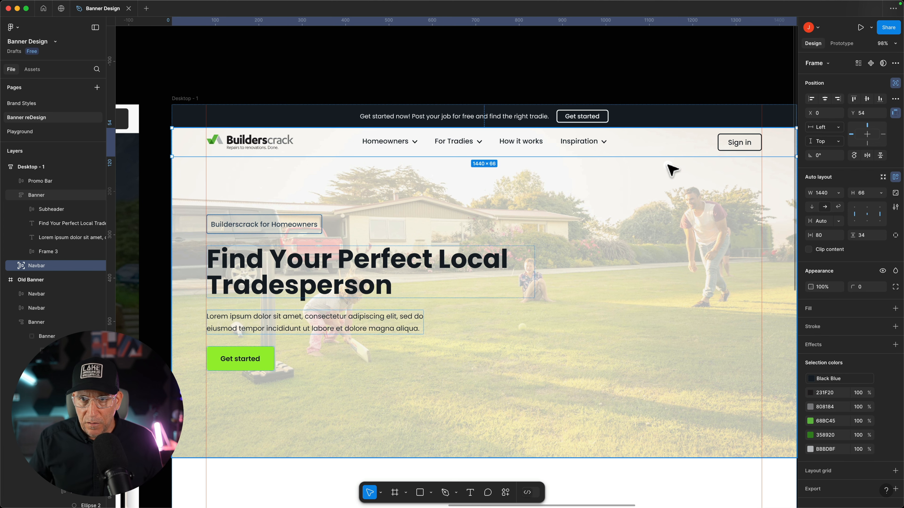
{"action": "left_click_drag", "start_coordinate": [671, 147], "coordinate": [669, 249]}
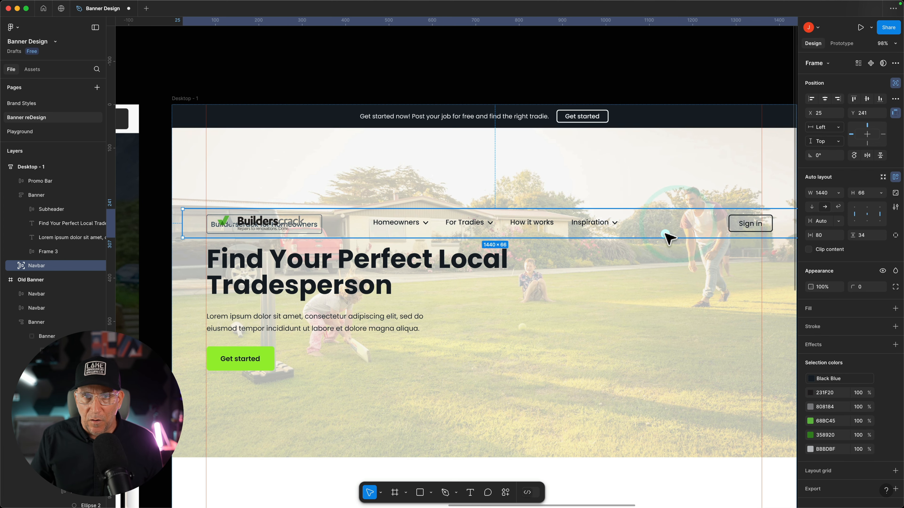
{"action": "key", "text": "super+z"}
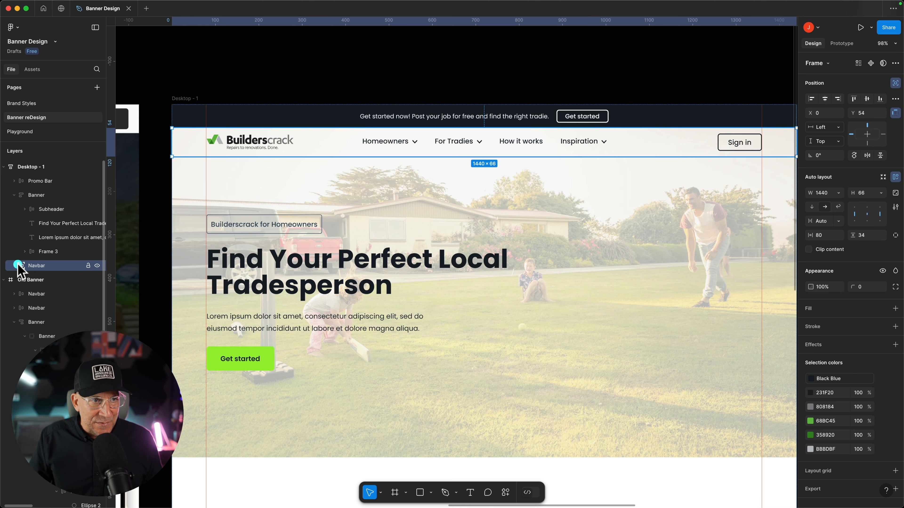
{"action": "left_click", "coordinate": [14, 195]}
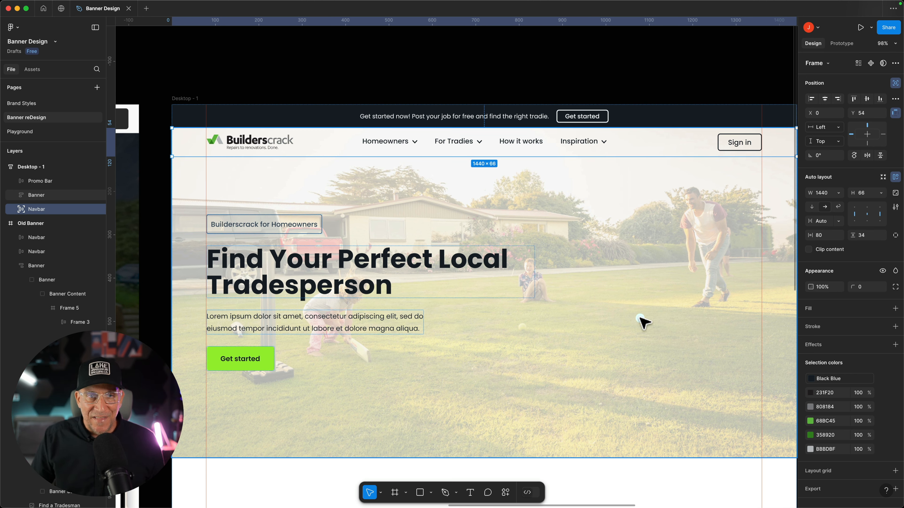
{"action": "left_click", "coordinate": [680, 145]}
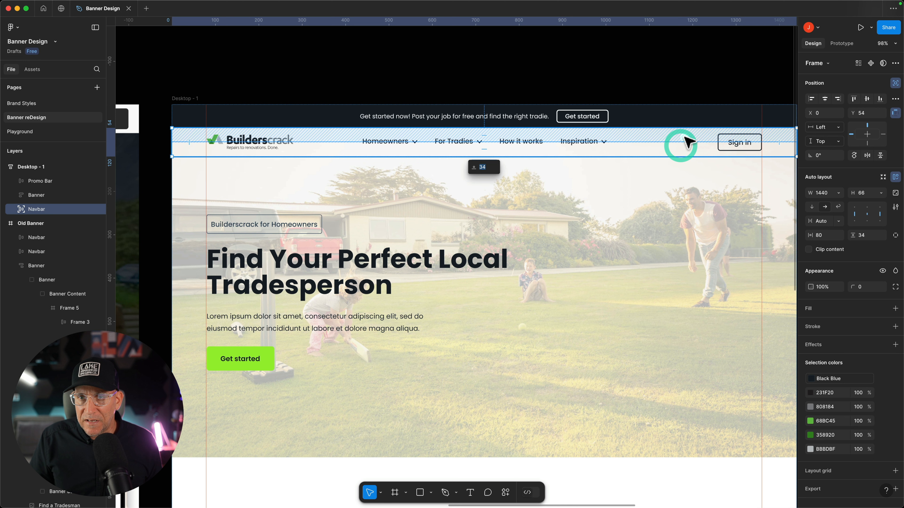
{"action": "left_click", "coordinate": [694, 151]}
{"action": "left_click", "coordinate": [620, 148]}
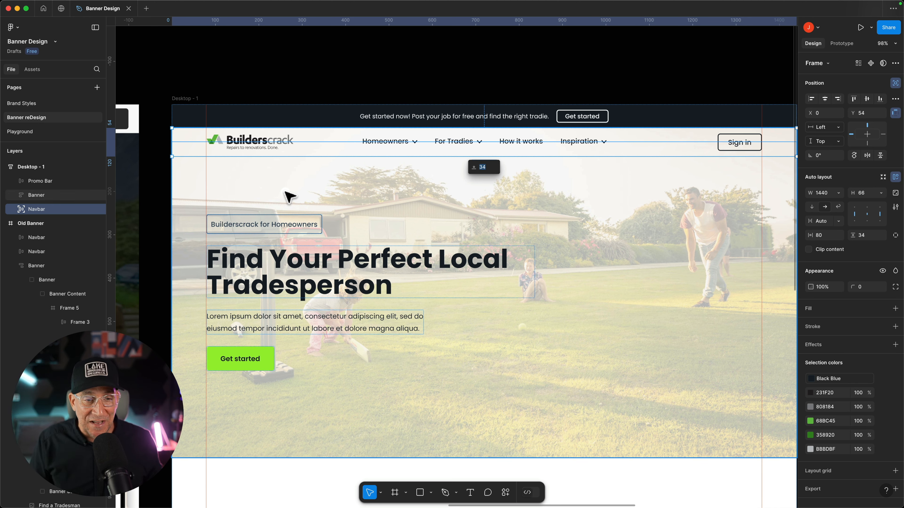
Switch the Banner frame in Desktop - 1 to individual padding and set its bottom padding to 134.
{"action": "left_click", "coordinate": [457, 419]}
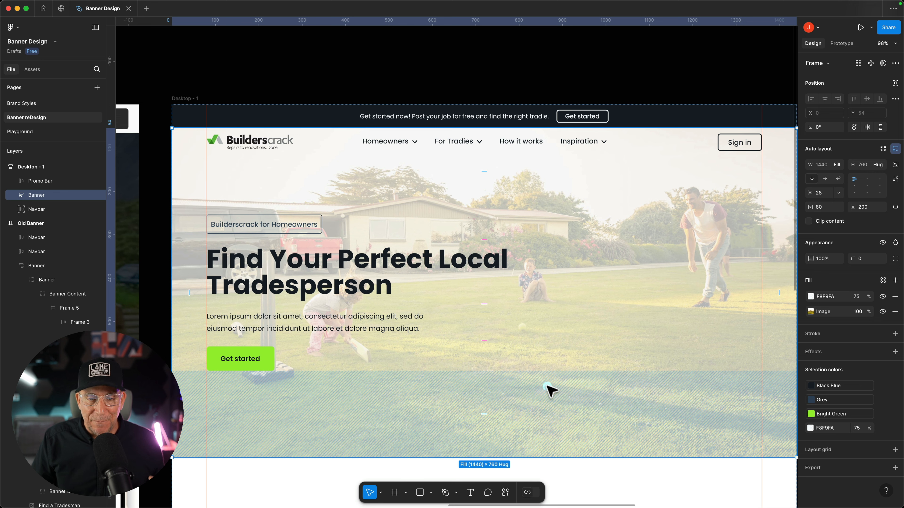
{"action": "left_click", "coordinate": [539, 237]}
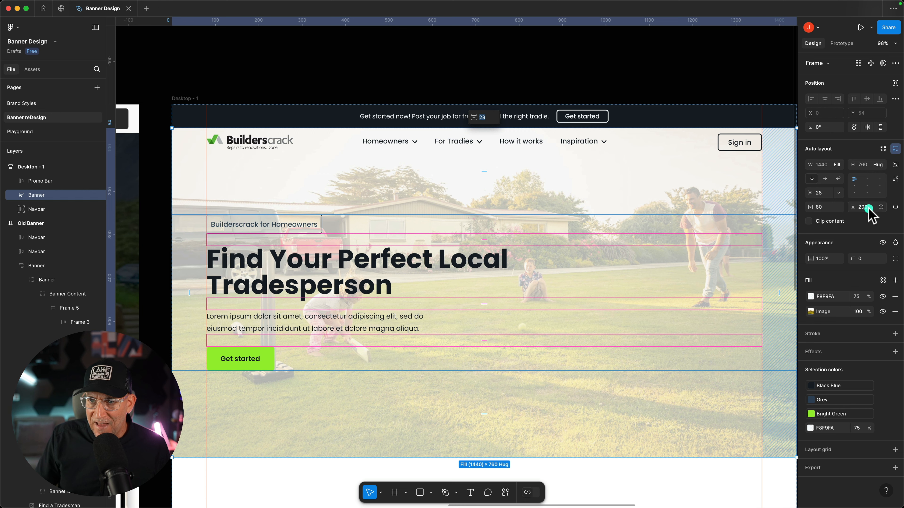
{"action": "left_click", "coordinate": [895, 207]}
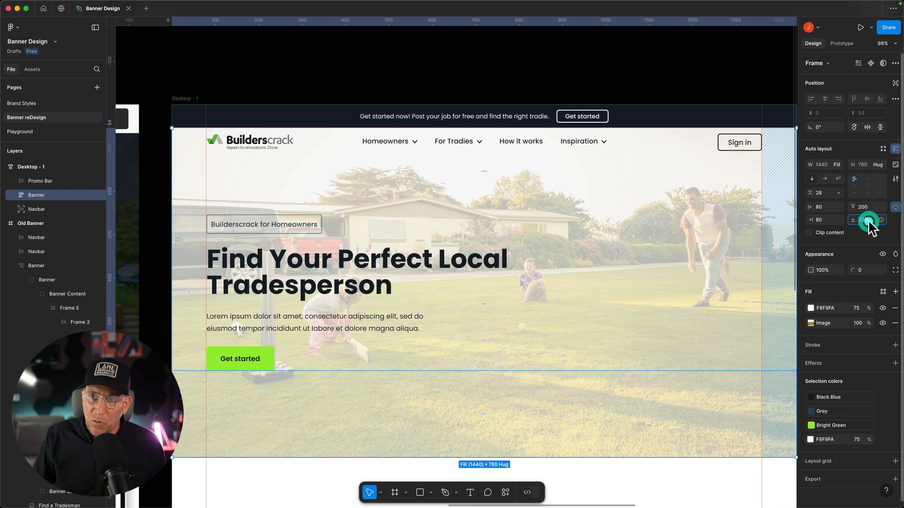
{"action": "left_click", "coordinate": [859, 217]}
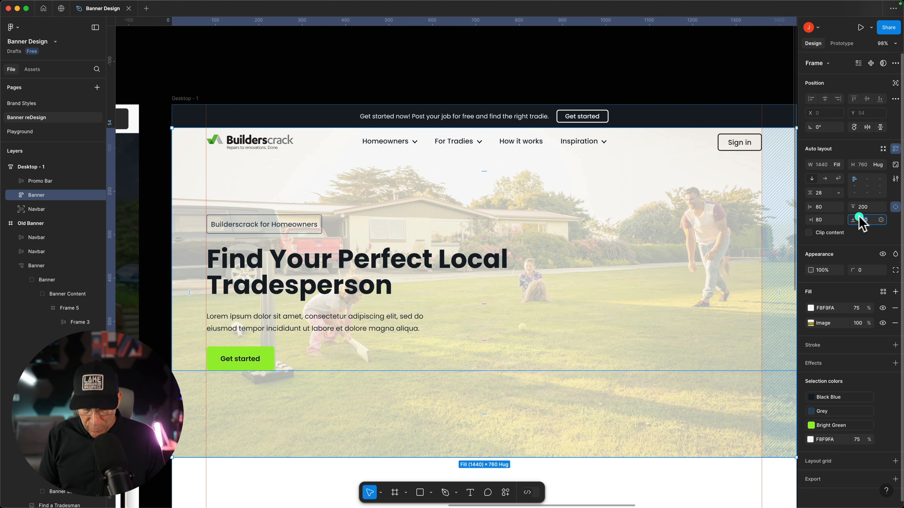
{"action": "type", "text": "134"}
{"action": "key", "text": "Return"}
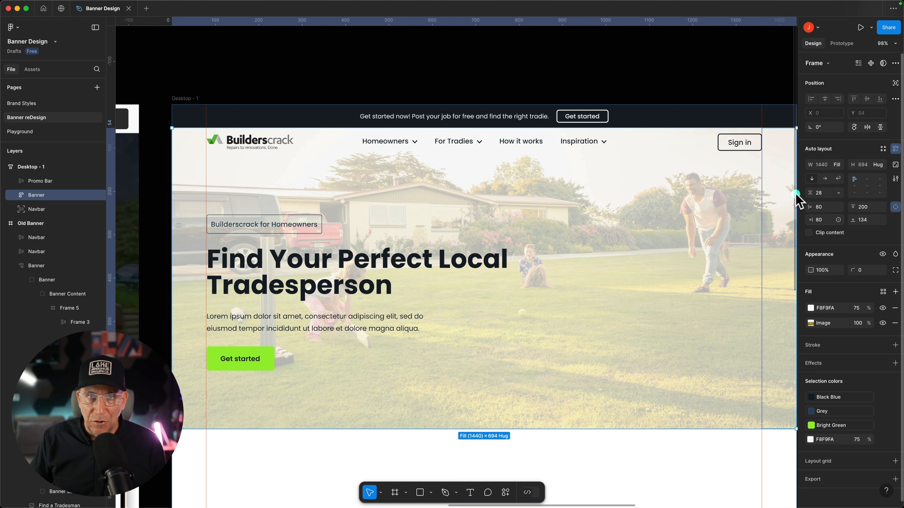
{"action": "left_click", "coordinate": [865, 245]}
{"action": "left_click", "coordinate": [519, 236]}
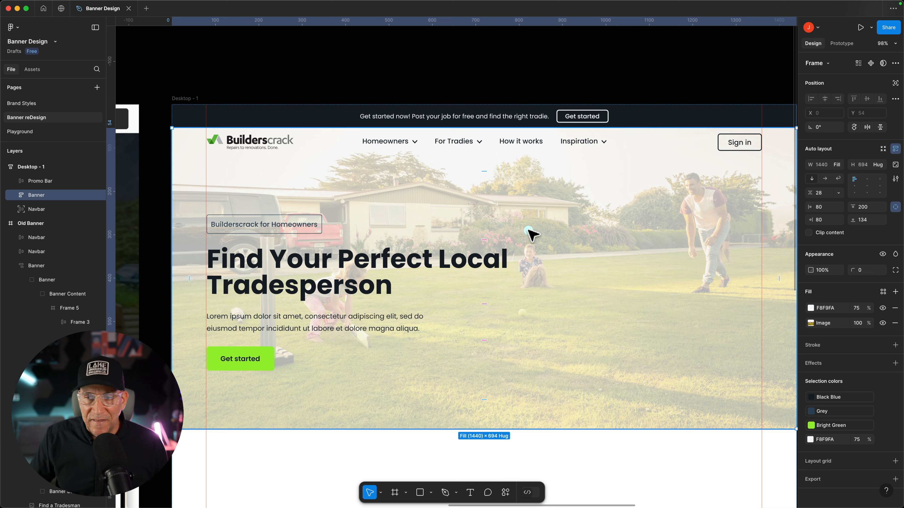
{"action": "left_click", "coordinate": [496, 236]}
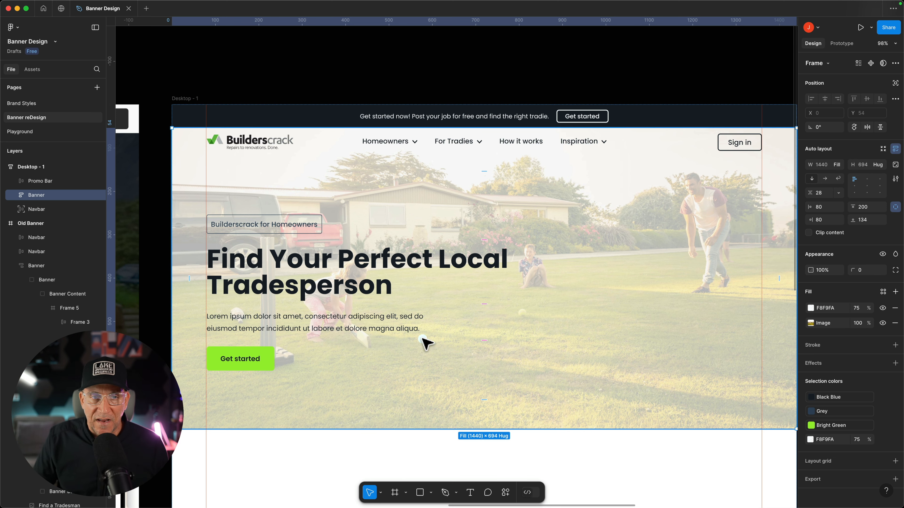
{"action": "left_click", "coordinate": [234, 257]}
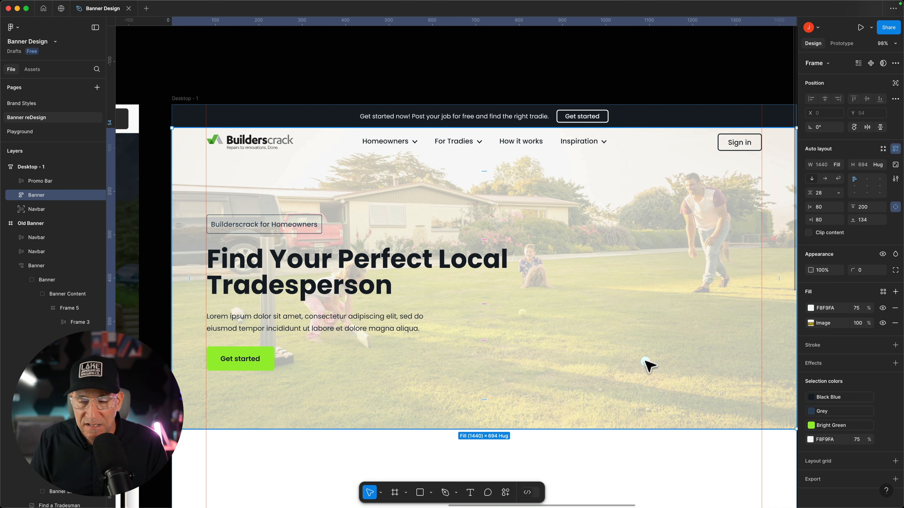
Convert the Banner's F8F9FA overlay fill to a linear gradient running across the photo from its left edge to near its right edge.
{"action": "left_click", "coordinate": [811, 308]}
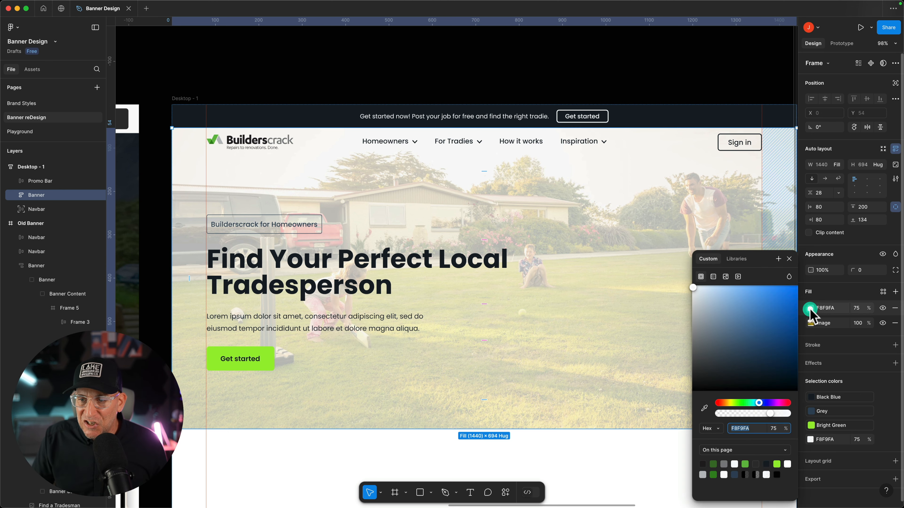
{"action": "left_click", "coordinate": [712, 276]}
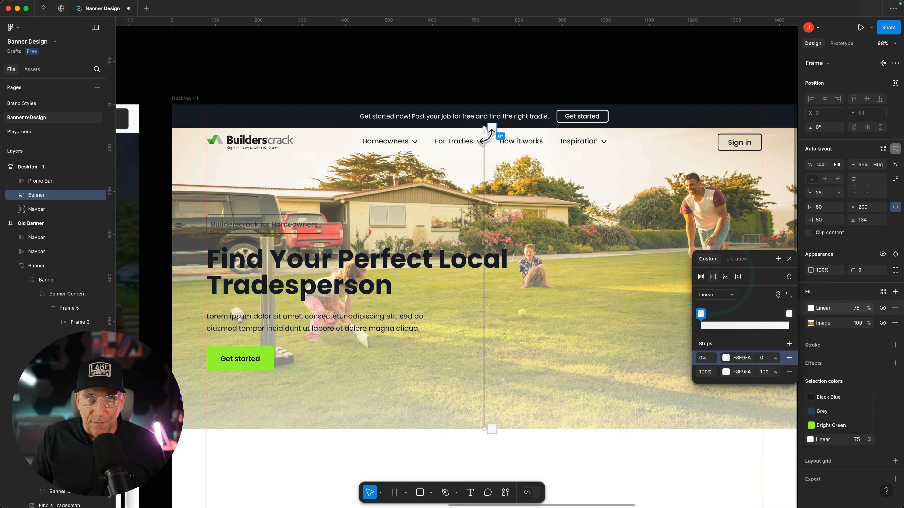
{"action": "left_click_drag", "start_coordinate": [484, 127], "coordinate": [175, 279]}
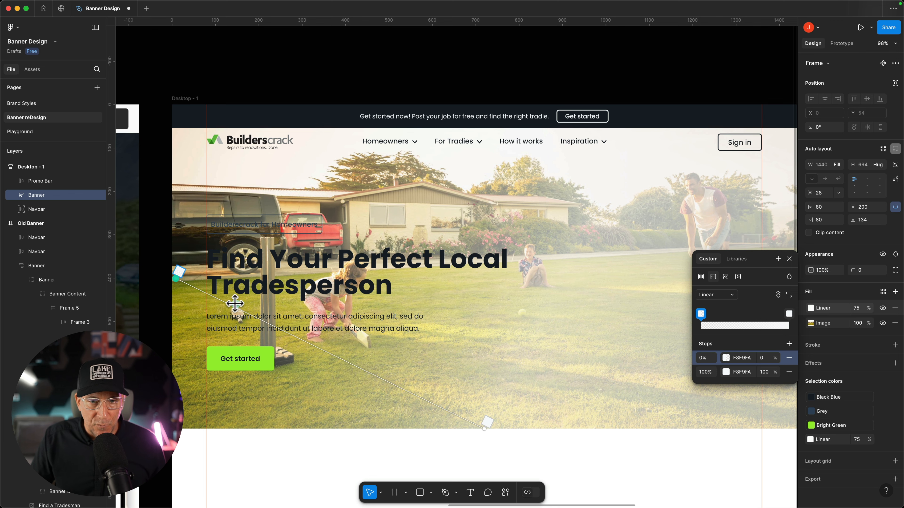
{"action": "left_click_drag", "start_coordinate": [483, 425], "coordinate": [598, 320]}
{"action": "left_click_drag", "start_coordinate": [661, 280], "coordinate": [752, 222]}
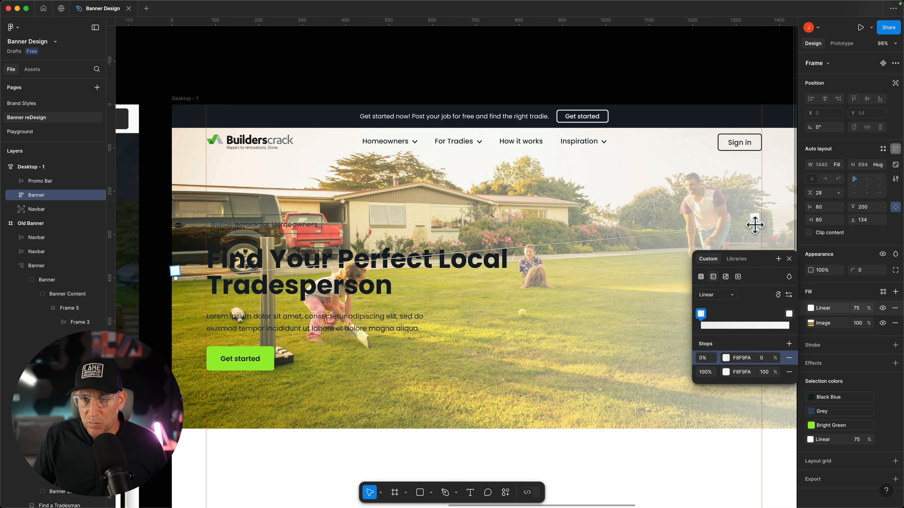
{"action": "scroll", "coordinate": [751, 216], "scroll_direction": "down", "scroll_amount": 3}
{"action": "scroll", "coordinate": [726, 217], "scroll_direction": "right", "scroll_amount": 5}
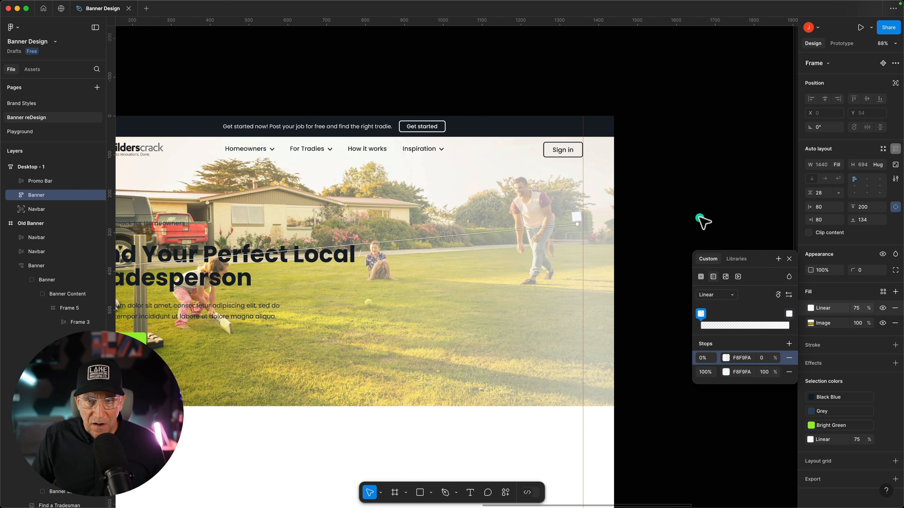
{"action": "scroll", "coordinate": [572, 259], "scroll_direction": "left", "scroll_amount": 3}
{"action": "left_click_drag", "start_coordinate": [683, 223], "coordinate": [710, 222]}
Apply the White library colour style to the gradient's 0% stop.
{"action": "left_click", "coordinate": [165, 265]}
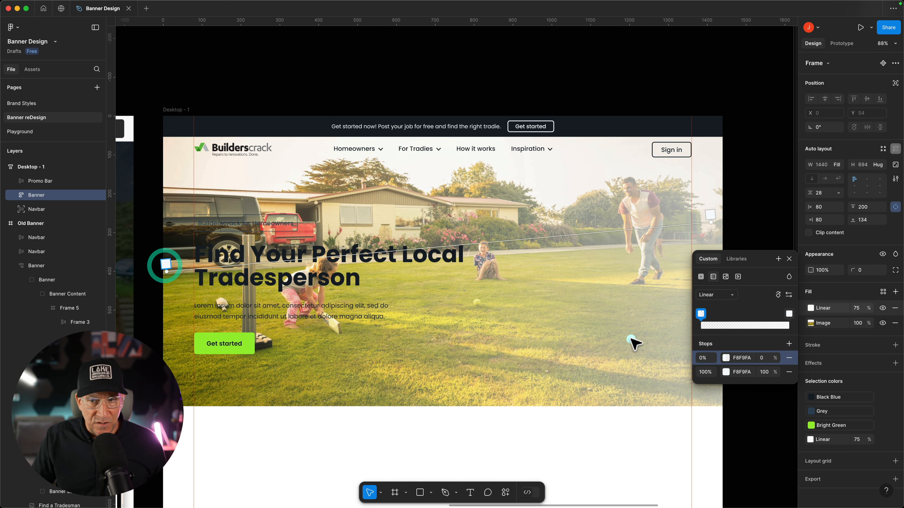
{"action": "left_click", "coordinate": [725, 357]}
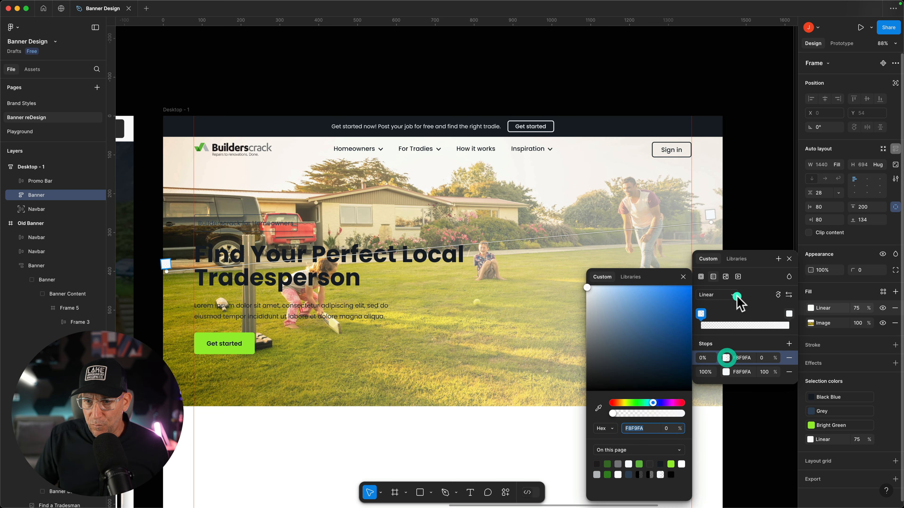
{"action": "left_click", "coordinate": [630, 277]}
{"action": "left_click", "coordinate": [615, 374]}
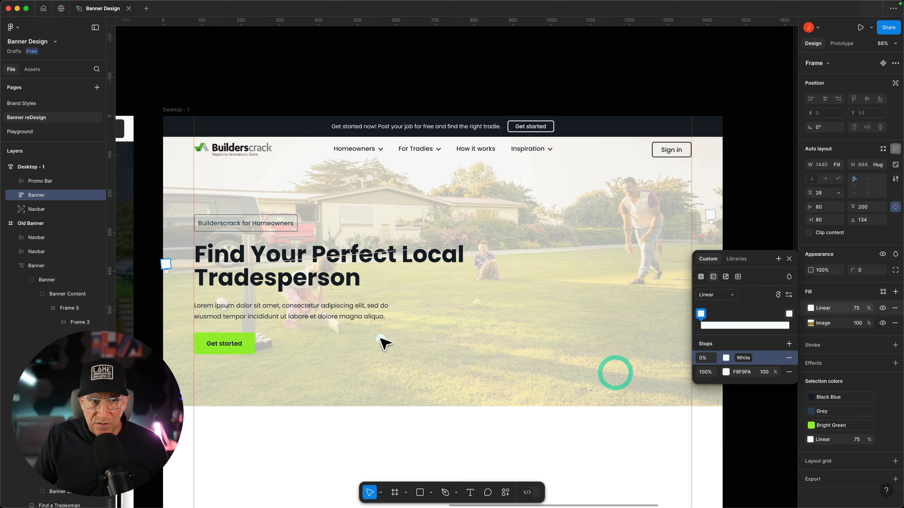
Set the opacity of the Banner's linear gradient fill to 100%.
{"action": "left_click", "coordinate": [862, 308]}
{"action": "left_click", "coordinate": [861, 308]}
{"action": "type", "text": "100"}
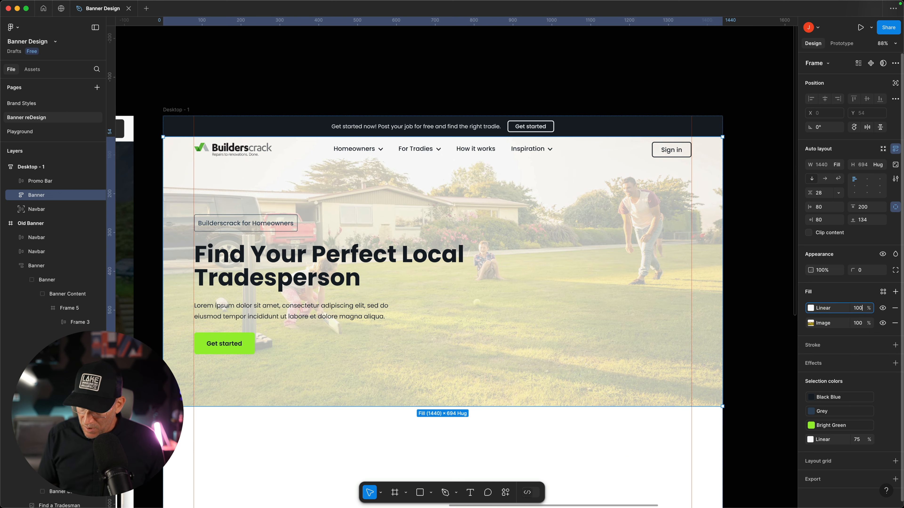
{"action": "key", "text": "Return"}
Reduce the gradient's 100% F8F9FA stop to 50% opacity.
{"action": "left_click", "coordinate": [812, 308]}
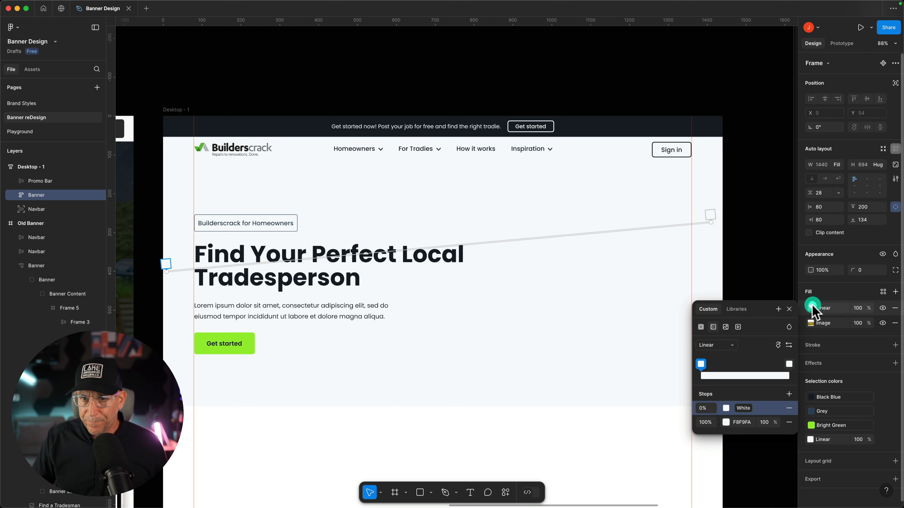
{"action": "left_click", "coordinate": [711, 215]}
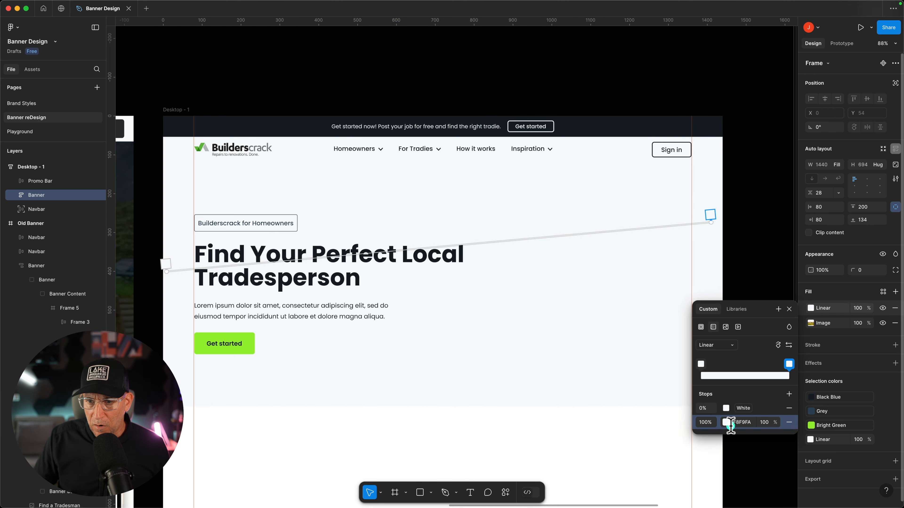
{"action": "left_click", "coordinate": [726, 423]}
{"action": "left_click", "coordinate": [655, 431]}
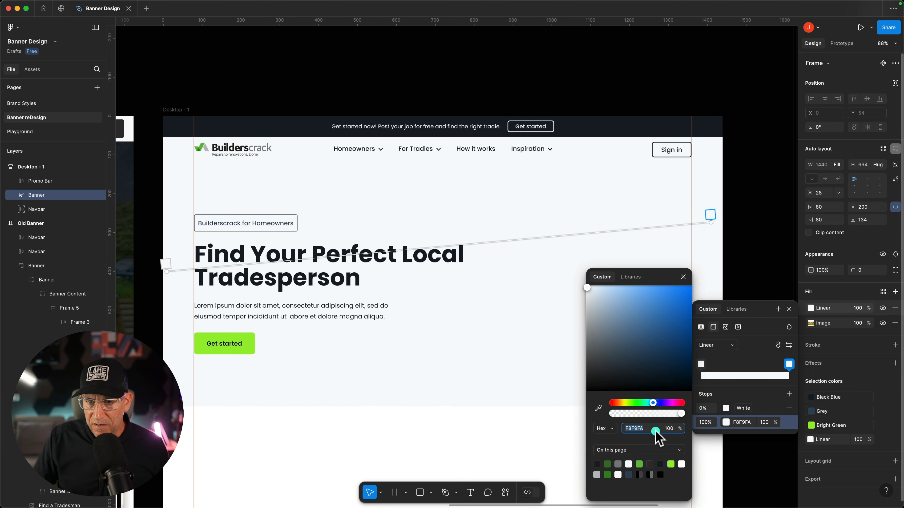
{"action": "left_click", "coordinate": [635, 277]}
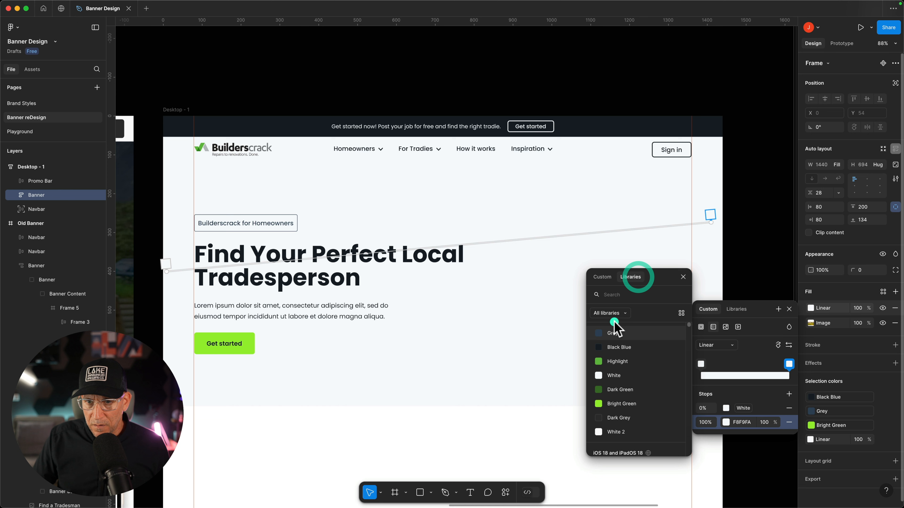
{"action": "left_click", "coordinate": [614, 372]}
{"action": "left_click", "coordinate": [777, 423]}
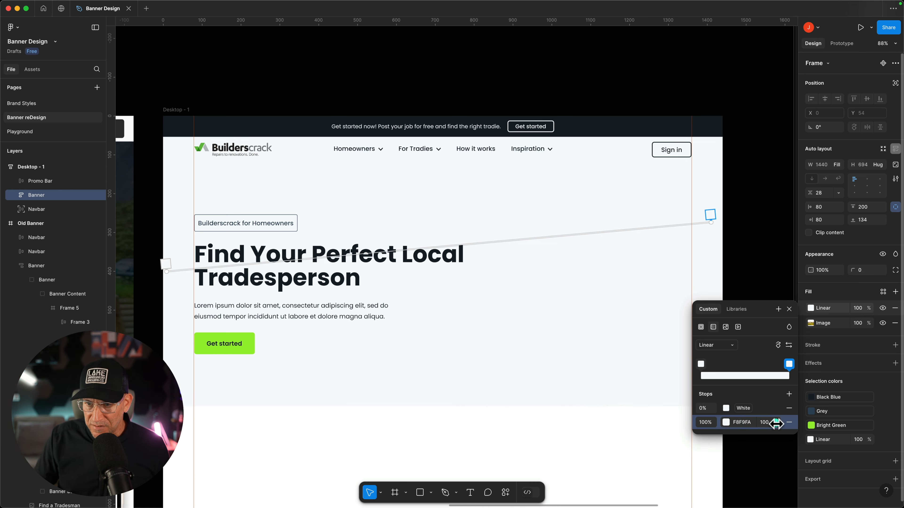
{"action": "left_click_drag", "start_coordinate": [775, 423], "coordinate": [726, 422]}
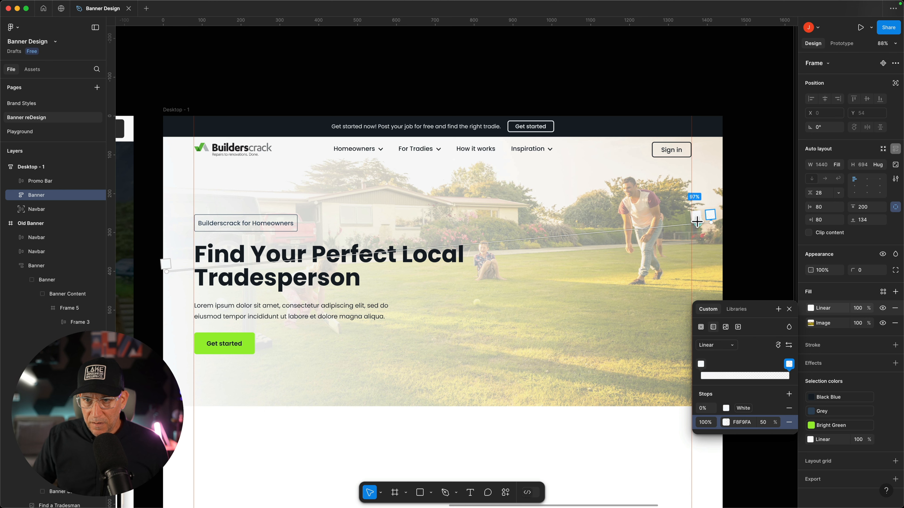
Angle the gradient downward from above the heading to the Banner's right edge at mid-height, and finish editing the fill.
{"action": "left_click_drag", "start_coordinate": [710, 223], "coordinate": [716, 277]}
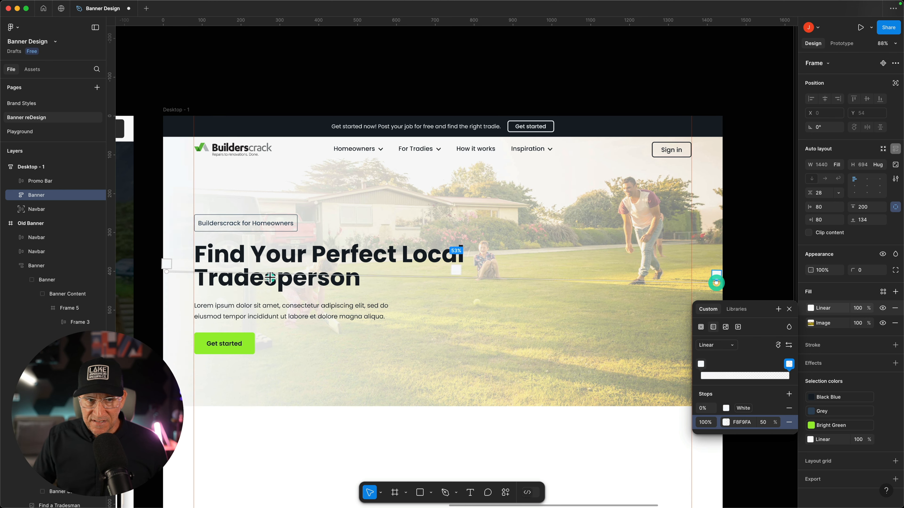
{"action": "left_click_drag", "start_coordinate": [164, 270], "coordinate": [313, 205]}
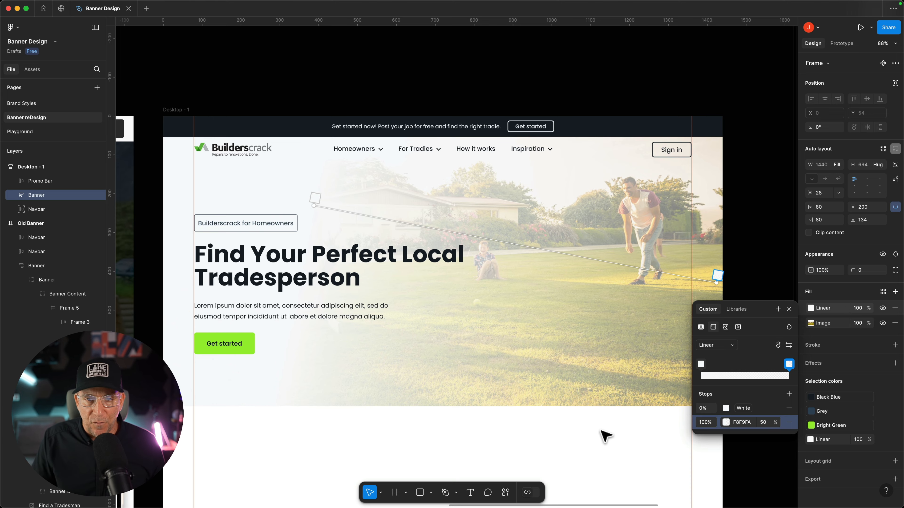
{"action": "scroll", "coordinate": [605, 436], "scroll_direction": "down", "scroll_amount": 2}
{"action": "scroll", "coordinate": [620, 441], "scroll_direction": "down", "scroll_amount": 2}
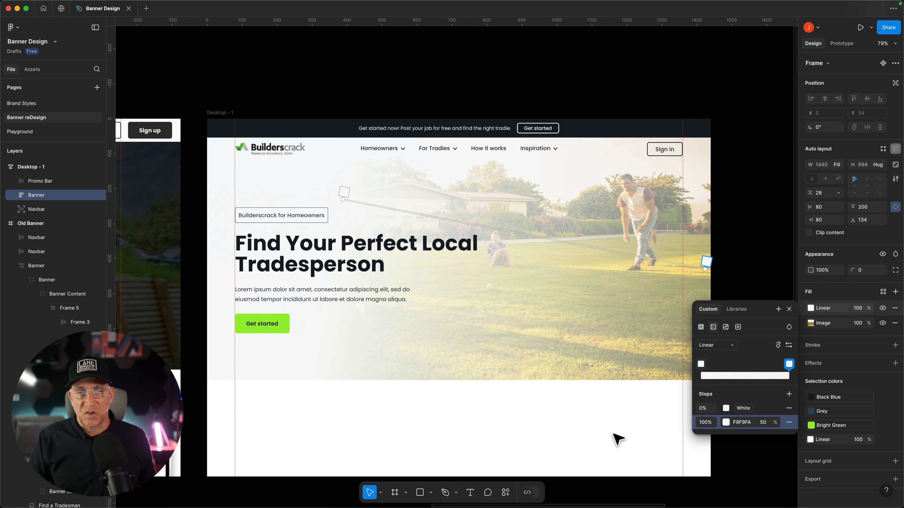
{"action": "left_click", "coordinate": [613, 433]}
{"action": "scroll", "coordinate": [658, 412], "scroll_direction": "right", "scroll_amount": 6}
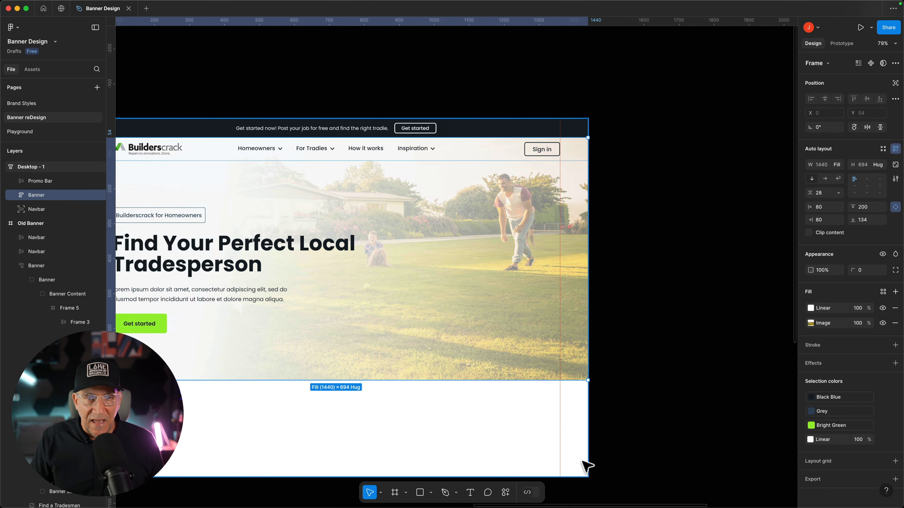
{"action": "scroll", "coordinate": [454, 424], "scroll_direction": "left", "scroll_amount": 3}
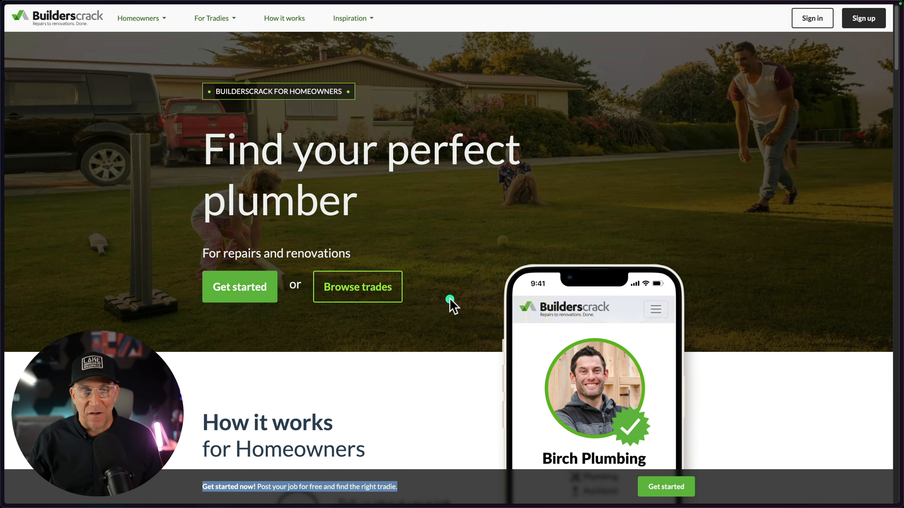
Examine the live Builderscrack homepage's trust statistics, especially the average job rating and genuine reviews, and return to the Figma design.
{"action": "scroll", "coordinate": [452, 305], "scroll_direction": "down", "scroll_amount": 10}
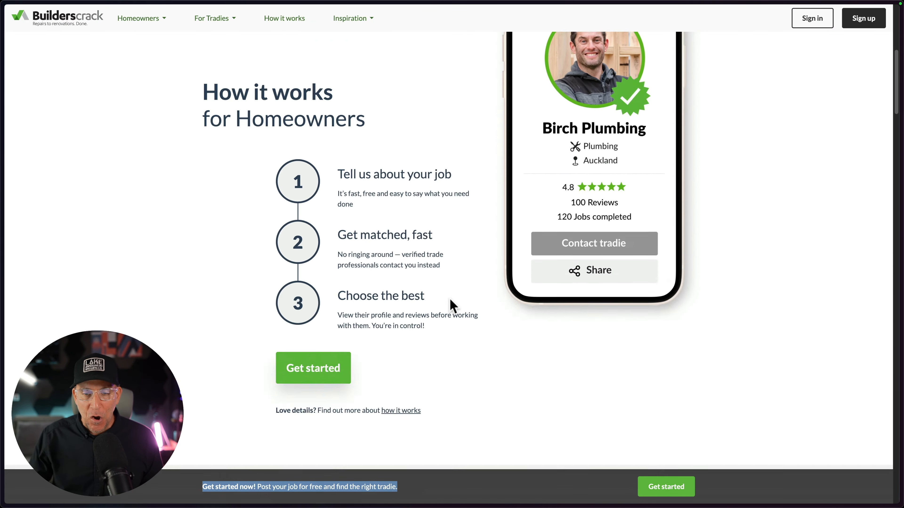
{"action": "scroll", "coordinate": [448, 298], "scroll_direction": "down", "scroll_amount": 6}
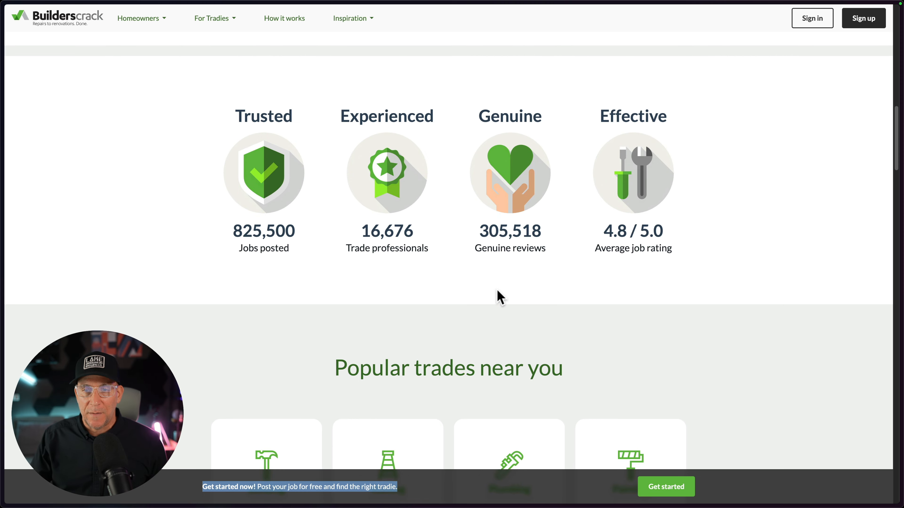
{"action": "left_click_drag", "start_coordinate": [605, 235], "coordinate": [659, 232]}
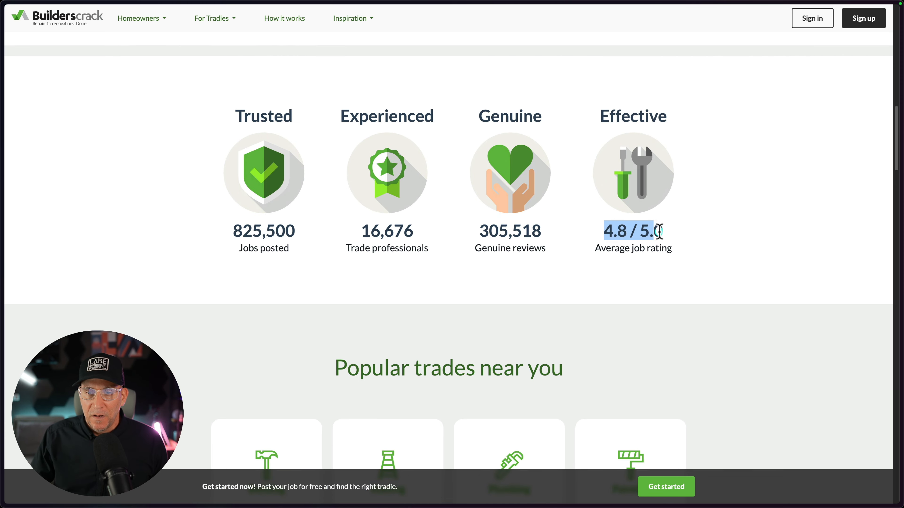
{"action": "left_click_drag", "start_coordinate": [544, 235], "coordinate": [485, 231]}
{"action": "left_click", "coordinate": [480, 230]}
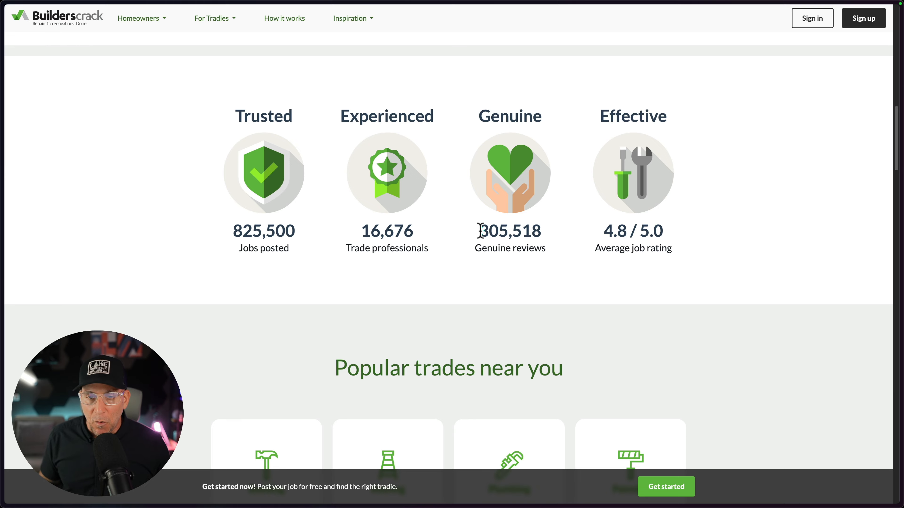
{"action": "key", "text": "ctrl+Right"}
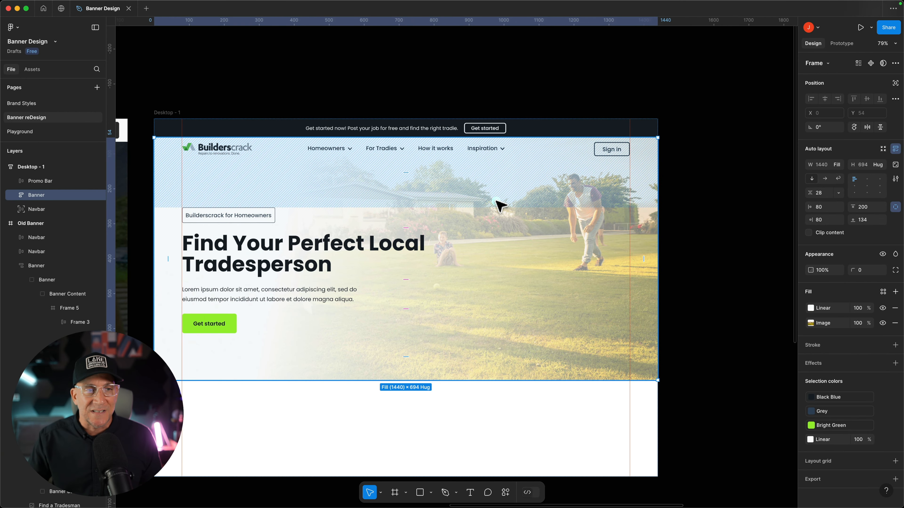
Draw a 60 × 60 circle on the empty canvas to the right of the Desktop - 1 frame.
{"action": "scroll", "coordinate": [497, 204], "scroll_direction": "down", "scroll_amount": 2}
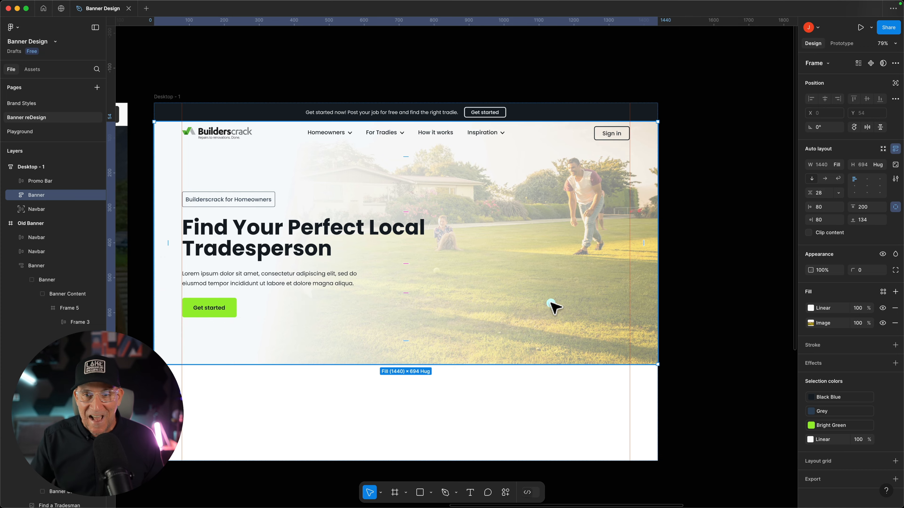
{"action": "scroll", "coordinate": [530, 308], "scroll_direction": "right", "scroll_amount": 10}
{"action": "scroll", "coordinate": [530, 308], "scroll_direction": "up", "scroll_amount": 5, "text": "ctrl"}
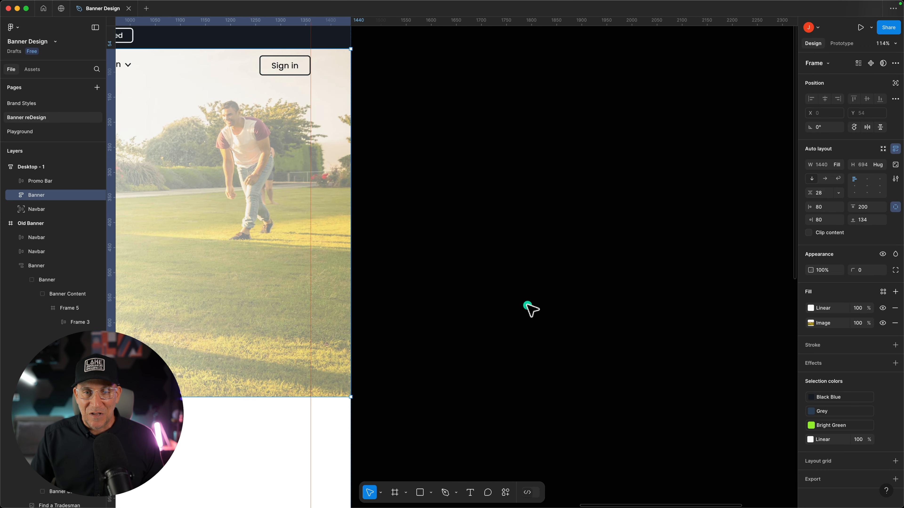
{"action": "key", "text": "o"}
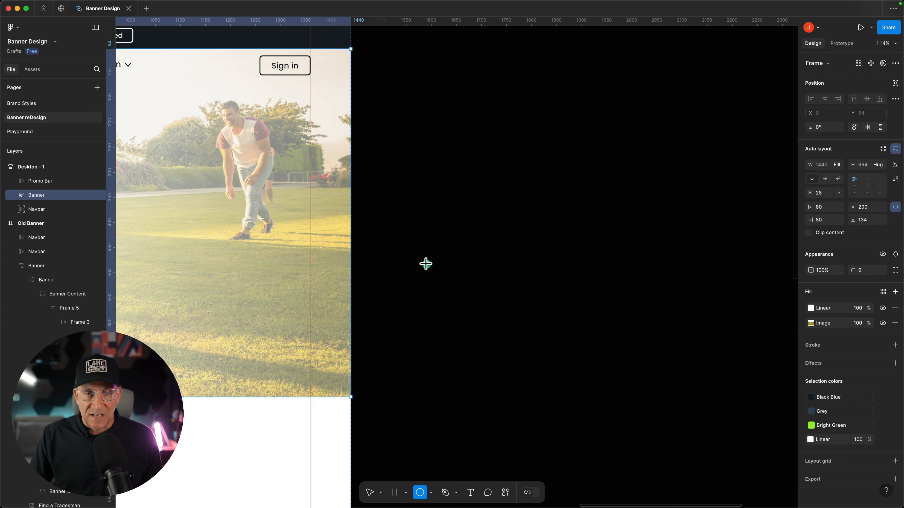
{"action": "left_click_drag", "start_coordinate": [425, 264], "coordinate": [456, 277]}
Search the Unsplash plugin for "profile" and fill the circle with the photo of the smiling woman in a red top.
{"action": "right_click", "coordinate": [441, 285]}
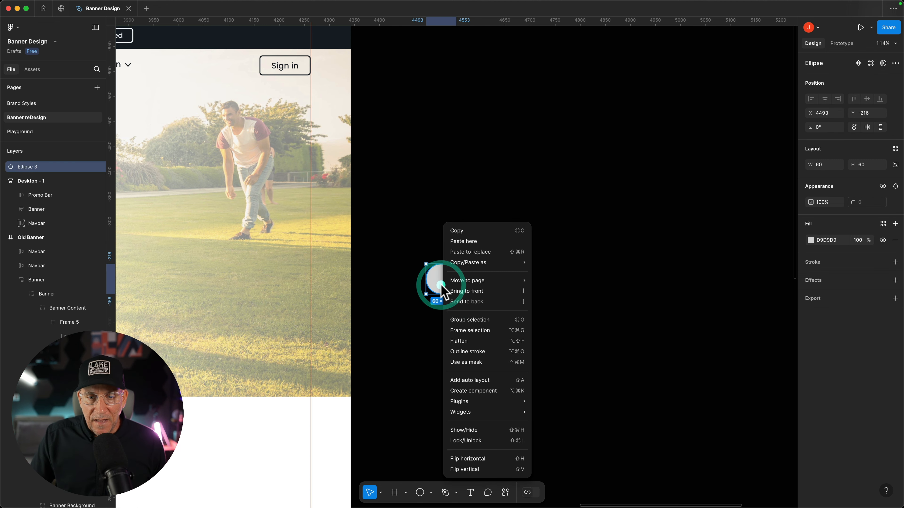
{"action": "mouse_move", "coordinate": [490, 401]}
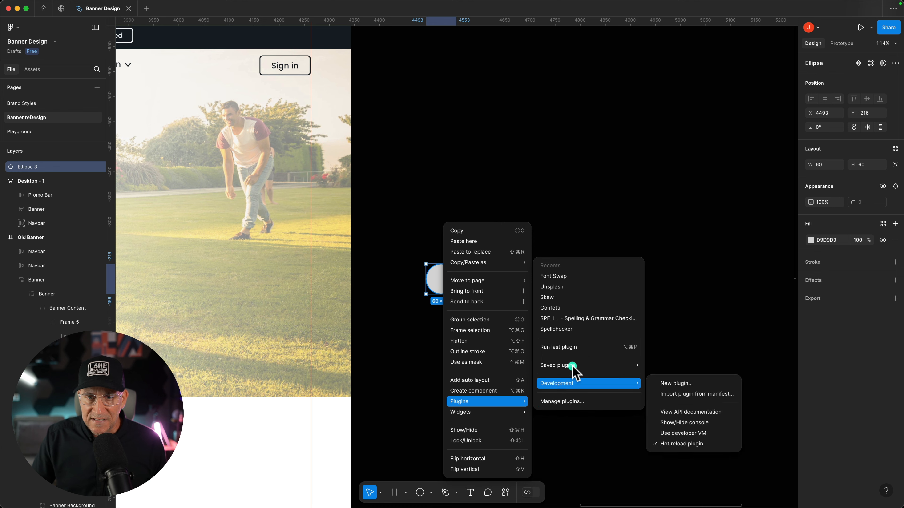
{"action": "left_click", "coordinate": [554, 286]}
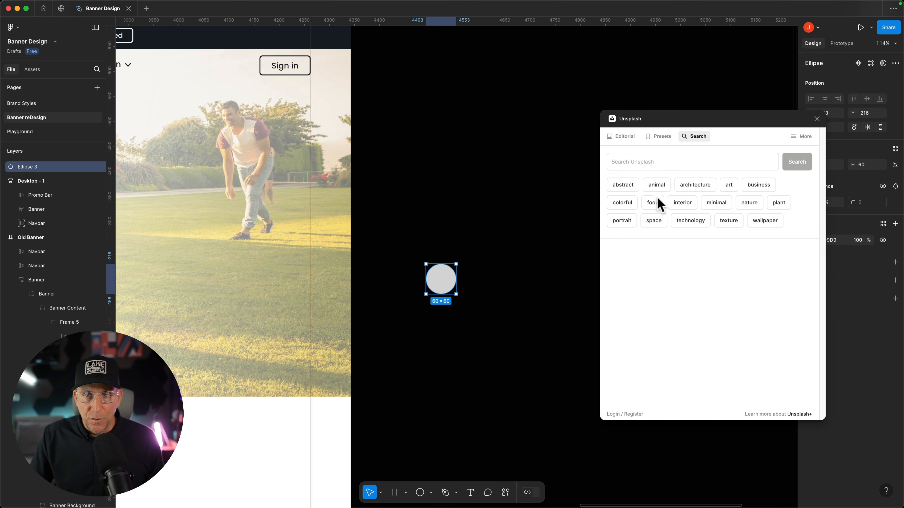
{"action": "left_click", "coordinate": [620, 165]}
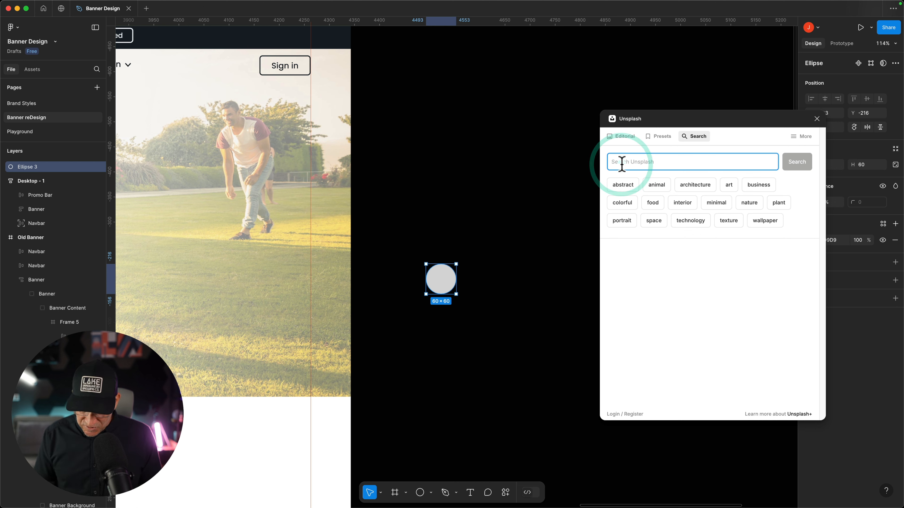
{"action": "type", "text": "profile"}
{"action": "key", "text": "Return"}
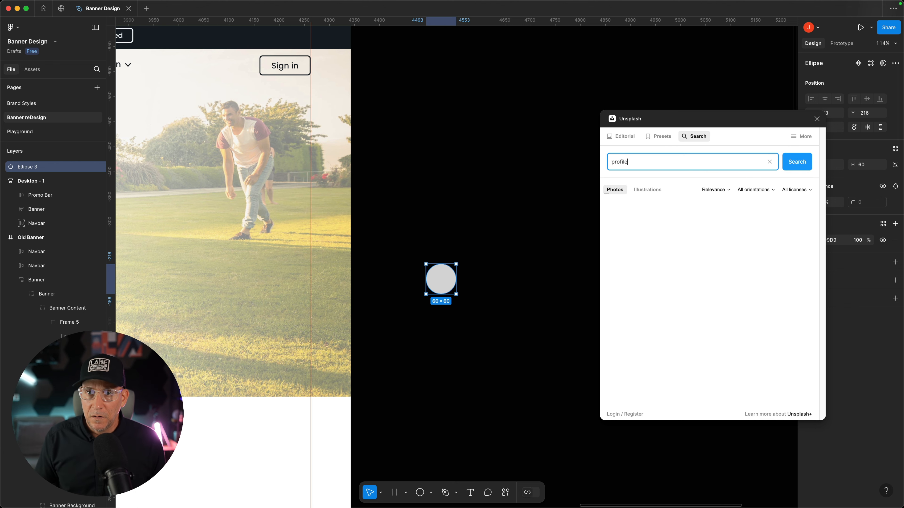
{"action": "scroll", "coordinate": [777, 314], "scroll_direction": "down", "scroll_amount": 1}
{"action": "left_click_drag", "start_coordinate": [777, 312], "coordinate": [461, 283]}
Duplicate the photo circle at 30 px offsets to make a horizontal row of five overlapping avatars.
{"action": "key", "text": "ctrl+d"}
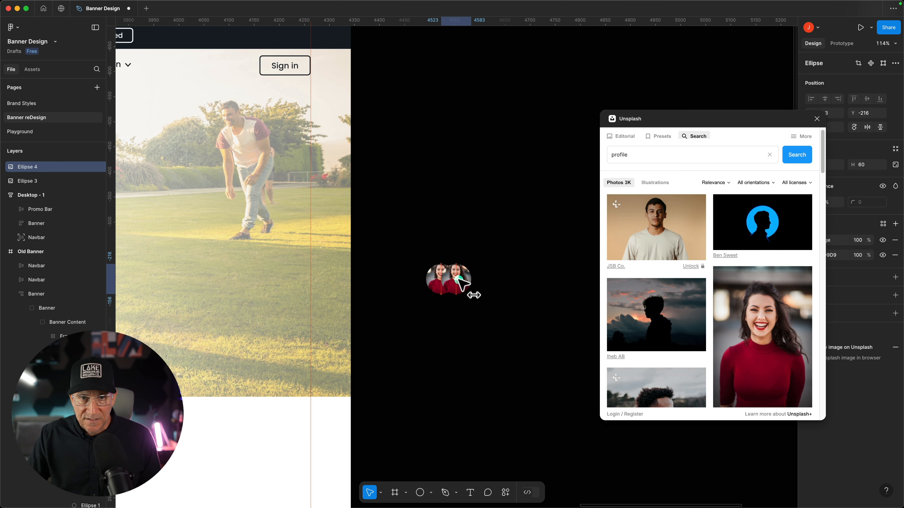
{"action": "key", "text": "super+d"}
{"action": "key", "text": "super+d"}
{"action": "key", "text": "super+d"}
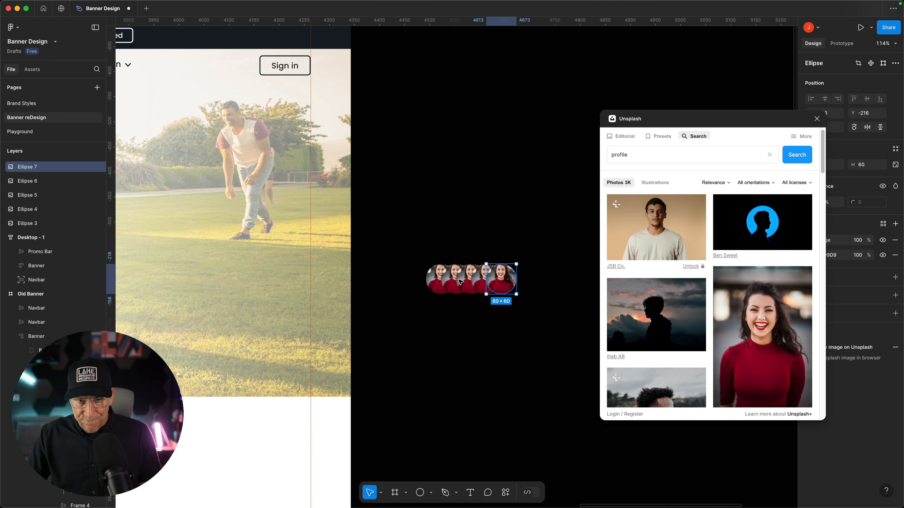
Fill the fifth avatar with the Unsplash photo of the red-haired woman by the water and the fourth with the dark-haired man's portrait.
{"action": "scroll", "coordinate": [736, 328], "scroll_direction": "down", "scroll_amount": 5}
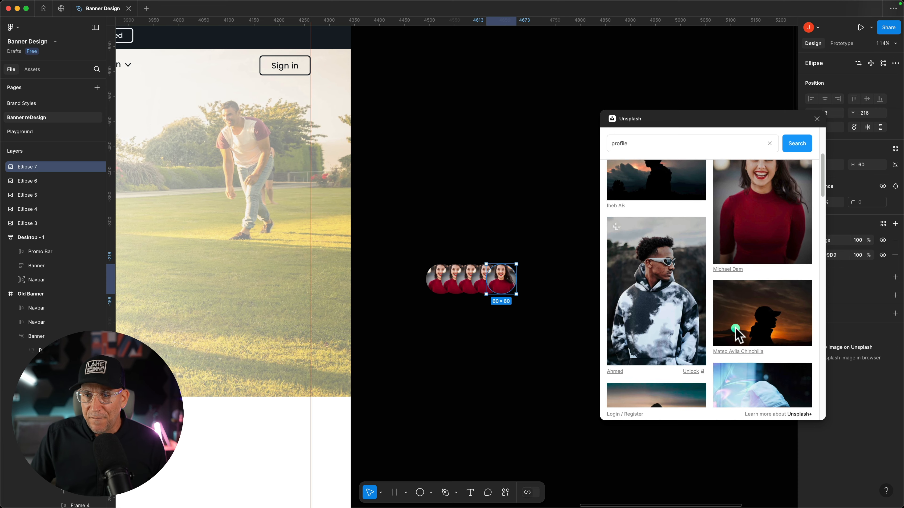
{"action": "scroll", "coordinate": [737, 334], "scroll_direction": "down", "scroll_amount": 10}
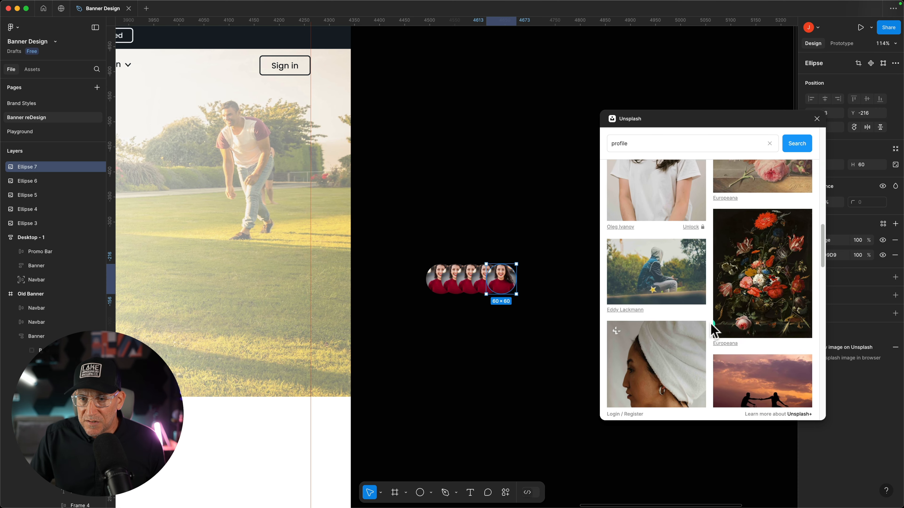
{"action": "scroll", "coordinate": [713, 331], "scroll_direction": "down", "scroll_amount": 10}
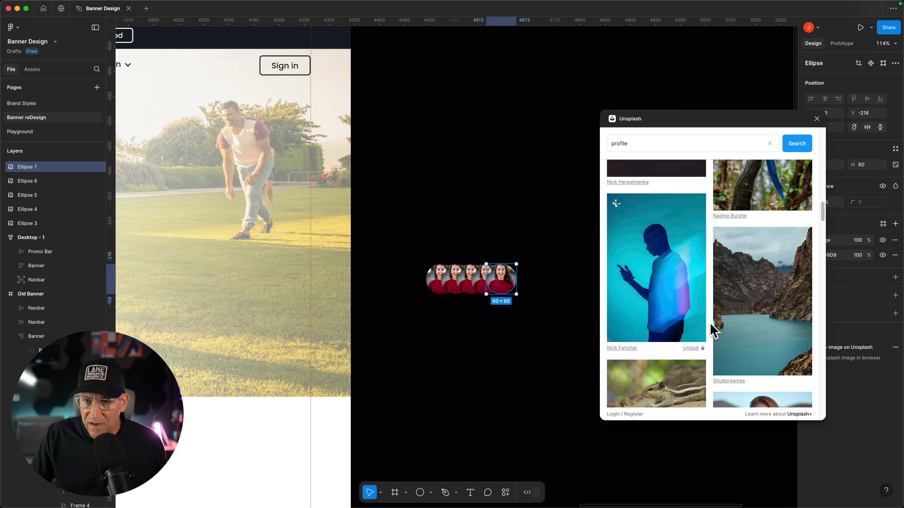
{"action": "scroll", "coordinate": [711, 329], "scroll_direction": "down", "scroll_amount": 4}
{"action": "left_click", "coordinate": [758, 290]}
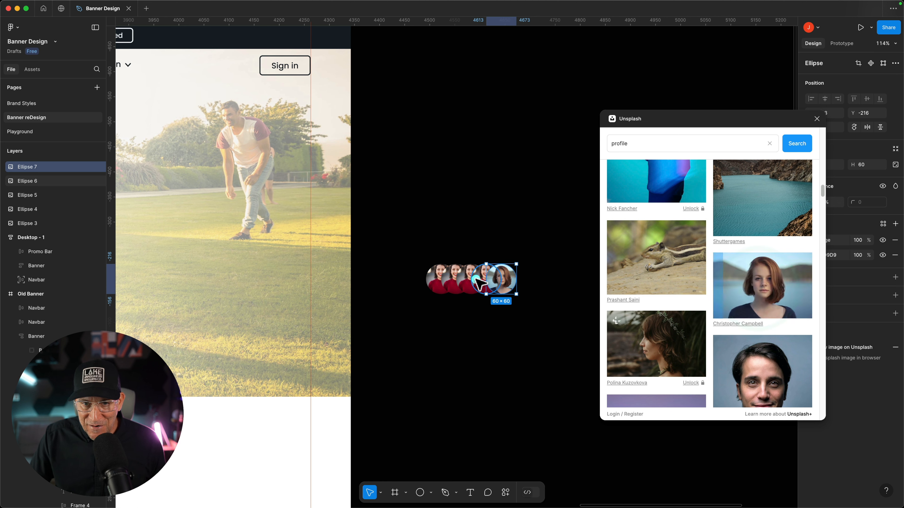
{"action": "left_click", "coordinate": [478, 284]}
{"action": "left_click", "coordinate": [741, 366]}
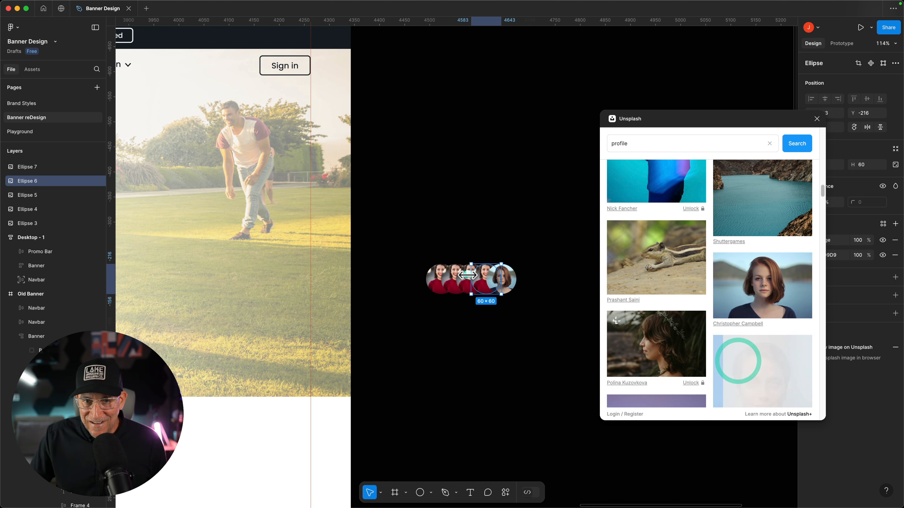
Fill the third avatar with the photo of the man against a black background and the second with the man in glasses and suit.
{"action": "left_click", "coordinate": [461, 281]}
{"action": "scroll", "coordinate": [712, 317], "scroll_direction": "down", "scroll_amount": 6}
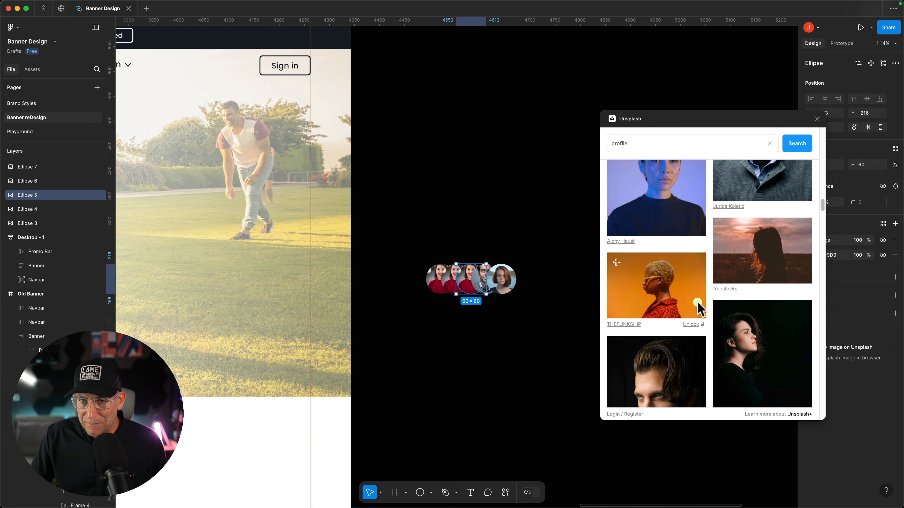
{"action": "scroll", "coordinate": [697, 308], "scroll_direction": "down", "scroll_amount": 3}
{"action": "left_click", "coordinate": [659, 303]}
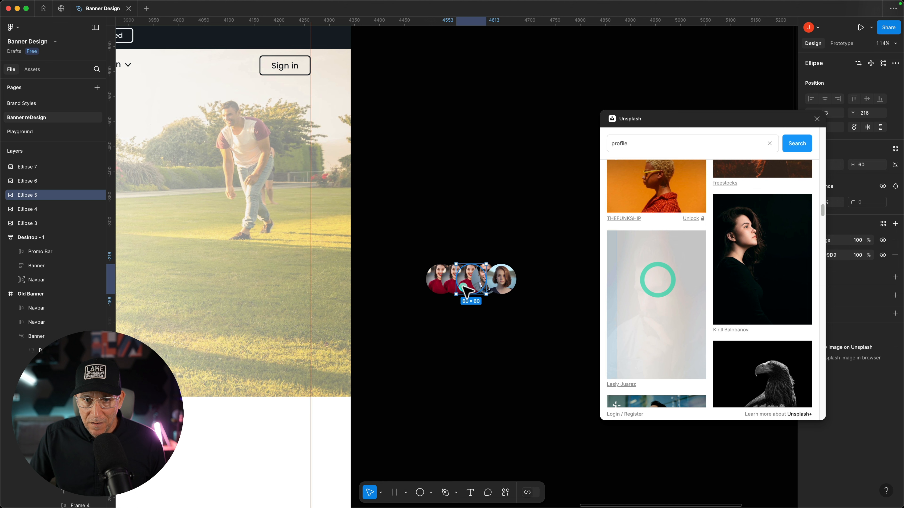
{"action": "left_click", "coordinate": [449, 283]}
{"action": "left_click", "coordinate": [741, 306]}
{"action": "scroll", "coordinate": [743, 304], "scroll_direction": "down", "scroll_amount": 8}
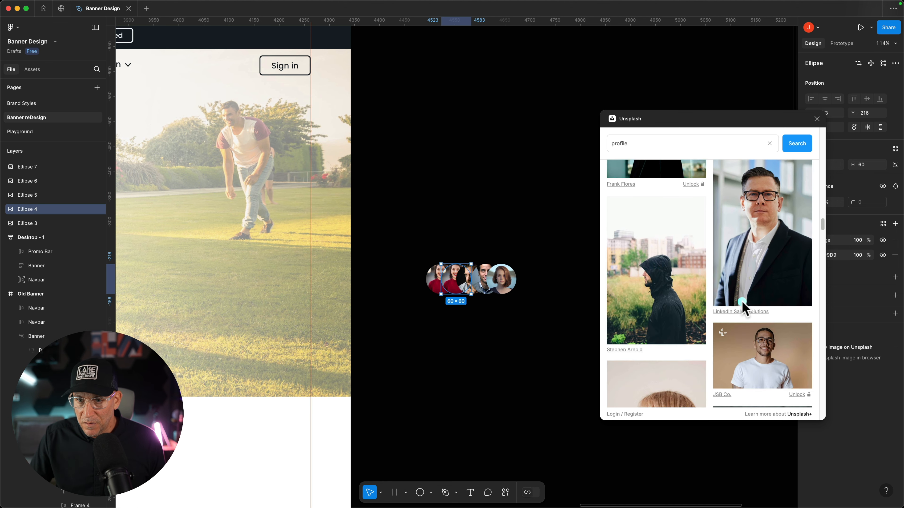
{"action": "left_click", "coordinate": [743, 305]}
{"action": "left_click", "coordinate": [483, 333]}
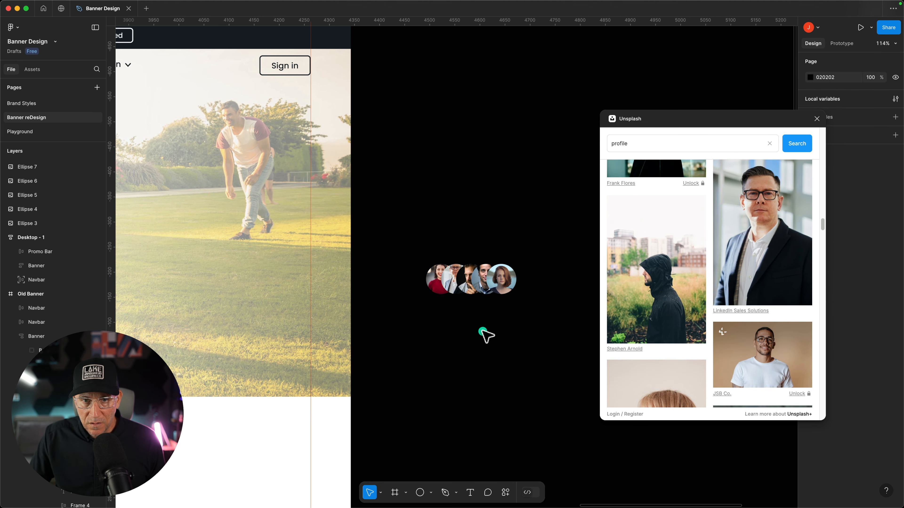
{"action": "left_click", "coordinate": [517, 318]}
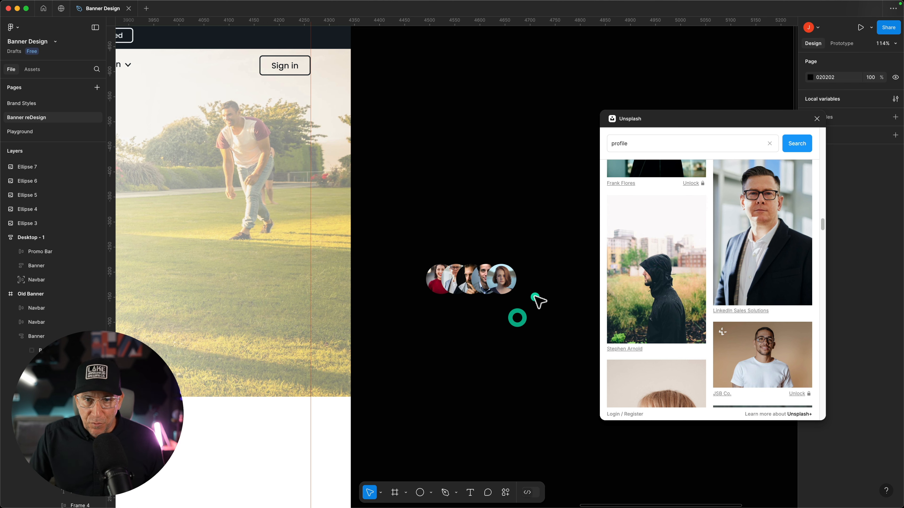
Close the Unsplash plugin and give all five avatars an inside Black Blue stroke with a weight of 2.
{"action": "left_click_drag", "start_coordinate": [539, 301], "coordinate": [426, 277]}
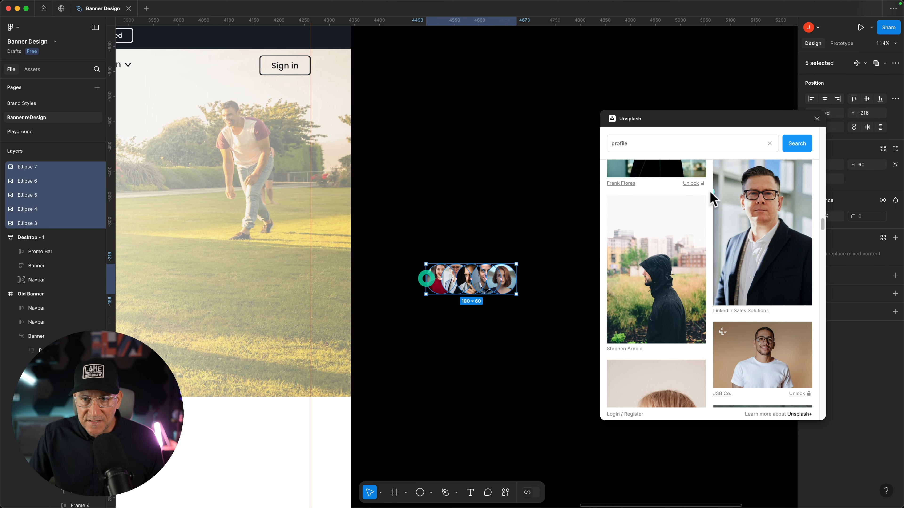
{"action": "left_click", "coordinate": [818, 119]}
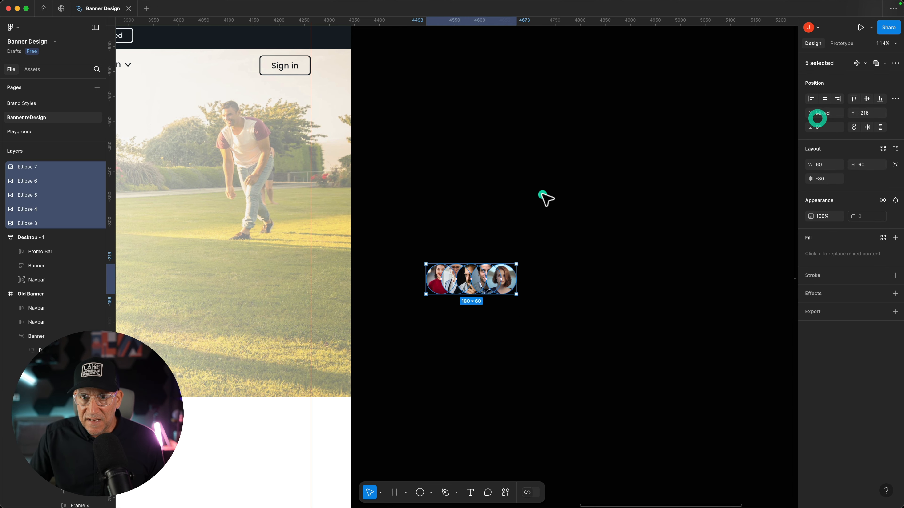
{"action": "left_click", "coordinate": [895, 278]}
{"action": "left_click", "coordinate": [813, 292]}
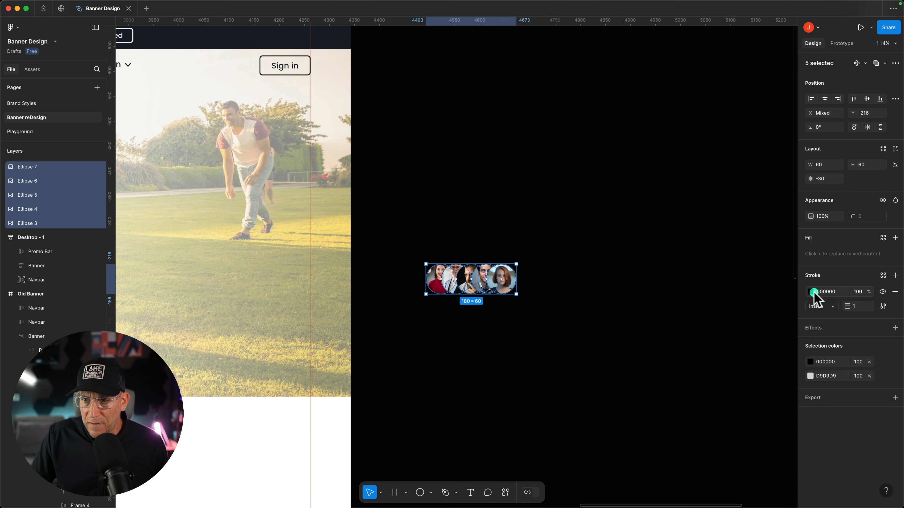
{"action": "left_click", "coordinate": [740, 261]}
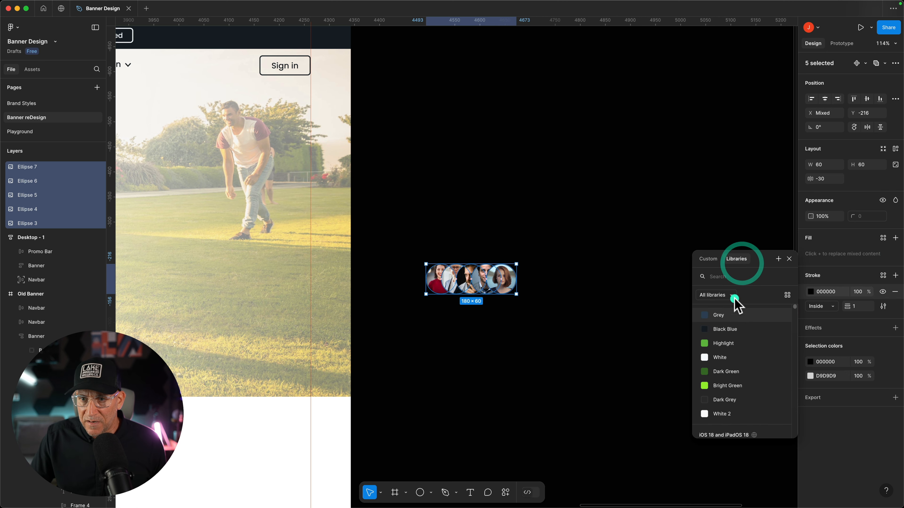
{"action": "left_click", "coordinate": [722, 330]}
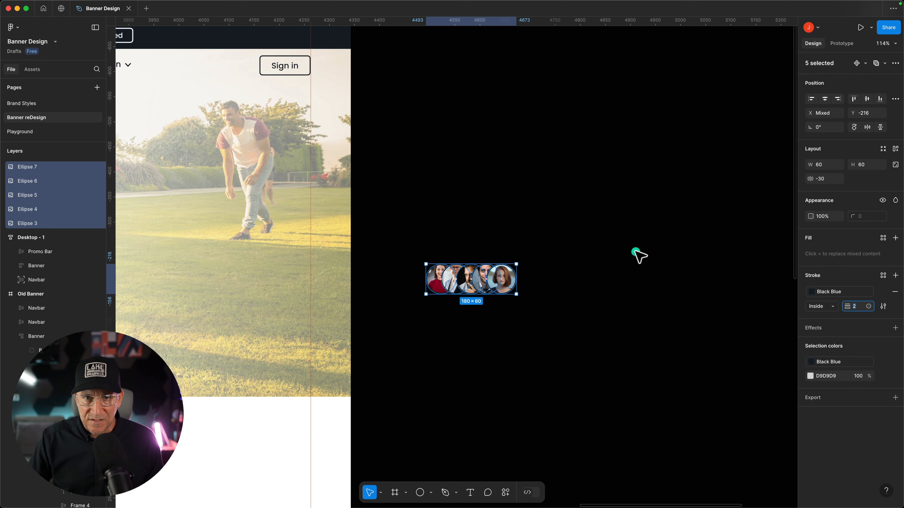
{"action": "left_click", "coordinate": [576, 283]}
Group the five avatars and move the group straight down to Y -139.
{"action": "left_click_drag", "start_coordinate": [578, 267], "coordinate": [414, 279]}
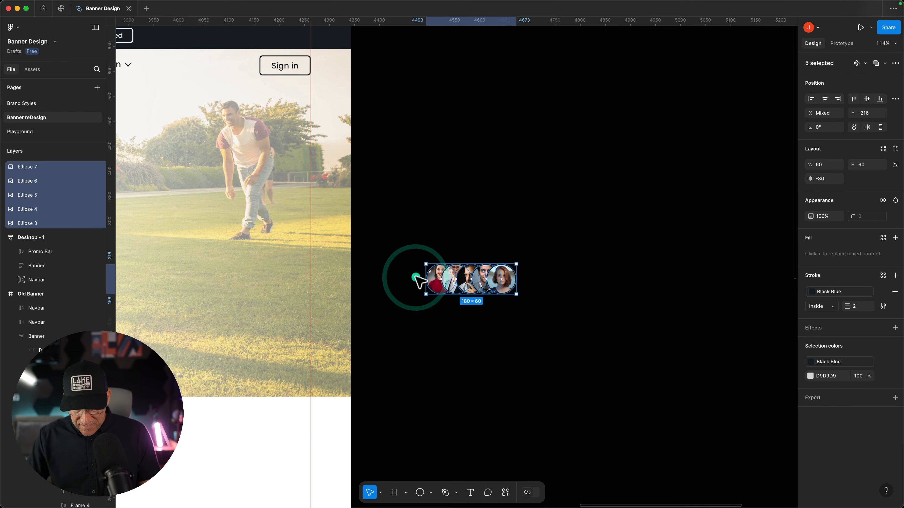
{"action": "key", "text": "super+g"}
{"action": "left_click", "coordinate": [464, 351]}
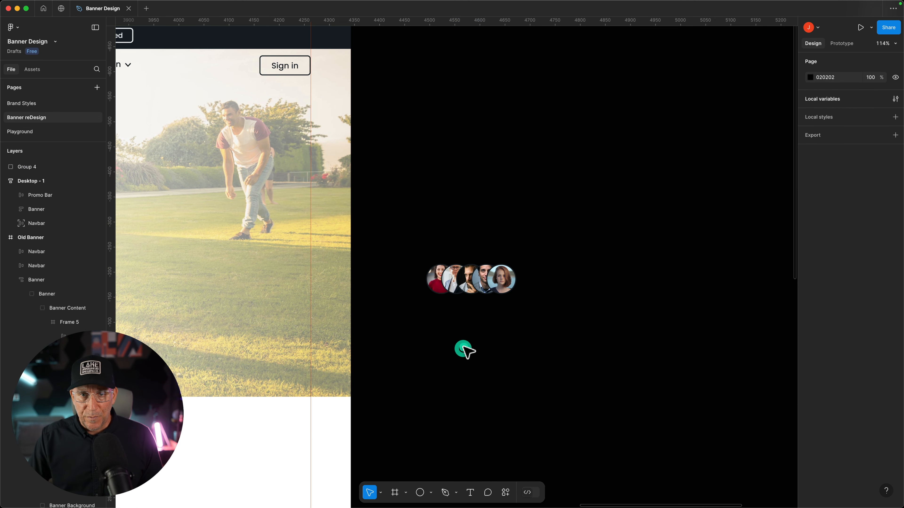
{"action": "left_click_drag", "start_coordinate": [495, 290], "coordinate": [495, 338]}
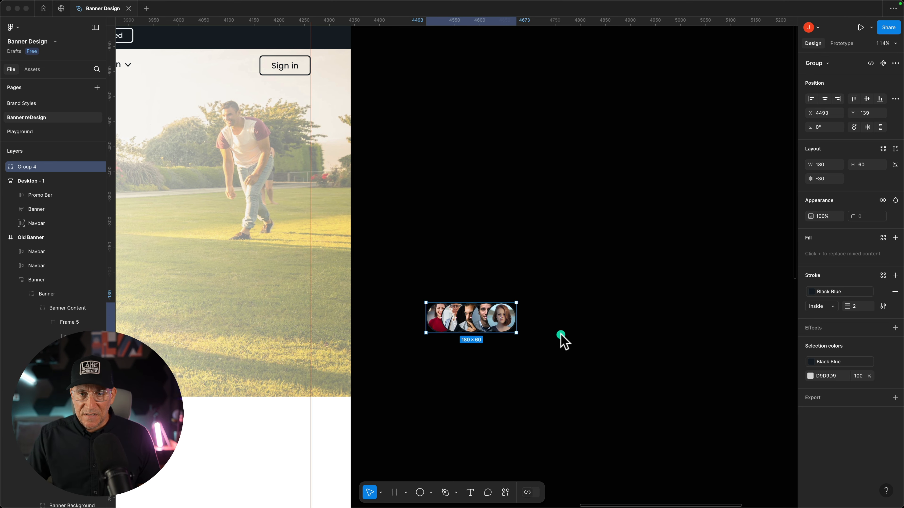
Add the text "4.8 / 5.0 (304,799 Reviews)" to the right of the avatar group and center it vertically with the avatars.
{"action": "left_click", "coordinate": [565, 329]}
{"action": "key", "text": "t"}
{"action": "left_click", "coordinate": [568, 319]}
{"action": "key", "text": "super+v"}
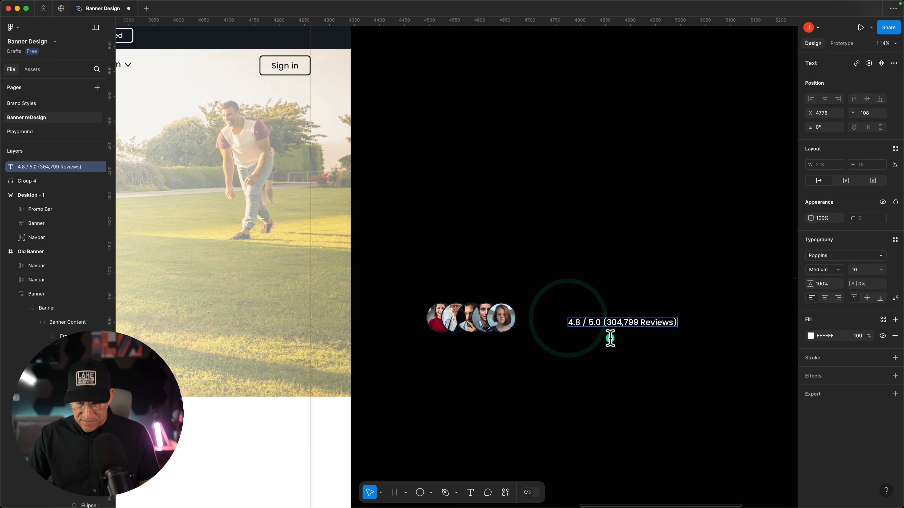
{"action": "left_click", "coordinate": [660, 372]}
{"action": "left_click_drag", "start_coordinate": [630, 320], "coordinate": [607, 317]}
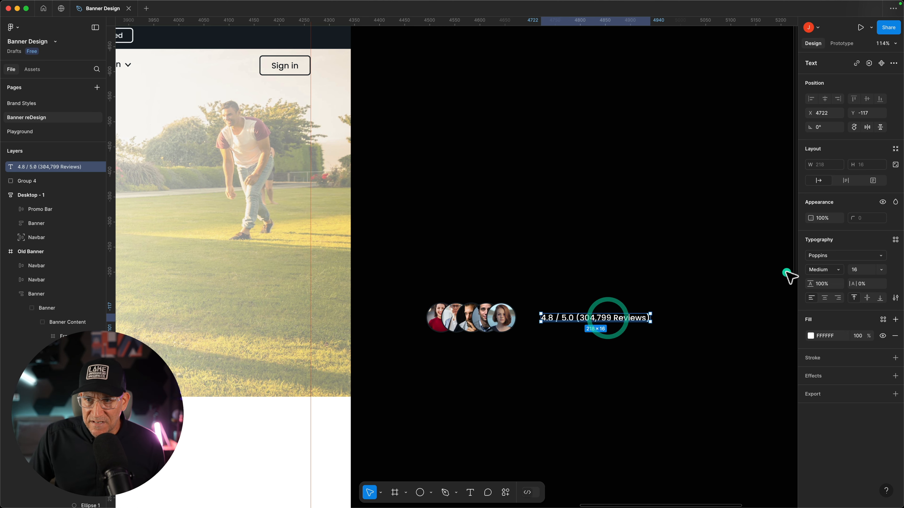
{"action": "left_click", "coordinate": [823, 270]}
{"action": "left_click", "coordinate": [728, 315]}
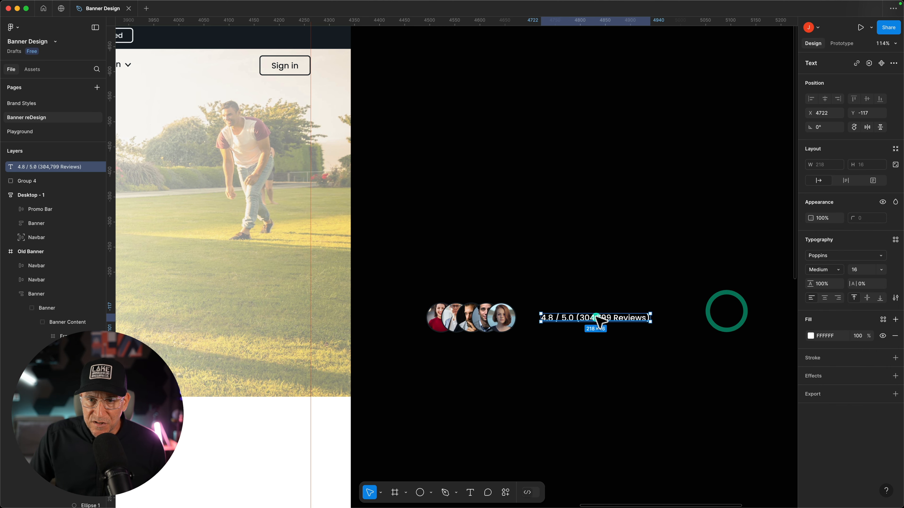
{"action": "left_click", "coordinate": [864, 284]}
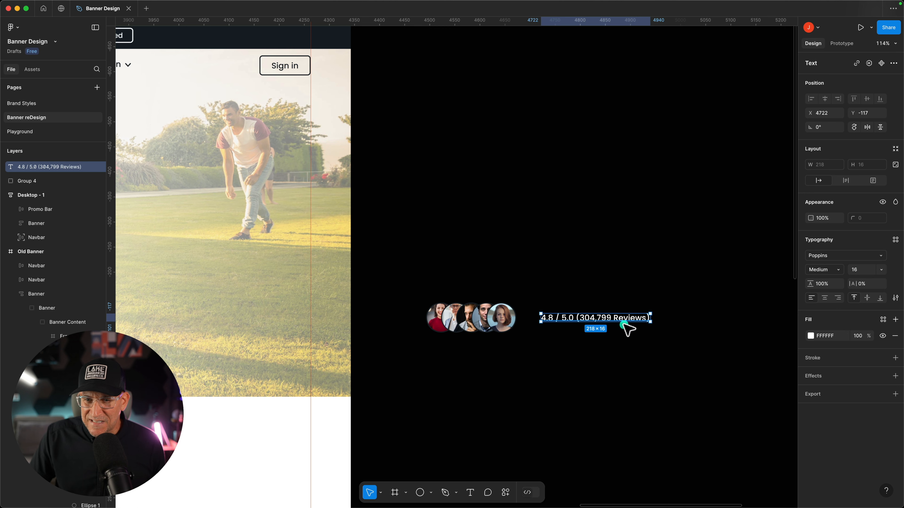
Wrap the avatar group and the reviews text in a horizontal auto layout frame with a gap of 20.
{"action": "left_click", "coordinate": [583, 342]}
{"action": "left_click_drag", "start_coordinate": [666, 333], "coordinate": [458, 307]}
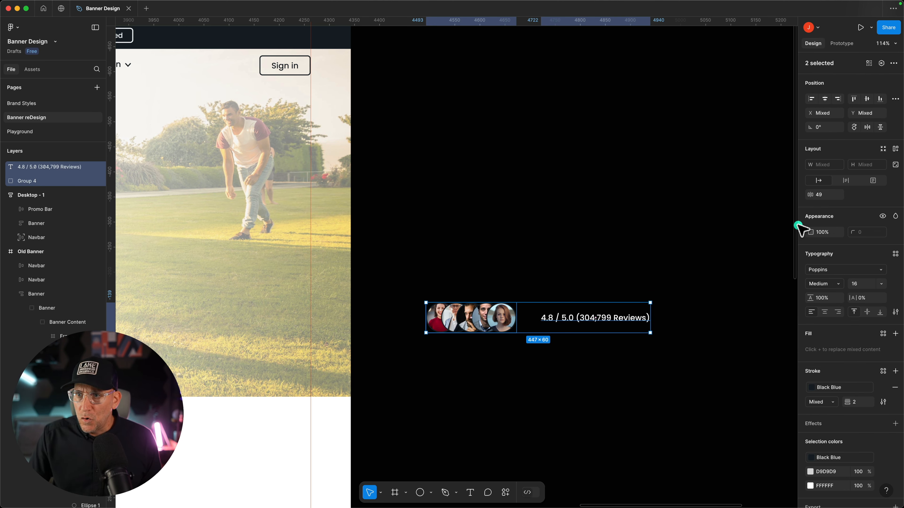
{"action": "left_click", "coordinate": [894, 149]}
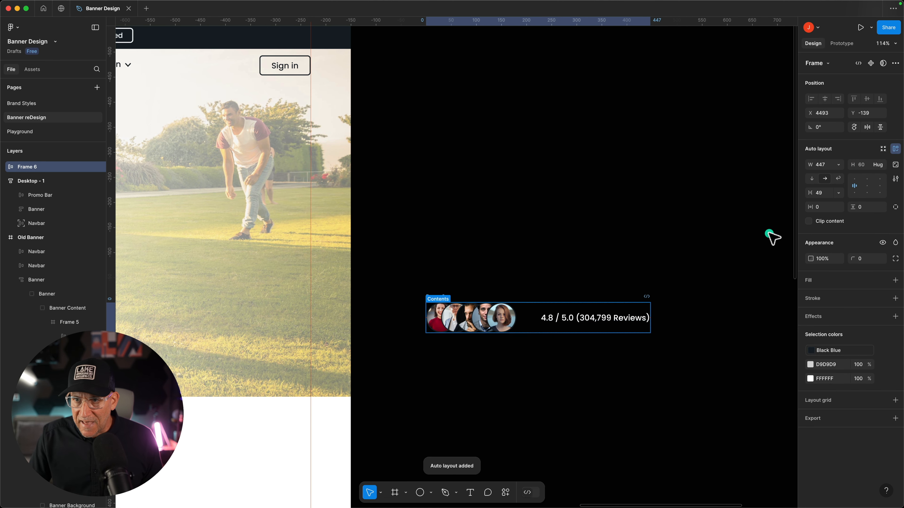
{"action": "left_click", "coordinate": [825, 192]}
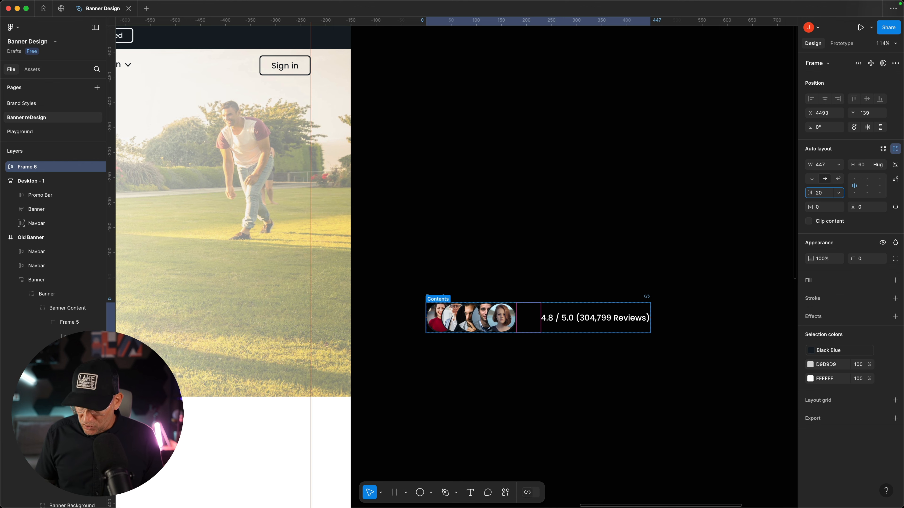
{"action": "type", "text": "20"}
{"action": "key", "text": "Return"}
Rename the avatars and reviews frame as "Button Grphic" and move it into the Desktop - 1 banner below the Get started button.
{"action": "scroll", "coordinate": [561, 372], "scroll_direction": "down", "scroll_amount": 5}
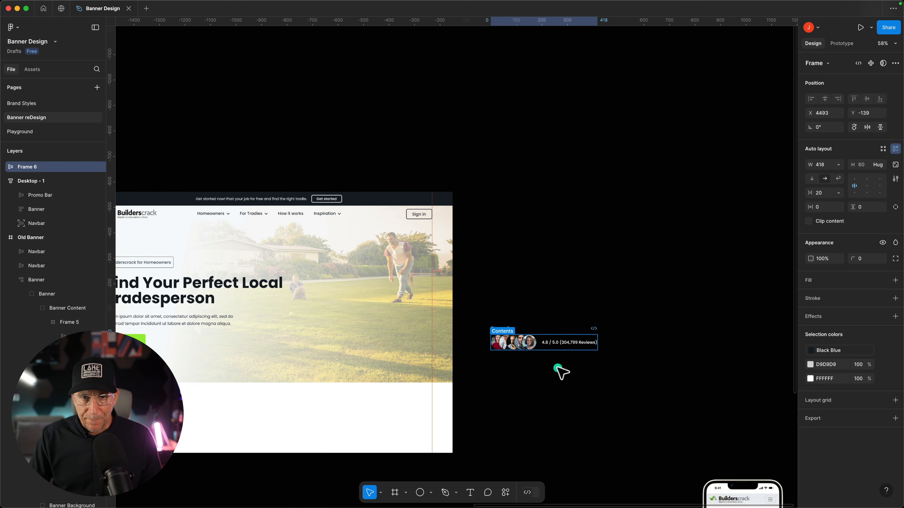
{"action": "double_click", "coordinate": [40, 167]}
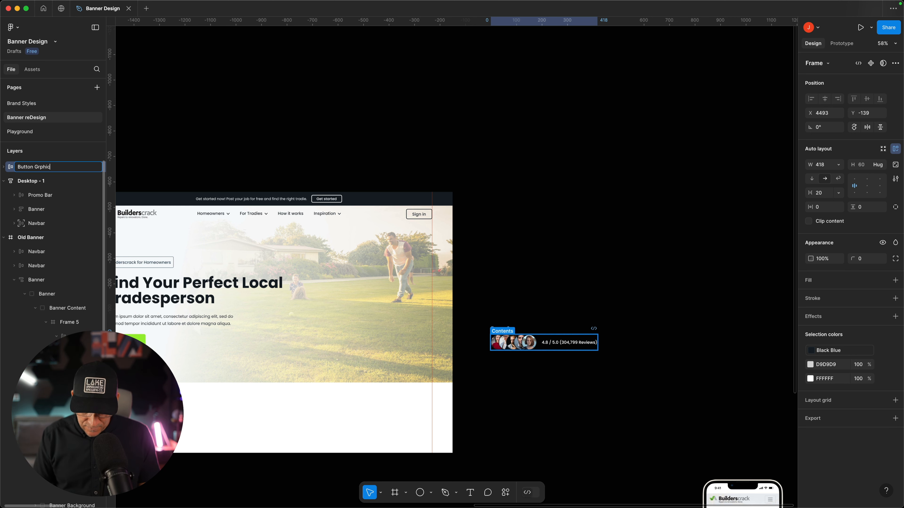
{"action": "type", "text": "Button Grphic"}
{"action": "key", "text": "Return"}
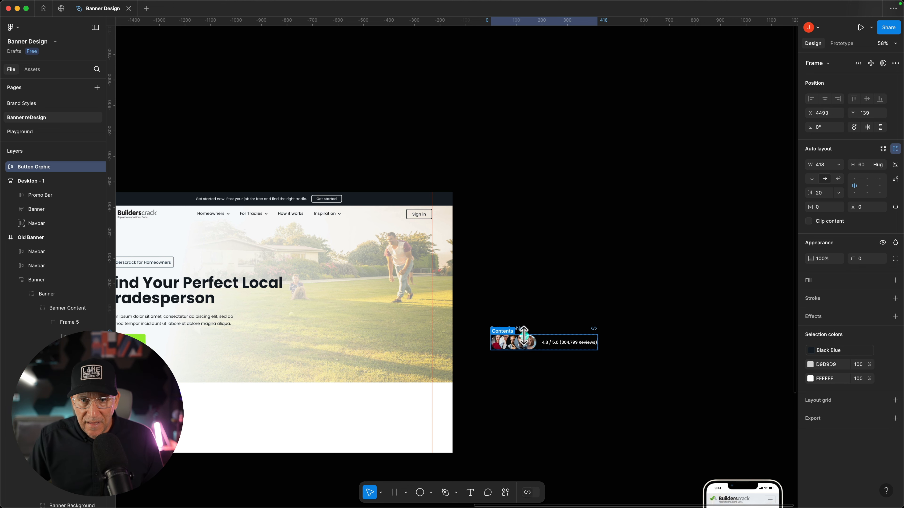
{"action": "left_click_drag", "start_coordinate": [524, 339], "coordinate": [194, 347]}
{"action": "scroll", "coordinate": [242, 381], "scroll_direction": "left", "scroll_amount": 5}
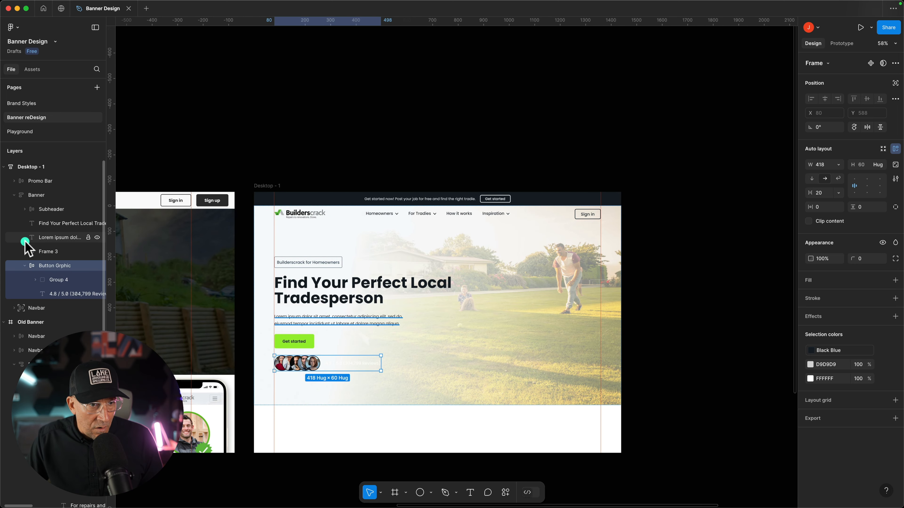
Select the frame containing the Get started button in the Desktop - 1 banner.
{"action": "left_click", "coordinate": [32, 251]}
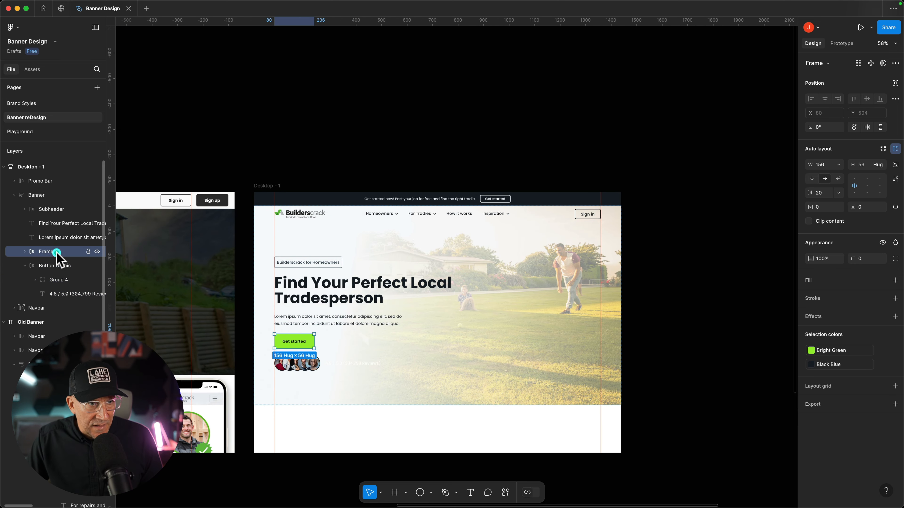
Wrap the Get started button frame and the Button Grphic layer together in a new frame inside the banner.
{"action": "left_click", "coordinate": [22, 251]}
{"action": "left_click", "coordinate": [23, 252]}
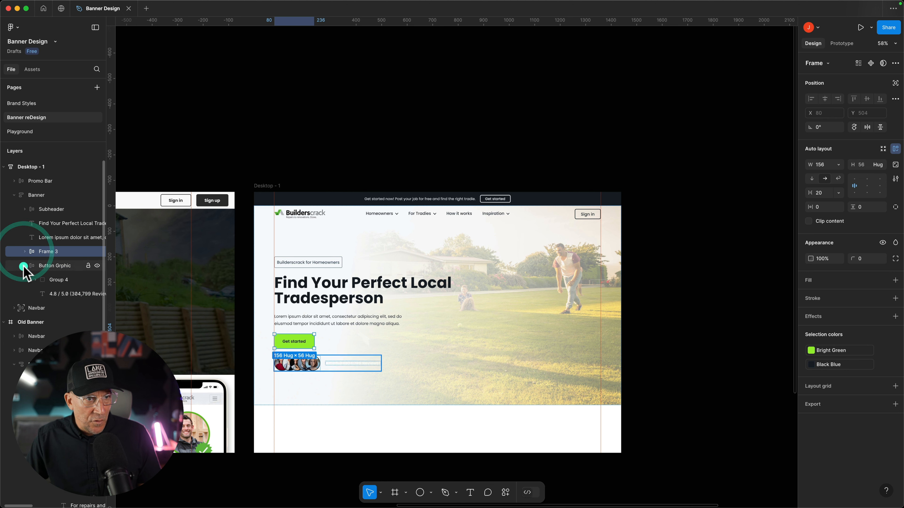
{"action": "left_click", "coordinate": [24, 265]}
{"action": "left_click", "coordinate": [38, 266], "text": "shift"}
{"action": "right_click", "coordinate": [41, 252]}
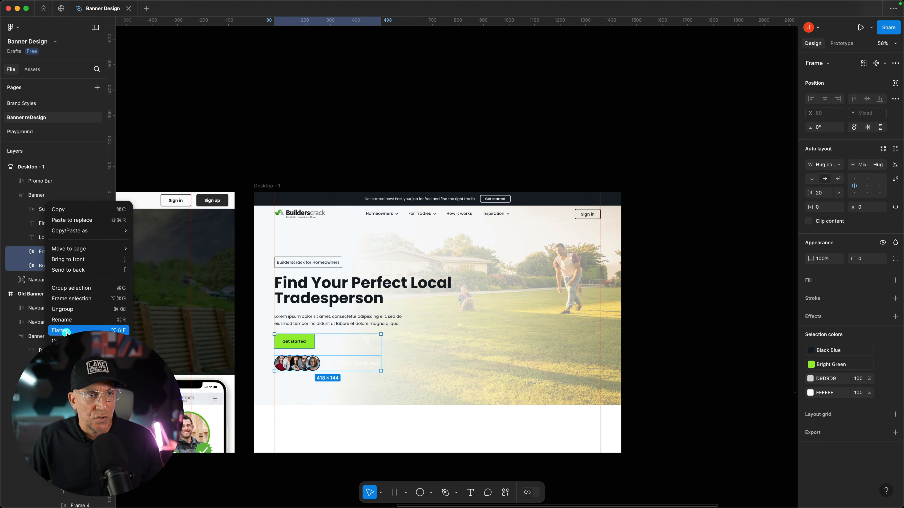
{"action": "left_click", "coordinate": [83, 299]}
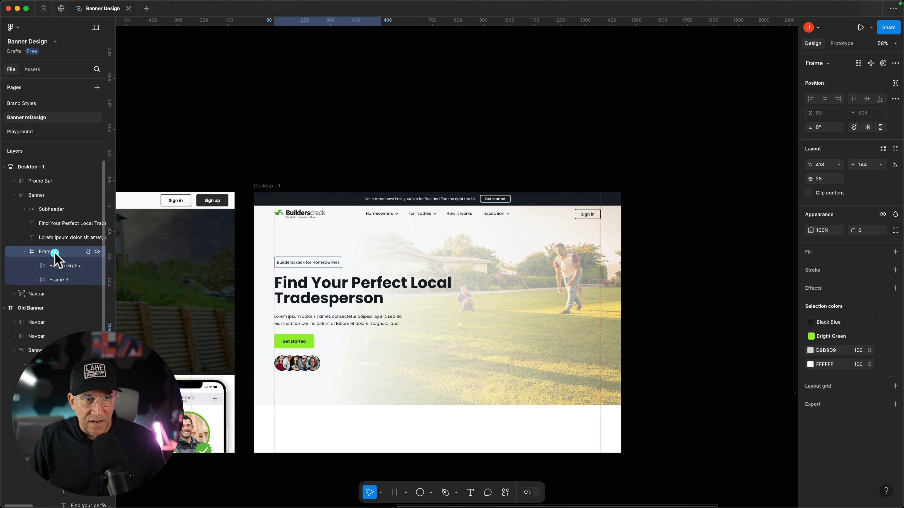
Rename the new frame as Button Group and give it a horizontal auto layout.
{"action": "double_click", "coordinate": [53, 252]}
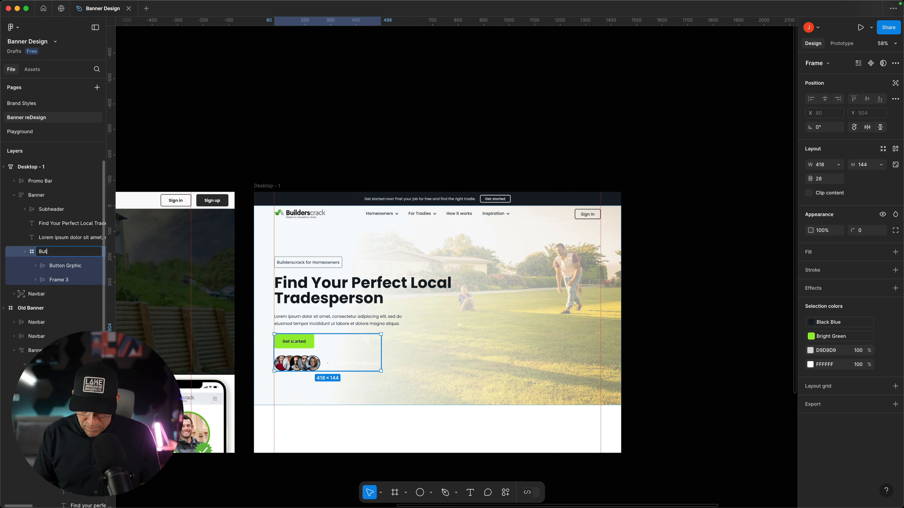
{"action": "type", "text": "Button Group"}
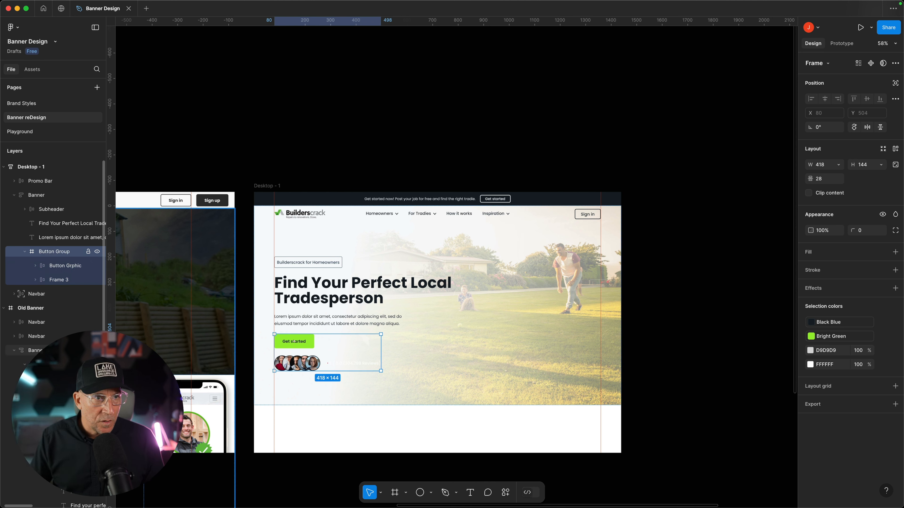
{"action": "key", "text": "Return"}
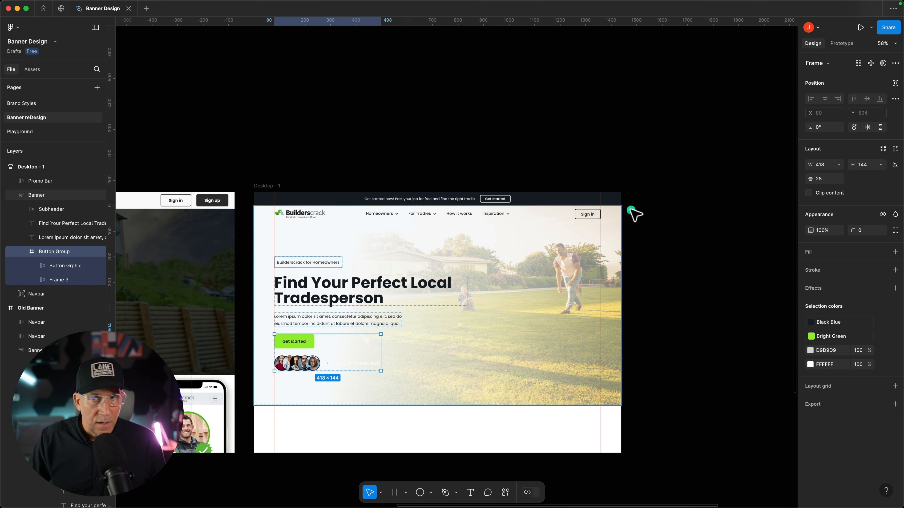
{"action": "left_click", "coordinate": [895, 149]}
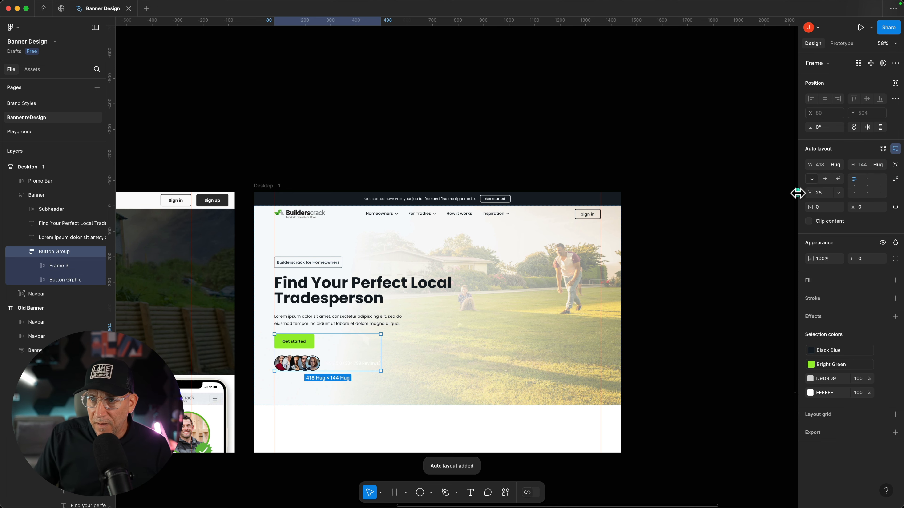
{"action": "left_click", "coordinate": [825, 178]}
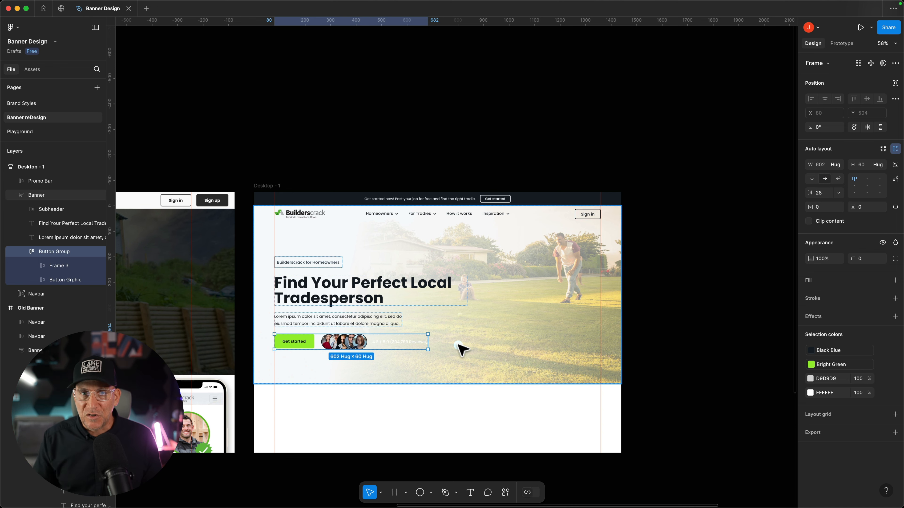
Change the fill of the review rating text beside the avatars to the Black Blue library colour.
{"action": "scroll", "coordinate": [361, 376], "scroll_direction": "up", "scroll_amount": 5}
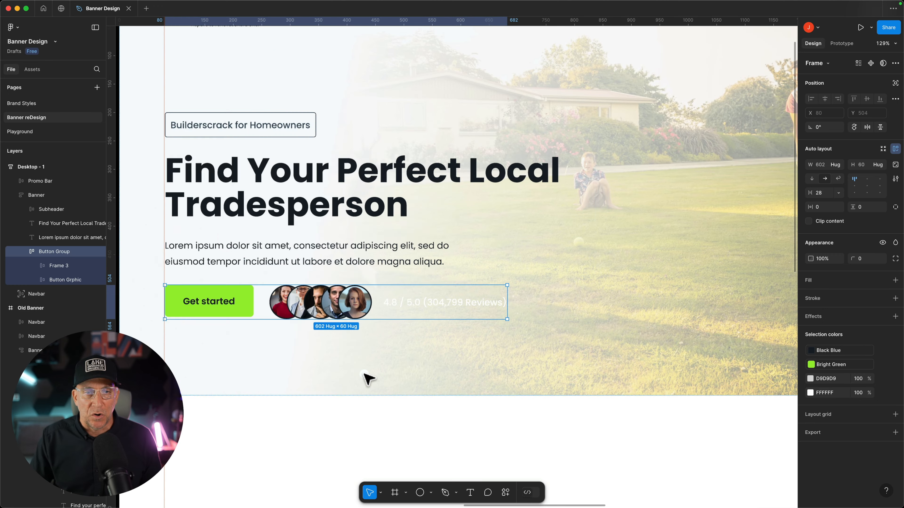
{"action": "left_click", "coordinate": [453, 306]}
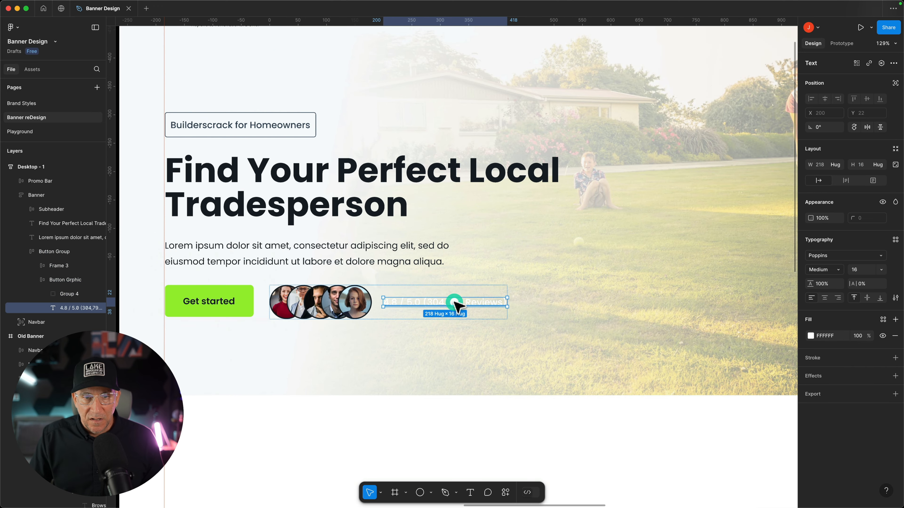
{"action": "left_click", "coordinate": [810, 335]}
{"action": "left_click", "coordinate": [740, 262]}
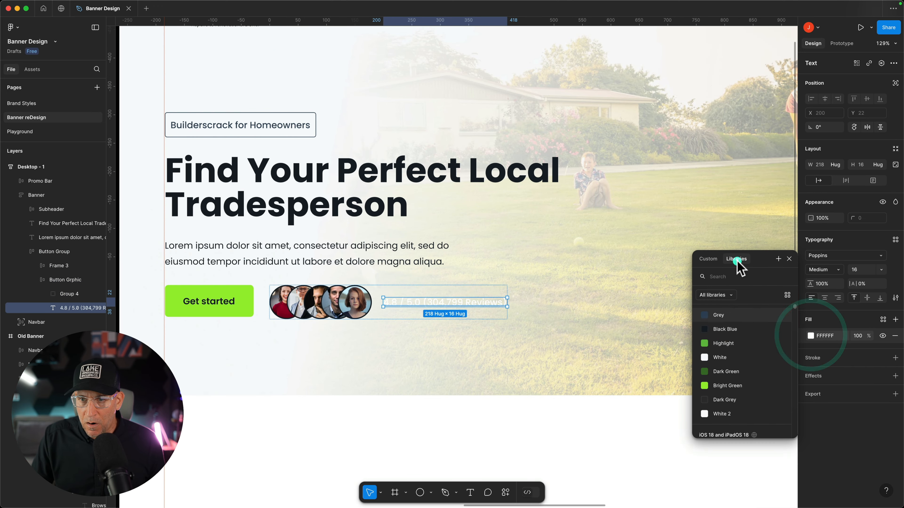
{"action": "left_click", "coordinate": [747, 327]}
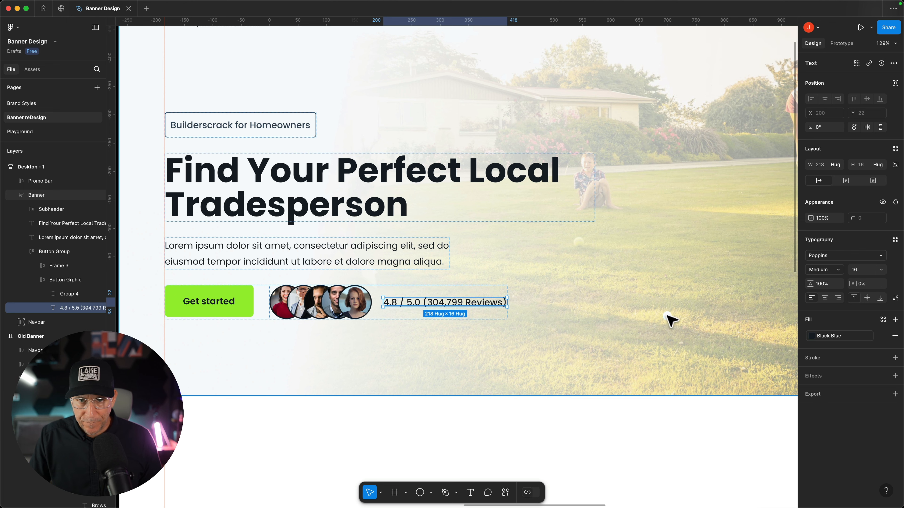
Set the review rating text to SemiBold weight and font size 14.
{"action": "left_click", "coordinate": [817, 281]}
{"action": "left_click", "coordinate": [822, 271]}
{"action": "left_click", "coordinate": [823, 283]}
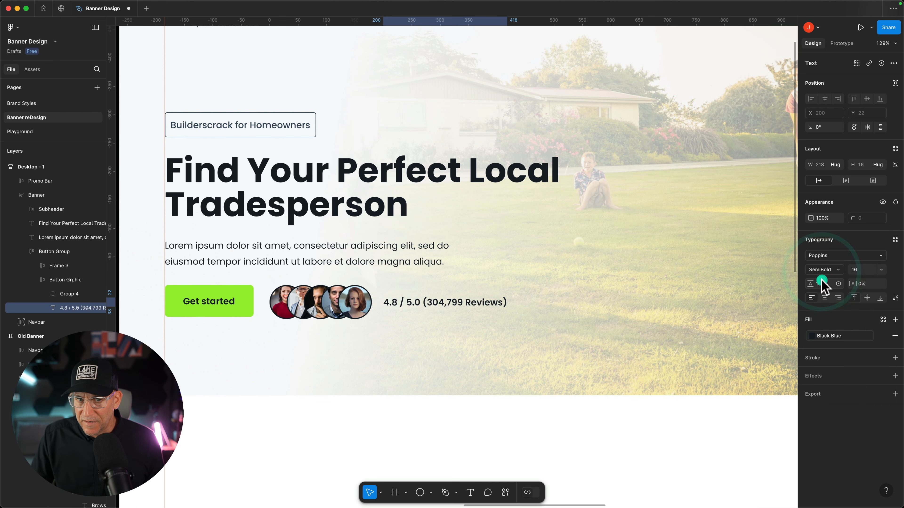
{"action": "left_click", "coordinate": [862, 271]}
{"action": "type", "text": "14"}
{"action": "key", "text": "Return"}
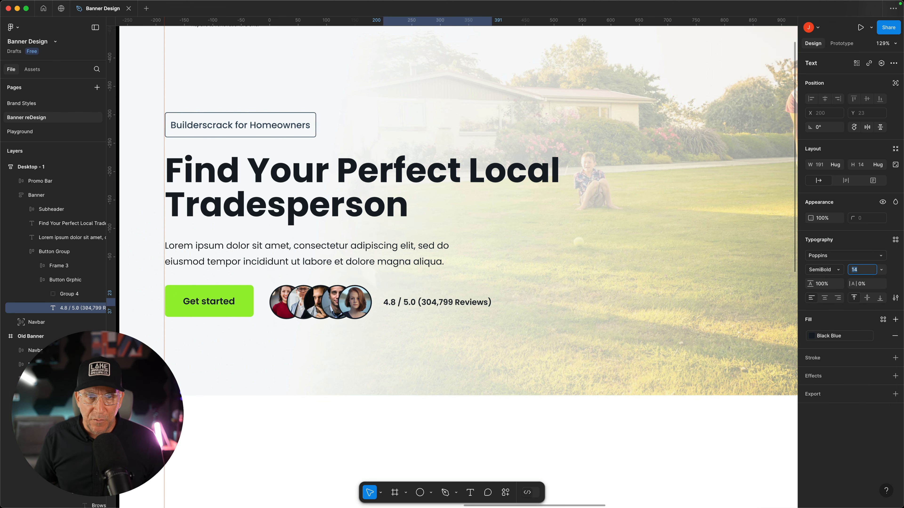
Scale the group of five avatar circles down proportionally to 120 × 40.
{"action": "double_click", "coordinate": [329, 305]}
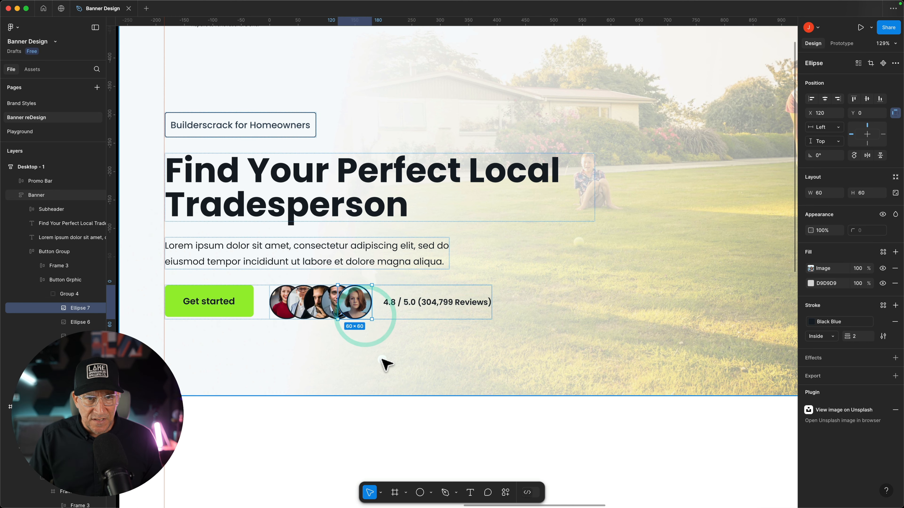
{"action": "left_click", "coordinate": [370, 353]}
{"action": "double_click", "coordinate": [352, 314]}
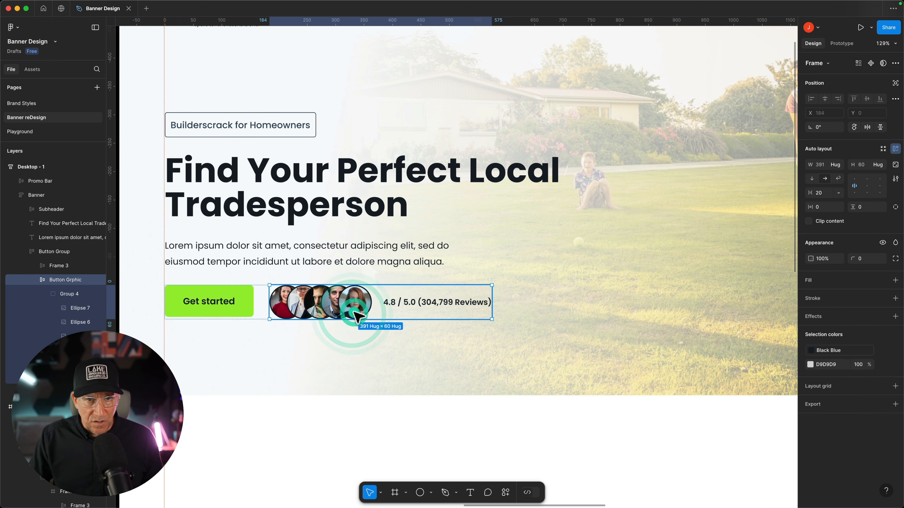
{"action": "double_click", "coordinate": [353, 312]}
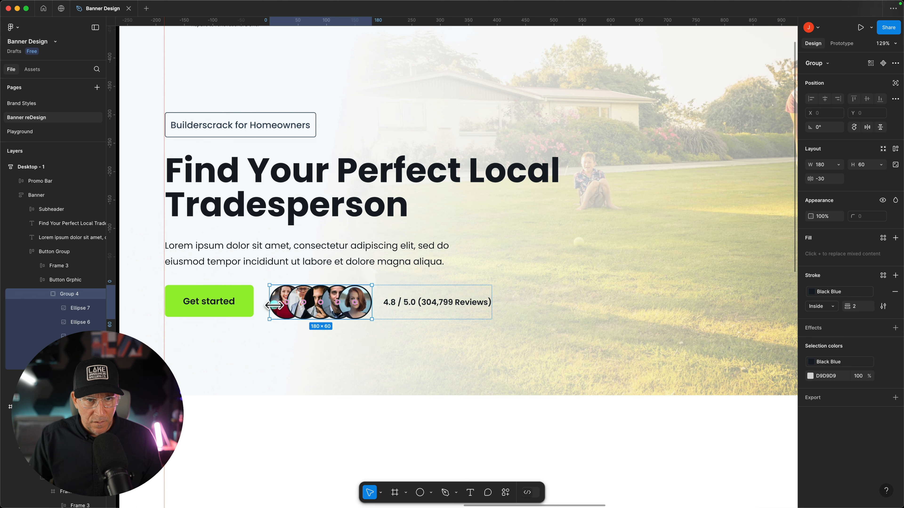
{"action": "left_click_drag", "start_coordinate": [270, 305], "coordinate": [303, 302]}
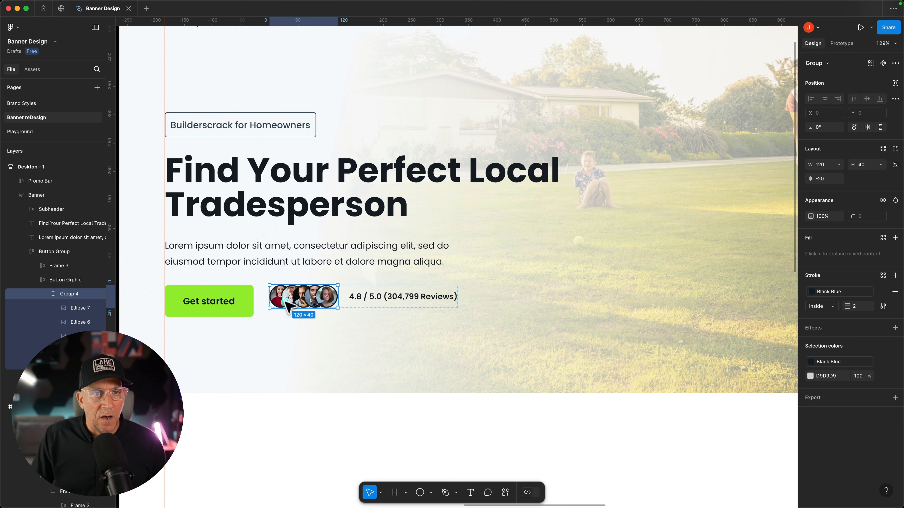
{"action": "left_click", "coordinate": [310, 298]}
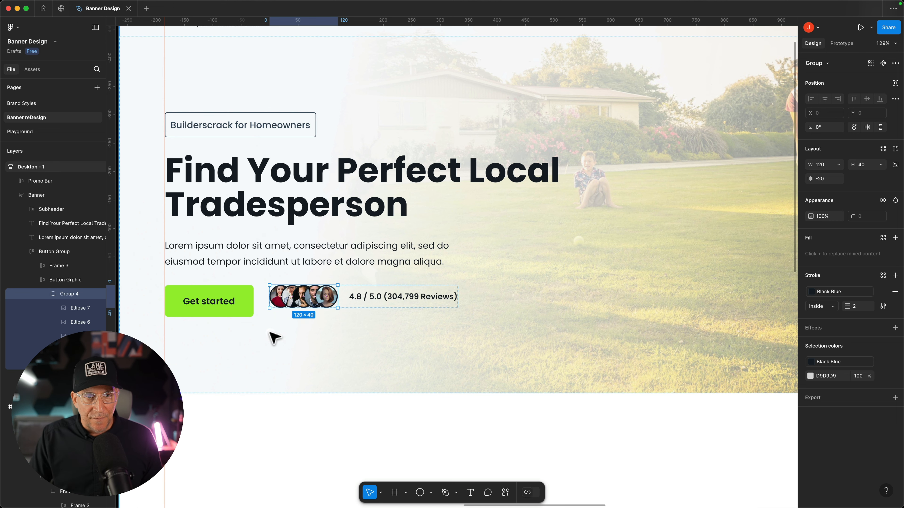
Align the Button Group's contents to the left and centre them vertically.
{"action": "left_click", "coordinate": [262, 306]}
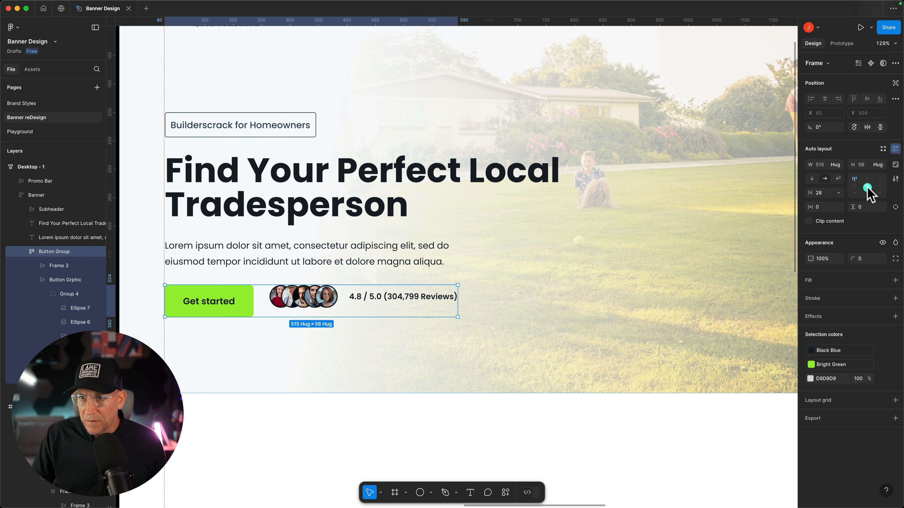
{"action": "left_click", "coordinate": [855, 188]}
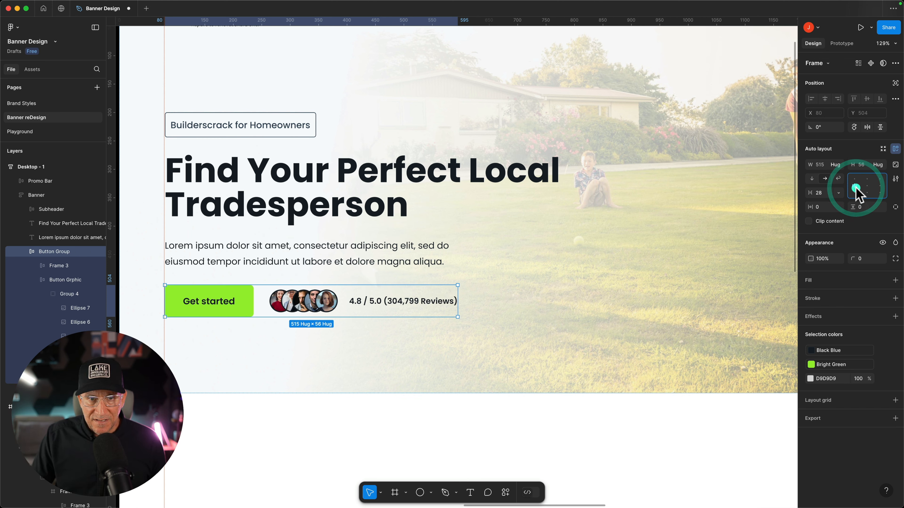
{"action": "left_click", "coordinate": [333, 426]}
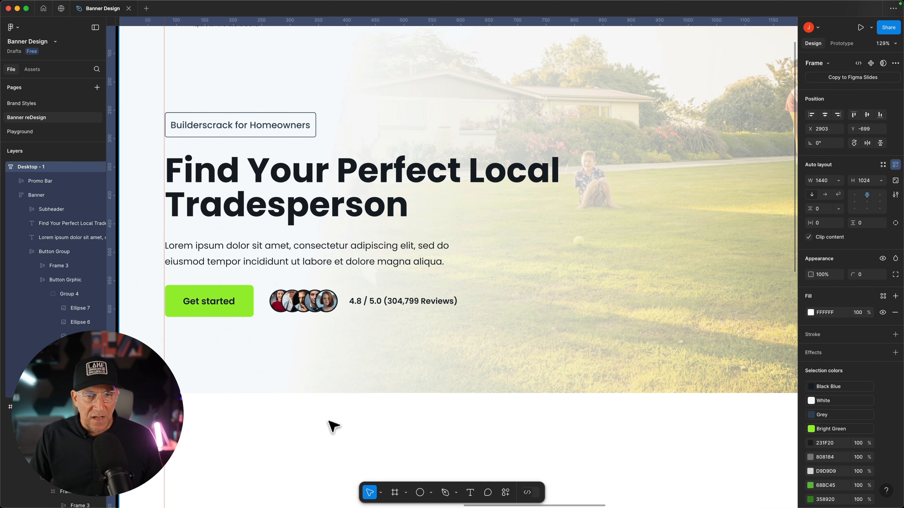
Paste the copied curved arrow onto the empty canvas beside the Desktop - 1 frame.
{"action": "scroll", "coordinate": [333, 426], "scroll_direction": "down", "scroll_amount": 2}
{"action": "scroll", "coordinate": [332, 426], "scroll_direction": "down", "scroll_amount": 5}
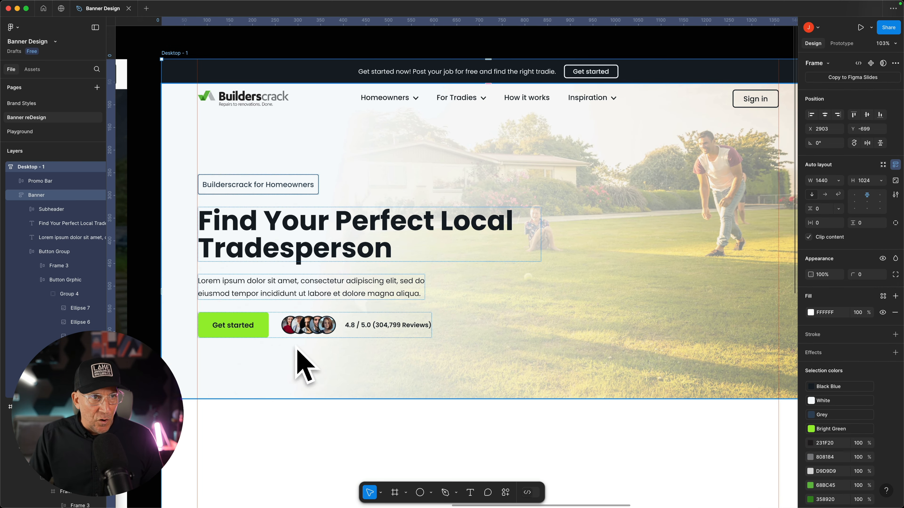
{"action": "scroll", "coordinate": [539, 301], "scroll_direction": "right", "scroll_amount": 10}
{"action": "scroll", "coordinate": [539, 301], "scroll_direction": "right", "scroll_amount": 6}
{"action": "right_click", "coordinate": [575, 243]}
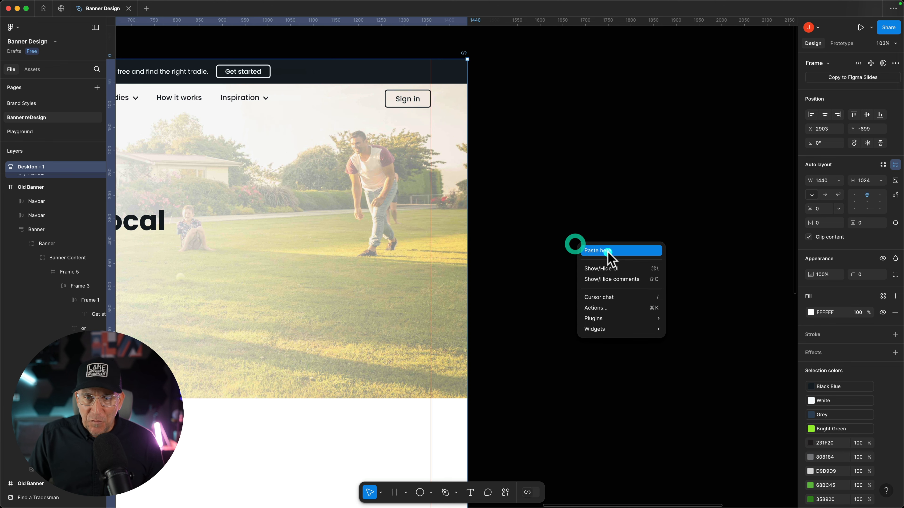
{"action": "left_click", "coordinate": [606, 252]}
{"action": "left_click", "coordinate": [811, 240]}
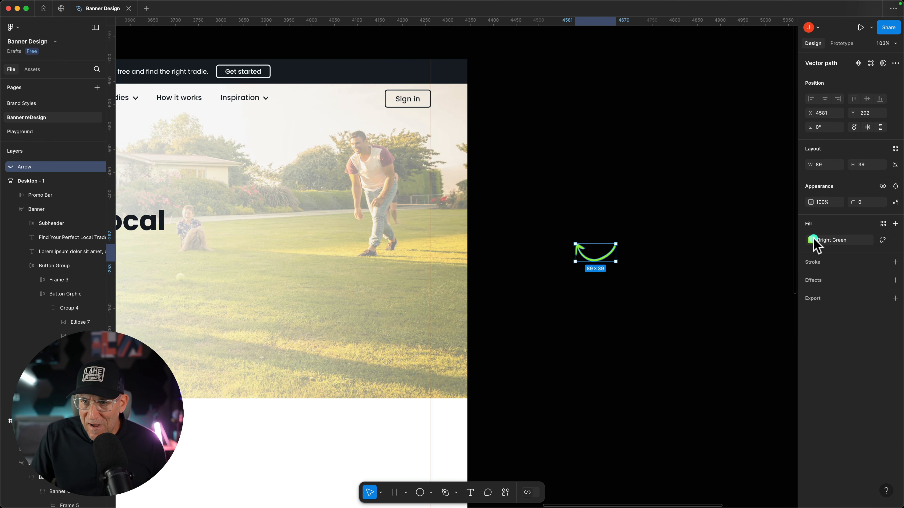
{"action": "left_click", "coordinate": [603, 313]}
Move the green arrow into the banner, below the Get started button.
{"action": "left_click_drag", "start_coordinate": [599, 260], "coordinate": [305, 380]}
{"action": "scroll", "coordinate": [569, 329], "scroll_direction": "left", "scroll_amount": 3}
{"action": "scroll", "coordinate": [568, 329], "scroll_direction": "left", "scroll_amount": 3}
{"action": "scroll", "coordinate": [199, 358], "scroll_direction": "left", "scroll_amount": 5}
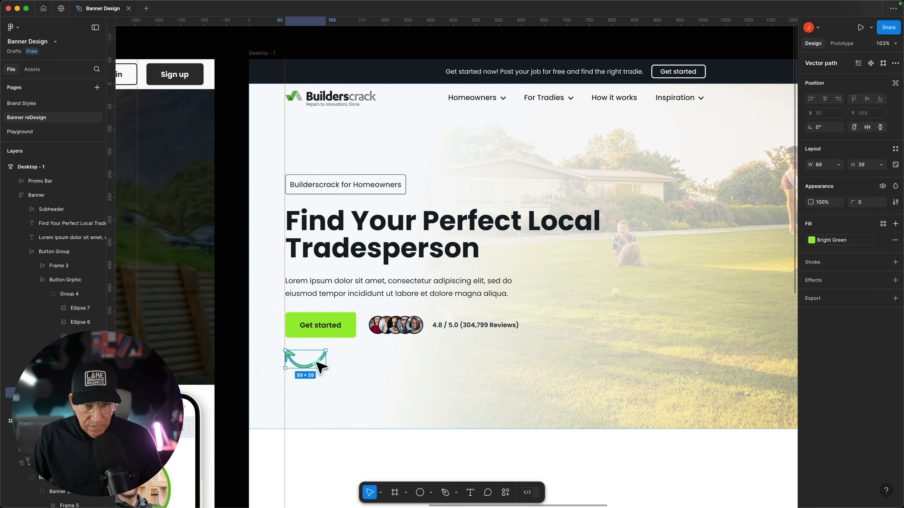
Move the Arrow layer into the Button Group, after the Button Grphic layer.
{"action": "left_click", "coordinate": [316, 362]}
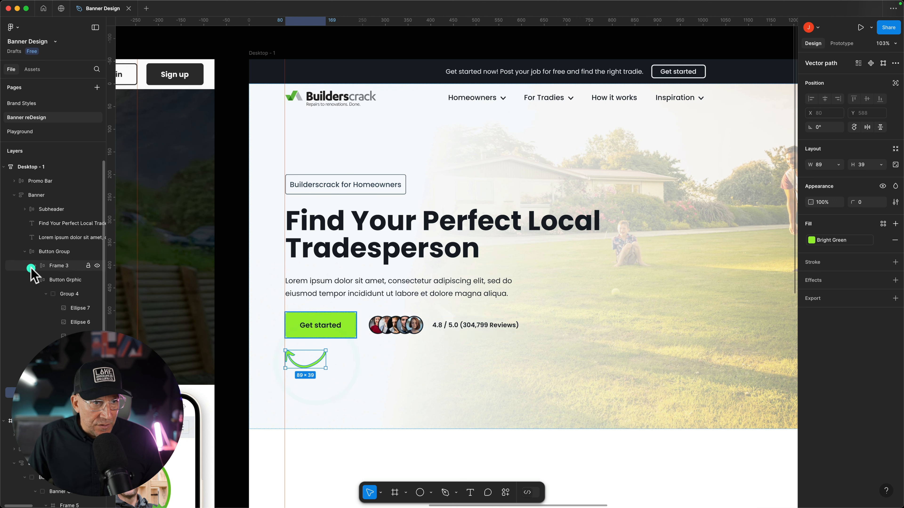
{"action": "left_click", "coordinate": [34, 280]}
{"action": "left_click_drag", "start_coordinate": [39, 294], "coordinate": [46, 293]}
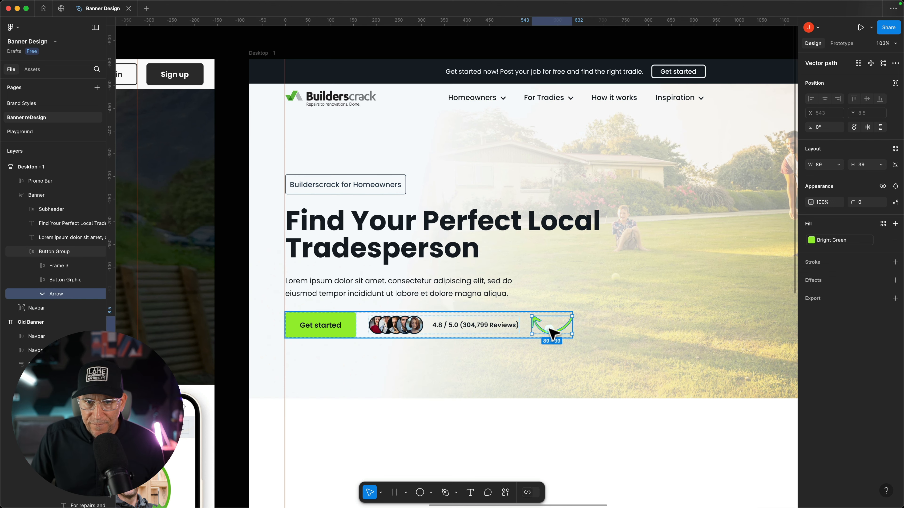
Make the arrow ignore auto layout and place it under the button and avatars at about X 134, Y 69.
{"action": "left_click", "coordinate": [895, 84]}
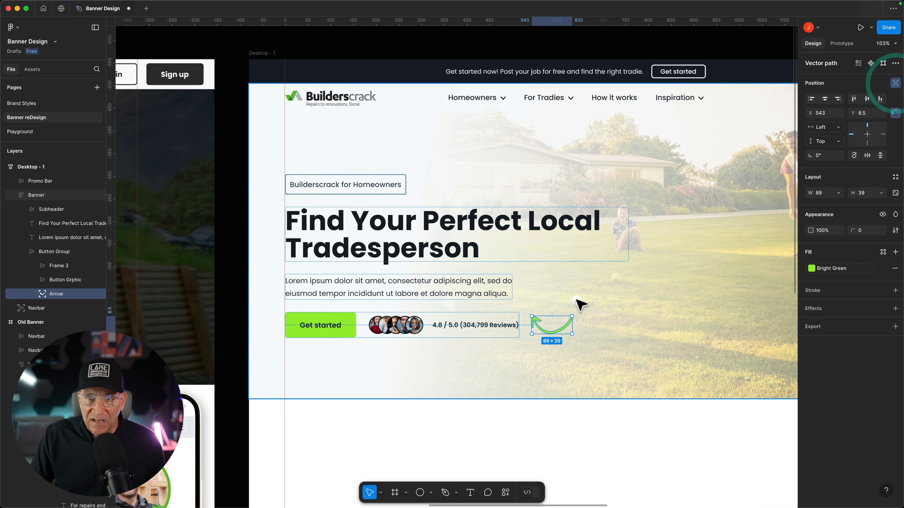
{"action": "left_click_drag", "start_coordinate": [535, 334], "coordinate": [372, 363]}
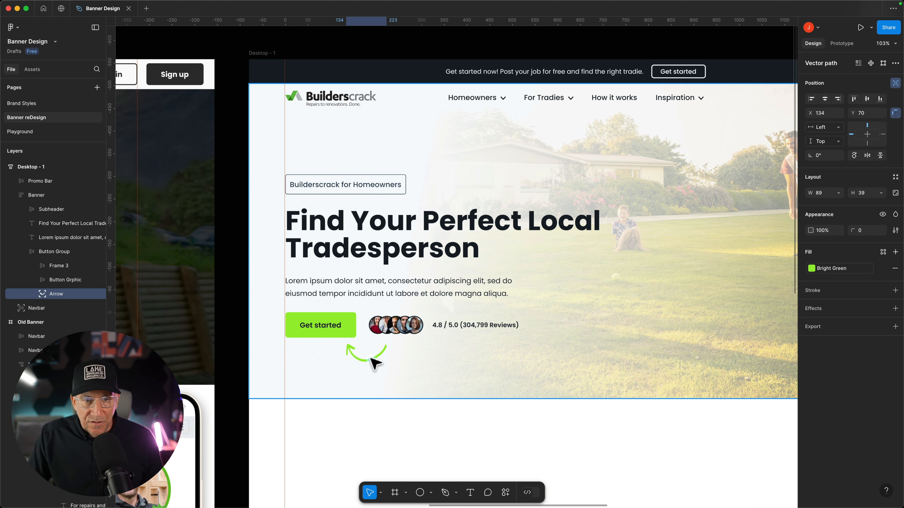
{"action": "left_click", "coordinate": [372, 361]}
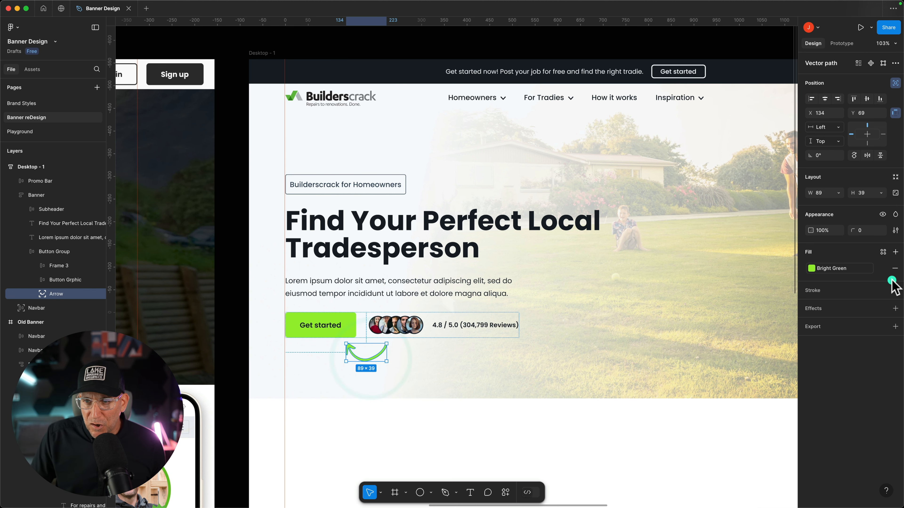
Change the arrow's fill to the Black Blue library colour.
{"action": "left_click", "coordinate": [811, 269]}
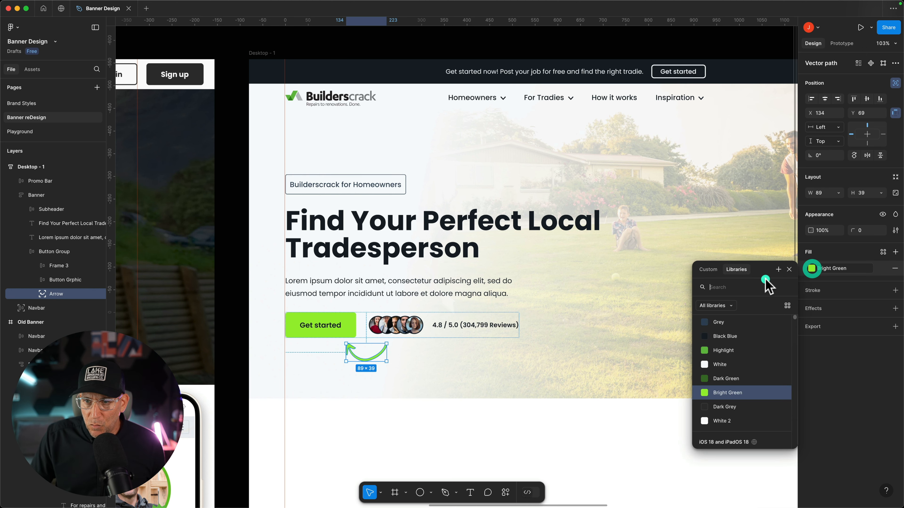
{"action": "left_click", "coordinate": [721, 336]}
{"action": "left_click", "coordinate": [352, 434]}
Examine the redesigned banner's overall layout, its headline properties and the colours used across the Desktop - 1 frame.
{"action": "scroll", "coordinate": [445, 427], "scroll_direction": "down", "scroll_amount": 3}
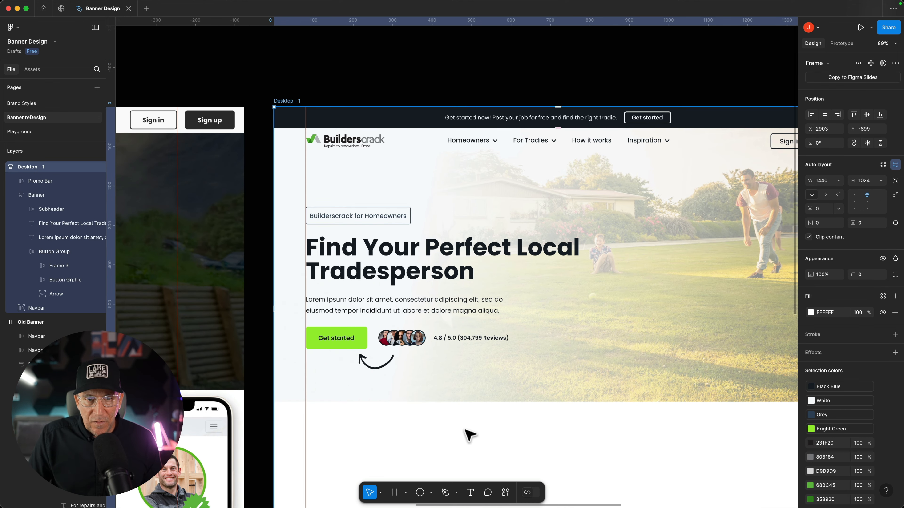
{"action": "scroll", "coordinate": [469, 434], "scroll_direction": "right", "scroll_amount": 4}
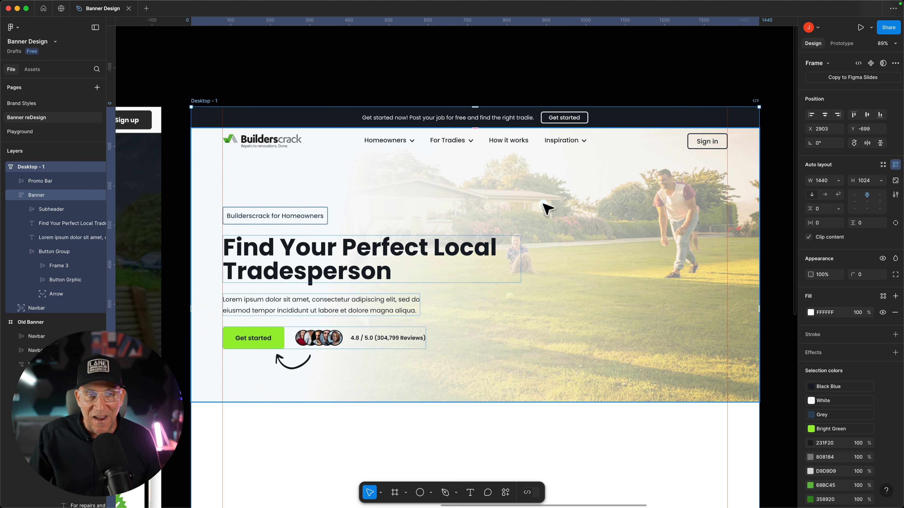
{"action": "left_click", "coordinate": [550, 238]}
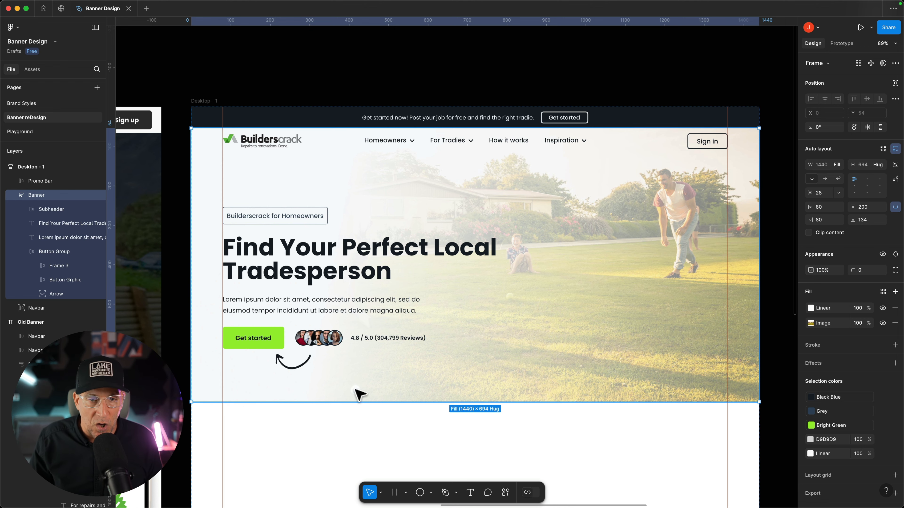
{"action": "scroll", "coordinate": [562, 462], "scroll_direction": "down", "scroll_amount": 3}
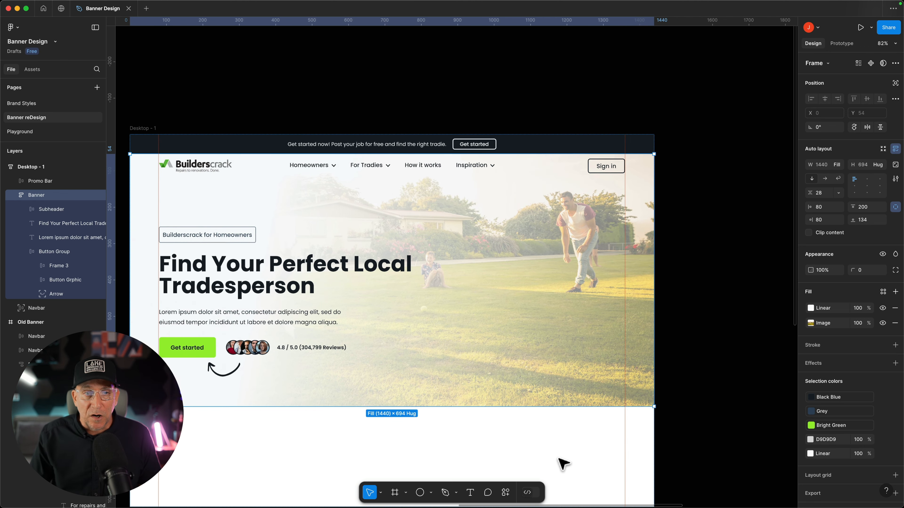
{"action": "scroll", "coordinate": [562, 462], "scroll_direction": "down", "scroll_amount": 2}
{"action": "left_click", "coordinate": [189, 106]}
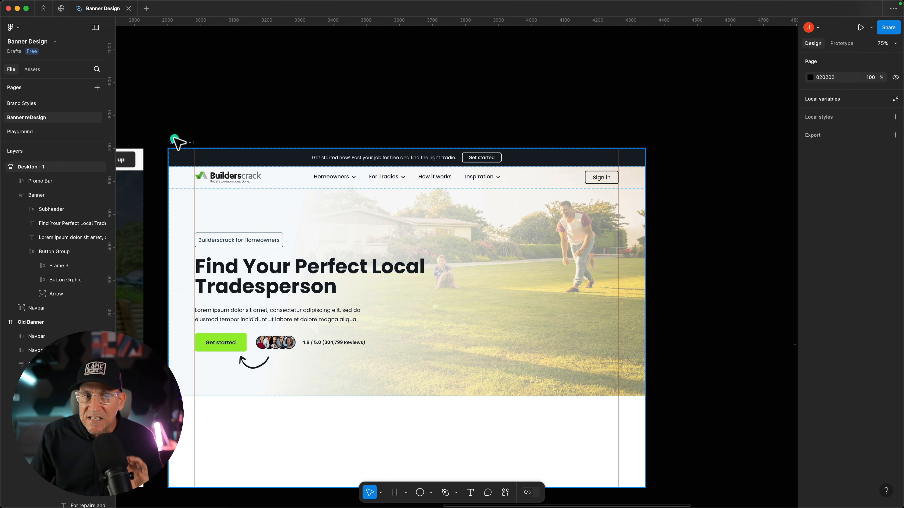
{"action": "left_click", "coordinate": [258, 268]}
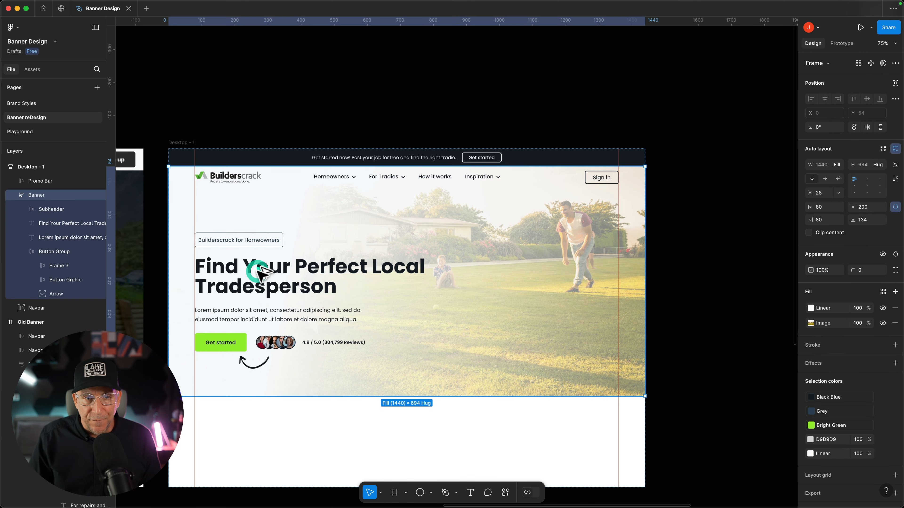
{"action": "left_click", "coordinate": [268, 274]}
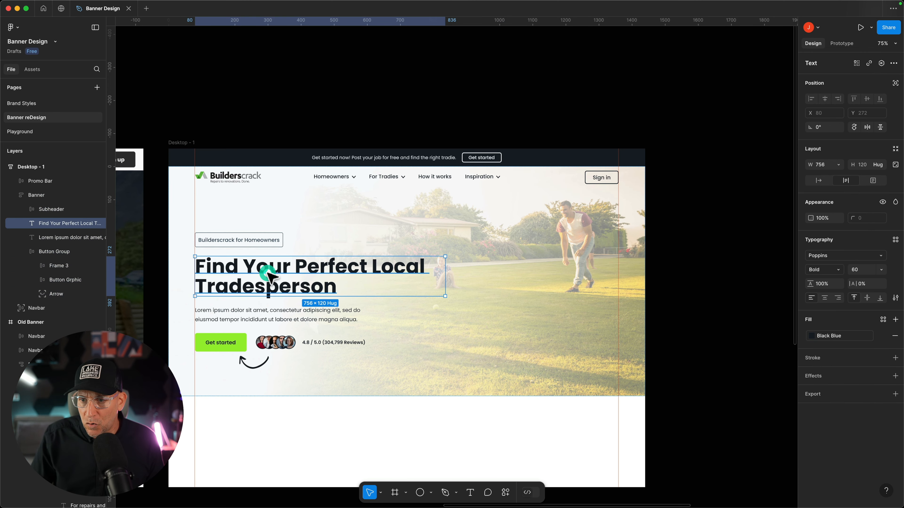
{"action": "left_click", "coordinate": [214, 130]}
{"action": "left_click", "coordinate": [176, 142]}
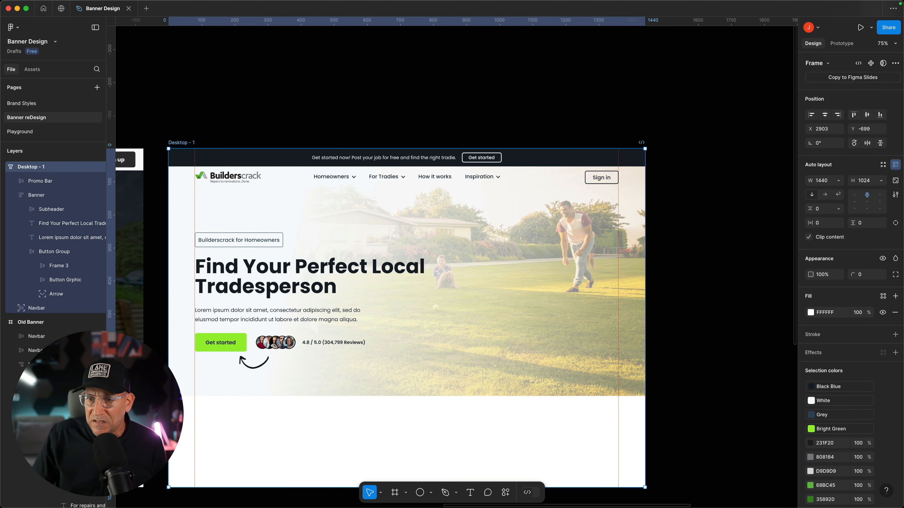
{"action": "scroll", "coordinate": [818, 463], "scroll_direction": "down", "scroll_amount": 5}
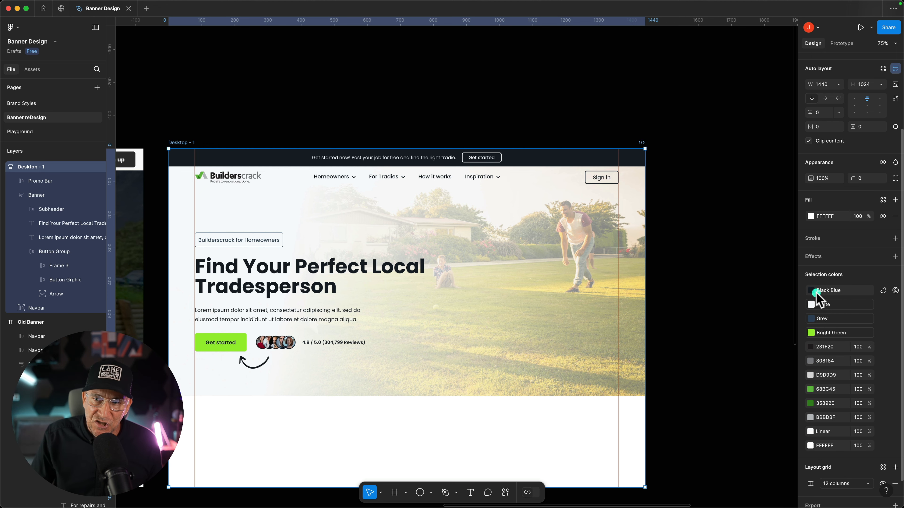
{"action": "left_click", "coordinate": [744, 304]}
Check the text fill colours of the navbar's Sign in button and Inspiration link.
{"action": "scroll", "coordinate": [569, 206], "scroll_direction": "up", "scroll_amount": 3}
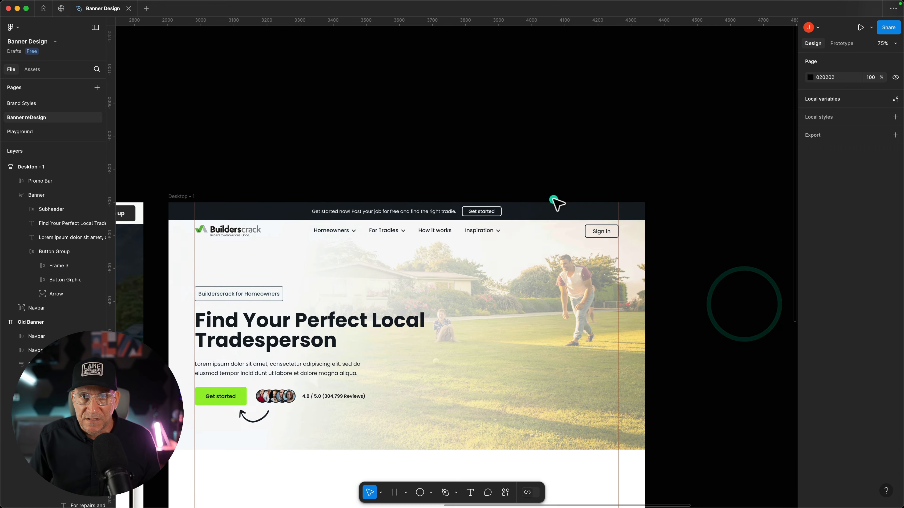
{"action": "scroll", "coordinate": [601, 228], "scroll_direction": "up", "scroll_amount": 5}
{"action": "left_click", "coordinate": [602, 206]}
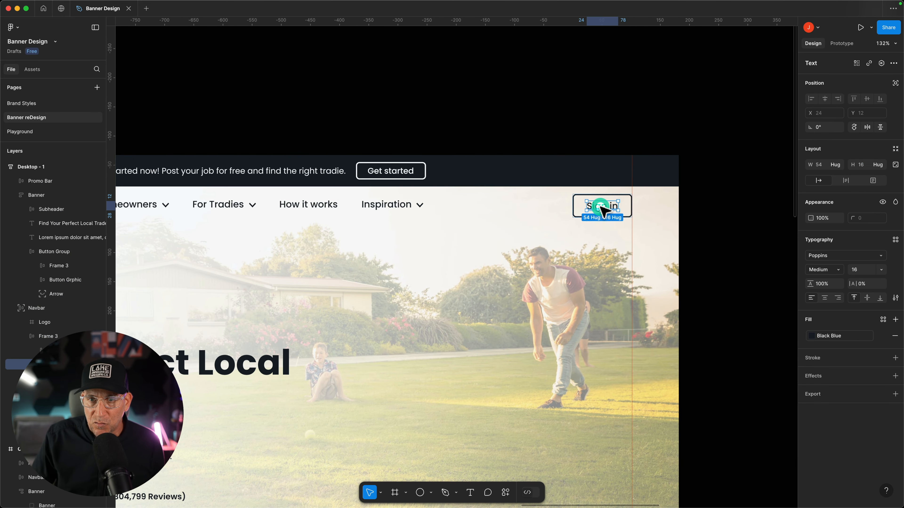
{"action": "left_click", "coordinate": [601, 207]}
{"action": "left_click", "coordinate": [573, 213]}
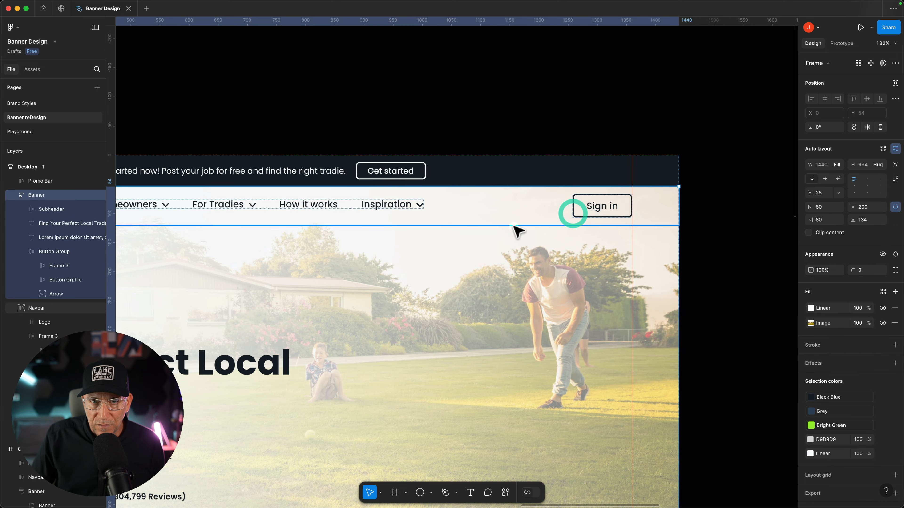
{"action": "scroll", "coordinate": [426, 220], "scroll_direction": "left", "scroll_amount": 1}
{"action": "left_click", "coordinate": [411, 204], "text": "super"}
{"action": "scroll", "coordinate": [411, 204], "scroll_direction": "left", "scroll_amount": 2}
{"action": "scroll", "coordinate": [412, 208], "scroll_direction": "left", "scroll_amount": 5}
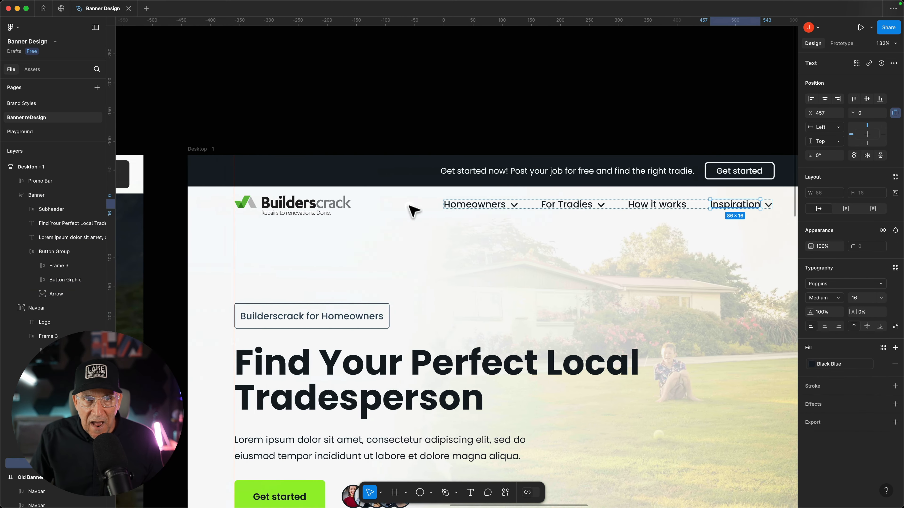
Recolour all eight letter shapes of "Builders" in the navbar logo with the Black Blue library colour.
{"action": "left_click", "coordinate": [339, 213]}
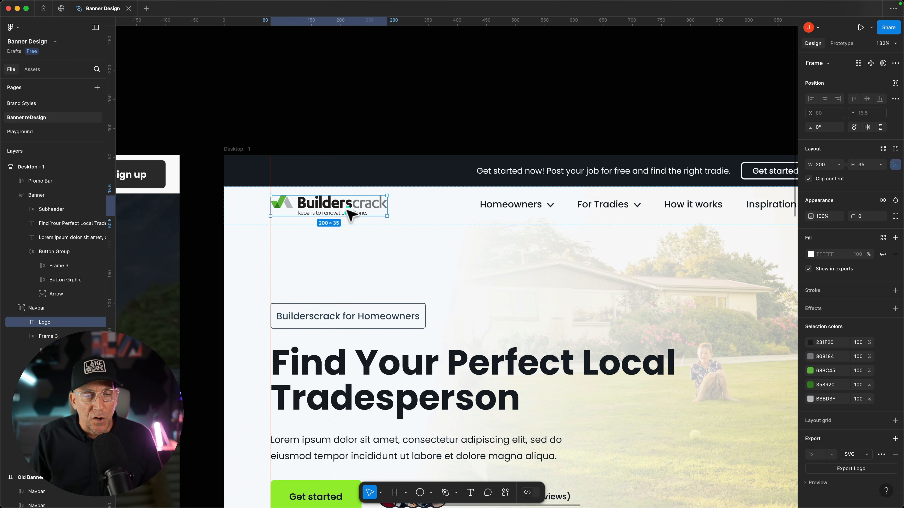
{"action": "scroll", "coordinate": [350, 215], "scroll_direction": "up", "scroll_amount": 3}
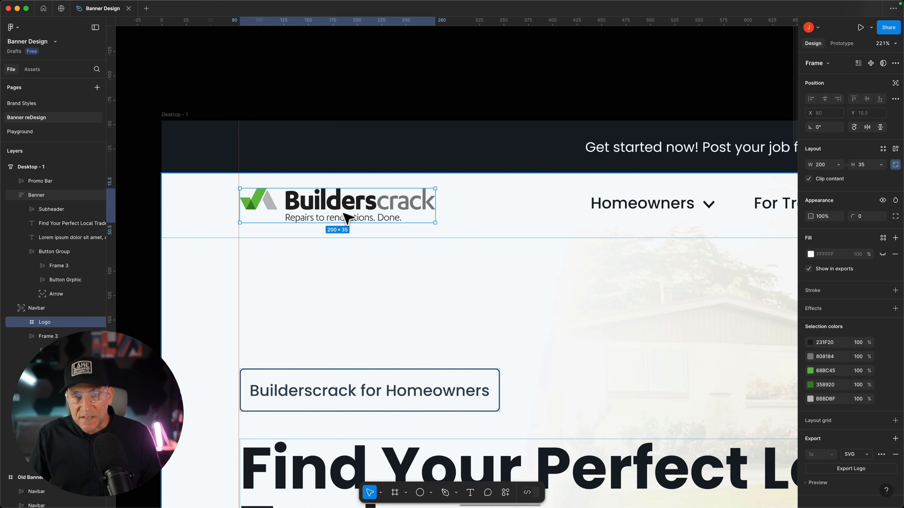
{"action": "scroll", "coordinate": [344, 215], "scroll_direction": "up", "scroll_amount": 3}
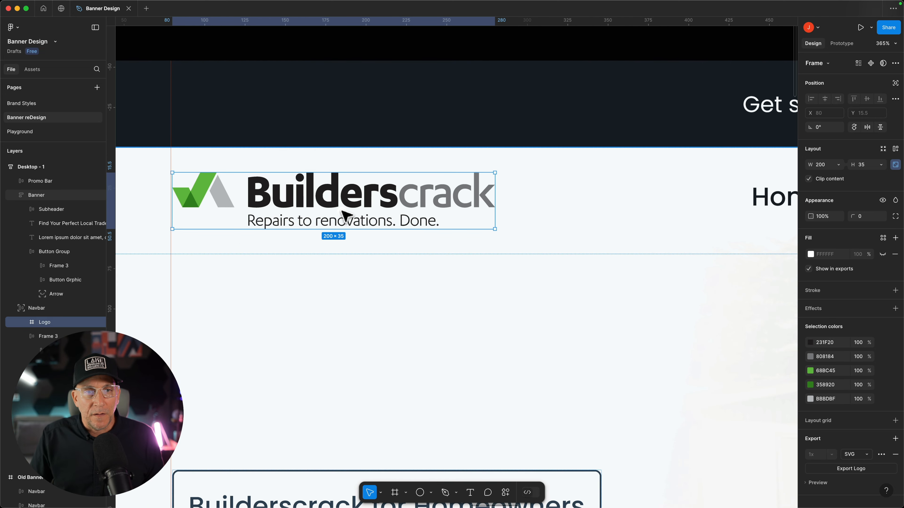
{"action": "double_click", "coordinate": [353, 201]}
{"action": "left_click", "coordinate": [368, 198], "text": "shift"}
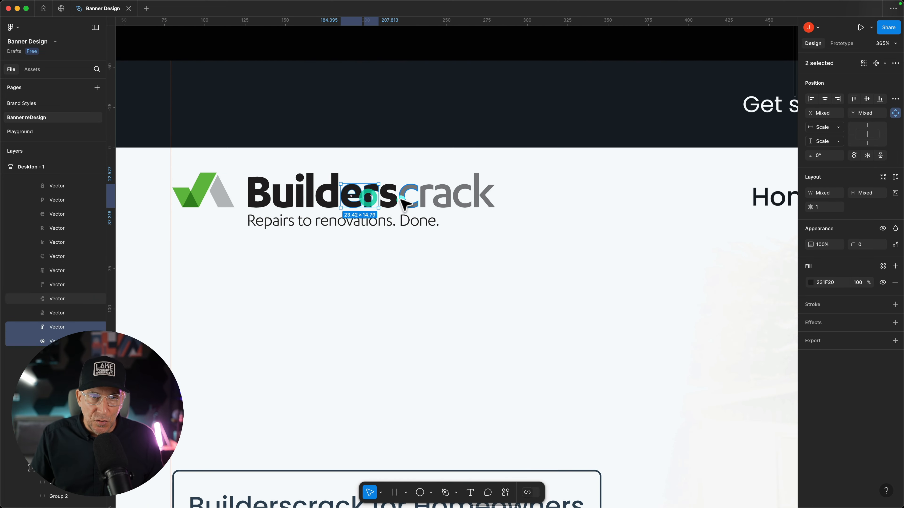
{"action": "left_click", "coordinate": [389, 199], "text": "shift"}
{"action": "left_click", "coordinate": [333, 205], "text": "shift"}
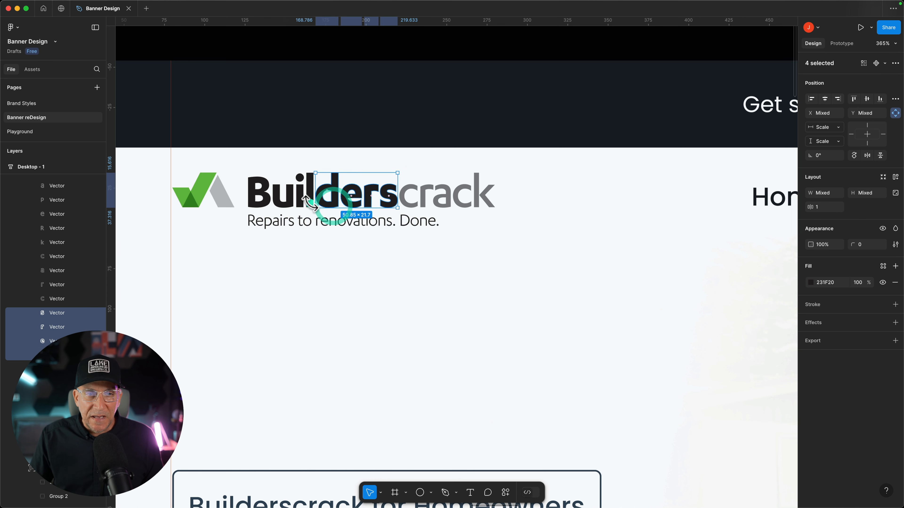
{"action": "left_click", "coordinate": [309, 198], "text": "shift"}
{"action": "left_click", "coordinate": [299, 199], "text": "shift"}
{"action": "left_click", "coordinate": [281, 202], "text": "shift"}
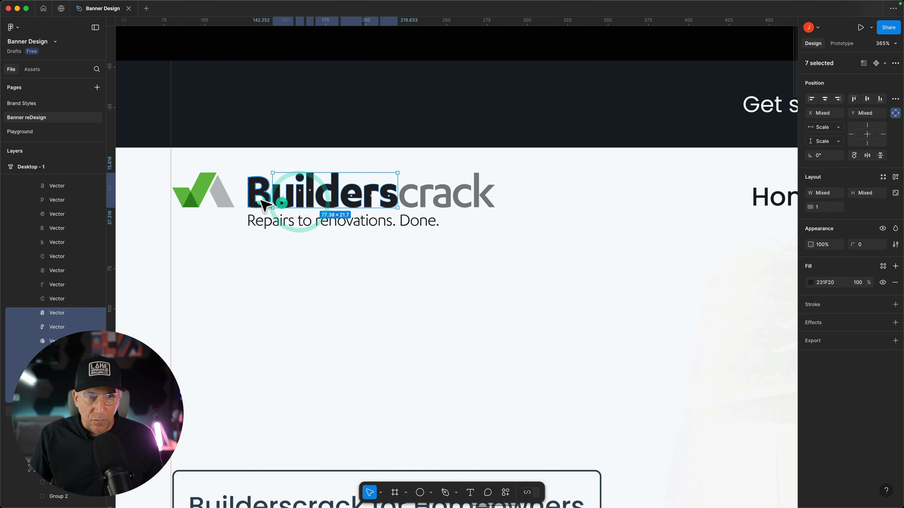
{"action": "left_click", "coordinate": [262, 202], "text": "shift"}
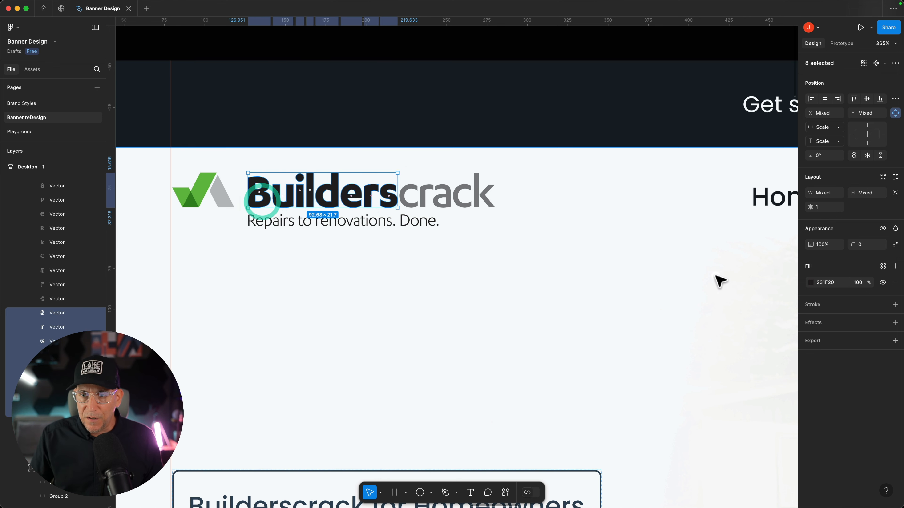
{"action": "left_click", "coordinate": [810, 283]}
{"action": "left_click", "coordinate": [737, 259]}
{"action": "left_click", "coordinate": [726, 336]}
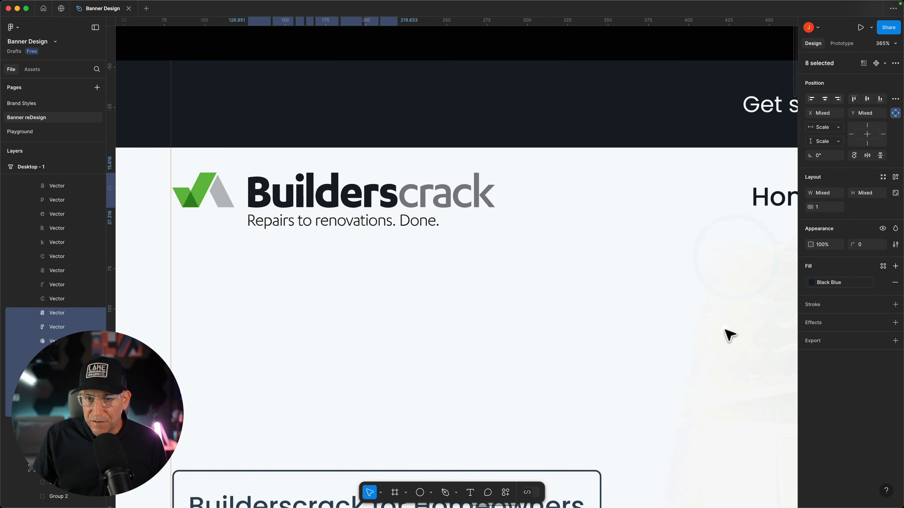
{"action": "left_click", "coordinate": [737, 328]}
Apply the Bright Green library colour to the two green check mark shapes in the logo.
{"action": "left_click", "coordinate": [189, 195]}
{"action": "left_click", "coordinate": [205, 181], "text": "shift"}
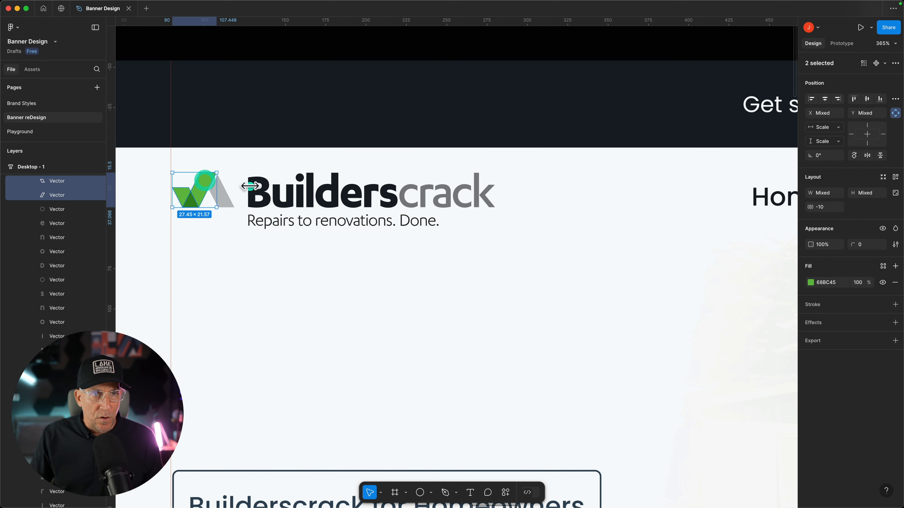
{"action": "left_click", "coordinate": [802, 286]}
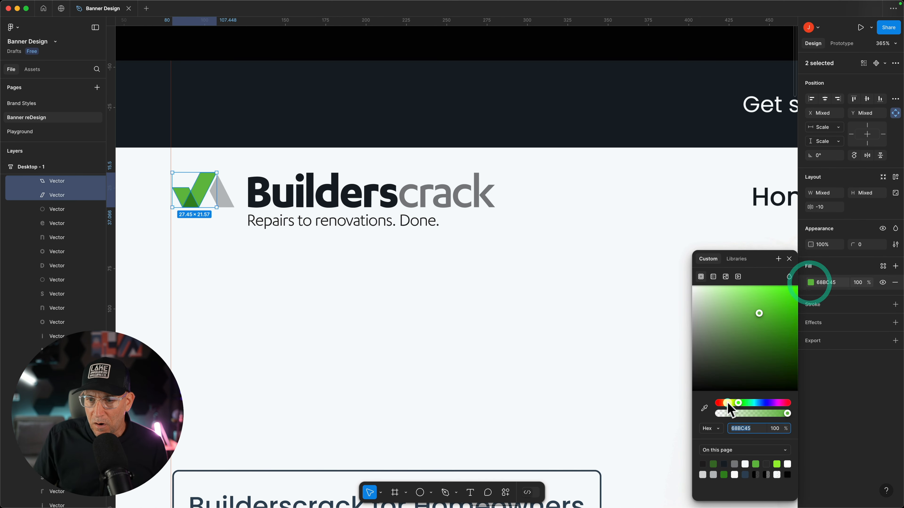
{"action": "left_click", "coordinate": [734, 259]}
{"action": "left_click", "coordinate": [721, 348]}
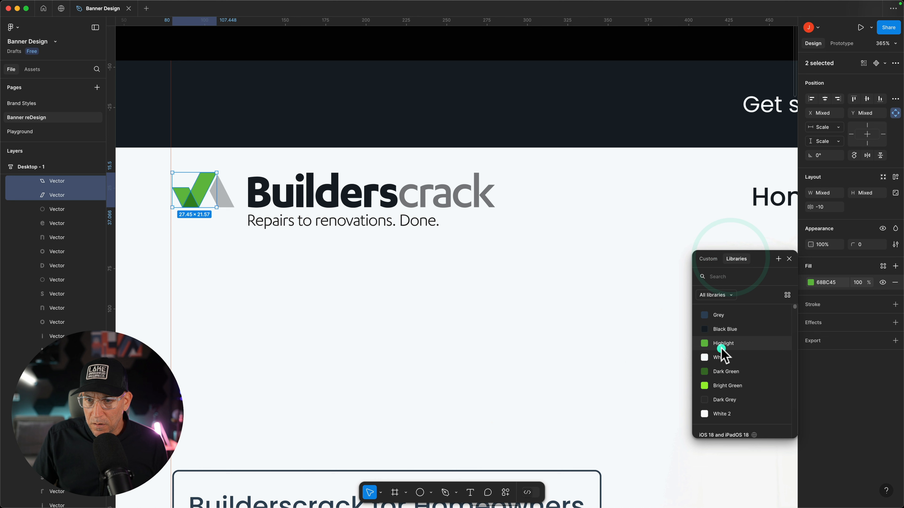
{"action": "left_click", "coordinate": [722, 384]}
Fill the small dark green triangle in the logo's check mark with the Highlight library colour.
{"action": "left_click", "coordinate": [191, 201]}
{"action": "left_click", "coordinate": [191, 202]}
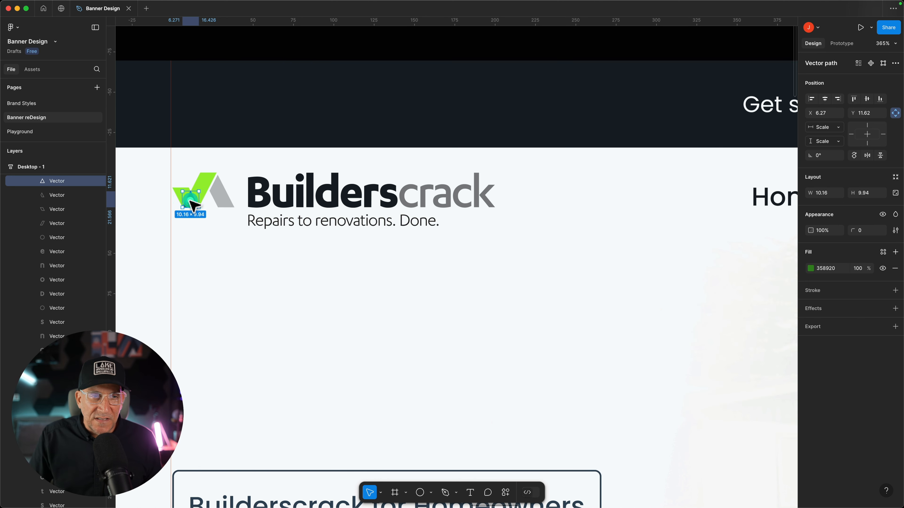
{"action": "left_click", "coordinate": [808, 269]}
{"action": "left_click", "coordinate": [737, 260]}
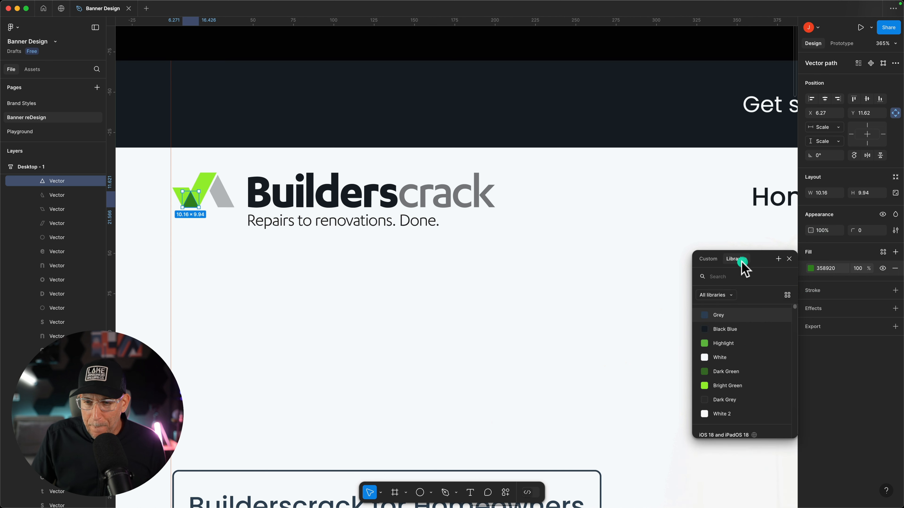
{"action": "left_click", "coordinate": [724, 342]}
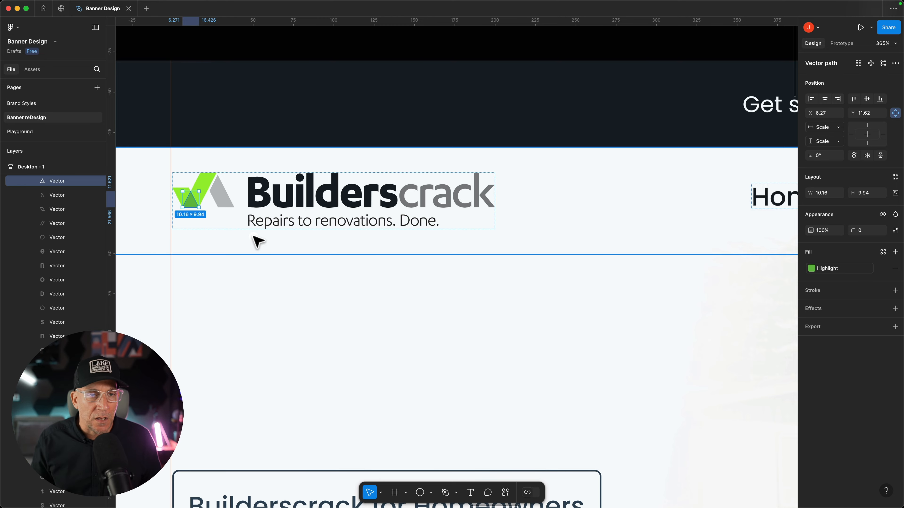
{"action": "left_click", "coordinate": [324, 119]}
Duplicate the whole Desktop - 1 frame to create a second version of the design.
{"action": "scroll", "coordinate": [325, 120], "scroll_direction": "down", "scroll_amount": 1}
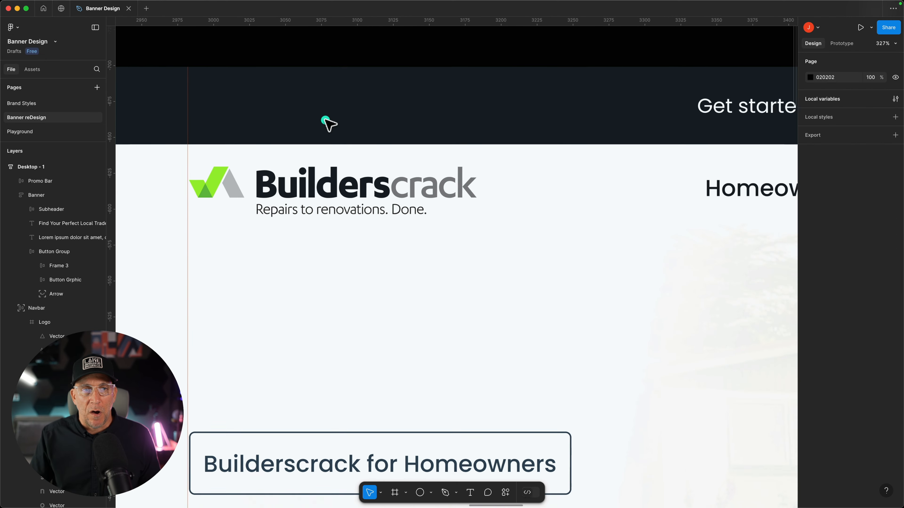
{"action": "scroll", "coordinate": [325, 119], "scroll_direction": "down", "scroll_amount": 3}
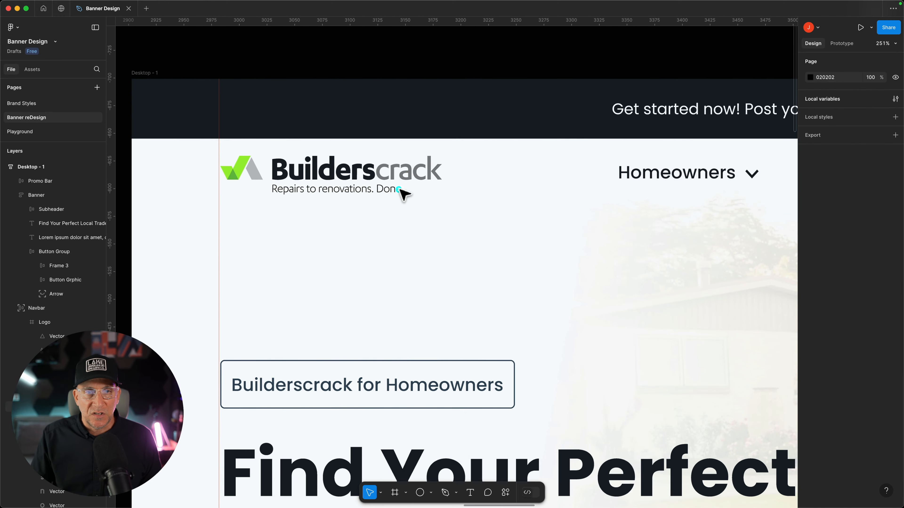
{"action": "scroll", "coordinate": [403, 194], "scroll_direction": "down", "scroll_amount": 8}
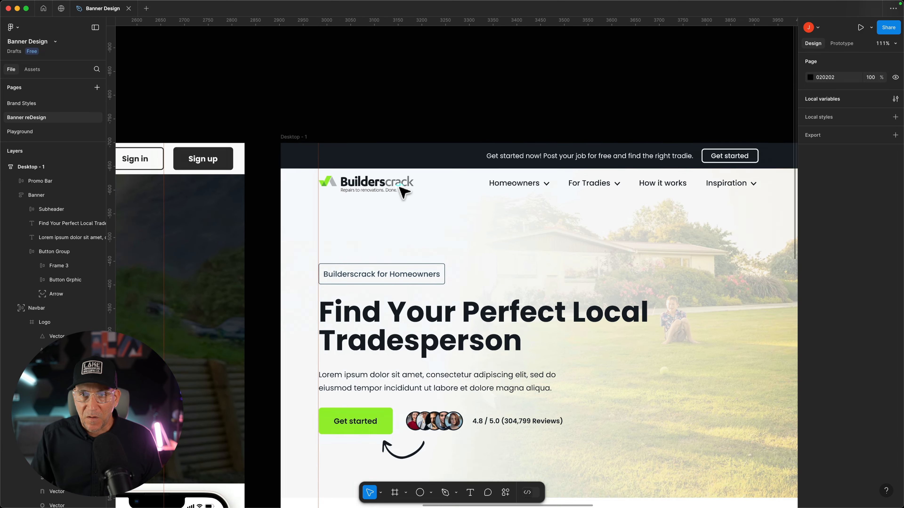
{"action": "scroll", "coordinate": [403, 194], "scroll_direction": "down", "scroll_amount": 5}
{"action": "scroll", "coordinate": [609, 118], "scroll_direction": "right", "scroll_amount": 3}
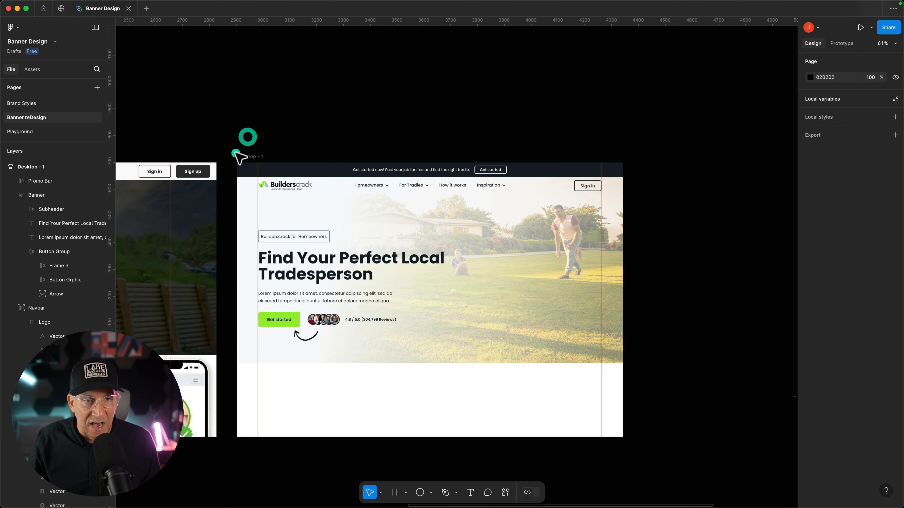
{"action": "left_click", "coordinate": [245, 156]}
{"action": "key", "text": "super+d"}
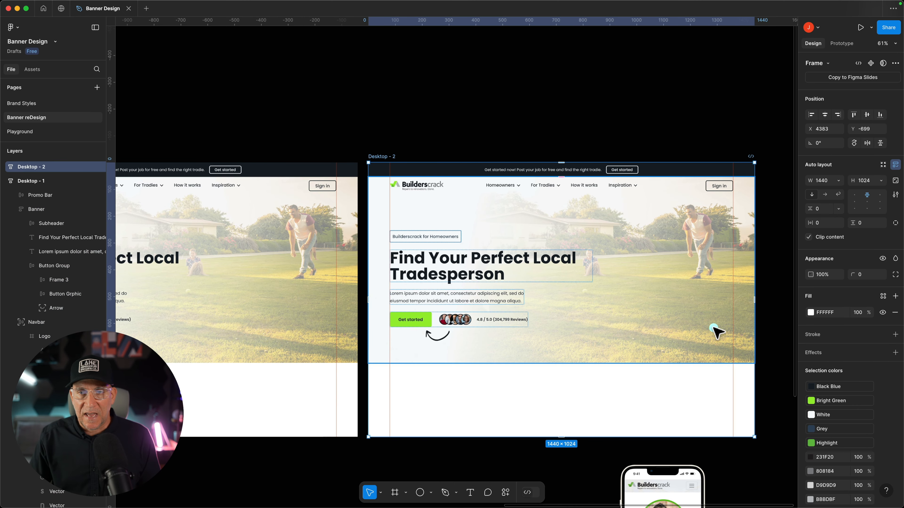
{"action": "scroll", "coordinate": [712, 337], "scroll_direction": "right", "scroll_amount": 3}
Remove the image fill from the duplicate's Banner and turn its linear gradient into a solid F8F9FA fill.
{"action": "left_click", "coordinate": [561, 320]}
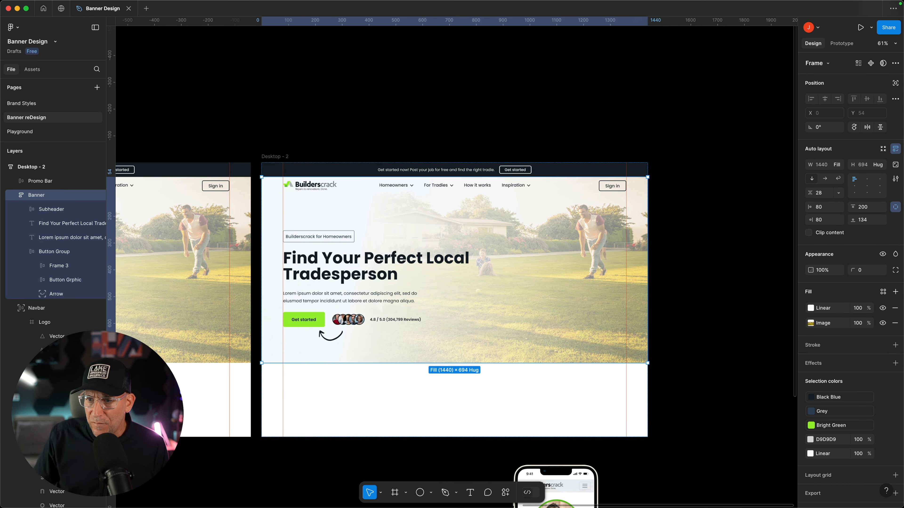
{"action": "left_click", "coordinate": [894, 323]}
{"action": "left_click", "coordinate": [811, 308]}
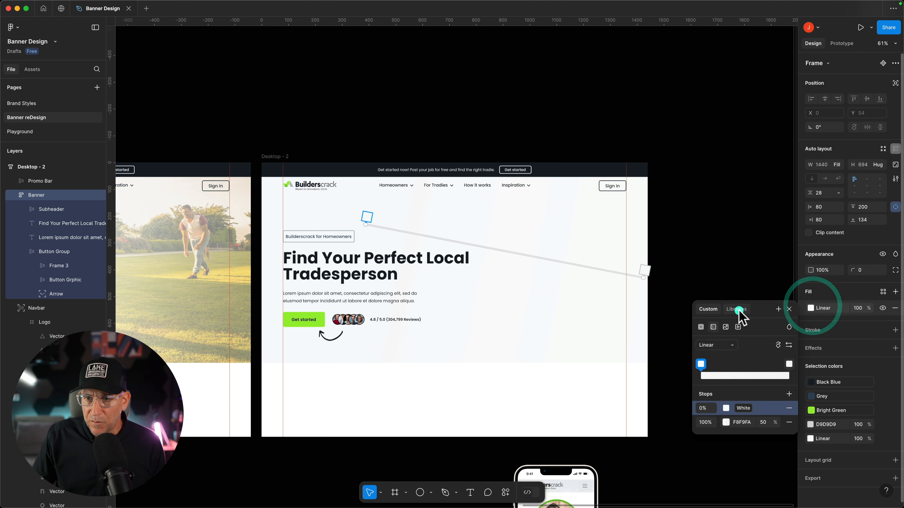
{"action": "left_click", "coordinate": [698, 327]}
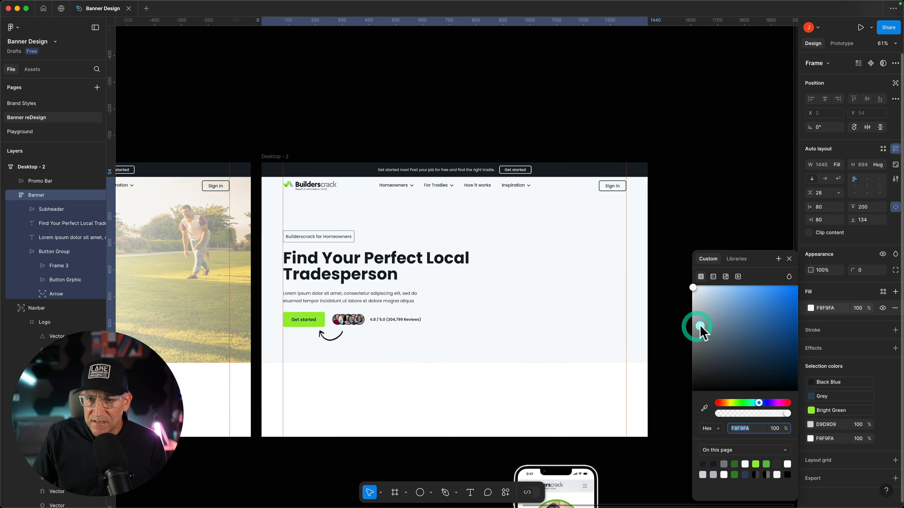
Apply the White library colour to the duplicate Banner's fill.
{"action": "left_click", "coordinate": [733, 259]}
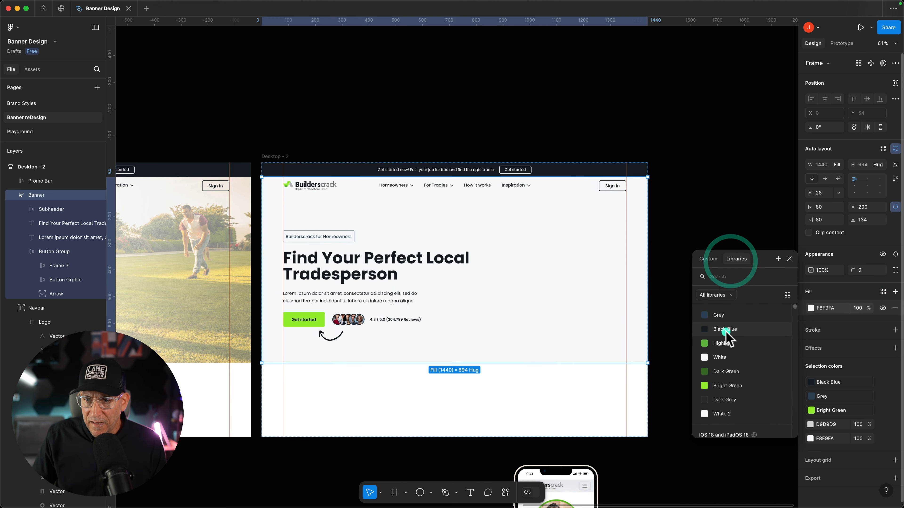
{"action": "left_click", "coordinate": [723, 359]}
{"action": "left_click", "coordinate": [673, 357]}
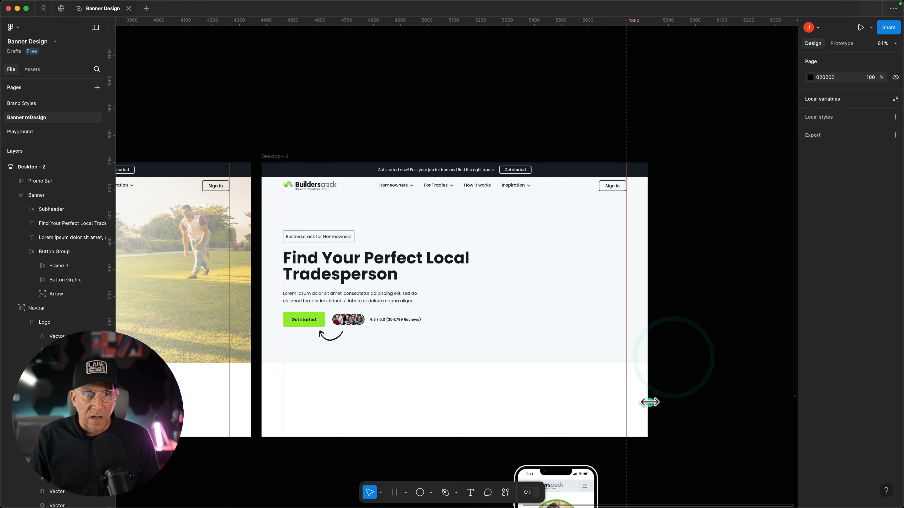
Move the phone mockup image from below the designs to the empty canvas beside the Desktop - 2 frame.
{"action": "scroll", "coordinate": [654, 402], "scroll_direction": "down", "scroll_amount": 5}
{"action": "left_click_drag", "start_coordinate": [550, 370], "coordinate": [731, 100]}
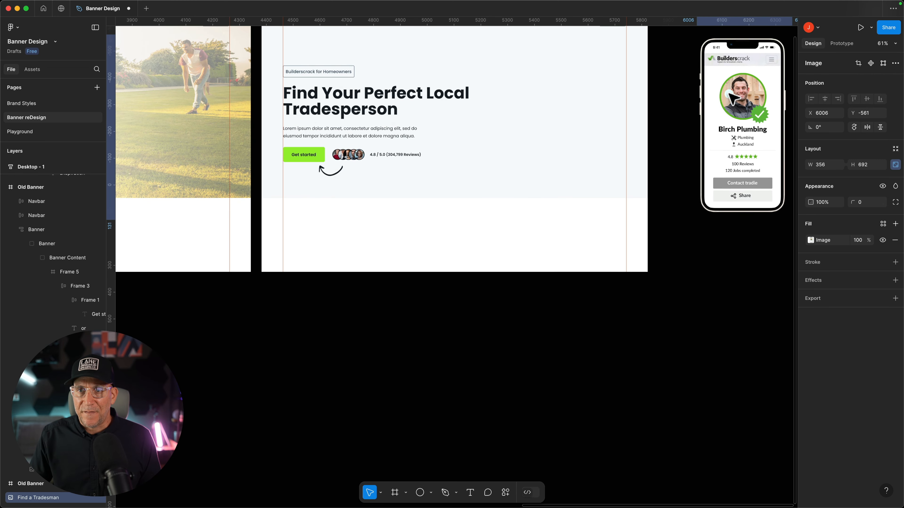
{"action": "scroll", "coordinate": [509, 381], "scroll_direction": "right", "scroll_amount": 5}
{"action": "scroll", "coordinate": [512, 379], "scroll_direction": "up", "scroll_amount": 5}
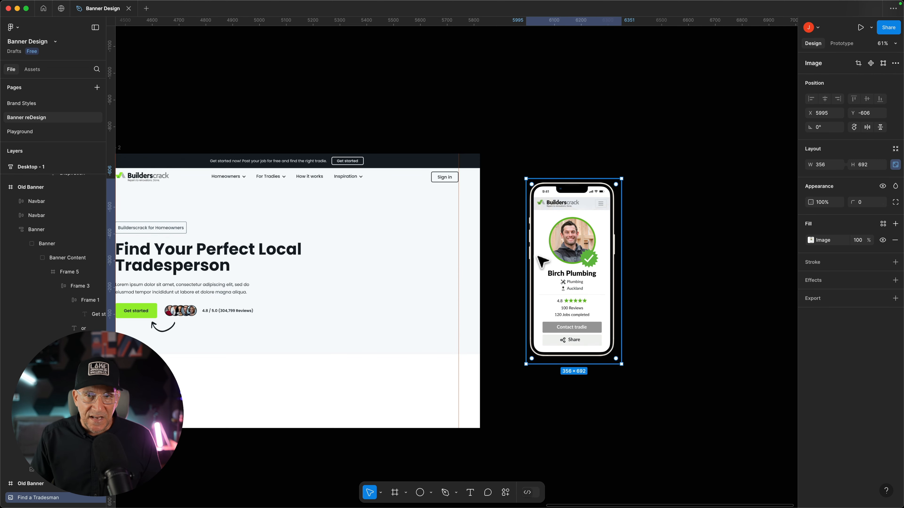
{"action": "left_click_drag", "start_coordinate": [532, 256], "coordinate": [572, 260]}
{"action": "left_click_drag", "start_coordinate": [570, 258], "coordinate": [570, 258]}
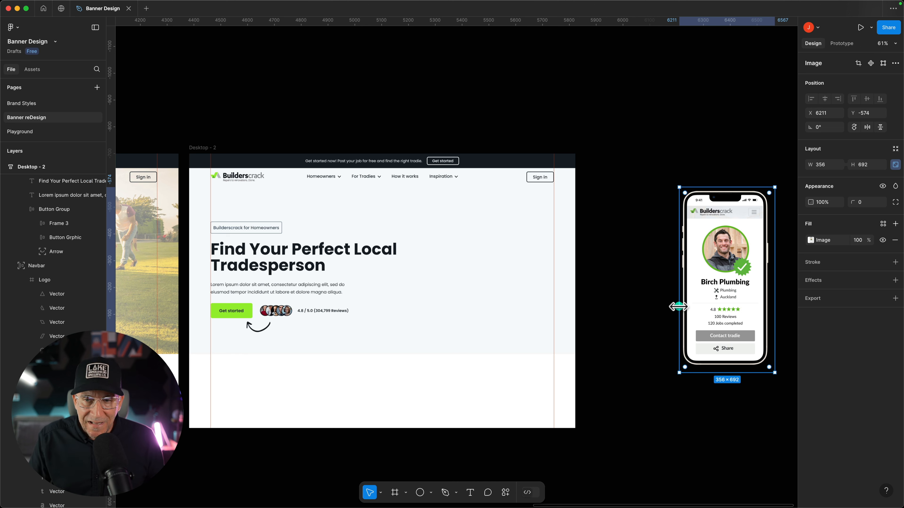
{"action": "left_click_drag", "start_coordinate": [716, 290], "coordinate": [654, 294]}
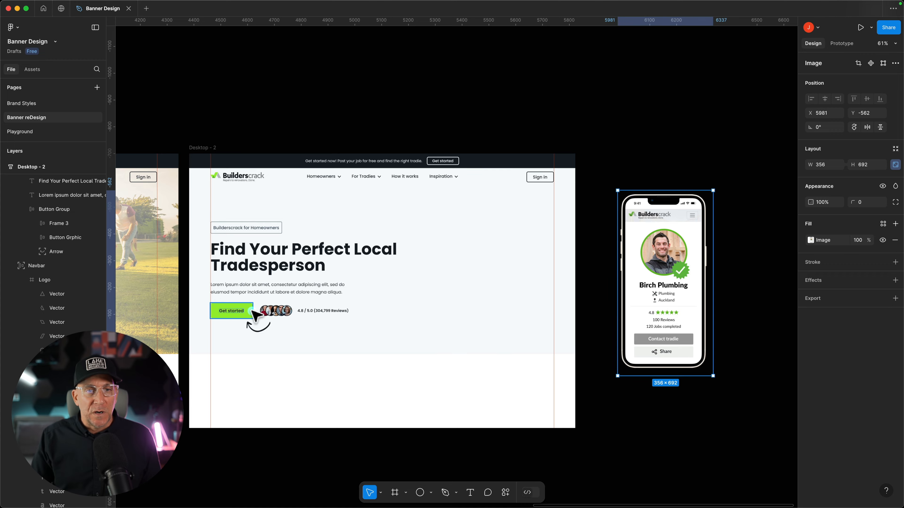
Scale the phone mockup image down proportionally to 241 × 468.
{"action": "scroll", "coordinate": [253, 312], "scroll_direction": "up", "scroll_amount": 5}
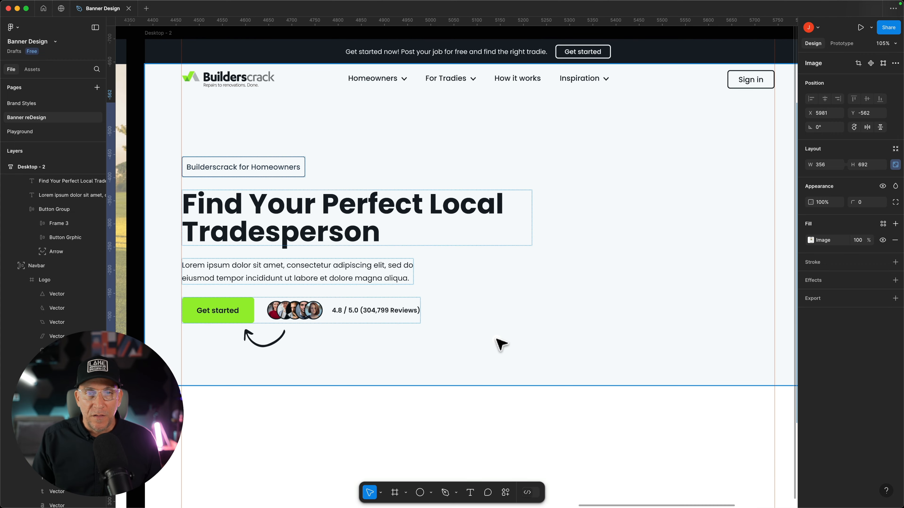
{"action": "scroll", "coordinate": [613, 285], "scroll_direction": "right", "scroll_amount": 10}
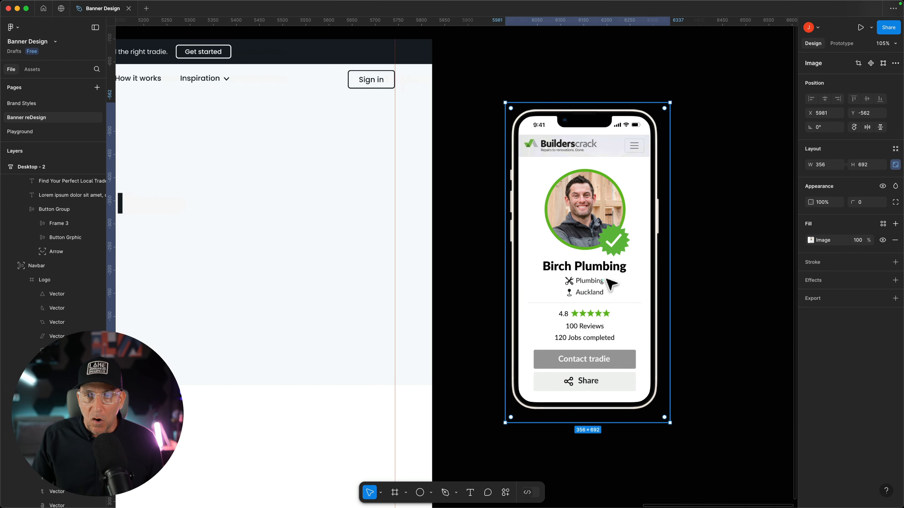
{"action": "scroll", "coordinate": [604, 283], "scroll_direction": "down", "scroll_amount": 5}
{"action": "left_click", "coordinate": [678, 259]}
{"action": "scroll", "coordinate": [629, 256], "scroll_direction": "down", "scroll_amount": 5}
{"action": "mouse_move", "coordinate": [618, 250]}
{"action": "left_mouse_down"}
{"action": "mouse_move", "coordinate": [656, 268]}
{"action": "mouse_move", "coordinate": [623, 249]}
{"action": "left_mouse_up"}
{"action": "left_click", "coordinate": [662, 258]}
{"action": "left_click", "coordinate": [659, 259]}
{"action": "scroll", "coordinate": [533, 269], "scroll_direction": "up", "scroll_amount": 5}
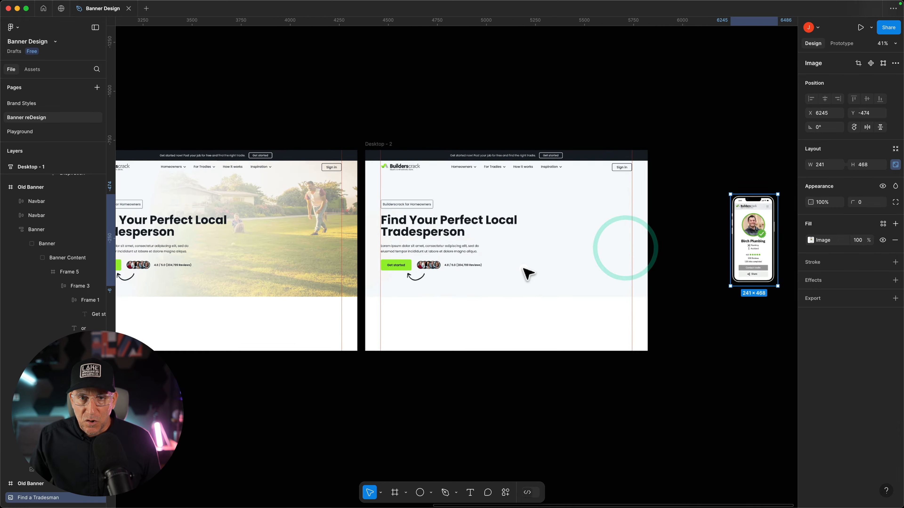
Show the layout grid and add a vertical guide at the right edge of Desktop - 2's sixth column.
{"action": "scroll", "coordinate": [527, 273], "scroll_direction": "up", "scroll_amount": 5}
{"action": "key", "text": "ctrl+shift+4"}
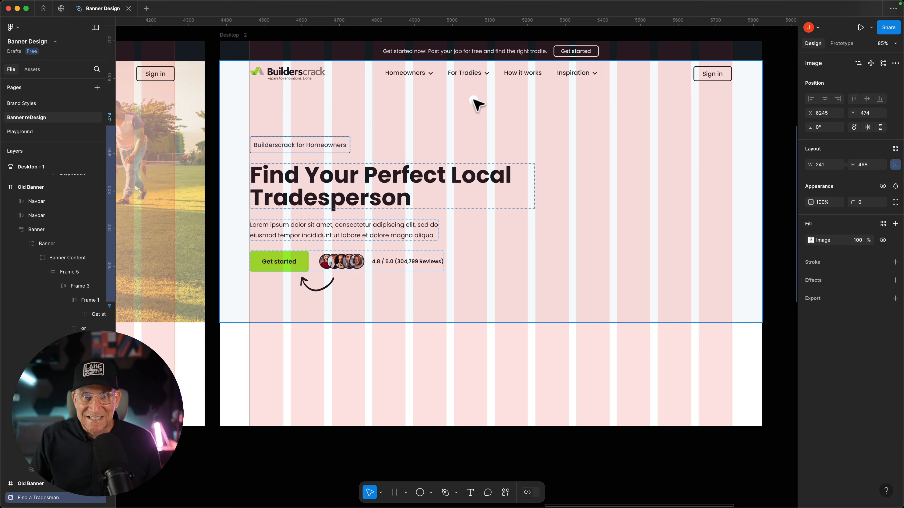
{"action": "left_click_drag", "start_coordinate": [113, 216], "coordinate": [485, 196]}
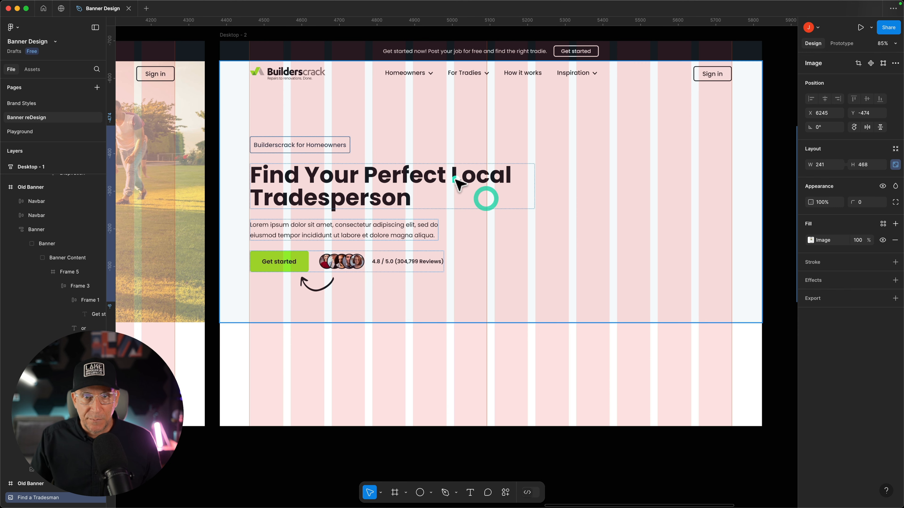
Narrow the "Find Your Perfect Local Tradesperson" headline to 629 wide so it ends at the new vertical guide.
{"action": "left_click", "coordinate": [460, 177]}
{"action": "left_click_drag", "start_coordinate": [533, 183], "coordinate": [500, 181]}
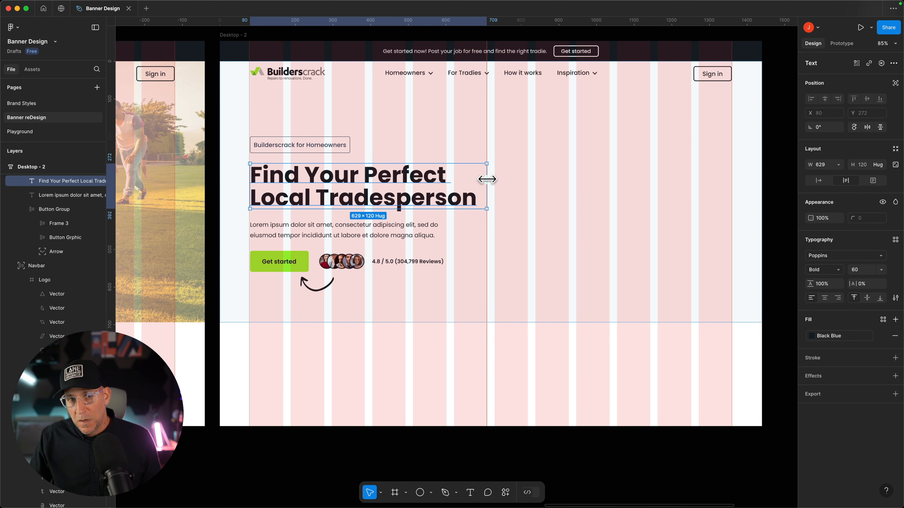
{"action": "left_click_drag", "start_coordinate": [488, 179], "coordinate": [487, 179]}
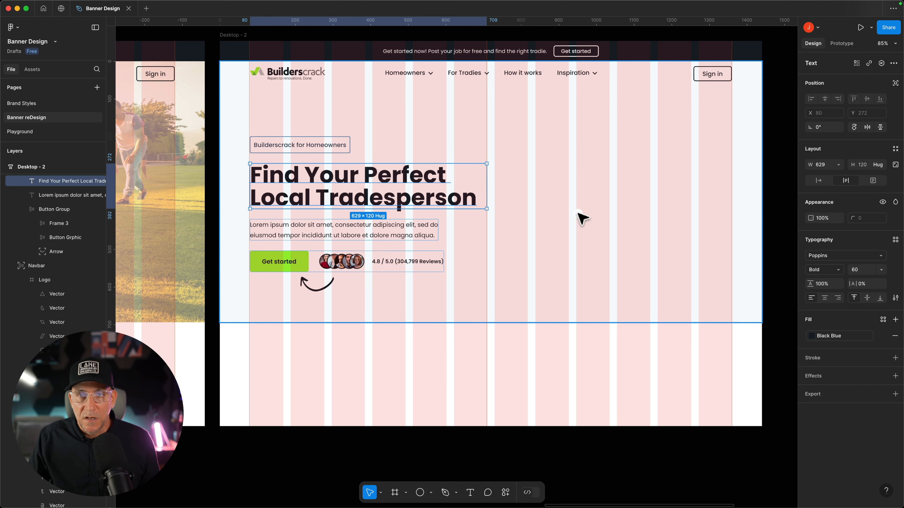
Move the phone mockup closer to Desktop - 2, roughly level with the banner's text.
{"action": "scroll", "coordinate": [584, 235], "scroll_direction": "down", "scroll_amount": 5}
{"action": "scroll", "coordinate": [562, 208], "scroll_direction": "right", "scroll_amount": 3}
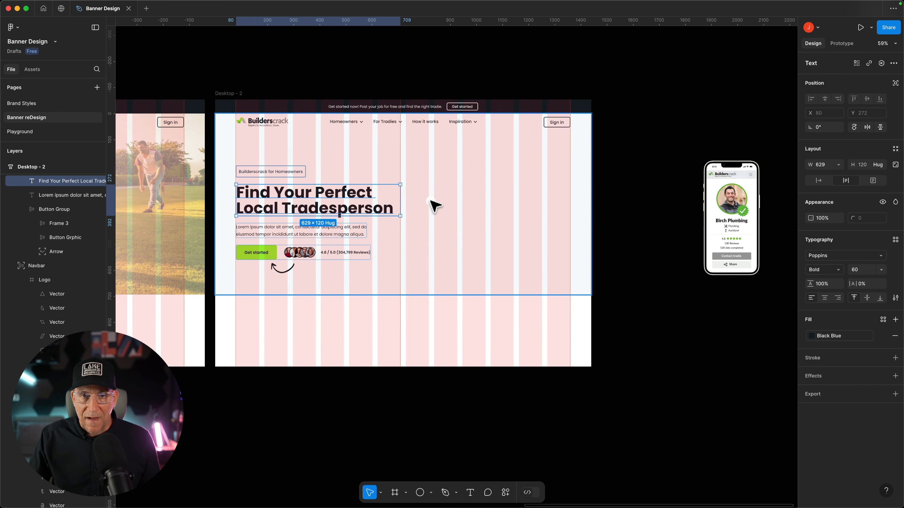
{"action": "left_click_drag", "start_coordinate": [739, 204], "coordinate": [723, 217]}
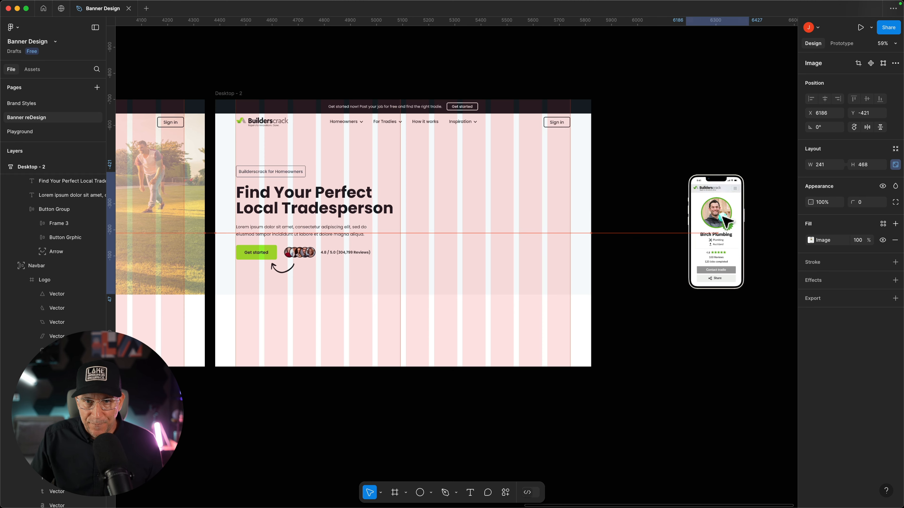
Group the headline and paragraph in Desktop - 2, name the group Content, and apply auto layout to it.
{"action": "left_click", "coordinate": [51, 221], "text": "shift"}
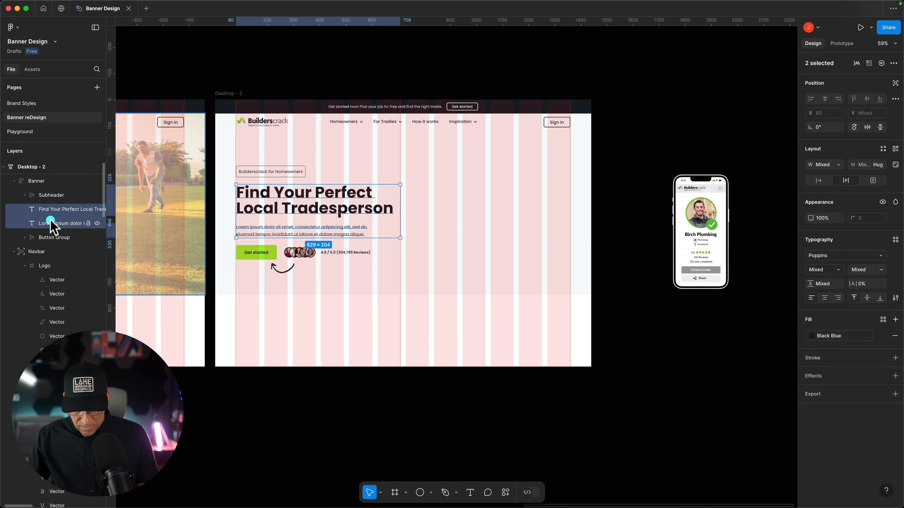
{"action": "key", "text": "super+g"}
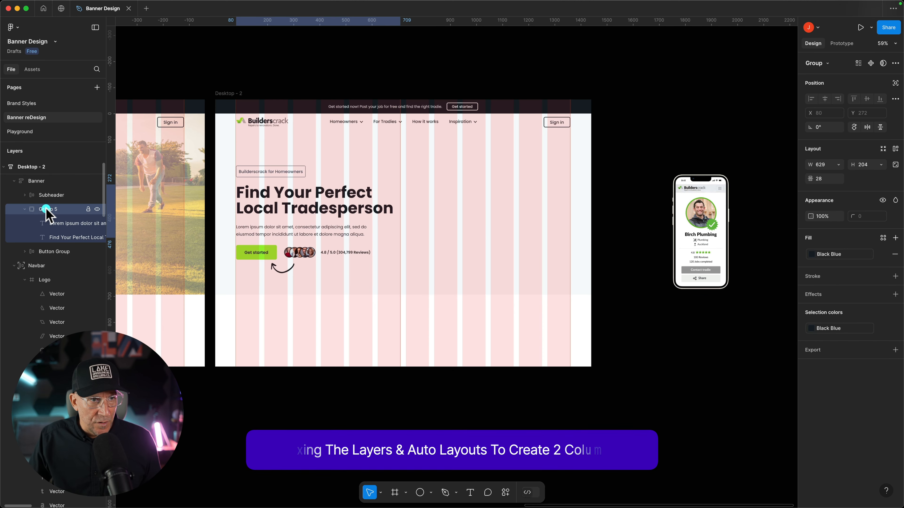
{"action": "double_click", "coordinate": [46, 209]}
{"action": "type", "text": "Conte"}
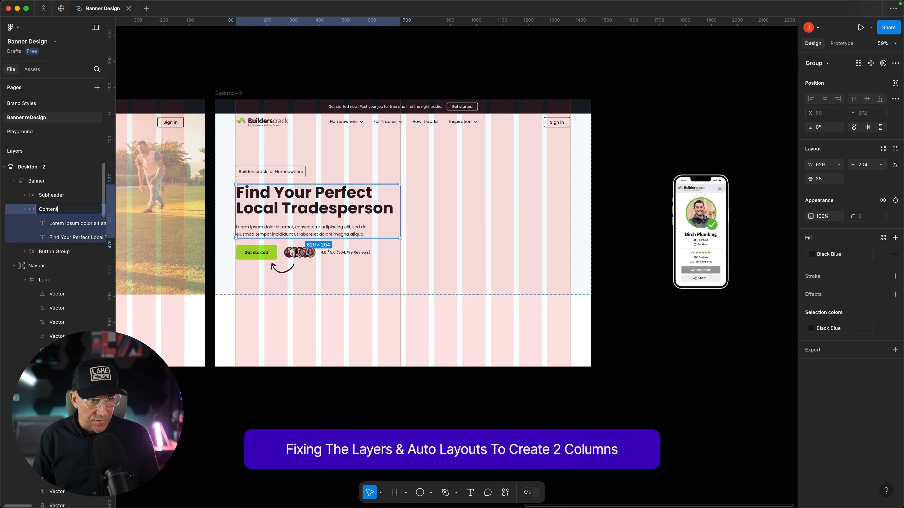
{"action": "type", "text": "nt"}
{"action": "key", "text": "Return"}
{"action": "left_click", "coordinate": [22, 210]}
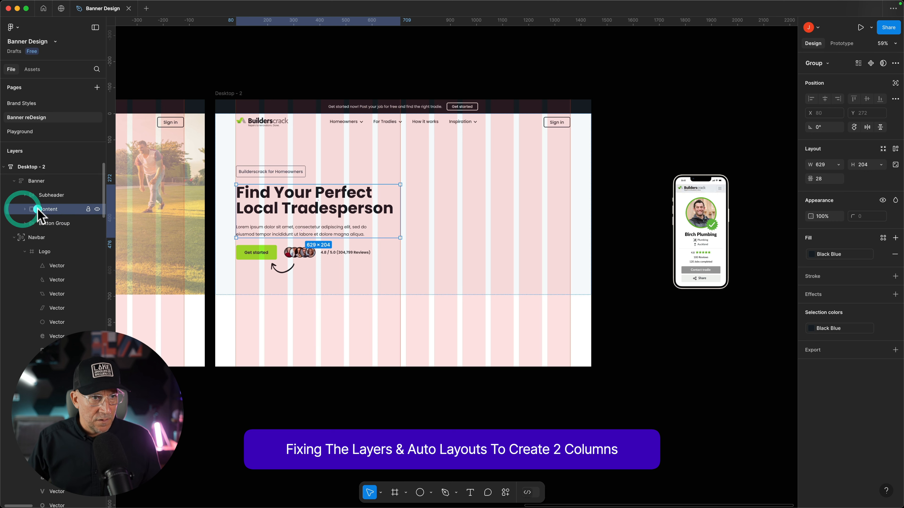
{"action": "left_click", "coordinate": [895, 149]}
Set the bottom padding of both Content and Button Group to 20.
{"action": "left_click", "coordinate": [270, 253], "text": "shift"}
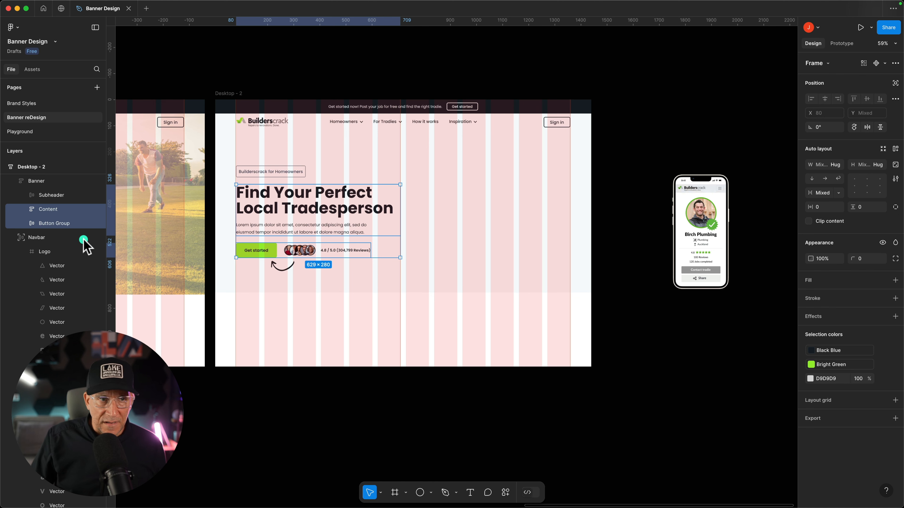
{"action": "left_click", "coordinate": [892, 207]}
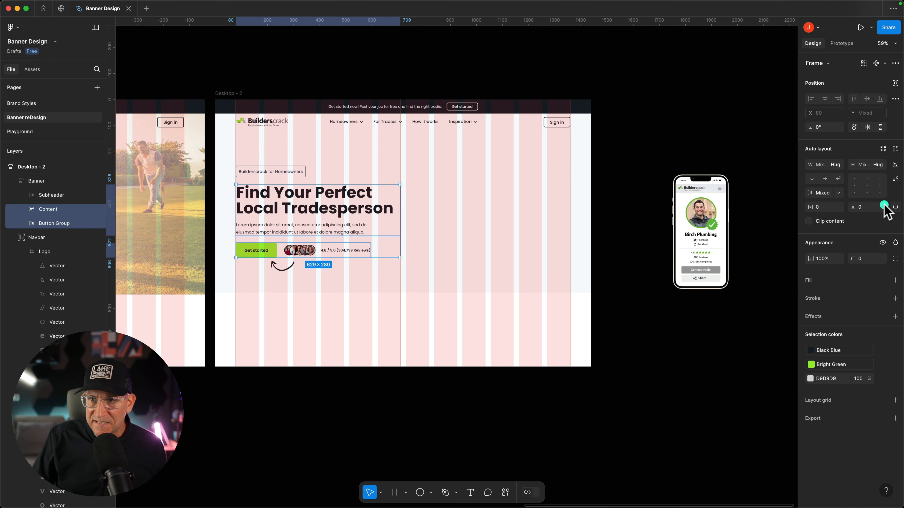
{"action": "left_click", "coordinate": [896, 206]}
{"action": "left_click", "coordinate": [864, 220]}
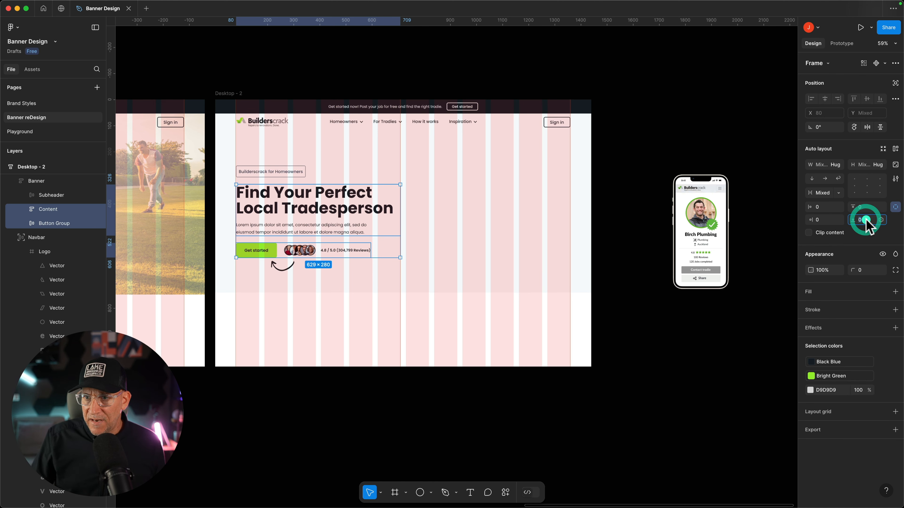
{"action": "type", "text": "3"}
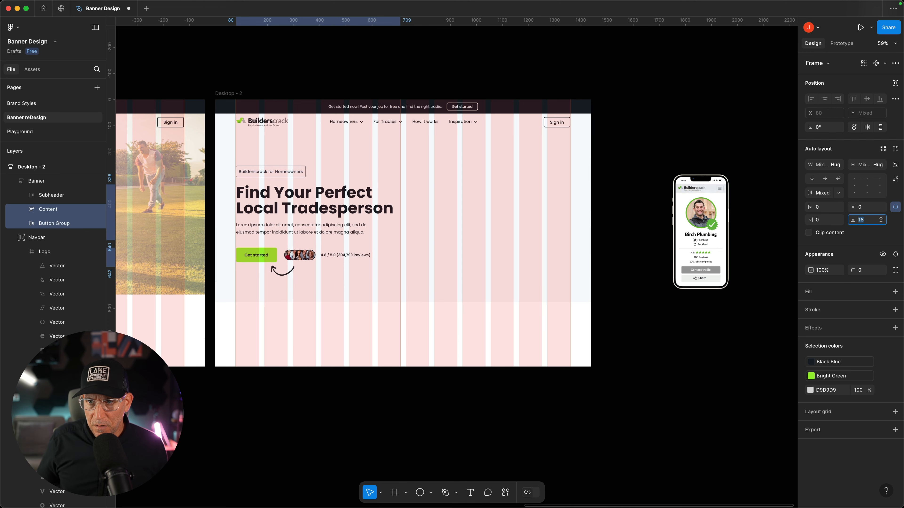
{"action": "left_click", "coordinate": [50, 161]}
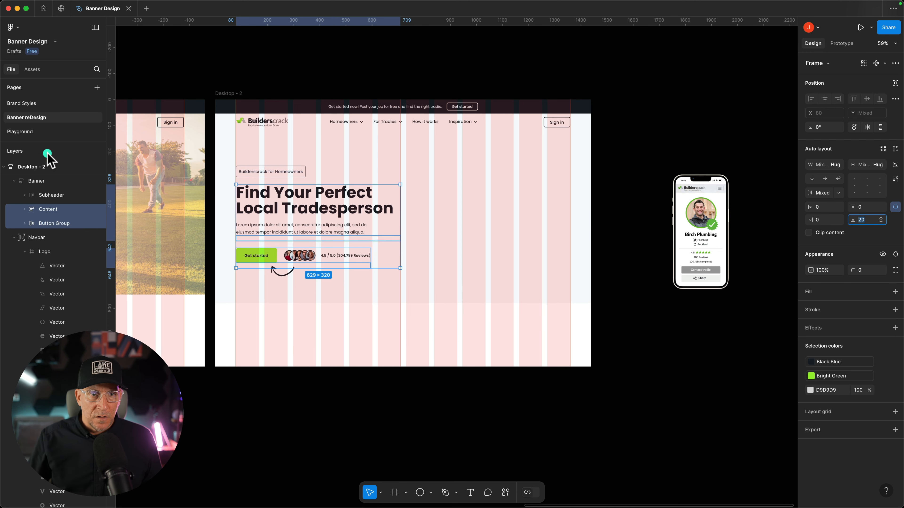
{"action": "scroll", "coordinate": [256, 346], "scroll_direction": "up", "scroll_amount": 2}
{"action": "left_click", "coordinate": [280, 415]}
{"action": "scroll", "coordinate": [299, 374], "scroll_direction": "up", "scroll_amount": 3}
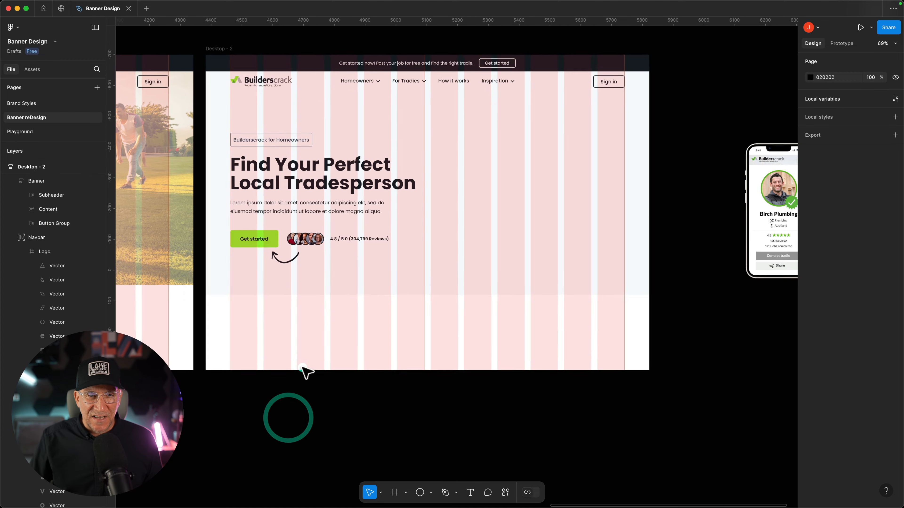
{"action": "scroll", "coordinate": [261, 386], "scroll_direction": "up", "scroll_amount": 5}
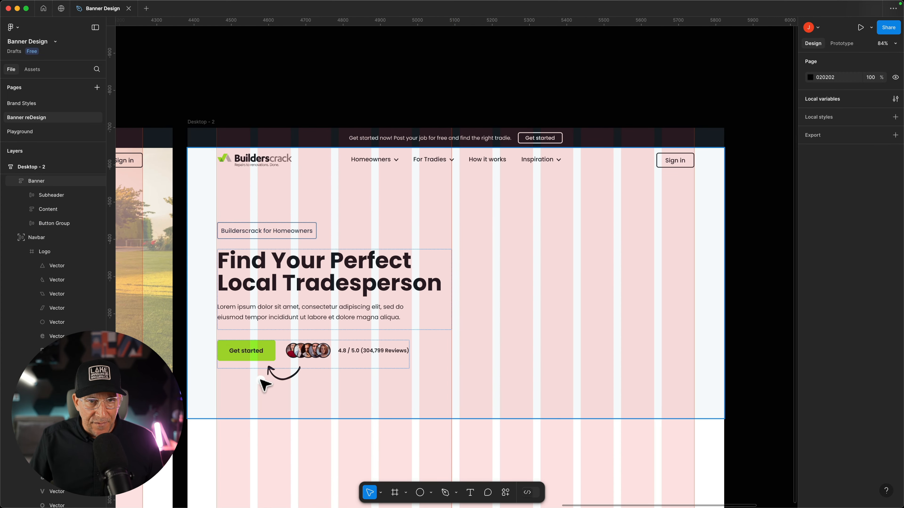
{"action": "scroll", "coordinate": [302, 440], "scroll_direction": "down", "scroll_amount": 5}
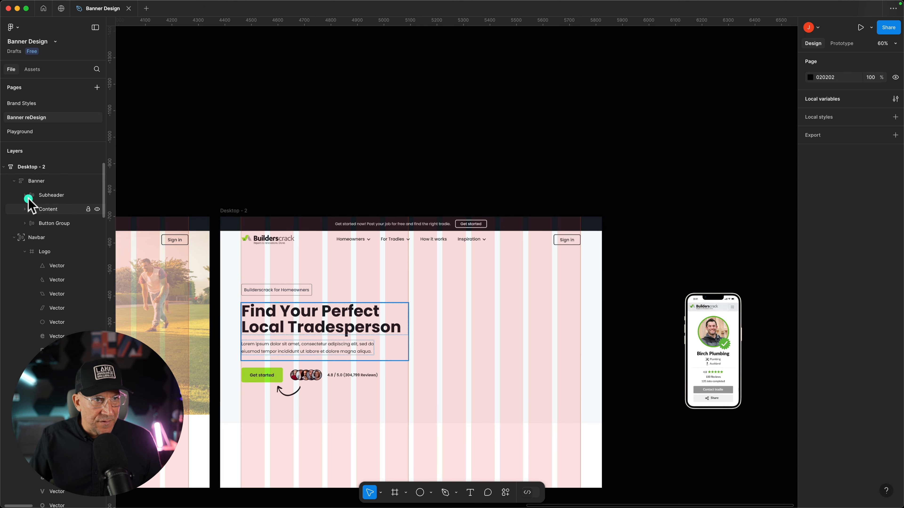
Wrap Subheader, Content and Button Group in one auto layout frame and name it Left Col.
{"action": "left_click_drag", "start_coordinate": [29, 200], "coordinate": [43, 221]}
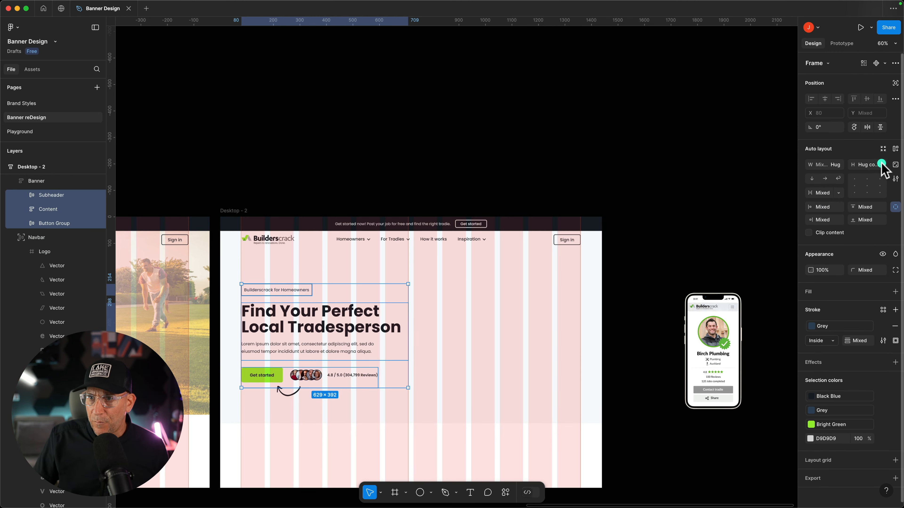
{"action": "left_click", "coordinate": [895, 149]}
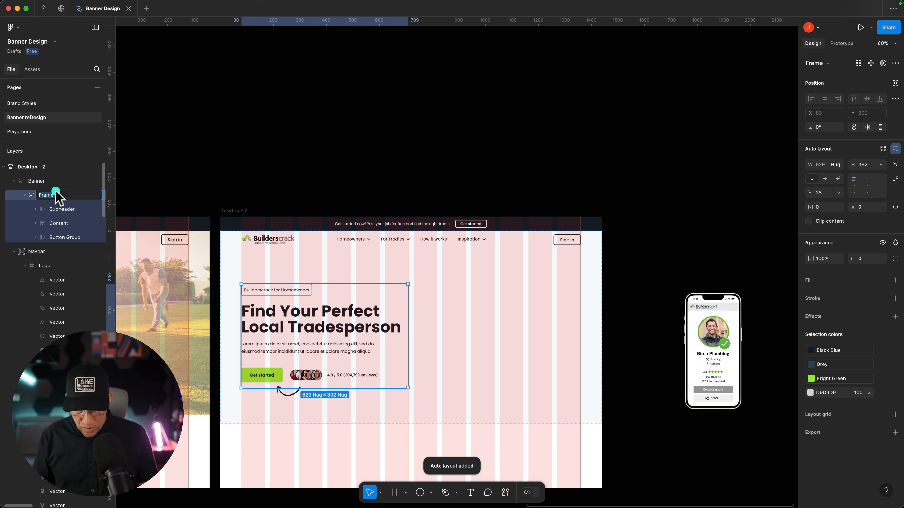
{"action": "type", "text": "Left Col"}
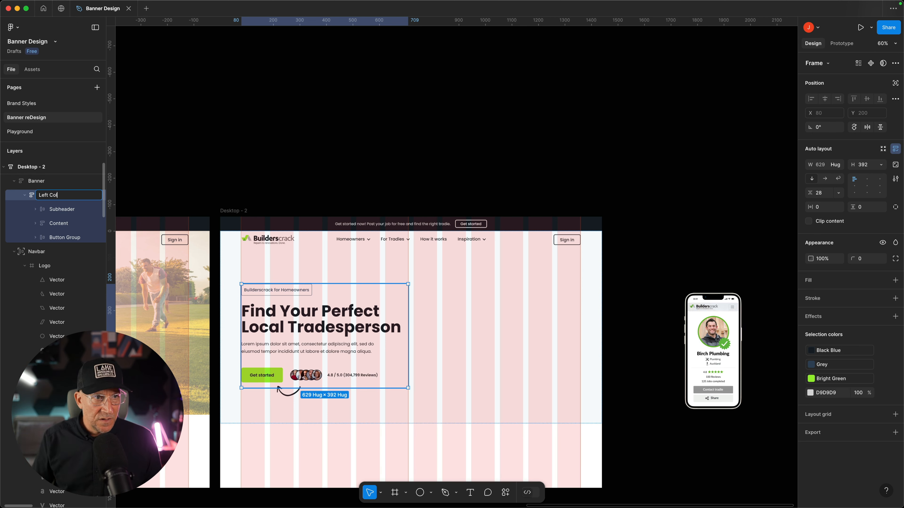
{"action": "left_click", "coordinate": [25, 195]}
{"action": "left_click", "coordinate": [179, 177]}
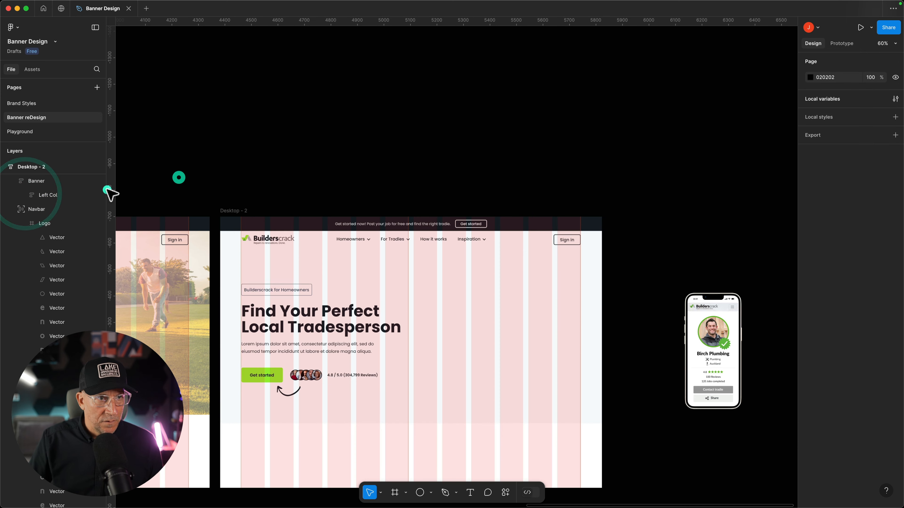
Place the phone mockup inside the Banner after Left Col and switch the Banner's auto layout to horizontal.
{"action": "left_click", "coordinate": [57, 195]}
{"action": "left_click_drag", "start_coordinate": [699, 353], "coordinate": [460, 376]}
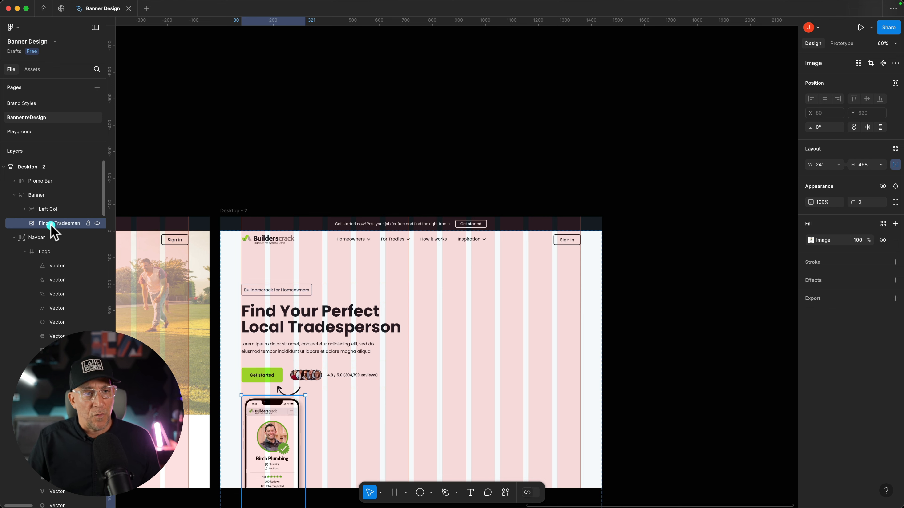
{"action": "left_click", "coordinate": [41, 198]}
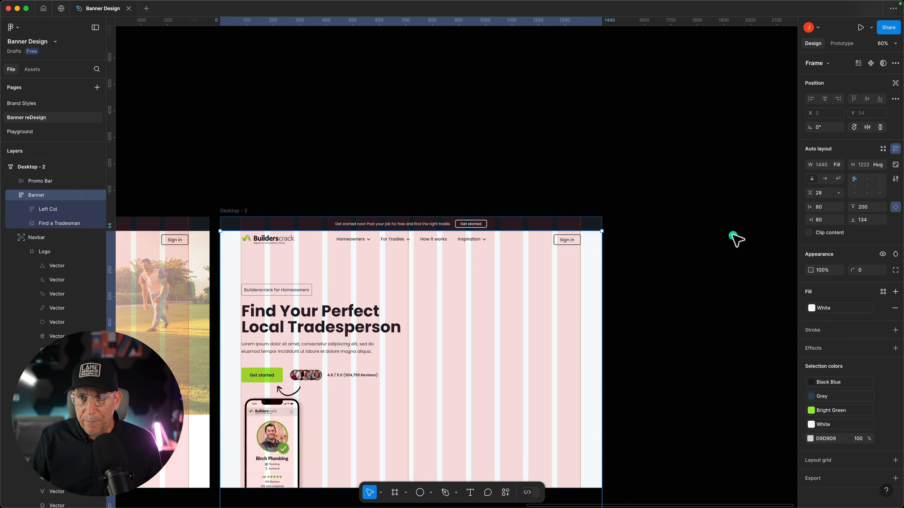
{"action": "left_click", "coordinate": [824, 180]}
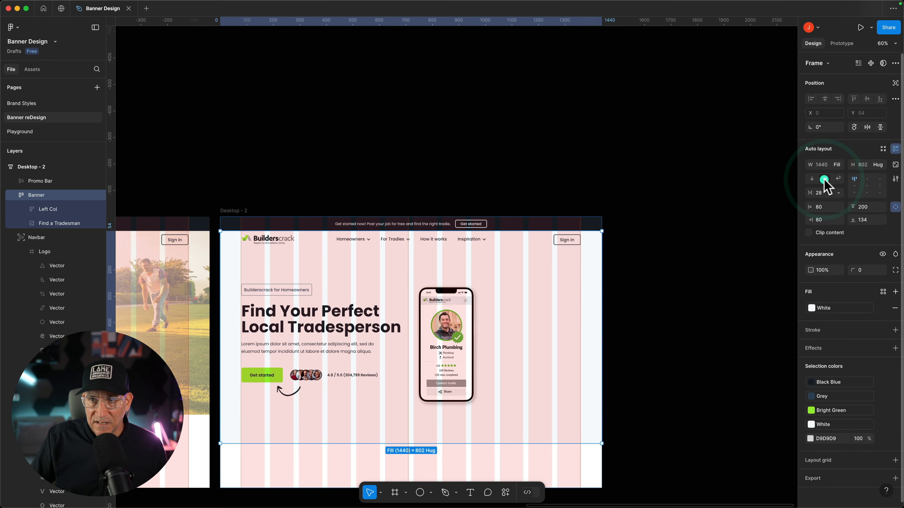
{"action": "left_click", "coordinate": [668, 289]}
{"action": "scroll", "coordinate": [667, 288], "scroll_direction": "down", "scroll_amount": 5}
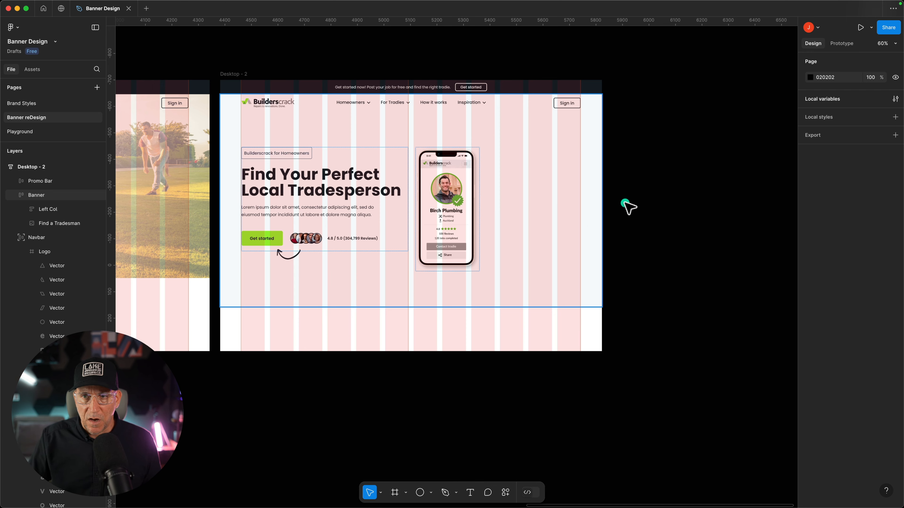
Give the phone mockup absolute positioning, enlarge it to about 338 × 656 in the Banner's right half, and hide the layout grids.
{"action": "scroll", "coordinate": [628, 207], "scroll_direction": "up", "scroll_amount": 1}
{"action": "double_click", "coordinate": [457, 228]}
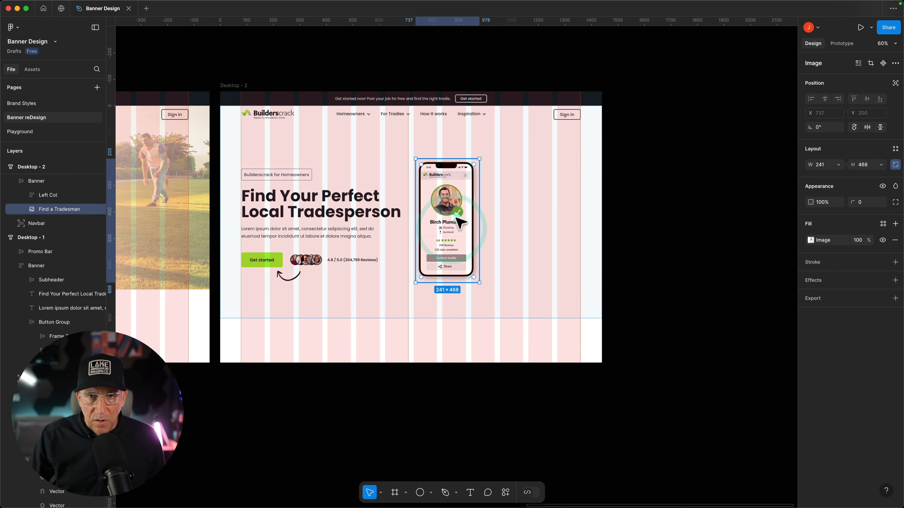
{"action": "left_click", "coordinate": [896, 83]}
{"action": "left_click_drag", "start_coordinate": [443, 218], "coordinate": [499, 209]}
{"action": "left_click_drag", "start_coordinate": [459, 245], "coordinate": [456, 244]}
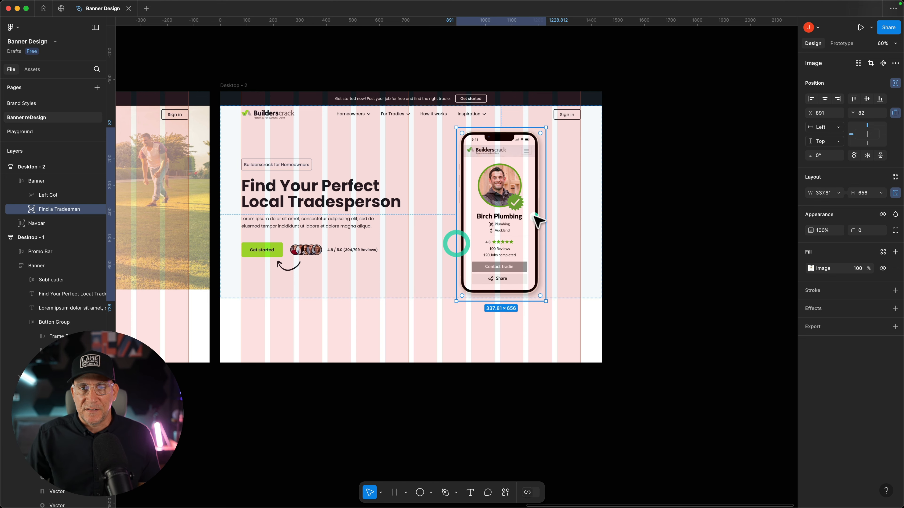
{"action": "left_click", "coordinate": [622, 224]}
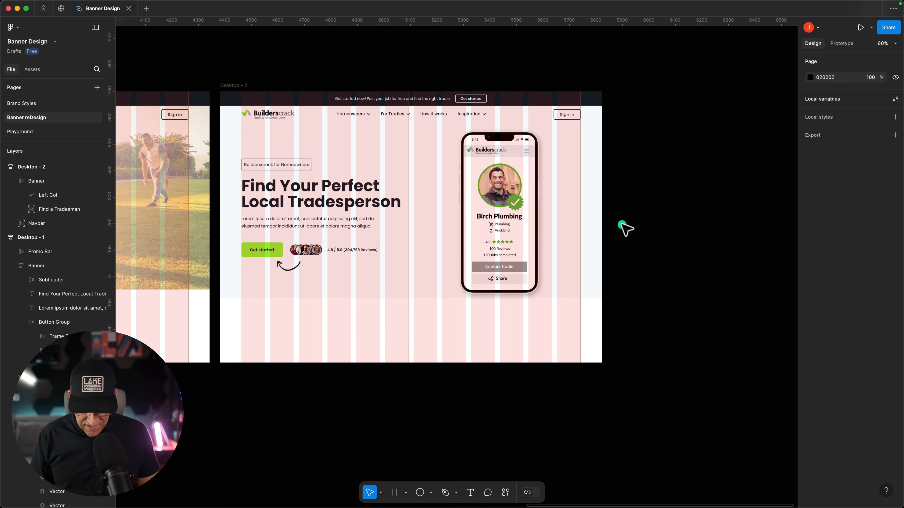
{"action": "key", "text": "ctrl+g"}
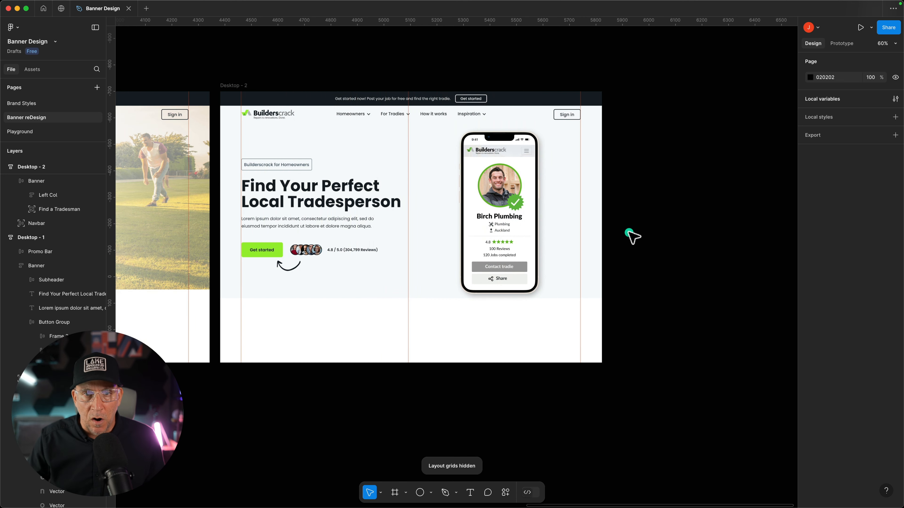
Copy the phone mockup onto the empty canvas beside Desktop - 2 and draw two 132 × 132 Bright Green circles near it.
{"action": "left_click", "coordinate": [484, 191]}
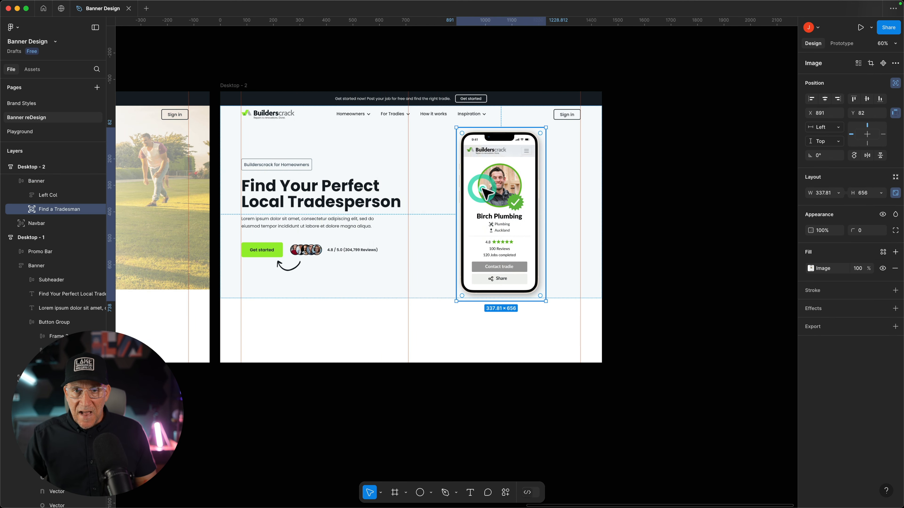
{"action": "left_click_drag", "start_coordinate": [484, 192], "coordinate": [507, 180]}
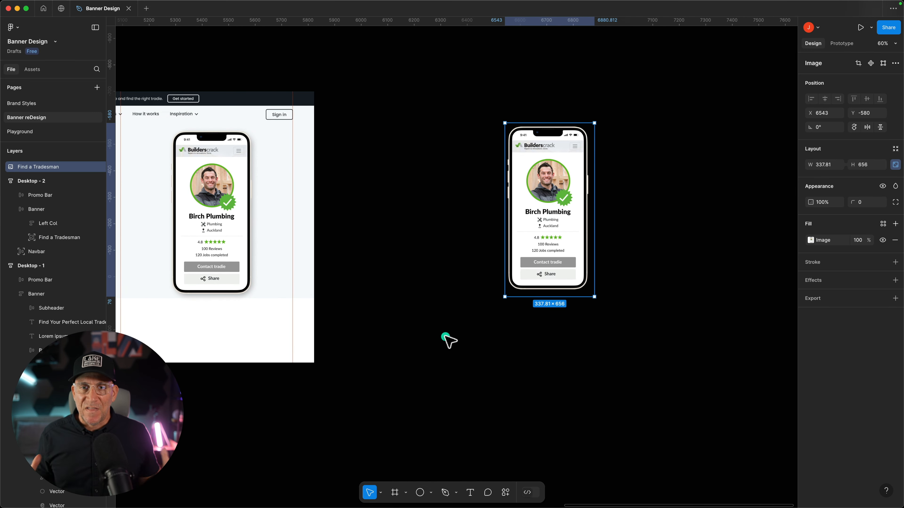
{"action": "key", "text": "o"}
{"action": "left_click_drag", "start_coordinate": [426, 315], "coordinate": [462, 351]}
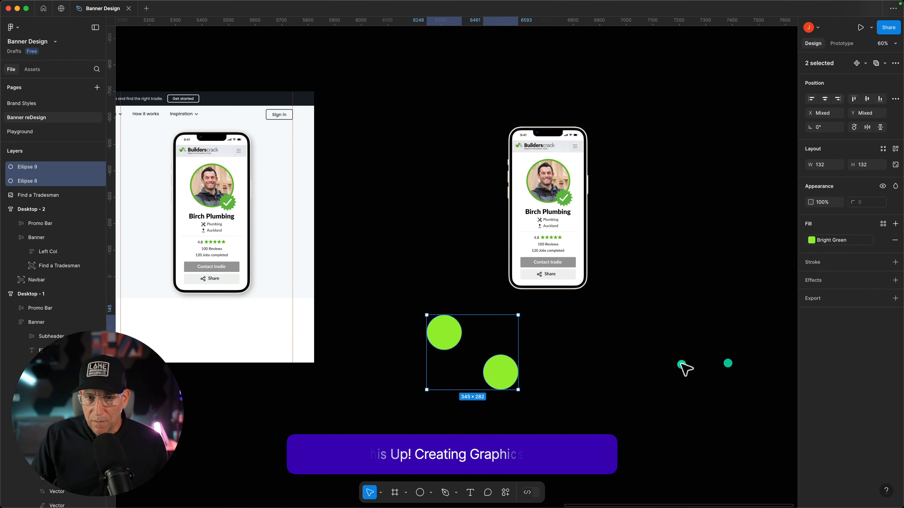
{"action": "left_click_drag", "start_coordinate": [575, 220], "coordinate": [494, 315]}
{"action": "key", "text": "super+g"}
{"action": "right_click", "coordinate": [360, 168]}
{"action": "left_click", "coordinate": [382, 195]}
Change the fill of the blurred 170 × 170 circle beside the phone's lower part to Grey.
{"action": "left_click", "coordinate": [59, 280]}
{"action": "left_click", "coordinate": [59, 265], "text": "shift"}
{"action": "left_click", "coordinate": [726, 321]}
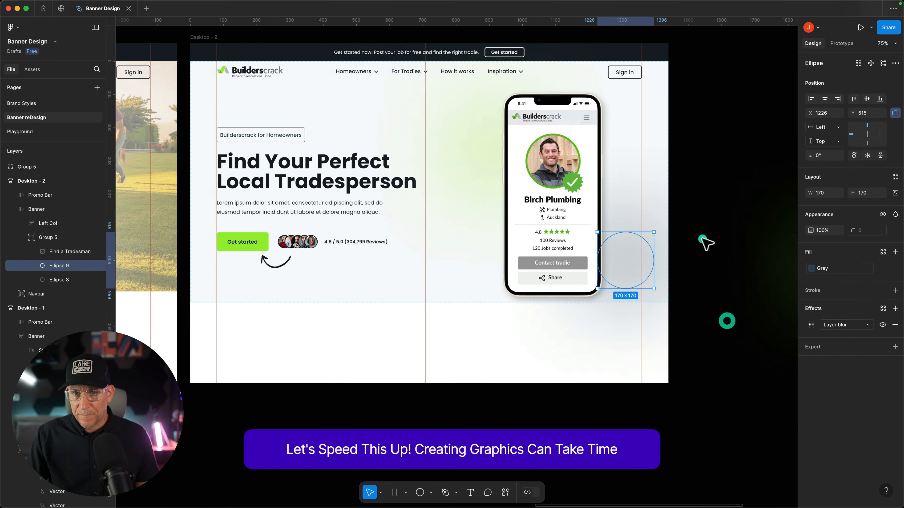
{"action": "left_click", "coordinate": [811, 268]}
{"action": "left_click", "coordinate": [724, 327]}
Draw a 12 × 12 circle filled with 9DF033 on the canvas beside Desktop - 2 and duplicate it into a horizontal row of nine dots.
{"action": "key", "text": "o"}
{"action": "left_click", "coordinate": [895, 165]}
{"action": "left_click_drag", "start_coordinate": [661, 134], "coordinate": [670, 136]}
{"action": "left_click", "coordinate": [810, 239]}
{"action": "key", "text": "super+d"}
{"action": "key", "text": "super+d"}
{"action": "key", "text": "super+d"}
{"action": "key", "text": "super+d"}
{"action": "key", "text": "super+d"}
{"action": "key", "text": "super+d"}
{"action": "key", "text": "super+d"}
Duplicate the row of dots downwards into a dot grid, adjust the spacing, and group all the dots.
{"action": "left_click_drag", "start_coordinate": [781, 191], "coordinate": [649, 115]}
{"action": "left_click_drag", "start_coordinate": [670, 135], "coordinate": [670, 143]}
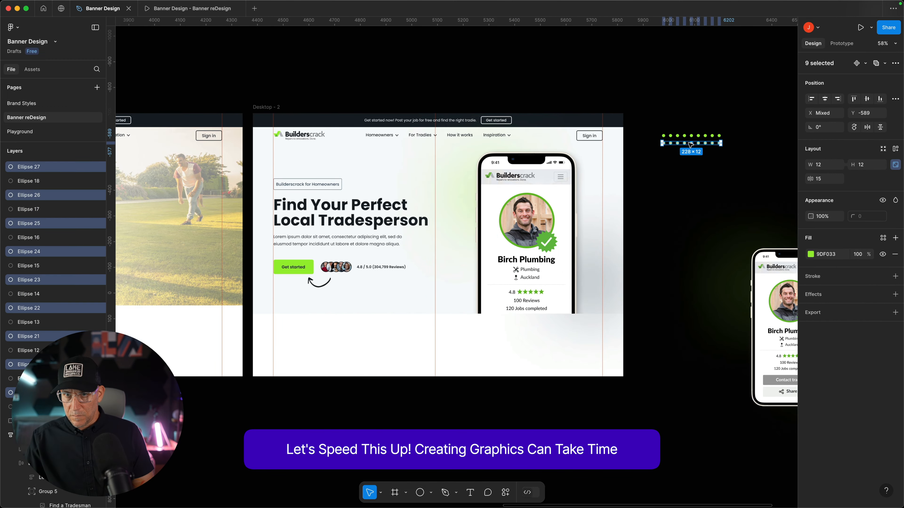
{"action": "key", "text": "super+d"}
{"action": "key", "text": "super+d"}
{"action": "key", "text": "super+d"}
{"action": "key", "text": "super+d"}
{"action": "key", "text": "super+d"}
{"action": "key", "text": "super+d"}
{"action": "left_click", "coordinate": [824, 179]}
{"action": "left_click_drag", "start_coordinate": [627, 91], "coordinate": [615, 106]}
{"action": "key", "text": "super+g"}
Place the dot grid in the Banner with absolute positioning, overlapping the phone's upper outer edge at a size of 167 × 145.
{"action": "left_click_drag", "start_coordinate": [674, 147], "coordinate": [583, 214]}
{"action": "left_click", "coordinate": [895, 83]}
{"action": "scroll", "coordinate": [534, 213], "scroll_direction": "up", "scroll_amount": 3}
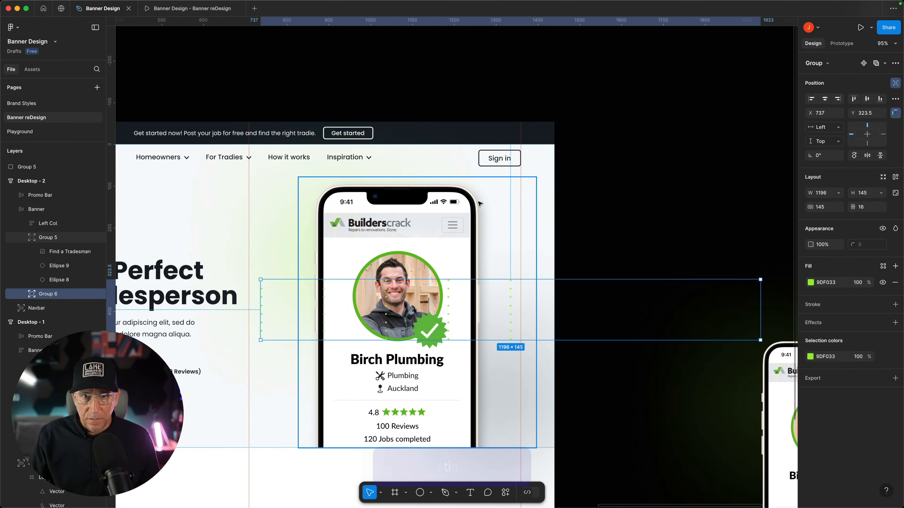
{"action": "scroll", "coordinate": [534, 249], "scroll_direction": "up", "scroll_amount": 5}
{"action": "left_click_drag", "start_coordinate": [511, 309], "coordinate": [535, 276]}
{"action": "scroll", "coordinate": [534, 276], "scroll_direction": "down", "scroll_amount": 8}
{"action": "left_click", "coordinate": [726, 375]}
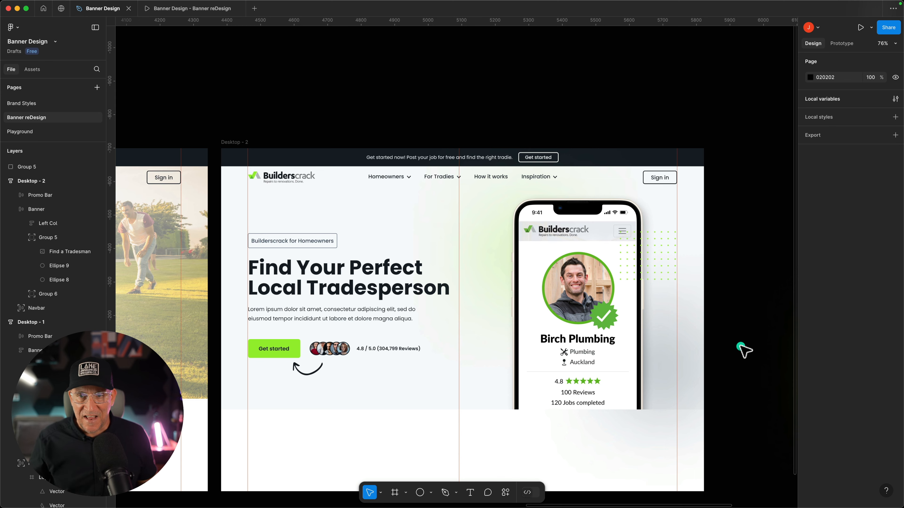
Send the dot grid group to the back of the Banner, behind the phone mockup.
{"action": "double_click", "coordinate": [654, 250]}
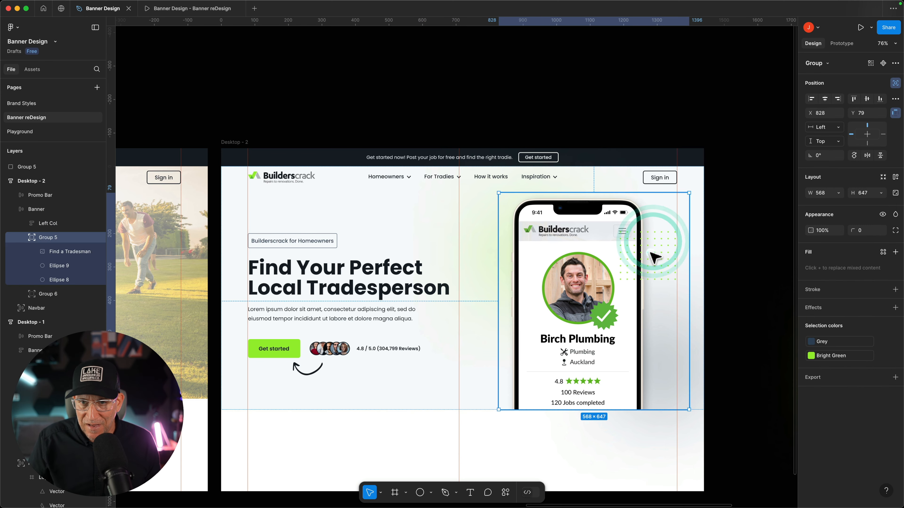
{"action": "scroll", "coordinate": [654, 257], "scroll_direction": "up", "scroll_amount": 10}
{"action": "double_click", "coordinate": [654, 221]}
{"action": "left_click", "coordinate": [675, 221]}
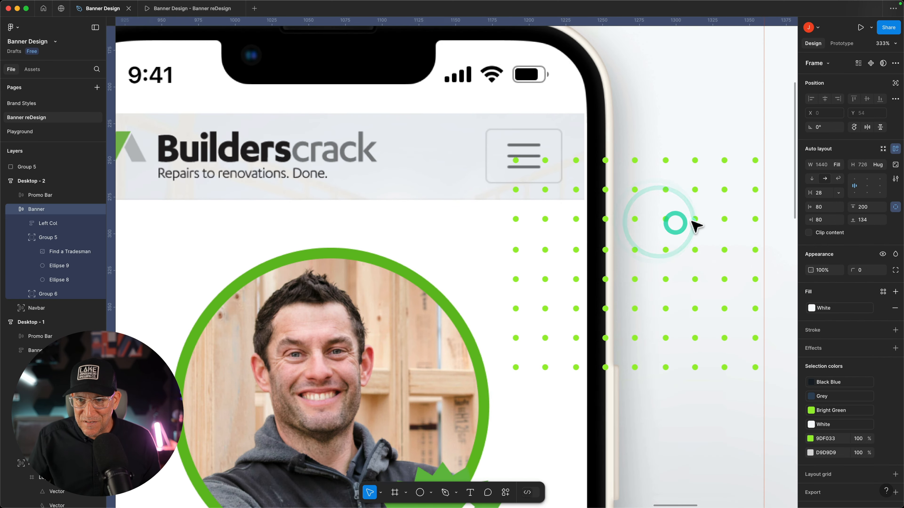
{"action": "double_click", "coordinate": [693, 221]}
{"action": "right_click", "coordinate": [695, 219]}
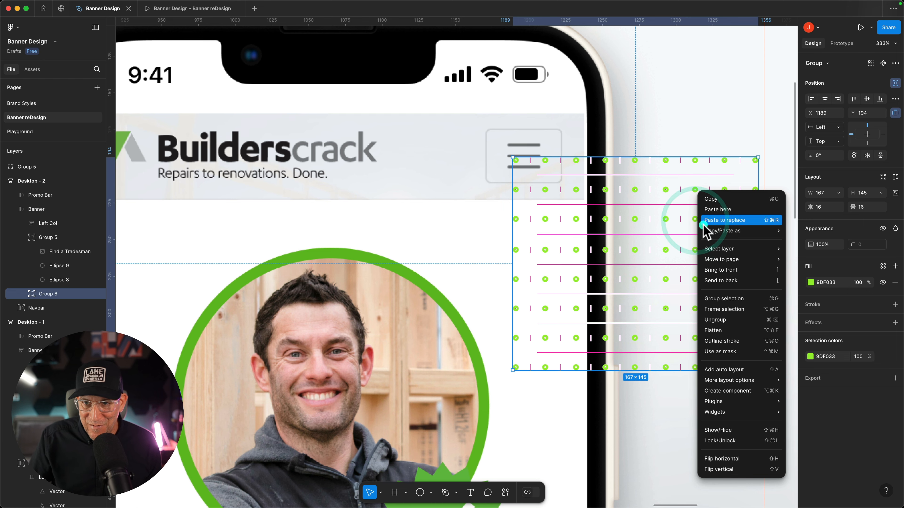
{"action": "mouse_move", "coordinate": [710, 231]}
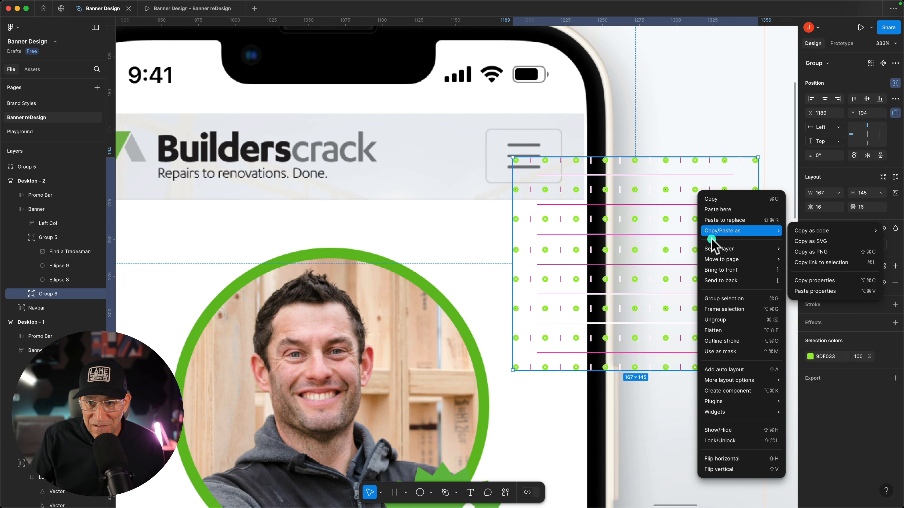
{"action": "left_click", "coordinate": [721, 281]}
{"action": "scroll", "coordinate": [703, 373], "scroll_direction": "down", "scroll_amount": 10}
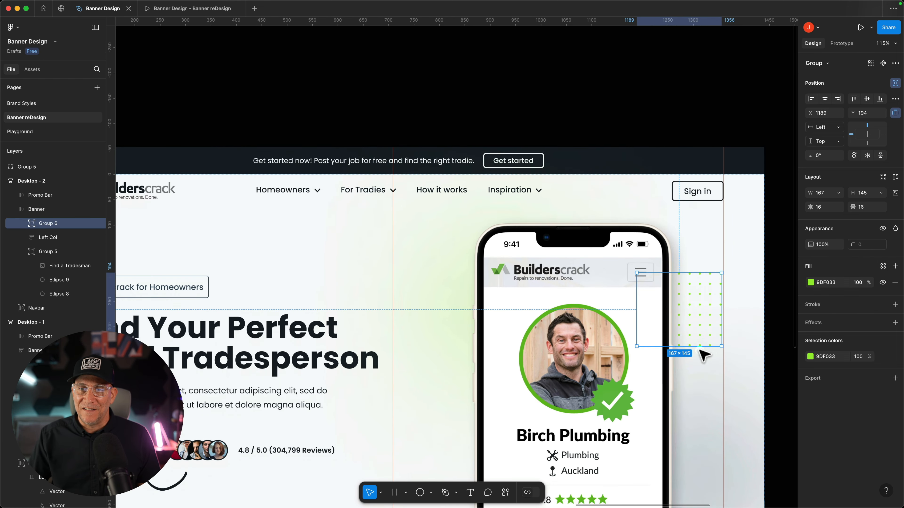
Duplicate the Desktop - 2 frame.
{"action": "scroll", "coordinate": [704, 356], "scroll_direction": "down", "scroll_amount": 3}
{"action": "left_click", "coordinate": [636, 418]}
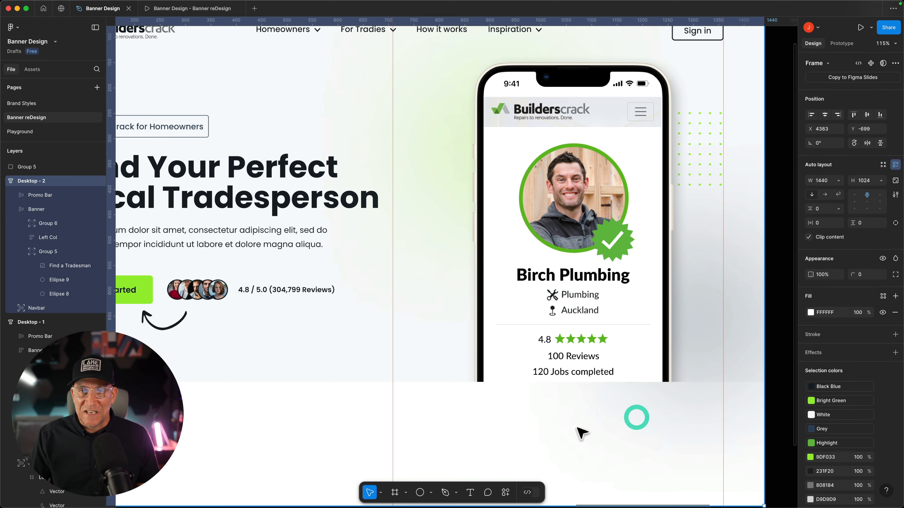
{"action": "scroll", "coordinate": [581, 431], "scroll_direction": "down", "scroll_amount": 4}
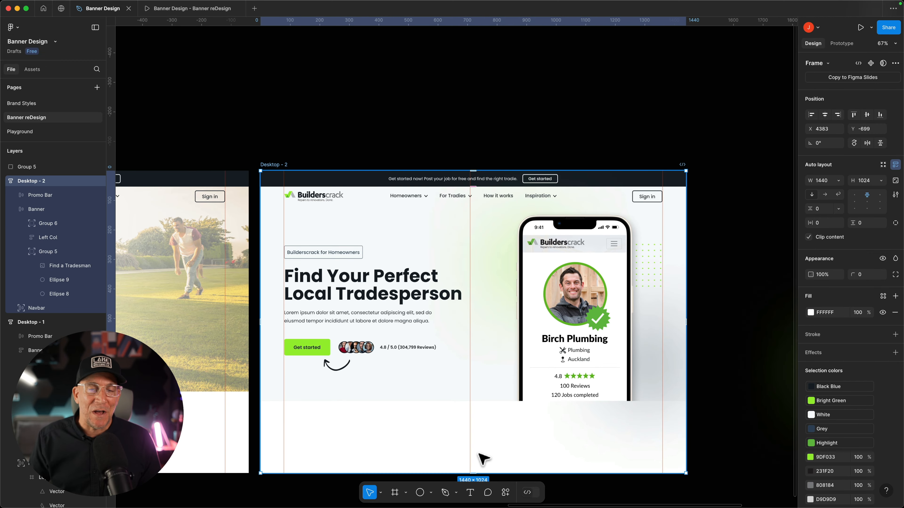
{"action": "scroll", "coordinate": [316, 440], "scroll_direction": "up", "scroll_amount": 3}
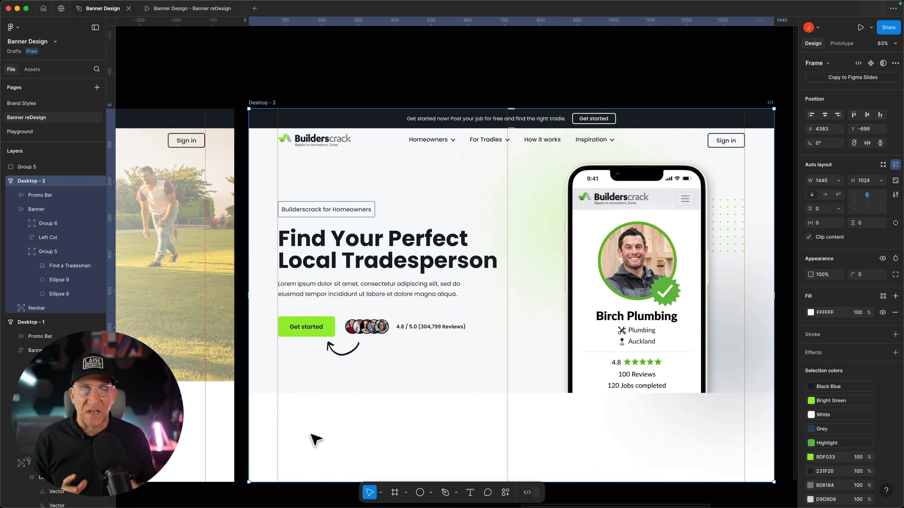
{"action": "key", "text": "Escape"}
{"action": "scroll", "coordinate": [343, 459], "scroll_direction": "up", "scroll_amount": 2}
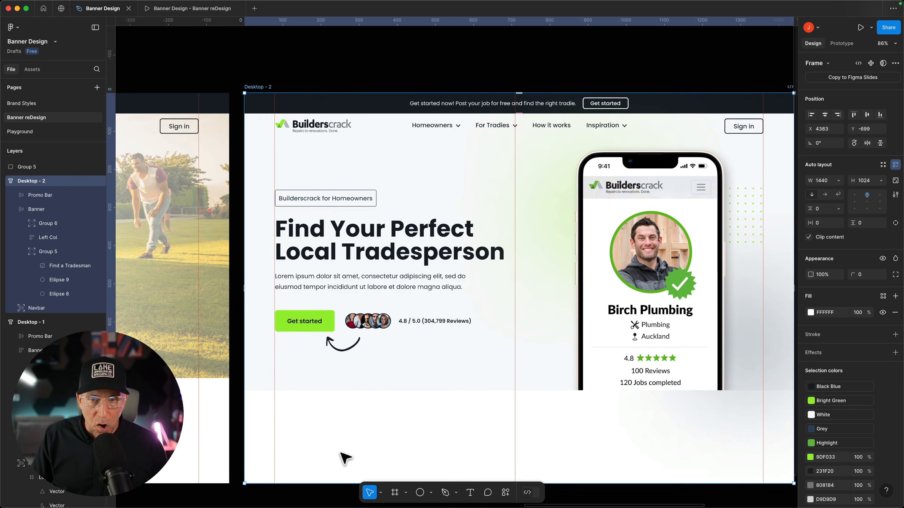
{"action": "left_click", "coordinate": [249, 54]}
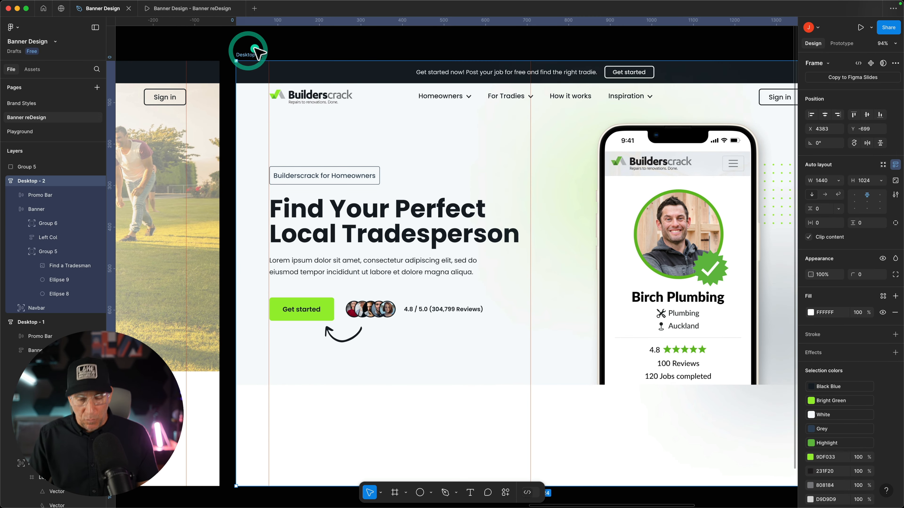
{"action": "key", "text": "ctrl+d"}
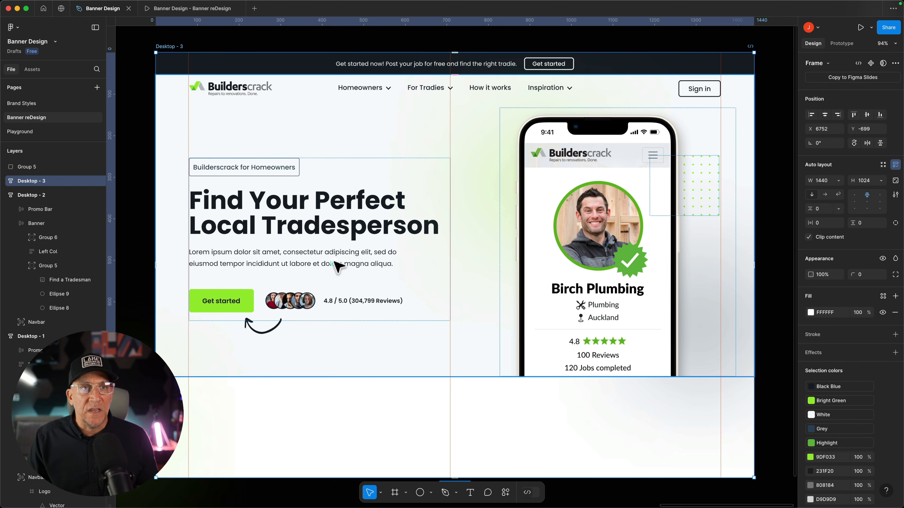
Recolor the duplicate's Promo Bar with a Bright Green fill and Black Blue text and button outline.
{"action": "left_click", "coordinate": [277, 61]}
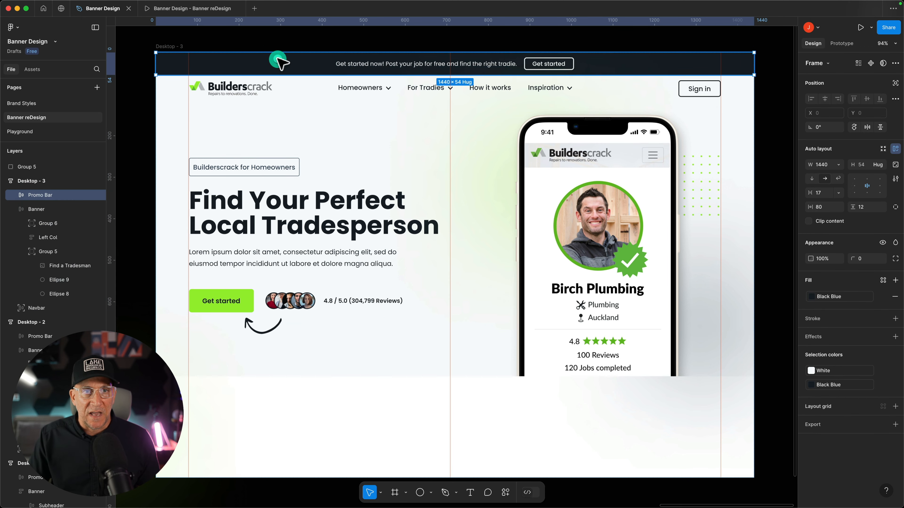
{"action": "left_click", "coordinate": [814, 384]}
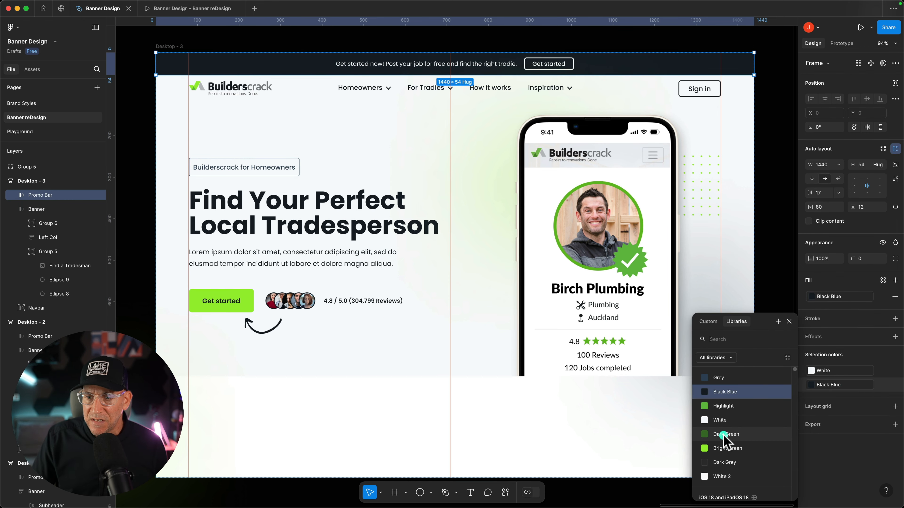
{"action": "left_click", "coordinate": [722, 448]}
{"action": "left_click", "coordinate": [811, 370]}
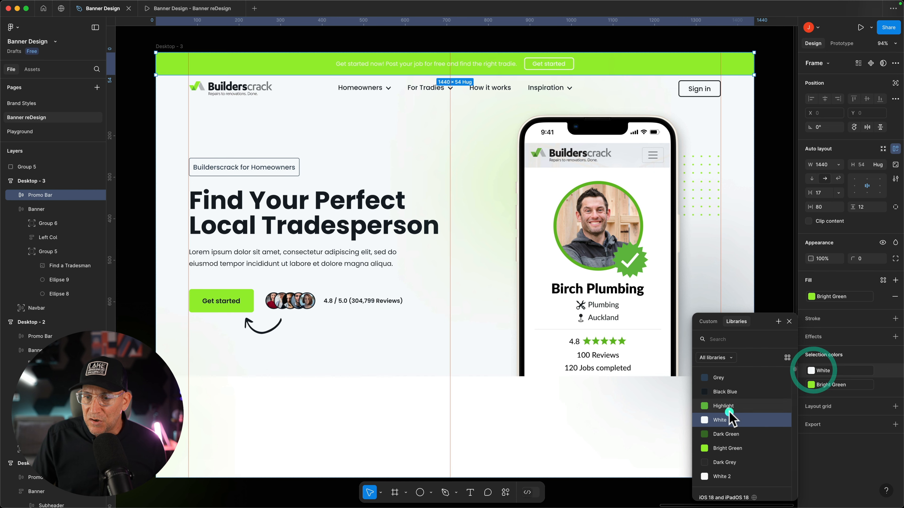
{"action": "left_click", "coordinate": [729, 394]}
Change the Black Blue elements of Left Col in Desktop - 3 to White.
{"action": "left_click", "coordinate": [315, 210]}
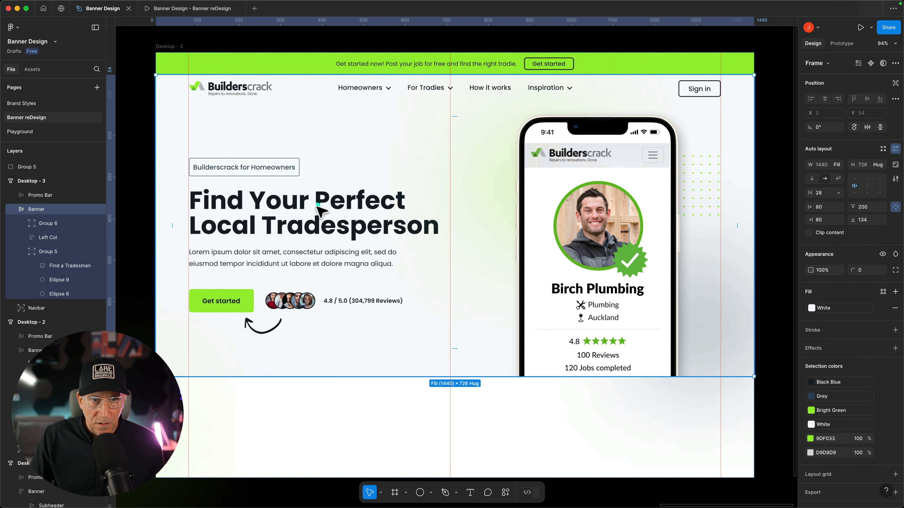
{"action": "left_click", "coordinate": [315, 210]}
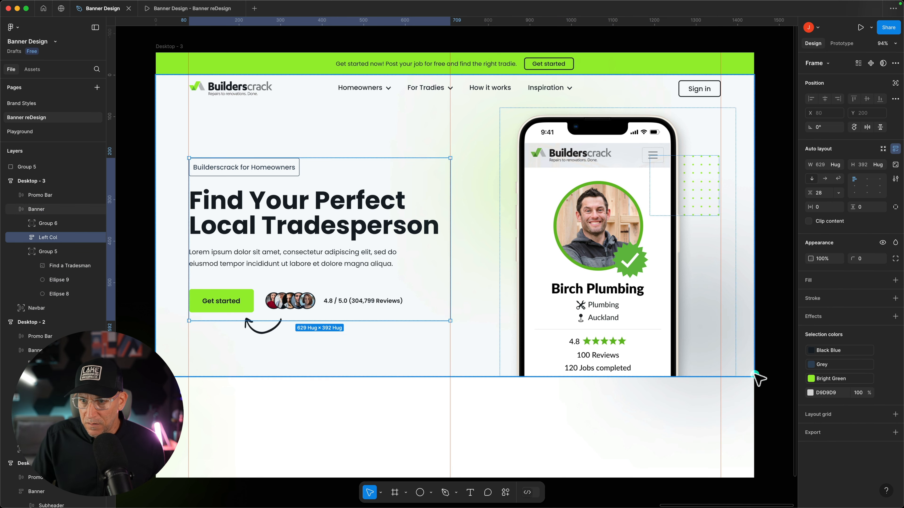
{"action": "left_click", "coordinate": [811, 350]}
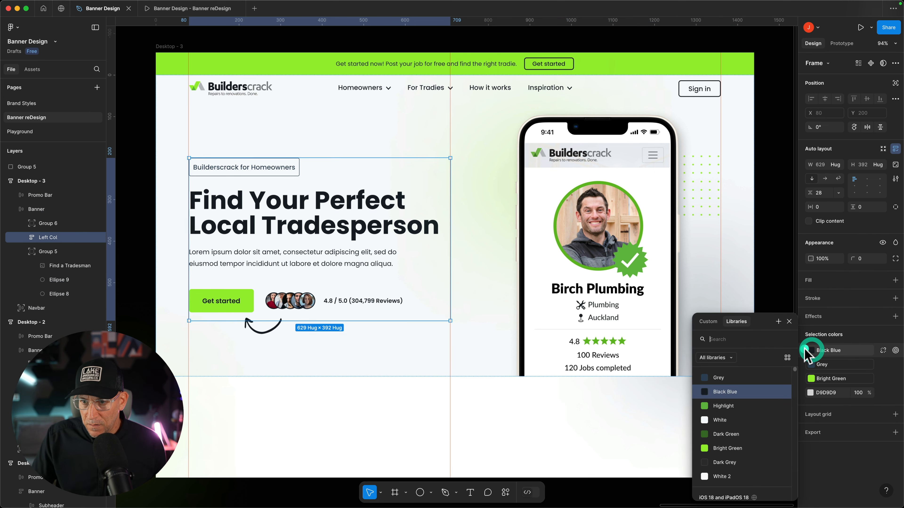
{"action": "left_click", "coordinate": [716, 420]}
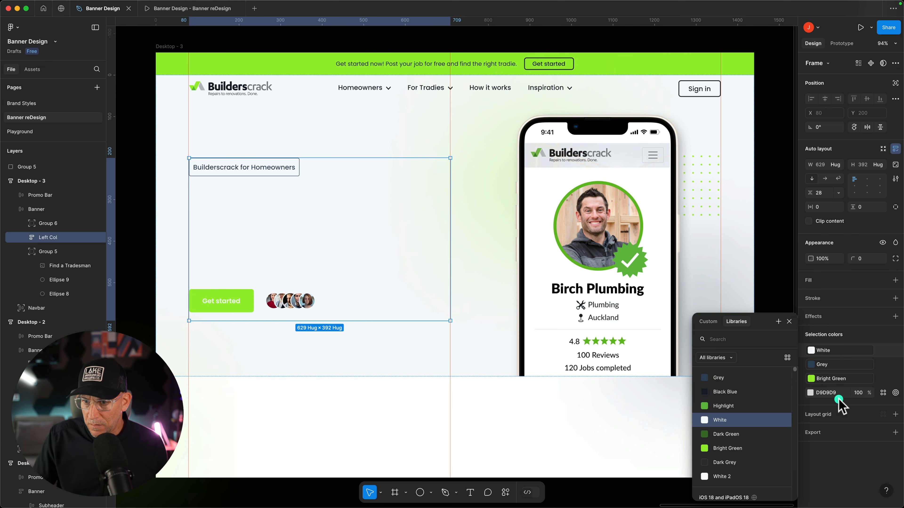
Set the fill of the Banner in Desktop - 3 to Black Blue.
{"action": "left_click", "coordinate": [764, 112]}
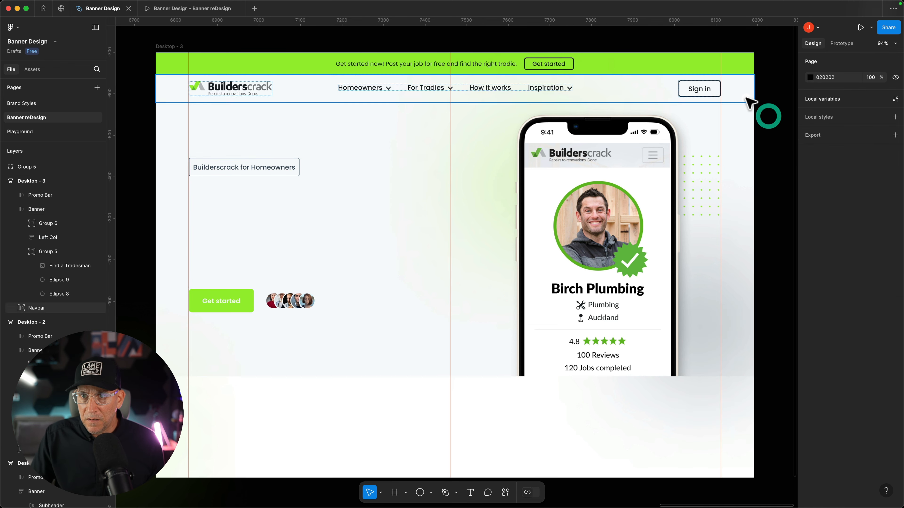
{"action": "left_click", "coordinate": [745, 98]}
{"action": "left_click", "coordinate": [743, 121]}
{"action": "left_click", "coordinate": [812, 308]}
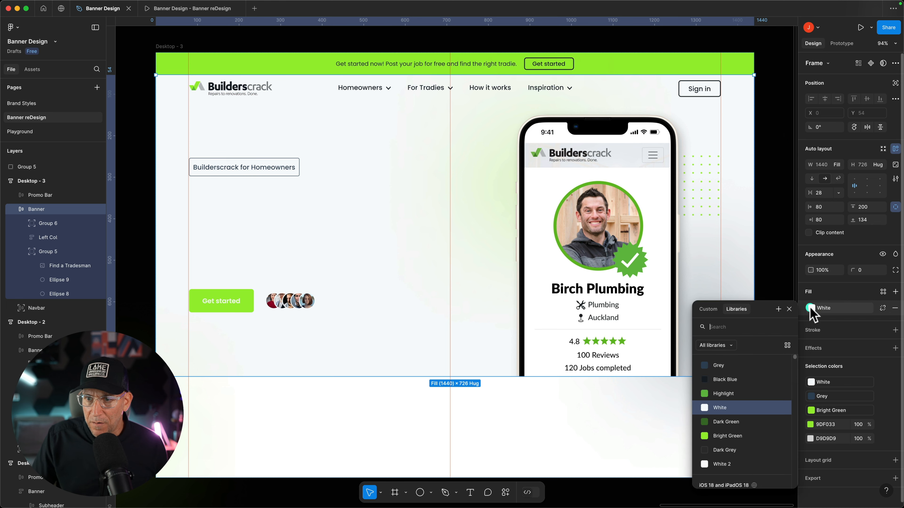
{"action": "left_click", "coordinate": [725, 379]}
Set the stroke of the Builderscrack for Homeowners subheader box in Desktop - 3 to White.
{"action": "left_click", "coordinate": [252, 172]}
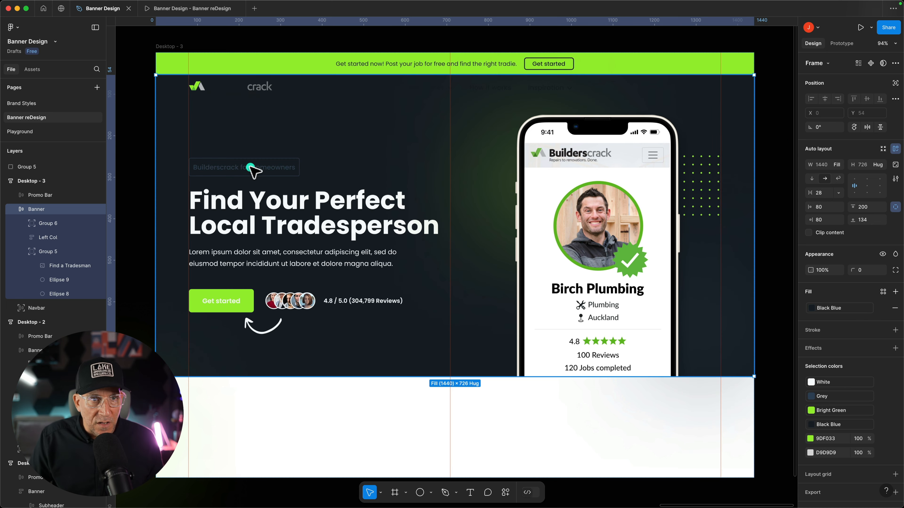
{"action": "left_click", "coordinate": [264, 166]}
{"action": "left_click", "coordinate": [260, 160]}
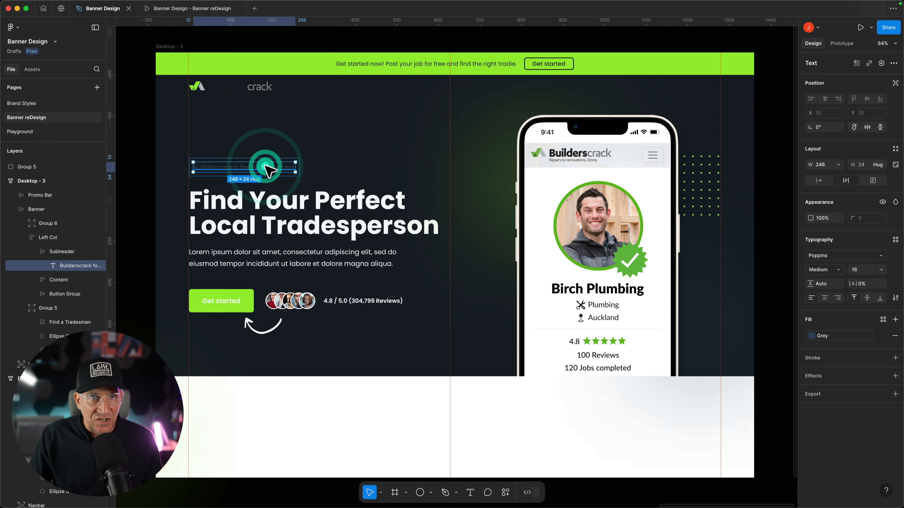
{"action": "left_click", "coordinate": [149, 174]}
{"action": "left_click", "coordinate": [251, 166]}
{"action": "left_click", "coordinate": [251, 165]}
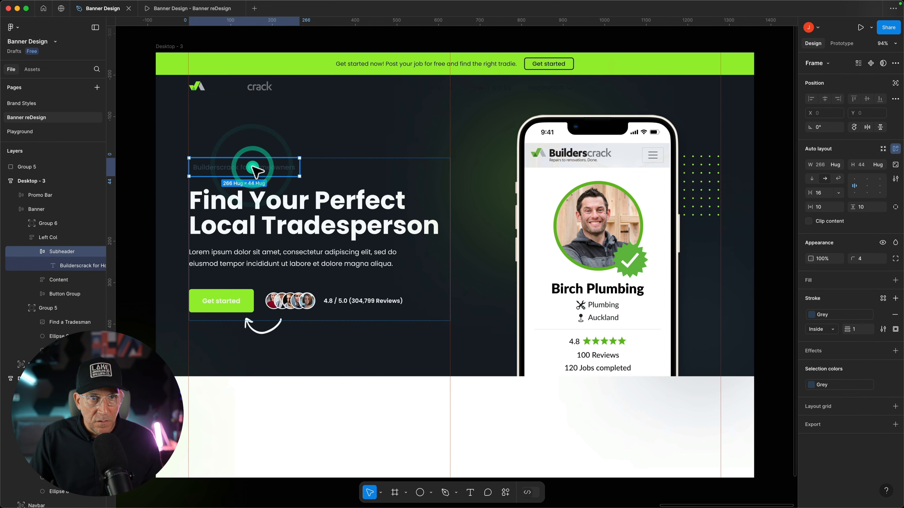
{"action": "left_click", "coordinate": [812, 314]}
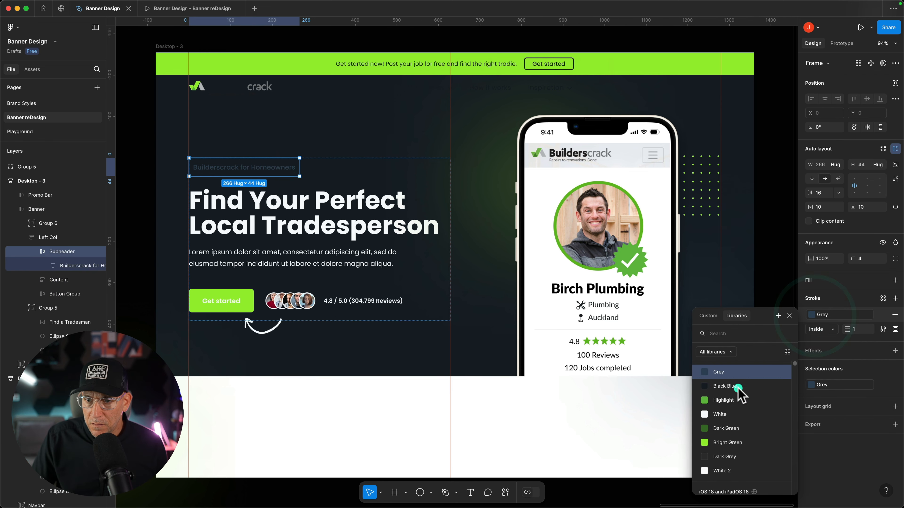
{"action": "left_click", "coordinate": [721, 415]}
Recolor the banner's Get started button text to Black Blue and the curved arrow beneath it to Bright Green.
{"action": "left_click", "coordinate": [234, 301], "text": "super"}
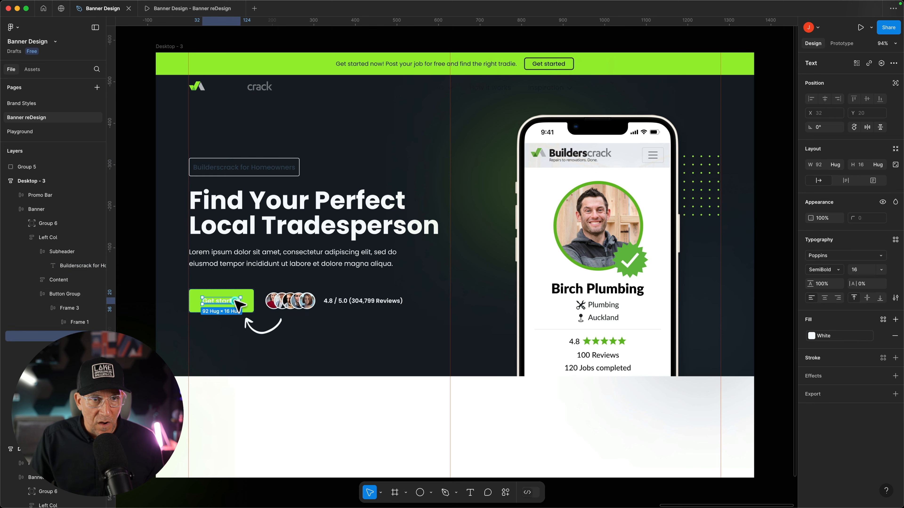
{"action": "left_click", "coordinate": [811, 336]}
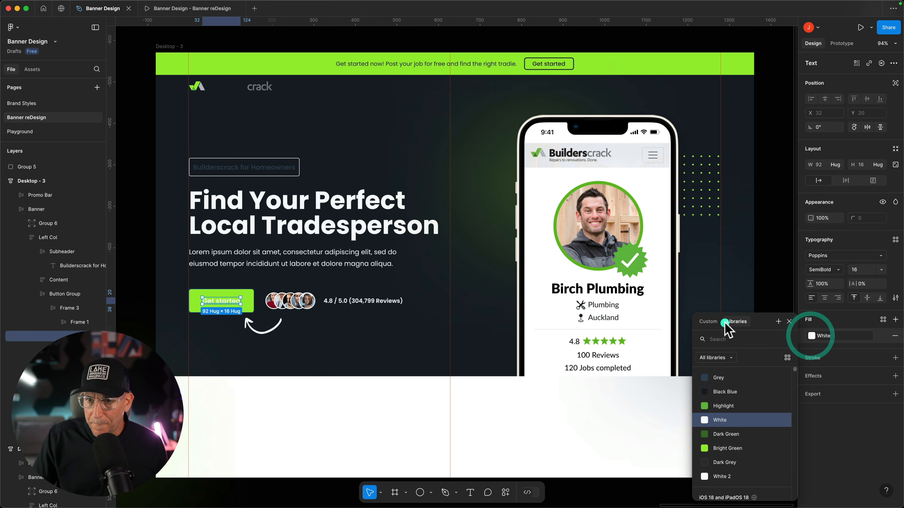
{"action": "left_click", "coordinate": [720, 391]}
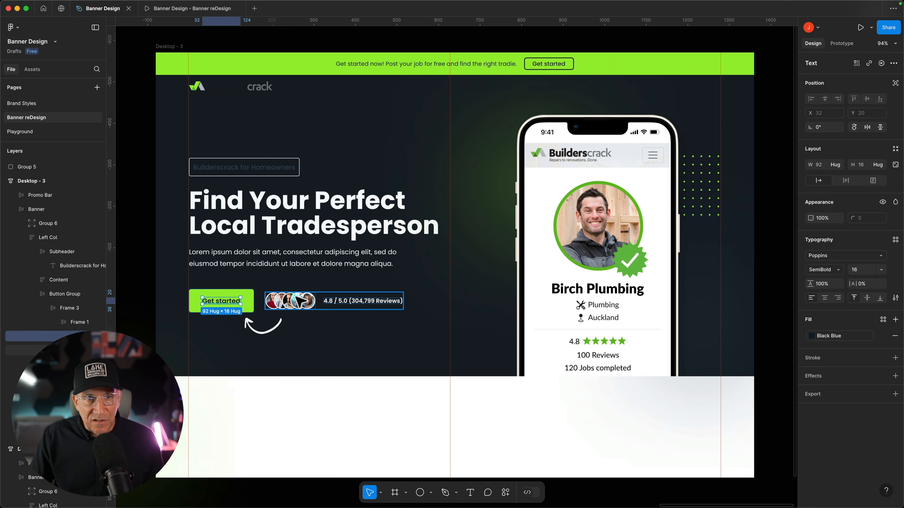
{"action": "left_click", "coordinate": [265, 332]}
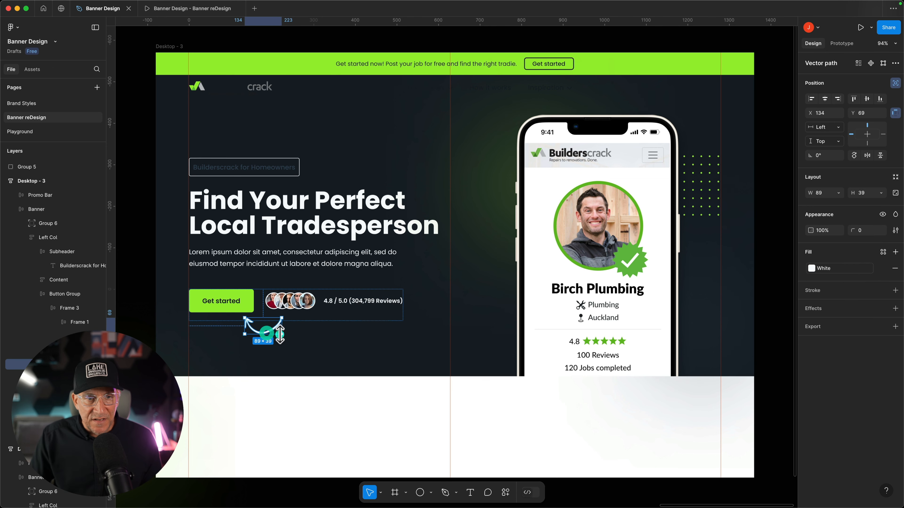
{"action": "left_click", "coordinate": [811, 268]}
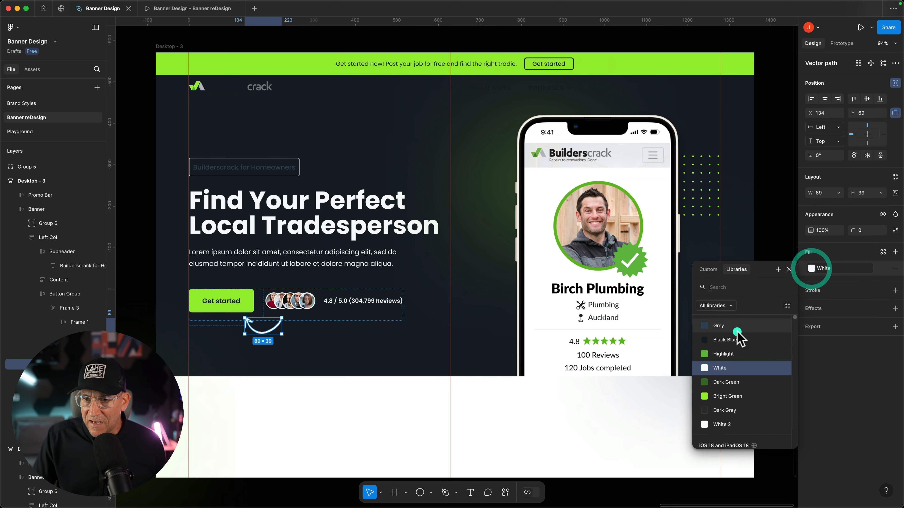
{"action": "left_click", "coordinate": [719, 396]}
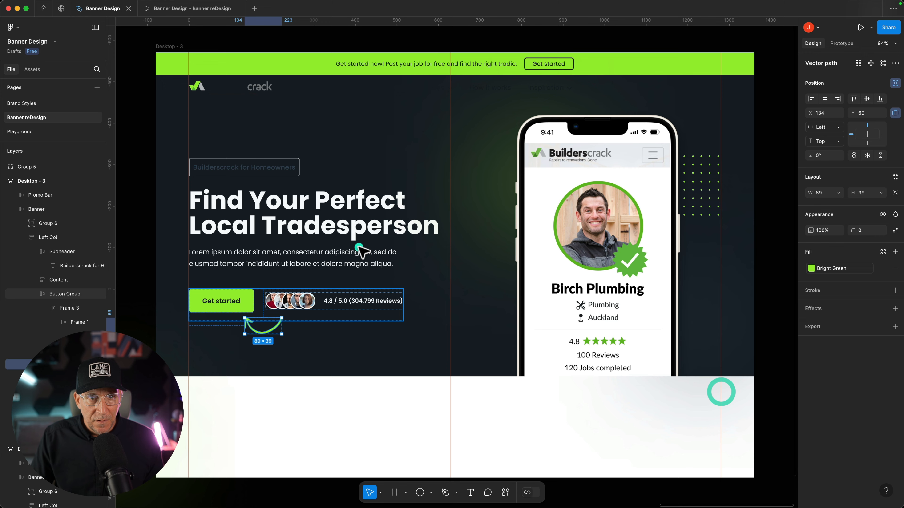
Set the fill of the Builderscrack for Homeowners subheader text to White.
{"action": "left_click", "coordinate": [292, 167]}
{"action": "left_click", "coordinate": [811, 337]}
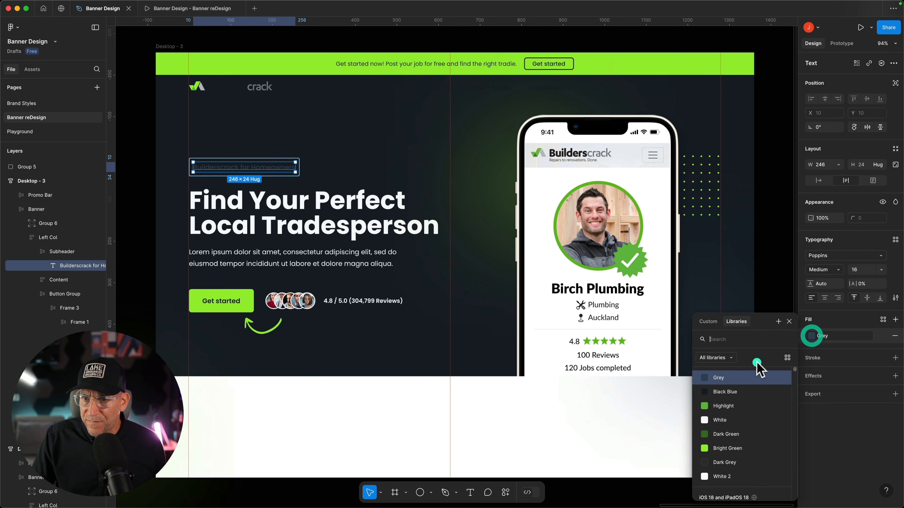
{"action": "left_click", "coordinate": [722, 417]}
{"action": "left_click", "coordinate": [288, 406]}
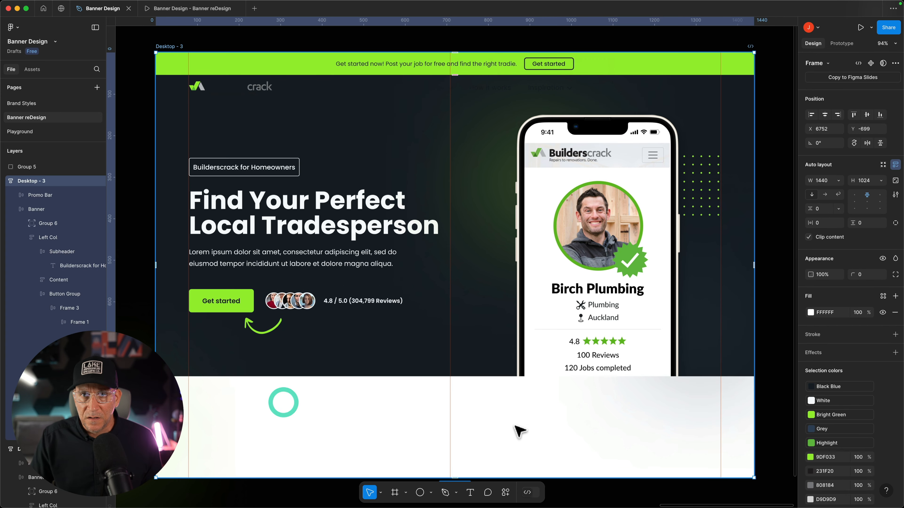
Move the spare phone mockup group to the empty canvas above Desktop - 3.
{"action": "scroll", "coordinate": [523, 428], "scroll_direction": "down", "scroll_amount": 3}
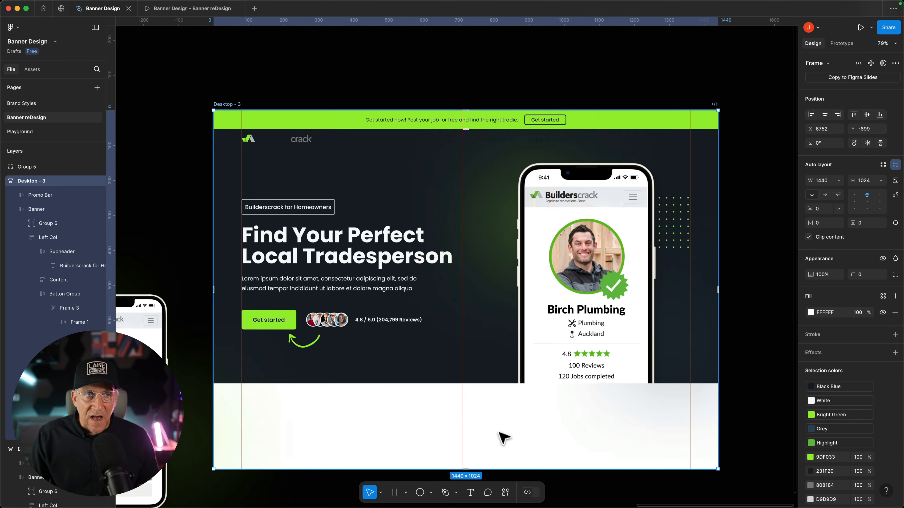
{"action": "scroll", "coordinate": [503, 438], "scroll_direction": "down", "scroll_amount": 5}
{"action": "left_click_drag", "start_coordinate": [281, 384], "coordinate": [402, 74]}
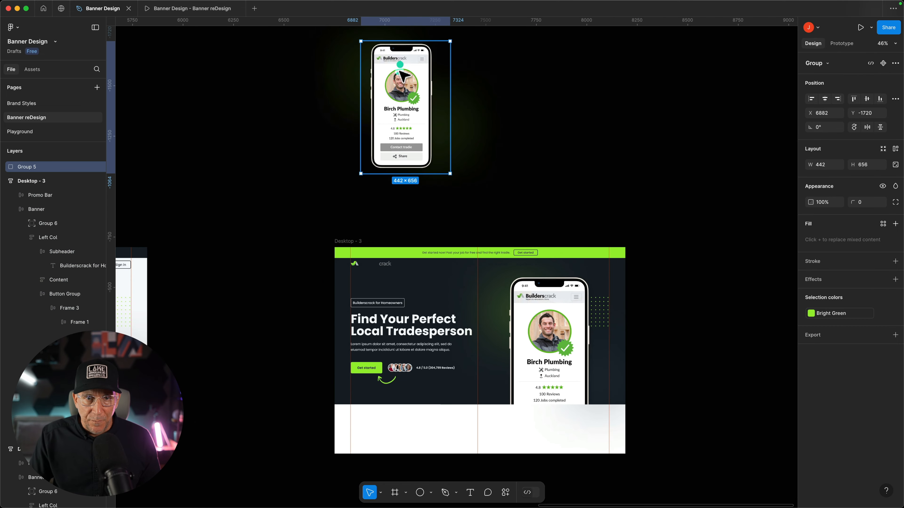
Change the Black Blue navigation links and arrows in the Navbar of Desktop - 3 to White.
{"action": "scroll", "coordinate": [412, 250], "scroll_direction": "up", "scroll_amount": 8}
{"action": "left_click", "coordinate": [445, 276]}
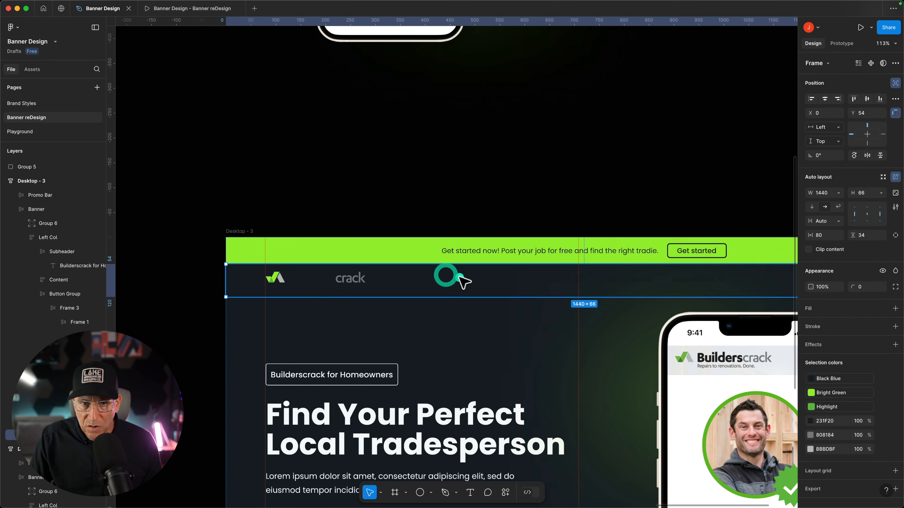
{"action": "left_click", "coordinate": [459, 277]}
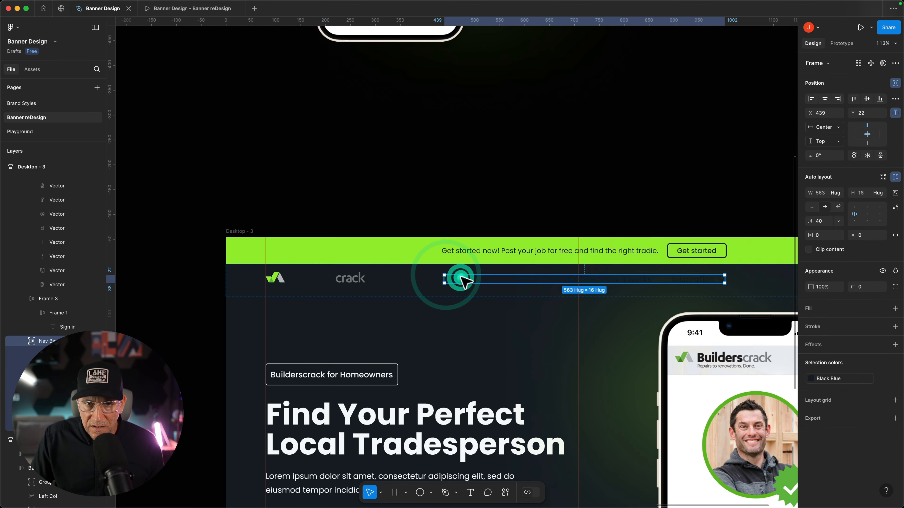
{"action": "left_click", "coordinate": [814, 379]}
{"action": "left_click", "coordinate": [719, 420]}
Change the Sign in button's text and outline in Desktop - 3 from Black Blue to White.
{"action": "scroll", "coordinate": [648, 376], "scroll_direction": "right", "scroll_amount": 3}
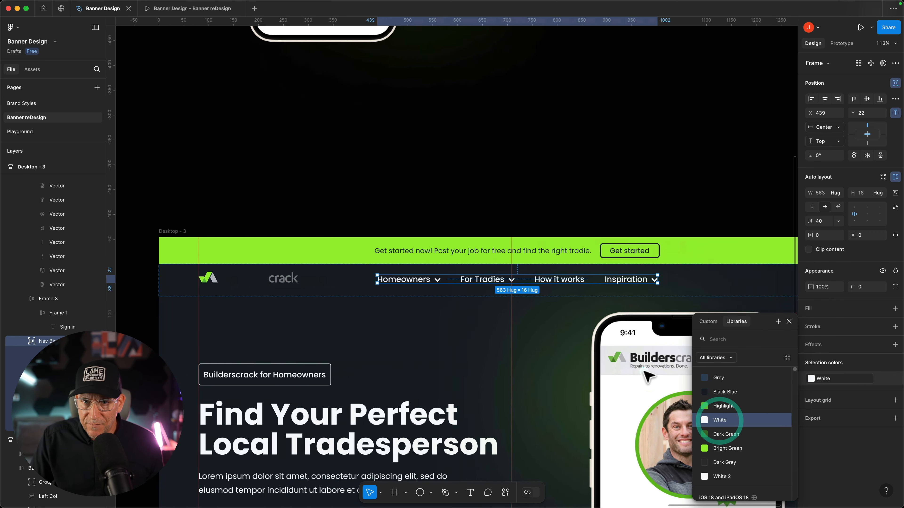
{"action": "scroll", "coordinate": [649, 376], "scroll_direction": "right", "scroll_amount": 3}
{"action": "left_click", "coordinate": [695, 279]}
{"action": "left_click", "coordinate": [829, 352]}
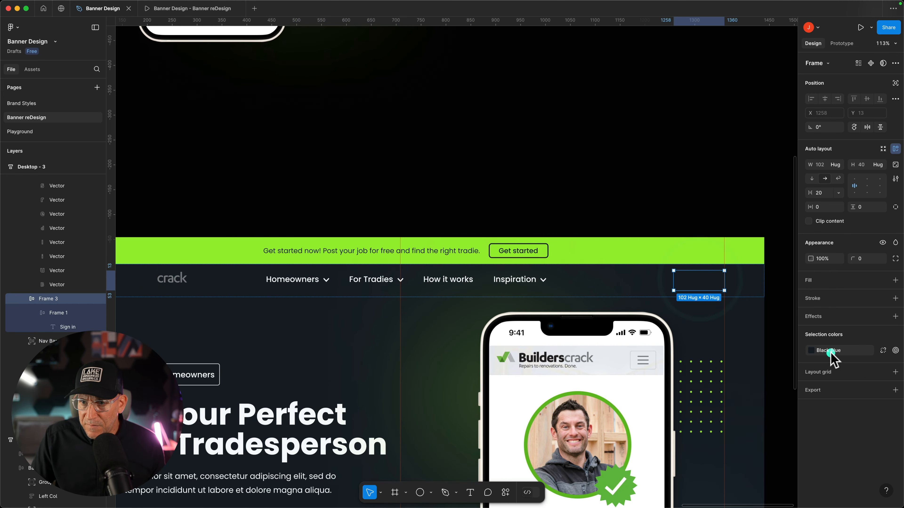
{"action": "left_click", "coordinate": [727, 418]}
{"action": "left_click", "coordinate": [545, 174]}
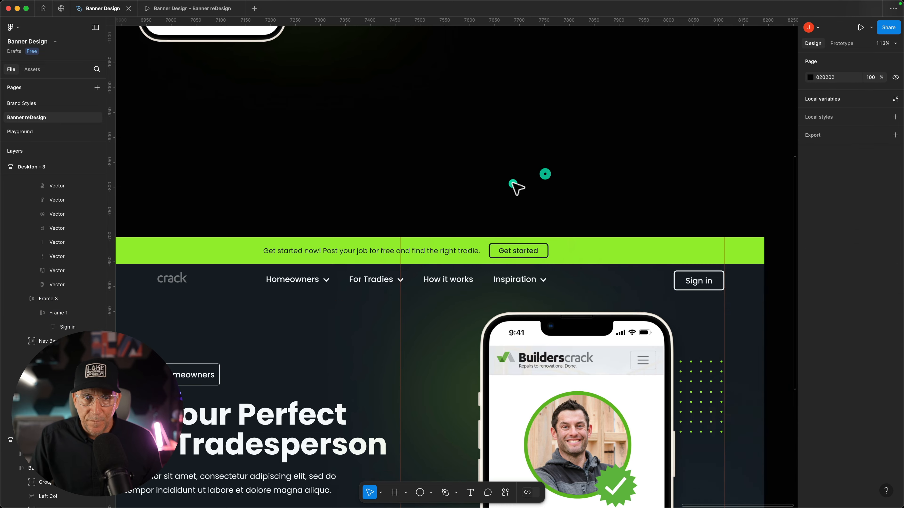
Replace the logo's 231F20 and Black Blue colors in Desktop - 3 with White.
{"action": "scroll", "coordinate": [504, 178], "scroll_direction": "left", "scroll_amount": 3}
{"action": "scroll", "coordinate": [263, 283], "scroll_direction": "up", "scroll_amount": 5}
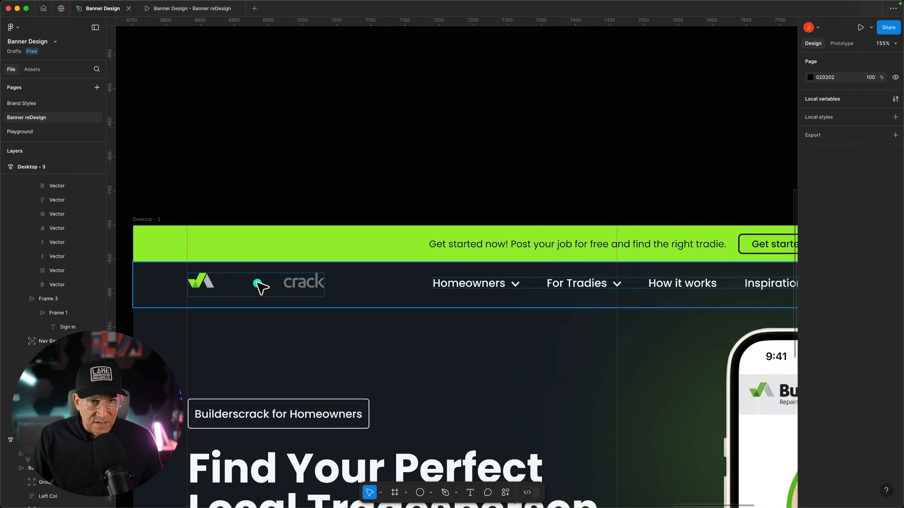
{"action": "left_click", "coordinate": [258, 284]}
{"action": "left_click", "coordinate": [810, 385]}
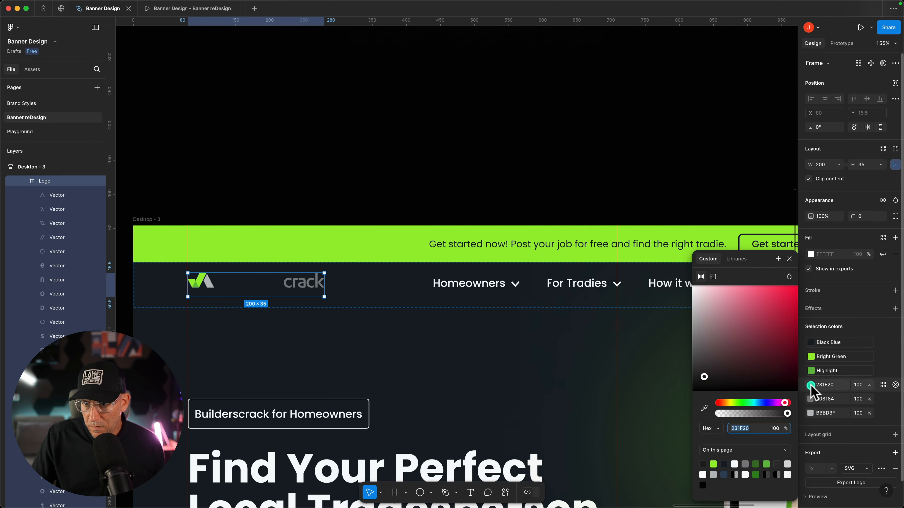
{"action": "left_click", "coordinate": [737, 258]}
{"action": "left_click", "coordinate": [716, 357]}
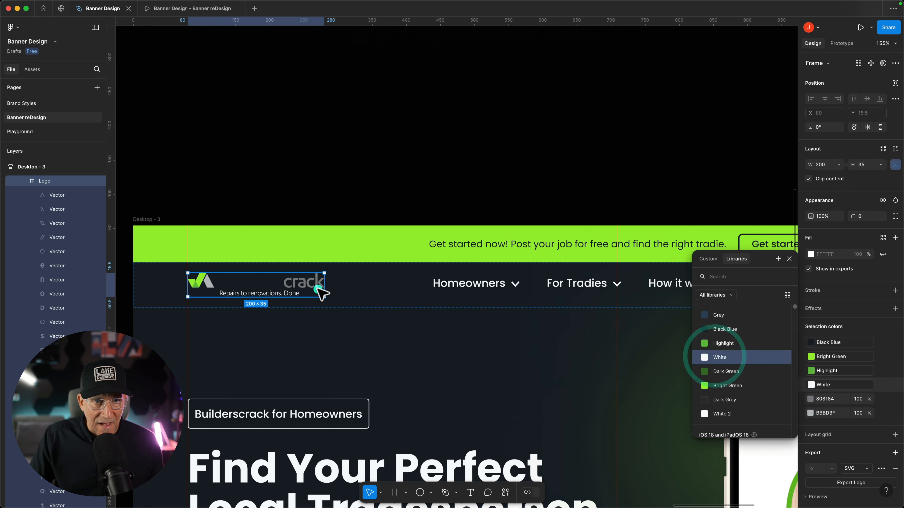
{"action": "left_click", "coordinate": [826, 342]}
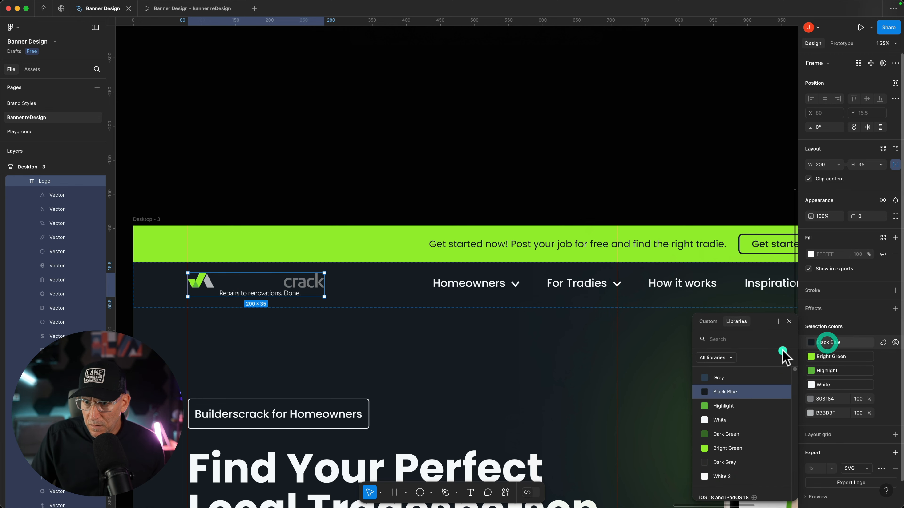
{"action": "left_click", "coordinate": [718, 420]}
{"action": "left_click", "coordinate": [242, 192]}
Move the Desktop - 3 frame closer to Desktop - 2 so the two banner versions sit side by side.
{"action": "scroll", "coordinate": [335, 185], "scroll_direction": "down", "scroll_amount": 3}
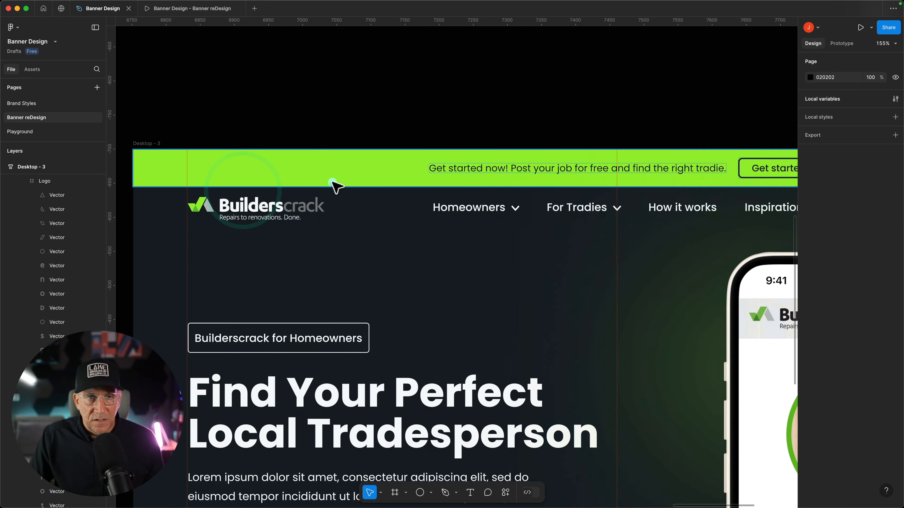
{"action": "scroll", "coordinate": [335, 186], "scroll_direction": "down", "scroll_amount": 3}
{"action": "scroll", "coordinate": [334, 181], "scroll_direction": "down", "scroll_amount": 2}
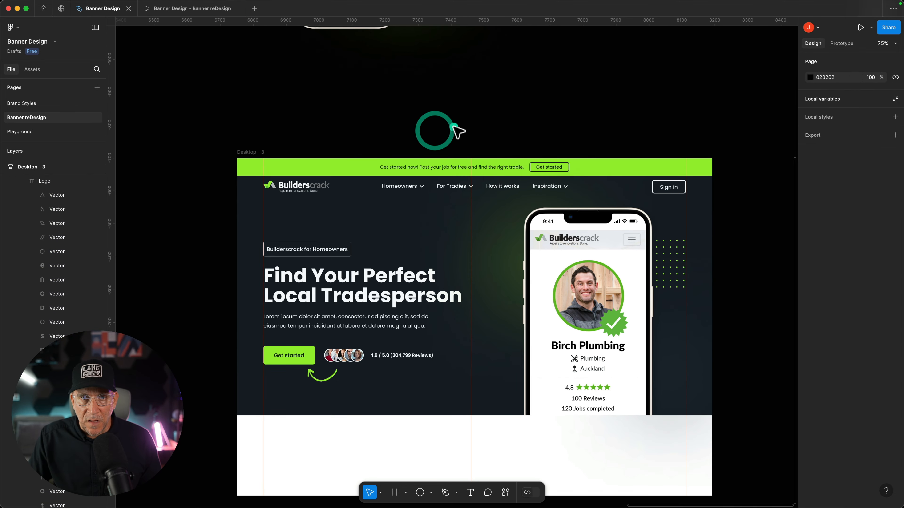
{"action": "scroll", "coordinate": [459, 130], "scroll_direction": "left", "scroll_amount": 5}
{"action": "scroll", "coordinate": [459, 130], "scroll_direction": "down", "scroll_amount": 4}
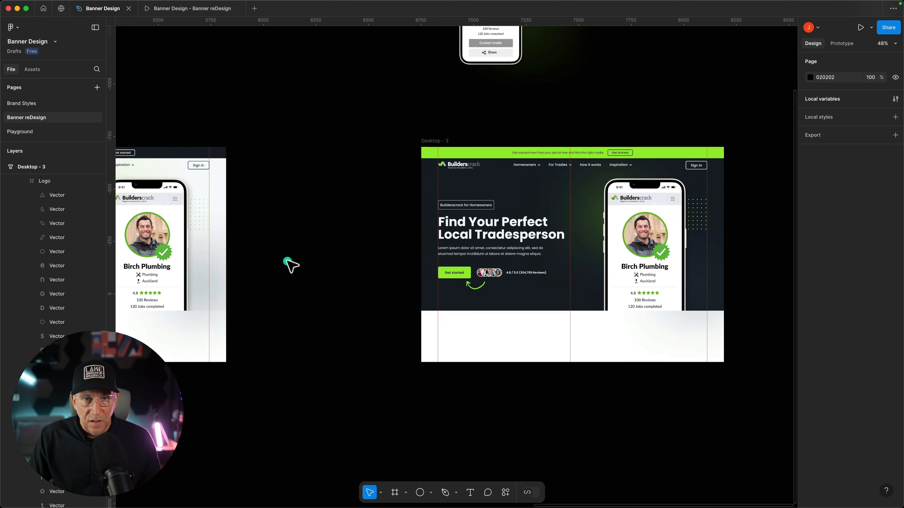
{"action": "scroll", "coordinate": [291, 265], "scroll_direction": "left", "scroll_amount": 3}
{"action": "left_click", "coordinate": [493, 133]}
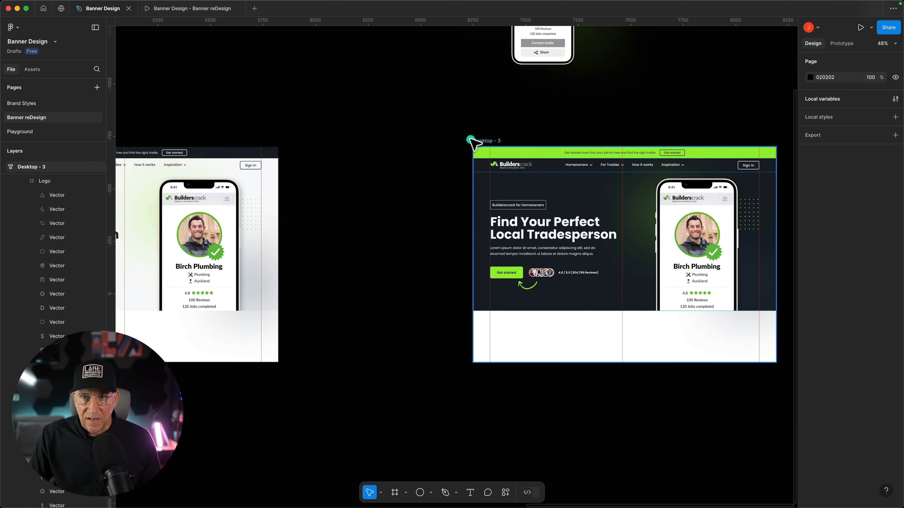
{"action": "left_click_drag", "start_coordinate": [483, 139], "coordinate": [317, 141]}
{"action": "left_click", "coordinate": [631, 232]}
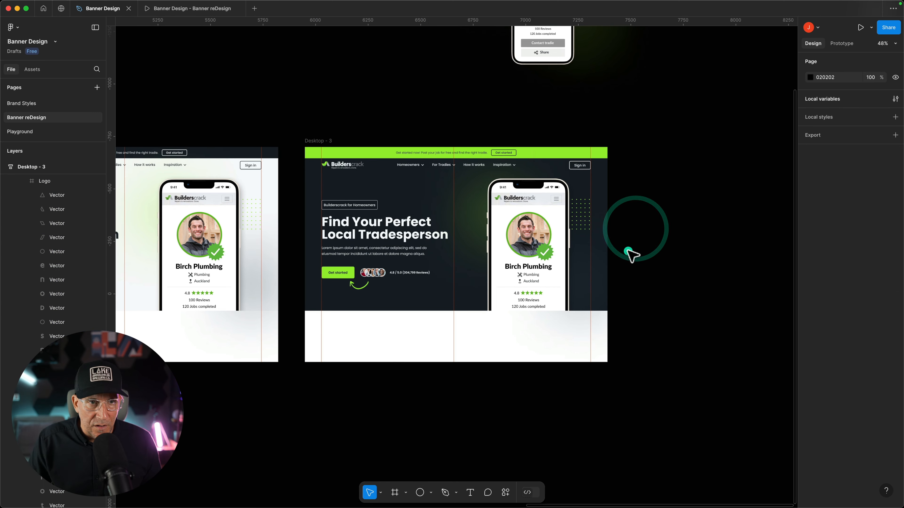
{"action": "scroll", "coordinate": [631, 255], "scroll_direction": "left", "scroll_amount": 5}
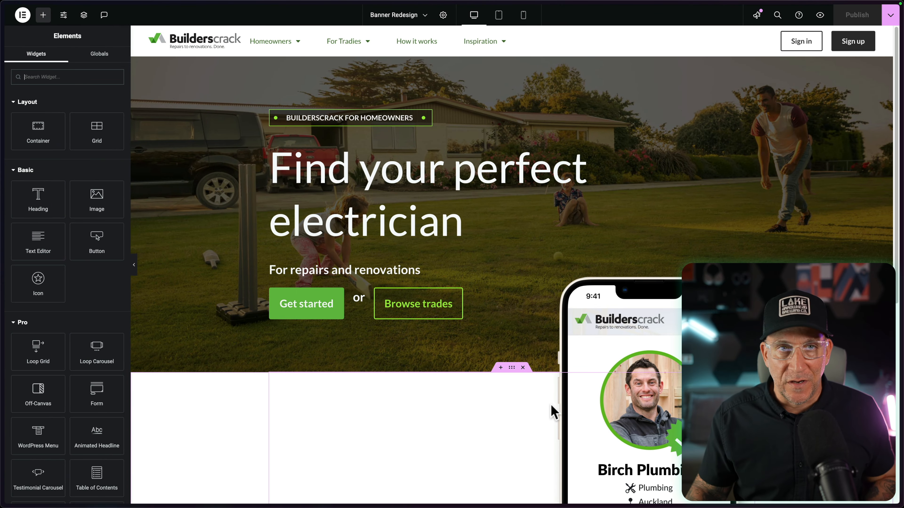
Switch to the Elementor editor and delete the container with the phone mockup below the hero section.
{"action": "left_click", "coordinate": [526, 366]}
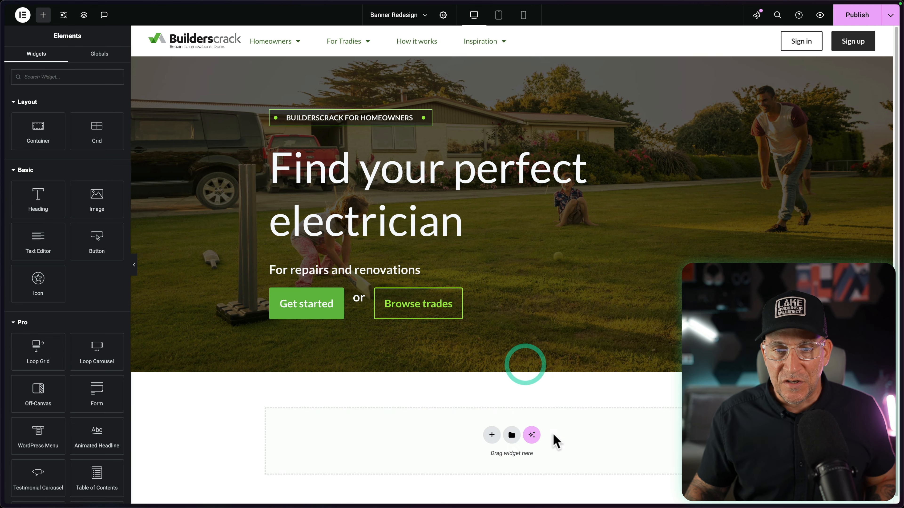
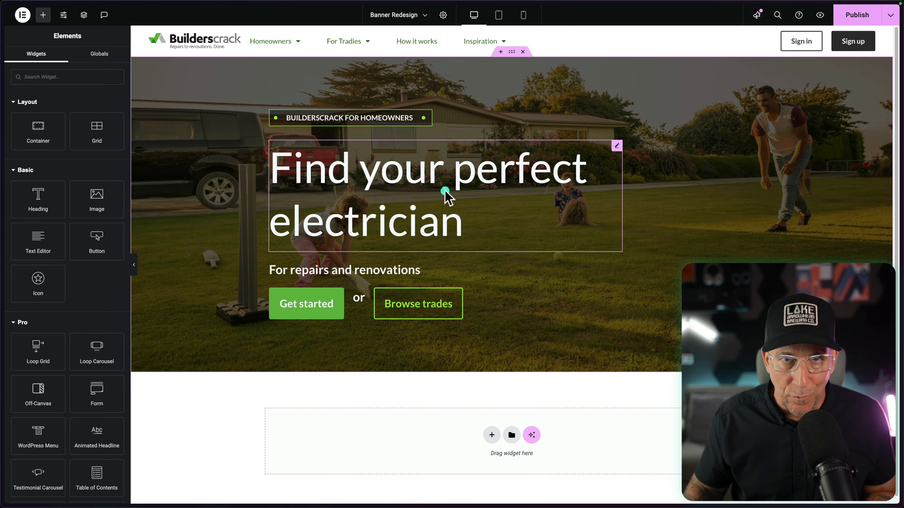
Set the Content Width in the Layout section of the Site Settings to 80 rem.
{"action": "left_click", "coordinate": [65, 16]}
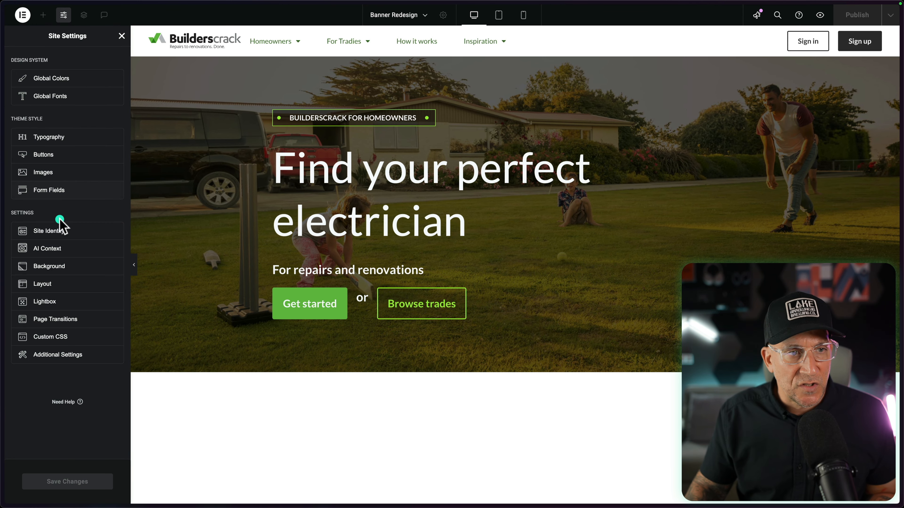
{"action": "left_click", "coordinate": [50, 284]}
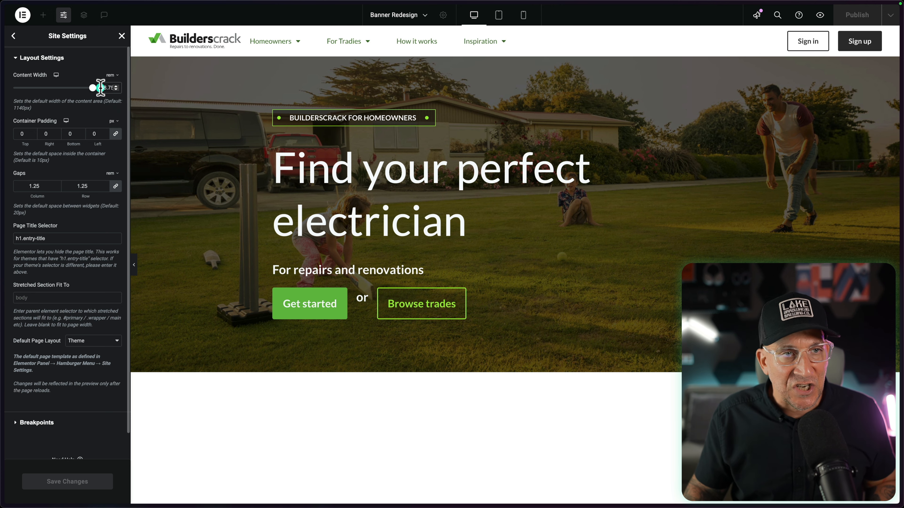
{"action": "double_click", "coordinate": [112, 87]}
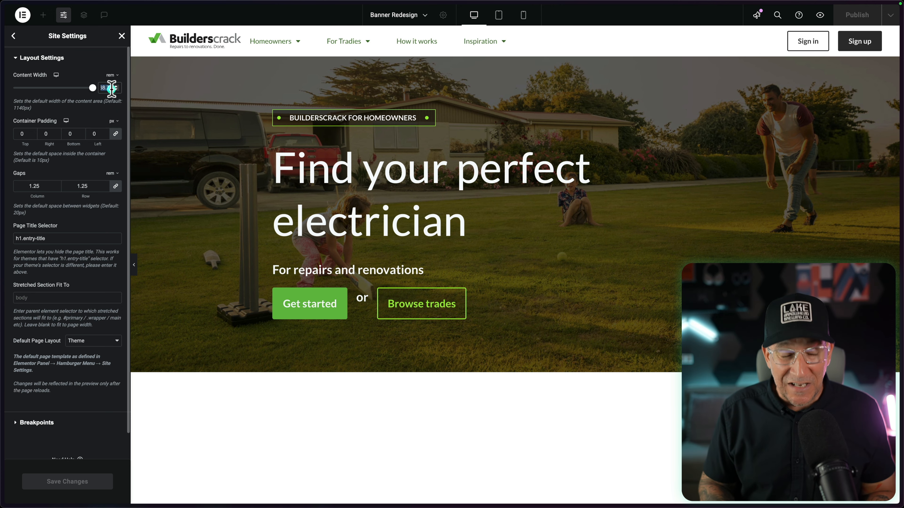
{"action": "type", "text": "80"}
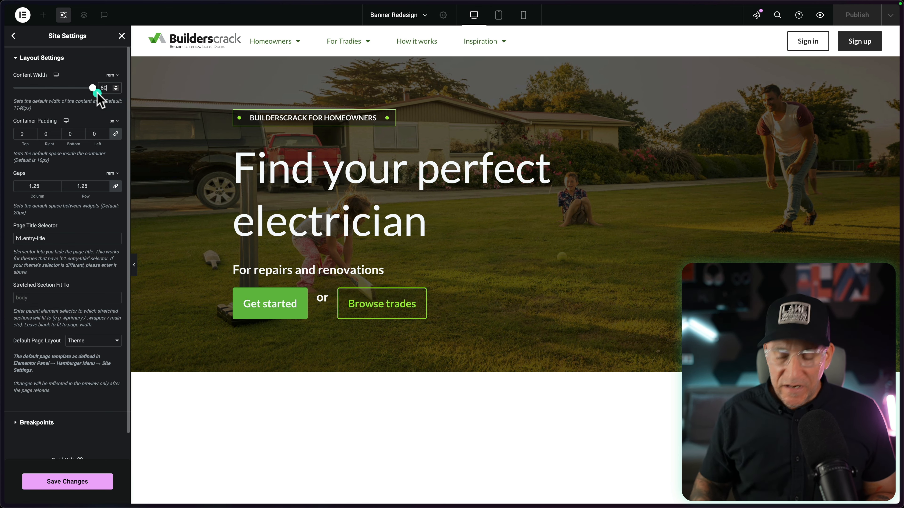
Switch to Figma, examine the Desktop - 2 banner from its headline across to the phone mockup, and return to the Elementor editor.
{"action": "key", "text": "ctrl+Right"}
{"action": "scroll", "coordinate": [225, 200], "scroll_direction": "up", "scroll_amount": 5}
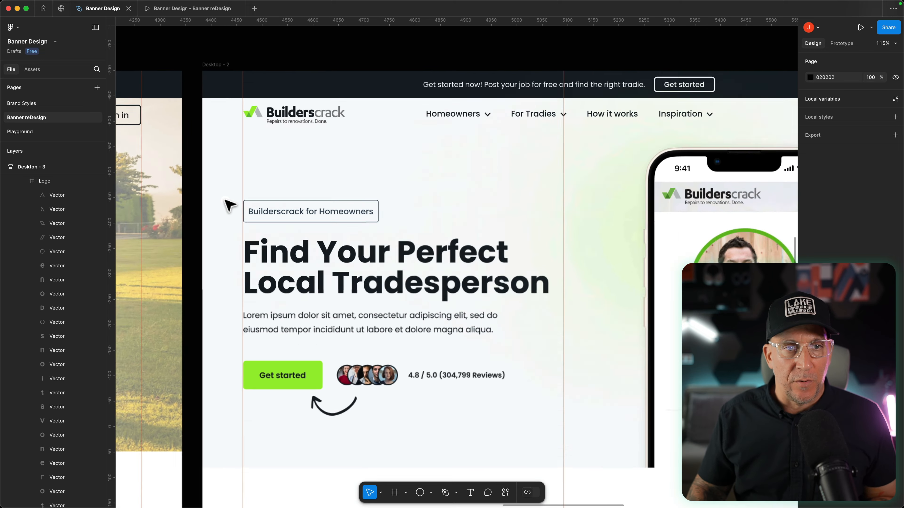
{"action": "scroll", "coordinate": [227, 205], "scroll_direction": "up", "scroll_amount": 2}
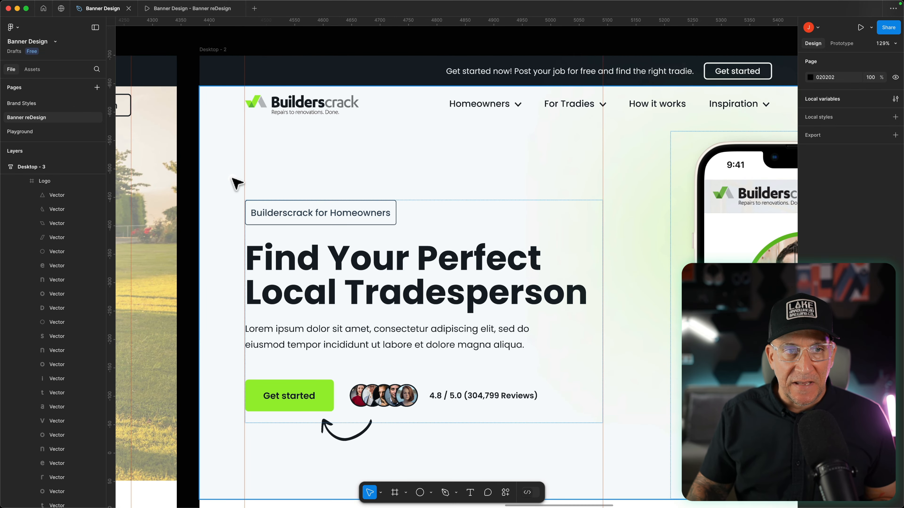
{"action": "scroll", "coordinate": [234, 183], "scroll_direction": "right", "scroll_amount": 5}
{"action": "scroll", "coordinate": [235, 183], "scroll_direction": "right", "scroll_amount": 4}
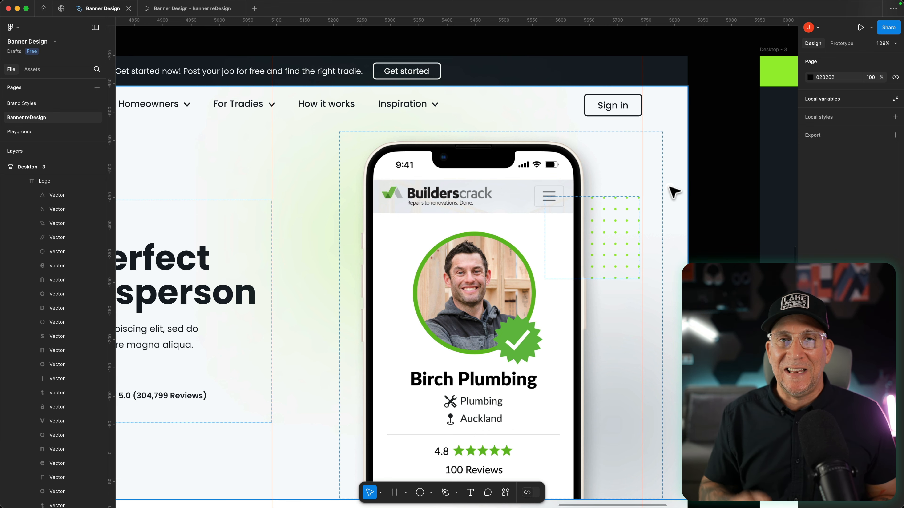
{"action": "key", "text": "ctrl+Left"}
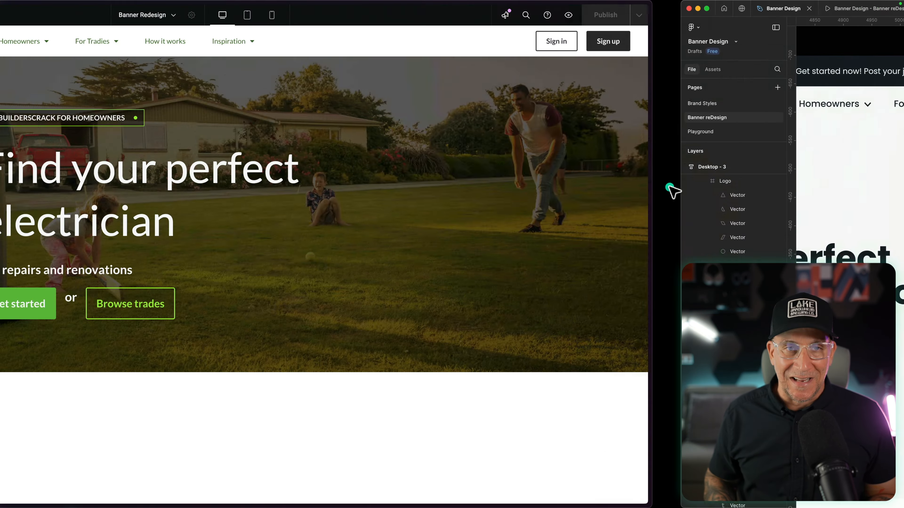
Check the rem equivalent of 1360 px in the PX to REM converter, set the site's Content Width to 85 rem and save.
{"action": "mouse_move", "coordinate": [4, 303]}
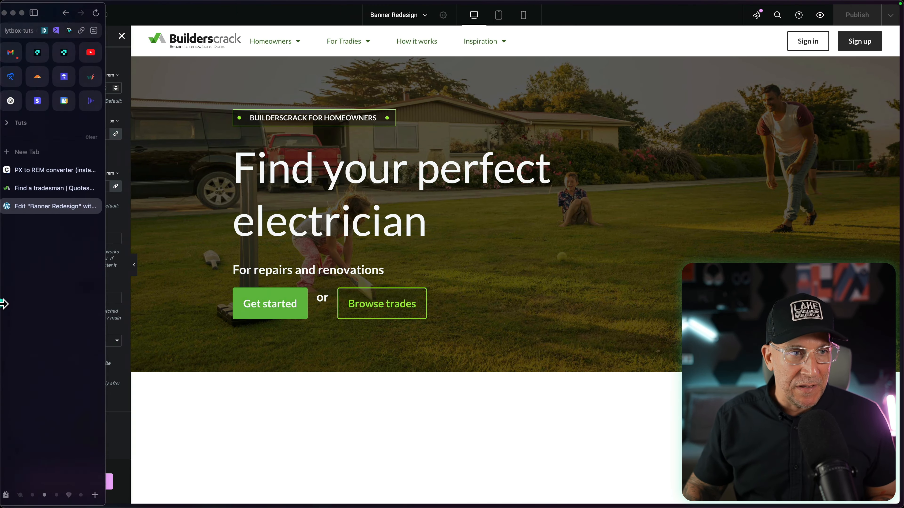
{"action": "left_click", "coordinate": [47, 169]}
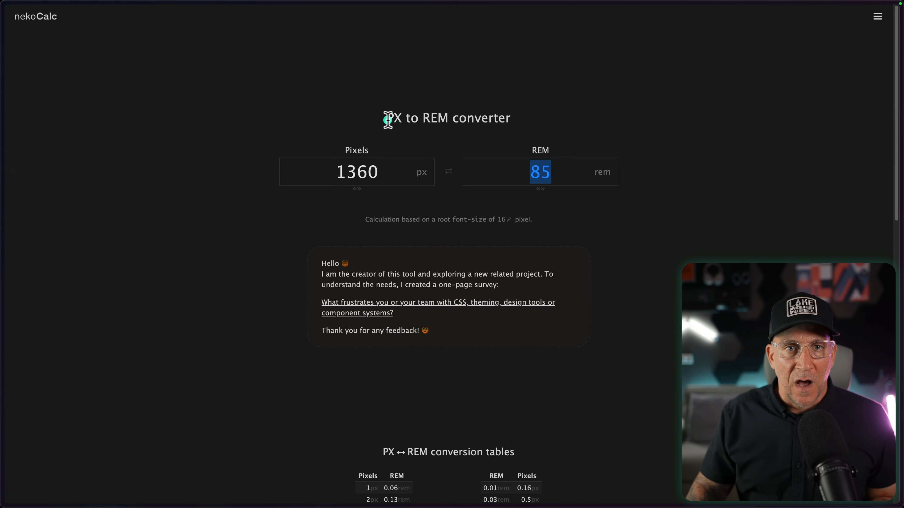
{"action": "left_click", "coordinate": [3, 161]}
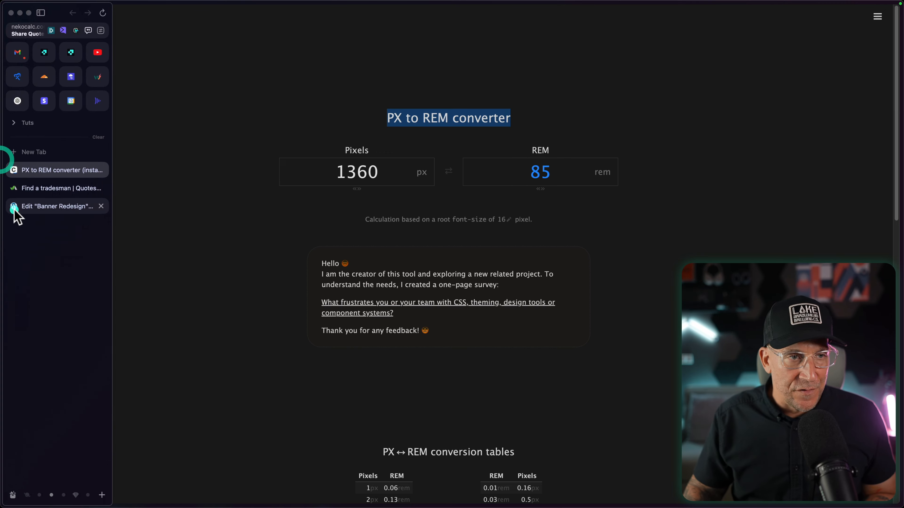
{"action": "left_click", "coordinate": [25, 210]}
{"action": "left_click", "coordinate": [112, 82]}
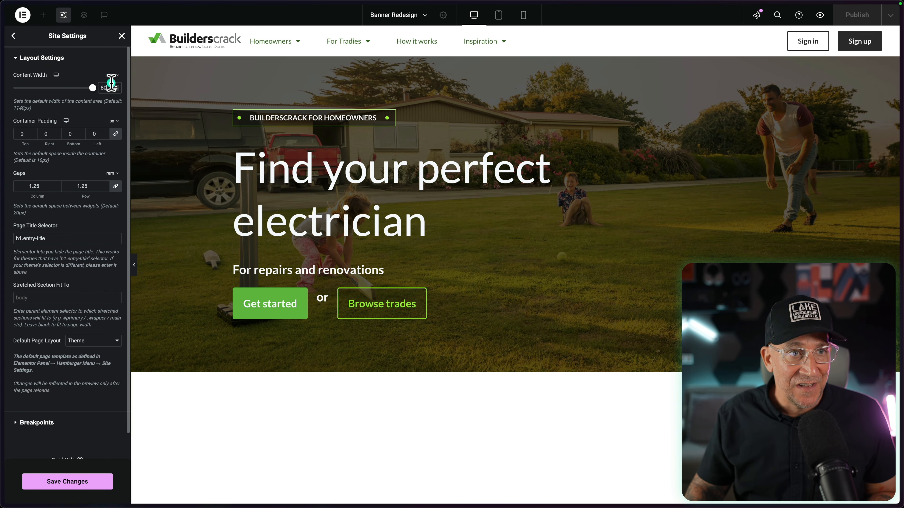
{"action": "left_click", "coordinate": [92, 82]}
{"action": "type", "text": "5"}
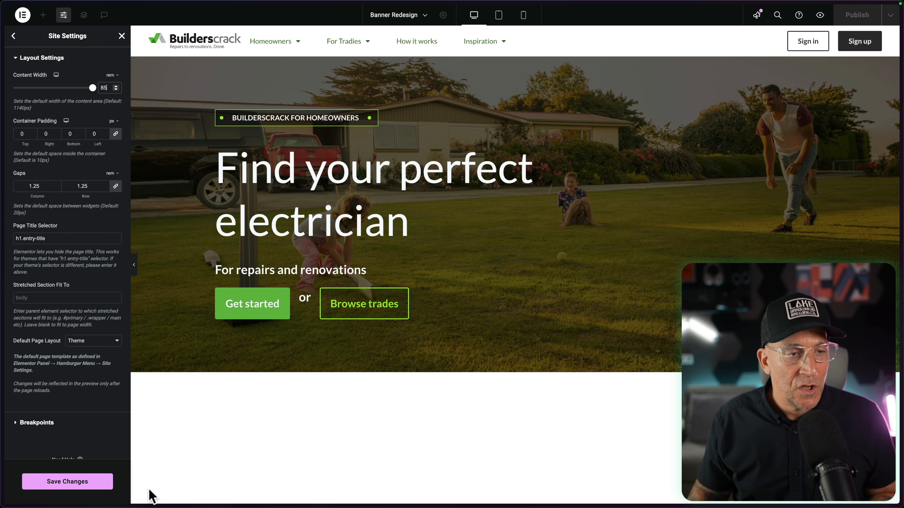
{"action": "left_click", "coordinate": [67, 487]}
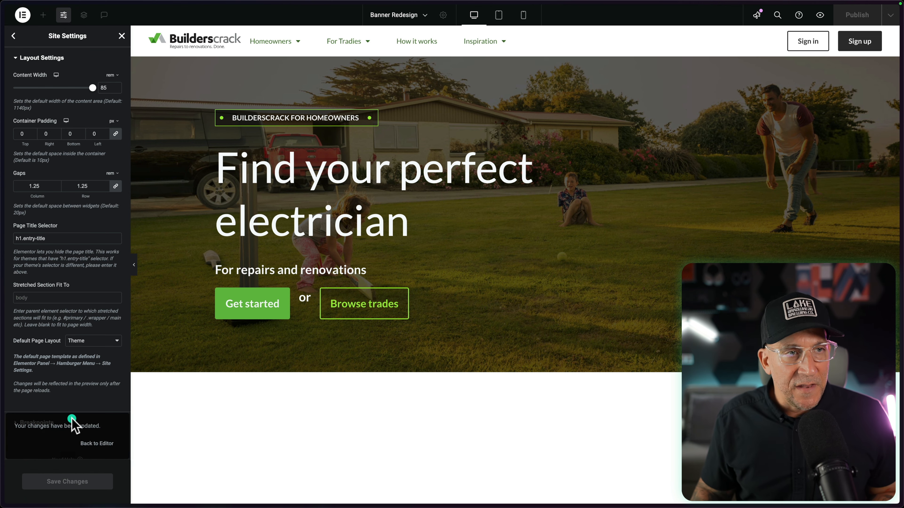
Review the site's custom Global Colors, including the Tradie greens, whites and blacks.
{"action": "left_click", "coordinate": [13, 35]}
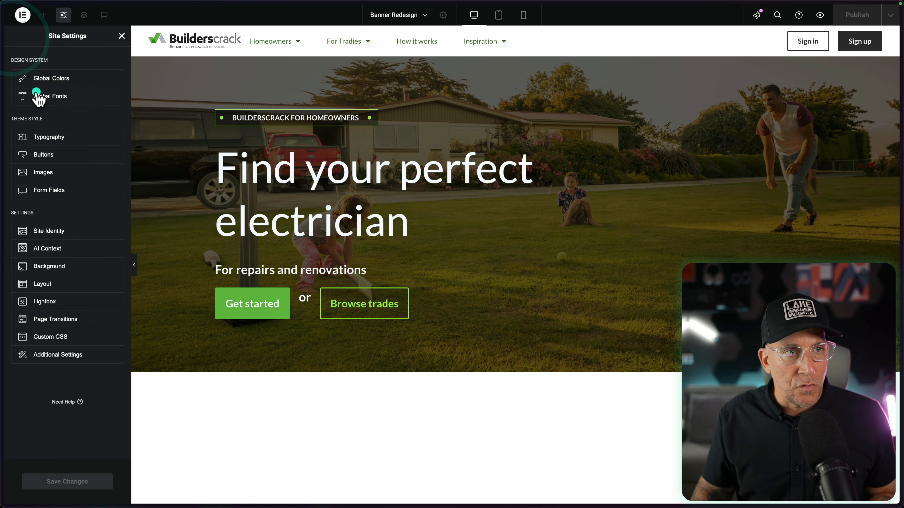
{"action": "left_click", "coordinate": [53, 75]}
{"action": "scroll", "coordinate": [107, 285], "scroll_direction": "down", "scroll_amount": 5}
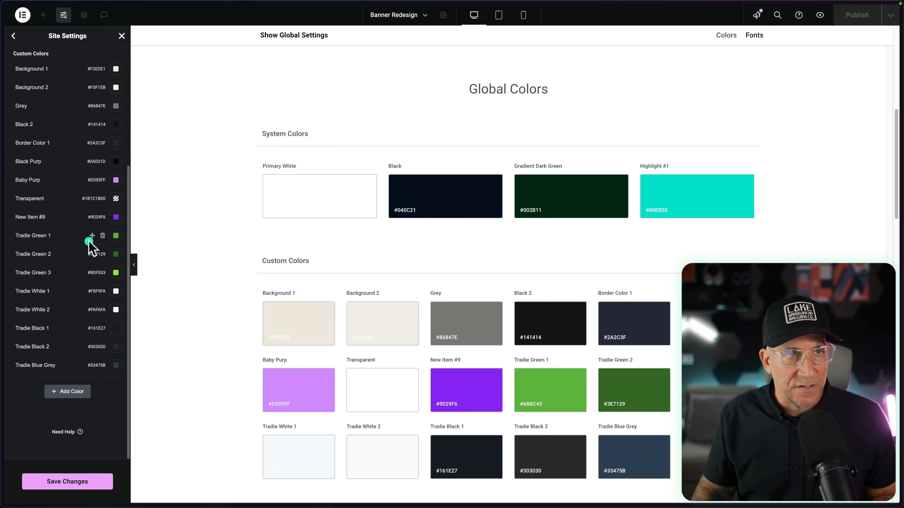
{"action": "left_click", "coordinate": [14, 36]}
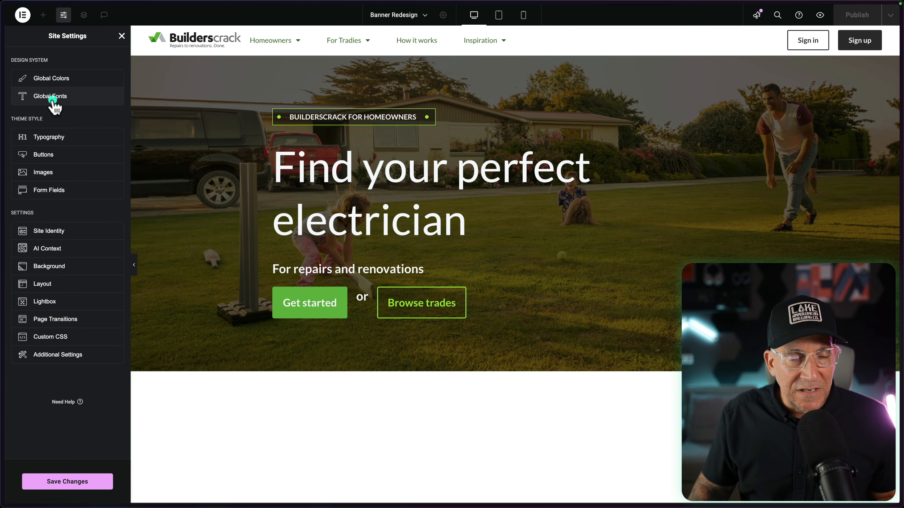
Open the typography settings of the Tradie Header XXL style in Global Fonts.
{"action": "left_click", "coordinate": [52, 97]}
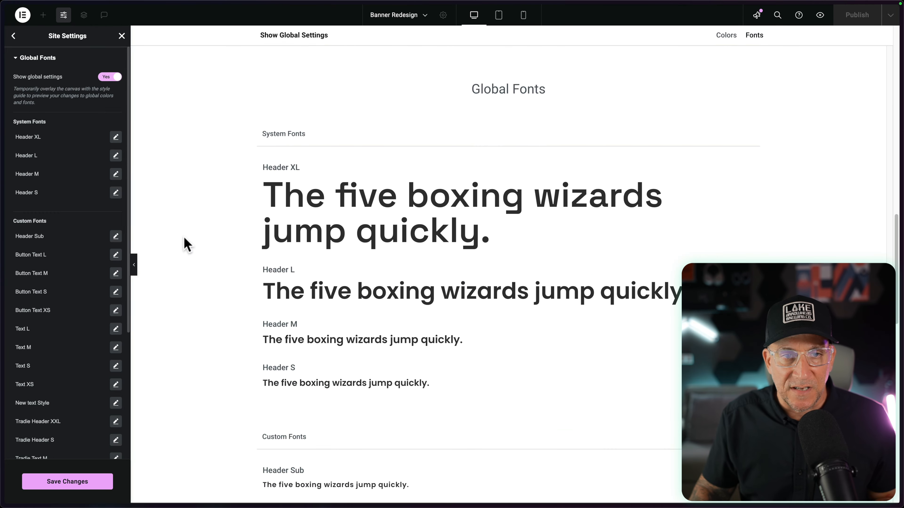
{"action": "scroll", "coordinate": [302, 360], "scroll_direction": "down", "scroll_amount": 15}
{"action": "scroll", "coordinate": [60, 370], "scroll_direction": "down", "scroll_amount": 5}
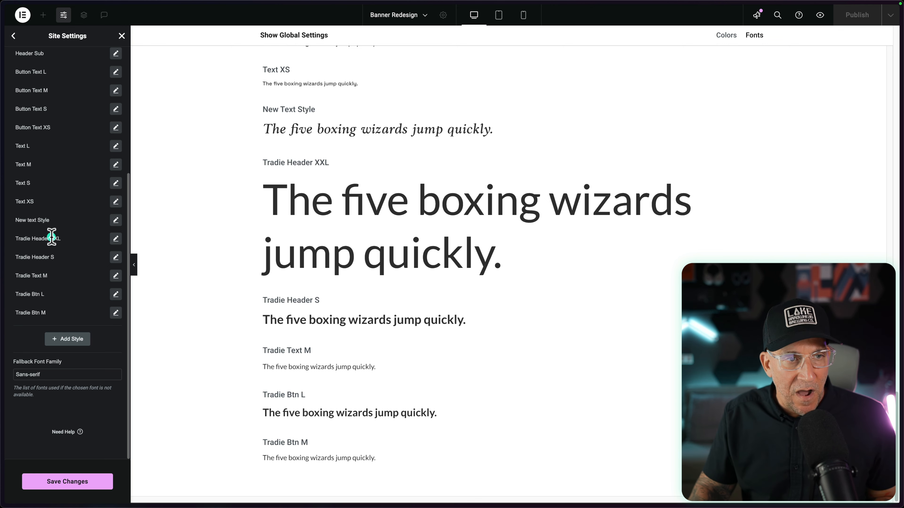
{"action": "left_click", "coordinate": [115, 238]}
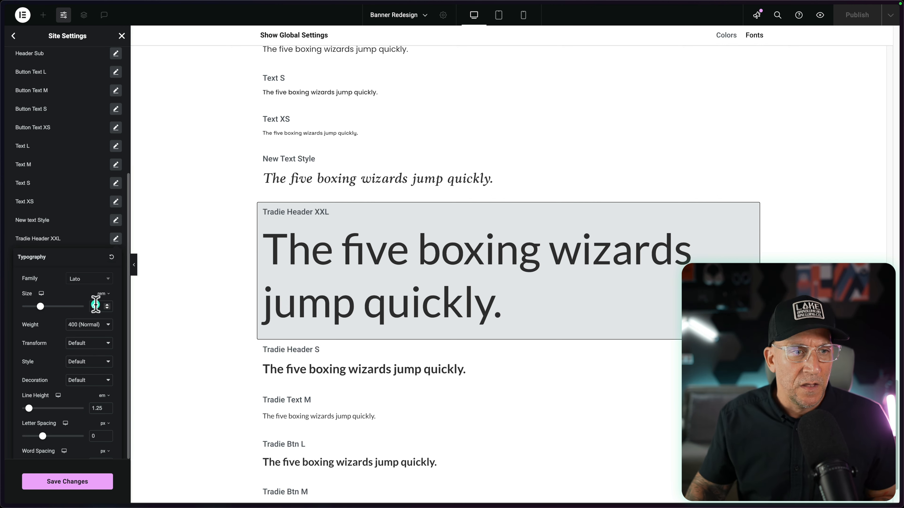
Convert 60 px in the PX to REM converter and set the Tradie Header XXL font size to 3.75 rem.
{"action": "mouse_move", "coordinate": [6, 314]}
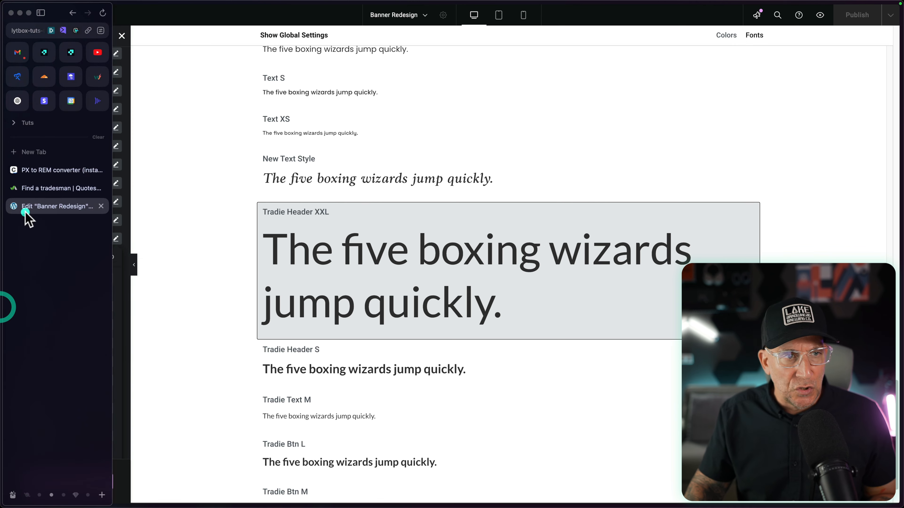
{"action": "left_click", "coordinate": [40, 173]}
{"action": "left_click_drag", "start_coordinate": [395, 172], "coordinate": [321, 158]}
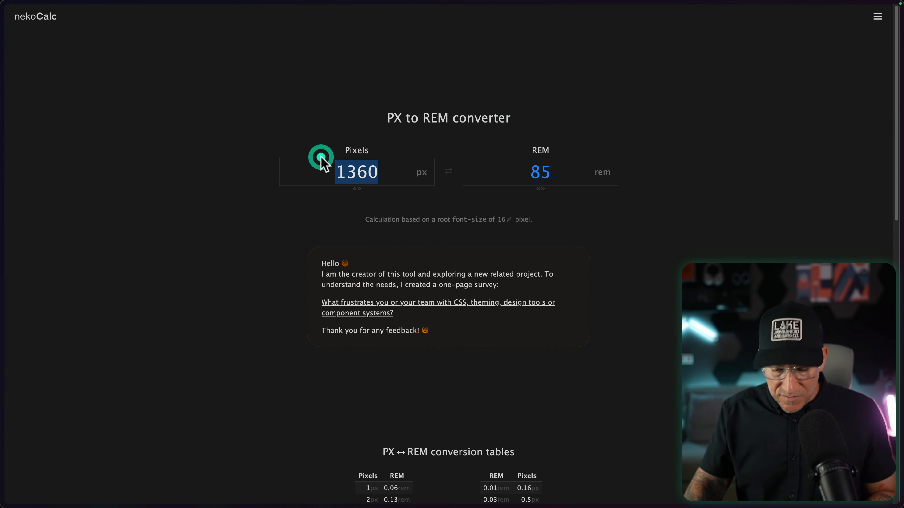
{"action": "type", "text": "60"}
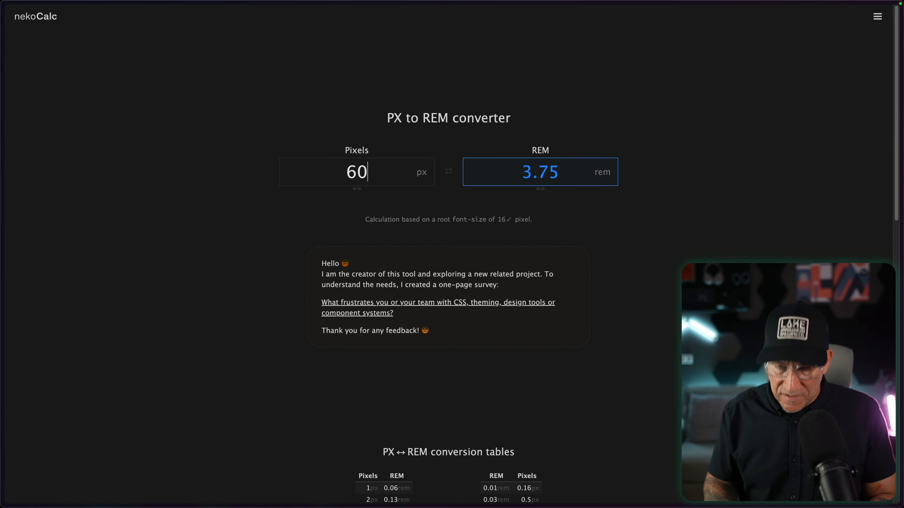
{"action": "double_click", "coordinate": [561, 172]}
{"action": "key", "text": "ctrl+c"}
{"action": "mouse_move", "coordinate": [2, 228]}
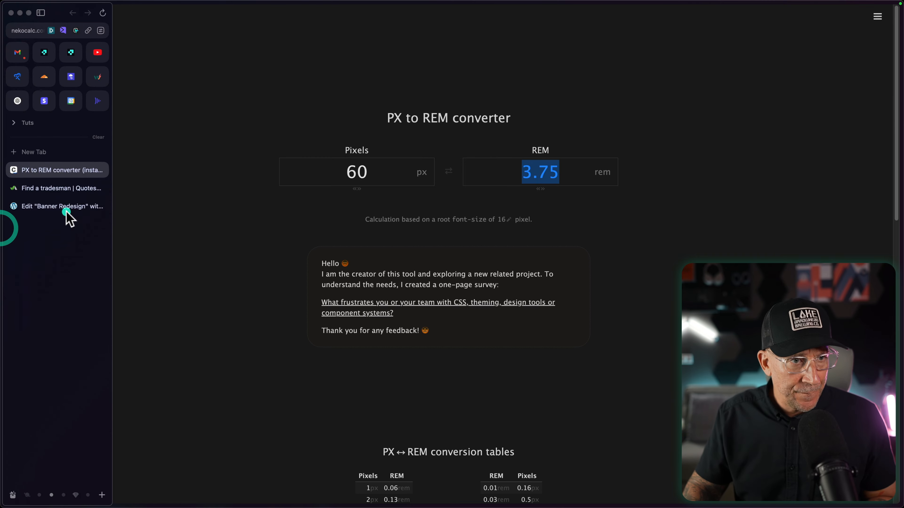
{"action": "left_click", "coordinate": [67, 213]}
{"action": "left_click", "coordinate": [96, 306]}
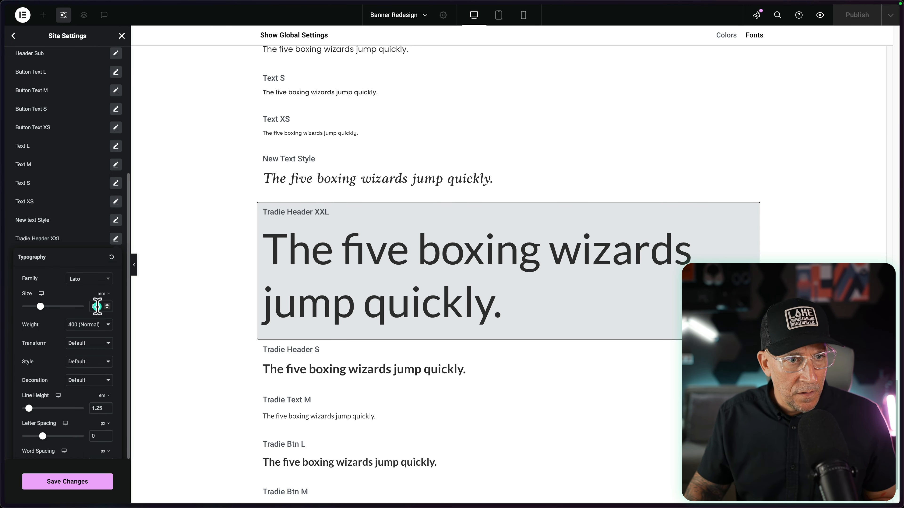
{"action": "key", "text": "ctrl+v"}
Give the Tradie Header XXL style a 700 (Bold) weight, a line height of 1 em and the Poppins font family.
{"action": "left_click", "coordinate": [74, 324]}
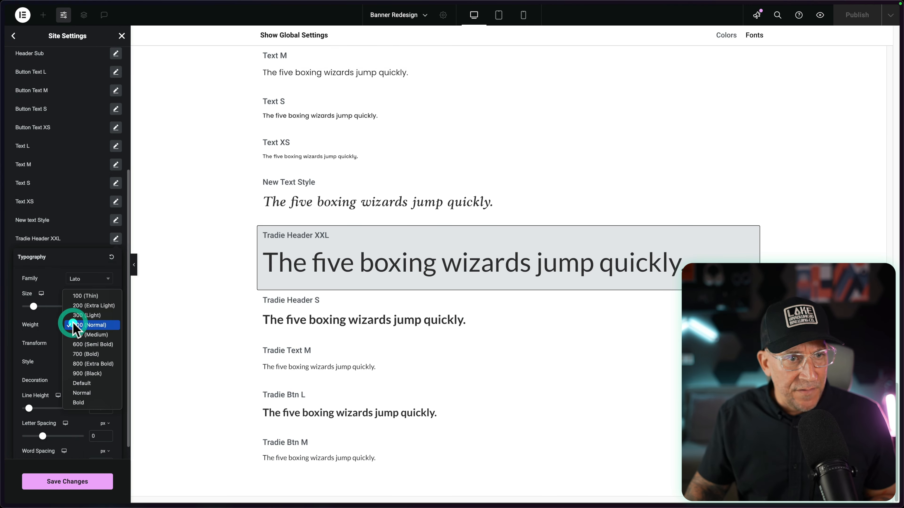
{"action": "left_click", "coordinate": [79, 354]}
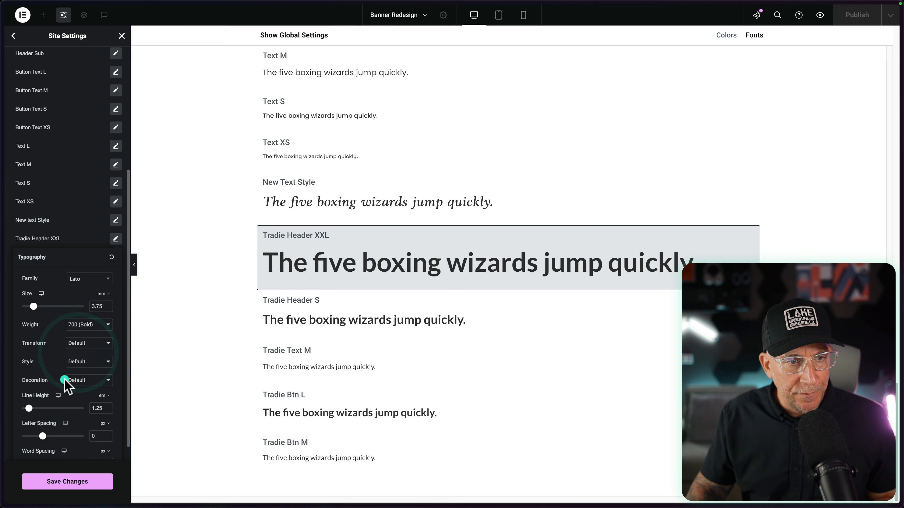
{"action": "scroll", "coordinate": [41, 401], "scroll_direction": "down", "scroll_amount": 1}
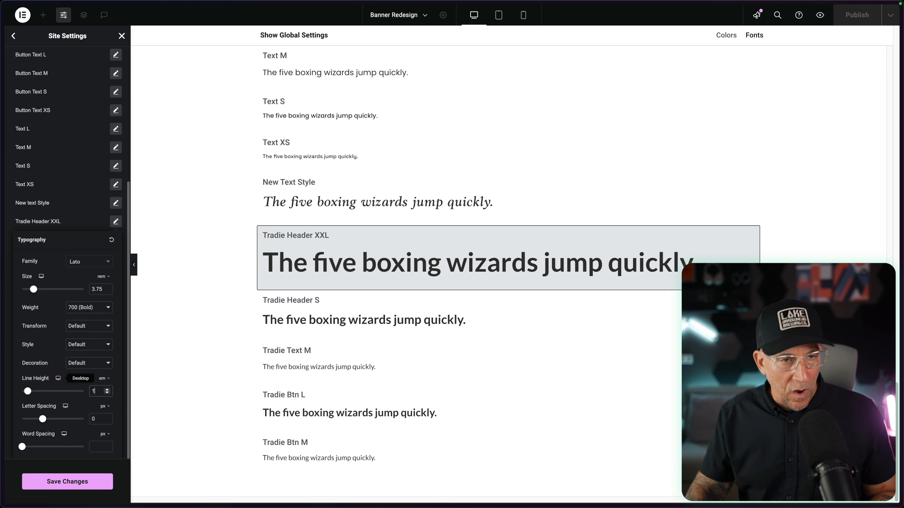
{"action": "type", "text": "1"}
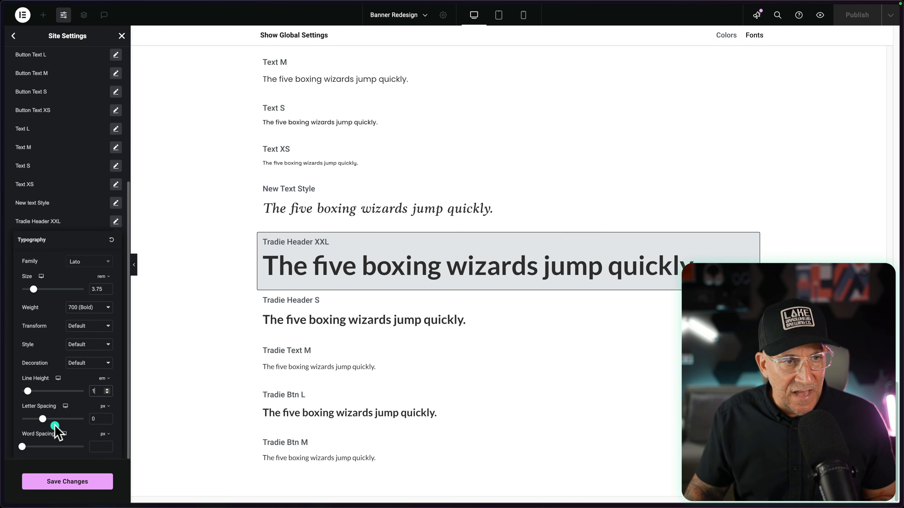
{"action": "left_click", "coordinate": [79, 262]}
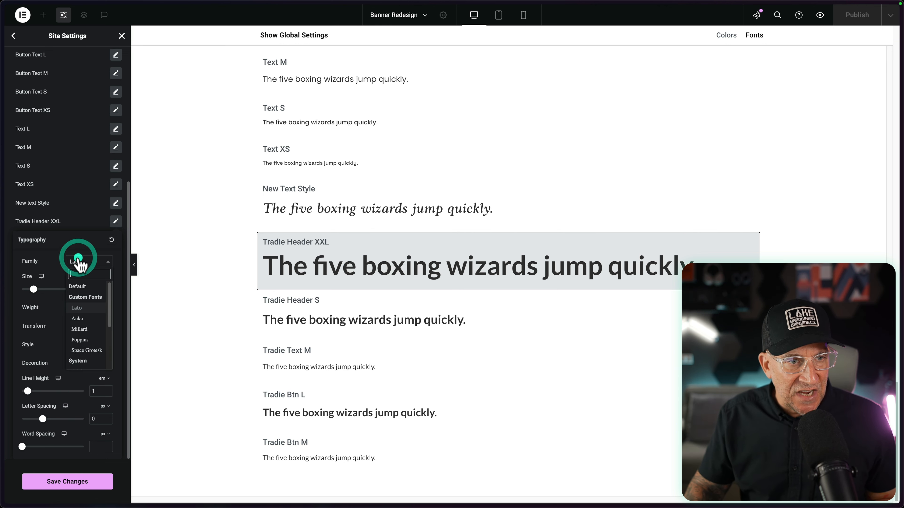
{"action": "left_click", "coordinate": [82, 338]}
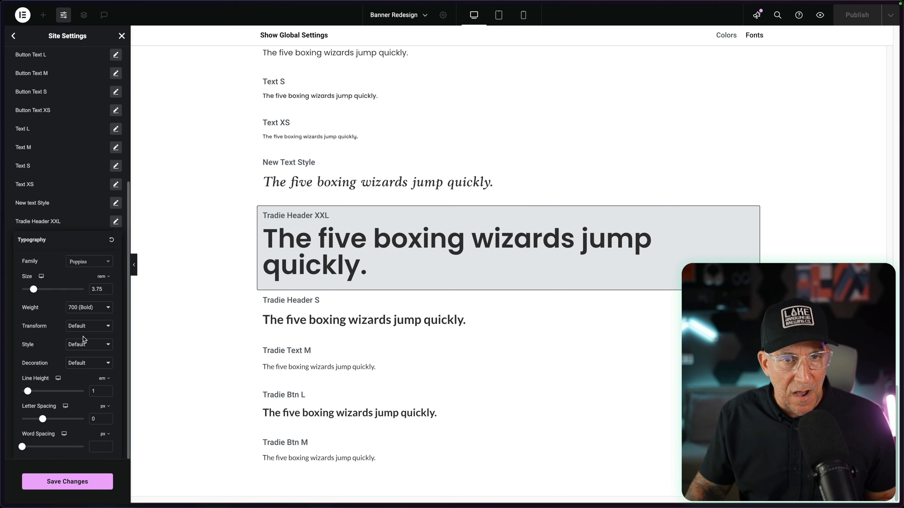
{"action": "left_click", "coordinate": [71, 230]}
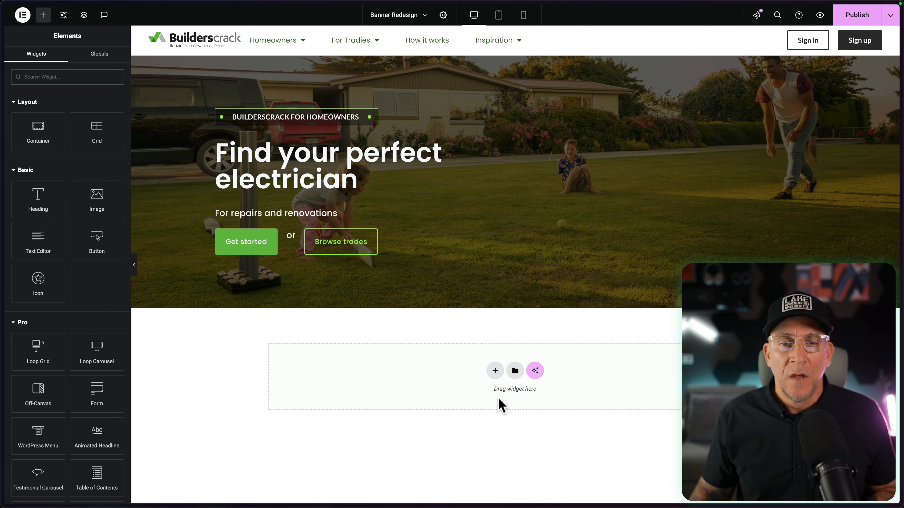
Add a row-direction flexbox container below the hero and move it to the top of the page, above the header.
{"action": "left_click", "coordinate": [495, 378]}
{"action": "left_click", "coordinate": [479, 395]}
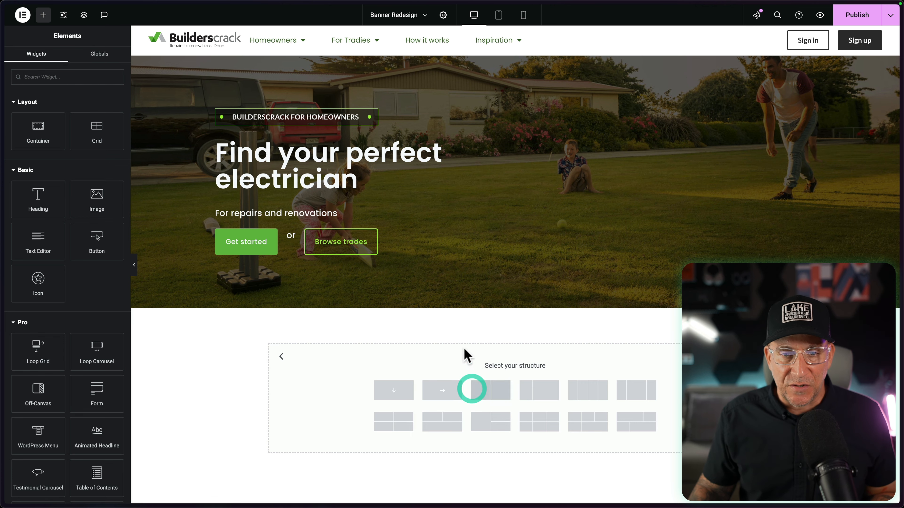
{"action": "left_click", "coordinate": [429, 392]}
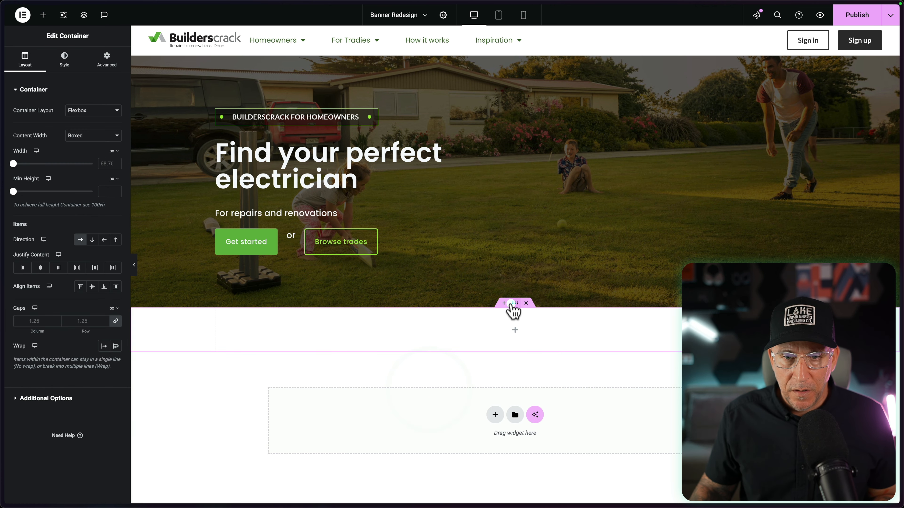
{"action": "left_click_drag", "start_coordinate": [515, 303], "coordinate": [518, 58]}
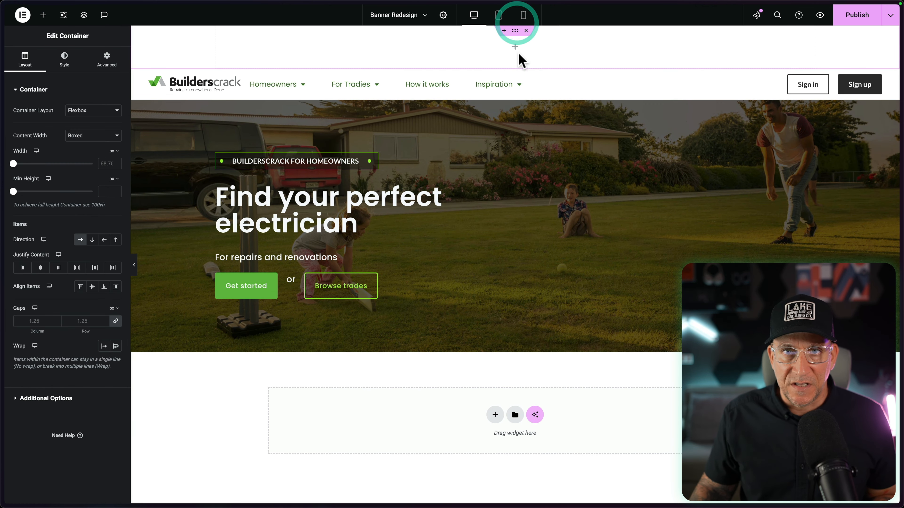
Add a heading reading "Get started now! Post your job for free and find the right tradie." to the top container with HTML tag p.
{"action": "left_click", "coordinate": [38, 199]}
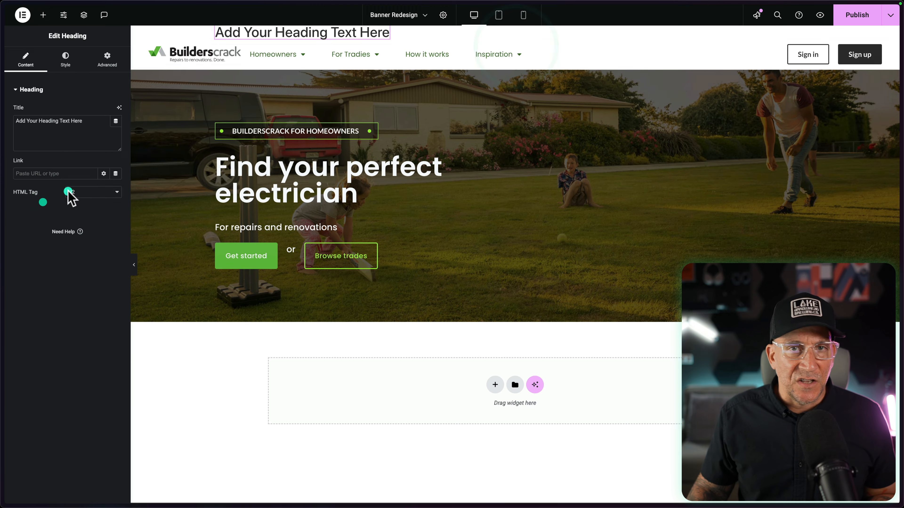
{"action": "left_click", "coordinate": [374, 33]}
{"action": "left_click_drag", "start_coordinate": [84, 121], "coordinate": [25, 115]}
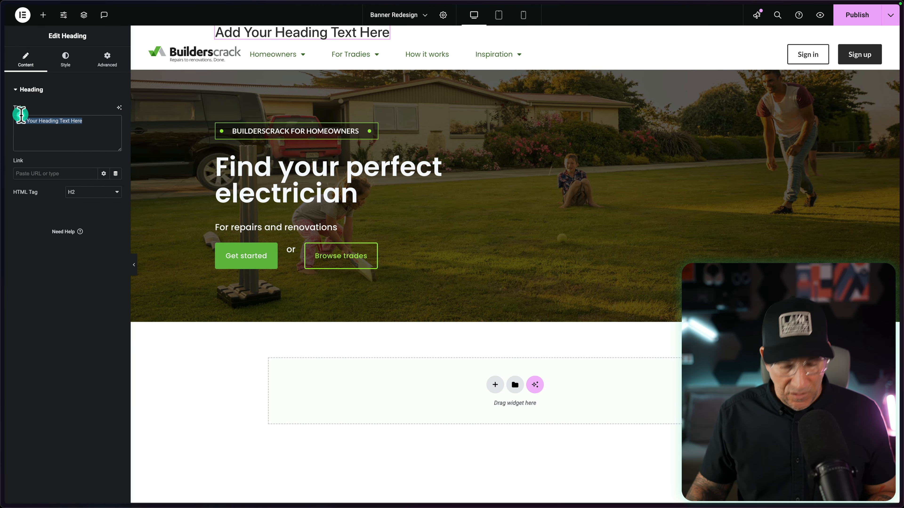
{"action": "type", "text": "Get started now! Post your job for free and find the right tradie."}
{"action": "left_click", "coordinate": [105, 192]}
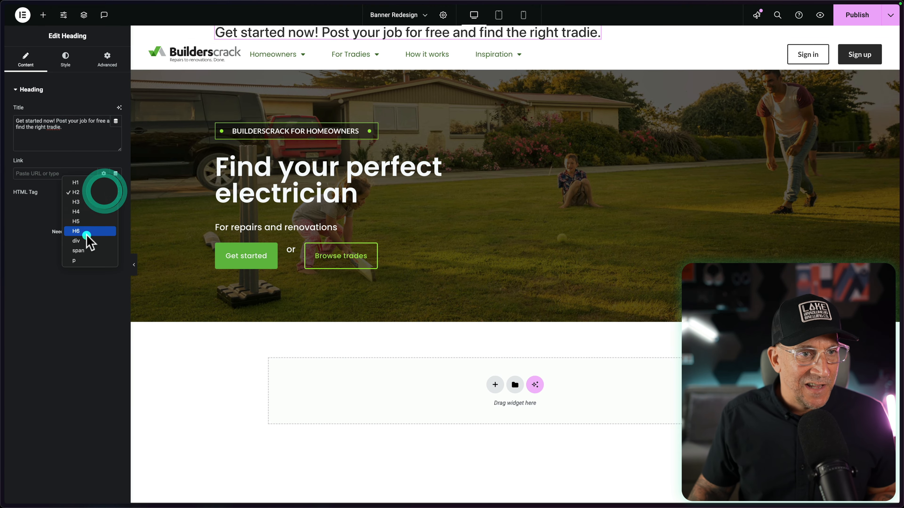
{"action": "left_click", "coordinate": [80, 259]}
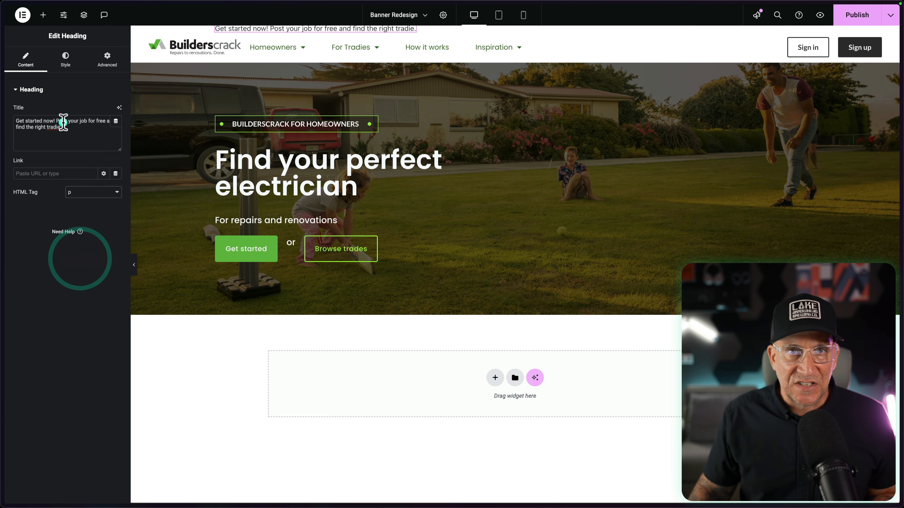
Add a button after the heading in the top bar container and centre the container's items on both axes.
{"action": "left_click", "coordinate": [43, 15]}
{"action": "left_click", "coordinate": [90, 236]}
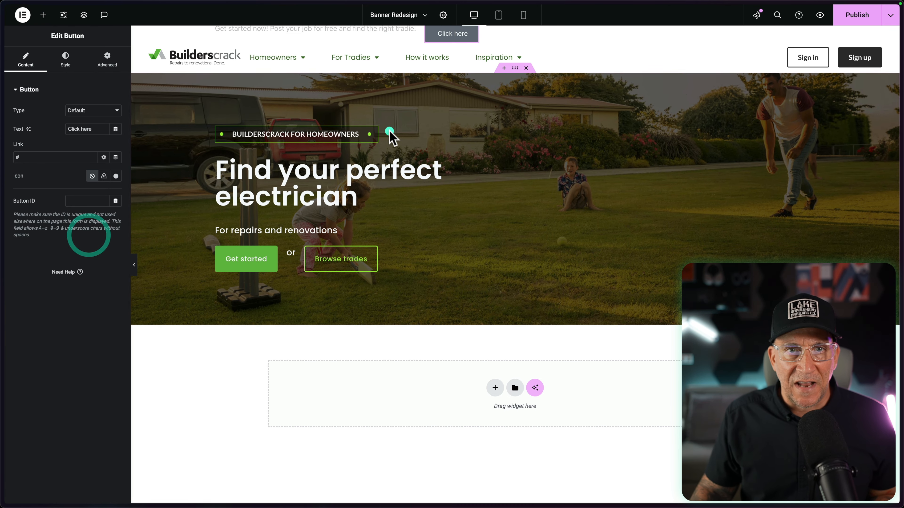
{"action": "left_click", "coordinate": [514, 31]}
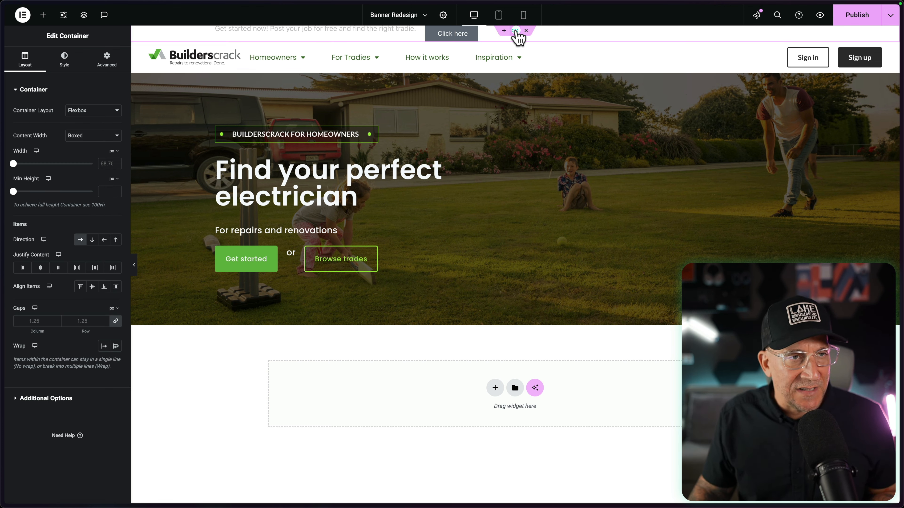
{"action": "left_click", "coordinate": [75, 264]}
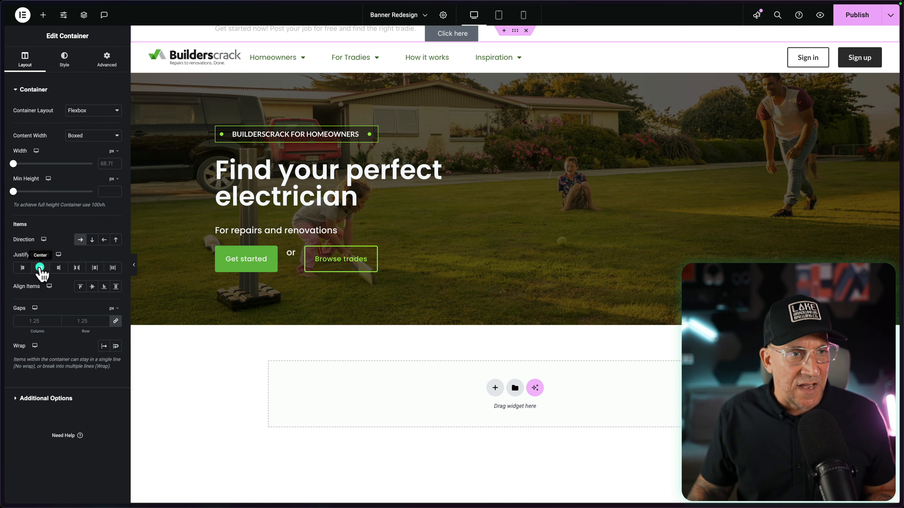
{"action": "left_click", "coordinate": [41, 267]}
{"action": "left_click", "coordinate": [92, 287]}
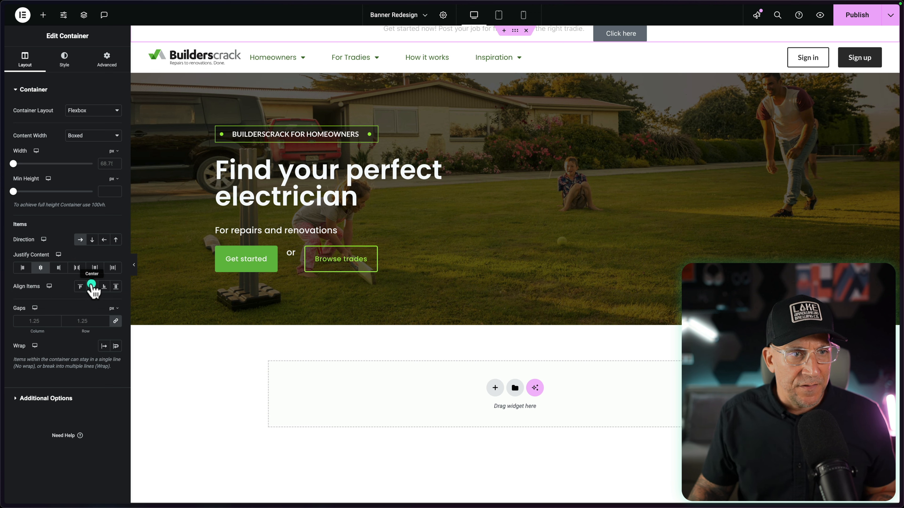
Set the top bar container's left and right padding to 80 px.
{"action": "left_click", "coordinate": [100, 57]}
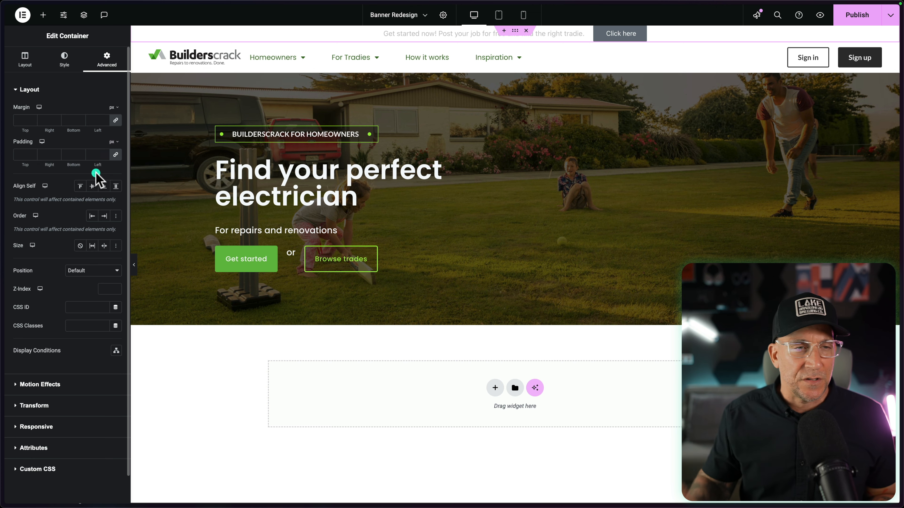
{"action": "left_click", "coordinate": [92, 153]}
{"action": "type", "text": "80"}
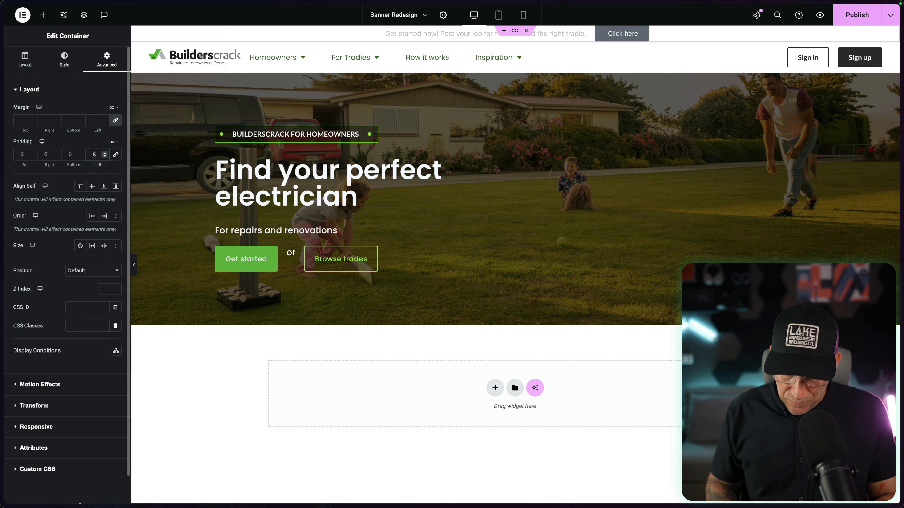
{"action": "left_click", "coordinate": [42, 153]}
{"action": "type", "text": "80"}
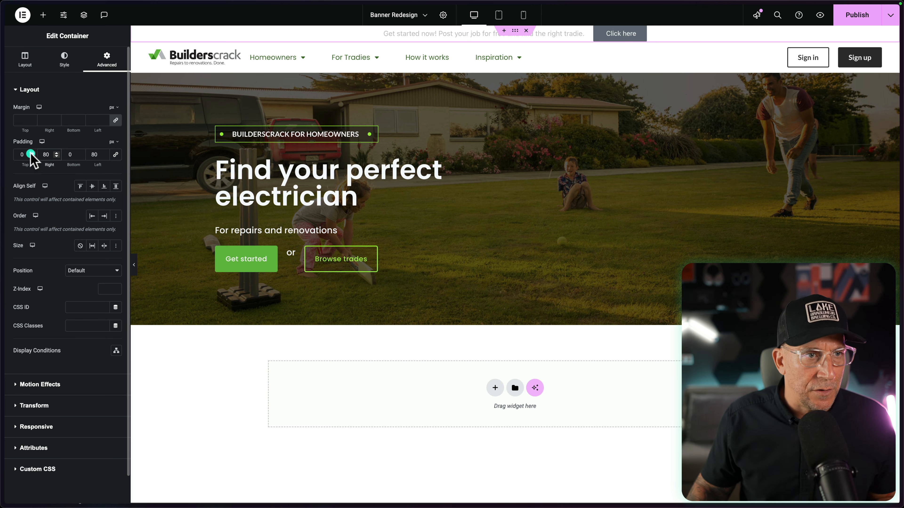
Set the top bar container's top and bottom padding to 12 px.
{"action": "left_click", "coordinate": [31, 155]}
{"action": "type", "text": "10"}
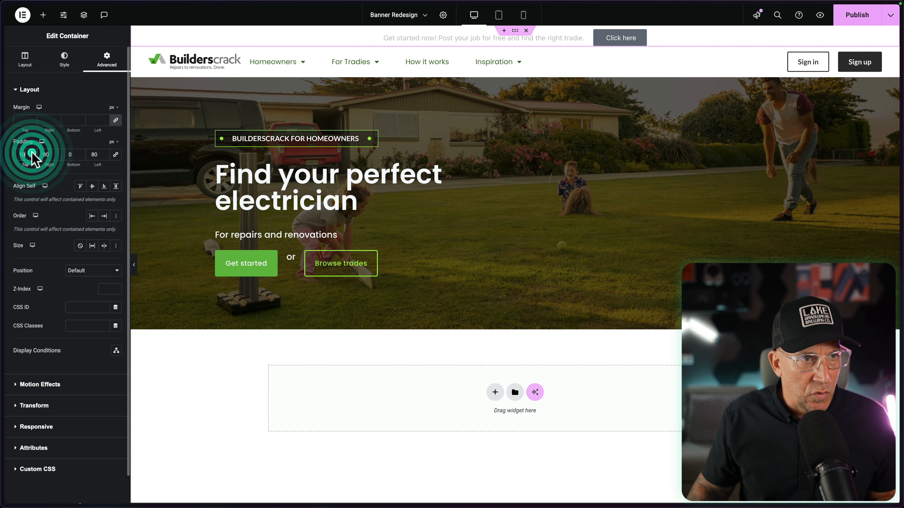
{"action": "left_click", "coordinate": [32, 152]}
{"action": "left_click", "coordinate": [31, 152]}
{"action": "left_click", "coordinate": [81, 152]}
{"action": "left_click", "coordinate": [81, 152]}
{"action": "left_click", "coordinate": [81, 151]}
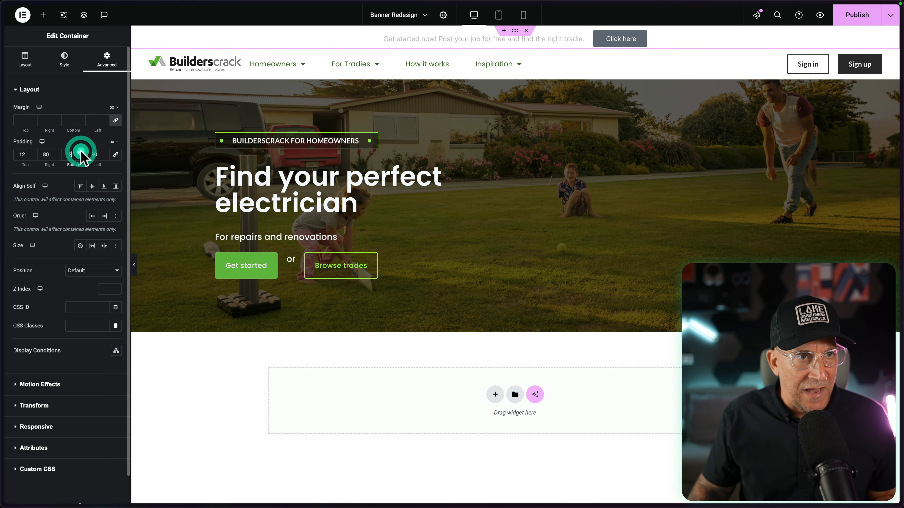
{"action": "left_click", "coordinate": [80, 151]}
{"action": "double_click", "coordinate": [80, 151]}
{"action": "left_click", "coordinate": [81, 152]}
{"action": "left_click", "coordinate": [81, 152]}
{"action": "left_click", "coordinate": [81, 151]}
{"action": "left_click", "coordinate": [80, 151]}
{"action": "left_click", "coordinate": [81, 152]}
{"action": "left_click", "coordinate": [81, 151]}
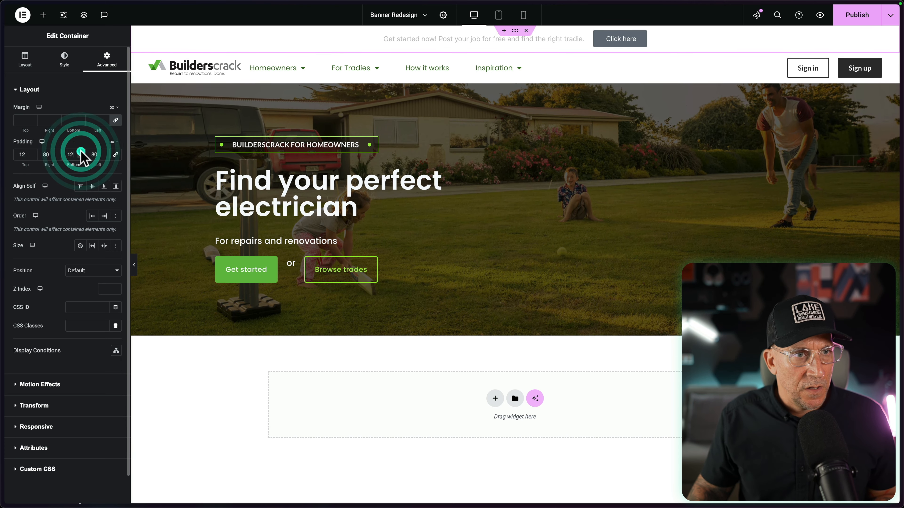
{"action": "left_click", "coordinate": [80, 152]}
{"action": "left_click", "coordinate": [79, 155]}
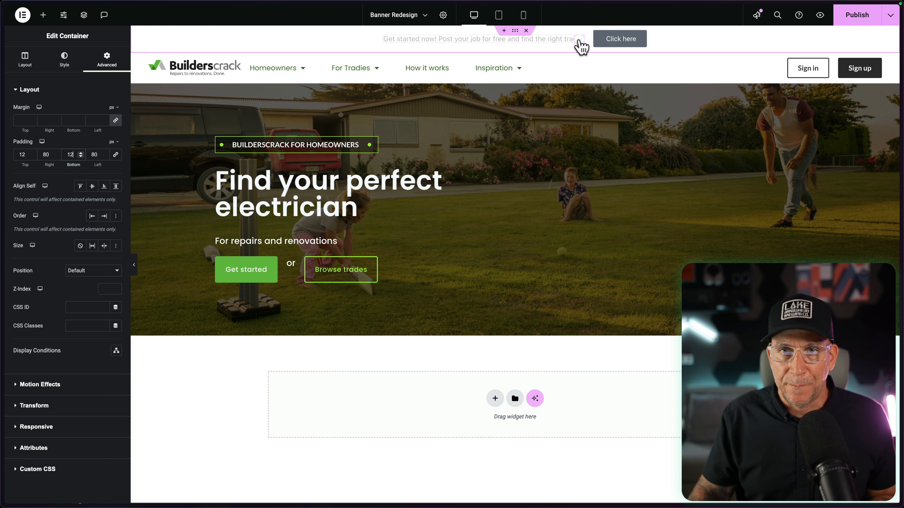
Open the top bar heading's style settings, then switch to Figma and examine the announcement bar's text, button and background in the banner design.
{"action": "left_click", "coordinate": [581, 46]}
{"action": "left_click", "coordinate": [65, 60]}
{"action": "left_click", "coordinate": [103, 135]}
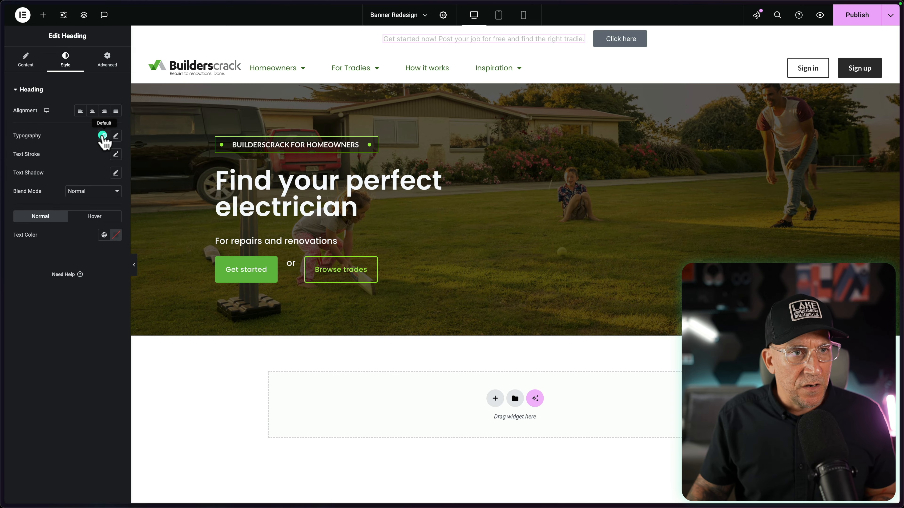
{"action": "key", "text": "ctrl+Right"}
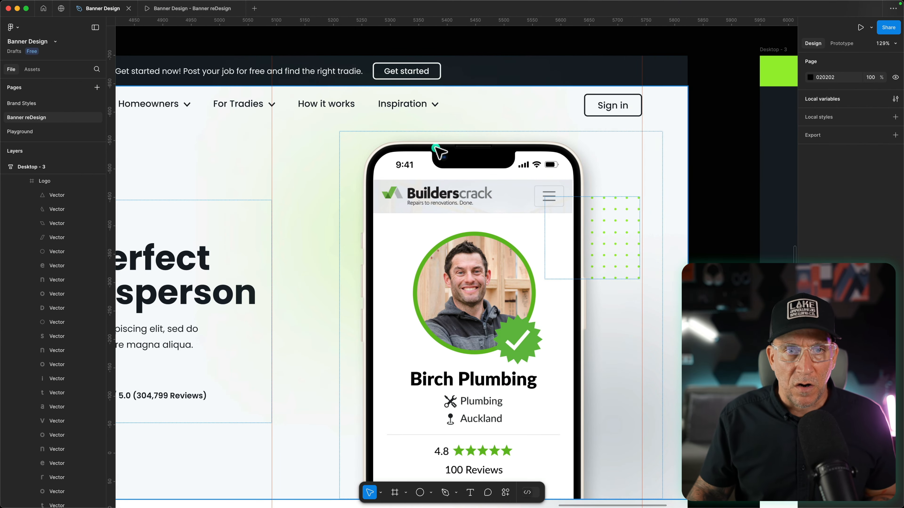
{"action": "scroll", "coordinate": [440, 153], "scroll_direction": "down", "scroll_amount": 6}
{"action": "scroll", "coordinate": [440, 152], "scroll_direction": "left", "scroll_amount": 4}
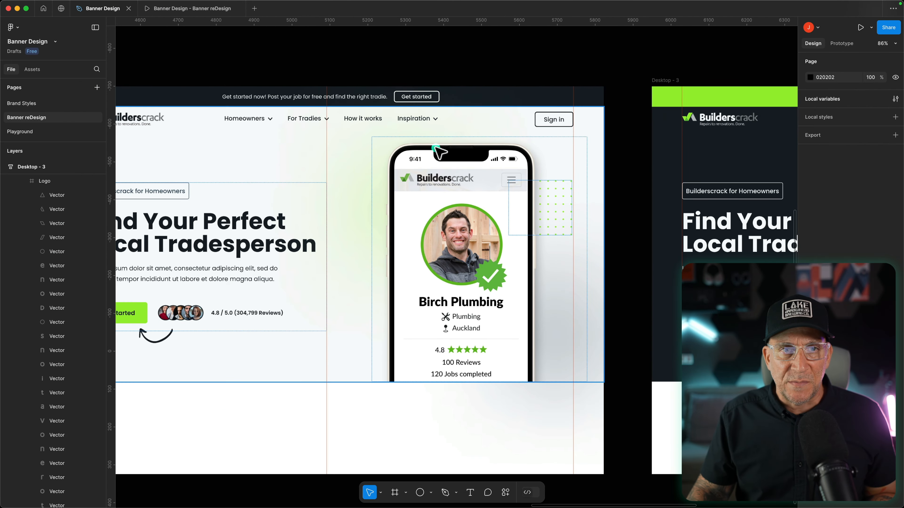
{"action": "scroll", "coordinate": [436, 146], "scroll_direction": "right", "scroll_amount": 2}
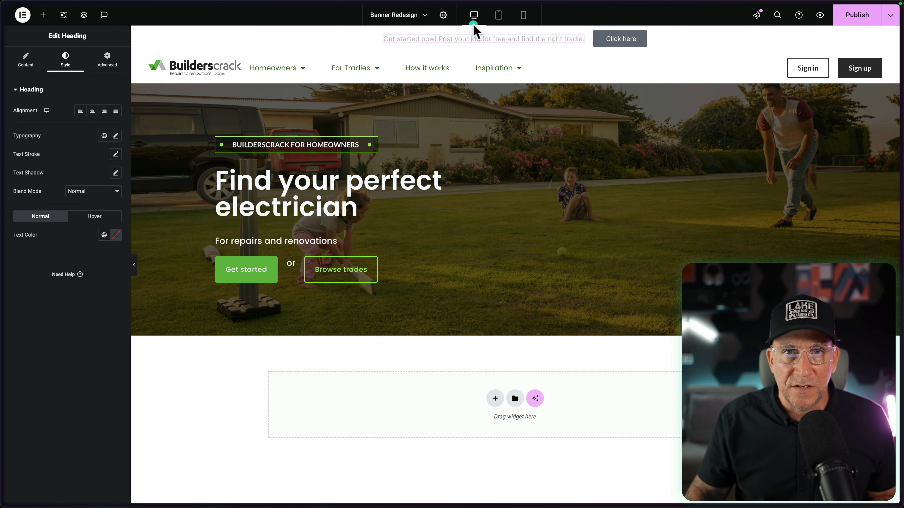
Switch back to Elementor and give the top bar container a classic background in the global colour Tradie Black 1.
{"action": "left_click", "coordinate": [515, 30]}
{"action": "left_click", "coordinate": [74, 59]}
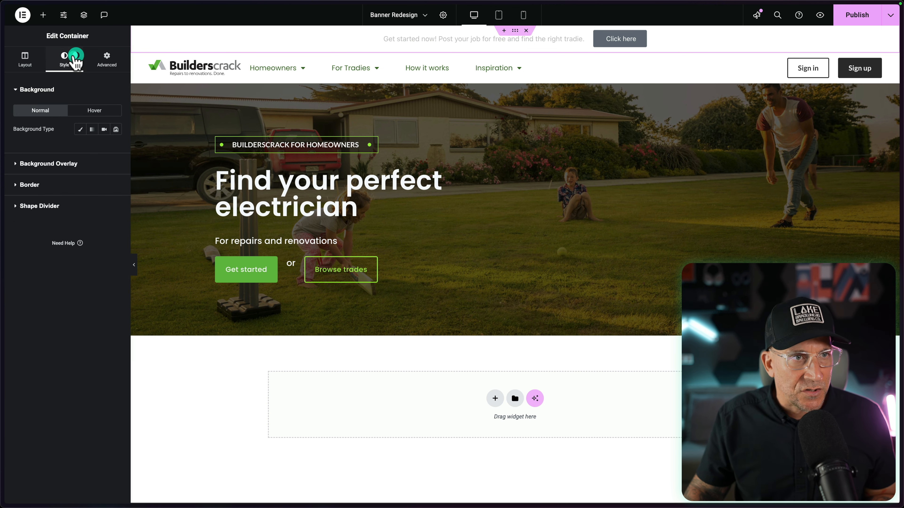
{"action": "left_click", "coordinate": [80, 129]}
{"action": "left_click", "coordinate": [104, 148]}
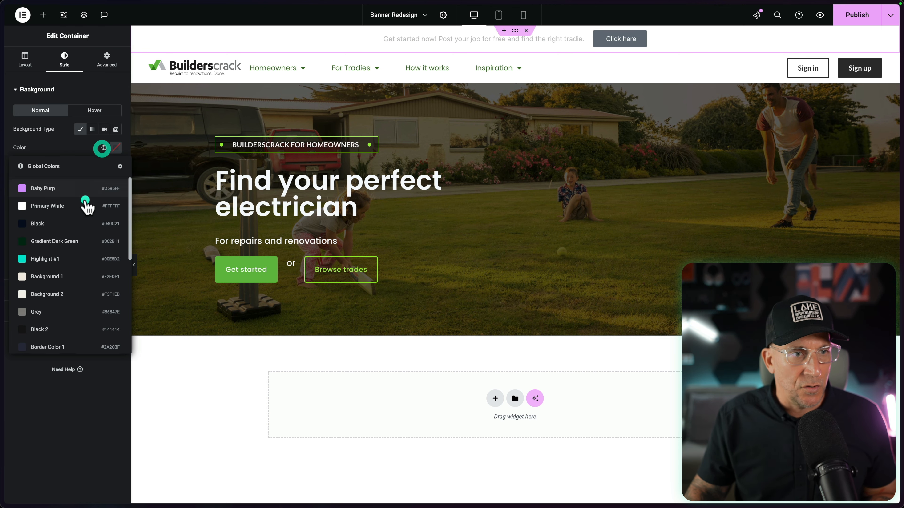
{"action": "scroll", "coordinate": [67, 249], "scroll_direction": "down", "scroll_amount": 5}
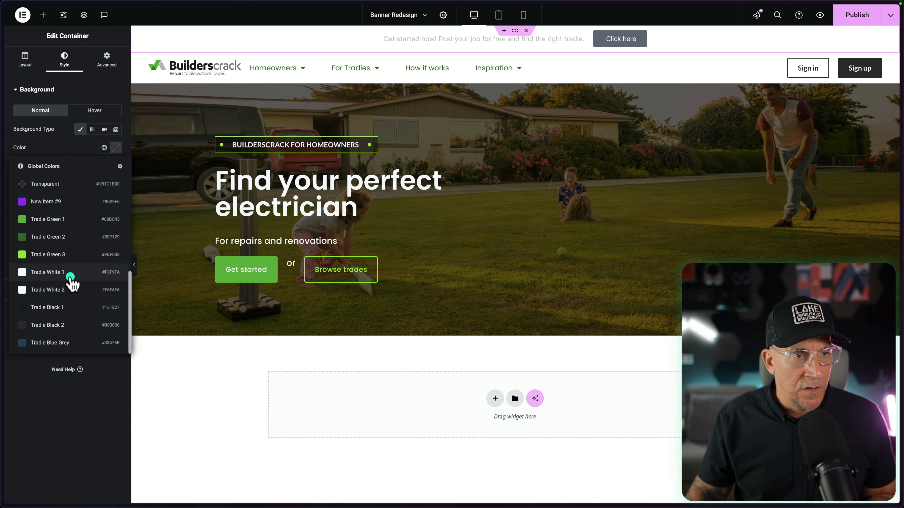
{"action": "left_click", "coordinate": [58, 322]}
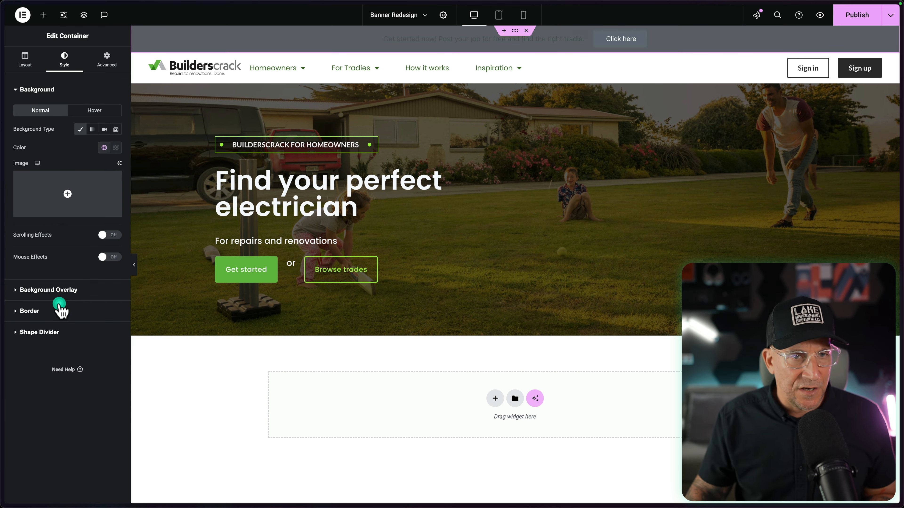
Apply the Tradie Btn S global font to the top bar heading and set its text colour to white.
{"action": "left_click", "coordinate": [579, 38]}
{"action": "left_click", "coordinate": [101, 139]}
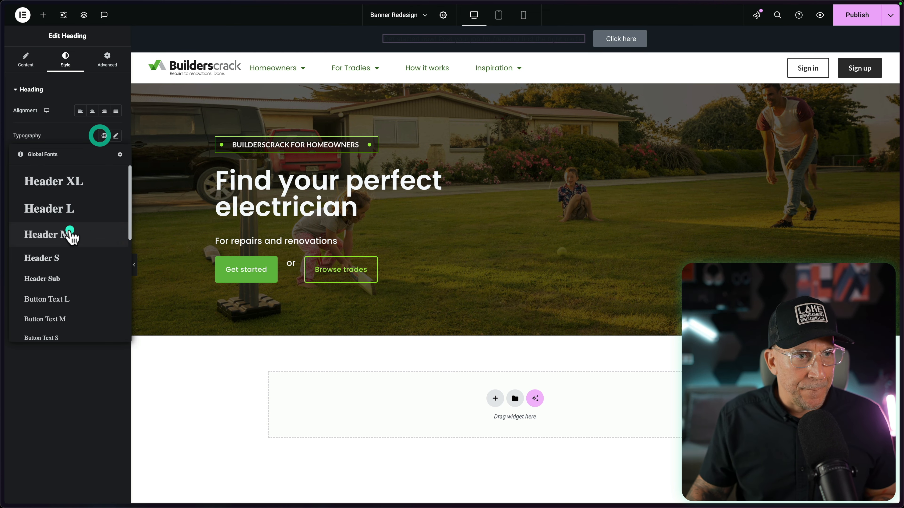
{"action": "scroll", "coordinate": [72, 236], "scroll_direction": "down", "scroll_amount": 5}
{"action": "left_click", "coordinate": [63, 330]}
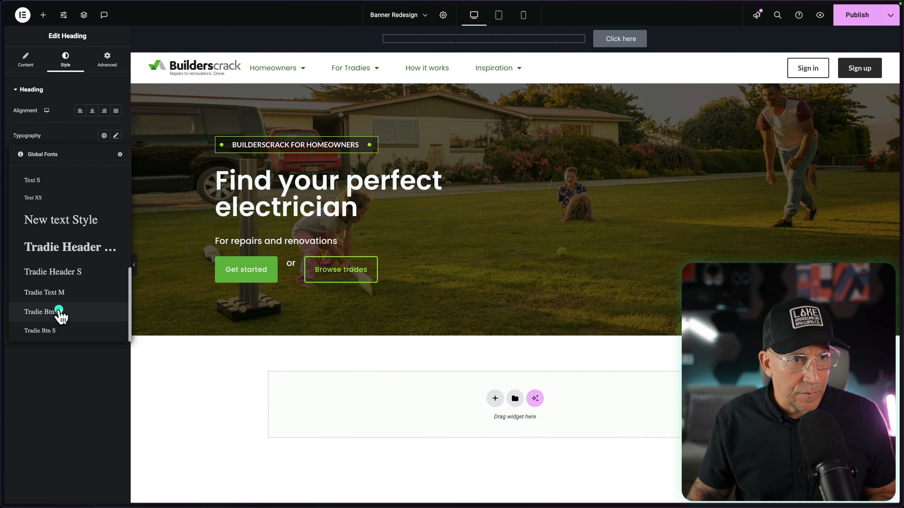
{"action": "left_click", "coordinate": [55, 329]}
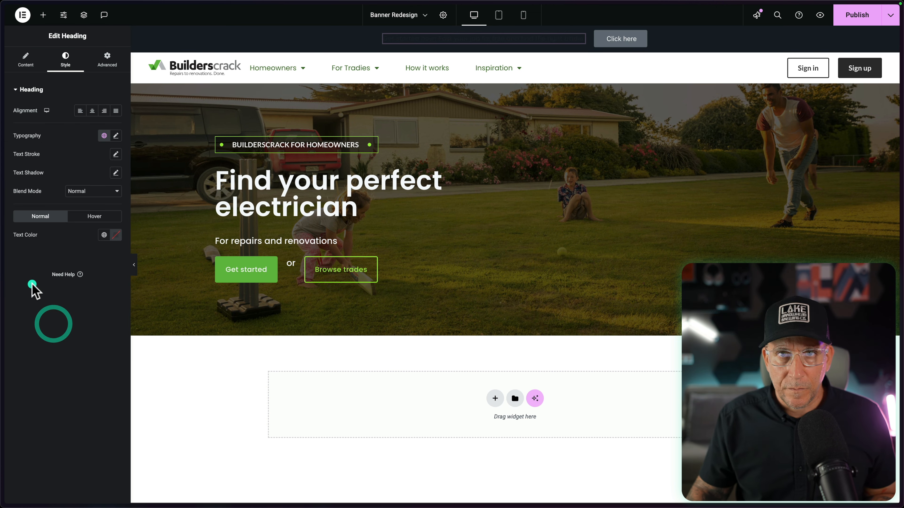
{"action": "left_click", "coordinate": [101, 235]}
{"action": "scroll", "coordinate": [70, 320], "scroll_direction": "down", "scroll_amount": 3}
{"action": "left_click", "coordinate": [65, 377]}
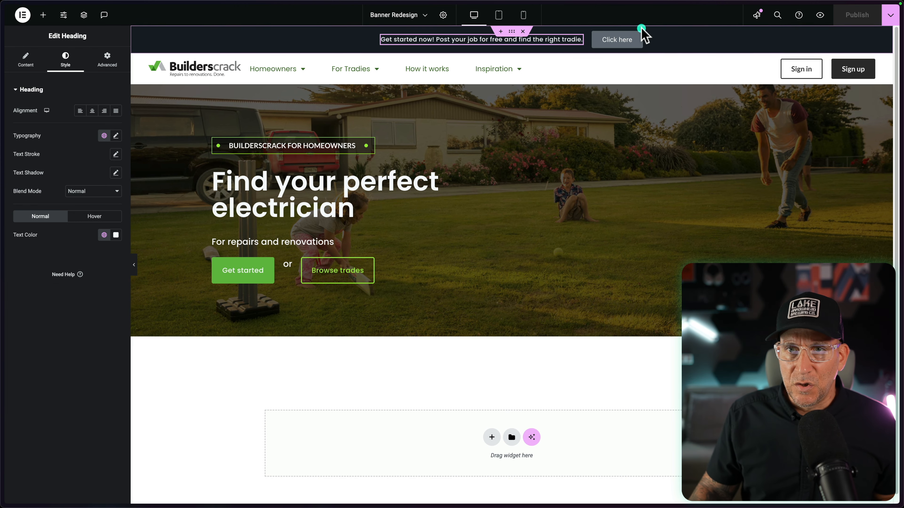
Apply the Tradie Btn S global font to the top bar's button.
{"action": "left_click", "coordinate": [639, 38]}
{"action": "left_click", "coordinate": [65, 59]}
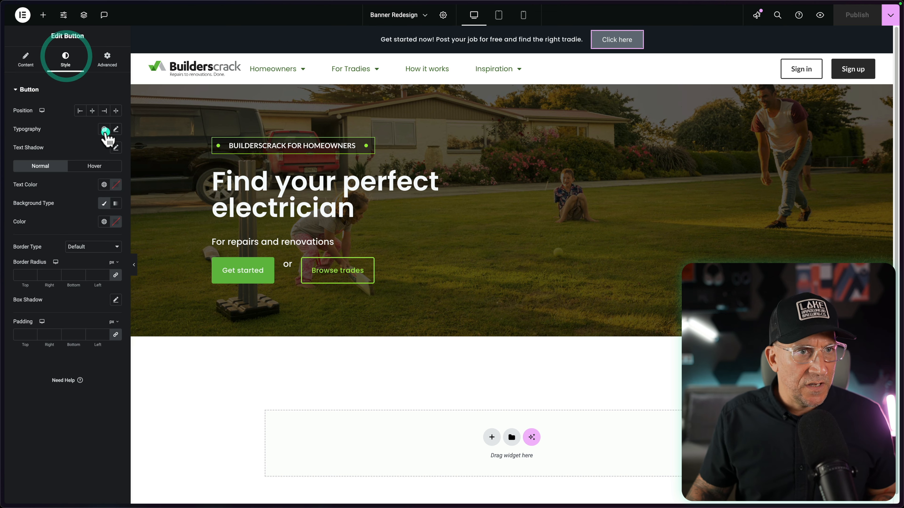
{"action": "left_click", "coordinate": [104, 130]}
{"action": "scroll", "coordinate": [97, 246], "scroll_direction": "down", "scroll_amount": 5}
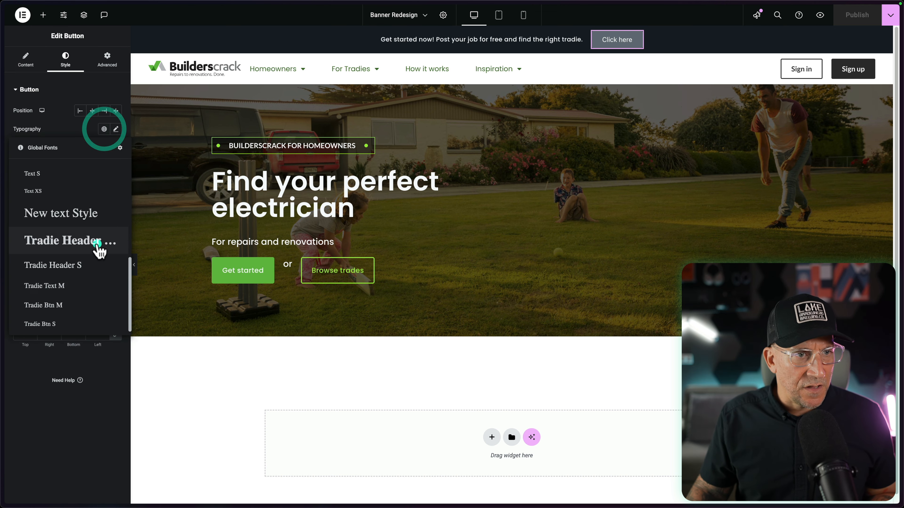
{"action": "left_click", "coordinate": [78, 322]}
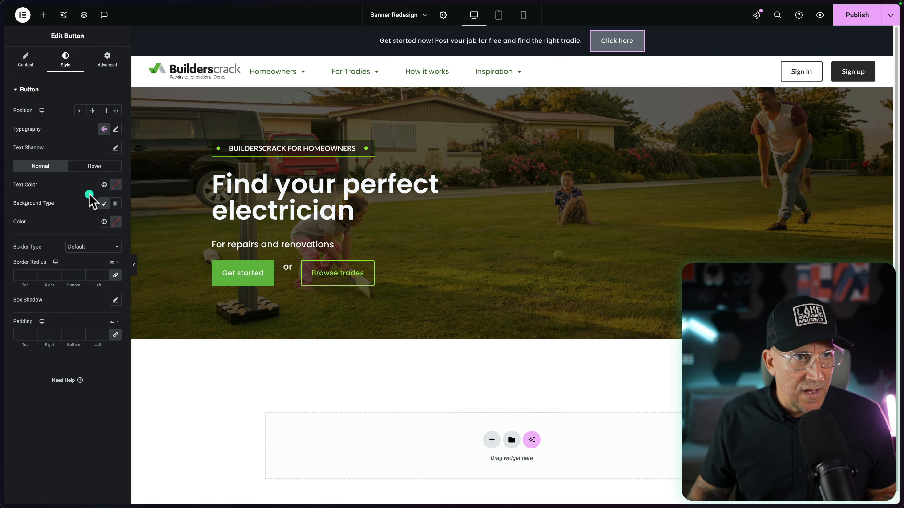
Set the top bar button's background to the global Transparent colour and its text colour to white.
{"action": "left_click", "coordinate": [104, 222]}
{"action": "scroll", "coordinate": [67, 317], "scroll_direction": "down", "scroll_amount": 4}
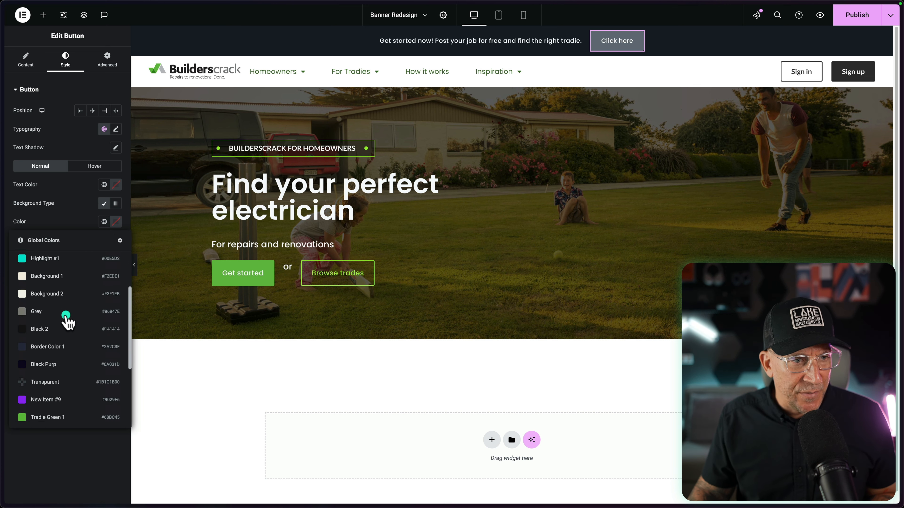
{"action": "left_click", "coordinate": [64, 351]}
{"action": "left_click", "coordinate": [104, 185]}
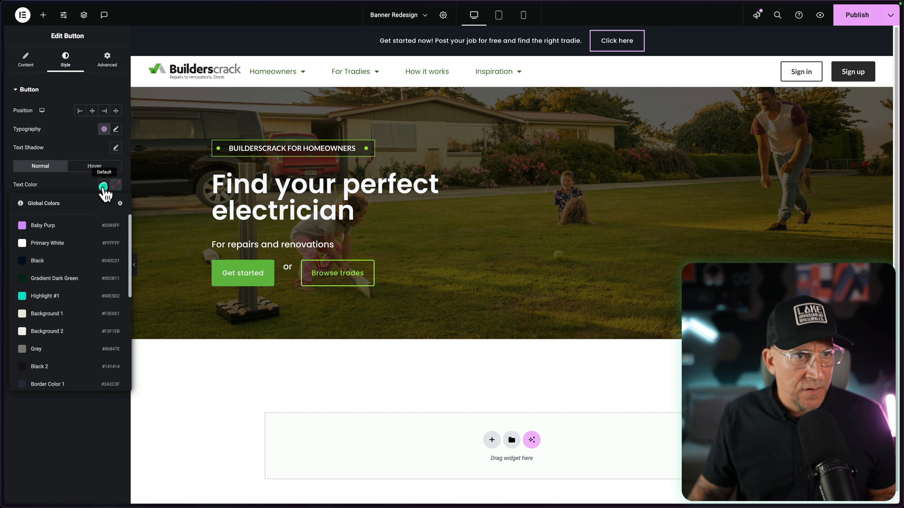
{"action": "scroll", "coordinate": [66, 310], "scroll_direction": "down", "scroll_amount": 4}
{"action": "left_click", "coordinate": [63, 310]}
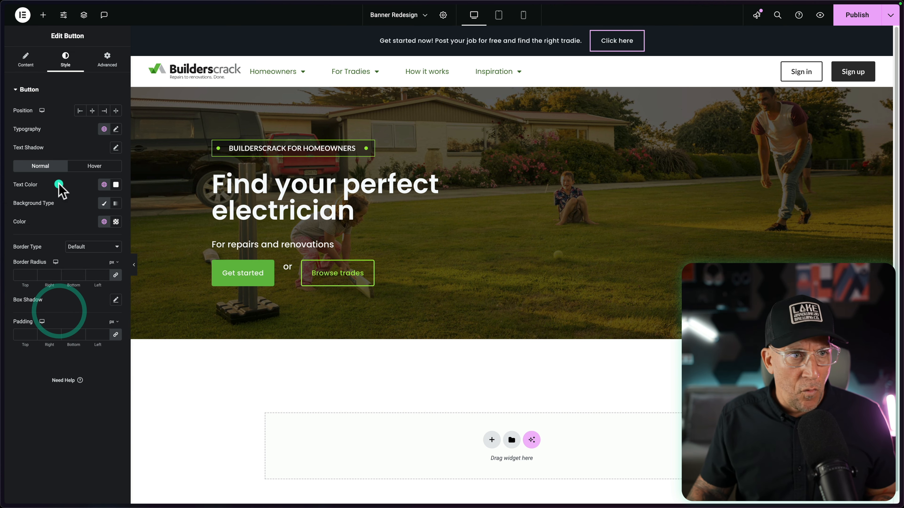
Give the top bar button a solid 1 px white border with a 4 px corner radius.
{"action": "left_click", "coordinate": [94, 249]}
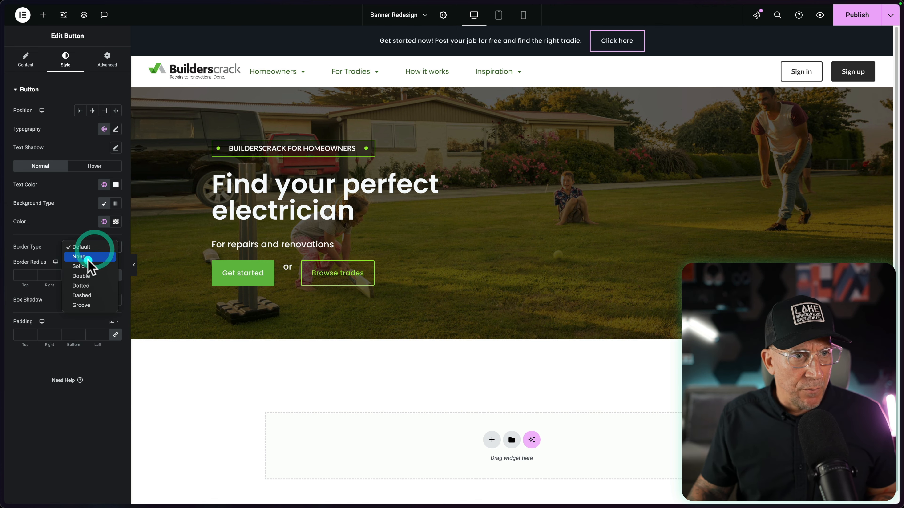
{"action": "left_click", "coordinate": [87, 265]}
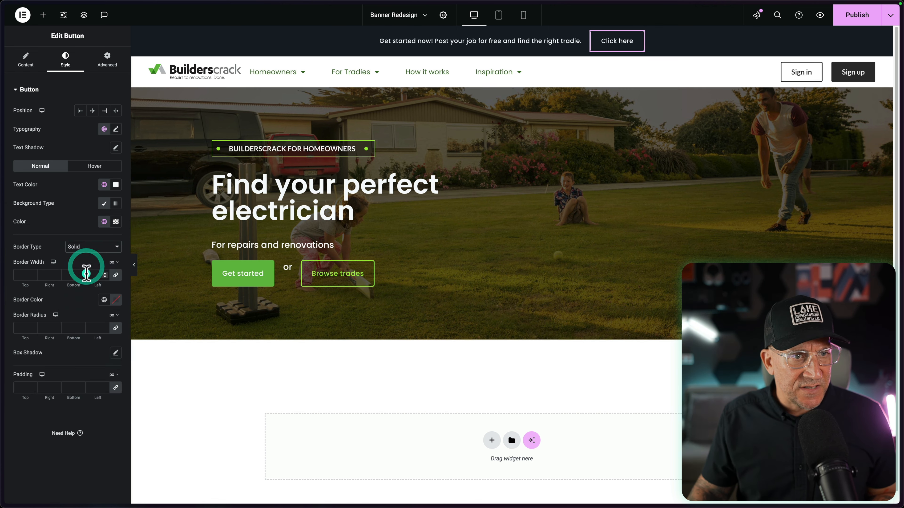
{"action": "left_click", "coordinate": [104, 273]}
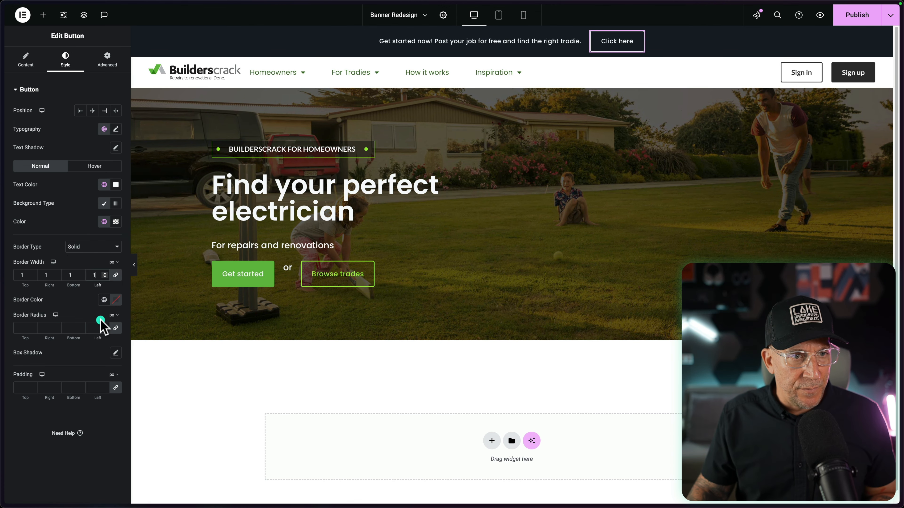
{"action": "left_click", "coordinate": [92, 328]}
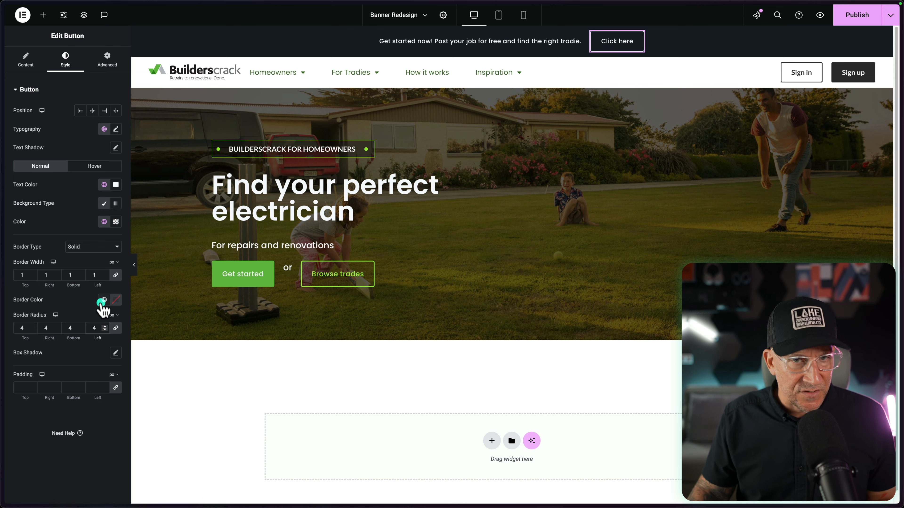
{"action": "scroll", "coordinate": [64, 259], "scroll_direction": "down", "scroll_amount": 5}
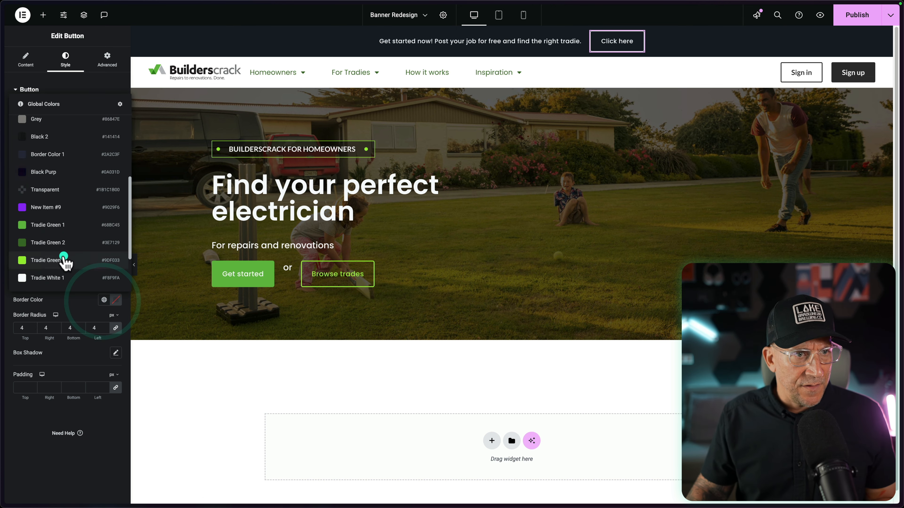
{"action": "left_click", "coordinate": [62, 208]}
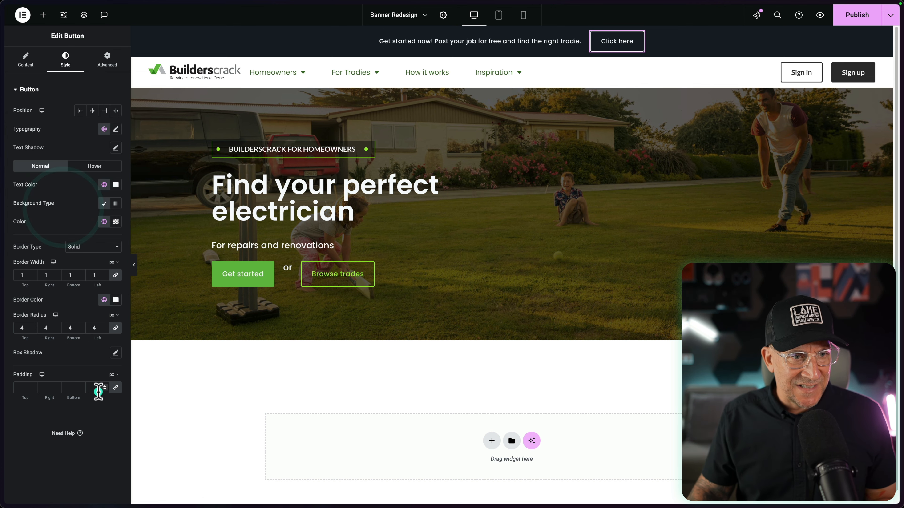
Set the top bar button's padding to 6 px on all sides.
{"action": "left_click", "coordinate": [105, 386]}
{"action": "left_click", "coordinate": [105, 386]}
{"action": "left_click", "coordinate": [104, 386]}
{"action": "left_click", "coordinate": [104, 386]}
{"action": "left_click", "coordinate": [104, 386]}
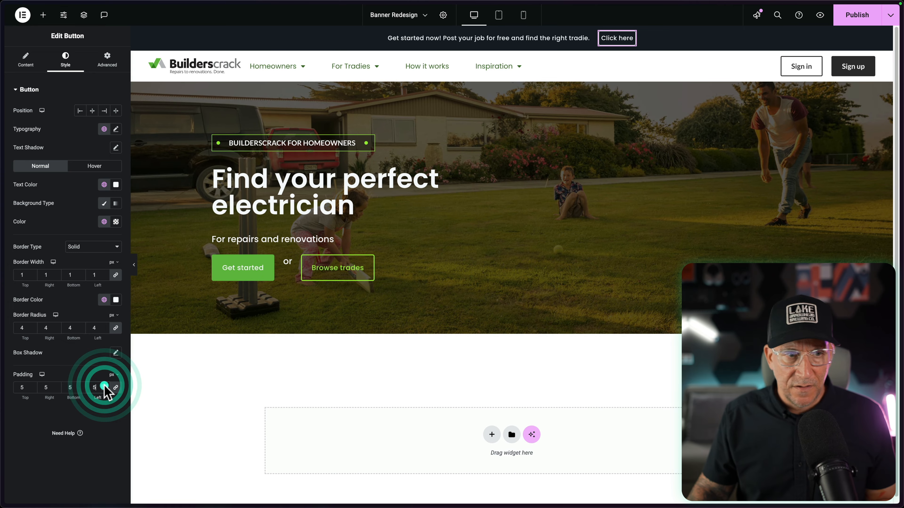
{"action": "left_click", "coordinate": [103, 386]}
Inspect the promo bar button's padding in Figma, and in Elementor set the button's padding to 8 px with unlinked sides and wider horizontal padding.
{"action": "key", "text": "ctrl+Right"}
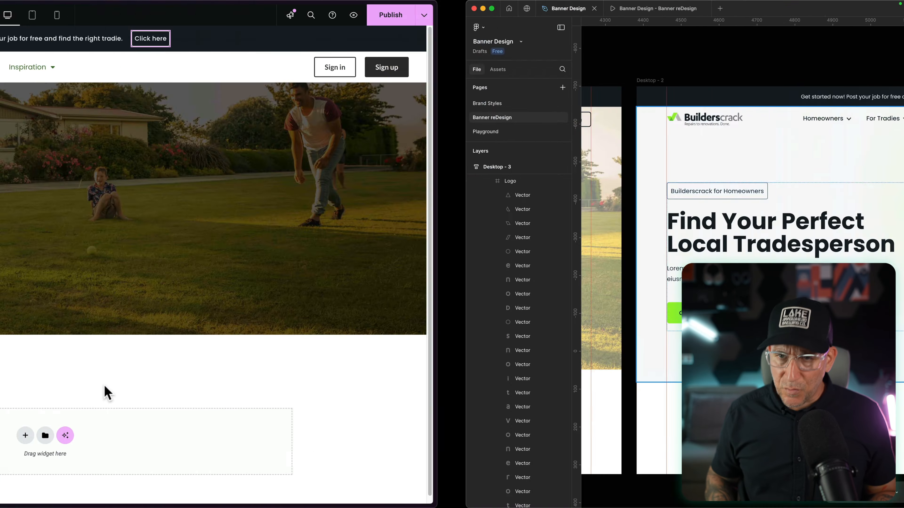
{"action": "double_click", "coordinate": [543, 99]}
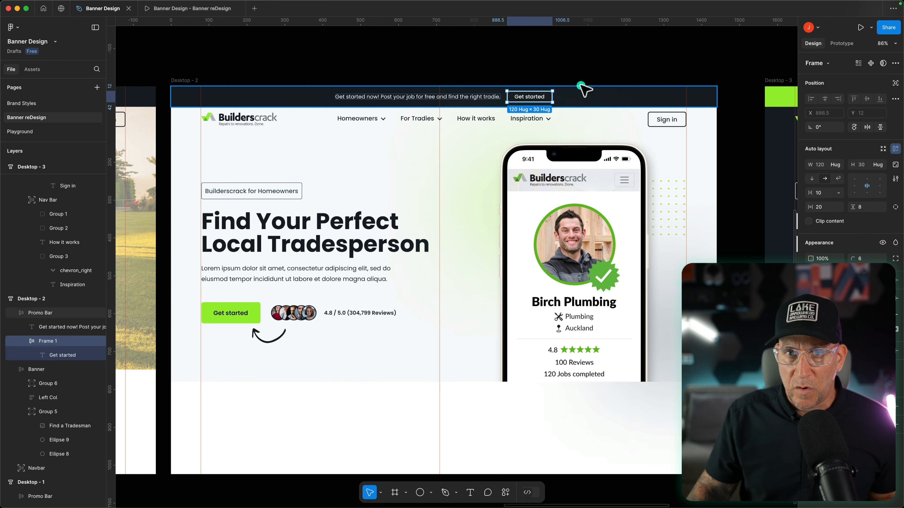
{"action": "key", "text": "ctrl+Left"}
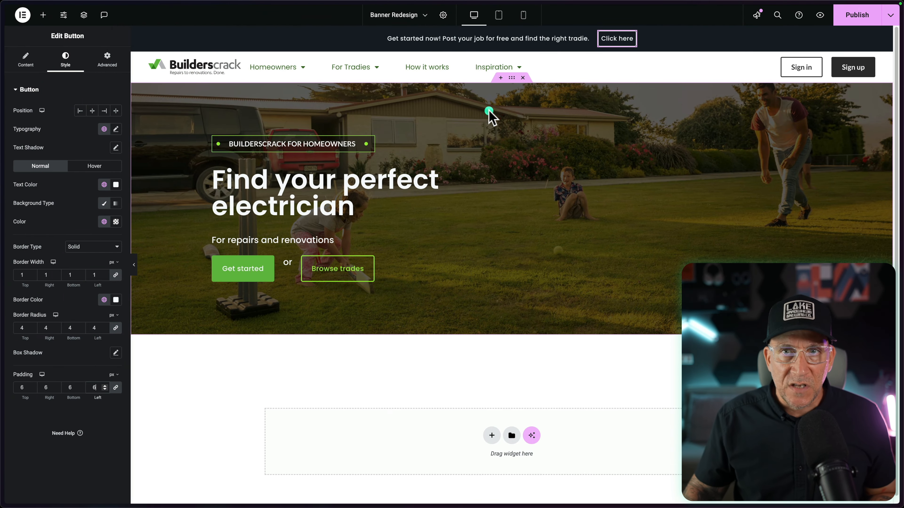
{"action": "left_click", "coordinate": [105, 385]}
{"action": "left_click", "coordinate": [104, 385]}
{"action": "left_click", "coordinate": [116, 386]}
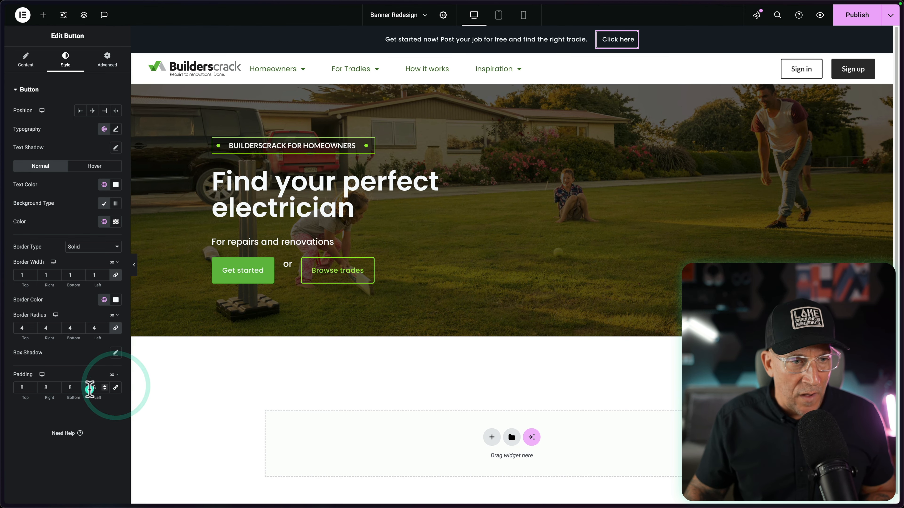
{"action": "left_click", "coordinate": [107, 386]}
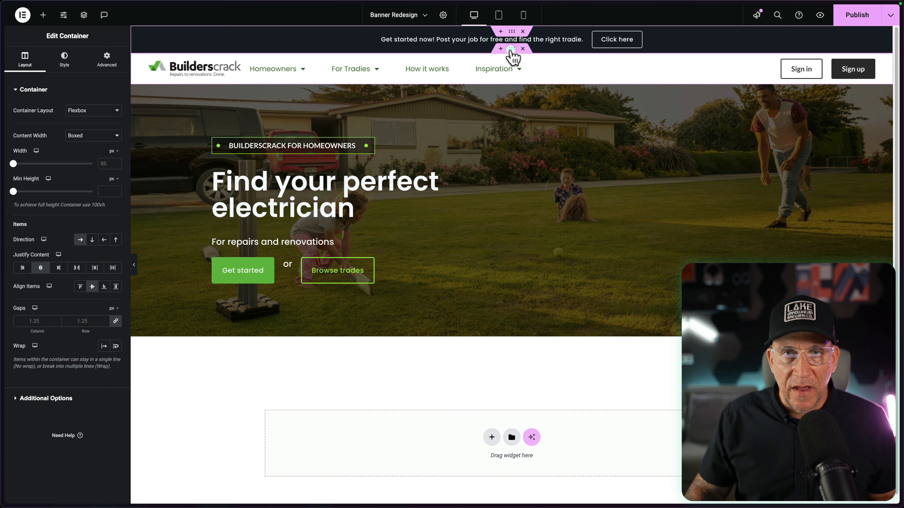
Set the old header container's content width to Boxed.
{"action": "left_click", "coordinate": [511, 50]}
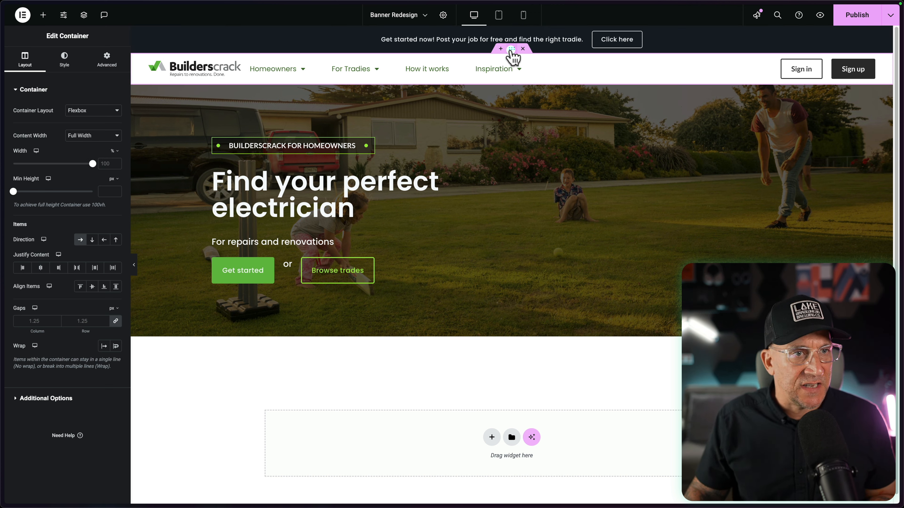
{"action": "left_click", "coordinate": [107, 303]}
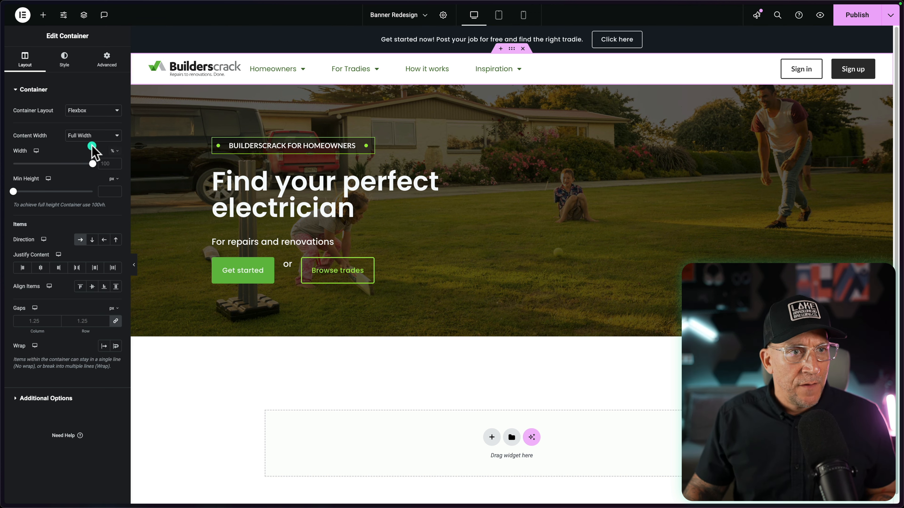
{"action": "left_click", "coordinate": [83, 126]}
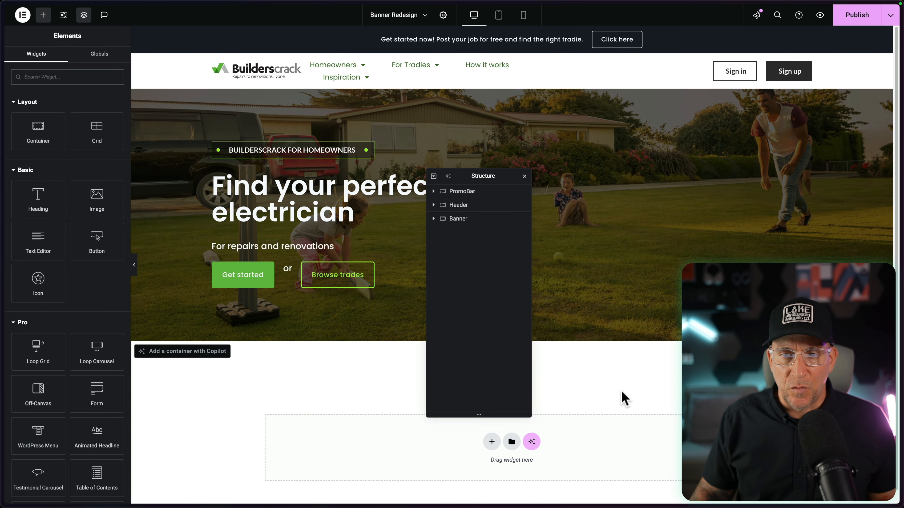
Add a row-direction Flexbox container and place it between the PromoBar and the Header.
{"action": "left_click", "coordinate": [491, 442]}
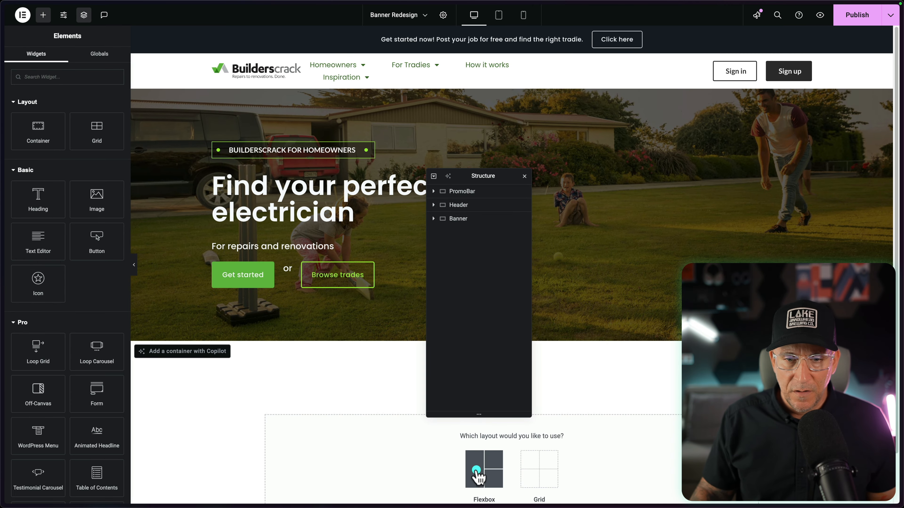
{"action": "scroll", "coordinate": [481, 466], "scroll_direction": "down", "scroll_amount": 2}
{"action": "left_click", "coordinate": [484, 429]}
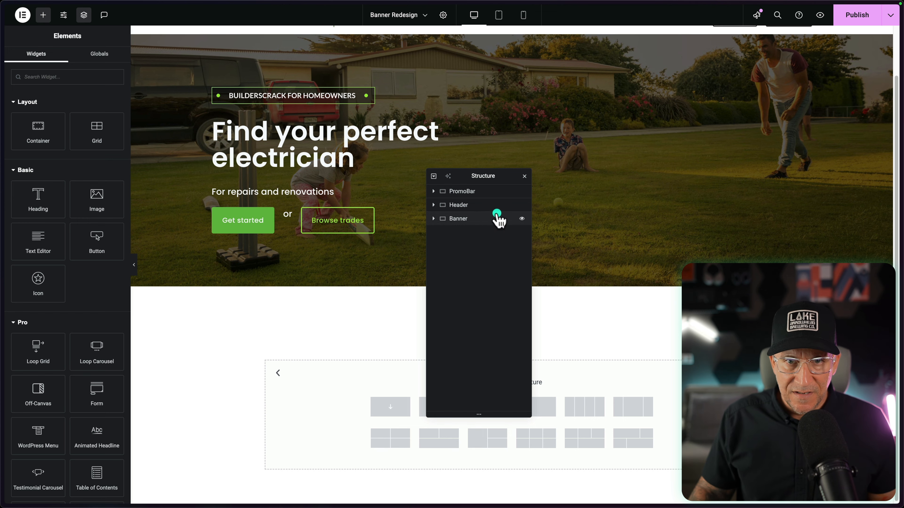
{"action": "left_click_drag", "start_coordinate": [496, 176], "coordinate": [698, 210]}
{"action": "left_click", "coordinate": [439, 407]}
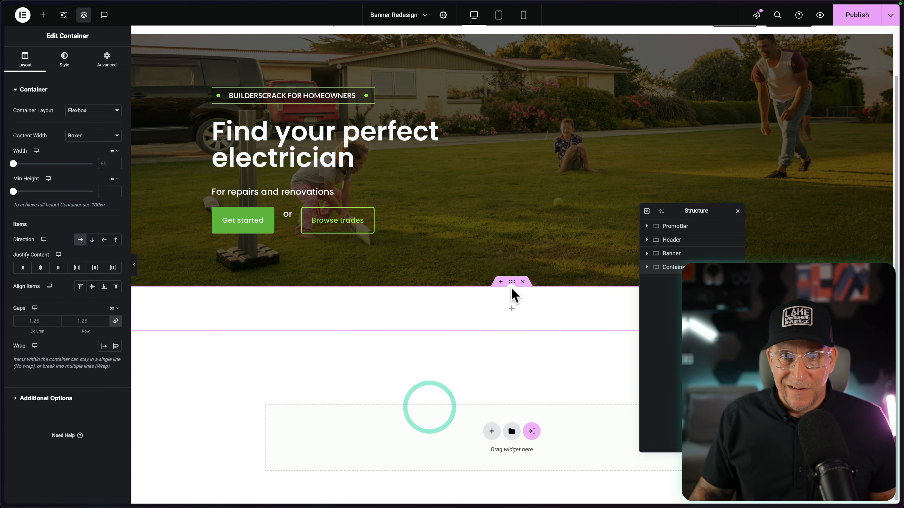
{"action": "left_click_drag", "start_coordinate": [511, 283], "coordinate": [485, 56]}
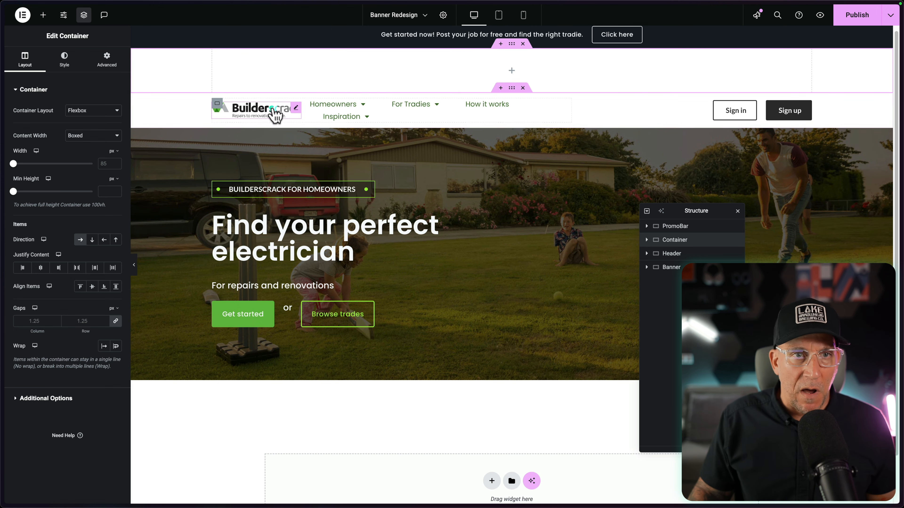
Move the logo, the navigation menu and the Sign in button into the new container, in that order.
{"action": "left_click_drag", "start_coordinate": [297, 113], "coordinate": [284, 72]}
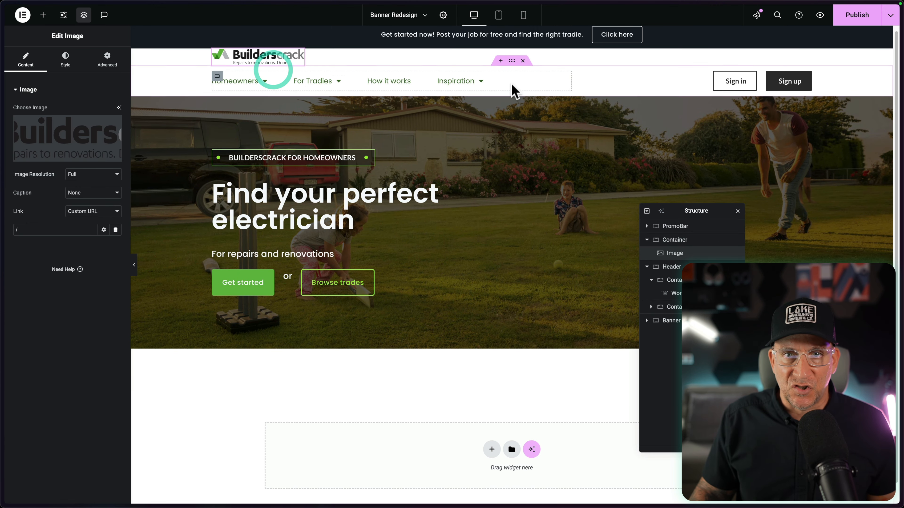
{"action": "left_click_drag", "start_coordinate": [479, 87], "coordinate": [288, 50]}
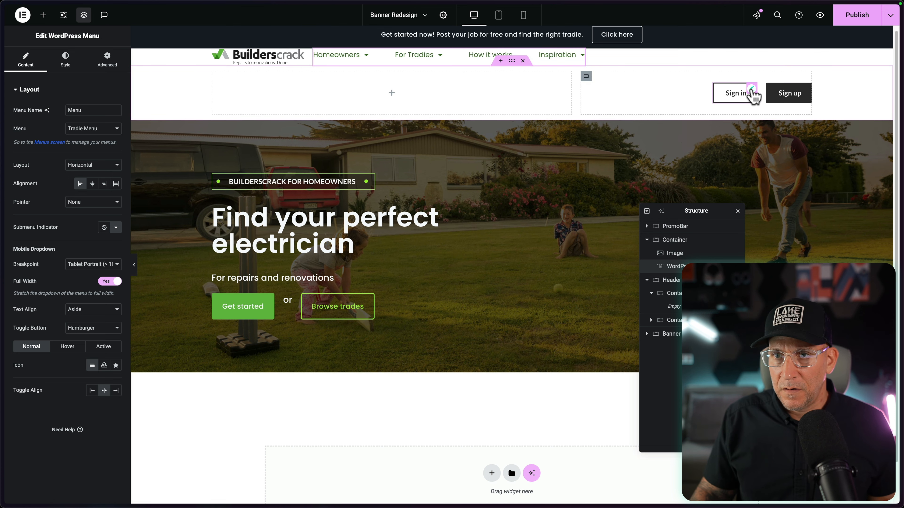
{"action": "left_click_drag", "start_coordinate": [753, 96], "coordinate": [581, 52]}
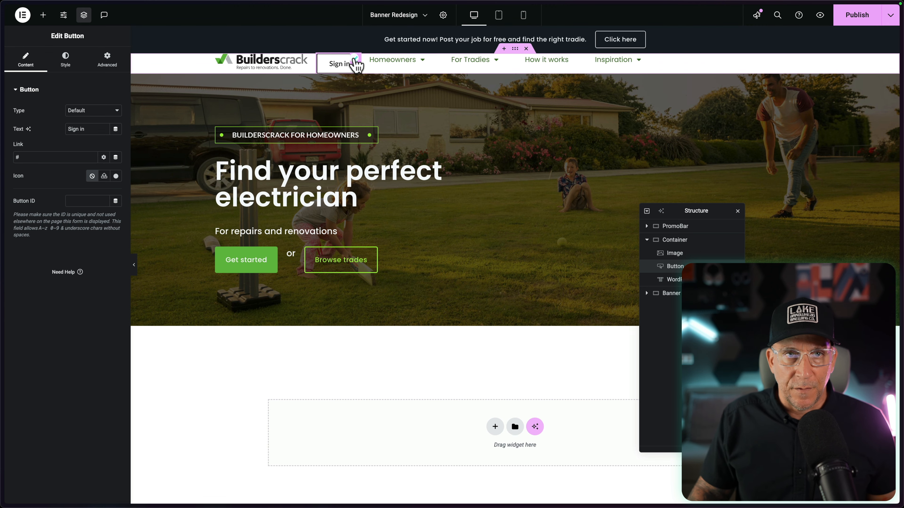
{"action": "left_click_drag", "start_coordinate": [356, 64], "coordinate": [631, 61]}
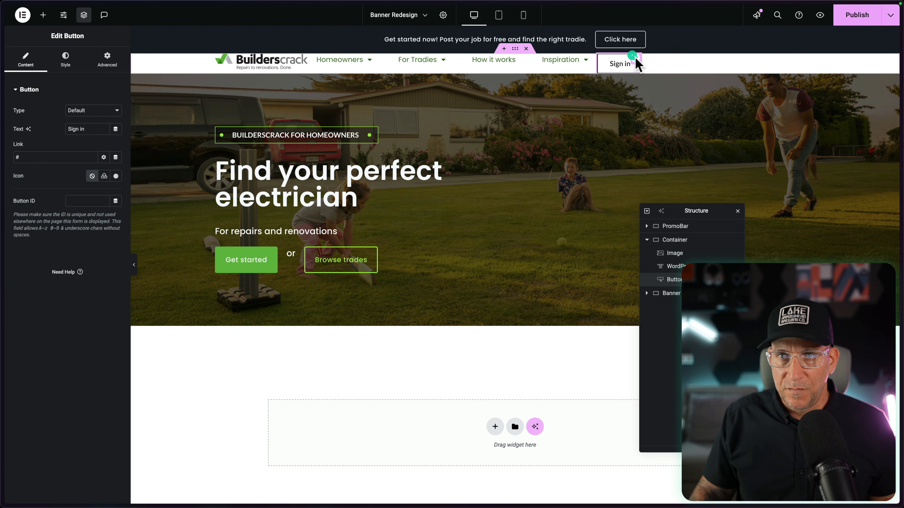
Set the new header container's padding to 80 px on the left and right and 0 at top and bottom.
{"action": "left_click", "coordinate": [514, 50]}
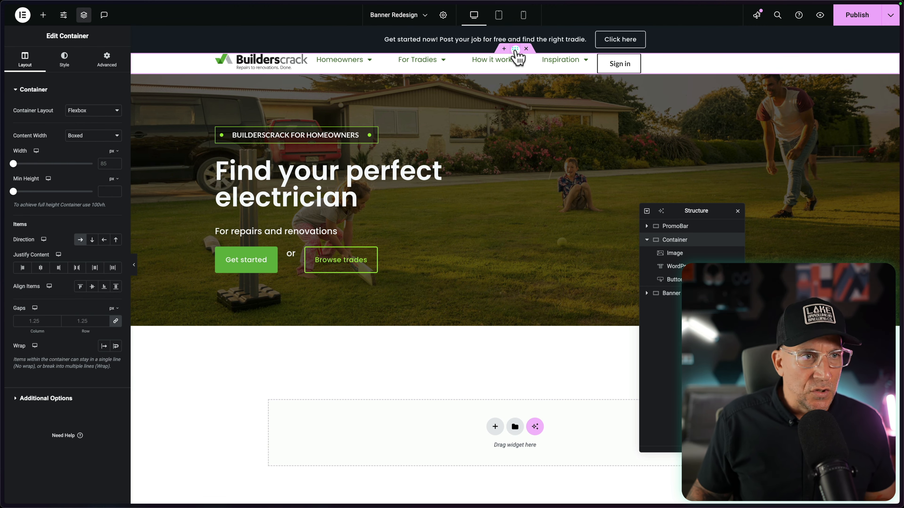
{"action": "left_click", "coordinate": [515, 50]}
{"action": "left_click", "coordinate": [103, 60]}
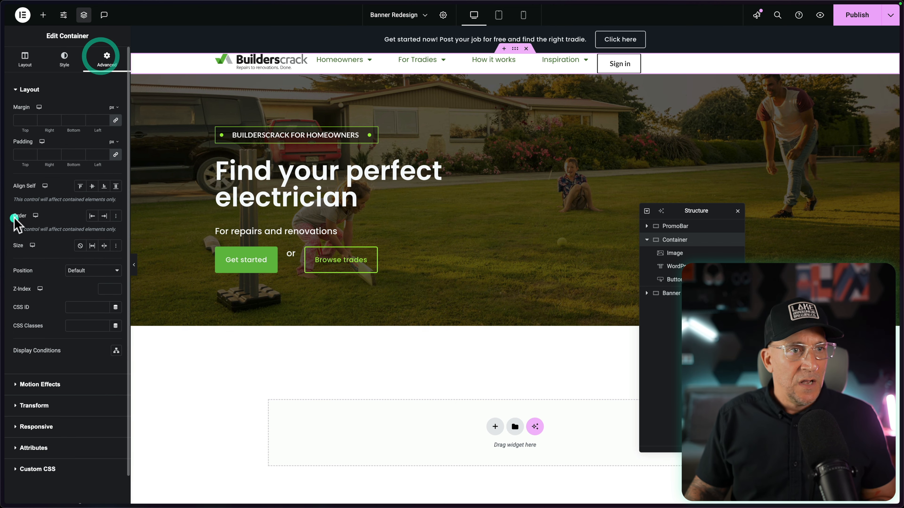
{"action": "left_click", "coordinate": [41, 154]}
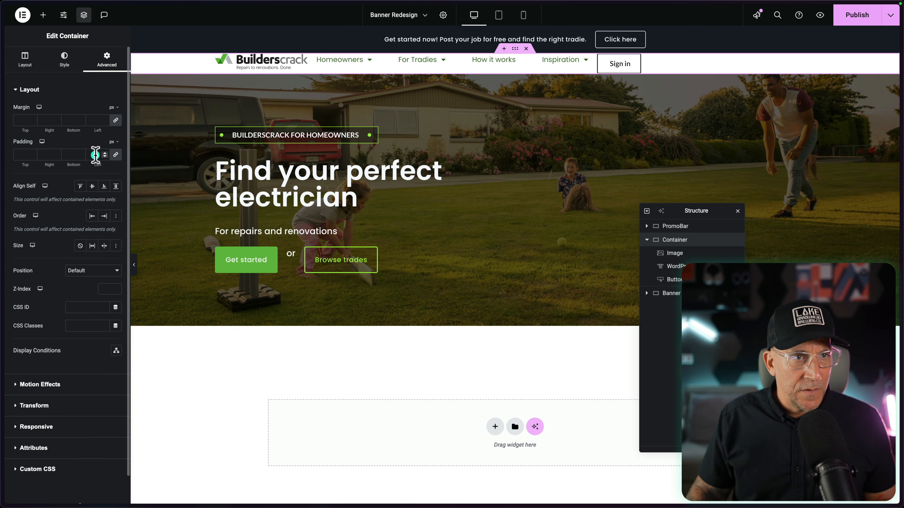
{"action": "left_click", "coordinate": [74, 152]}
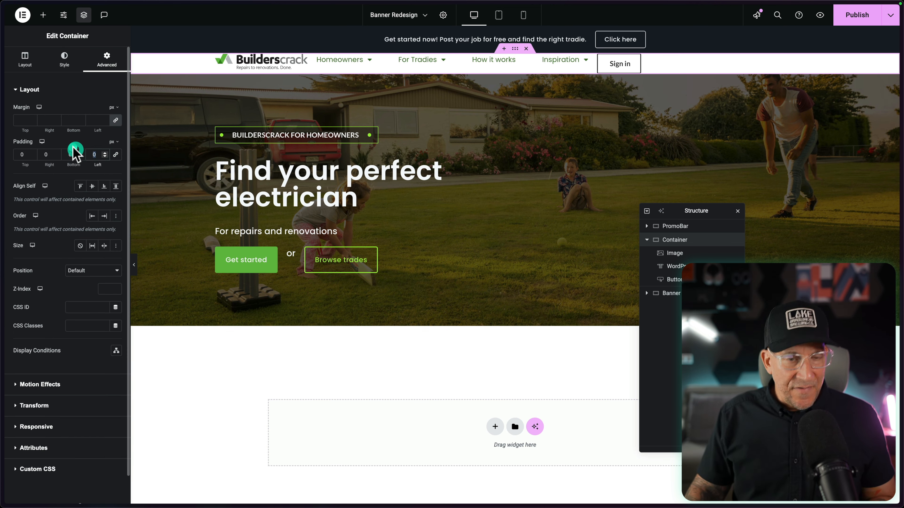
{"action": "type", "text": "80"}
{"action": "left_click", "coordinate": [22, 165]}
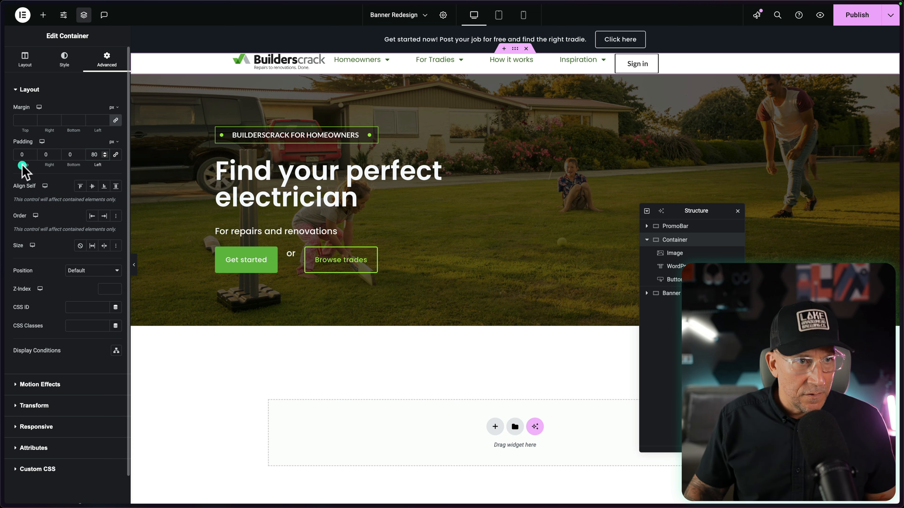
{"action": "left_click", "coordinate": [43, 152]}
{"action": "type", "text": "80"}
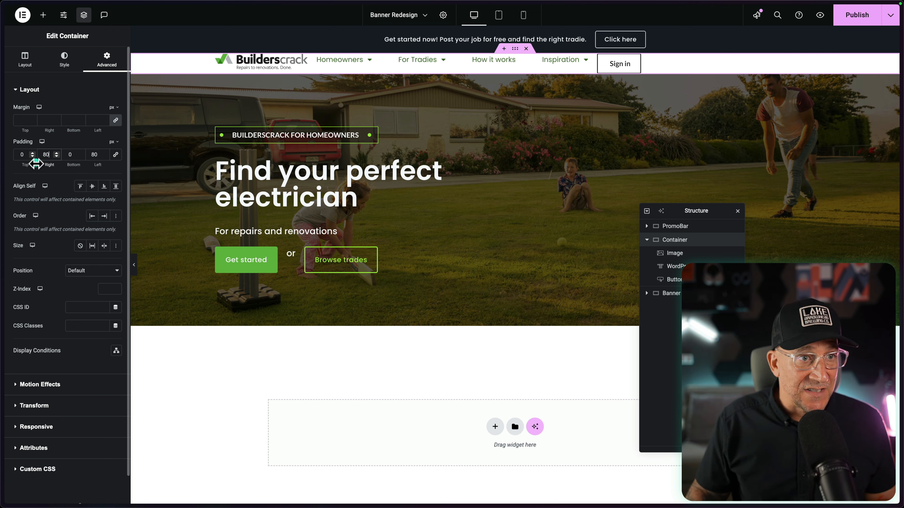
Increase the new header container's top padding to 12 px.
{"action": "left_click", "coordinate": [33, 153]}
{"action": "left_click", "coordinate": [32, 153]}
{"action": "left_click", "coordinate": [33, 153]}
{"action": "left_click", "coordinate": [32, 153]}
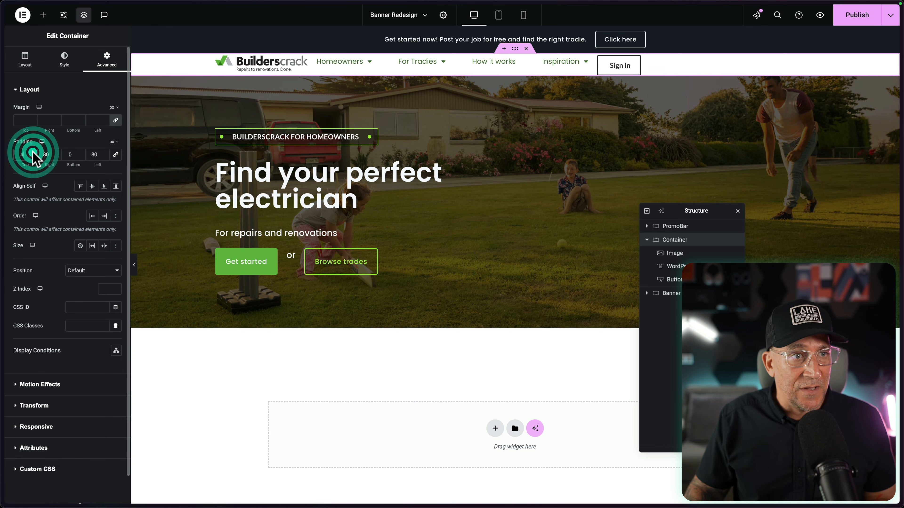
{"action": "left_click", "coordinate": [33, 153]}
{"action": "left_click", "coordinate": [33, 153]}
{"action": "left_click", "coordinate": [33, 153]}
{"action": "left_click", "coordinate": [33, 153]}
{"action": "left_click", "coordinate": [33, 153]}
{"action": "left_click", "coordinate": [33, 153]}
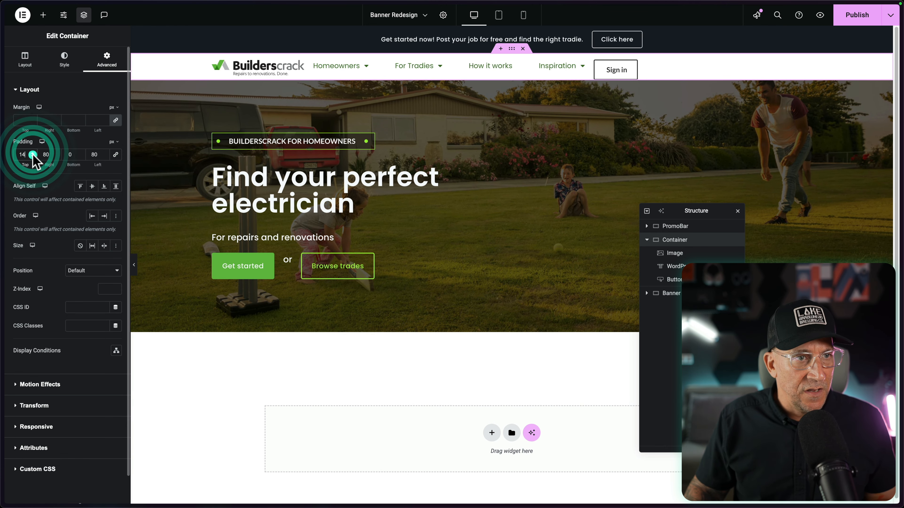
{"action": "left_click", "coordinate": [32, 153]}
{"action": "left_click", "coordinate": [33, 156]}
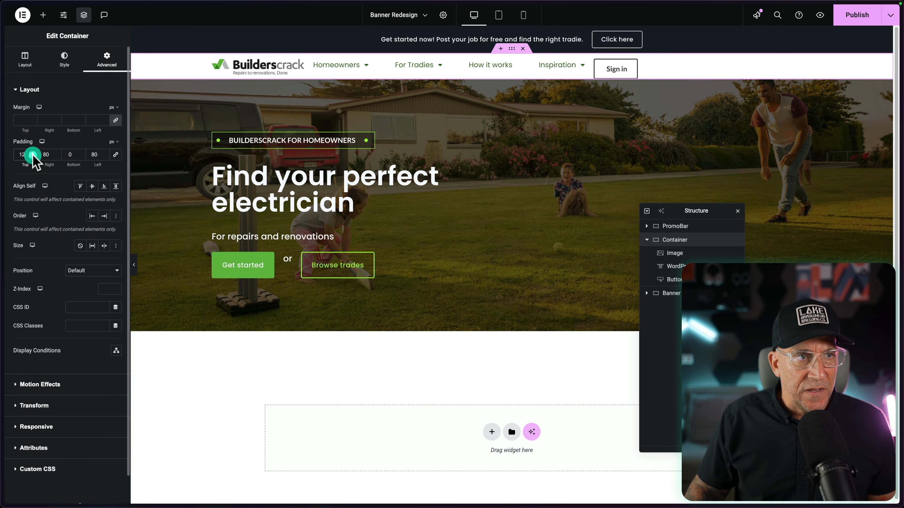
Set the new header container's bottom padding to 16 px.
{"action": "left_click", "coordinate": [83, 153]}
{"action": "left_click", "coordinate": [82, 152]}
{"action": "left_click", "coordinate": [82, 152]}
{"action": "left_click", "coordinate": [82, 153]}
{"action": "left_click", "coordinate": [82, 152]}
{"action": "left_click", "coordinate": [82, 152]}
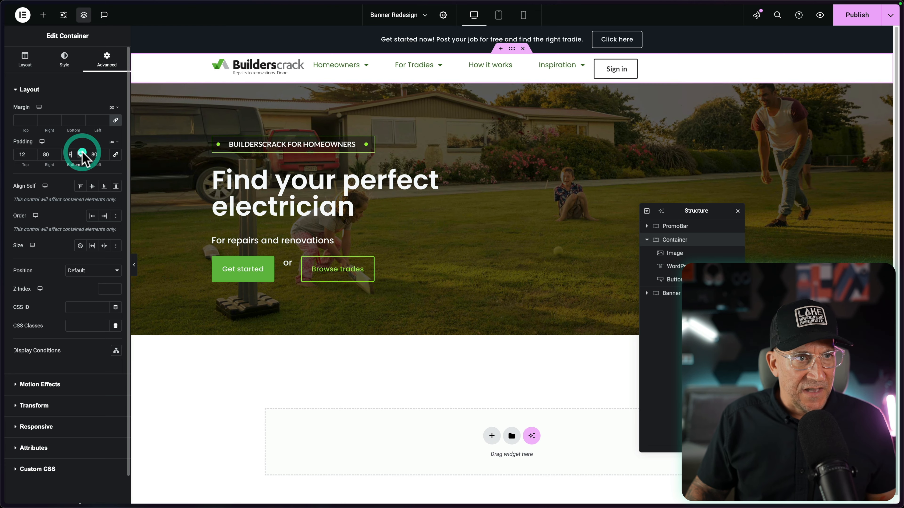
{"action": "left_click", "coordinate": [82, 153]}
{"action": "left_click", "coordinate": [82, 152]}
{"action": "left_click", "coordinate": [82, 152]}
{"action": "left_click", "coordinate": [82, 152]}
{"action": "left_click", "coordinate": [82, 153]}
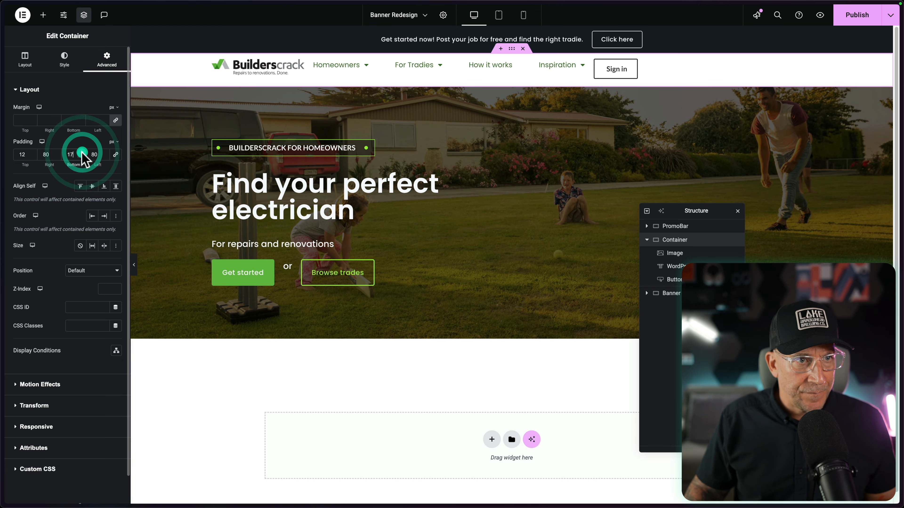
{"action": "left_click", "coordinate": [82, 152]}
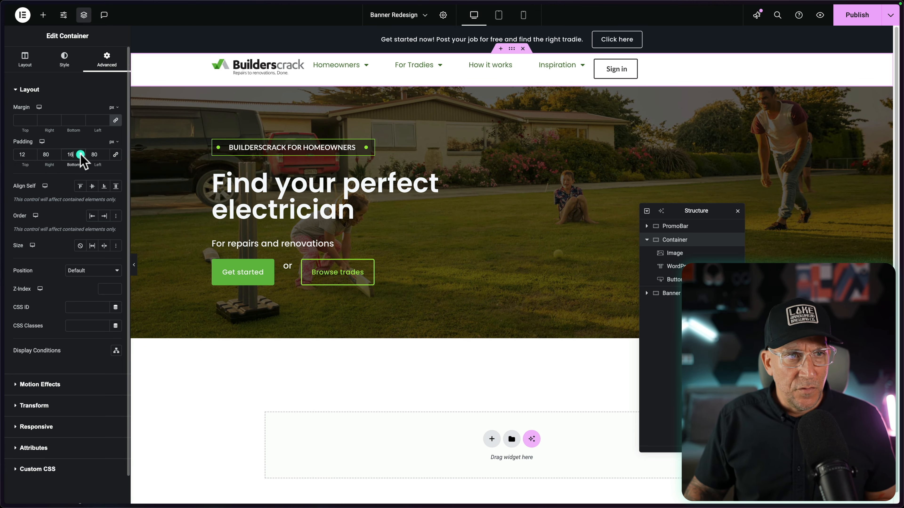
Raise the new header container's top padding to 16 px to match the bottom.
{"action": "left_click", "coordinate": [32, 152]}
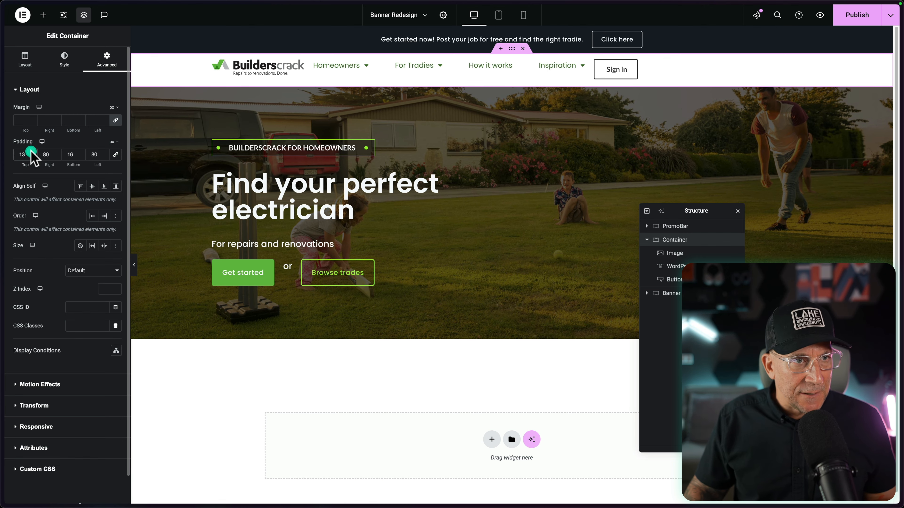
{"action": "left_click", "coordinate": [32, 152]}
{"action": "left_click", "coordinate": [32, 152]}
{"action": "left_click", "coordinate": [32, 153]}
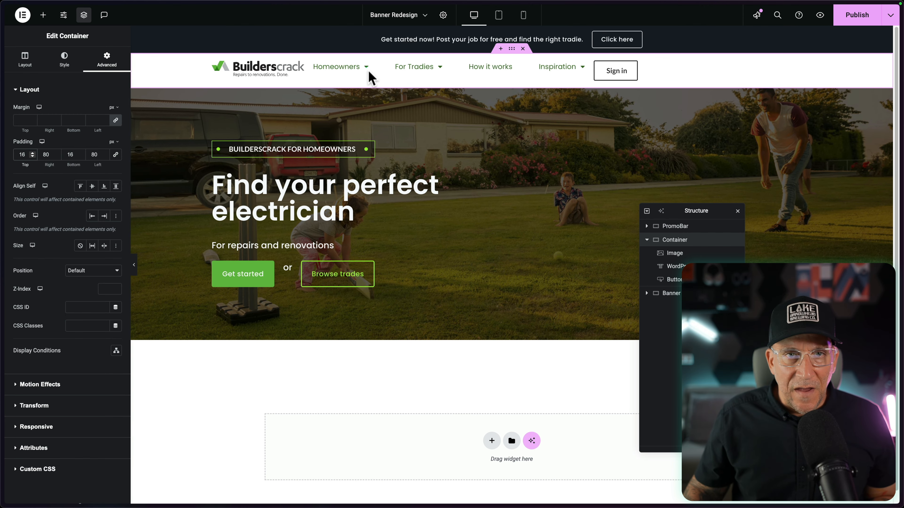
Check the navbar layout in Figma, and in Elementor set the new header container's Justify Content to Space Between.
{"action": "key", "text": "ctrl+Right"}
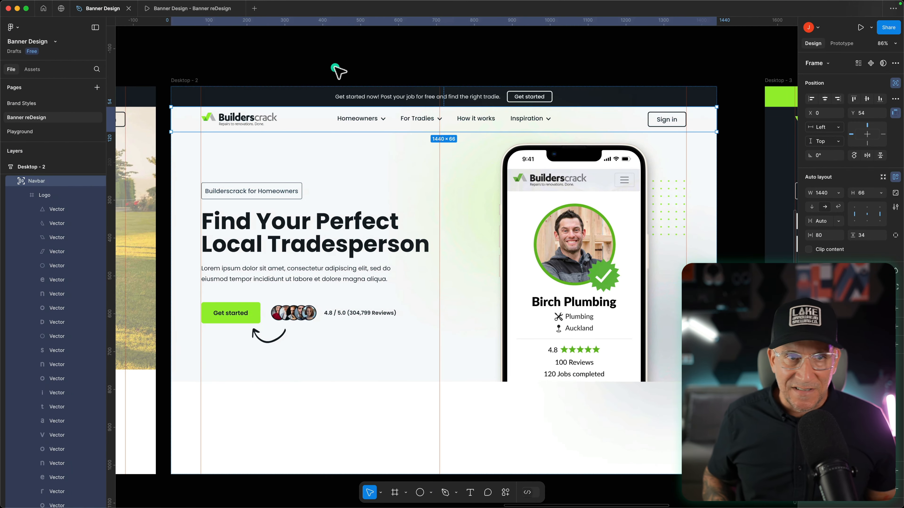
{"action": "key", "text": "ctrl+Left"}
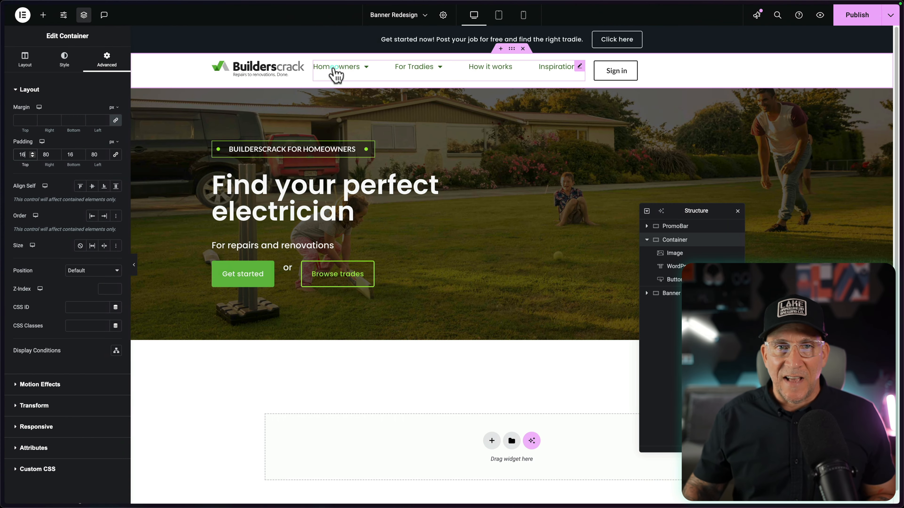
{"action": "left_click", "coordinate": [518, 50]}
{"action": "left_click", "coordinate": [25, 59]}
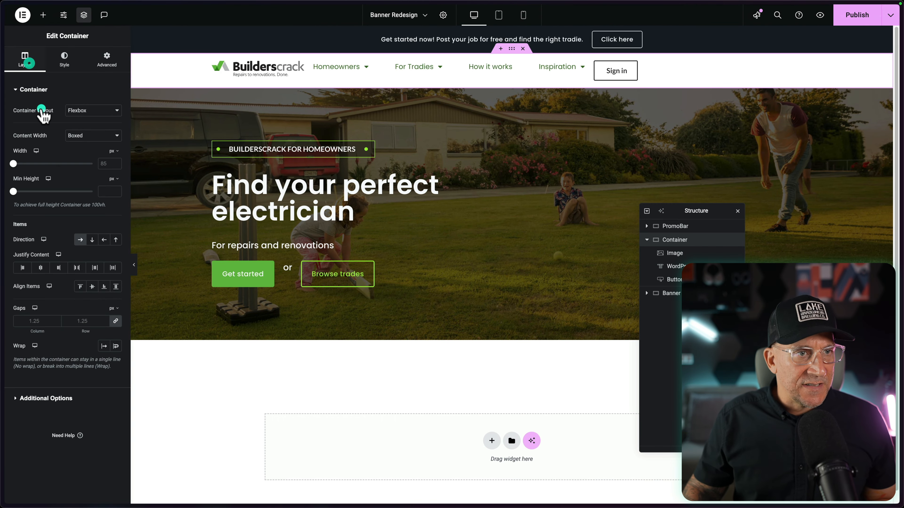
{"action": "left_click", "coordinate": [73, 269]}
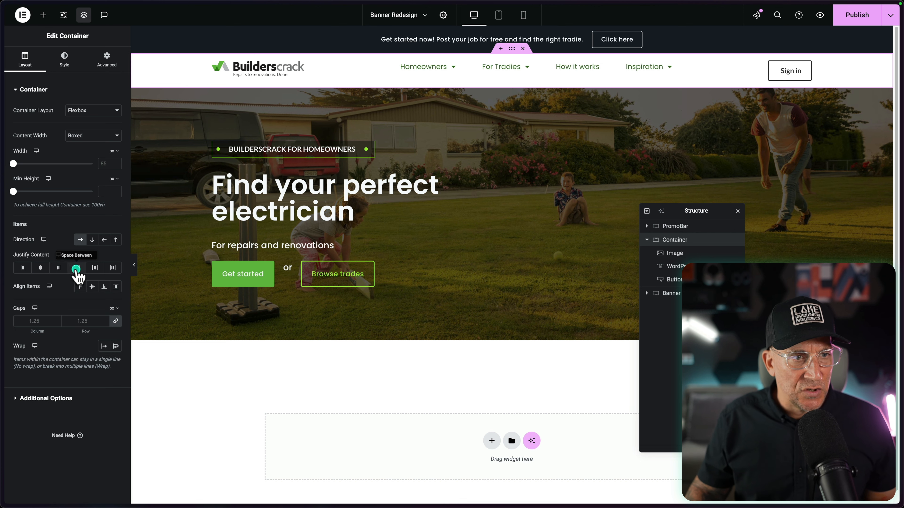
Center-align the header container's items vertically and set the logo image's width to 200 px.
{"action": "left_click", "coordinate": [91, 287]}
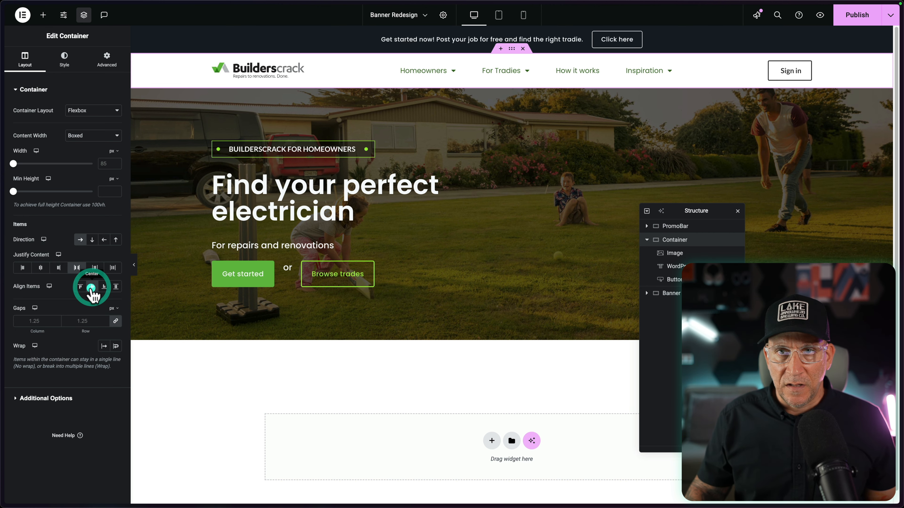
{"action": "left_click", "coordinate": [285, 73]}
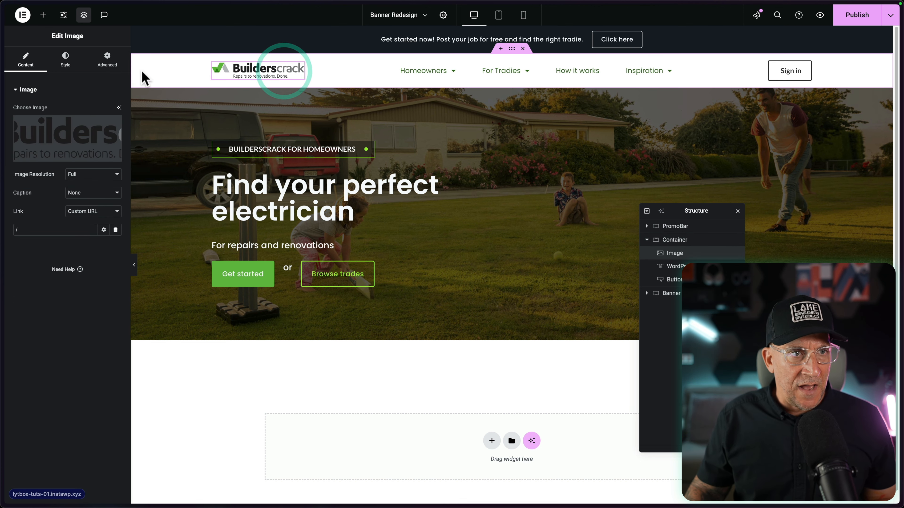
{"action": "left_click", "coordinate": [64, 59]}
{"action": "left_click", "coordinate": [109, 139]}
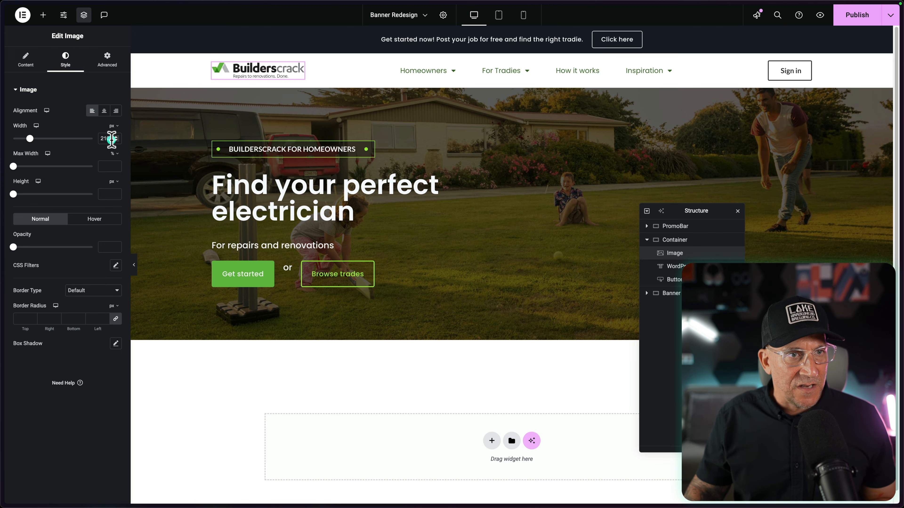
{"action": "type", "text": "200"}
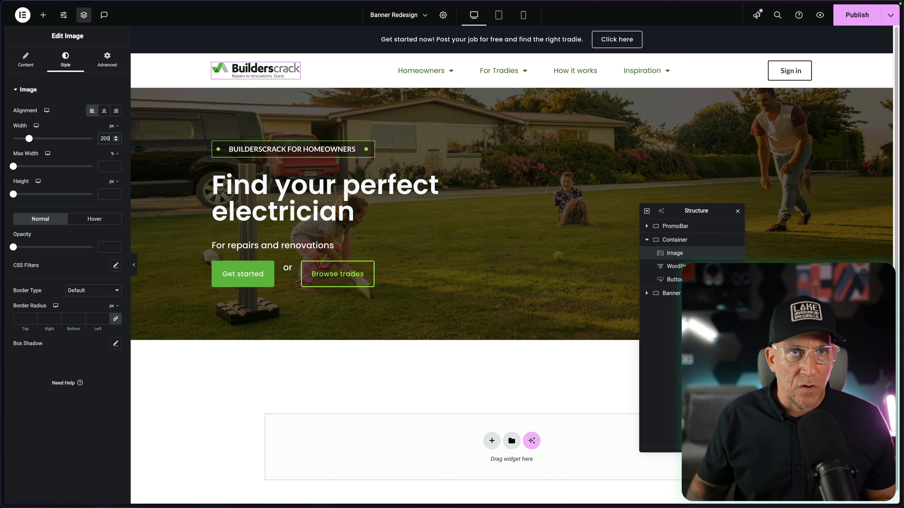
Switch to Figma and export the navbar's Logo frame as an SVG named New Logo.svg in the Downloads folder.
{"action": "key", "text": "ctrl+Right"}
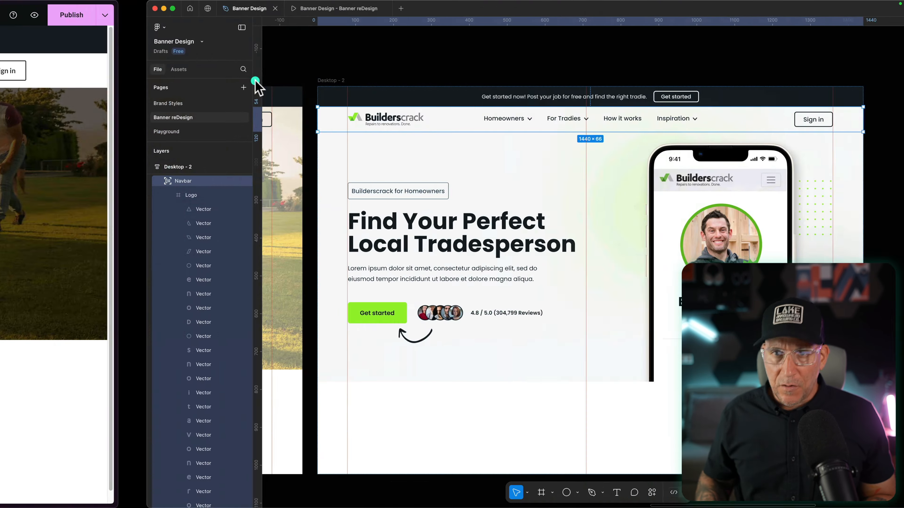
{"action": "left_click", "coordinate": [244, 119]}
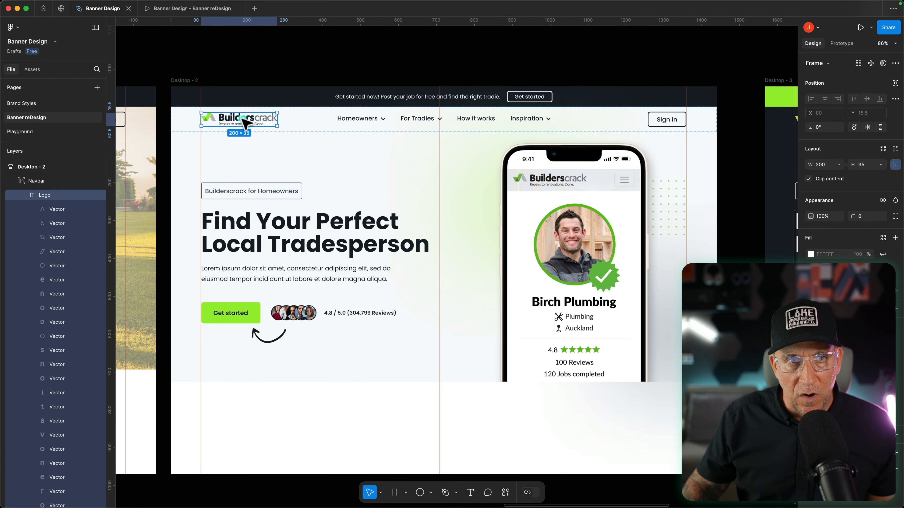
{"action": "scroll", "coordinate": [849, 423], "scroll_direction": "down", "scroll_amount": 2}
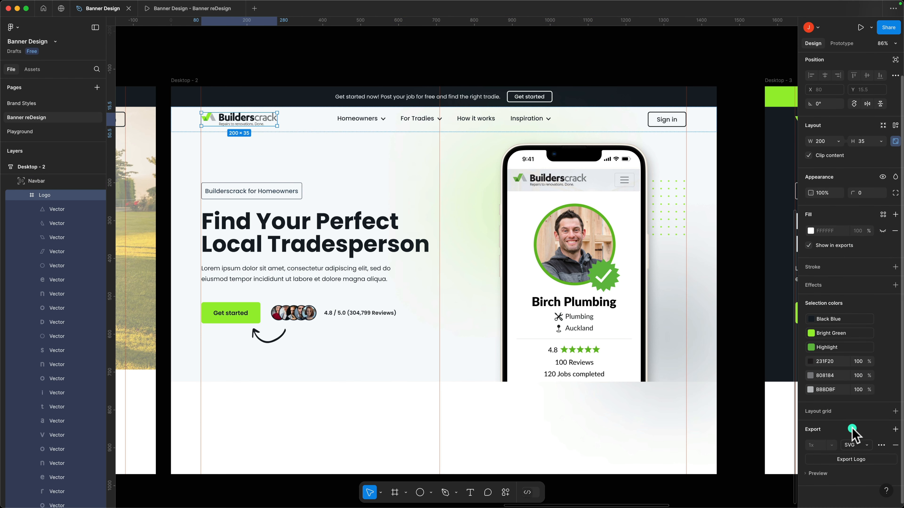
{"action": "left_click", "coordinate": [859, 445]}
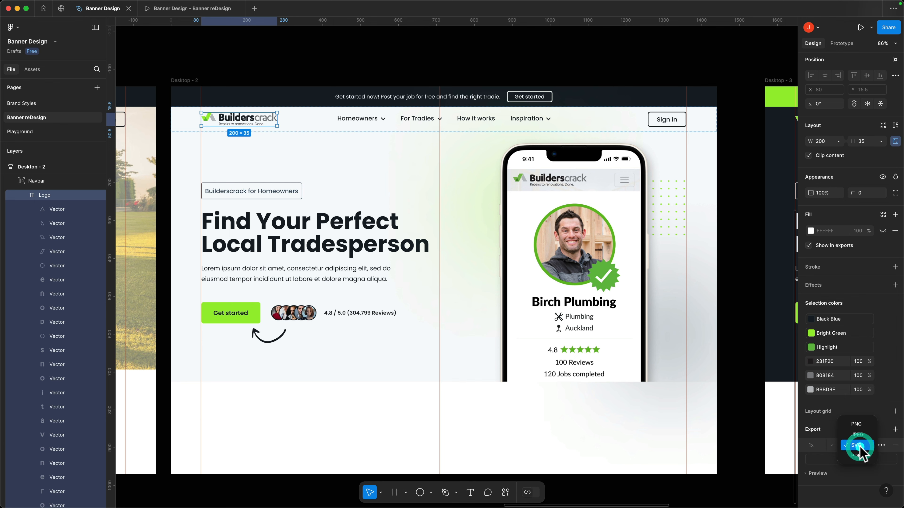
{"action": "left_click", "coordinate": [846, 460]}
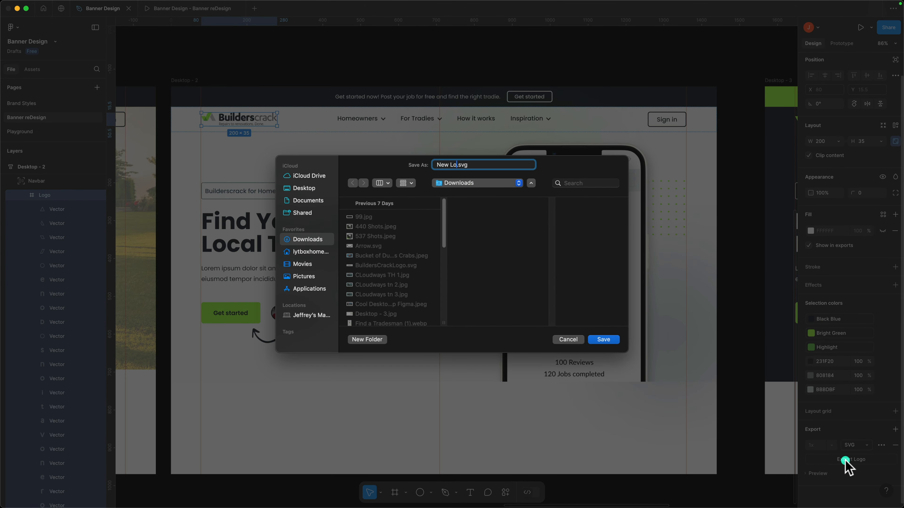
{"action": "key", "text": "Return"}
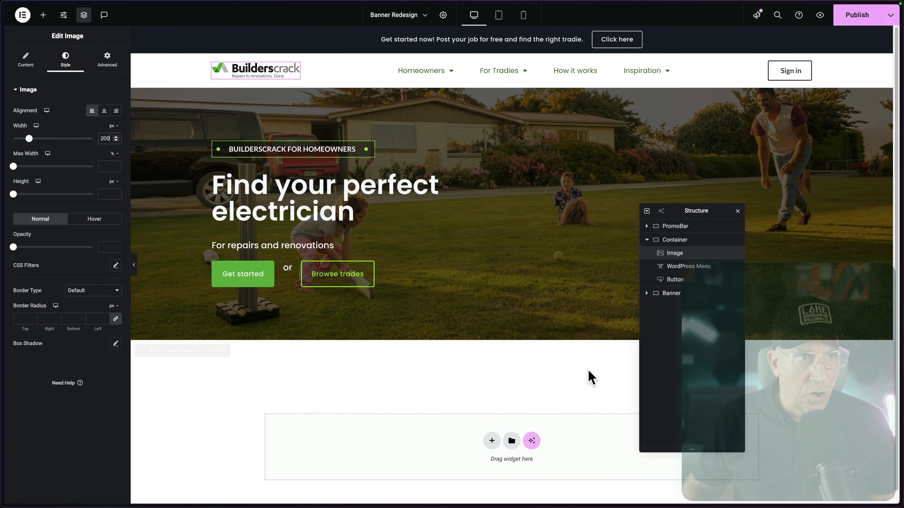
In Elementor, replace the header logo image with New Logo.svg uploaded from Downloads, and check its custom link.
{"action": "left_click", "coordinate": [25, 59]}
{"action": "left_click", "coordinate": [75, 137]}
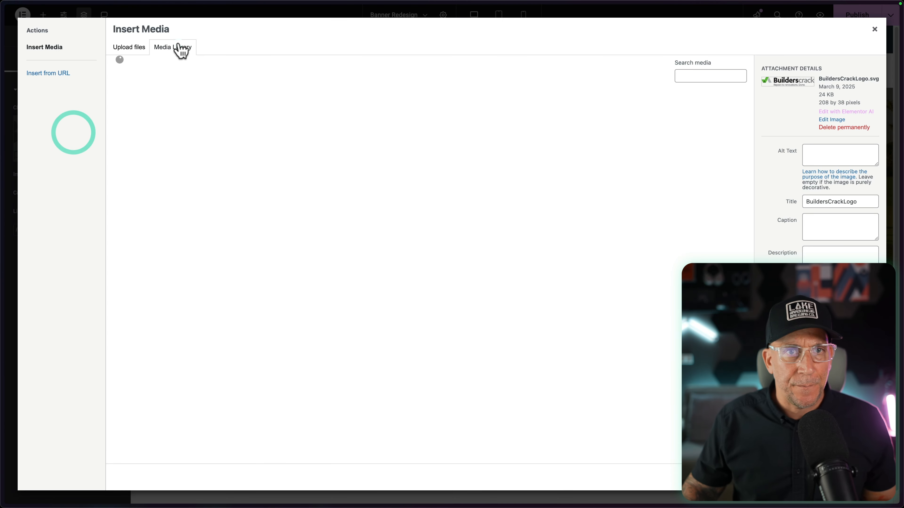
{"action": "left_click", "coordinate": [137, 49]}
{"action": "left_click", "coordinate": [493, 221]}
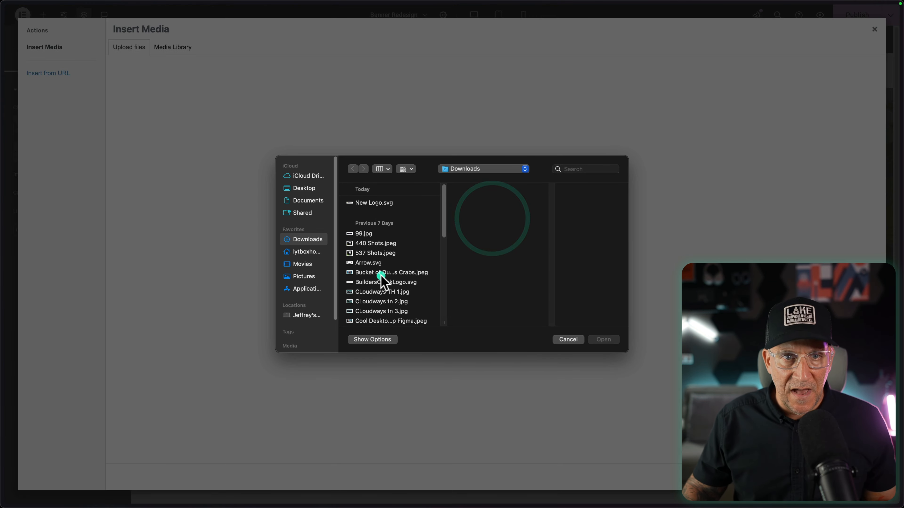
{"action": "left_click", "coordinate": [372, 203]}
{"action": "left_click", "coordinate": [604, 339]}
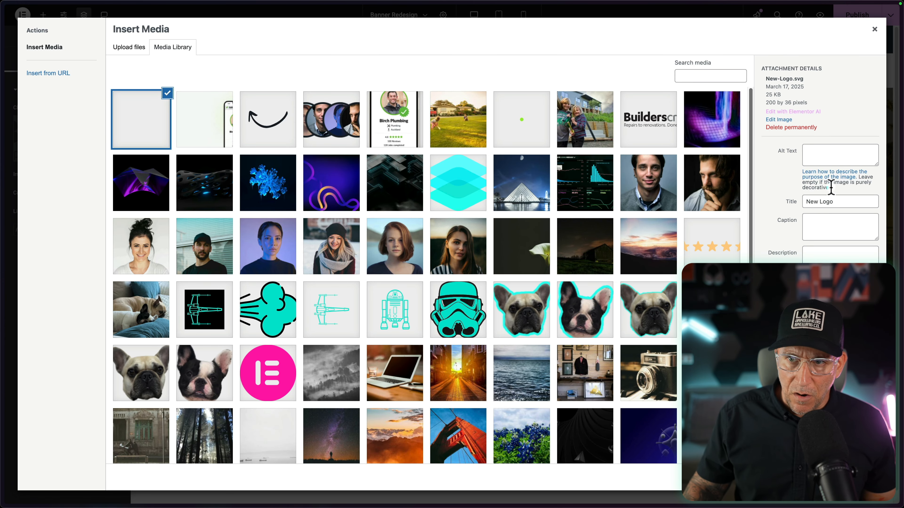
{"action": "left_click", "coordinate": [862, 478]}
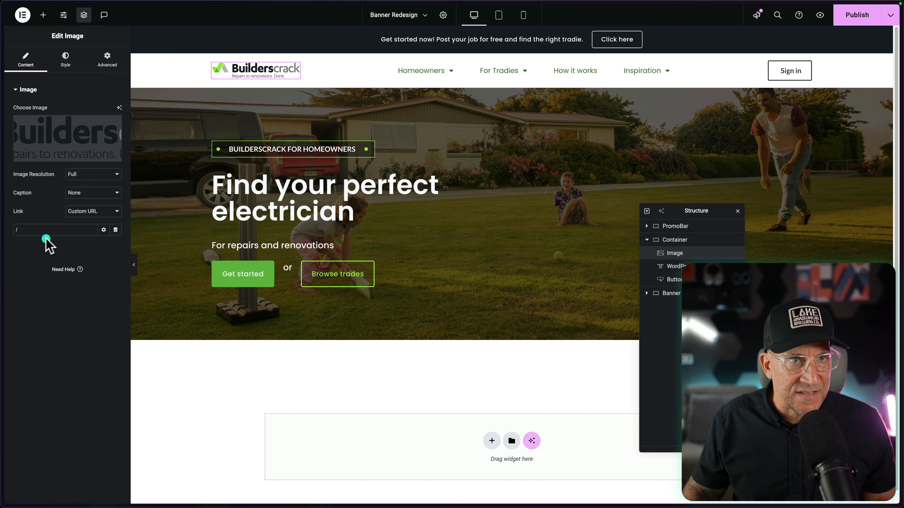
{"action": "left_click", "coordinate": [22, 228]}
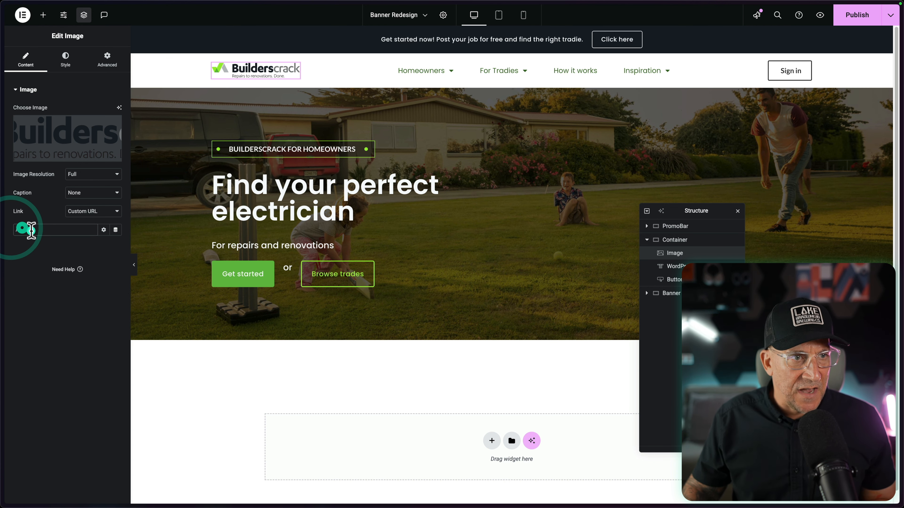
{"action": "left_click", "coordinate": [15, 238]}
{"action": "left_click", "coordinate": [26, 276]}
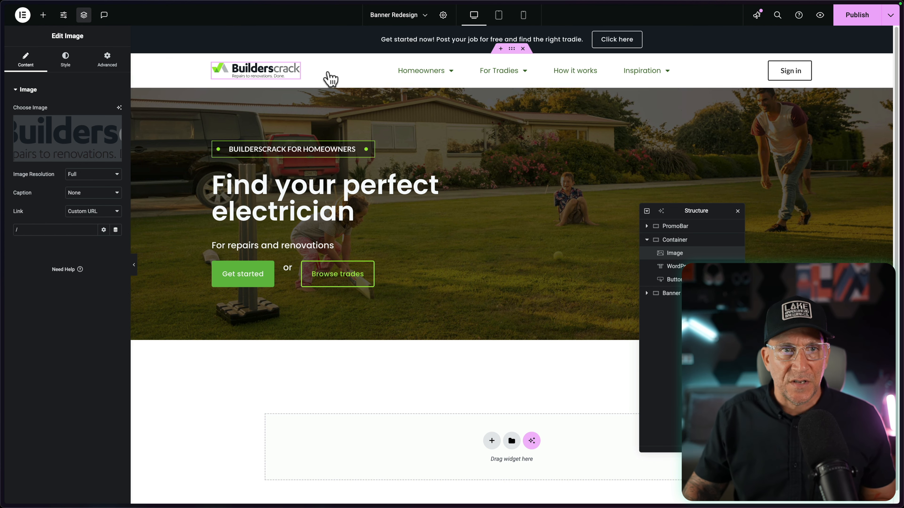
Change the header menu's submenu indicator to the Angle down icon.
{"action": "left_click", "coordinate": [664, 72]}
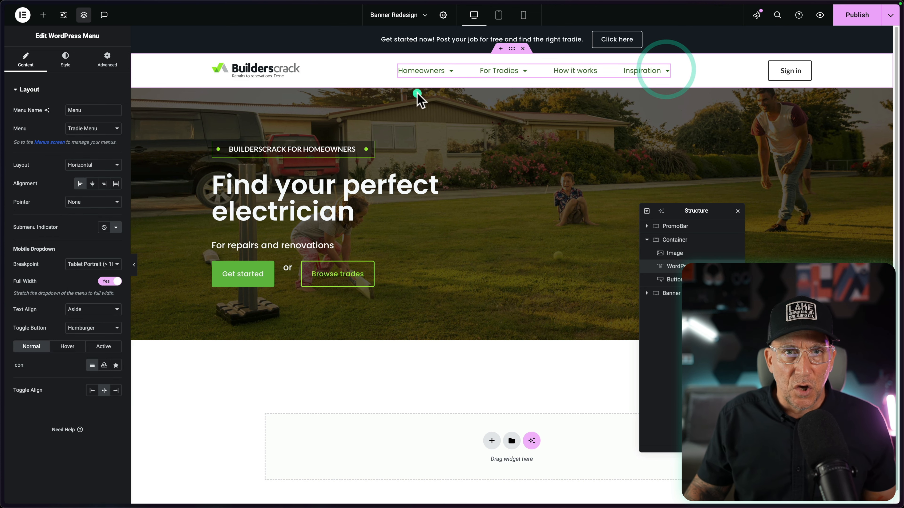
{"action": "left_click", "coordinate": [39, 50]}
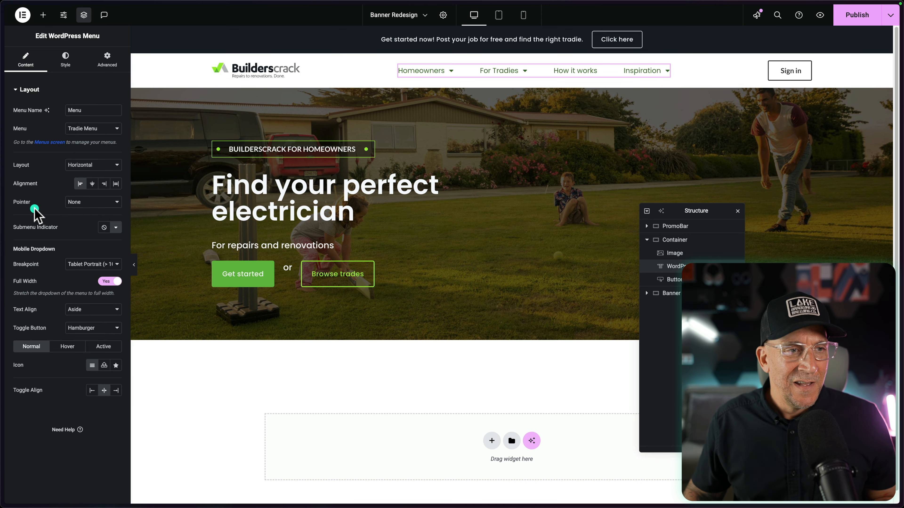
{"action": "left_click", "coordinate": [114, 228]}
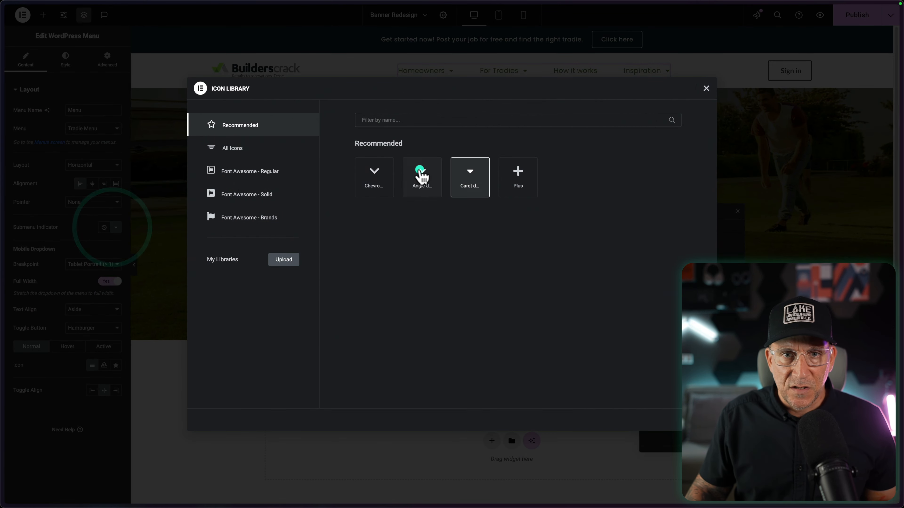
{"action": "left_click", "coordinate": [420, 178]}
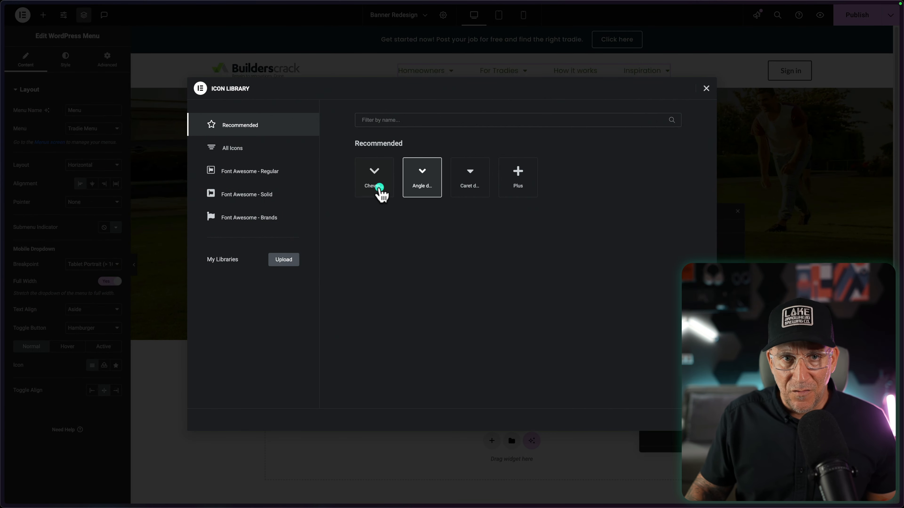
{"action": "left_click", "coordinate": [583, 426]}
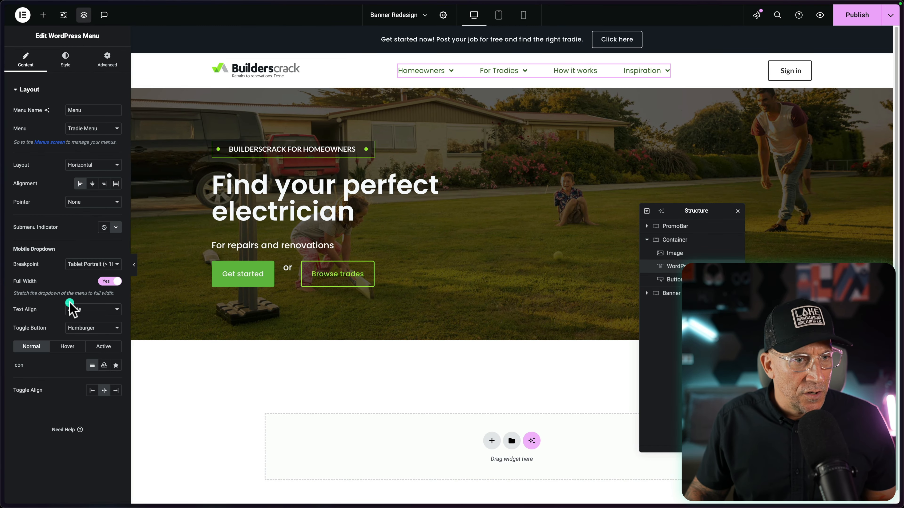
Style the main menu with the Tradie Btn M global font and the Tradie Black 1 text color.
{"action": "left_click", "coordinate": [65, 70]}
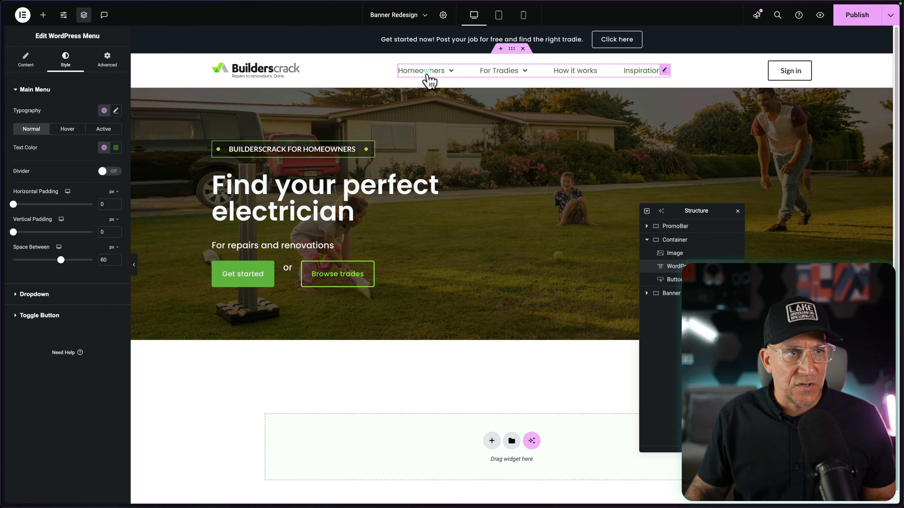
{"action": "left_click", "coordinate": [39, 276]}
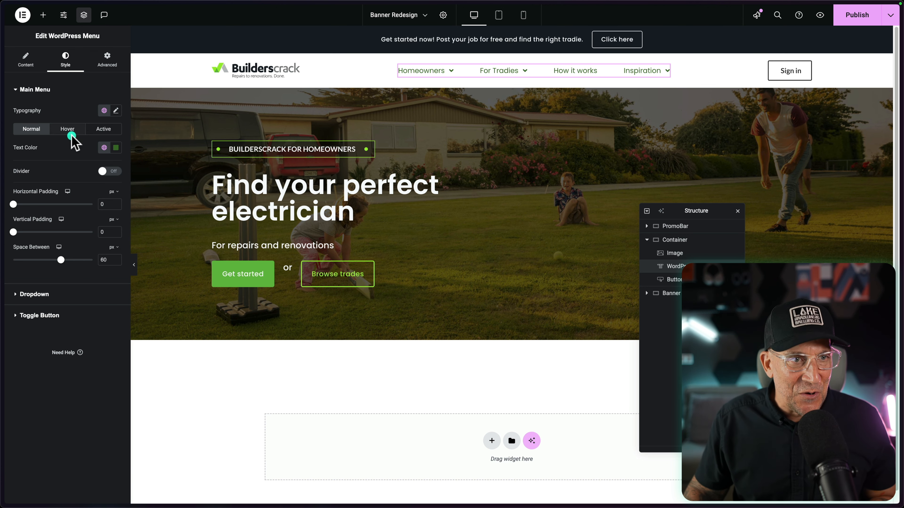
{"action": "left_click", "coordinate": [105, 110]}
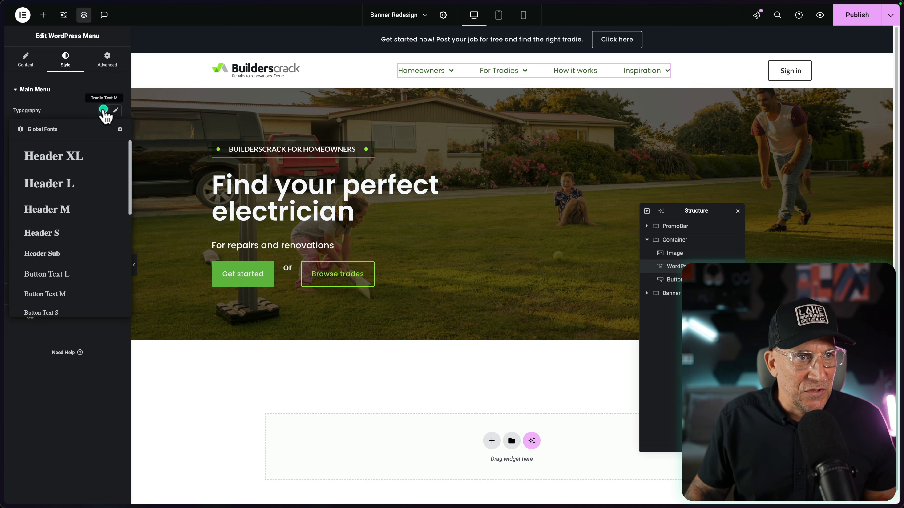
{"action": "scroll", "coordinate": [85, 238], "scroll_direction": "down", "scroll_amount": 5}
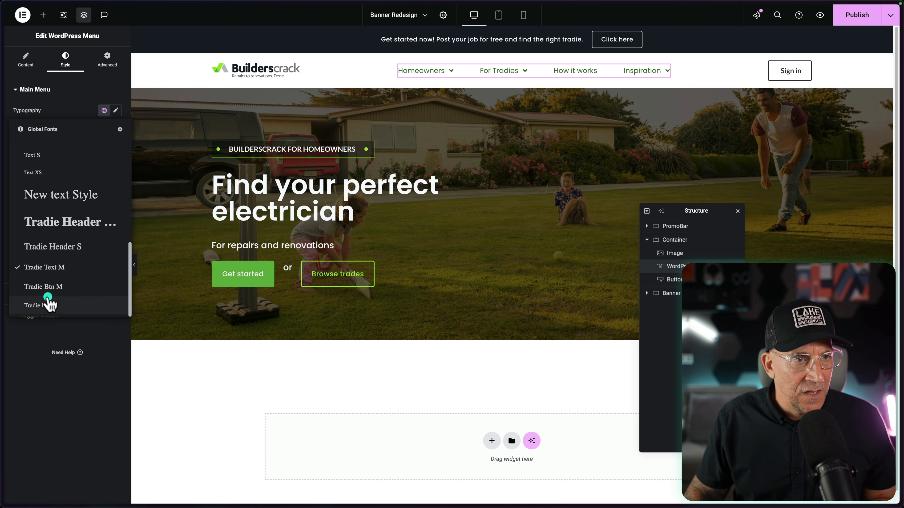
{"action": "left_click", "coordinate": [35, 288]}
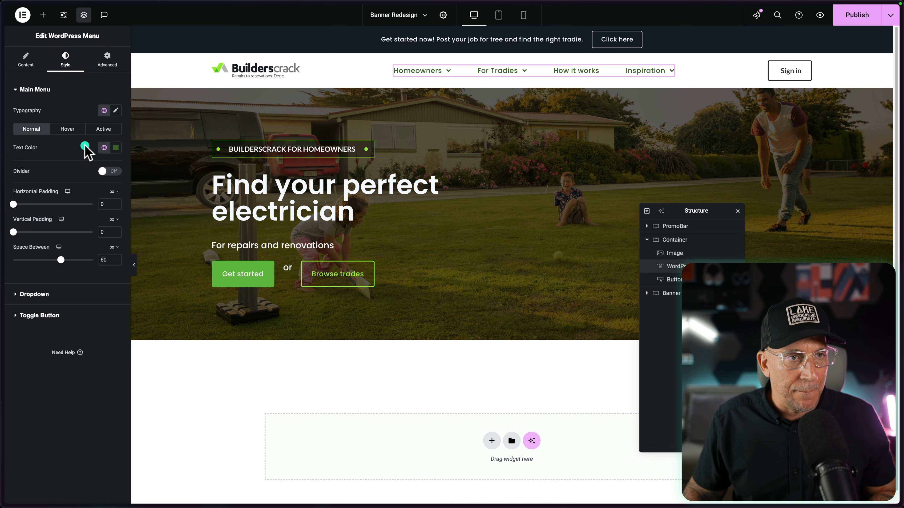
{"action": "left_click", "coordinate": [104, 147]}
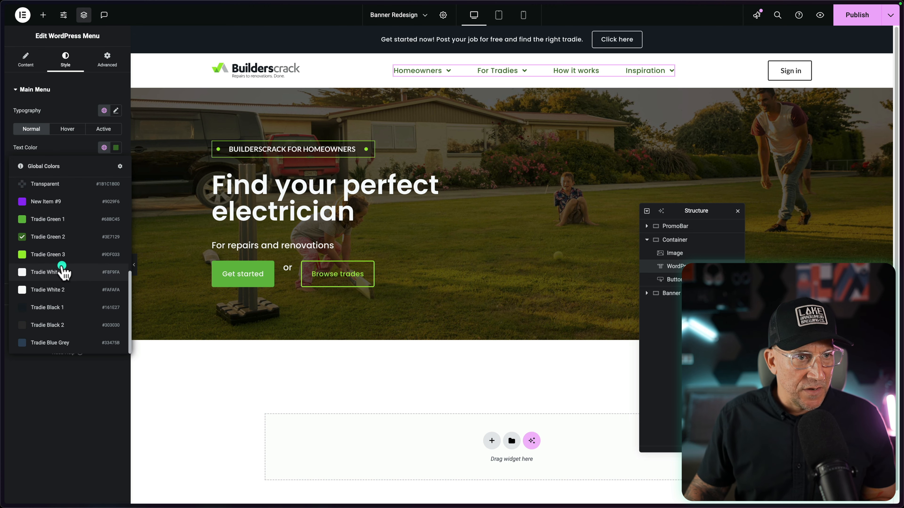
{"action": "left_click", "coordinate": [65, 309]}
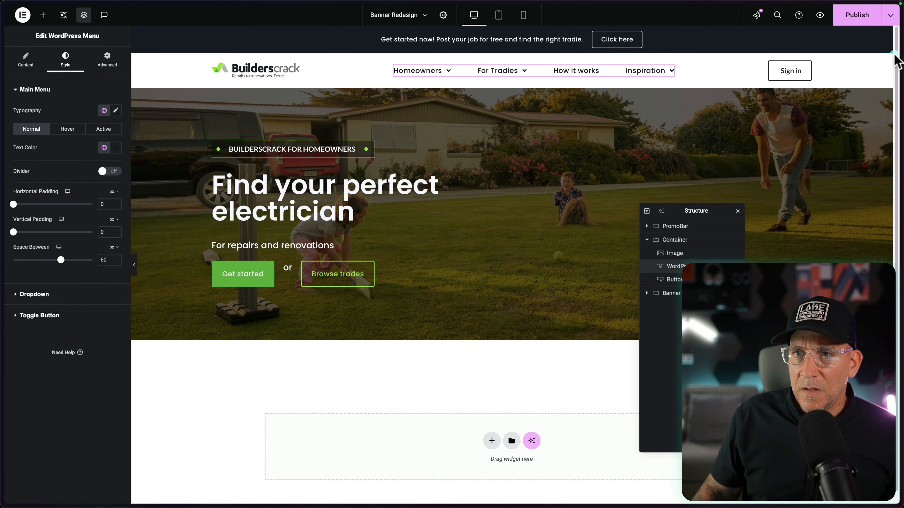
Compare the Sign in button with the Figma design and set its text color to Tradie Black 1.
{"action": "left_click", "coordinate": [805, 69]}
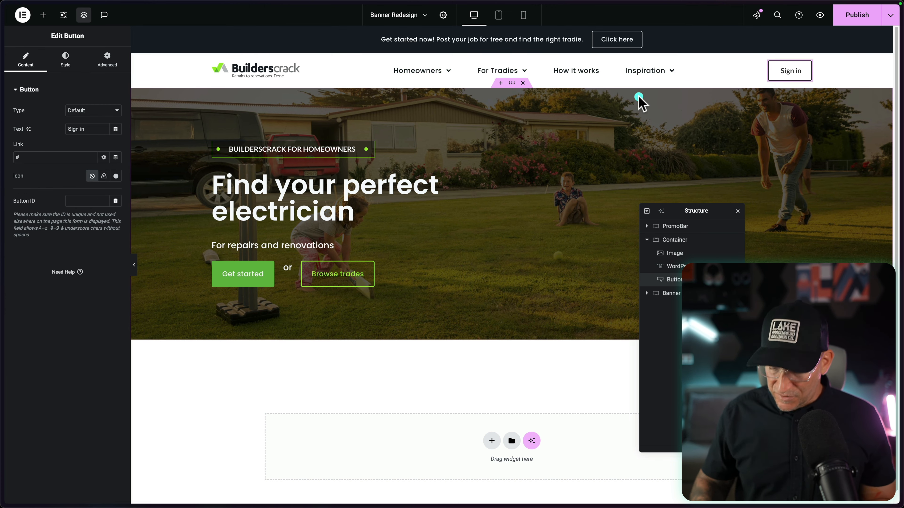
{"action": "key", "text": "ctrl+Right"}
{"action": "key", "text": "ctrl+Left"}
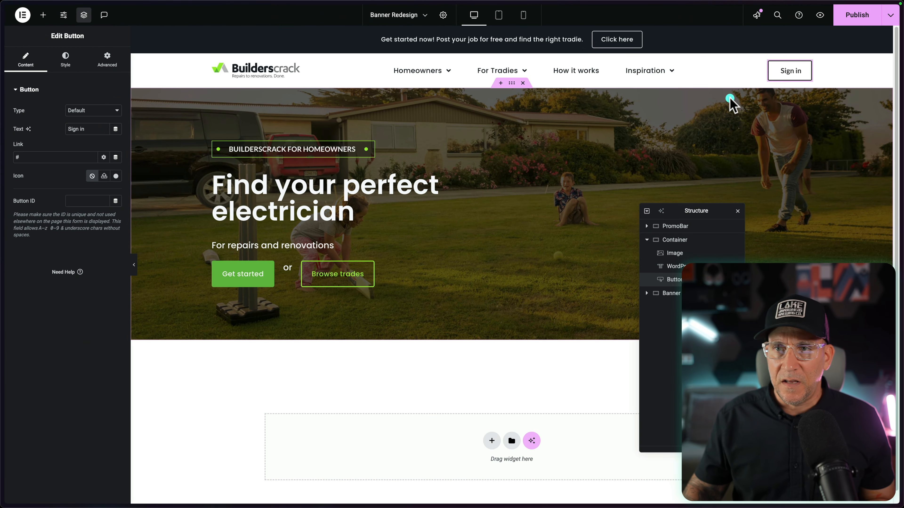
{"action": "left_click", "coordinate": [66, 59]}
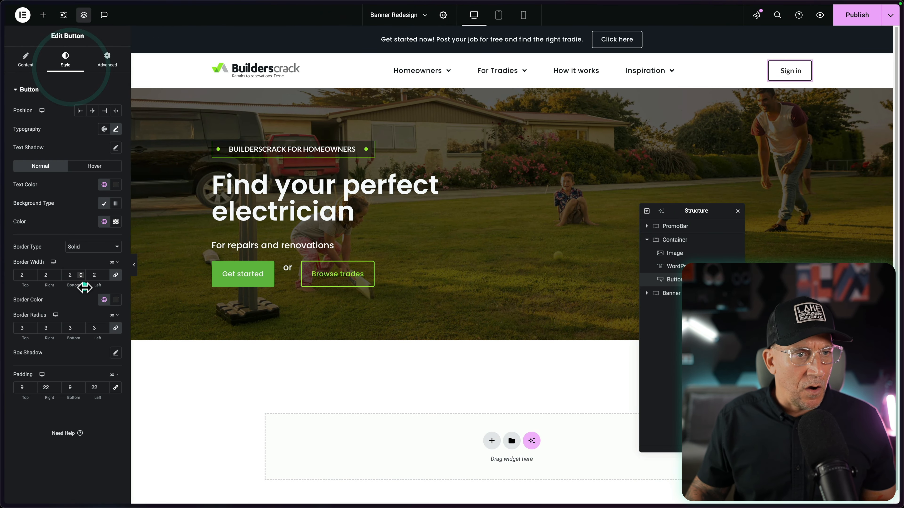
{"action": "left_click", "coordinate": [100, 185]}
{"action": "scroll", "coordinate": [68, 303], "scroll_direction": "down", "scroll_amount": 5}
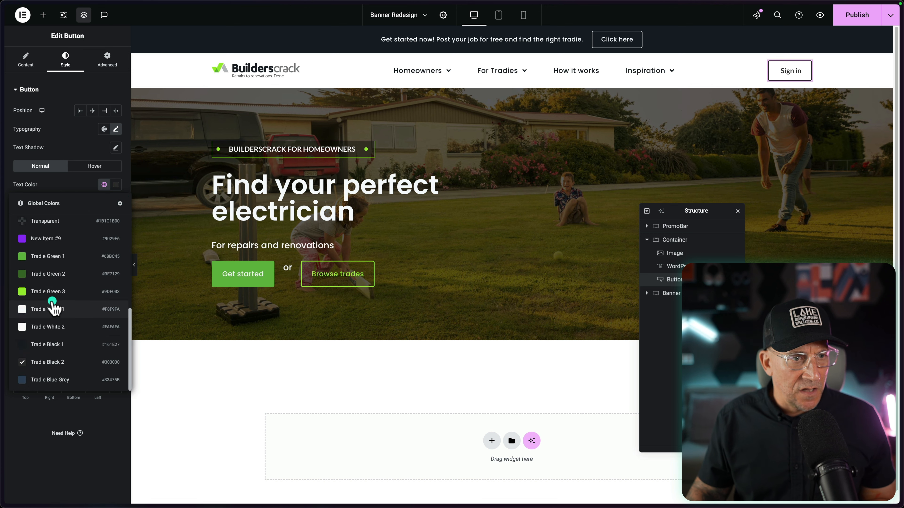
{"action": "left_click", "coordinate": [54, 345]}
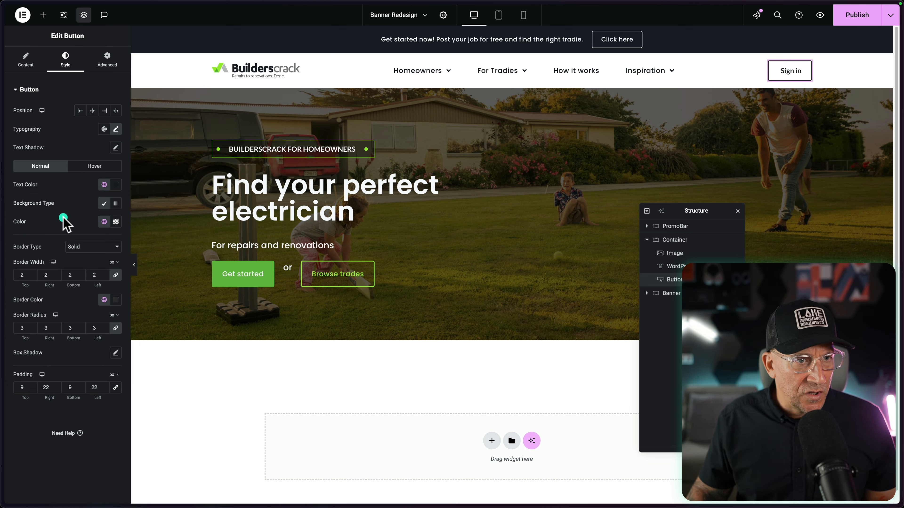
Set the Sign in button's border color to Tradie Black 1 and its border radius to 4 px.
{"action": "left_click", "coordinate": [103, 301]}
{"action": "scroll", "coordinate": [46, 228], "scroll_direction": "down", "scroll_amount": 5}
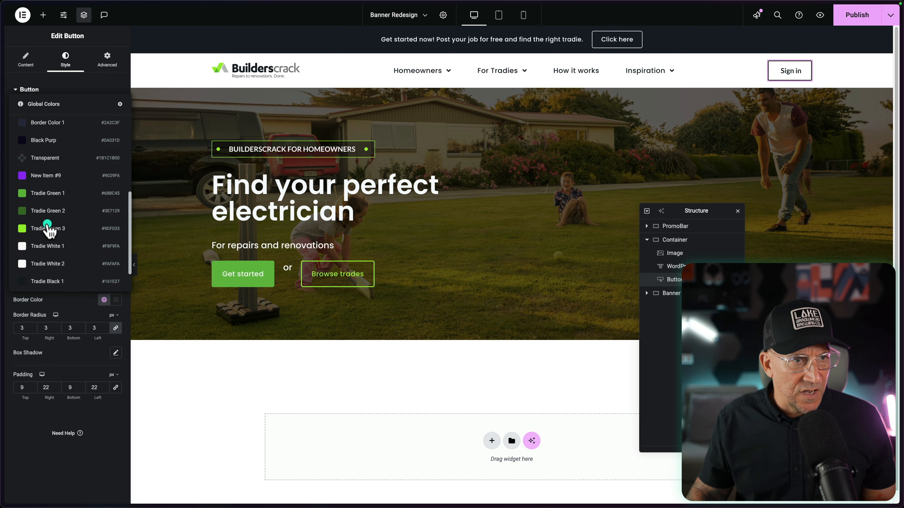
{"action": "left_click", "coordinate": [53, 249]}
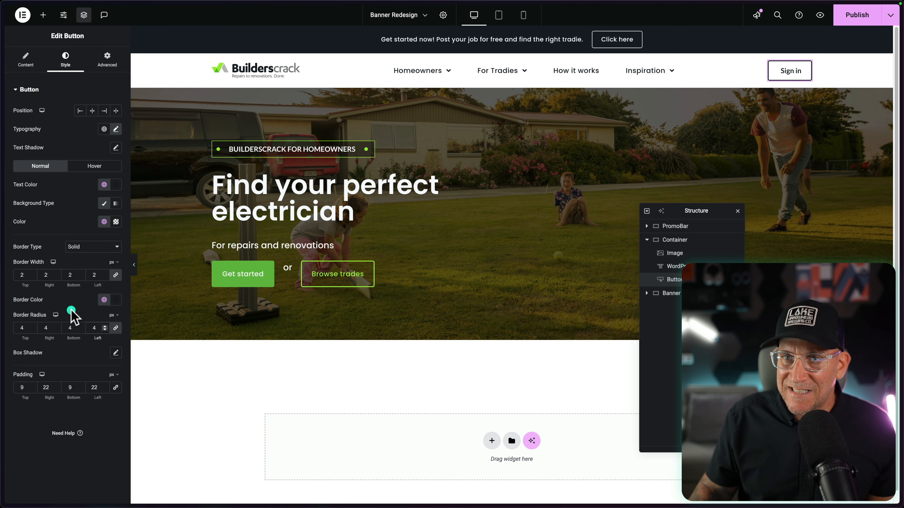
Compare the Sign in button with the Figma design and set its padding to 12 px top and bottom, 24 px right and left.
{"action": "left_click", "coordinate": [30, 390]}
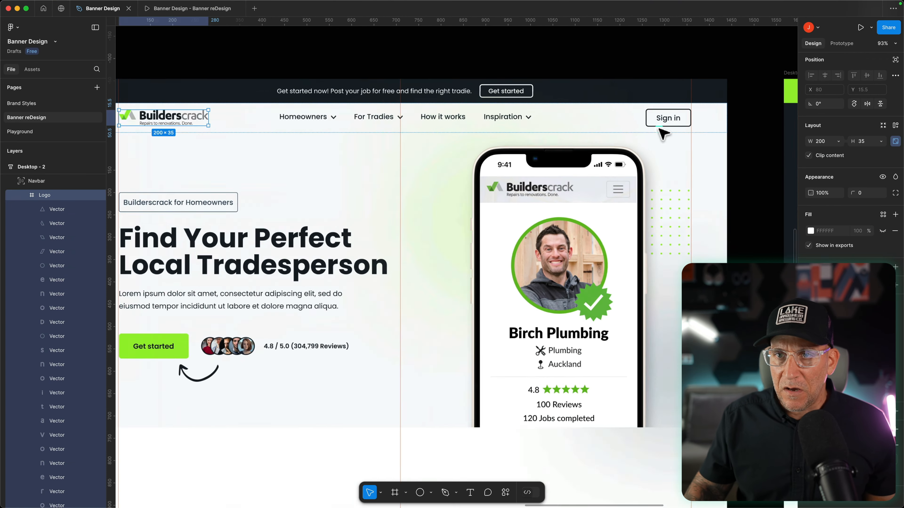
{"action": "scroll", "coordinate": [661, 134], "scroll_direction": "up", "scroll_amount": 3}
{"action": "left_click", "coordinate": [669, 113]}
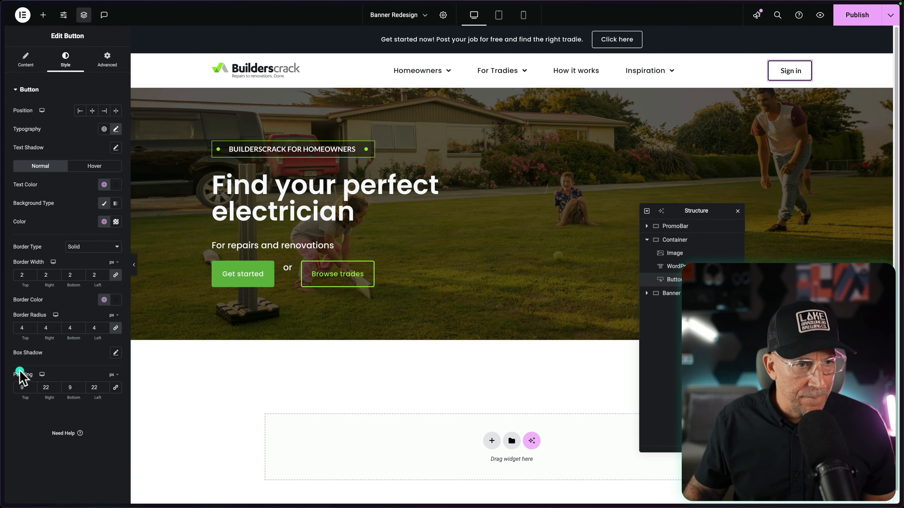
{"action": "double_click", "coordinate": [35, 387]}
{"action": "type", "text": "12"}
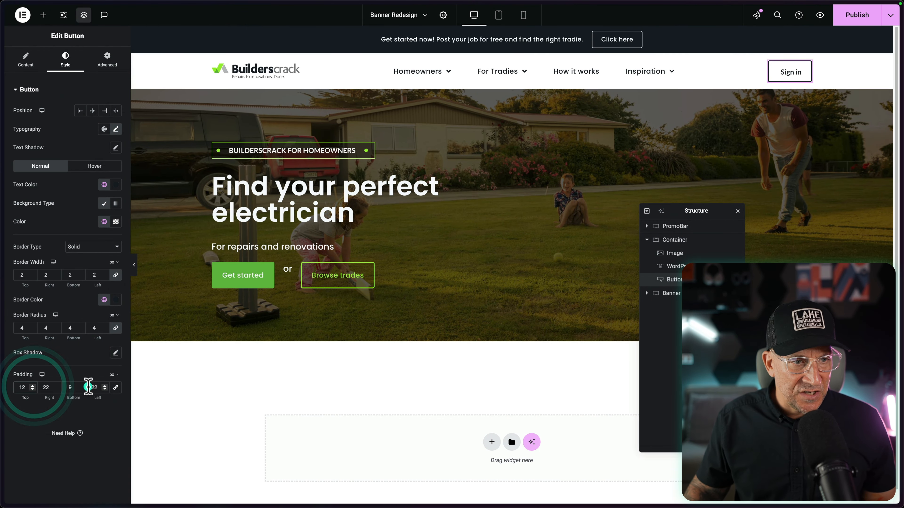
{"action": "double_click", "coordinate": [81, 387]}
{"action": "type", "text": "12"}
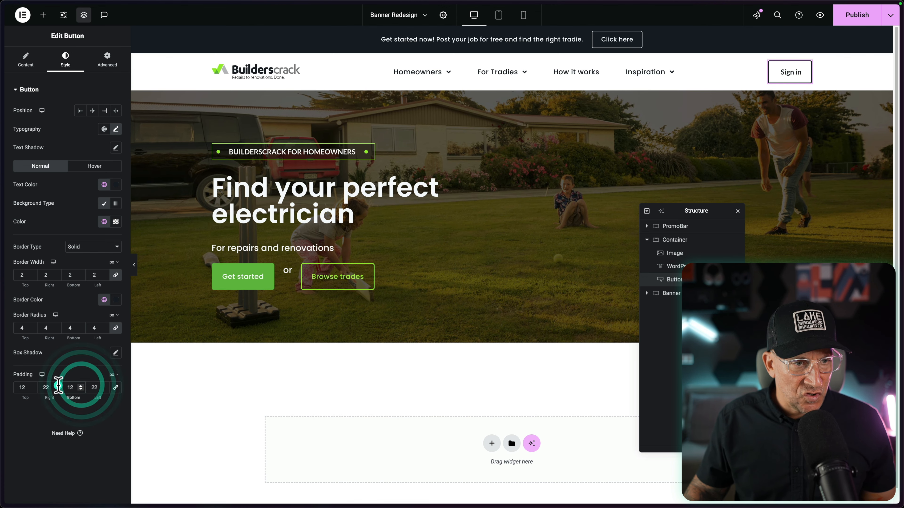
{"action": "double_click", "coordinate": [55, 388]}
{"action": "type", "text": "24"}
{"action": "double_click", "coordinate": [103, 388]}
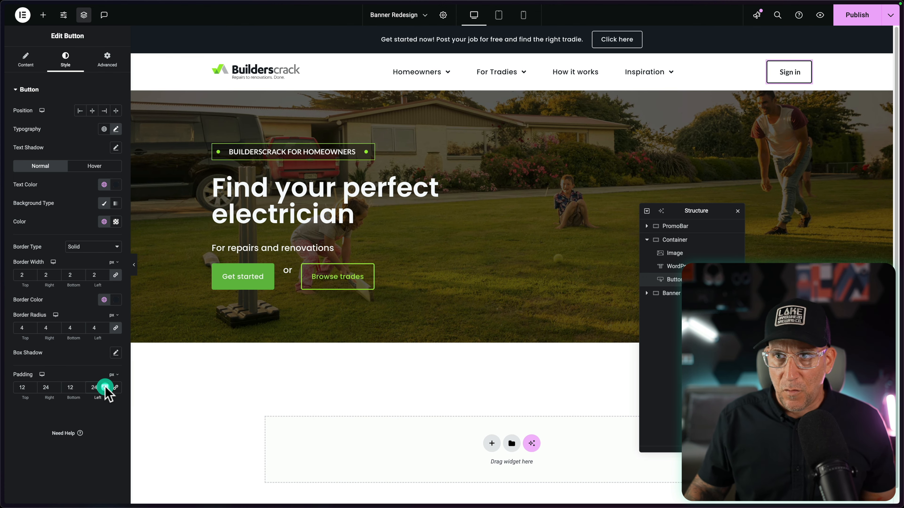
{"action": "type", "text": "24"}
Apply the Tradie Btn M global font to the Sign in button and close the page structure overview.
{"action": "left_click", "coordinate": [103, 129]}
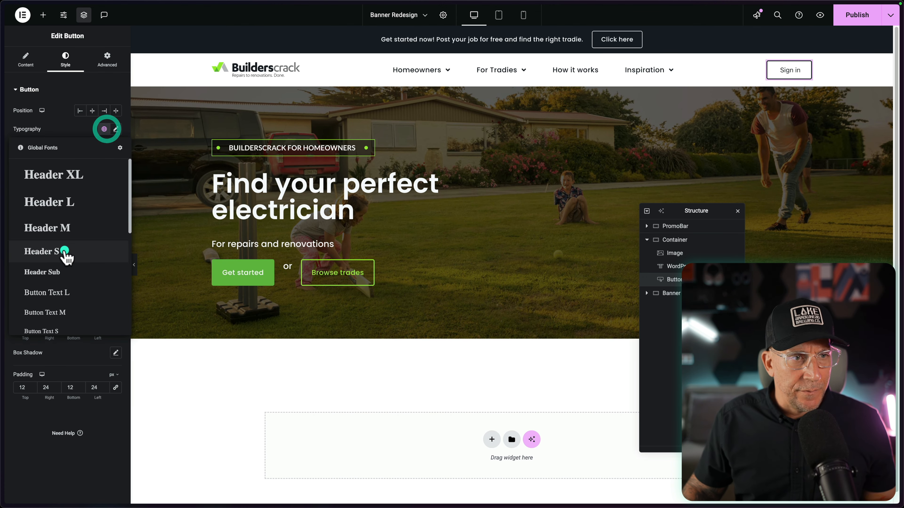
{"action": "scroll", "coordinate": [57, 271], "scroll_direction": "down", "scroll_amount": 5}
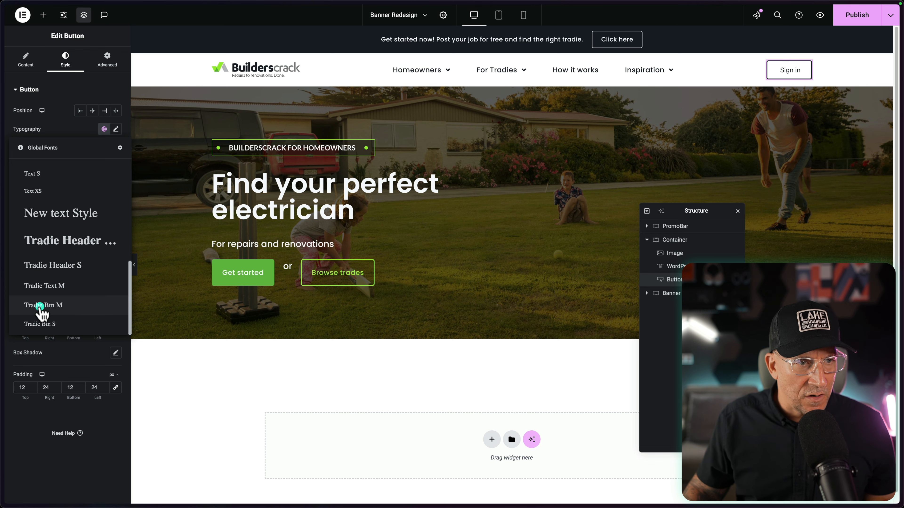
{"action": "left_click", "coordinate": [40, 305]}
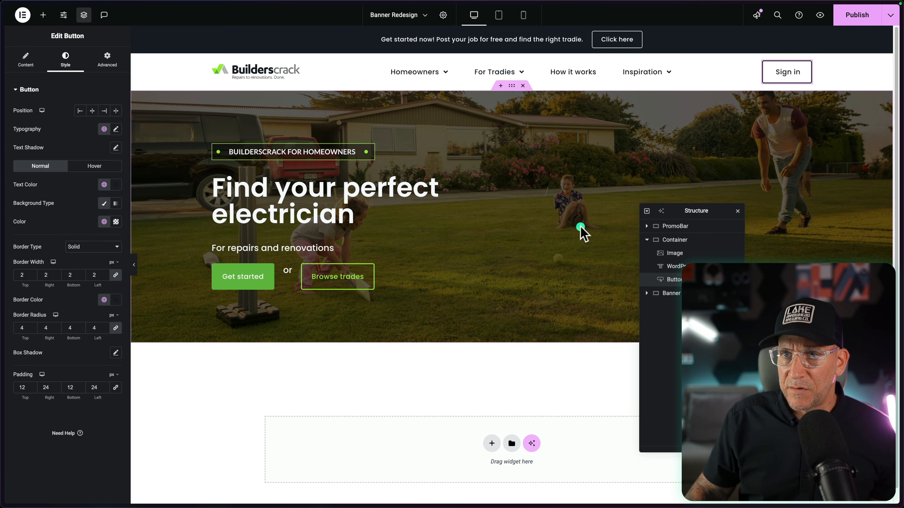
{"action": "left_click", "coordinate": [739, 212]}
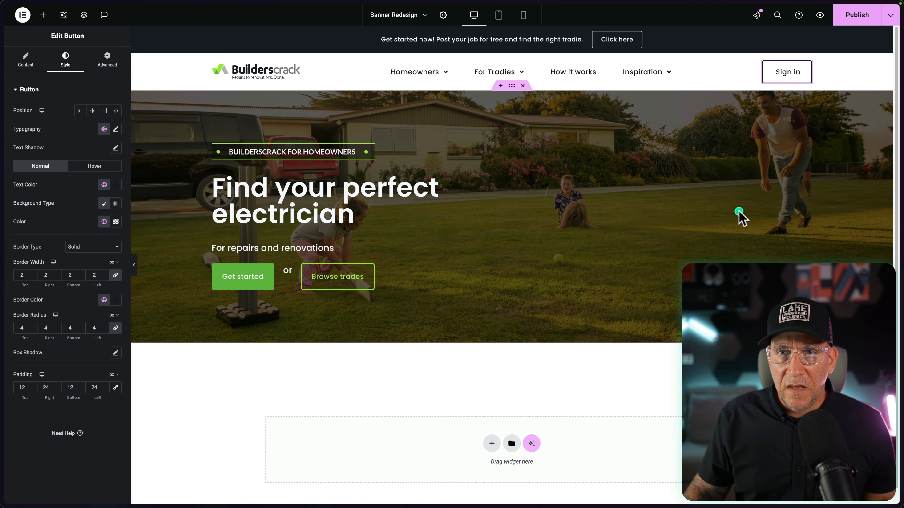
Give the header container a classic background in the global color Tradie White 1.
{"action": "left_click", "coordinate": [512, 49]}
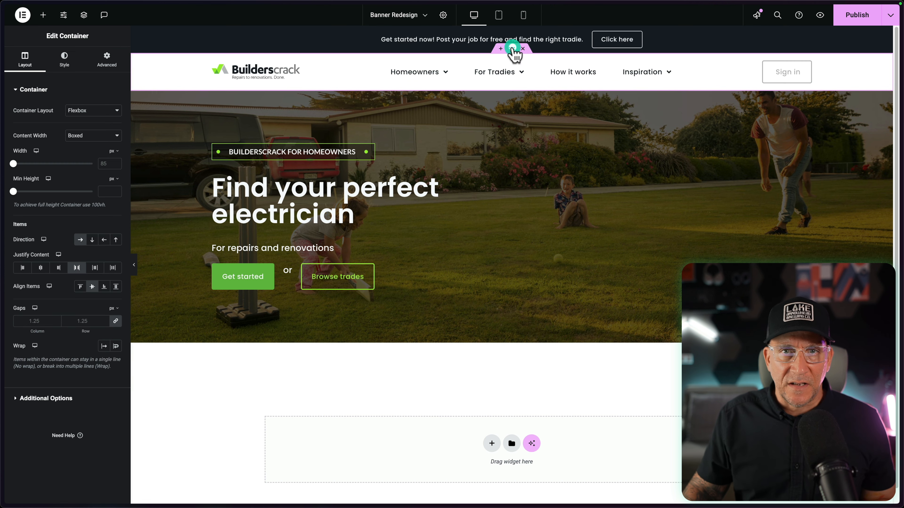
{"action": "left_click", "coordinate": [57, 62]}
{"action": "left_click", "coordinate": [80, 129]}
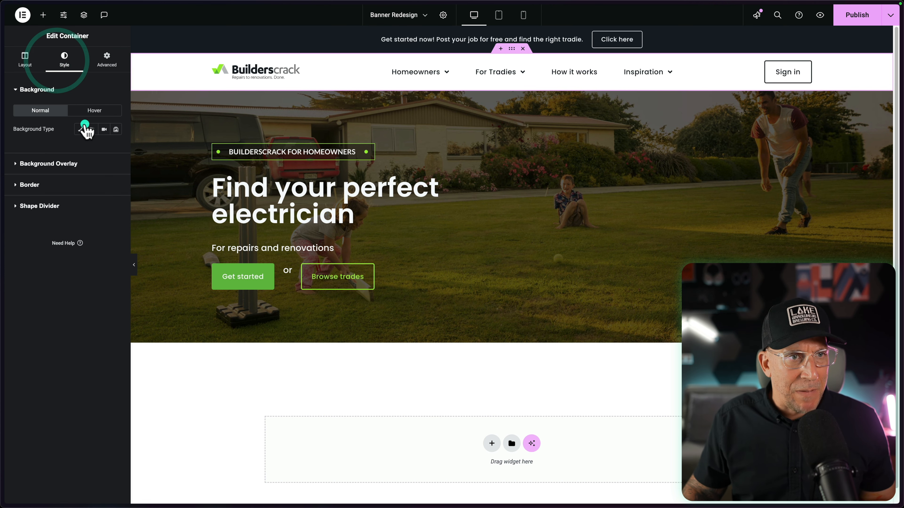
{"action": "left_click", "coordinate": [104, 147]}
{"action": "scroll", "coordinate": [51, 269], "scroll_direction": "down", "scroll_amount": 5}
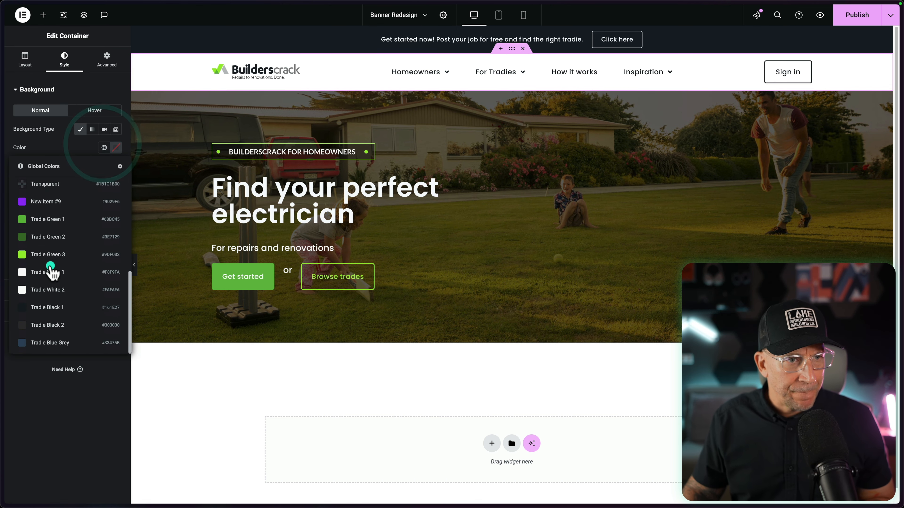
{"action": "left_click", "coordinate": [48, 276]}
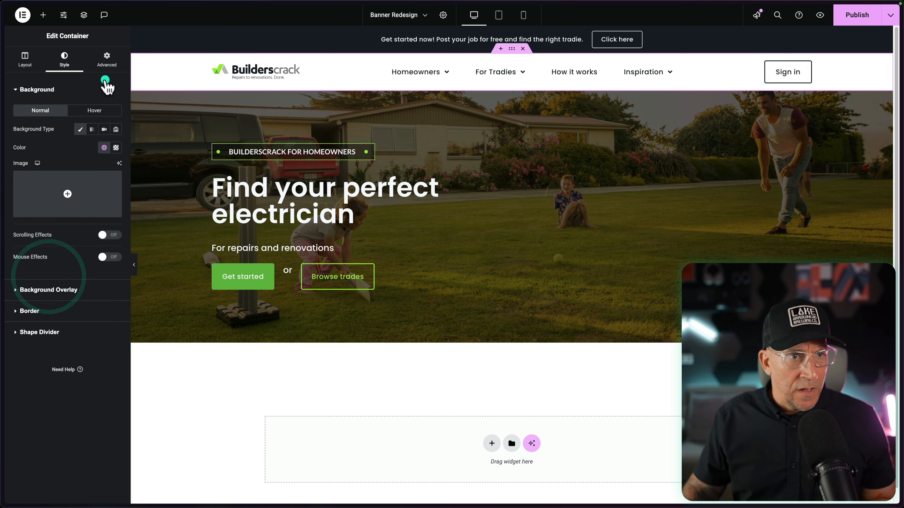
Set the header container's z-index to 100 and, with unlinked margins, its bottom margin to -84 px so the banner moves up behind it.
{"action": "left_click", "coordinate": [106, 59]}
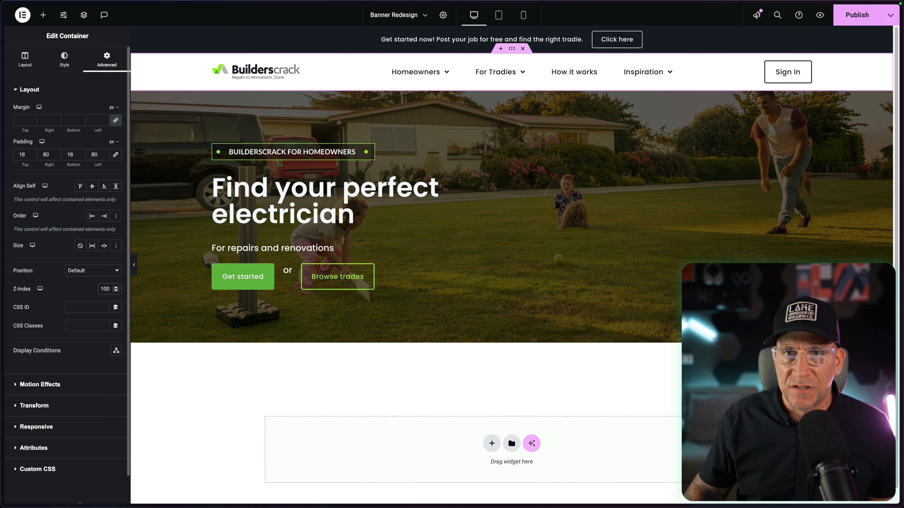
{"action": "left_click", "coordinate": [510, 48]}
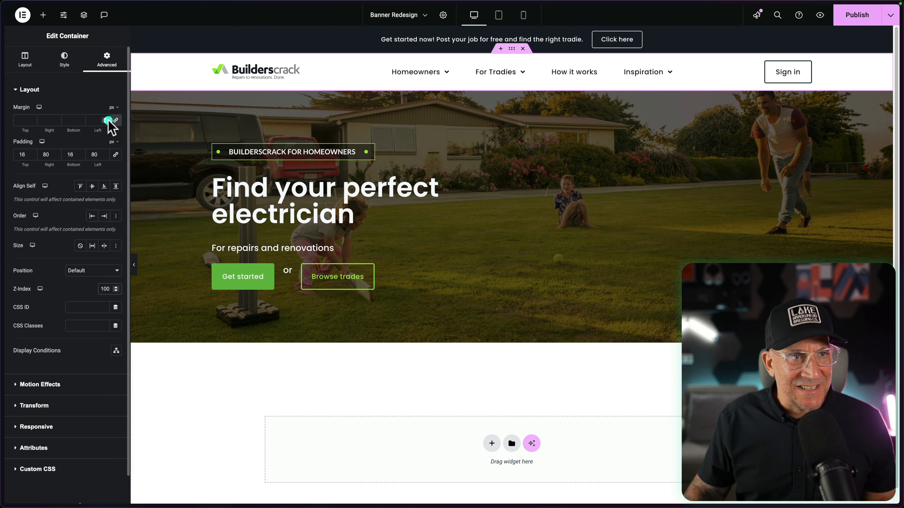
{"action": "left_click", "coordinate": [117, 121]}
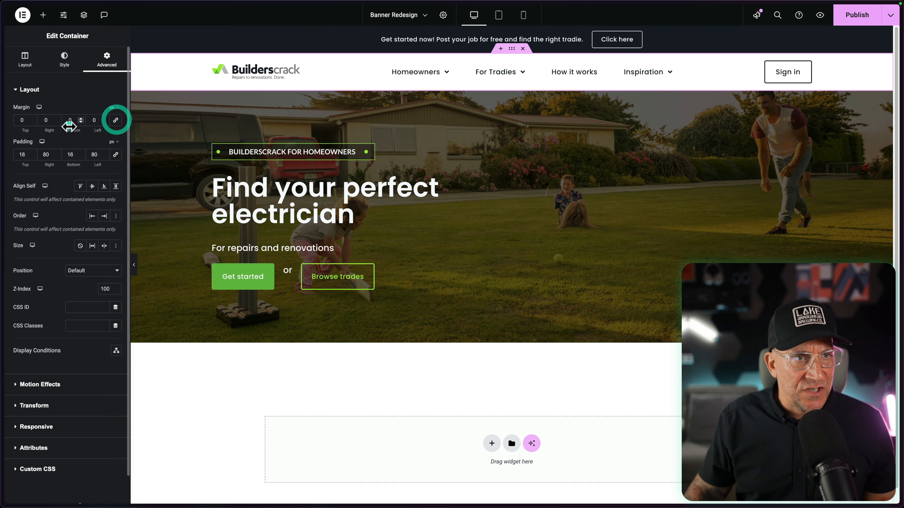
{"action": "left_click", "coordinate": [81, 123]}
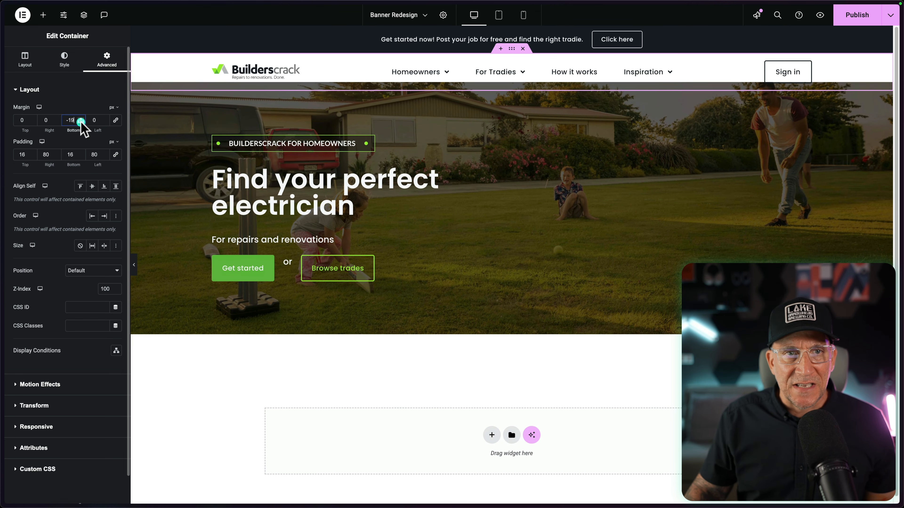
{"action": "key", "text": "Down"}
{"action": "key", "text": "Down"}
{"action": "key", "text": "Down"}
{"action": "key", "text": "Down"}
{"action": "key", "text": "Down"}
{"action": "key", "text": "Down"}
{"action": "key", "text": "Down"}
{"action": "key", "text": "Down"}
{"action": "key", "text": "Down"}
{"action": "key", "text": "Down"}
{"action": "key", "text": "Down"}
{"action": "key", "text": "Down"}
{"action": "key", "text": "Down"}
{"action": "key", "text": "Down"}
{"action": "key", "text": "Down"}
{"action": "key", "text": "Down"}
{"action": "key", "text": "Down"}
{"action": "key", "text": "Down"}
{"action": "key", "text": "Down"}
{"action": "key", "text": "Down"}
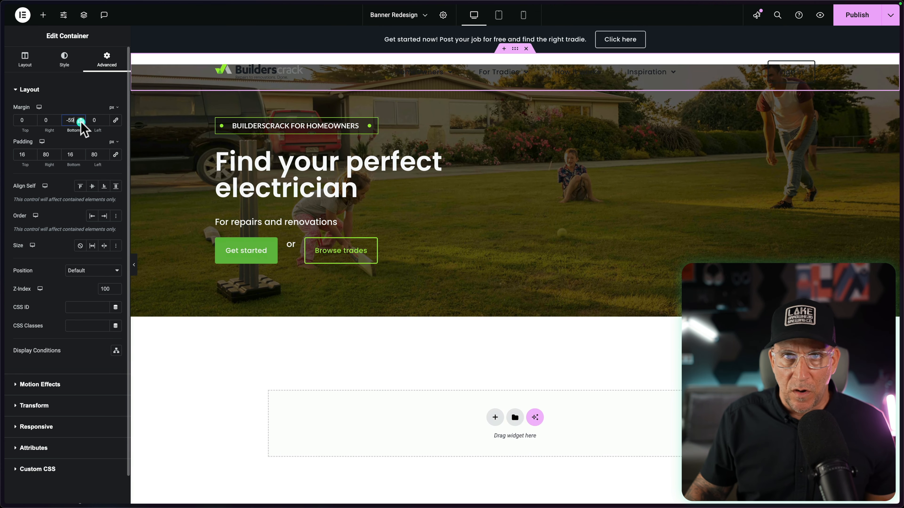
{"action": "key", "text": "Down"}
{"action": "key", "text": "Down"}
{"action": "key", "text": "Down"}
{"action": "key", "text": "Down"}
{"action": "key", "text": "Down"}
{"action": "key", "text": "Down"}
{"action": "key", "text": "Down"}
{"action": "key", "text": "Down"}
{"action": "key", "text": "Down"}
{"action": "key", "text": "Down"}
{"action": "key", "text": "Down"}
{"action": "key", "text": "Down"}
{"action": "key", "text": "Down"}
{"action": "left_click", "coordinate": [81, 122]}
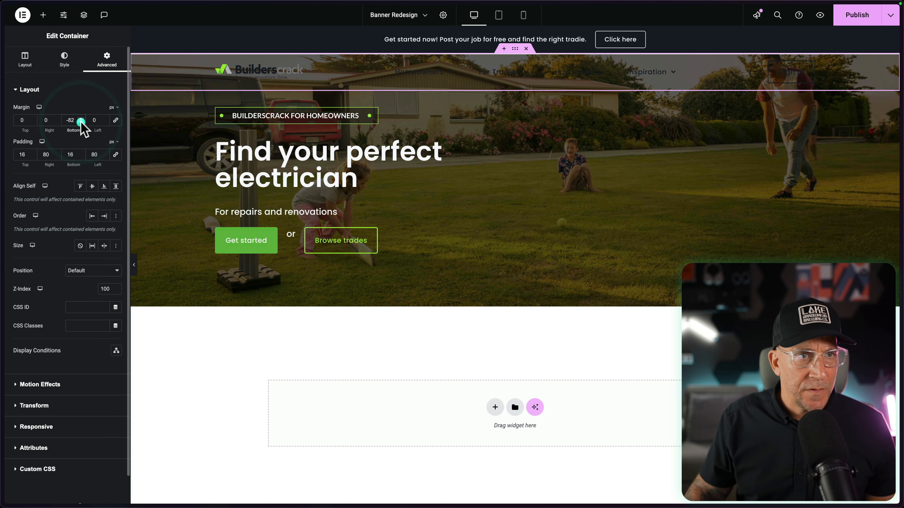
{"action": "left_click", "coordinate": [81, 123]}
{"action": "left_click", "coordinate": [81, 123]}
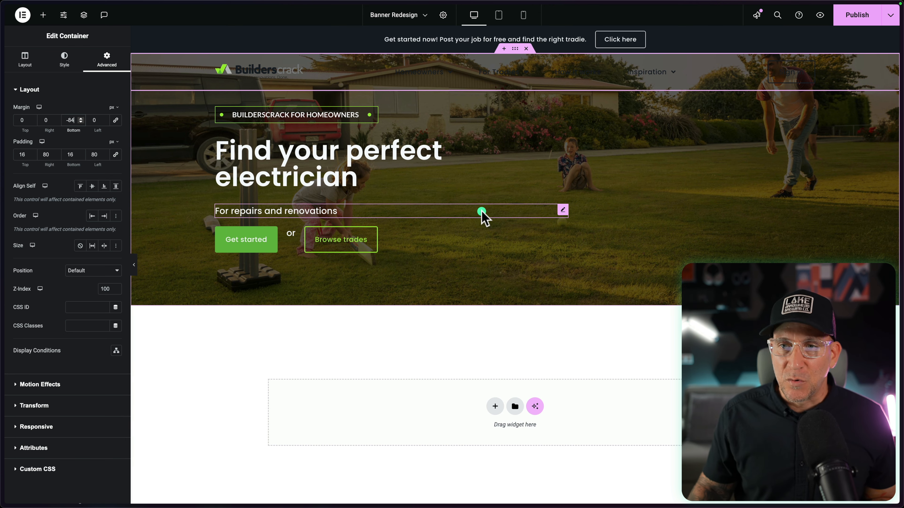
Set the banner container's background overlay color to the global color Tradie White 1.
{"action": "right_click", "coordinate": [678, 147]}
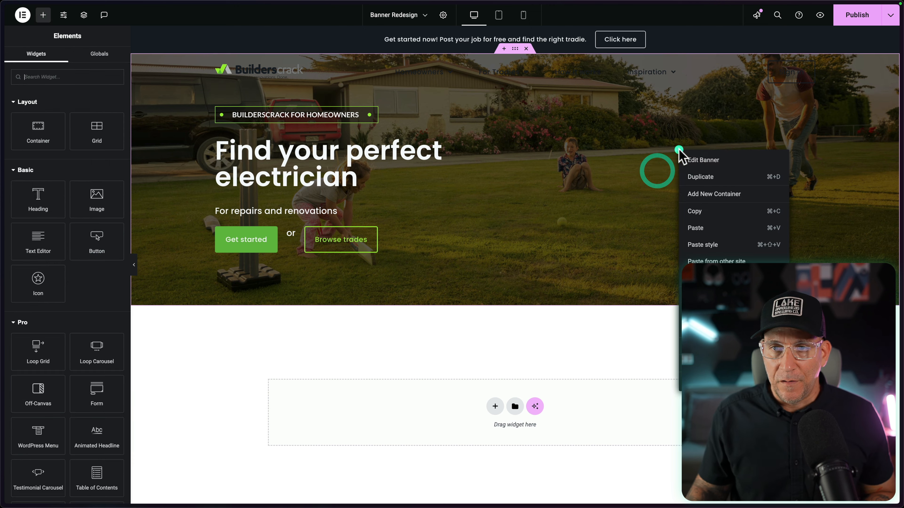
{"action": "left_click", "coordinate": [706, 161]}
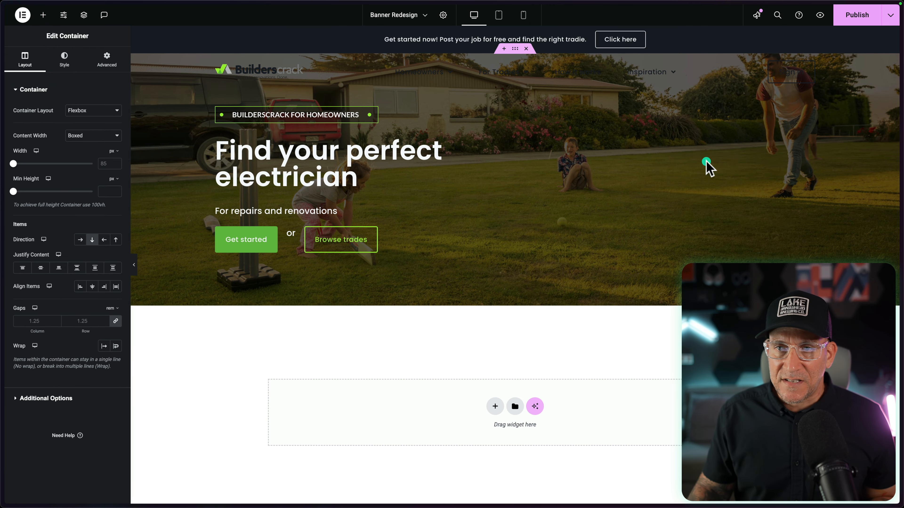
{"action": "left_click", "coordinate": [64, 61]}
{"action": "left_click", "coordinate": [104, 147]}
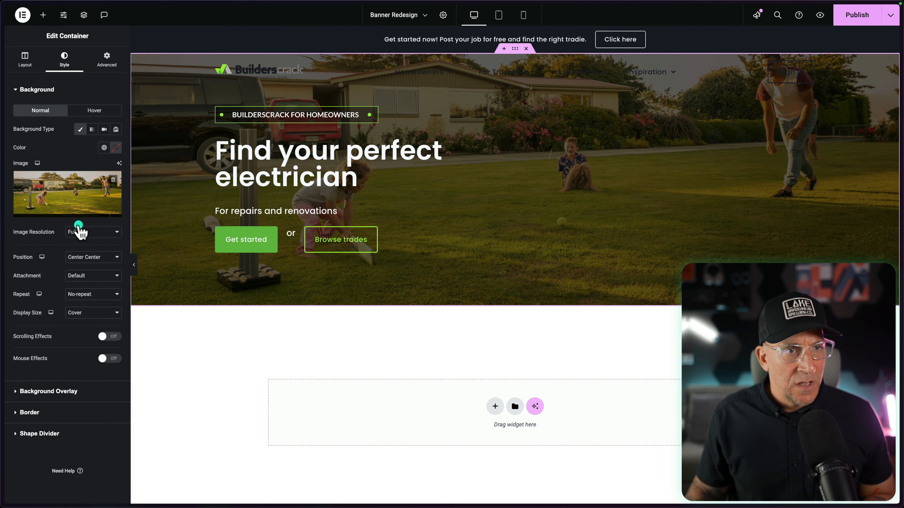
{"action": "left_click", "coordinate": [45, 392]}
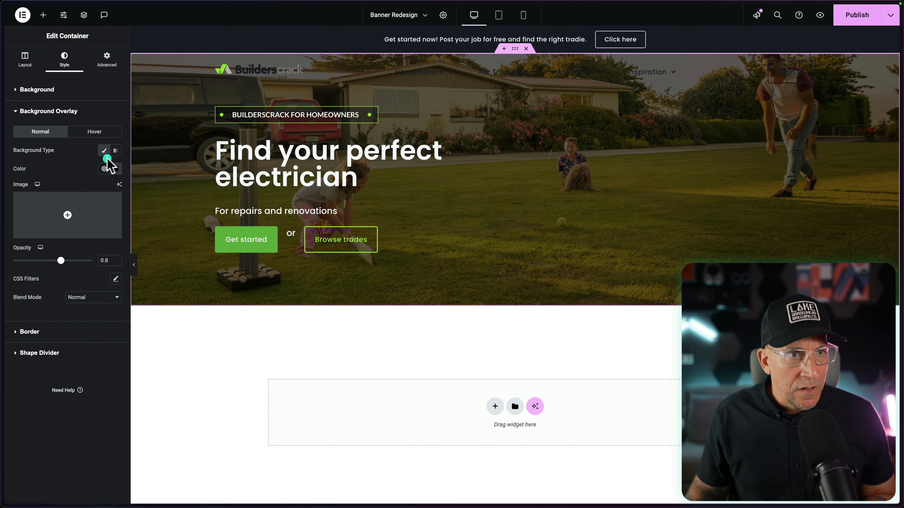
{"action": "left_click", "coordinate": [103, 168]}
{"action": "scroll", "coordinate": [57, 294], "scroll_direction": "down", "scroll_amount": 5}
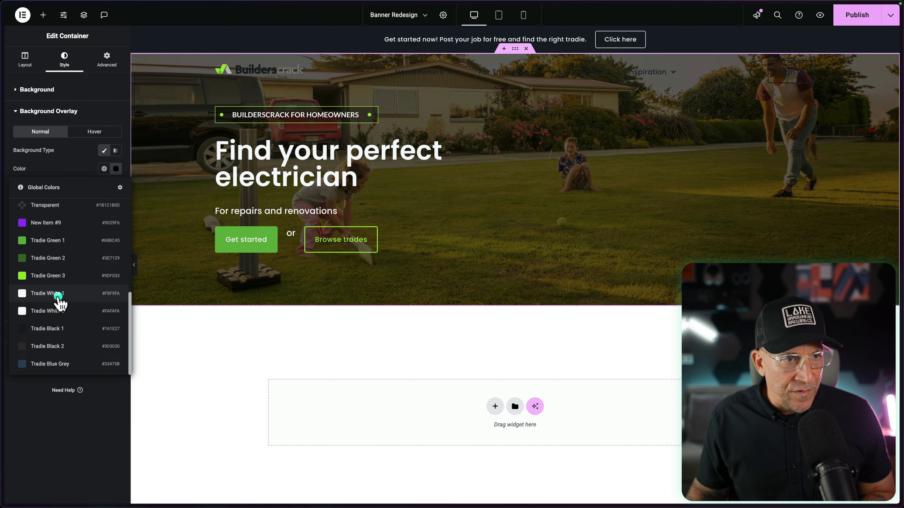
{"action": "left_click", "coordinate": [58, 294]}
Switch the banner overlay to a gradient with Tradie White 1 as the second color and an opacity of 1.
{"action": "left_click", "coordinate": [116, 150]}
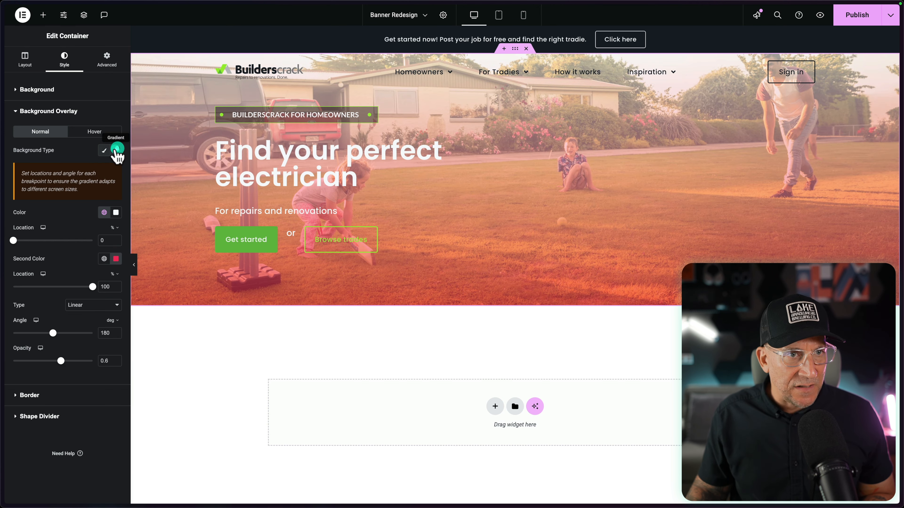
{"action": "left_click", "coordinate": [101, 259]}
{"action": "scroll", "coordinate": [64, 356], "scroll_direction": "down", "scroll_amount": 5}
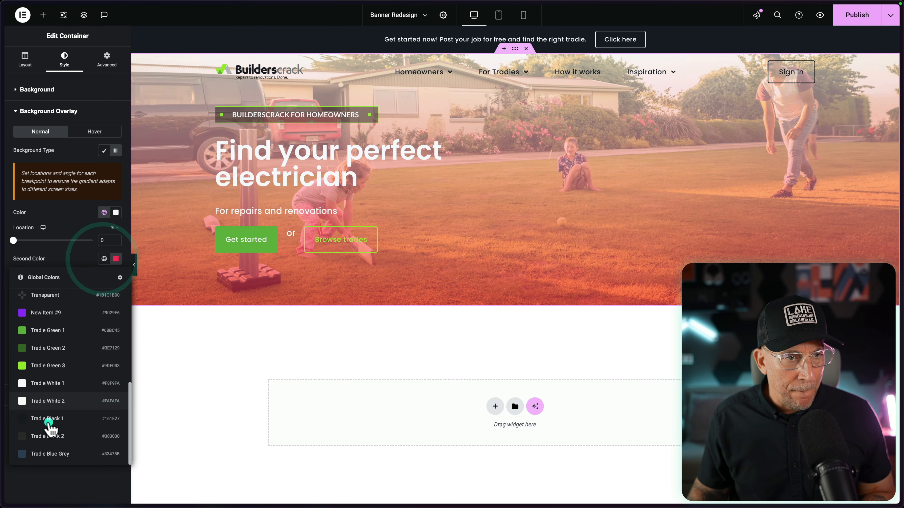
{"action": "left_click", "coordinate": [58, 383]}
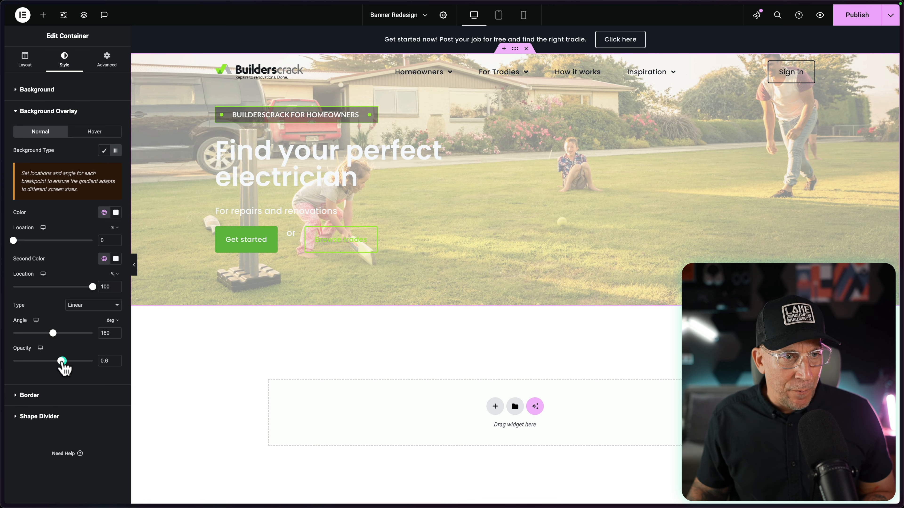
{"action": "left_click_drag", "start_coordinate": [61, 361], "coordinate": [121, 361]}
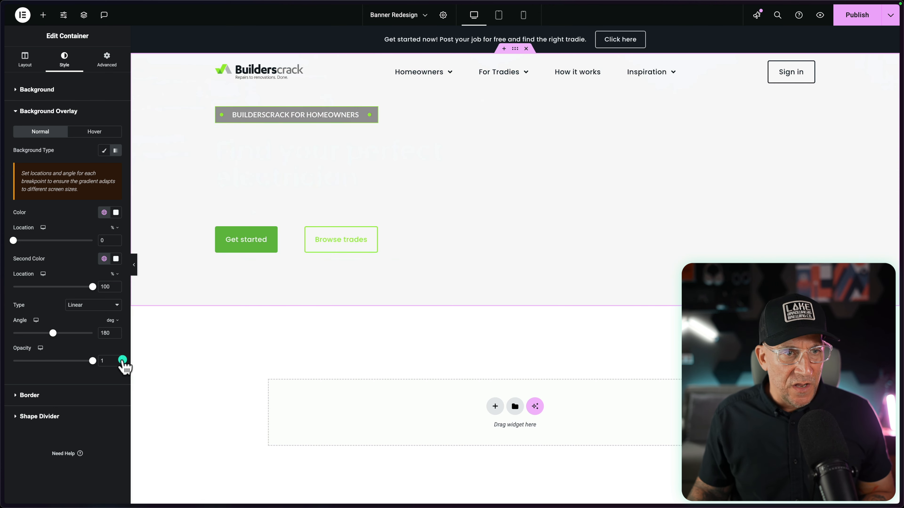
Make the overlay gradient's second color semi-transparent, using rgba(248, 249, 250, 0.5).
{"action": "left_click", "coordinate": [116, 259]}
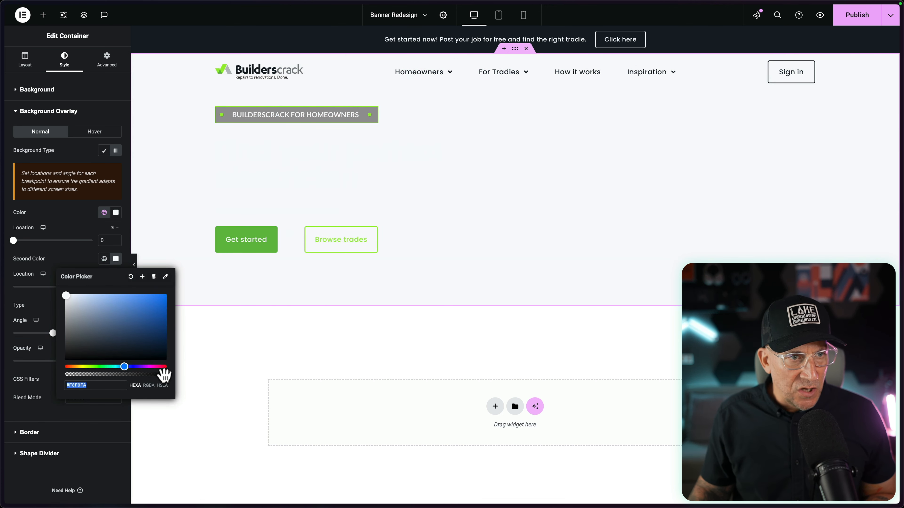
{"action": "left_click_drag", "start_coordinate": [163, 375], "coordinate": [154, 376]}
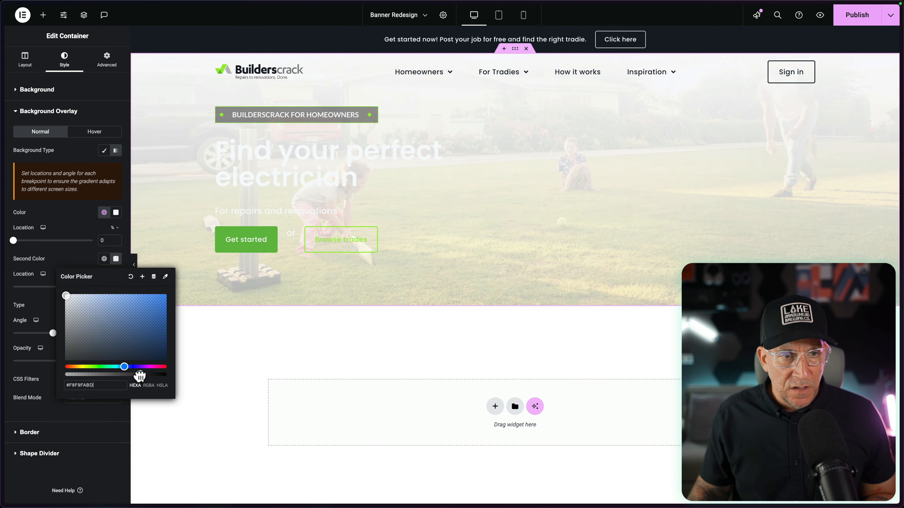
{"action": "left_click", "coordinate": [148, 385]}
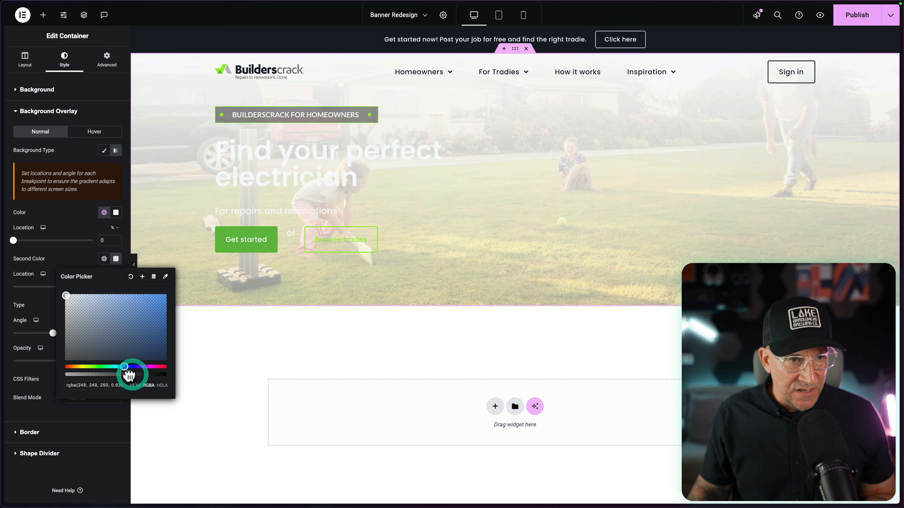
{"action": "left_click_drag", "start_coordinate": [129, 376], "coordinate": [125, 377]}
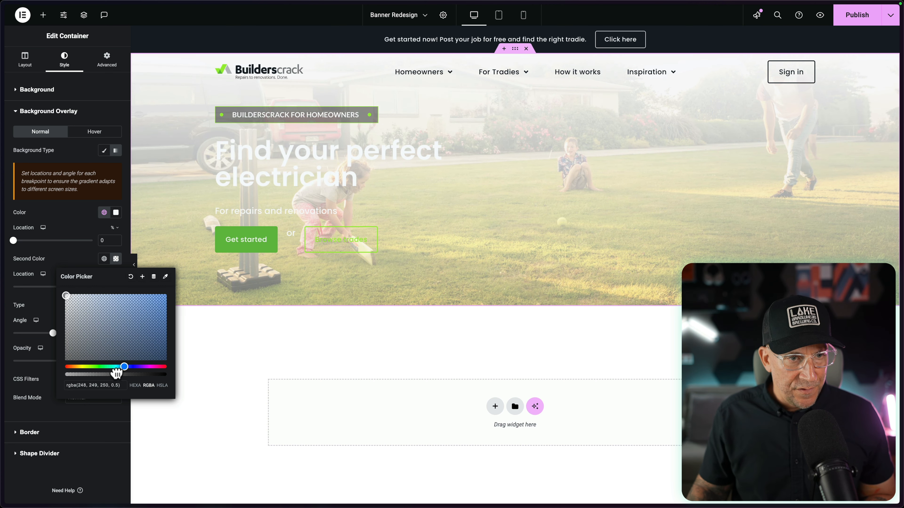
Set the overlay gradient's first color location to 26% and its angle to 170 degrees.
{"action": "mouse_move", "coordinate": [13, 241]}
{"action": "left_mouse_down"}
{"action": "mouse_move", "coordinate": [73, 241]}
{"action": "mouse_move", "coordinate": [8, 241]}
{"action": "mouse_move", "coordinate": [22, 241]}
{"action": "left_mouse_up"}
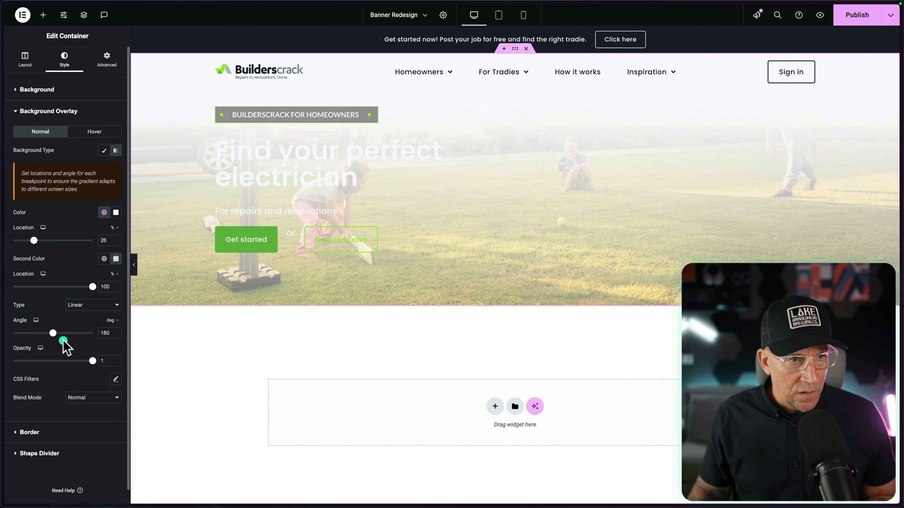
{"action": "mouse_move", "coordinate": [53, 333]}
{"action": "left_mouse_down"}
{"action": "mouse_move", "coordinate": [63, 333]}
{"action": "mouse_move", "coordinate": [52, 332]}
{"action": "left_mouse_up"}
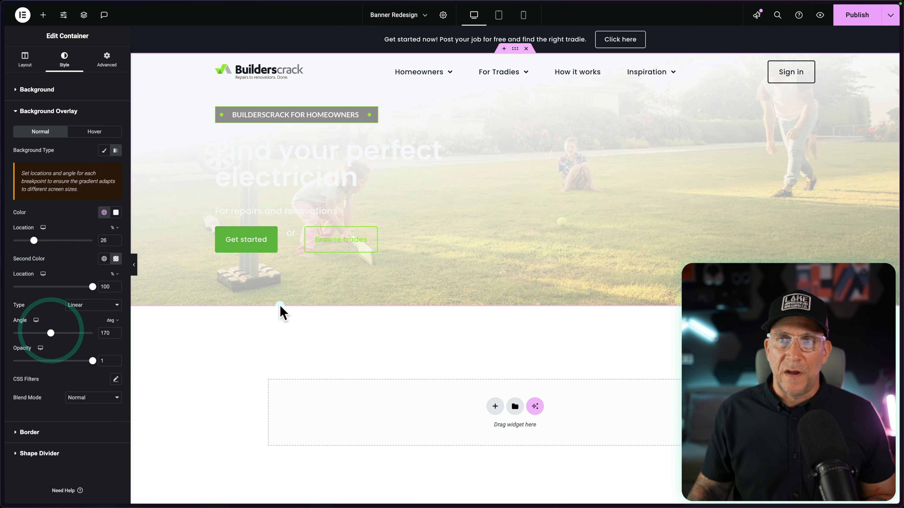
Set the banner container's padding to 200 px top and bottom and 80 px right and left.
{"action": "left_click", "coordinate": [107, 59]}
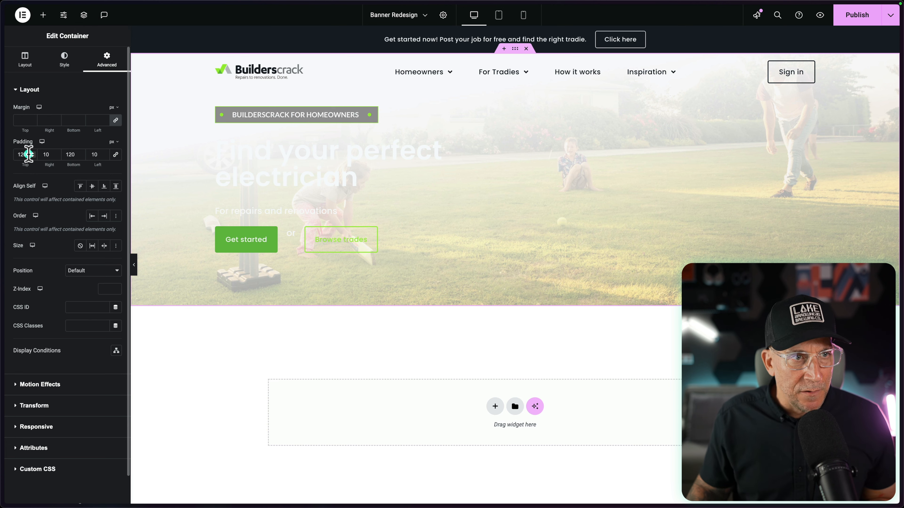
{"action": "type", "text": "200"}
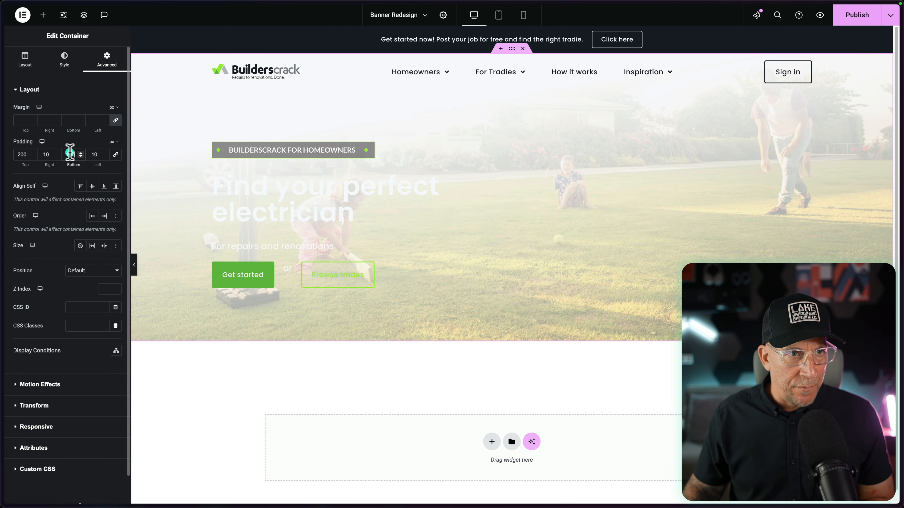
{"action": "left_click", "coordinate": [570, 328]}
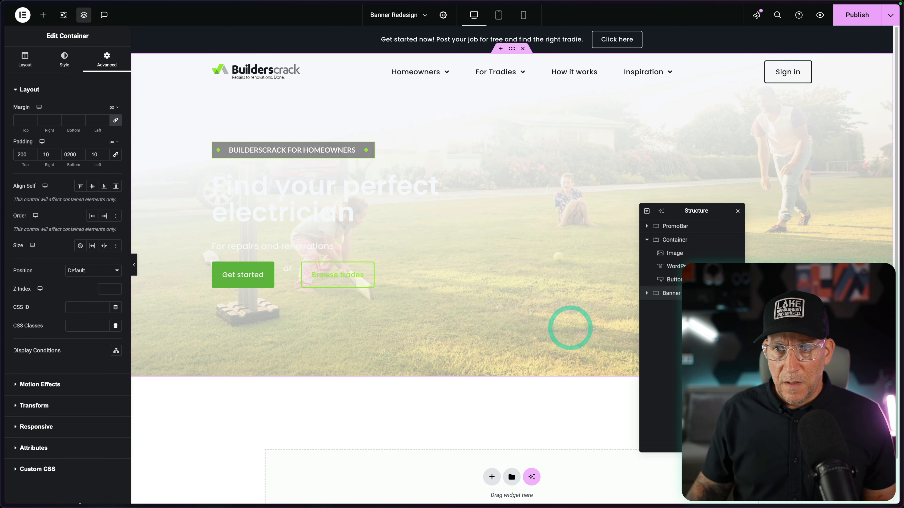
{"action": "left_click", "coordinate": [674, 295]}
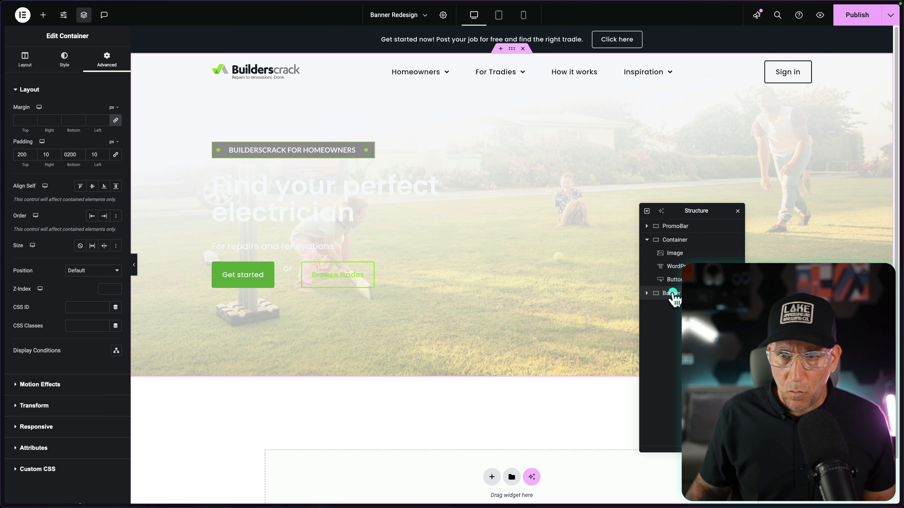
{"action": "double_click", "coordinate": [37, 153]}
{"action": "type", "text": "80"}
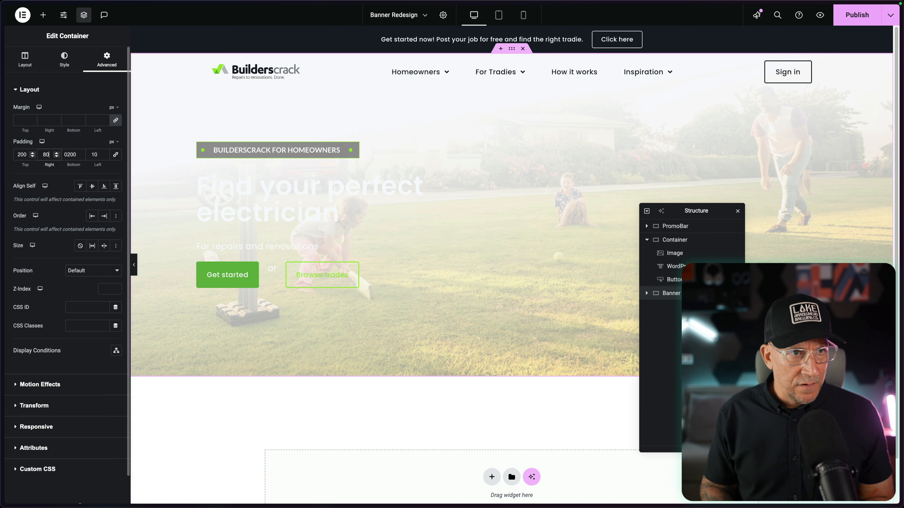
{"action": "type", "text": "80"}
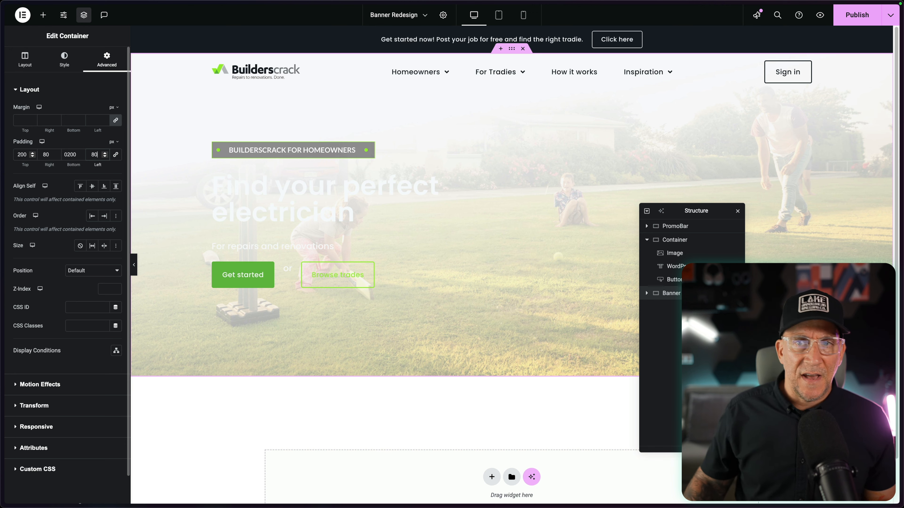
Copy the tagline heading's title text "Builderscrack for homeowners".
{"action": "left_click", "coordinate": [366, 149]}
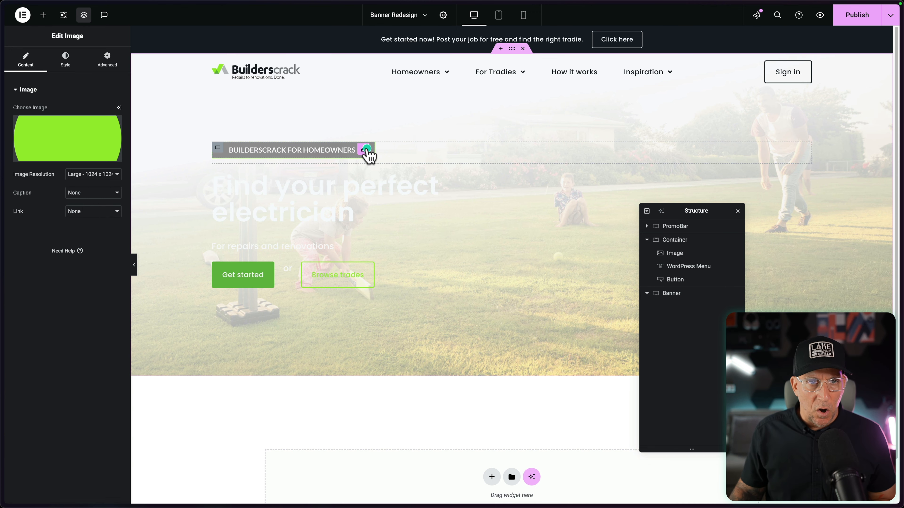
{"action": "double_click", "coordinate": [280, 148]}
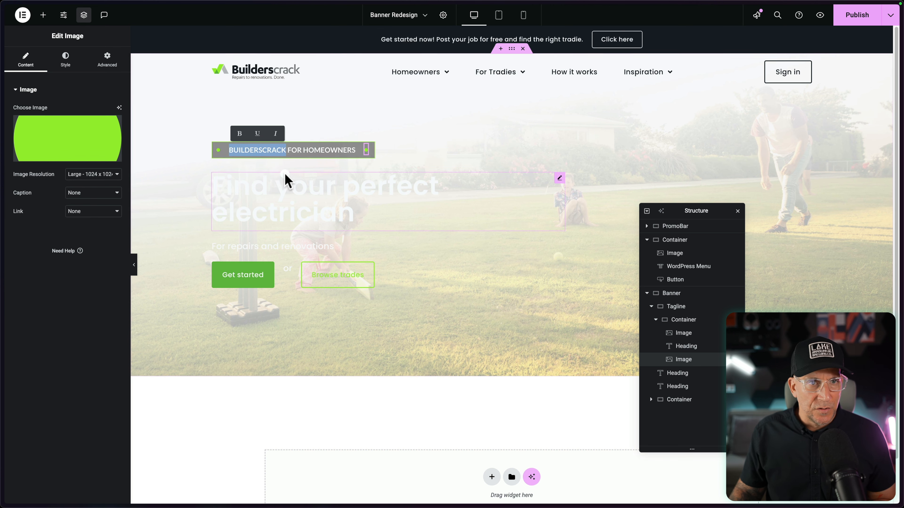
{"action": "left_click", "coordinate": [291, 146]}
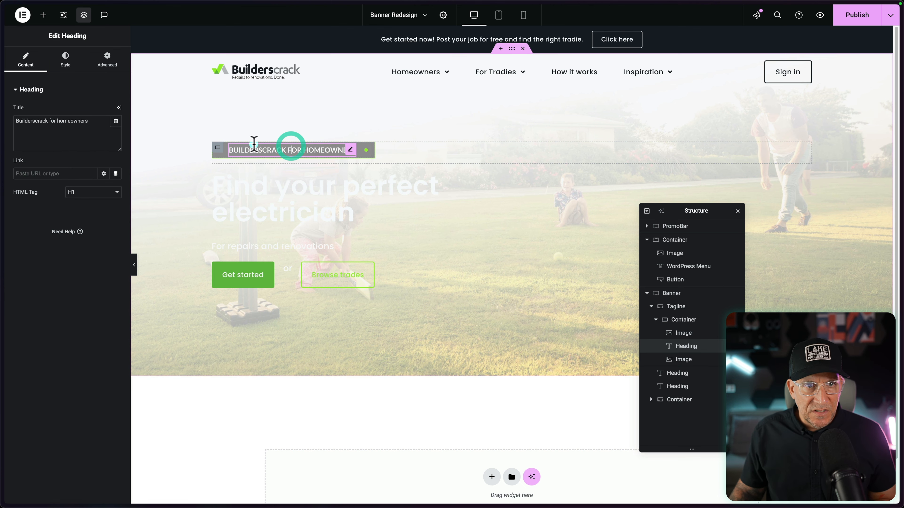
{"action": "left_click", "coordinate": [115, 128]}
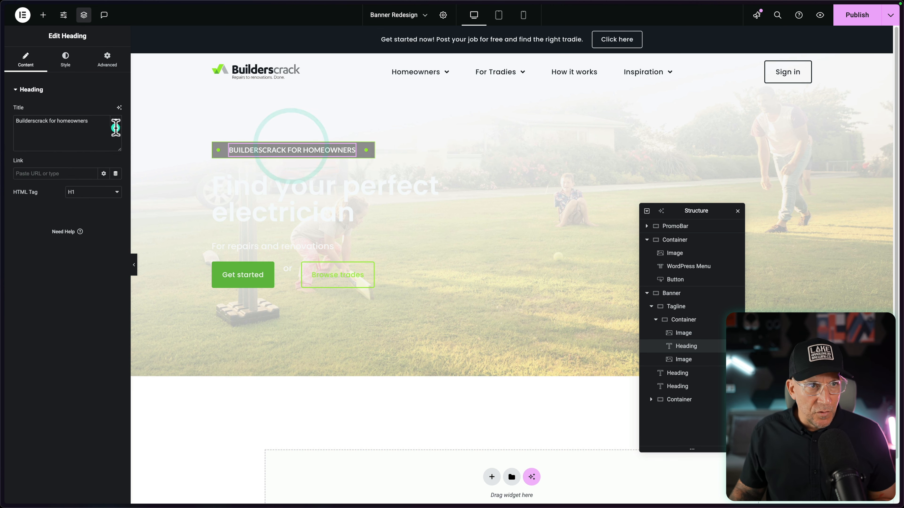
{"action": "right_click", "coordinate": [18, 120]}
{"action": "left_click", "coordinate": [48, 192]}
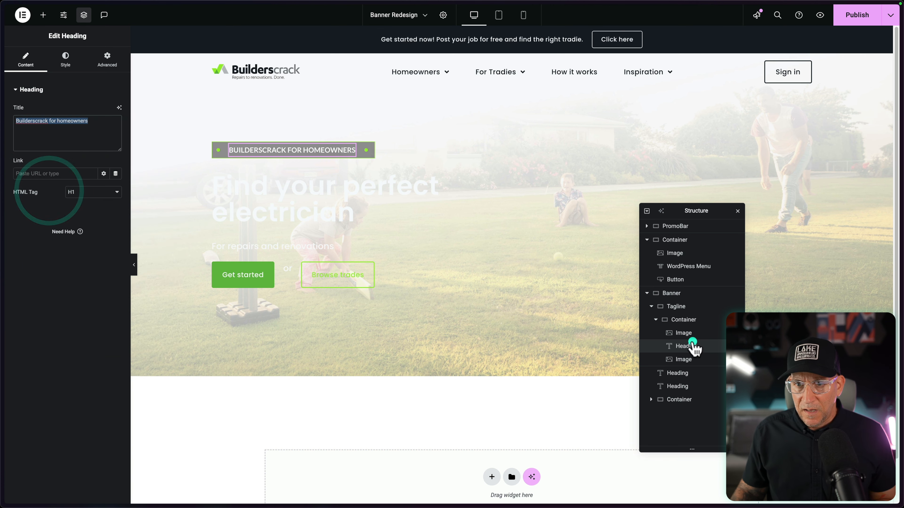
Delete the Tagline container from the Banner container.
{"action": "left_click", "coordinate": [668, 307]}
{"action": "left_click", "coordinate": [668, 307]}
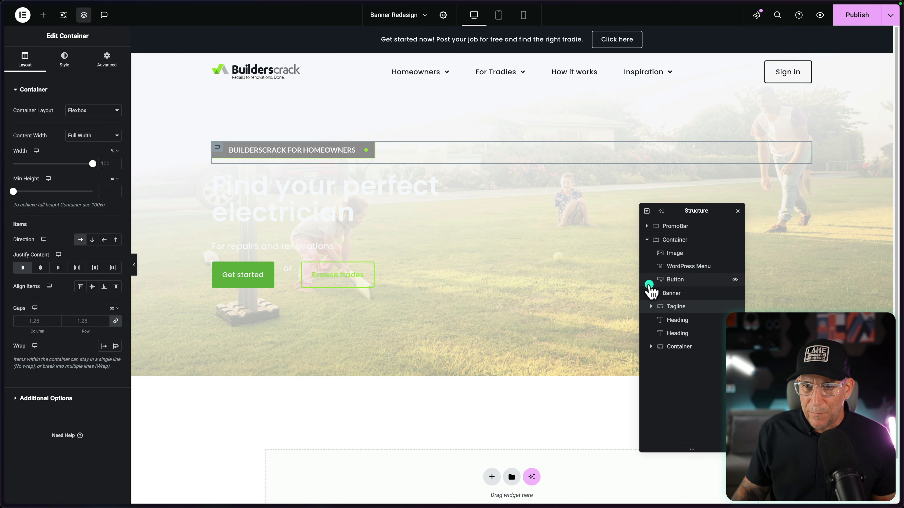
{"action": "right_click", "coordinate": [679, 307]}
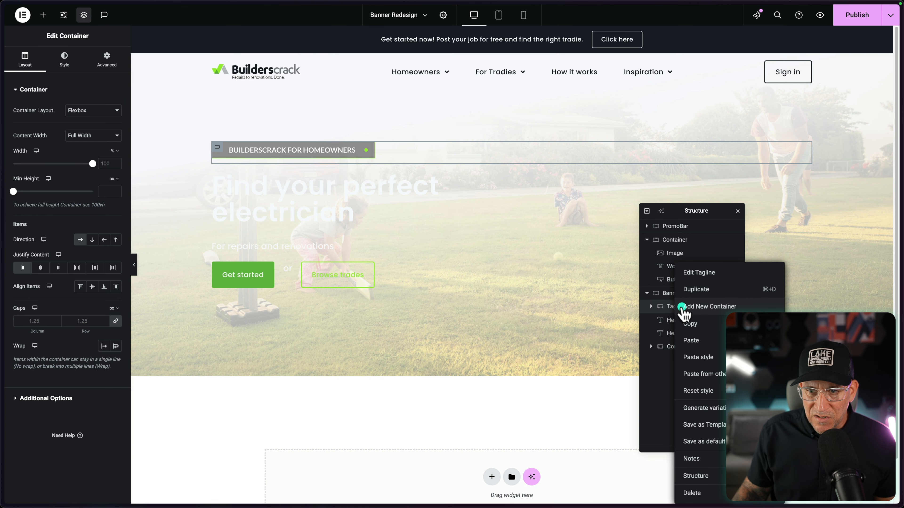
{"action": "left_click", "coordinate": [692, 493]}
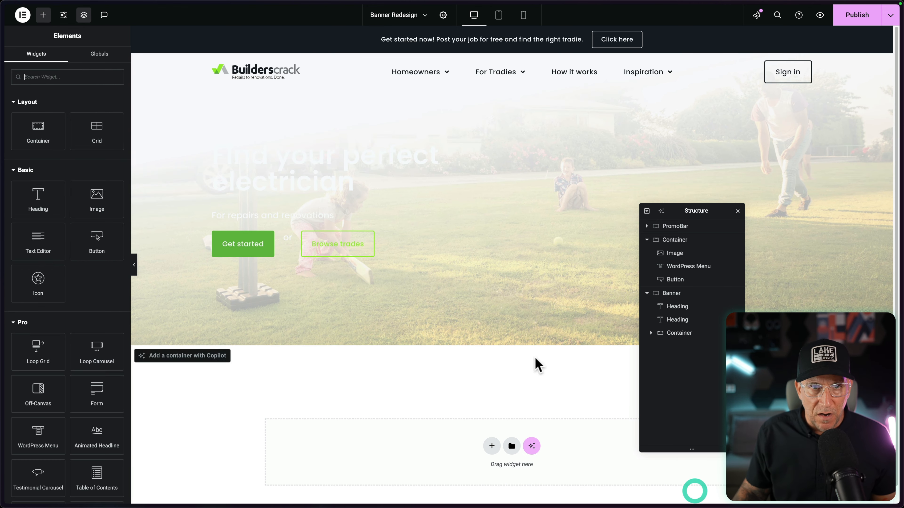
Duplicate the "Find your perfect electrician" heading in the banner.
{"action": "left_click", "coordinate": [437, 159]}
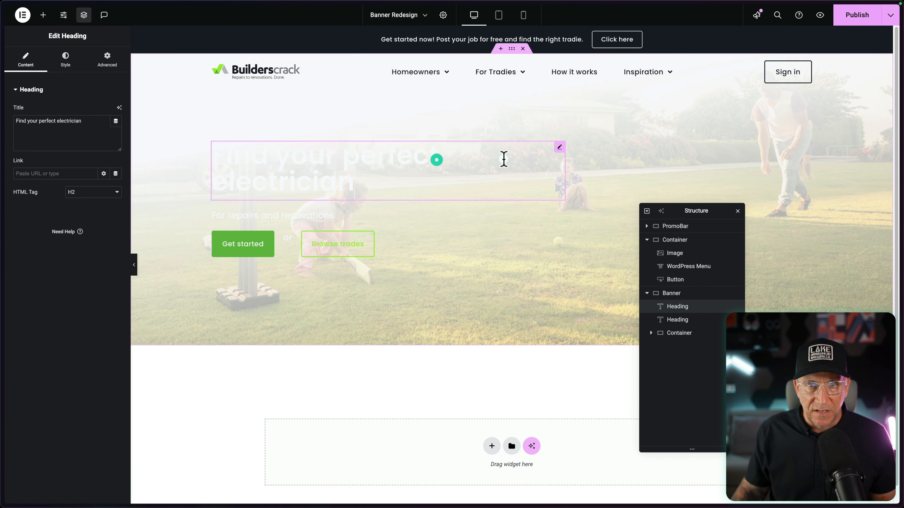
{"action": "right_click", "coordinate": [558, 147]}
{"action": "left_click", "coordinate": [580, 172]}
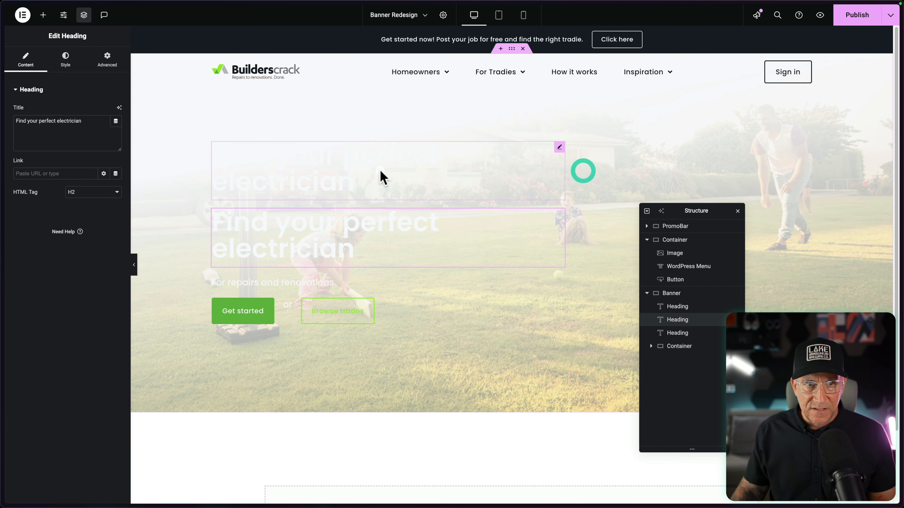
Replace the upper duplicate heading's title with "Builderscrack for Homeowners".
{"action": "left_click", "coordinate": [369, 170]}
{"action": "left_click_drag", "start_coordinate": [107, 123], "coordinate": [1, 116]}
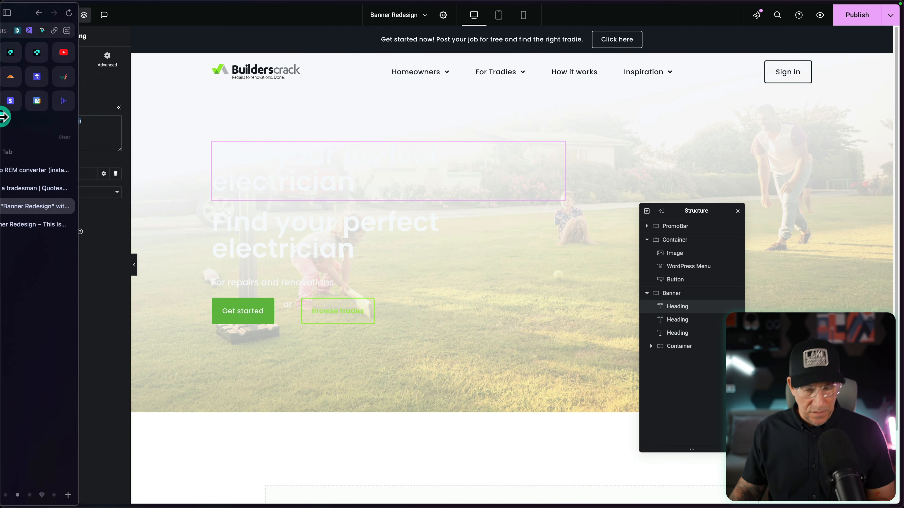
{"action": "type", "text": "Builderscrack for homeowners"}
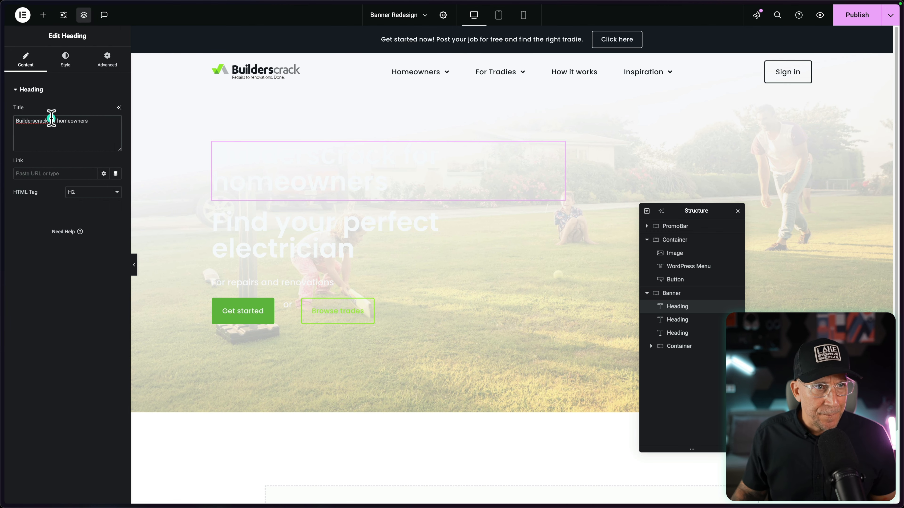
{"action": "key", "text": "BackSpace"}
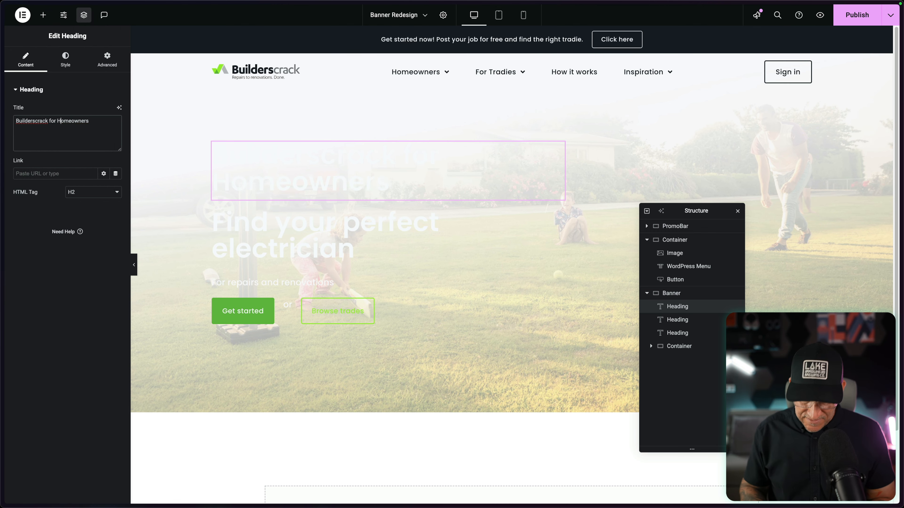
Set the "Builderscrack for Homeowners" heading's HTML tag to H1 and its text color to the global Tradie Blue Grey.
{"action": "left_click", "coordinate": [92, 200]}
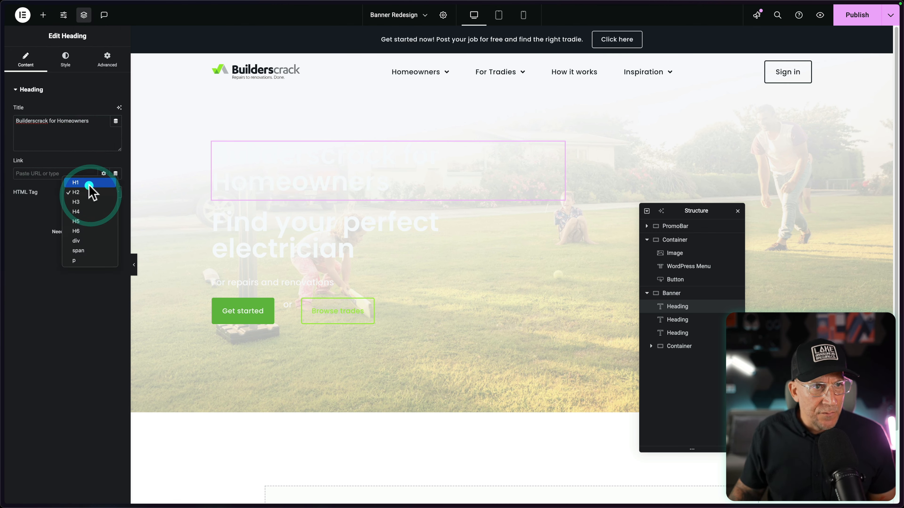
{"action": "left_click", "coordinate": [87, 186]}
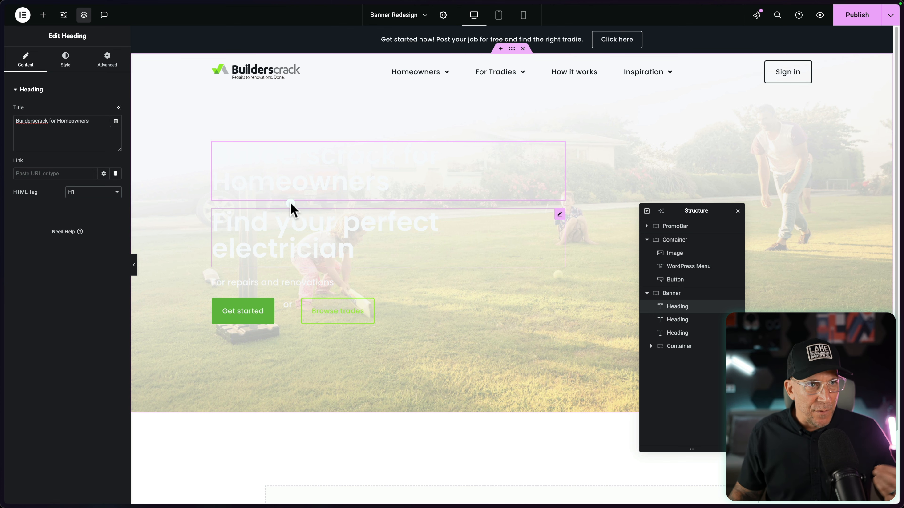
{"action": "left_click", "coordinate": [64, 73]}
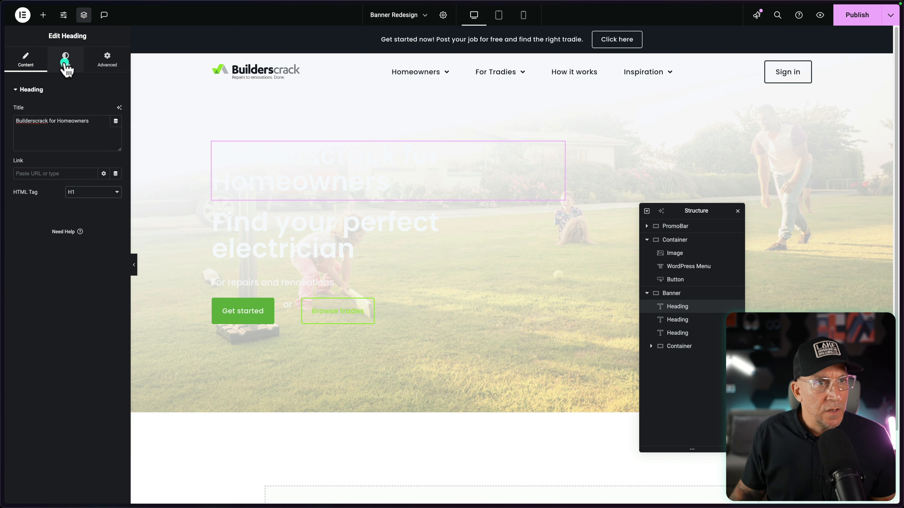
{"action": "left_click", "coordinate": [65, 61]}
{"action": "left_click", "coordinate": [77, 112]}
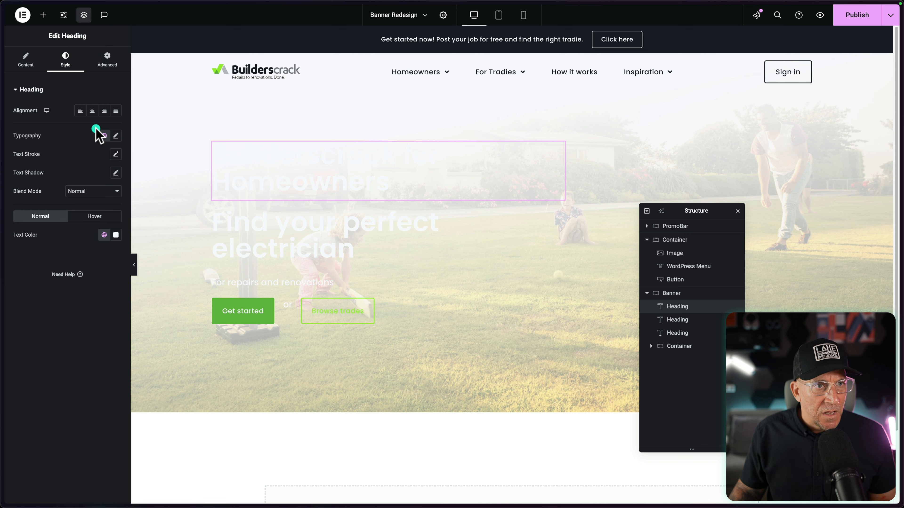
{"action": "left_click", "coordinate": [104, 233]}
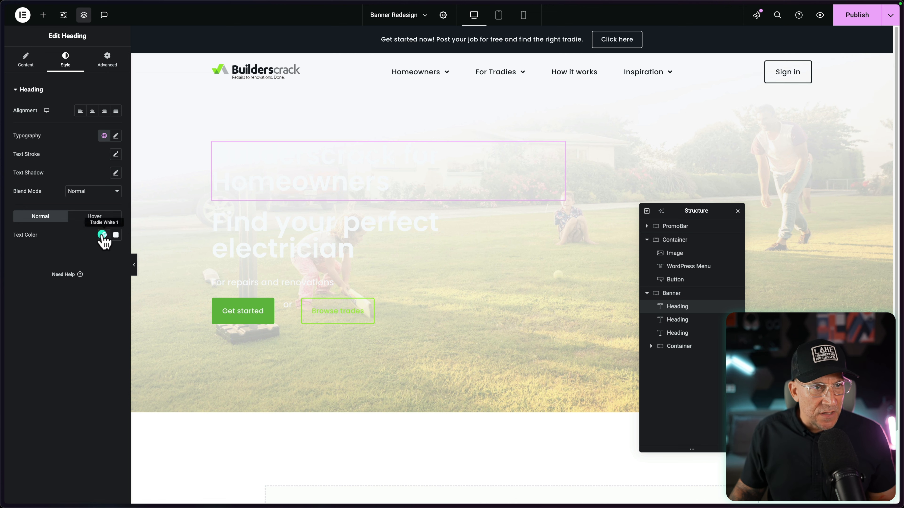
{"action": "scroll", "coordinate": [88, 319], "scroll_direction": "down", "scroll_amount": 5}
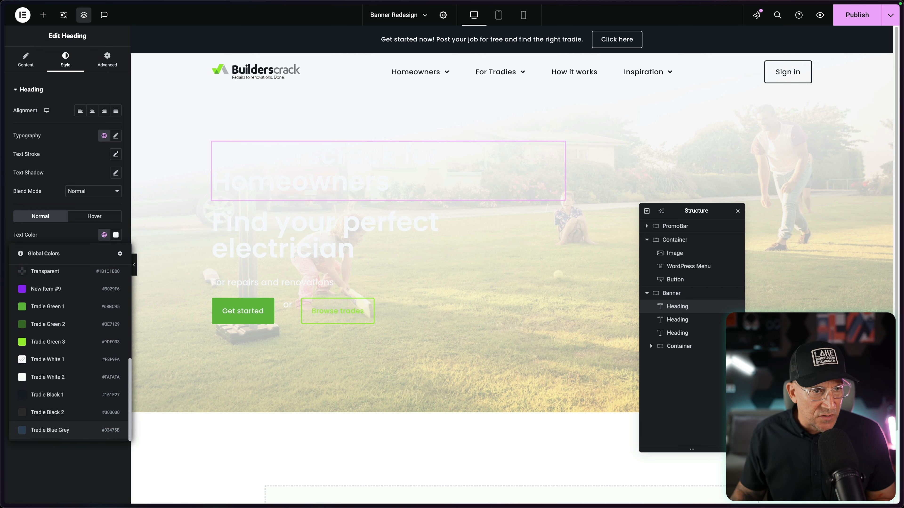
{"action": "left_click", "coordinate": [60, 430]}
Apply the Tradie Header S global font to the "Builderscrack for Homeowners" heading.
{"action": "left_click", "coordinate": [106, 135]}
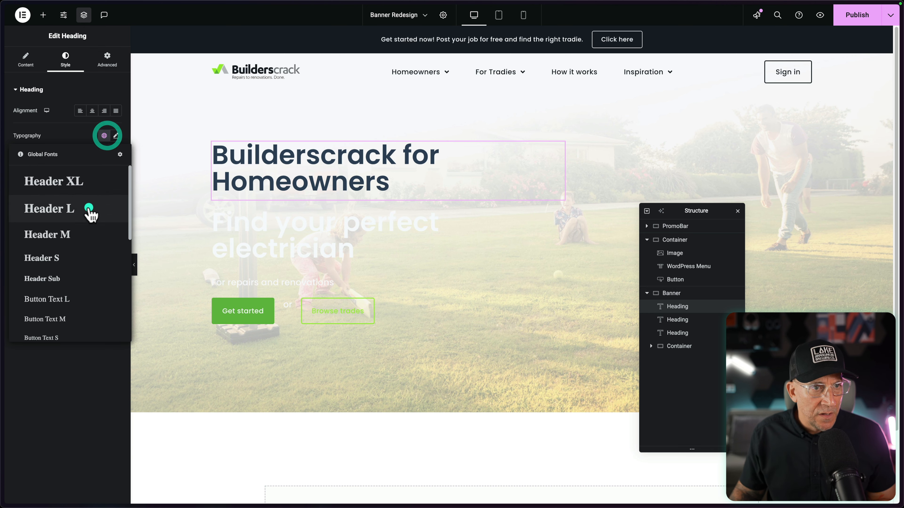
{"action": "scroll", "coordinate": [90, 210], "scroll_direction": "down", "scroll_amount": 5}
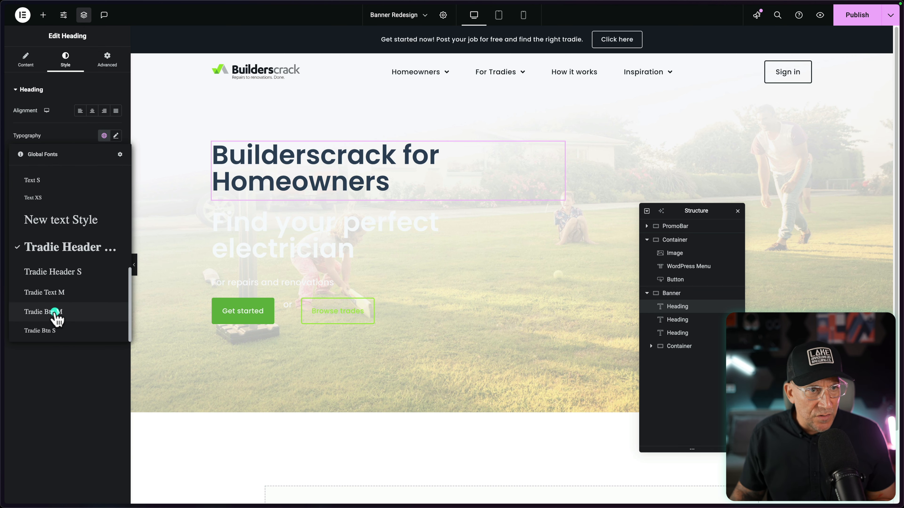
{"action": "left_click", "coordinate": [74, 274]}
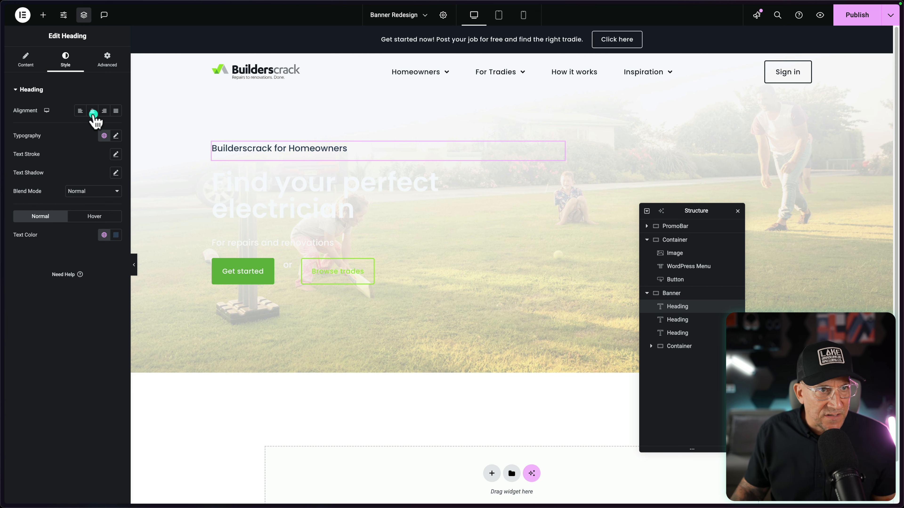
Adjust the "Builderscrack for Homeowners" heading's layout to 0 bottom padding, Default width and Start self-alignment.
{"action": "left_click", "coordinate": [106, 57]}
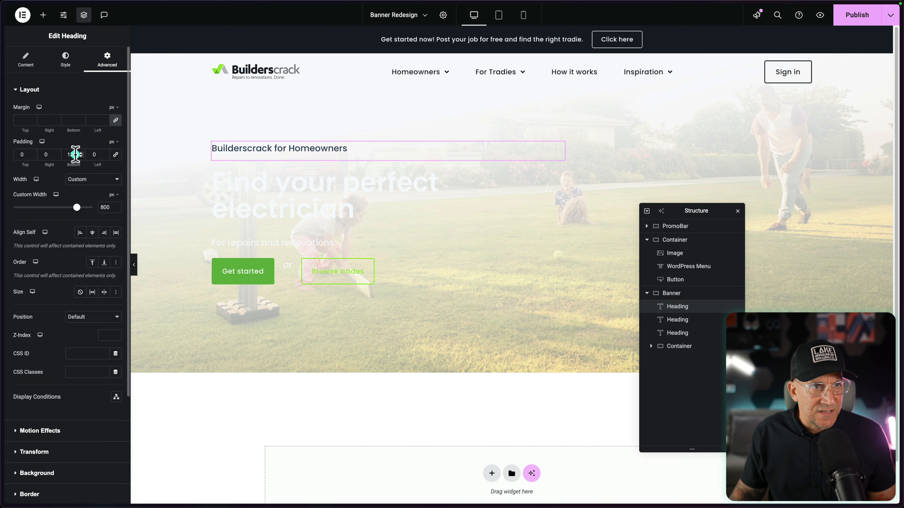
{"action": "type", "text": "0"}
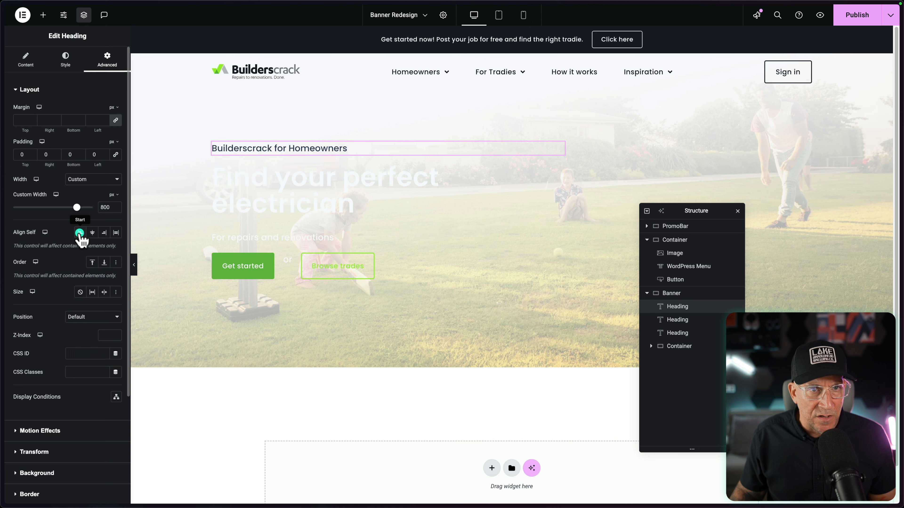
{"action": "left_click", "coordinate": [79, 233]}
{"action": "left_click", "coordinate": [81, 233]}
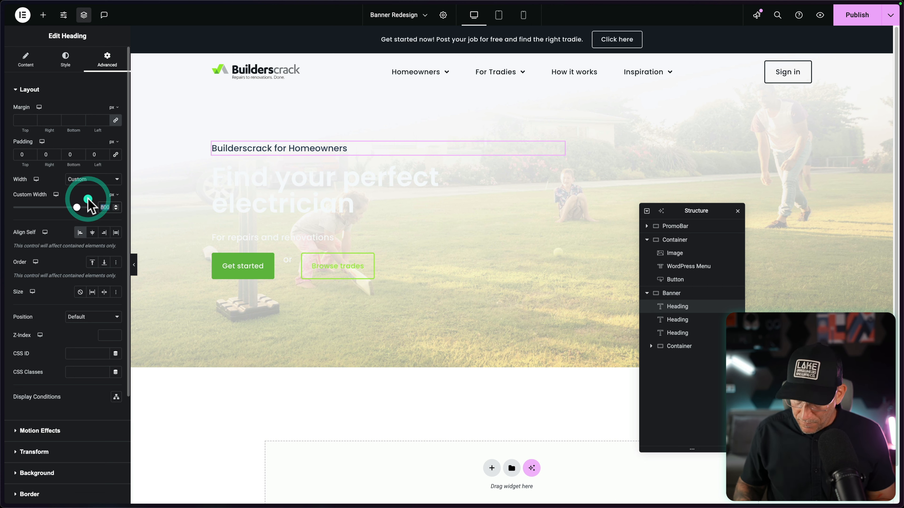
{"action": "left_click", "coordinate": [85, 179]}
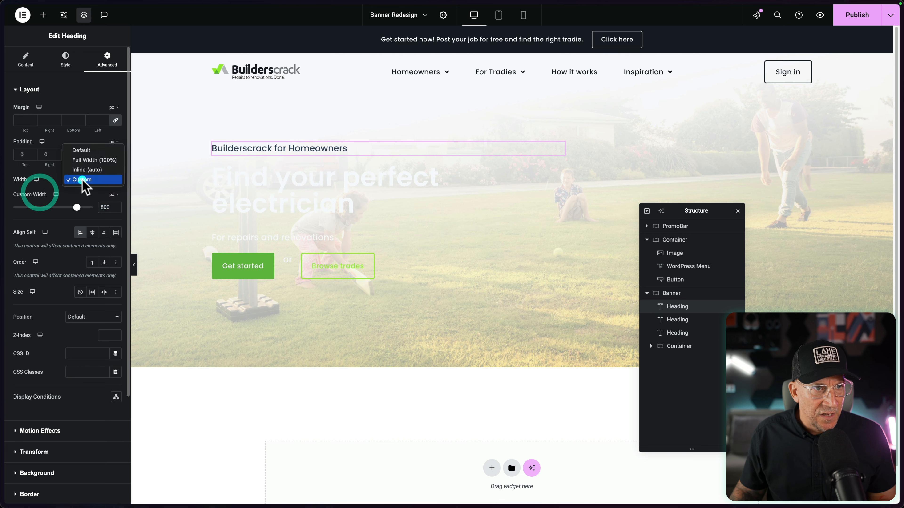
{"action": "left_click", "coordinate": [82, 151]}
{"action": "left_click", "coordinate": [90, 235]}
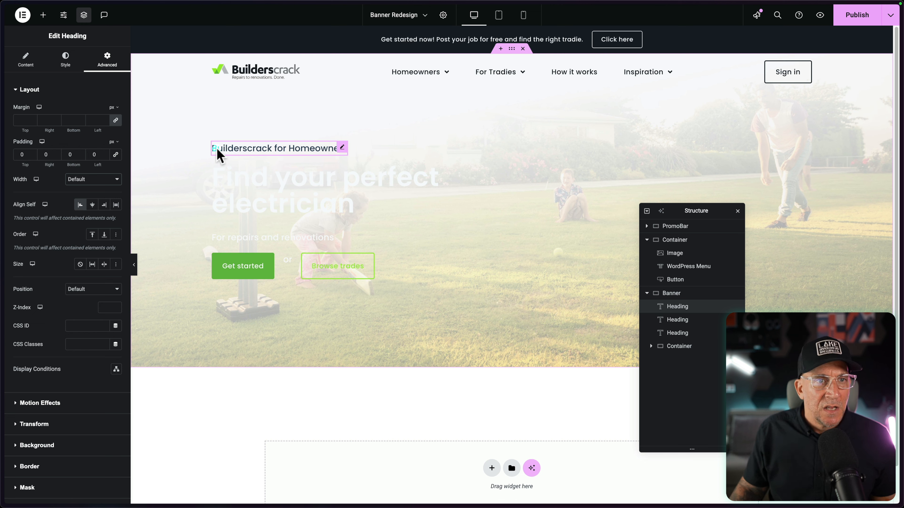
Set the left and right padding of the "Builderscrack for Homeowners" heading to 12 px.
{"action": "left_click", "coordinate": [50, 193]}
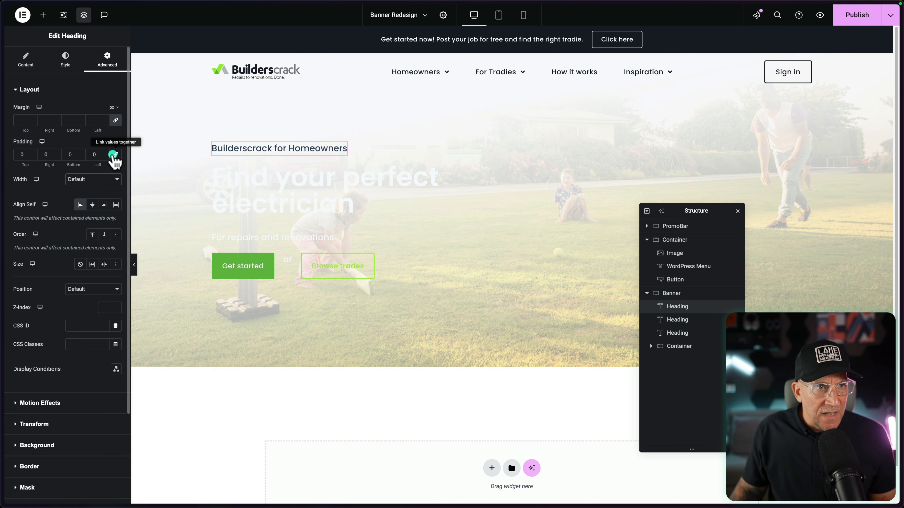
{"action": "left_click", "coordinate": [106, 155]}
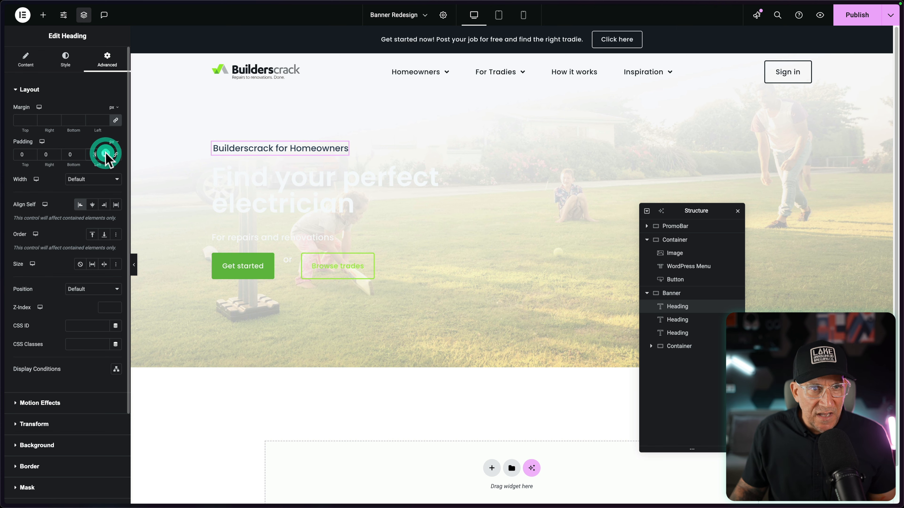
{"action": "left_click", "coordinate": [106, 154]}
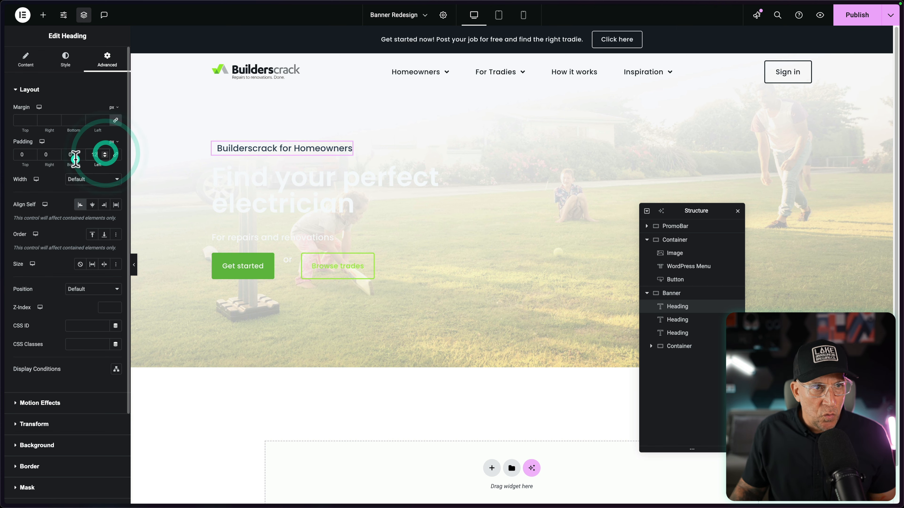
{"action": "left_click", "coordinate": [56, 154]}
Switch to the Figma banner design and set the Subheader frame's vertical padding to 8 and horizontal padding to 12.
{"action": "key", "text": "ctrl+Right"}
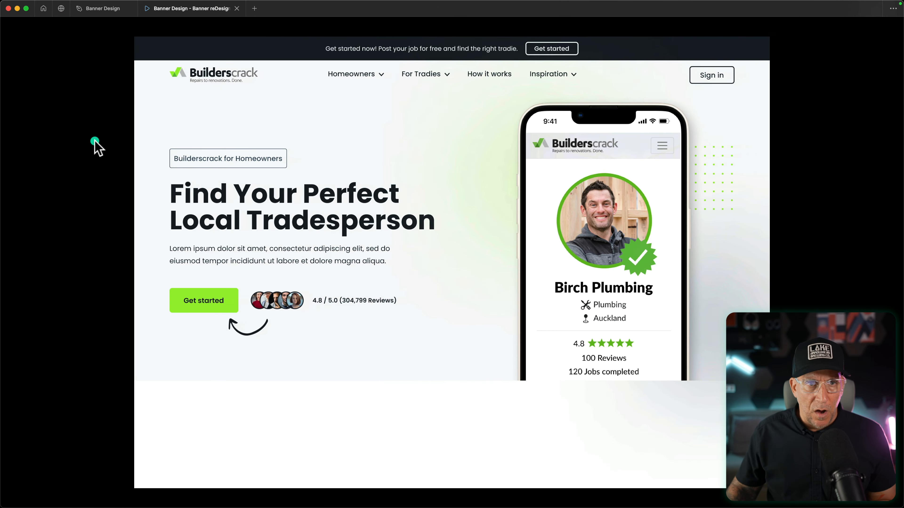
{"action": "left_click", "coordinate": [204, 155]}
{"action": "left_click", "coordinate": [97, 10]}
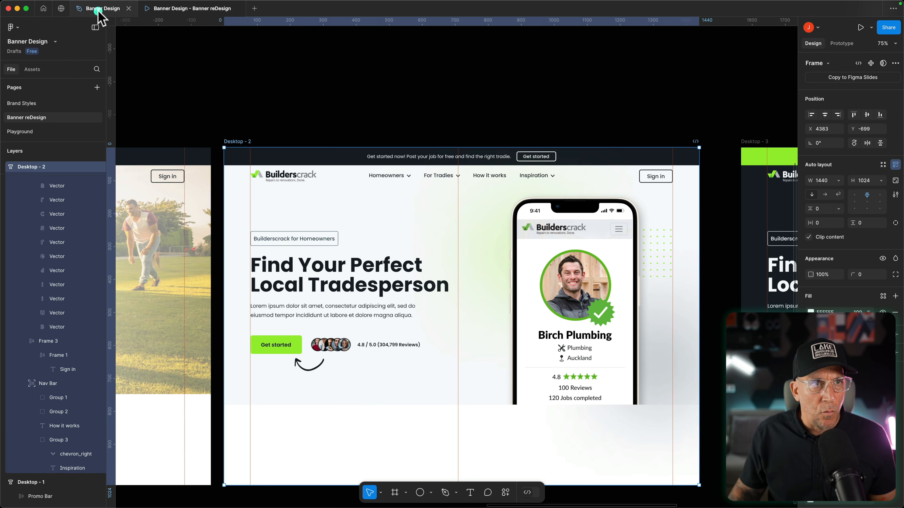
{"action": "scroll", "coordinate": [302, 242], "scroll_direction": "up", "scroll_amount": 5}
{"action": "left_click", "coordinate": [300, 236]}
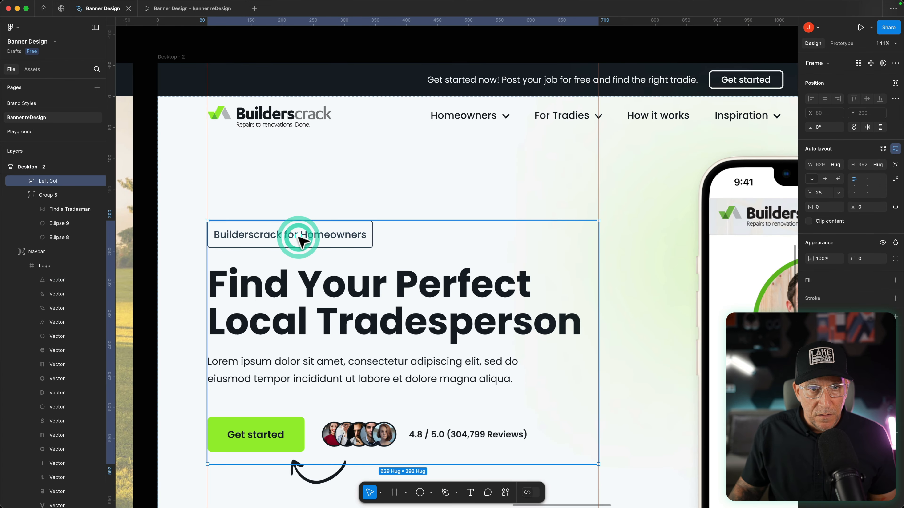
{"action": "left_click", "coordinate": [299, 232]}
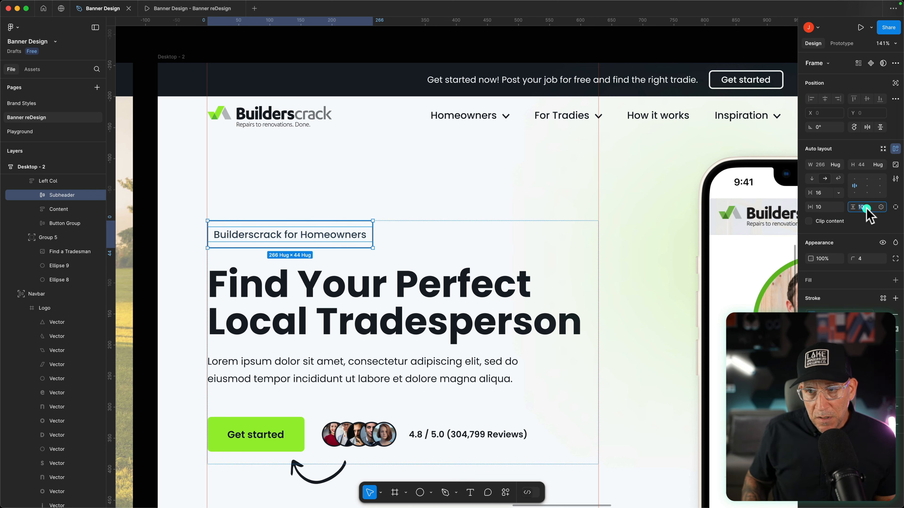
{"action": "left_click_drag", "start_coordinate": [854, 203], "coordinate": [851, 204]}
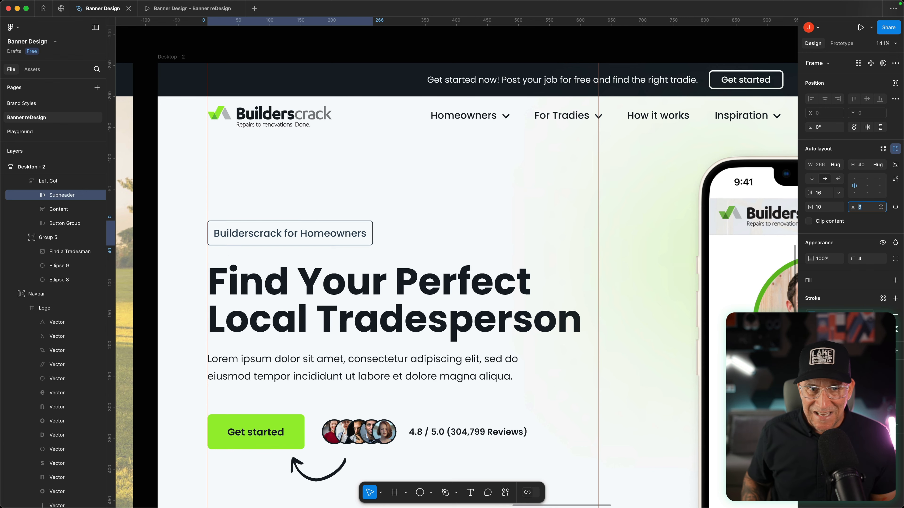
{"action": "left_click", "coordinate": [822, 207]}
{"action": "key", "text": "Up"}
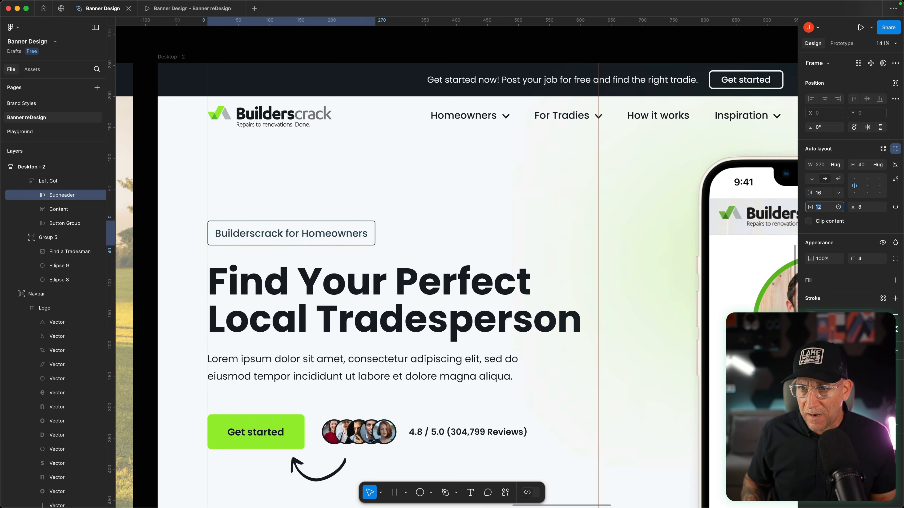
Return to the Elementor editor and set the "Builderscrack for Homeowners" heading's bottom and top padding to 8 px.
{"action": "key", "text": "ctrl+Left"}
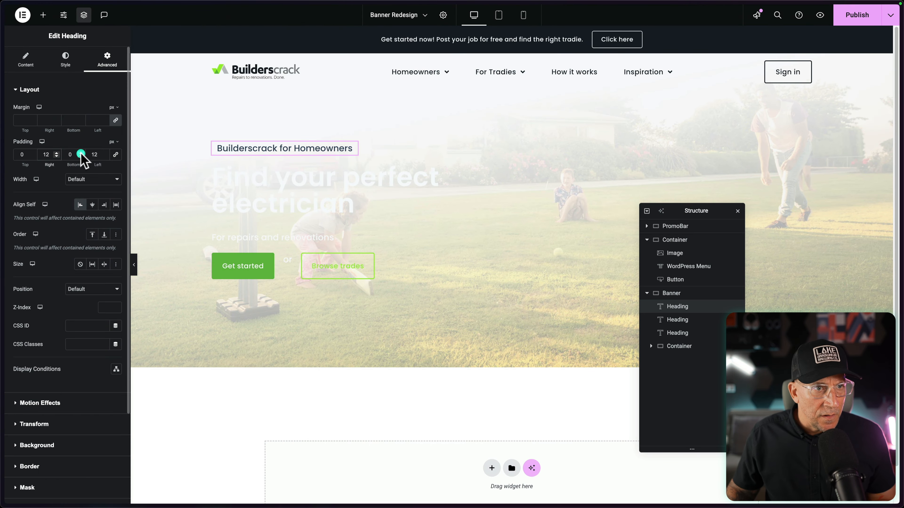
{"action": "left_click", "coordinate": [81, 154]}
{"action": "left_click", "coordinate": [81, 153]}
{"action": "left_click", "coordinate": [80, 153]}
{"action": "left_click", "coordinate": [80, 153]}
{"action": "left_click", "coordinate": [81, 154]}
{"action": "left_click", "coordinate": [81, 154]}
{"action": "left_click", "coordinate": [80, 153]}
{"action": "left_click", "coordinate": [80, 153]}
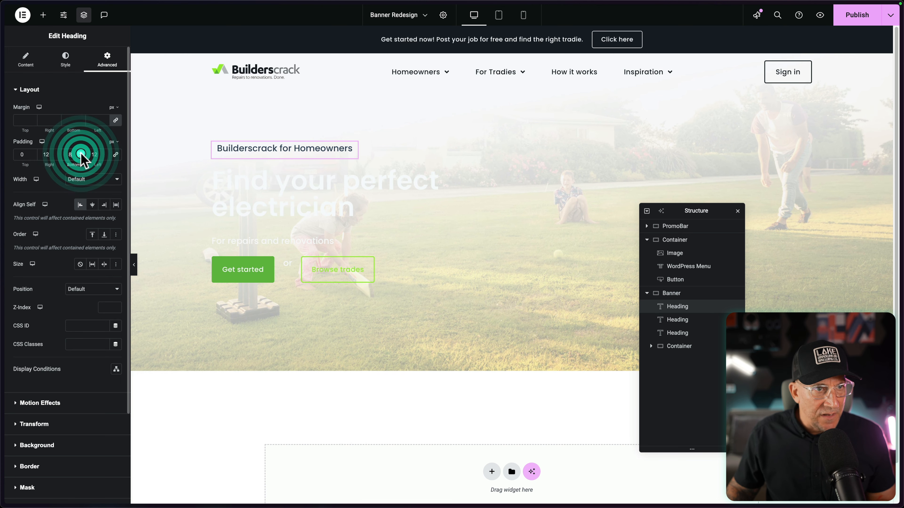
{"action": "left_click", "coordinate": [32, 152]}
{"action": "left_click", "coordinate": [32, 153]}
{"action": "left_click", "coordinate": [32, 153]}
{"action": "left_click", "coordinate": [32, 152]}
{"action": "left_click", "coordinate": [32, 153]}
{"action": "left_click", "coordinate": [31, 152]}
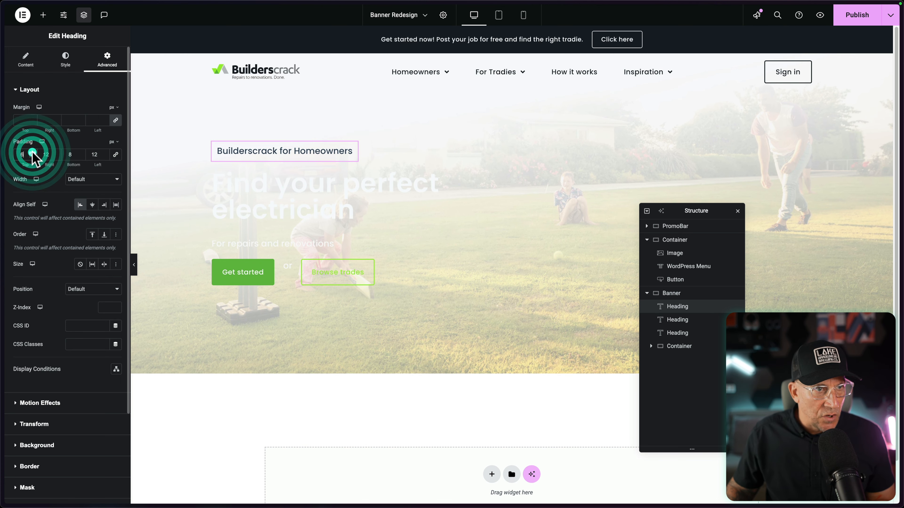
{"action": "left_click", "coordinate": [32, 152]}
Give the "Builderscrack for Homeowners" heading a solid 1 px border in Tradie Blue Grey with a 4 px border radius.
{"action": "left_click", "coordinate": [65, 60]}
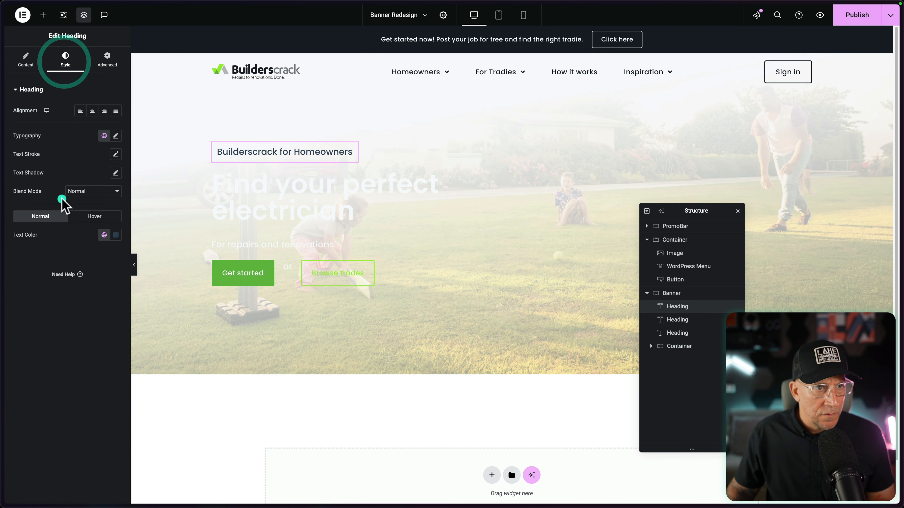
{"action": "left_click", "coordinate": [81, 111]}
{"action": "left_click", "coordinate": [104, 48]}
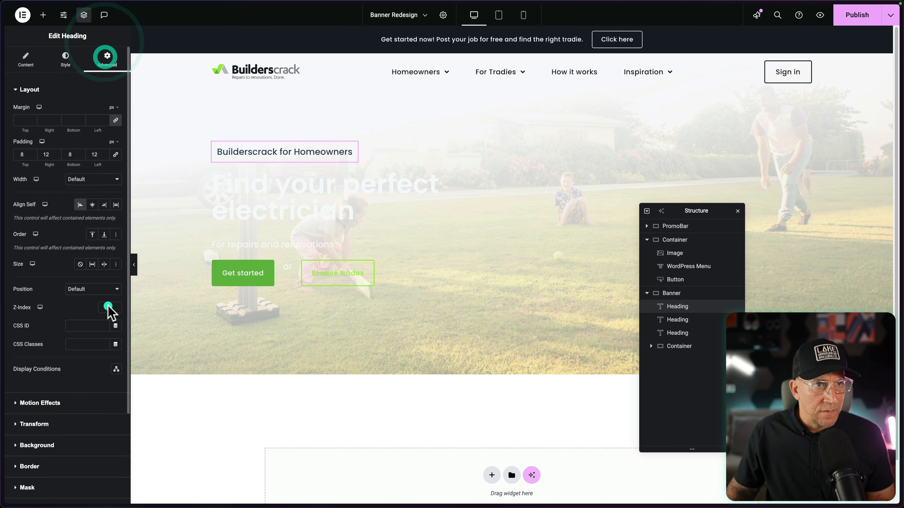
{"action": "scroll", "coordinate": [89, 356], "scroll_direction": "down", "scroll_amount": 5}
{"action": "left_click", "coordinate": [40, 377]}
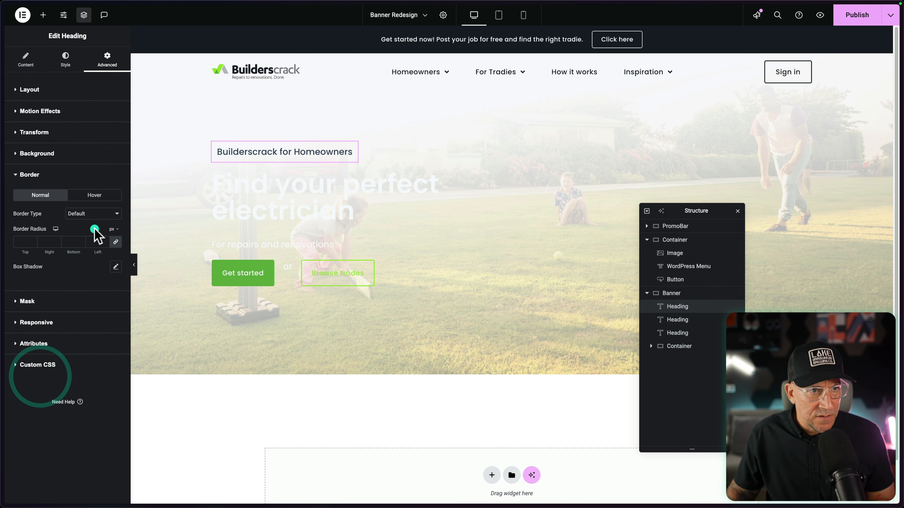
{"action": "left_click", "coordinate": [94, 215]}
{"action": "left_click", "coordinate": [88, 234]}
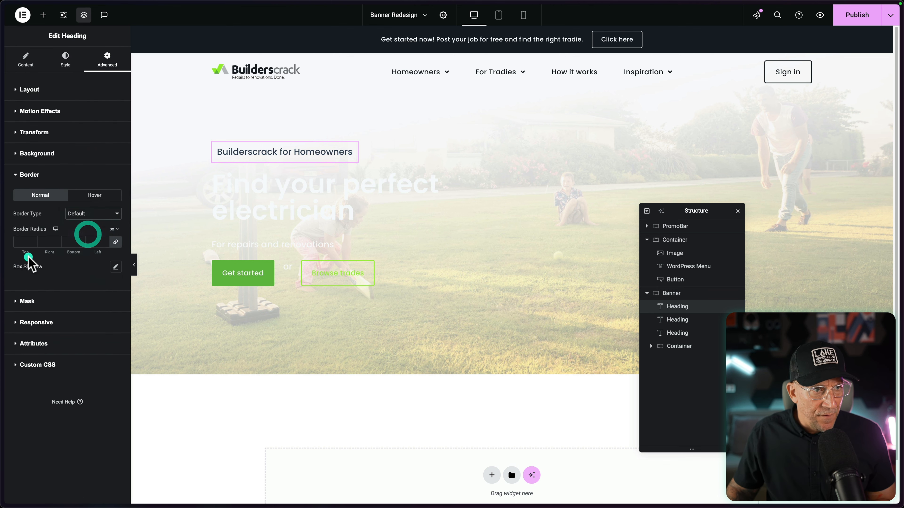
{"action": "left_click", "coordinate": [98, 242]}
{"action": "type", "text": "1"}
{"action": "left_click", "coordinate": [104, 266]}
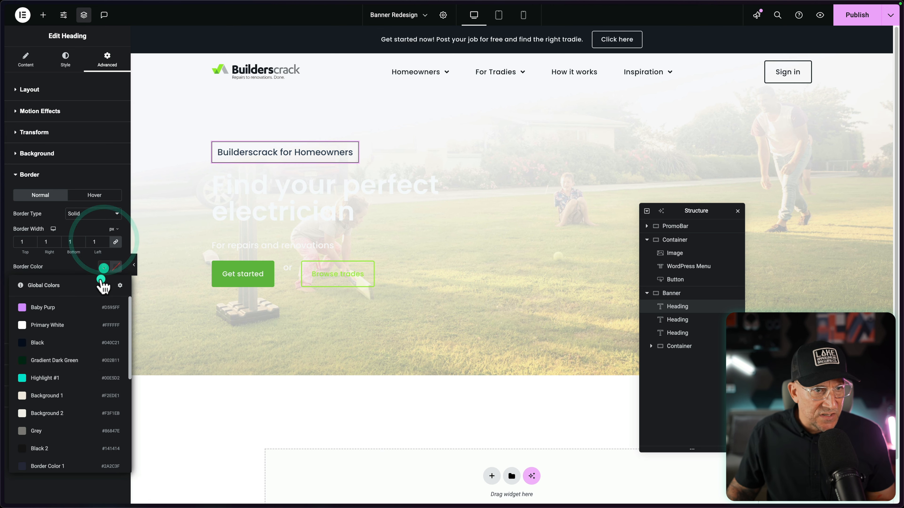
{"action": "scroll", "coordinate": [67, 356], "scroll_direction": "down", "scroll_amount": 5}
{"action": "left_click", "coordinate": [41, 461]}
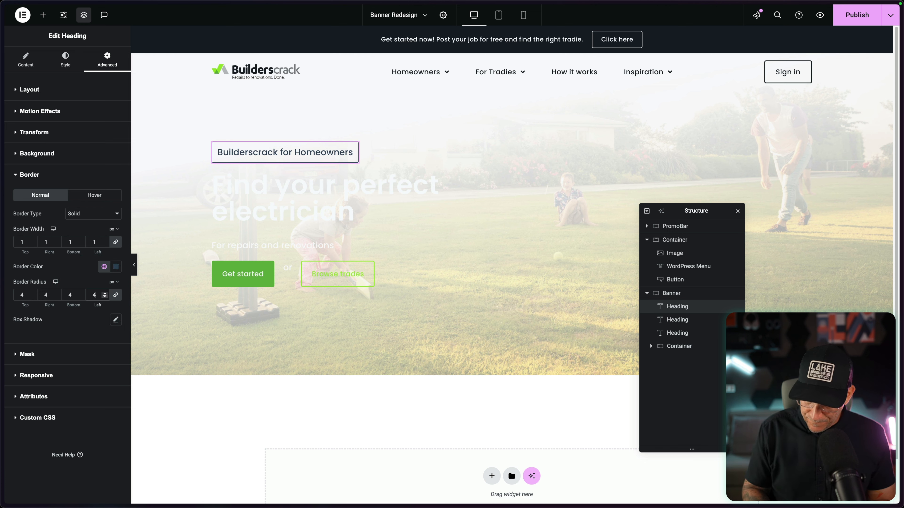
Select the large bold Tradie Header global font for the "Find your perfect electrician" heading.
{"action": "left_click", "coordinate": [255, 205]}
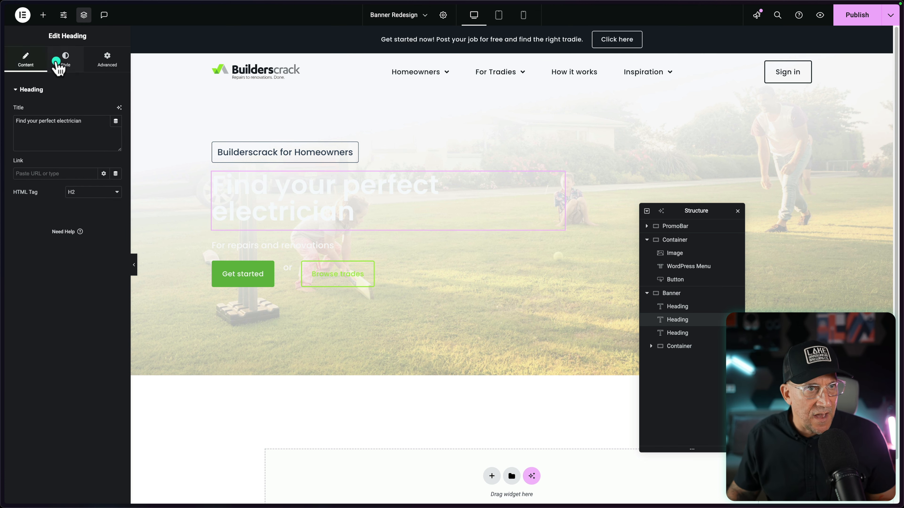
{"action": "left_click", "coordinate": [65, 59]}
{"action": "left_click", "coordinate": [47, 137]}
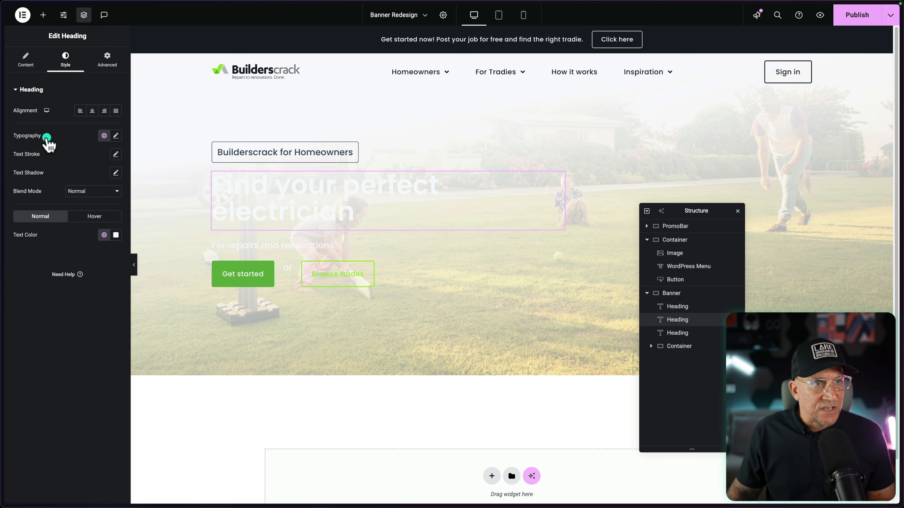
{"action": "left_click", "coordinate": [106, 136]}
{"action": "scroll", "coordinate": [61, 246], "scroll_direction": "down", "scroll_amount": 5}
{"action": "left_click", "coordinate": [61, 246]}
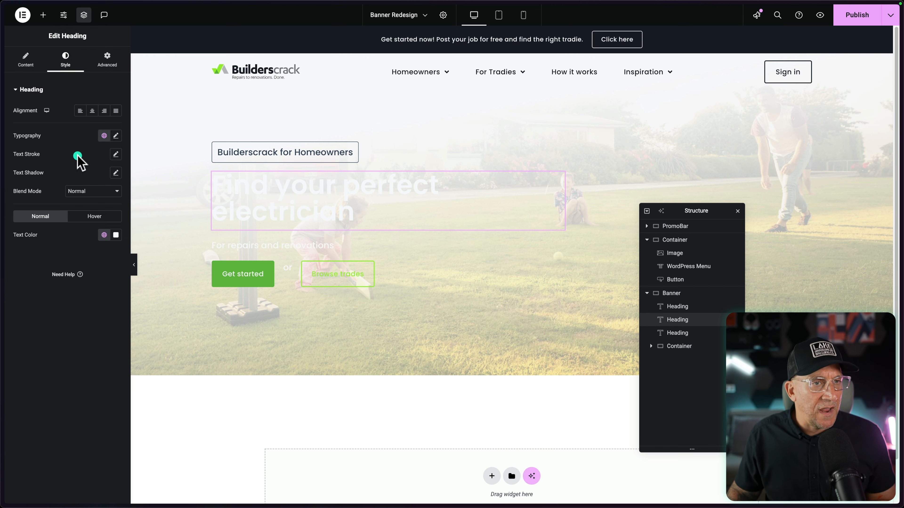
Set the "Find your perfect electrician" heading's text color to the Tradie Black 1 global color.
{"action": "left_click", "coordinate": [101, 235]}
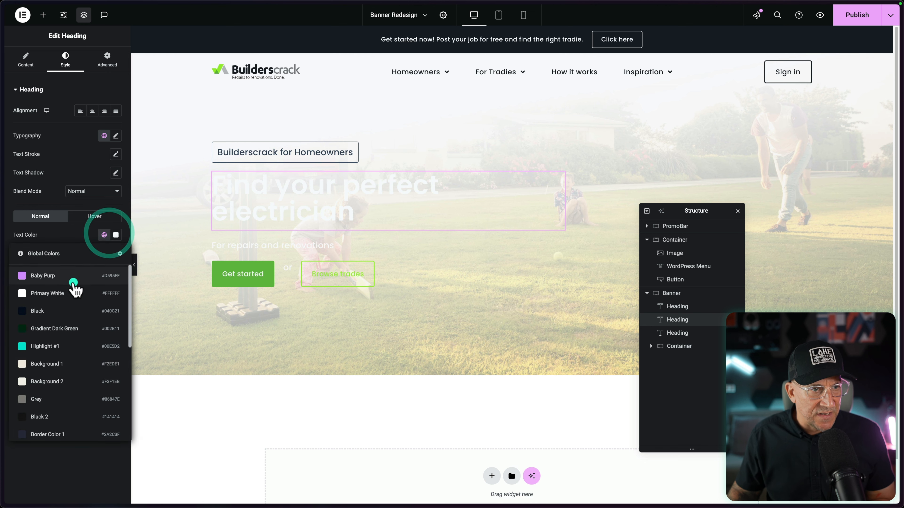
{"action": "scroll", "coordinate": [64, 338], "scroll_direction": "down", "scroll_amount": 5}
{"action": "left_click", "coordinate": [44, 395]}
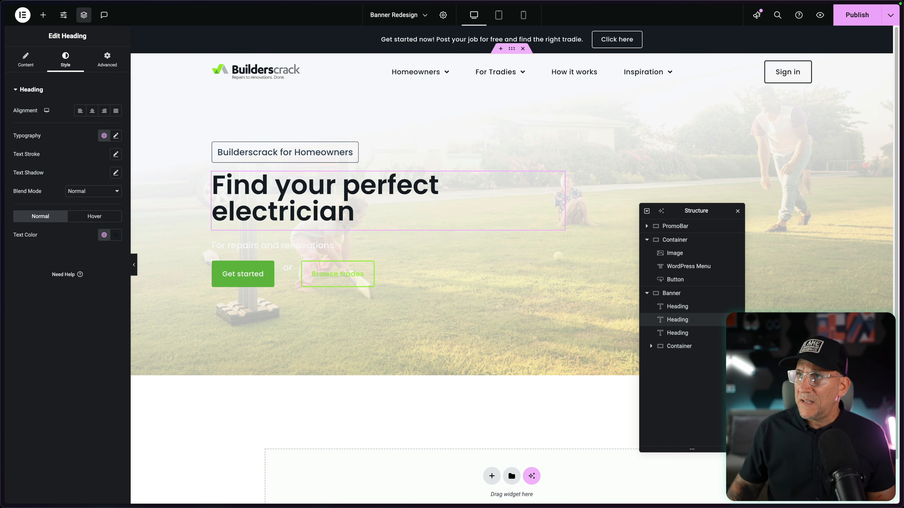
Copy the headline "Find Your Perfect Local Tradesperson" from the Figma design and use it to replace the main heading's title in Elementor.
{"action": "key", "text": "ctrl+Right"}
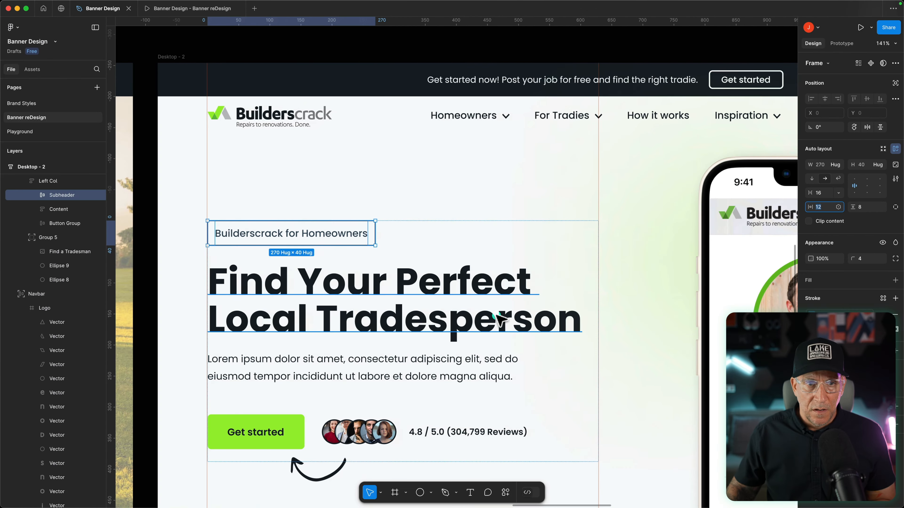
{"action": "double_click", "coordinate": [441, 301]}
{"action": "key", "text": "super+c"}
{"action": "key", "text": "ctrl+Left"}
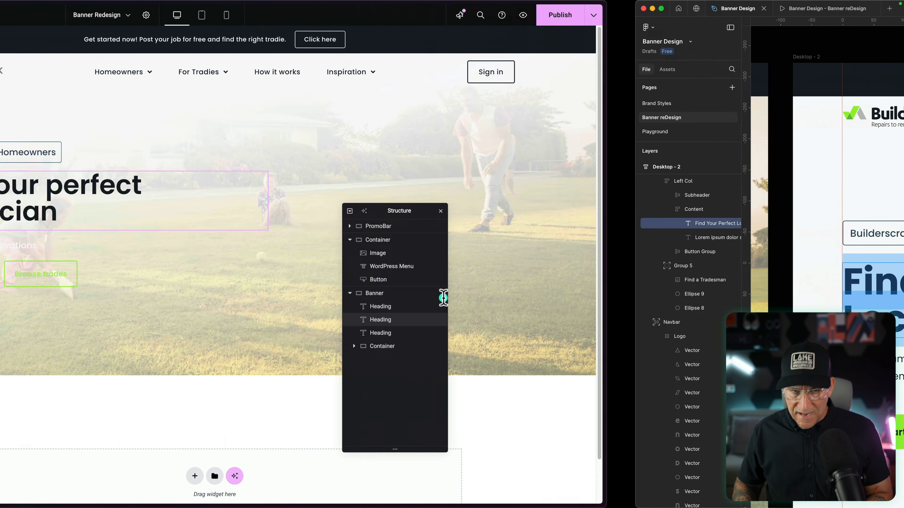
{"action": "left_click", "coordinate": [266, 191]}
{"action": "left_click", "coordinate": [26, 59]}
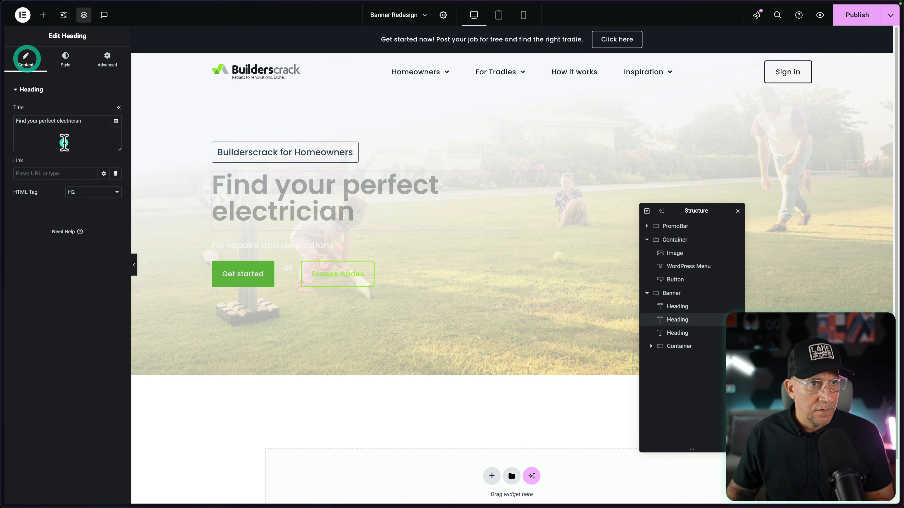
{"action": "triple_click", "coordinate": [14, 121]}
{"action": "key", "text": "super+v"}
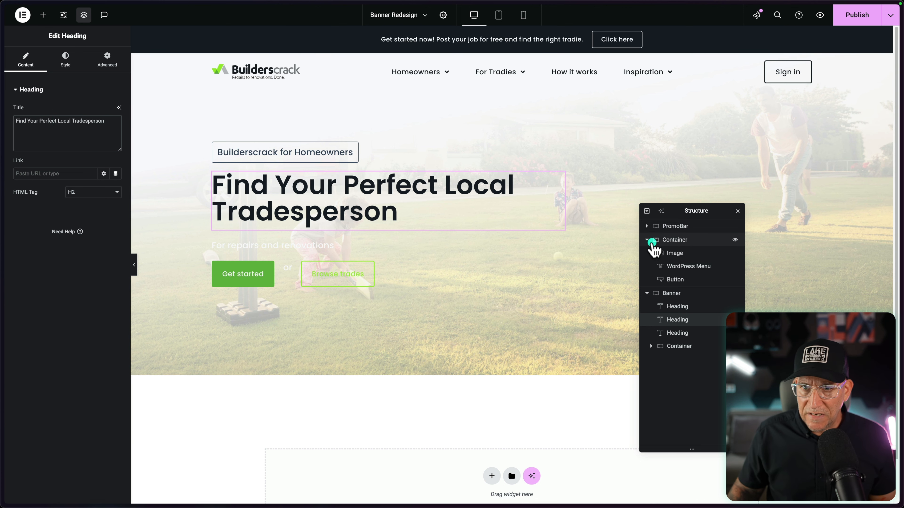
Add a new container to the Banner, make it the first item inside the Banner, and name it Left Col.
{"action": "left_click", "coordinate": [650, 293]}
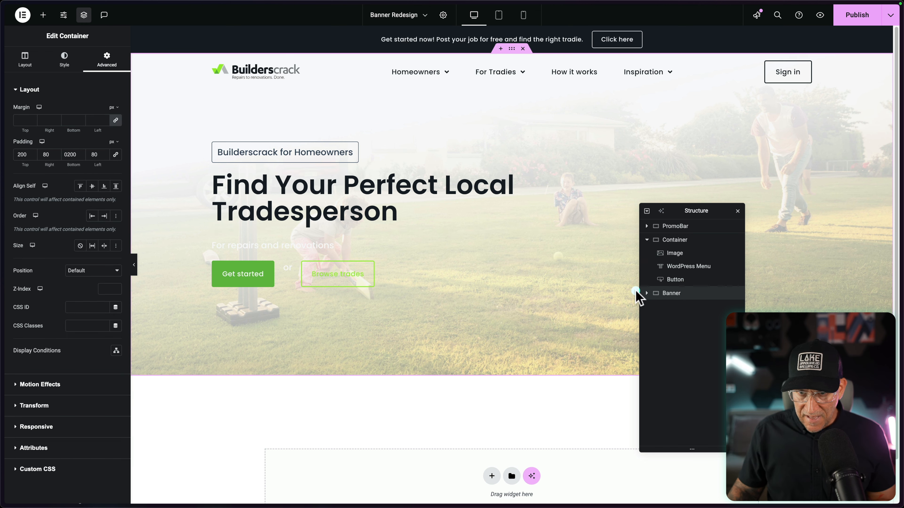
{"action": "left_click", "coordinate": [645, 293]}
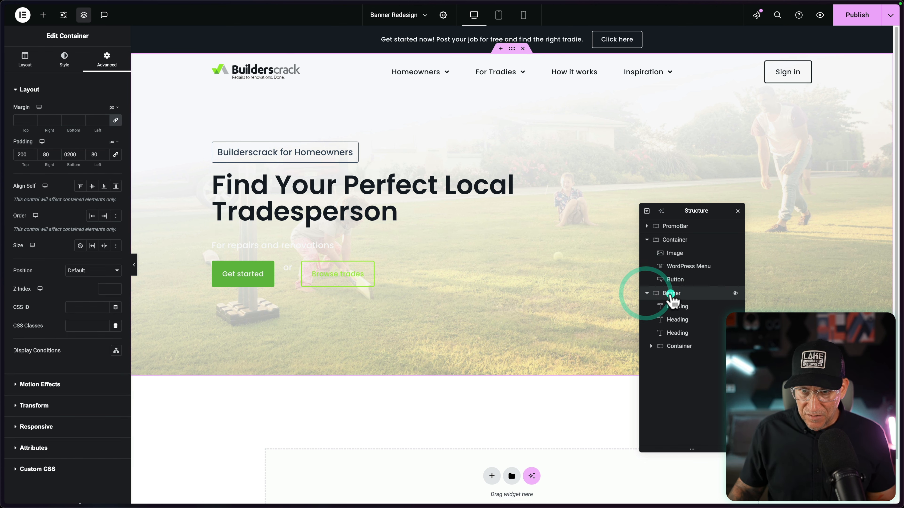
{"action": "left_click", "coordinate": [43, 16]}
{"action": "left_click", "coordinate": [45, 140]}
{"action": "left_click", "coordinate": [662, 360]}
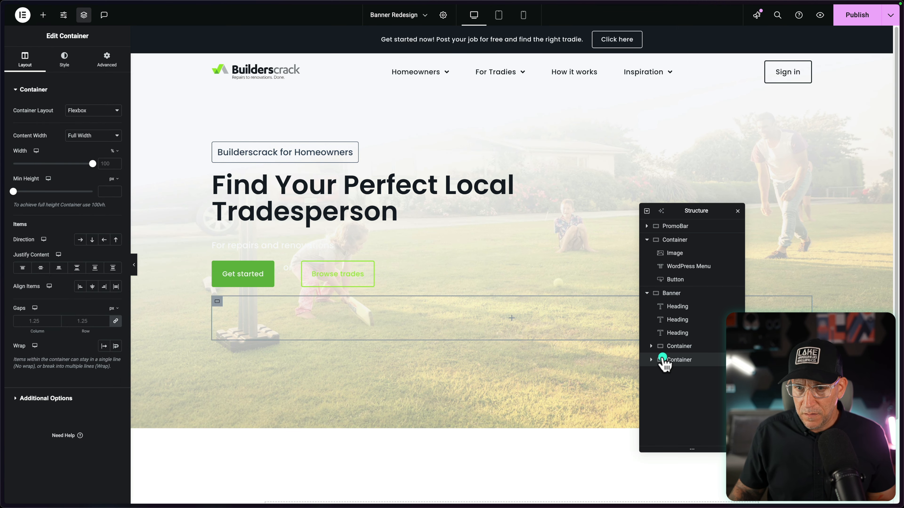
{"action": "left_click_drag", "start_coordinate": [663, 360], "coordinate": [666, 307]}
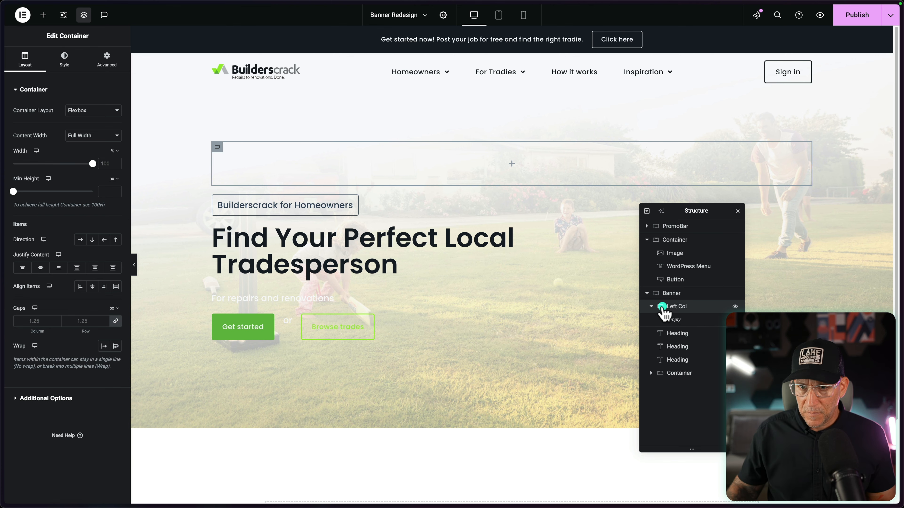
Move the Banner's three headings and the button container into the Left Col container, keeping their order.
{"action": "left_click_drag", "start_coordinate": [664, 335], "coordinate": [665, 319]}
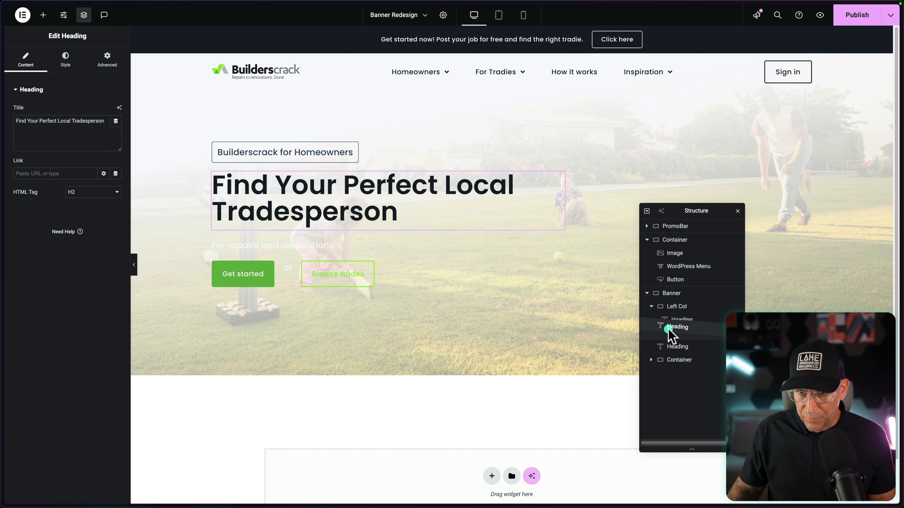
{"action": "left_click_drag", "start_coordinate": [669, 341], "coordinate": [678, 363]}
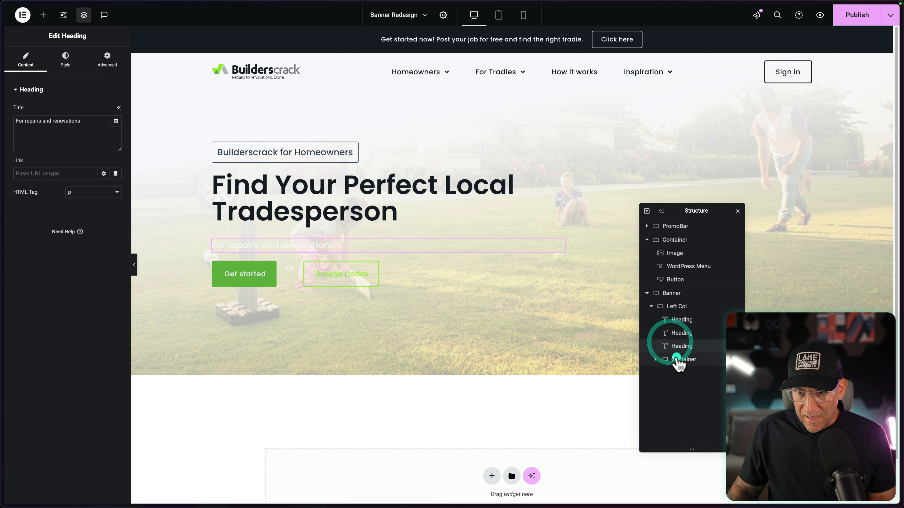
{"action": "left_click", "coordinate": [651, 307]}
Add an Image widget to the Banner container after Left Col and set the Banner's direction to horizontal row.
{"action": "left_click", "coordinate": [676, 293]}
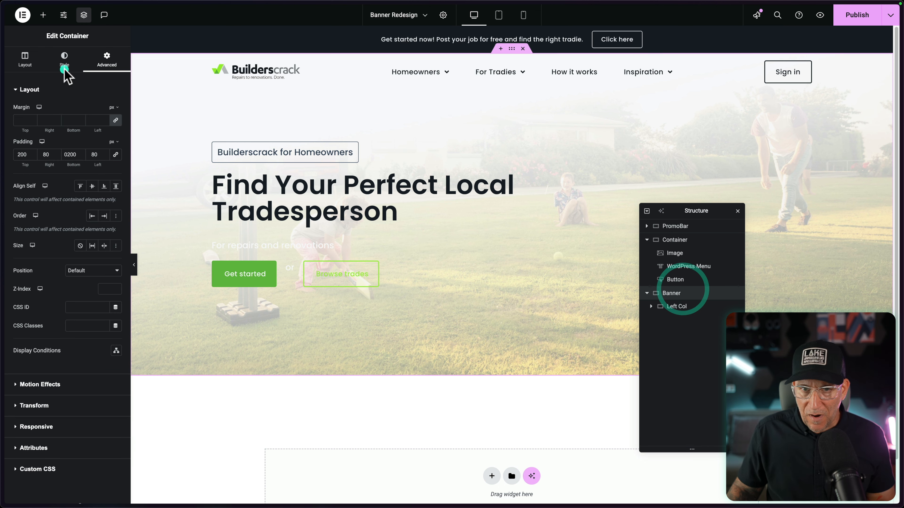
{"action": "left_click", "coordinate": [42, 16]}
{"action": "left_click", "coordinate": [88, 194]}
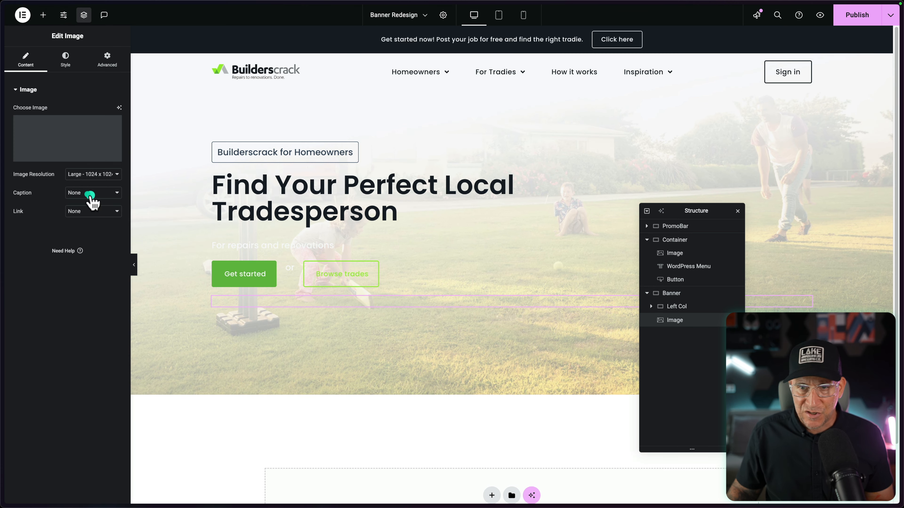
{"action": "left_click", "coordinate": [669, 293]}
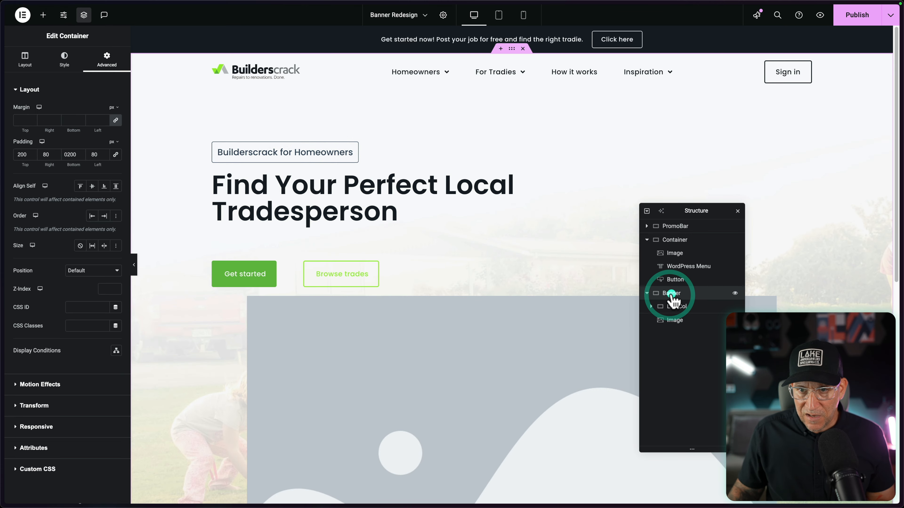
{"action": "left_click", "coordinate": [25, 58]}
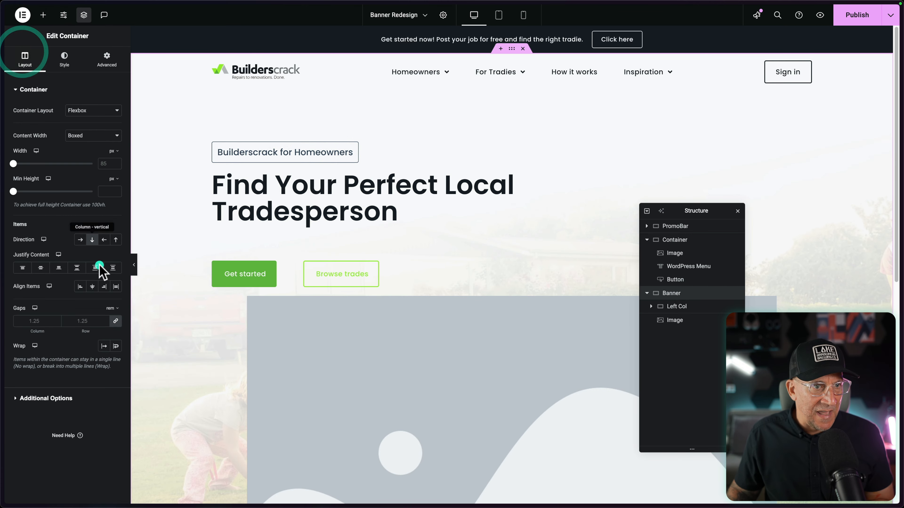
{"action": "left_click", "coordinate": [80, 239]}
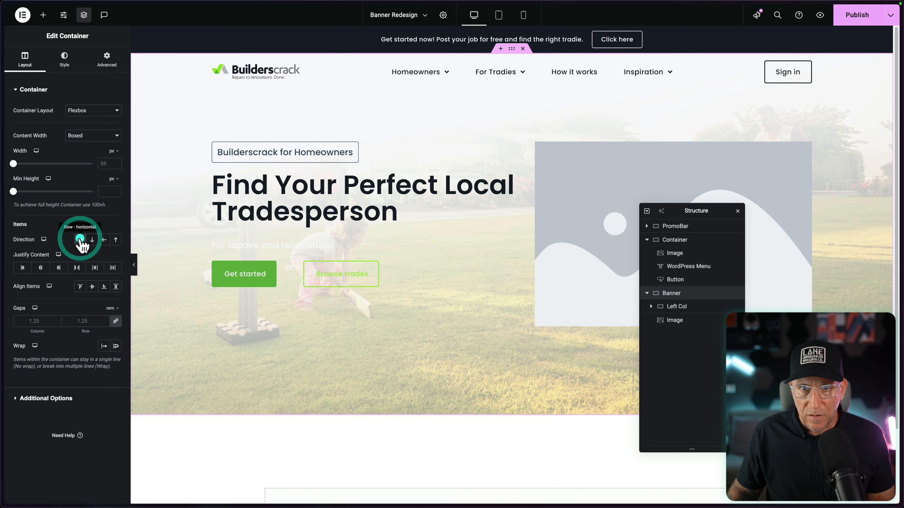
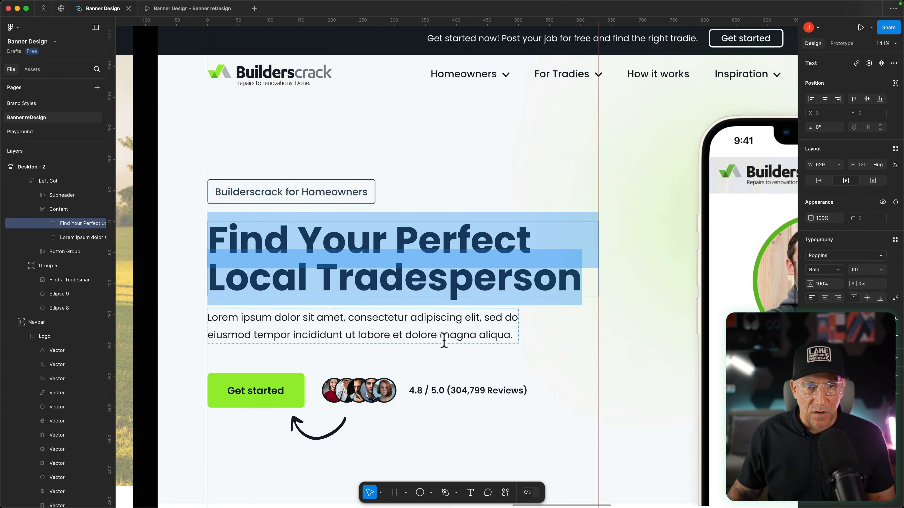
Copy the Lorem ipsum paragraph from the Figma design and replace the "For repairs and renovations" title with it in Elementor.
{"action": "double_click", "coordinate": [446, 318]}
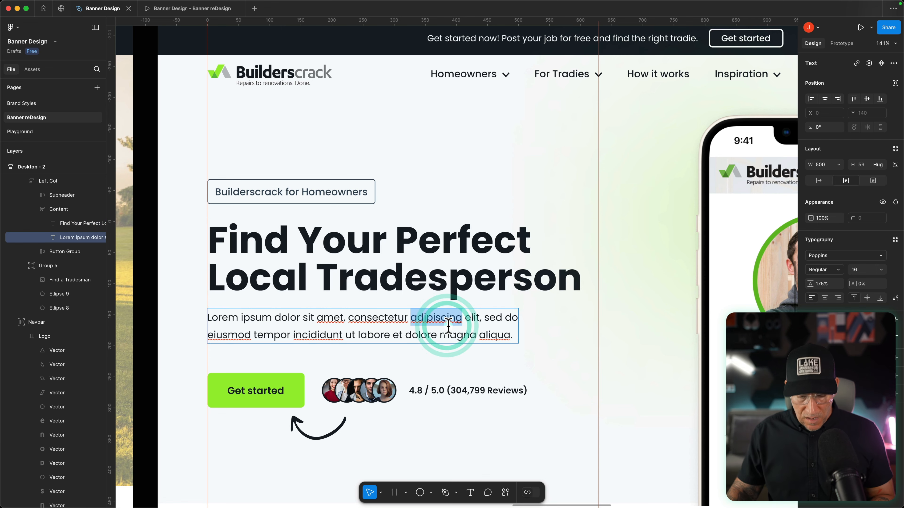
{"action": "triple_click", "coordinate": [447, 320]}
{"action": "key", "text": "ctrl+c"}
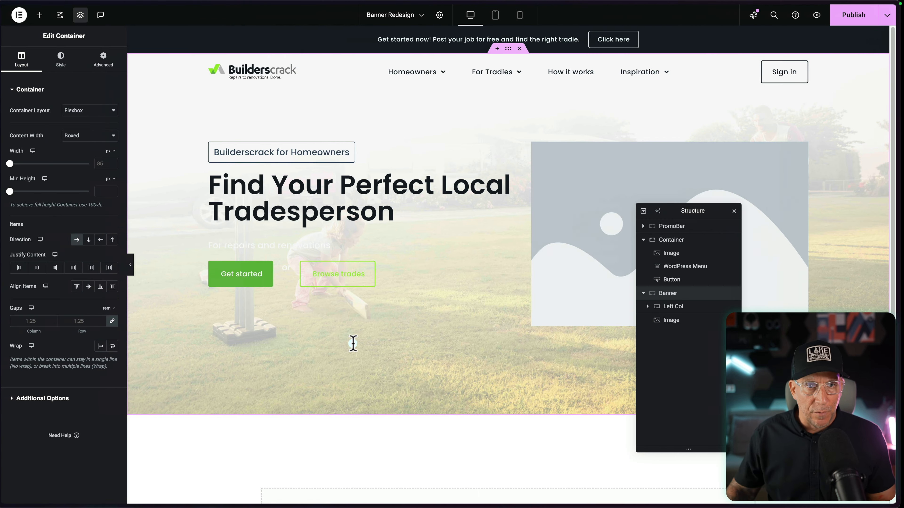
{"action": "left_click", "coordinate": [318, 246]}
{"action": "left_click", "coordinate": [67, 119]}
{"action": "double_click", "coordinate": [67, 120]}
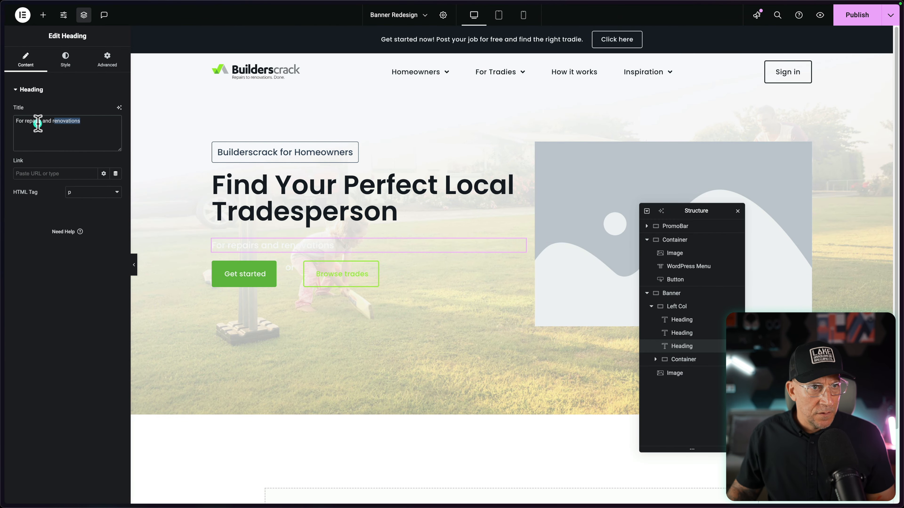
{"action": "key", "text": "ctrl+v"}
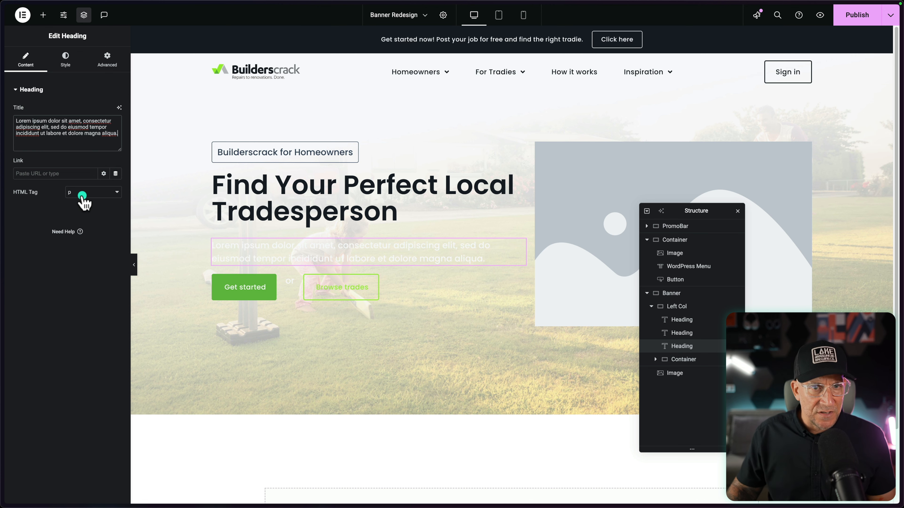
Apply the Tradie Text M global font and the Tradie Black 1 text color to the Lorem ipsum text.
{"action": "left_click", "coordinate": [67, 57]}
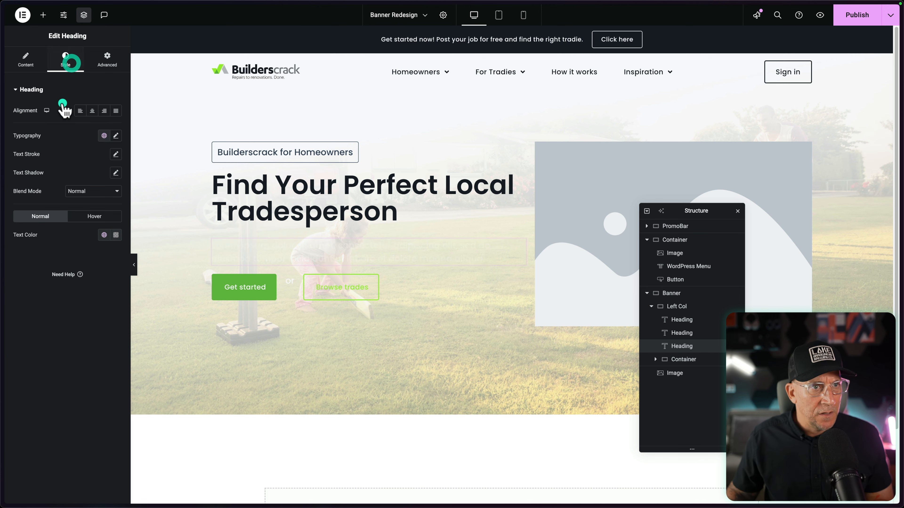
{"action": "left_click", "coordinate": [104, 136]}
{"action": "scroll", "coordinate": [74, 234], "scroll_direction": "down", "scroll_amount": 10}
{"action": "left_click", "coordinate": [61, 273]}
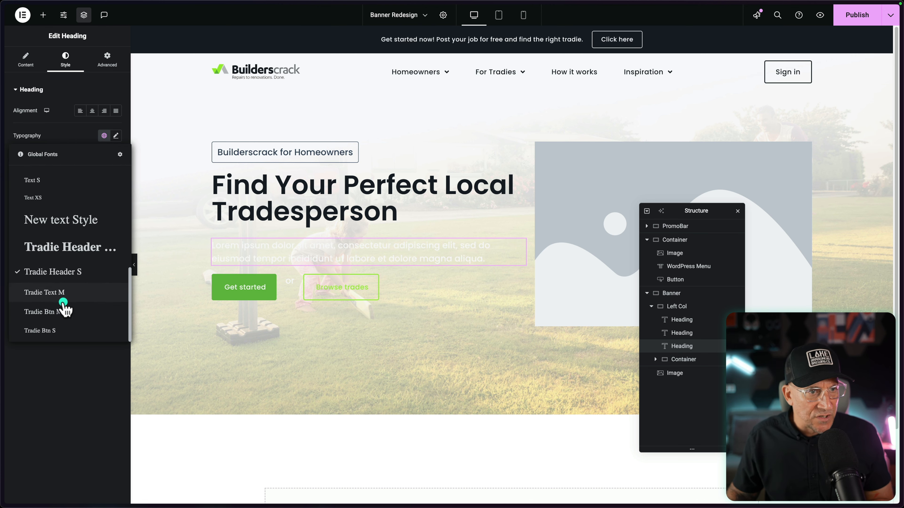
{"action": "left_click", "coordinate": [62, 295]}
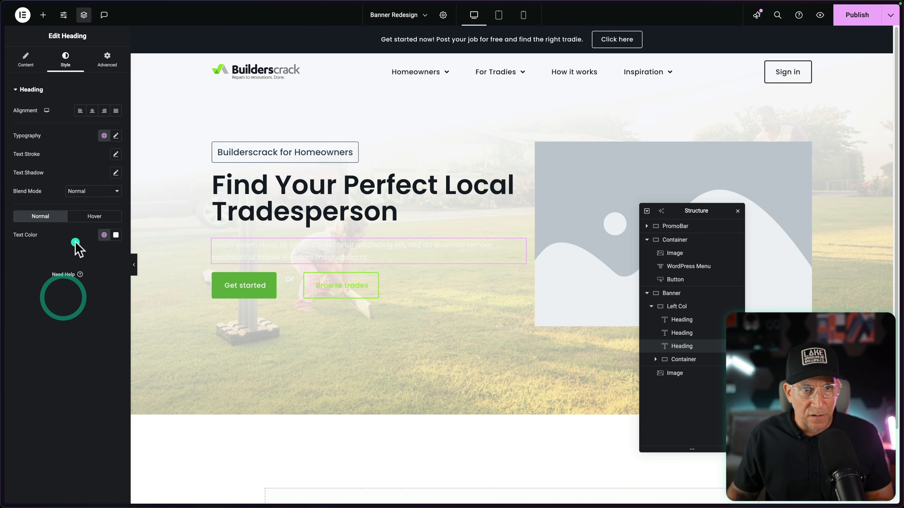
{"action": "left_click", "coordinate": [102, 234]}
{"action": "scroll", "coordinate": [71, 370], "scroll_direction": "down", "scroll_amount": 5}
{"action": "left_click", "coordinate": [53, 391]}
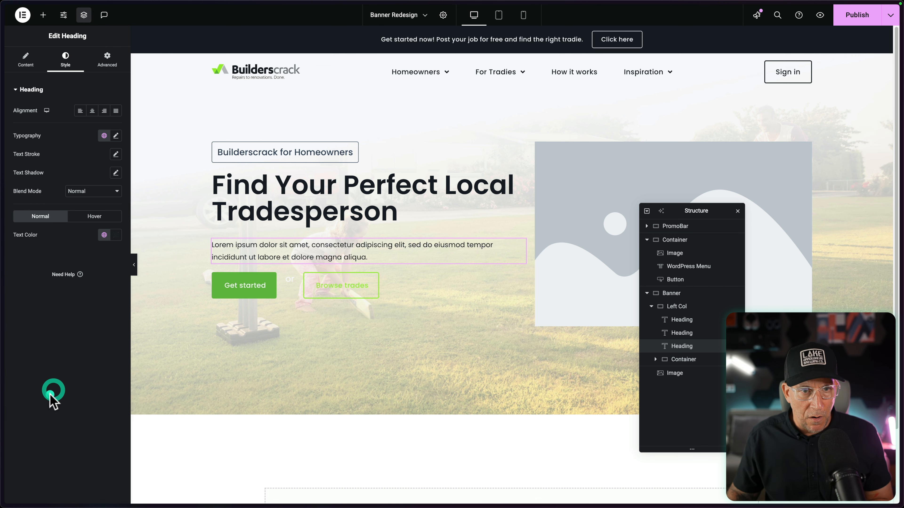
Delete the "Browse trades" button and the "or" heading from the button container.
{"action": "double_click", "coordinate": [331, 285]}
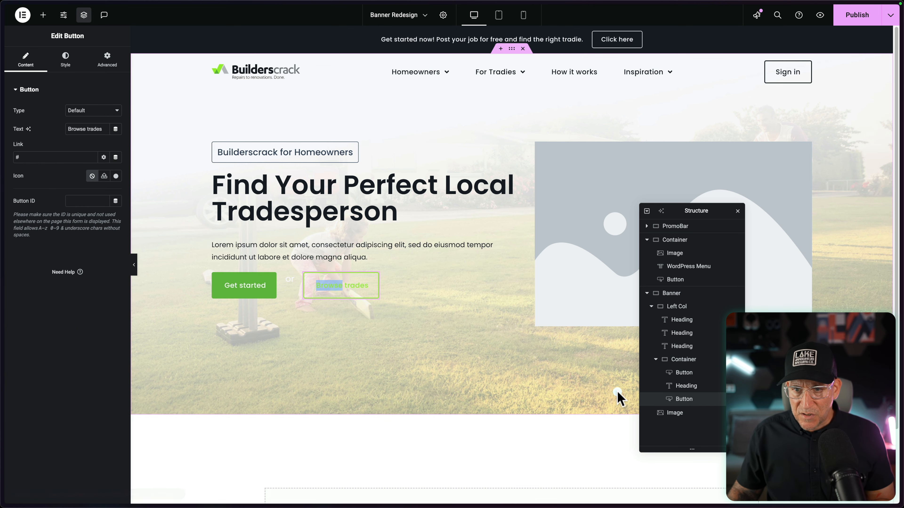
{"action": "left_click", "coordinate": [715, 399]}
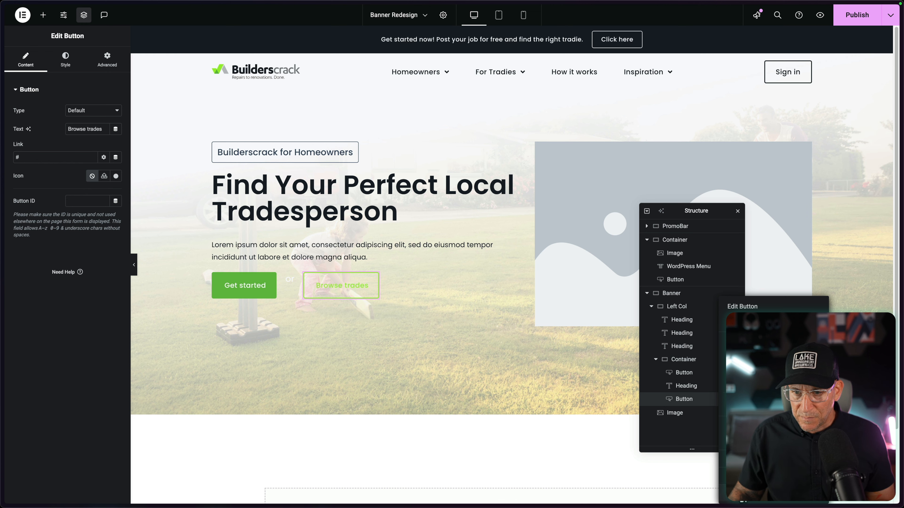
{"action": "left_click", "coordinate": [728, 493]}
{"action": "right_click", "coordinate": [695, 385]}
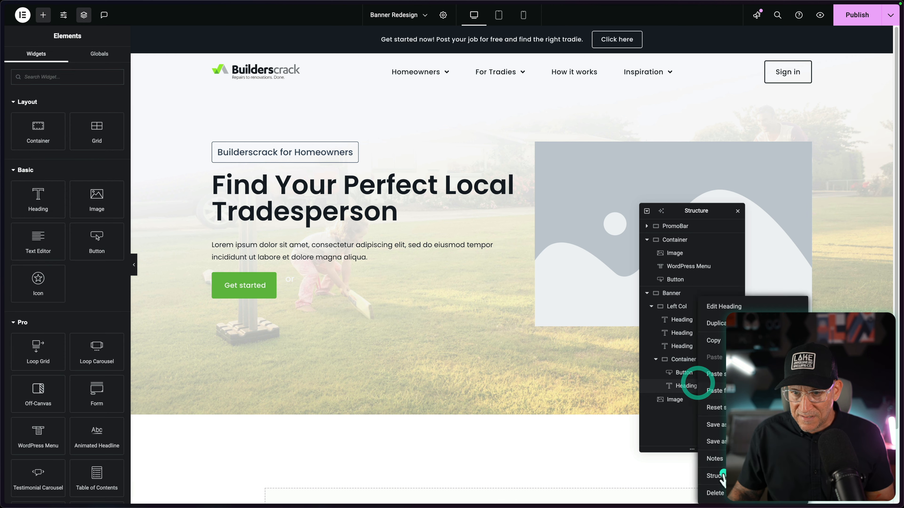
{"action": "left_click", "coordinate": [715, 493]}
Apply the Tradie Btn M global font and the Tradie Black 1 text color to the "Get started" button.
{"action": "left_click", "coordinate": [265, 290]}
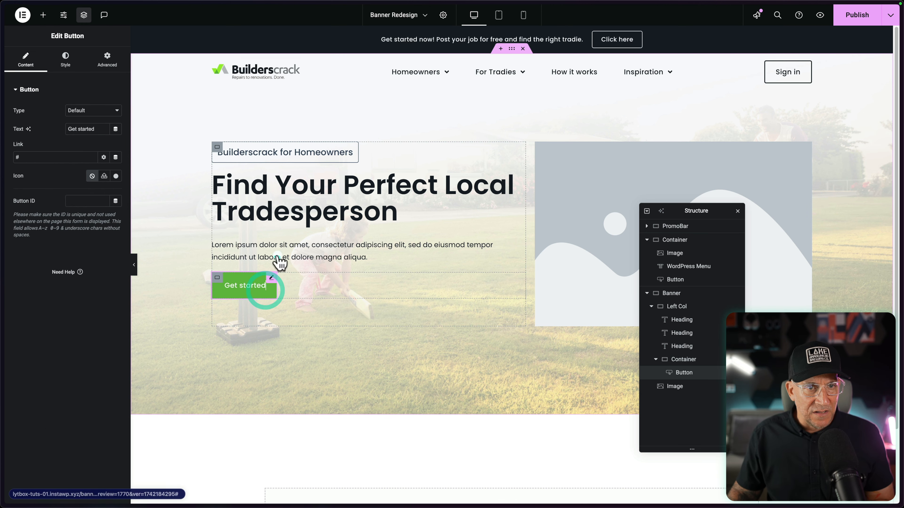
{"action": "left_click", "coordinate": [78, 69]}
{"action": "left_click", "coordinate": [104, 128]}
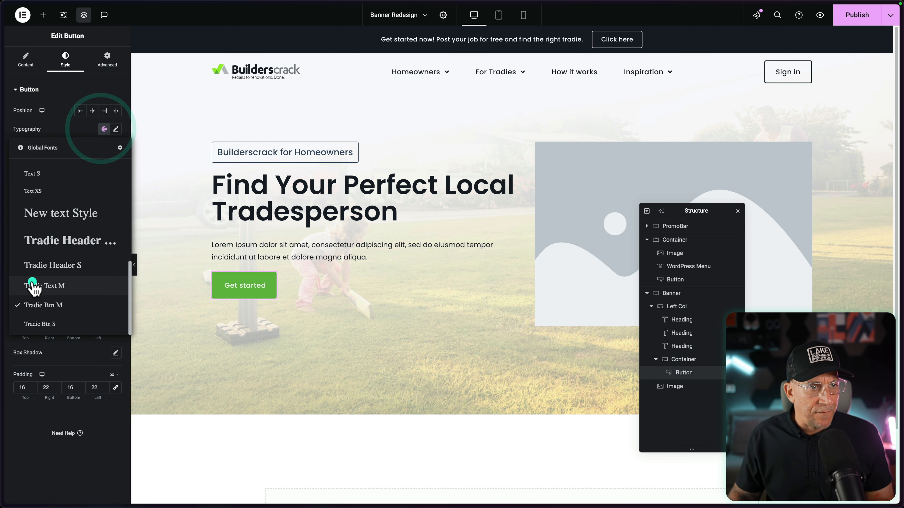
{"action": "left_click", "coordinate": [57, 305]}
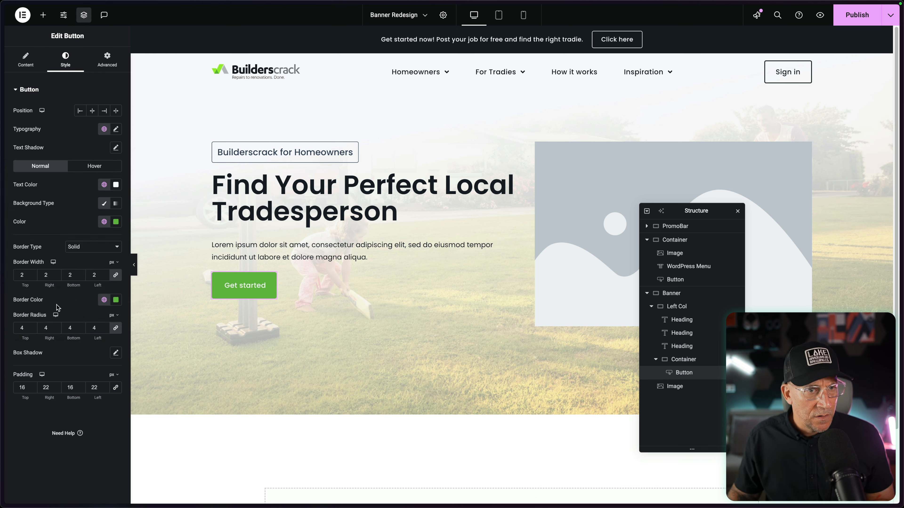
{"action": "left_click", "coordinate": [104, 184]}
{"action": "scroll", "coordinate": [75, 281], "scroll_direction": "down", "scroll_amount": 5}
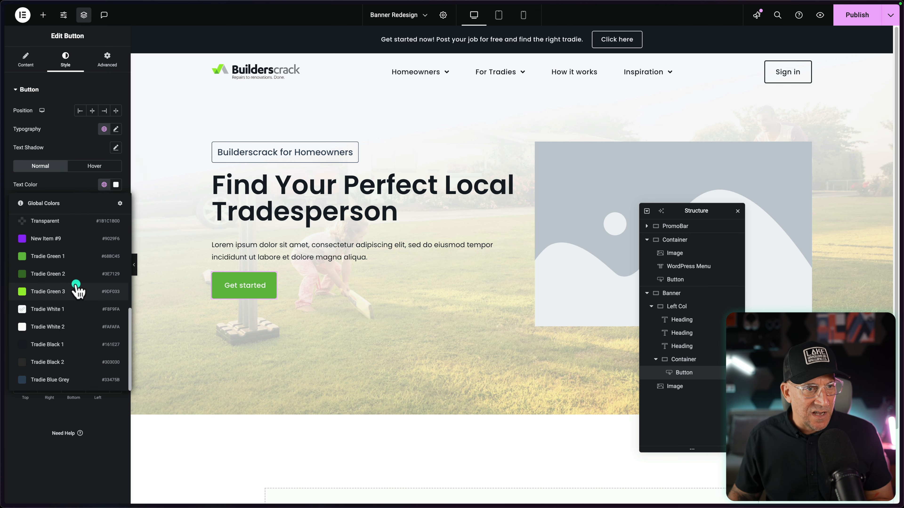
{"action": "left_click", "coordinate": [59, 341]}
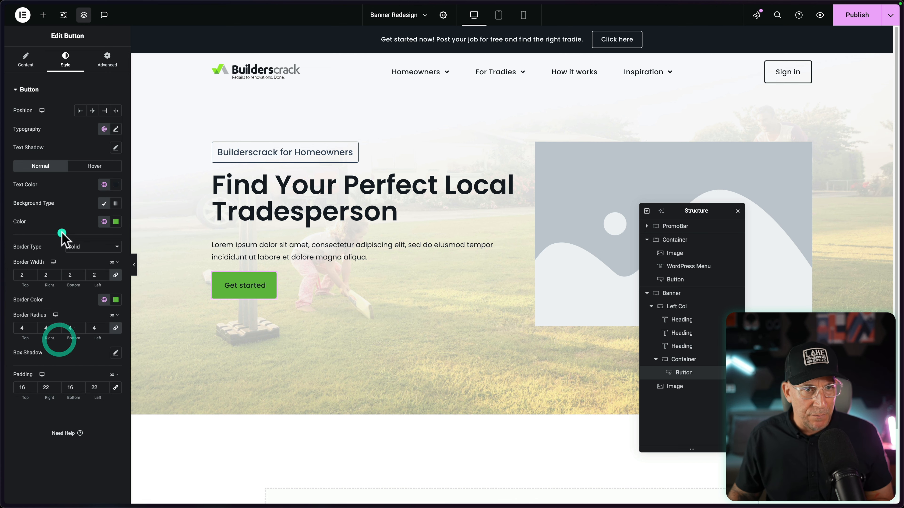
Change the "Get started" button's background to the bright Tradie Green global color #9DF033.
{"action": "left_click", "coordinate": [104, 221]}
{"action": "scroll", "coordinate": [66, 315], "scroll_direction": "down", "scroll_amount": 2}
{"action": "scroll", "coordinate": [64, 317], "scroll_direction": "down", "scroll_amount": 5}
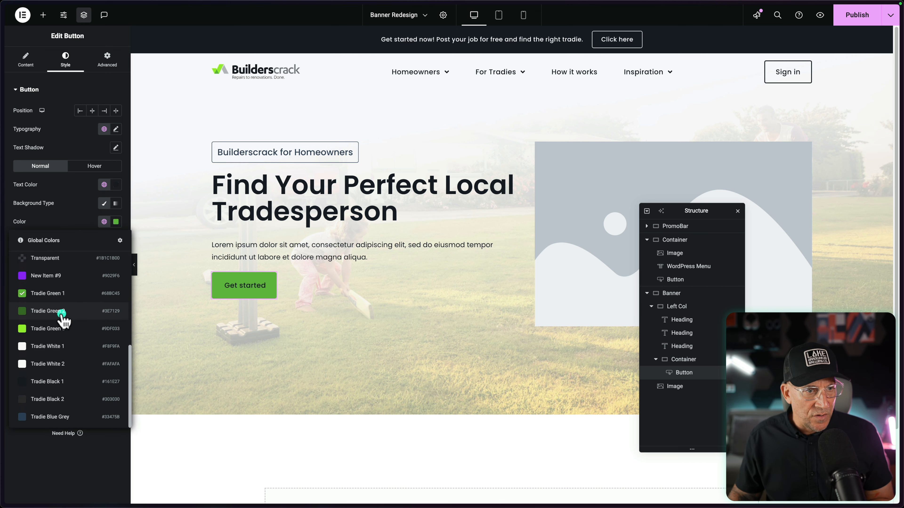
{"action": "left_click", "coordinate": [44, 330]}
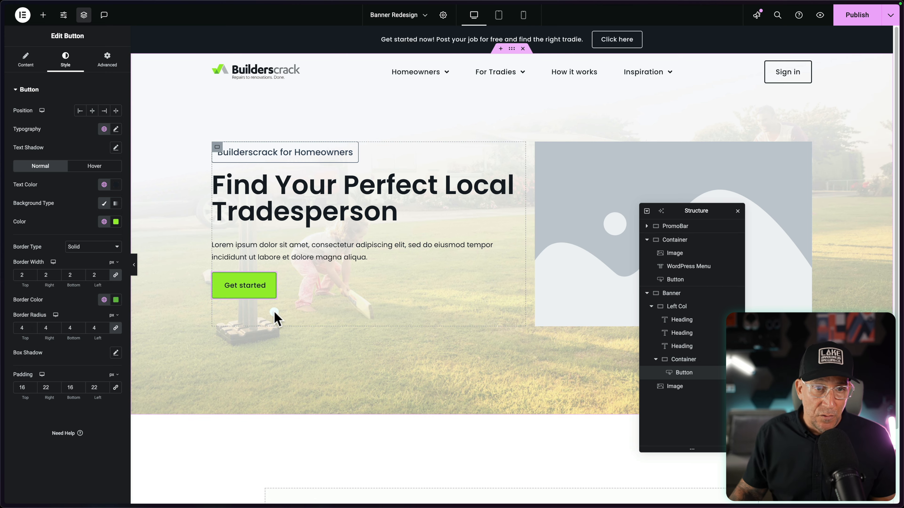
Switch to Figma and set the vertical padding of the green "Get started" button frame to 16.
{"action": "key", "text": "ctrl+Right"}
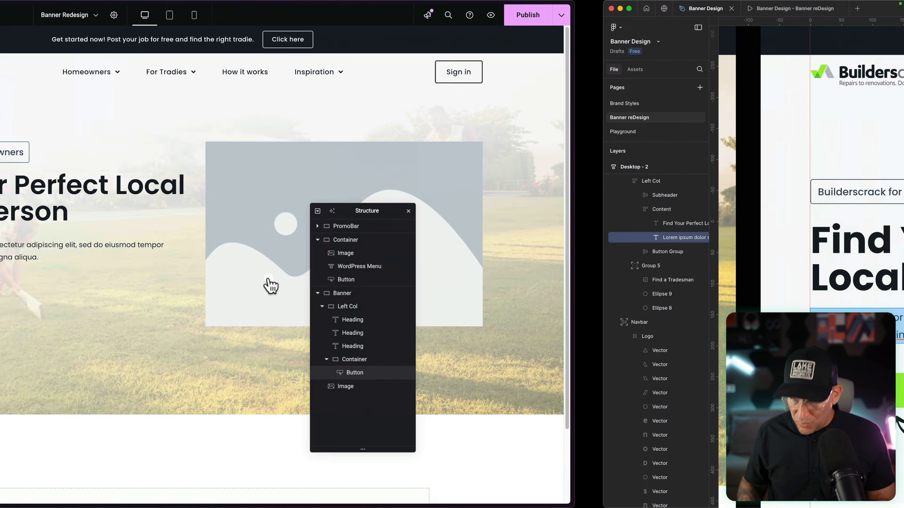
{"action": "left_click", "coordinate": [283, 388]}
{"action": "left_click", "coordinate": [285, 387]}
{"action": "left_click", "coordinate": [293, 381]}
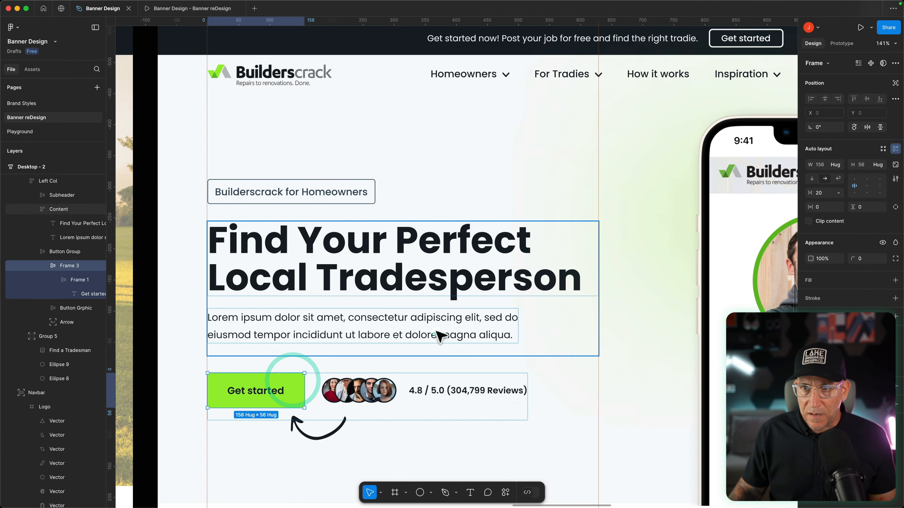
{"action": "left_click", "coordinate": [292, 386]}
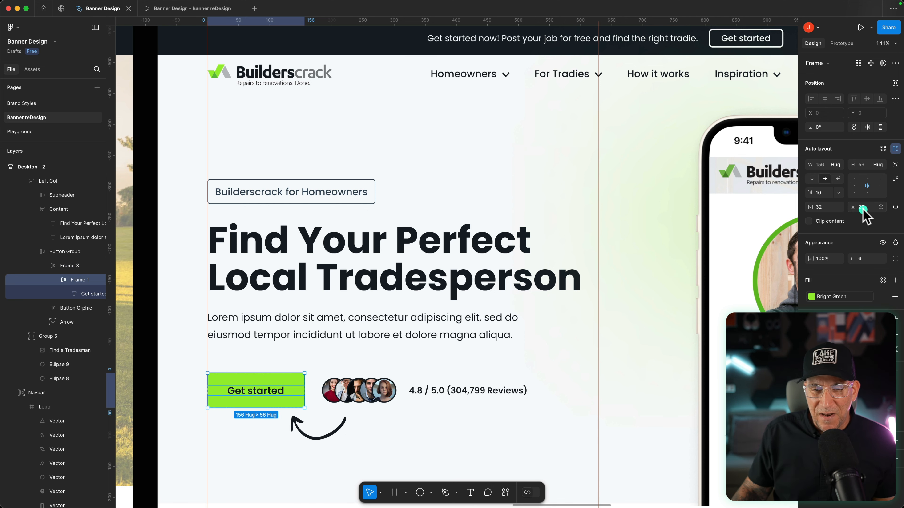
{"action": "left_click", "coordinate": [822, 206]}
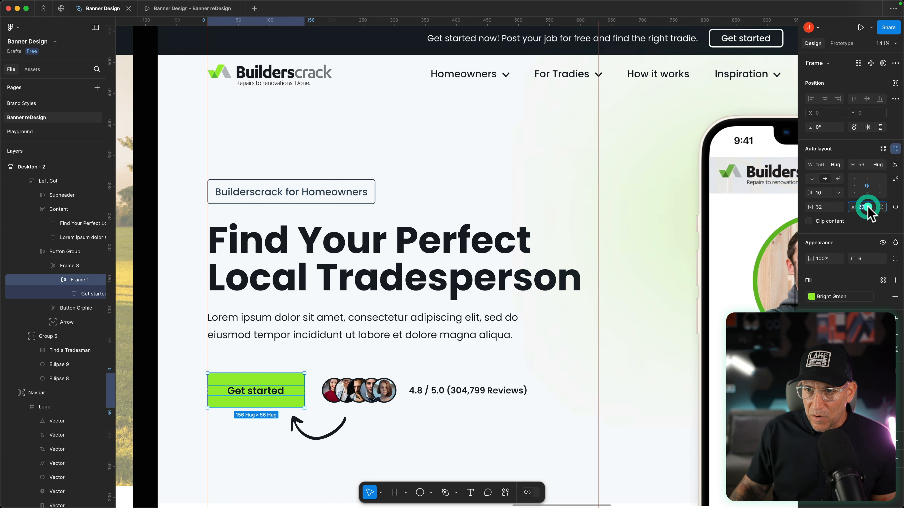
{"action": "type", "text": "16"}
{"action": "key", "text": "Return"}
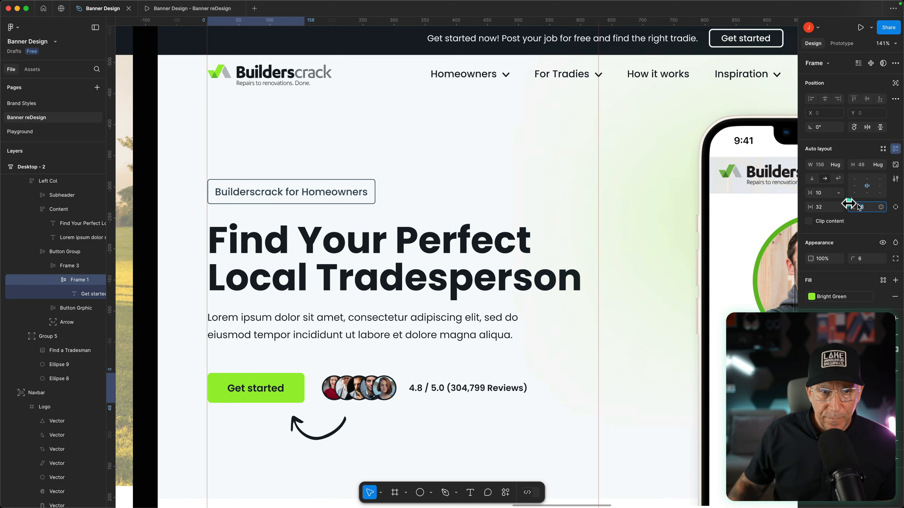
Increase the horizontal padding of the "Get started" button frame in small increments to widen the button.
{"action": "left_click", "coordinate": [831, 206]}
{"action": "key", "text": "Up"}
{"action": "key", "text": "Up"}
{"action": "key", "text": "Up"}
{"action": "key", "text": "Up"}
{"action": "key", "text": "Up"}
{"action": "key", "text": "Up"}
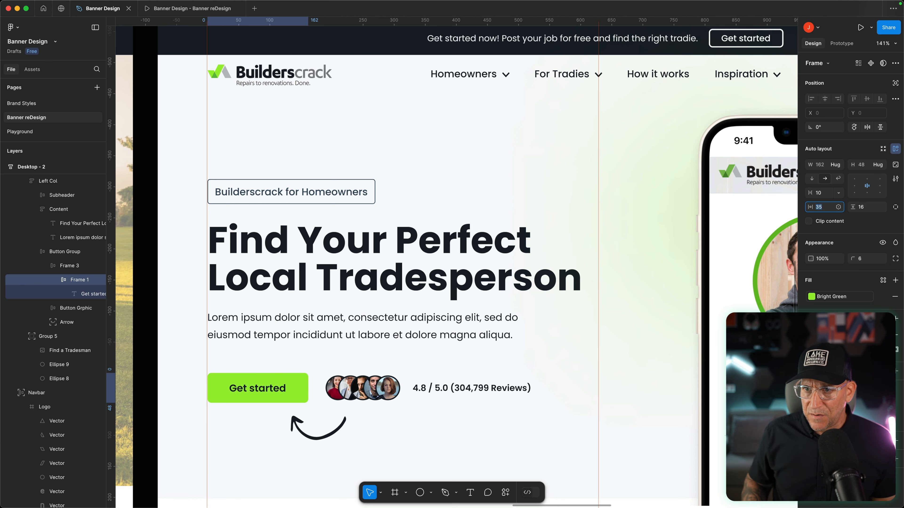
{"action": "key", "text": "Up"}
{"action": "key", "text": "Up"}
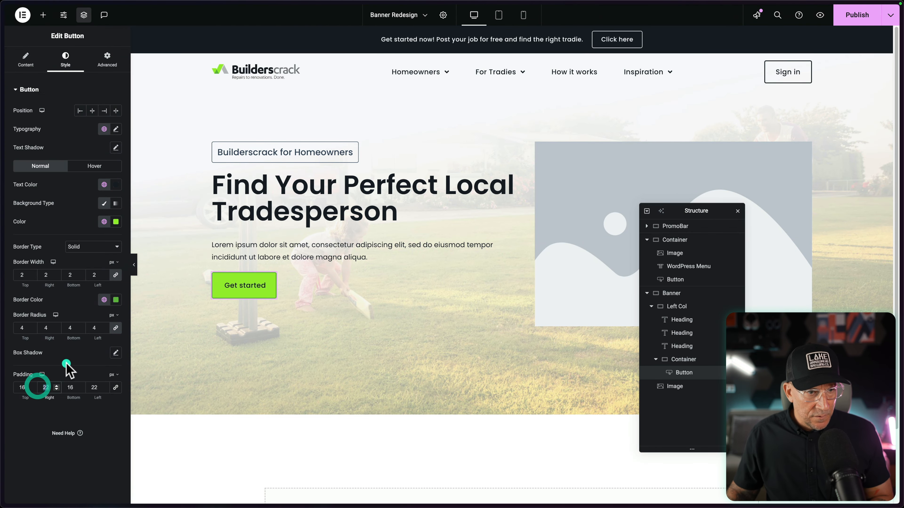
Back in Elementor, set the "Get started" button's right and left padding to 40 px each.
{"action": "type", "text": "40"}
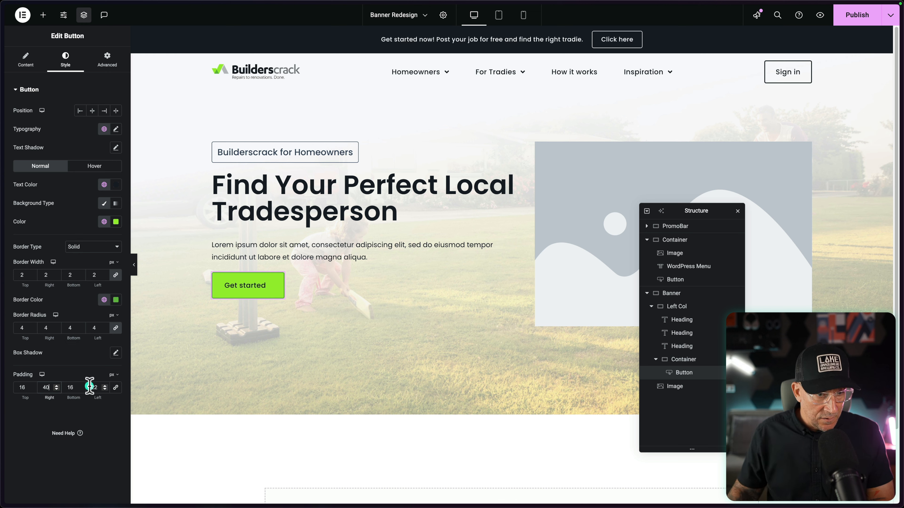
{"action": "left_click", "coordinate": [88, 386]}
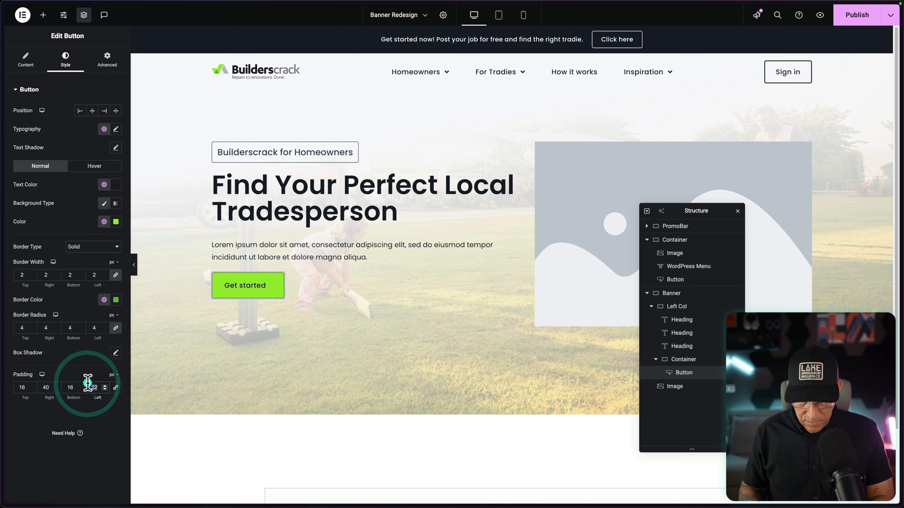
{"action": "type", "text": "40"}
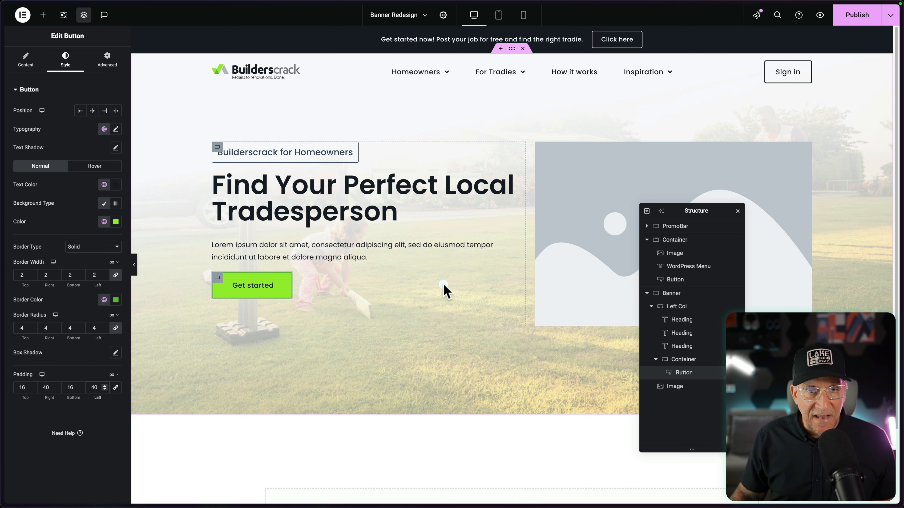
Unlink the padding values of the Lorem ipsum heading and set its bottom padding to 20 px.
{"action": "left_click", "coordinate": [520, 251]}
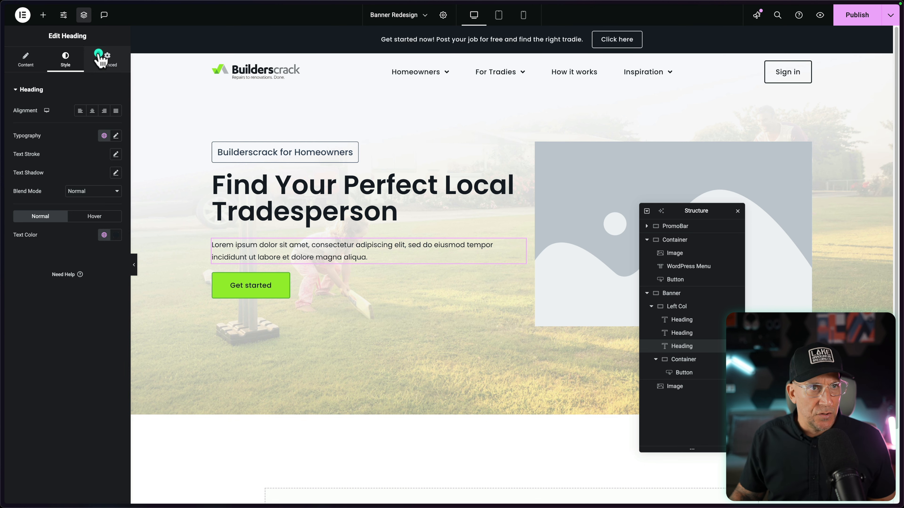
{"action": "left_click", "coordinate": [100, 60]}
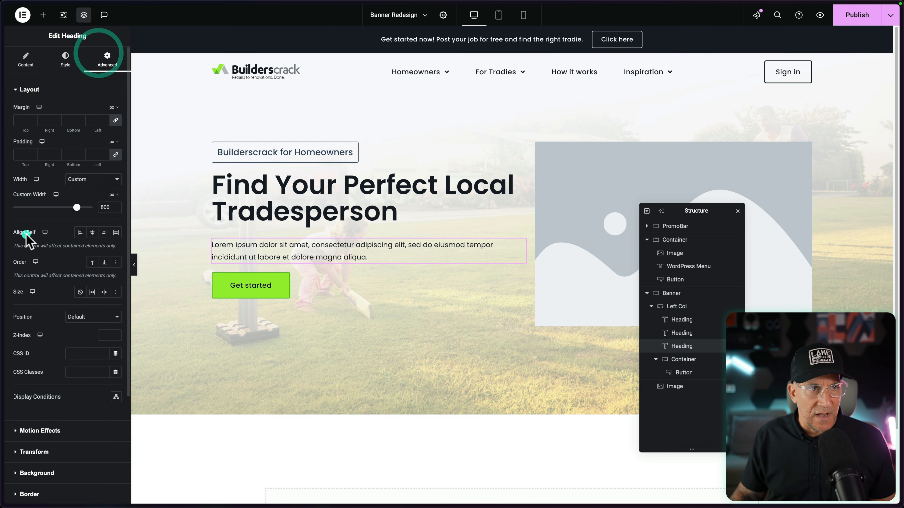
{"action": "left_click", "coordinate": [115, 155]}
{"action": "left_click", "coordinate": [63, 148]}
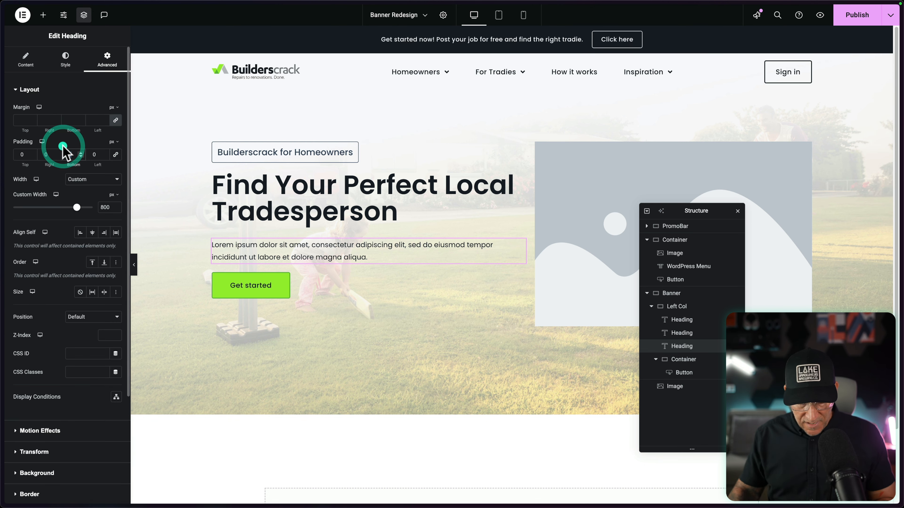
{"action": "type", "text": "20"}
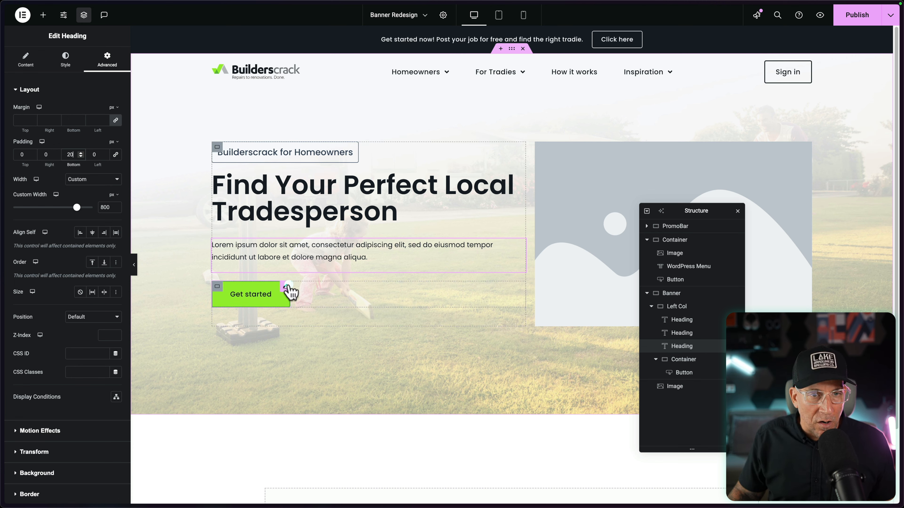
Switch to Figma, select the group of overlapping profile photos and export it as a PNG at 2x.
{"action": "left_click", "coordinate": [289, 293]}
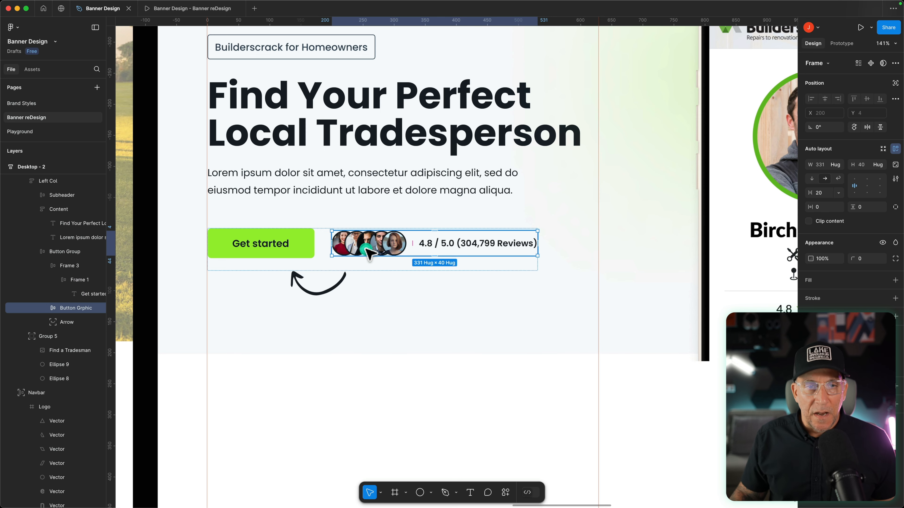
{"action": "left_click", "coordinate": [366, 245]}
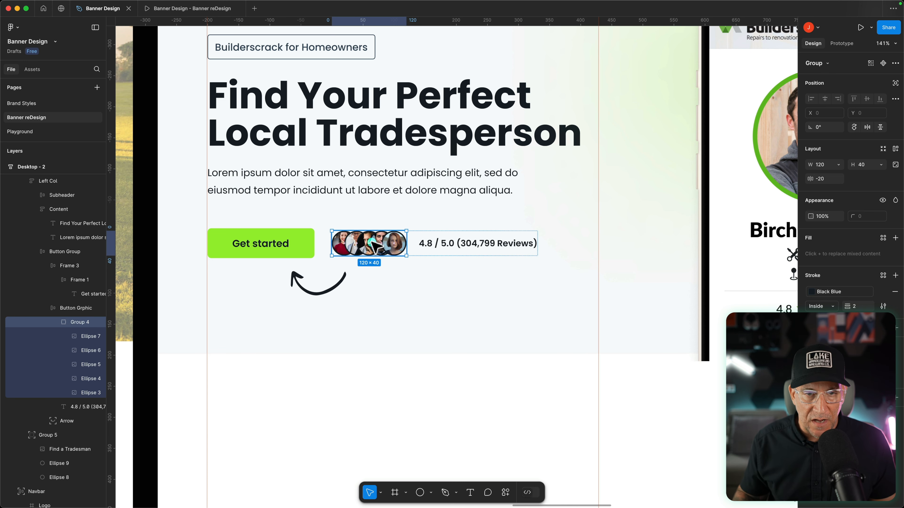
{"action": "left_click", "coordinate": [895, 397]}
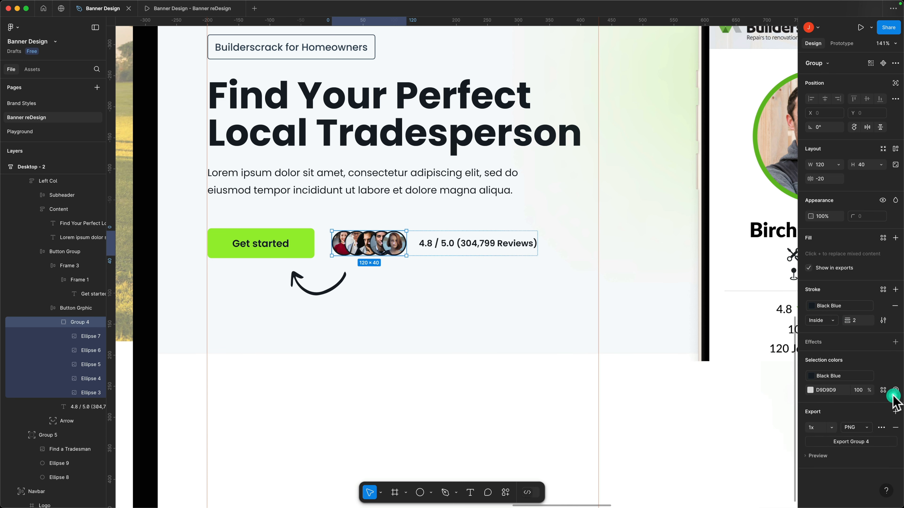
{"action": "left_click", "coordinate": [835, 429]}
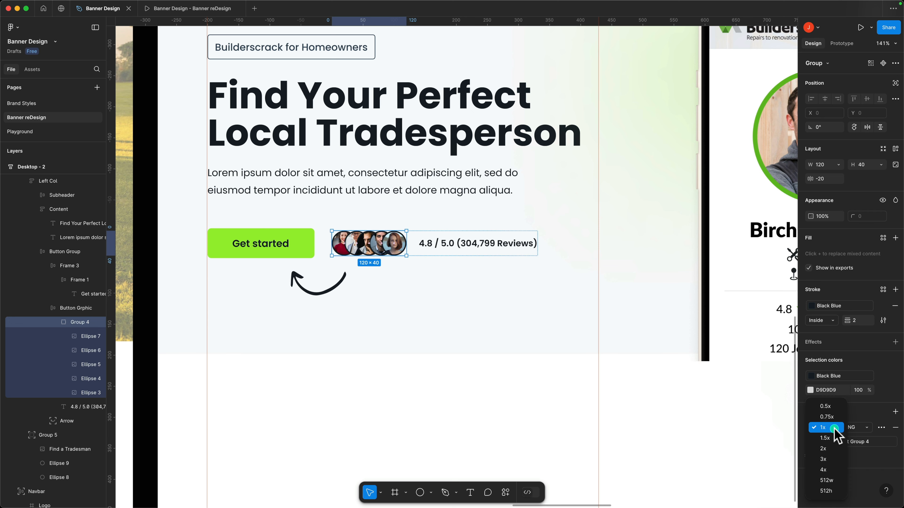
{"action": "left_click", "coordinate": [824, 448]}
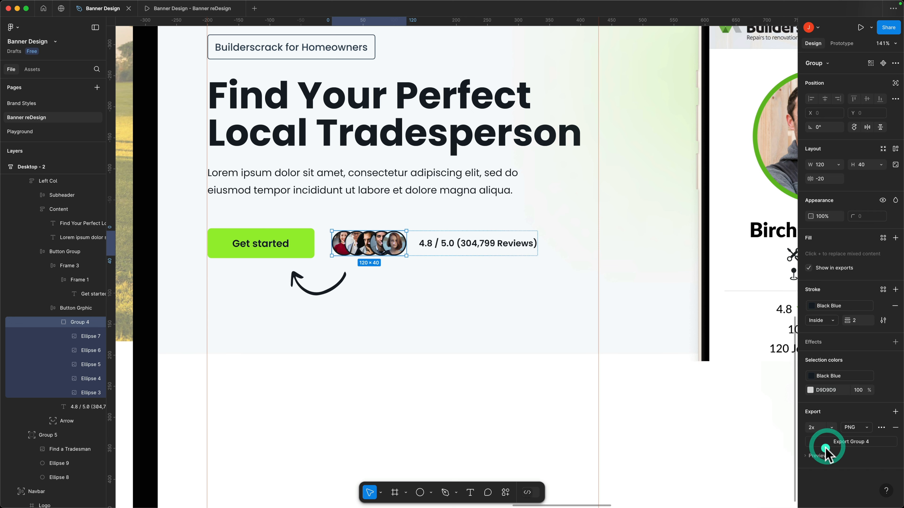
{"action": "left_click", "coordinate": [846, 443]}
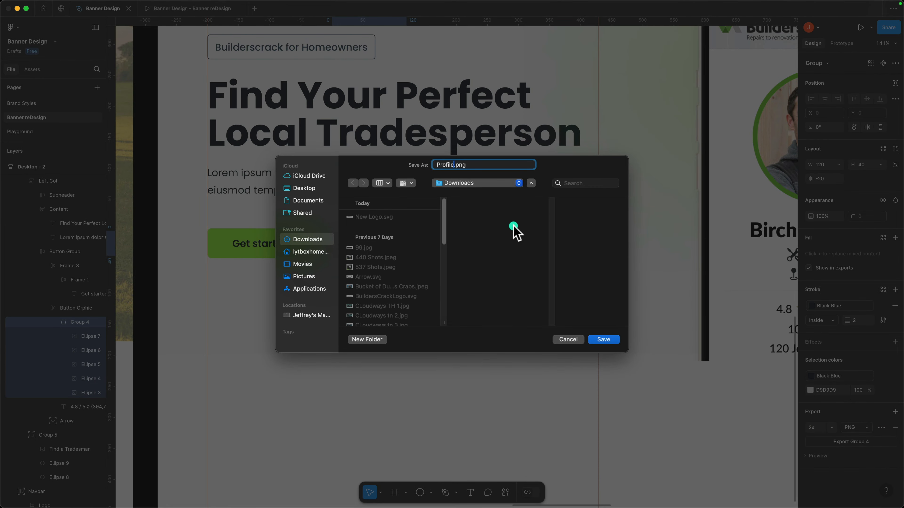
Save the exported profile photos in Downloads as "Profiles 2.png" without overwriting the existing "Profiles.png".
{"action": "type", "text": "Profiles"}
{"action": "key", "text": "Return"}
{"action": "left_click", "coordinate": [450, 299]}
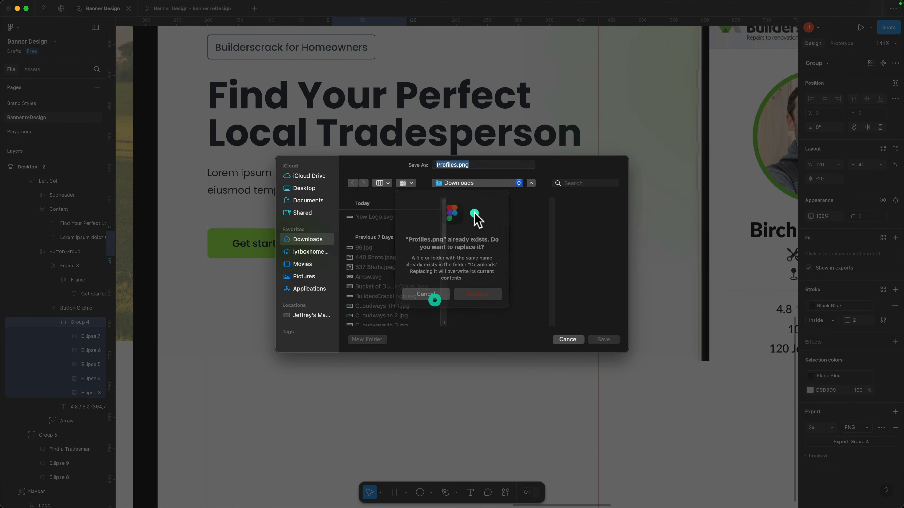
{"action": "type", "text": "2"}
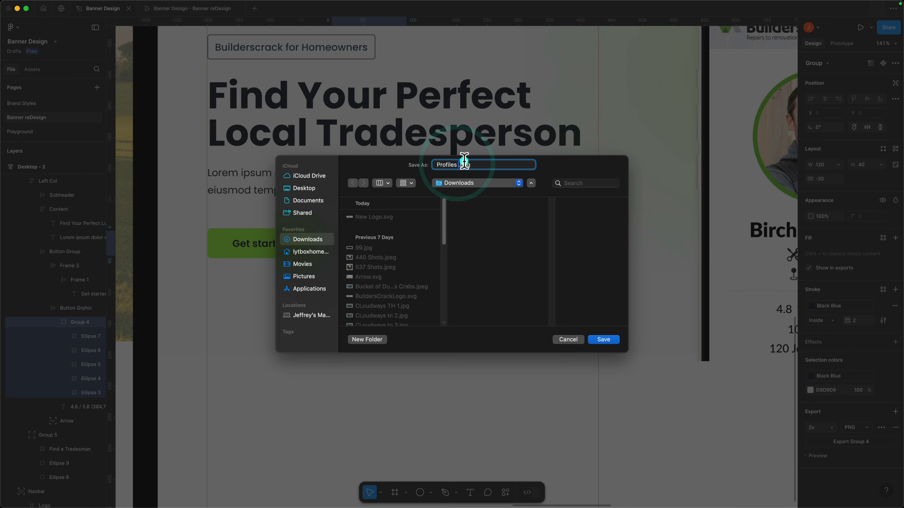
{"action": "key", "text": "Return"}
Export the curved arrow below the button as an SVG and save it in Downloads as "Arrow Black.svg".
{"action": "left_click", "coordinate": [312, 293]}
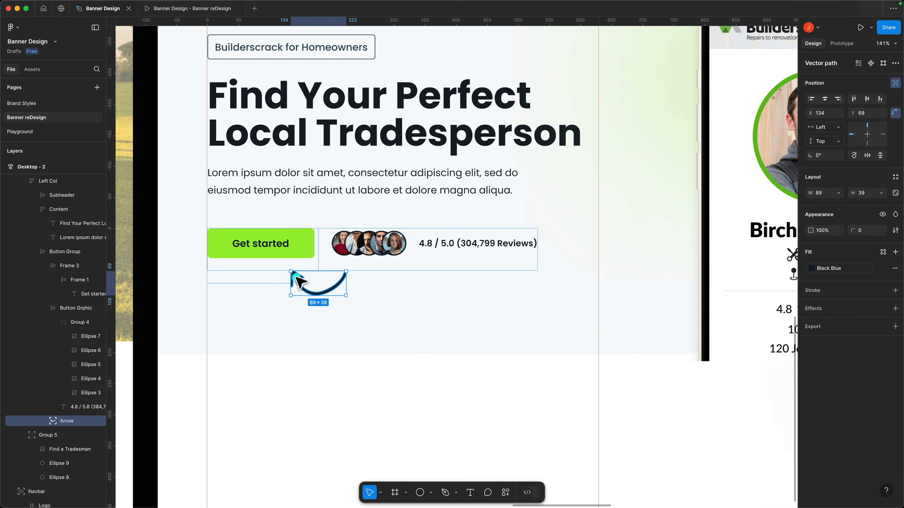
{"action": "left_click", "coordinate": [896, 327]}
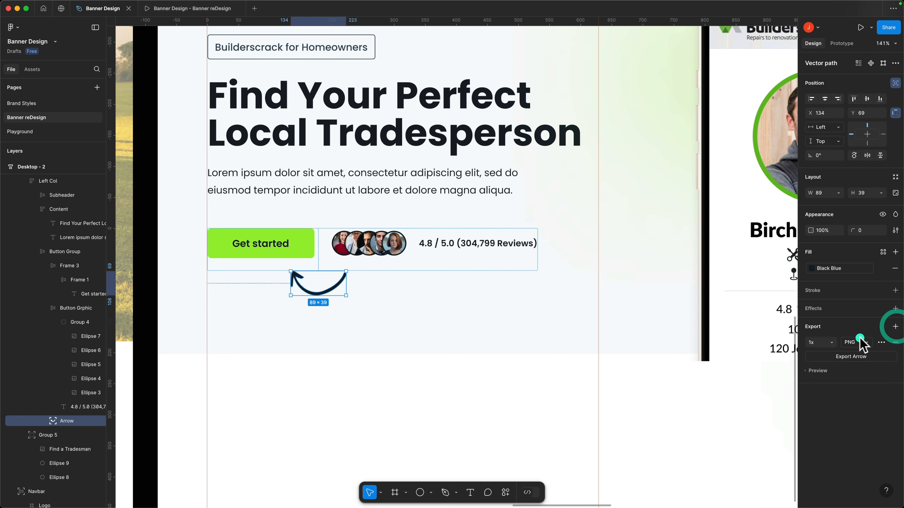
{"action": "left_click", "coordinate": [850, 357]}
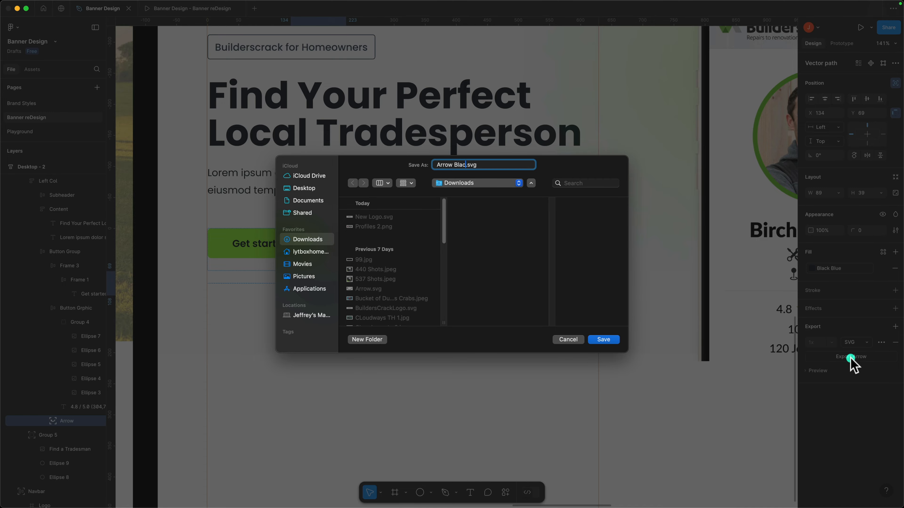
{"action": "key", "text": "Return"}
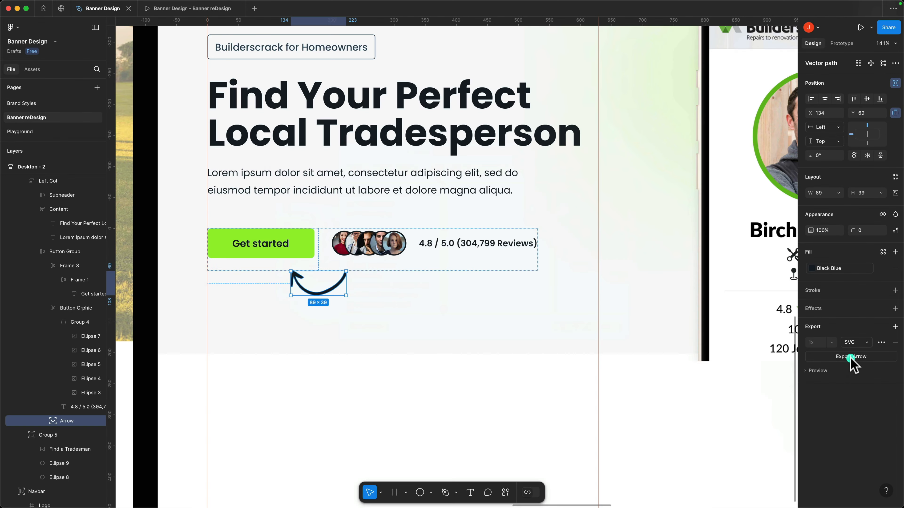
Copy the text "4.8 / 5.0 (304,799 Reviews)" beside the profile photos in the Figma design.
{"action": "double_click", "coordinate": [495, 243]}
{"action": "key", "text": "ctrl+Left"}
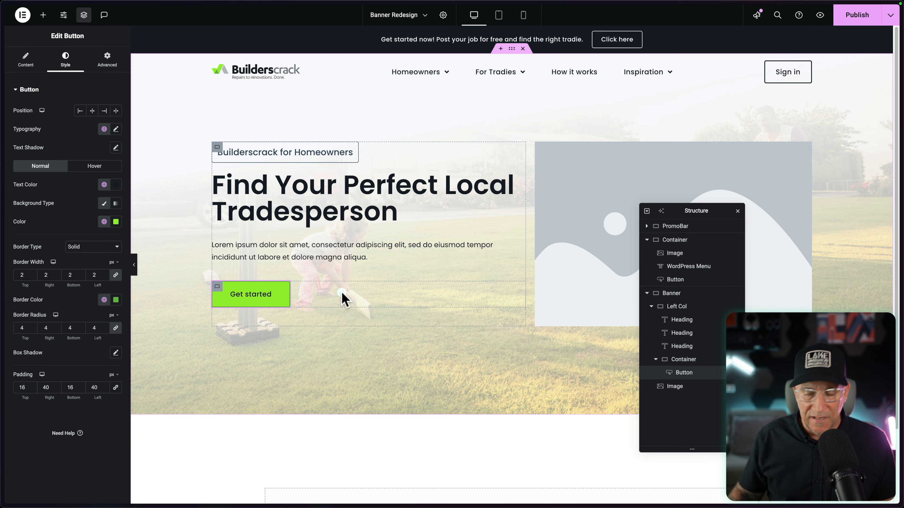
{"action": "key", "text": "ctrl+Right"}
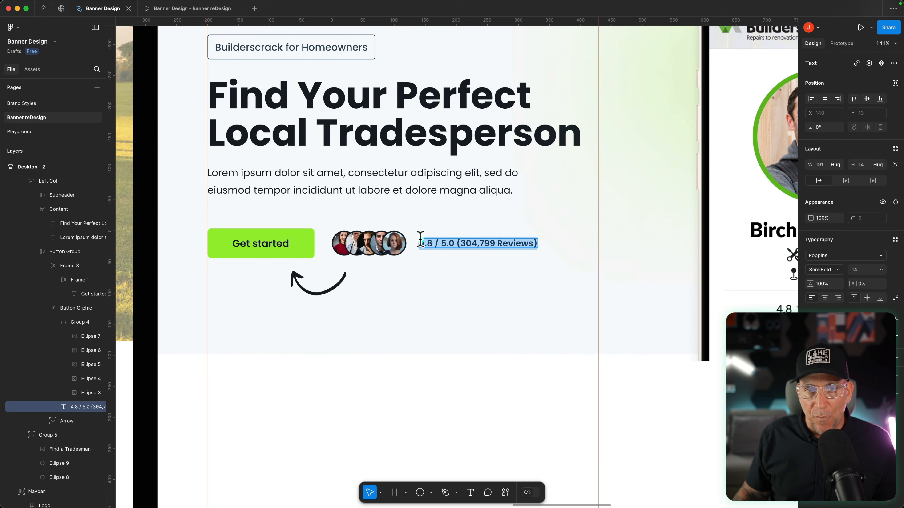
In Elementor, add an Image widget and a Heading widget after the "Get started" button in its container.
{"action": "key", "text": "ctrl+Left"}
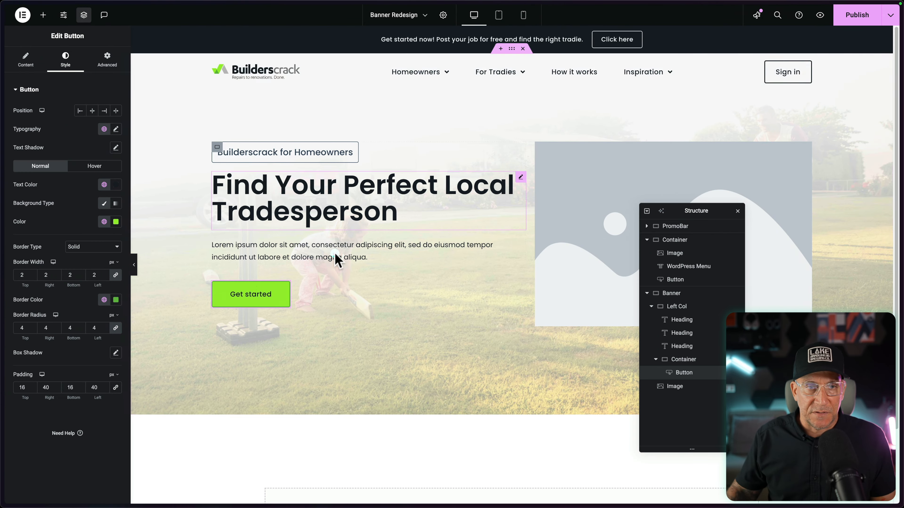
{"action": "left_click", "coordinate": [286, 293]}
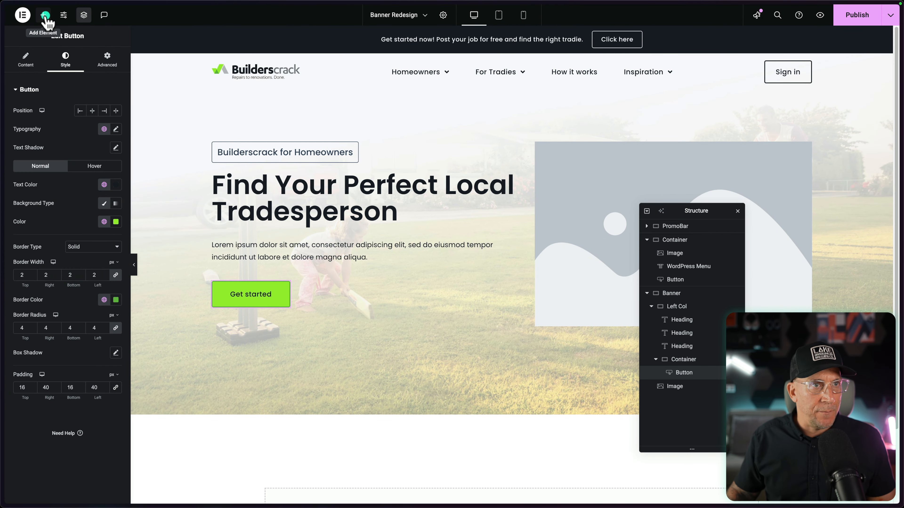
{"action": "left_click", "coordinate": [43, 14]}
{"action": "left_click_drag", "start_coordinate": [94, 202], "coordinate": [274, 323]}
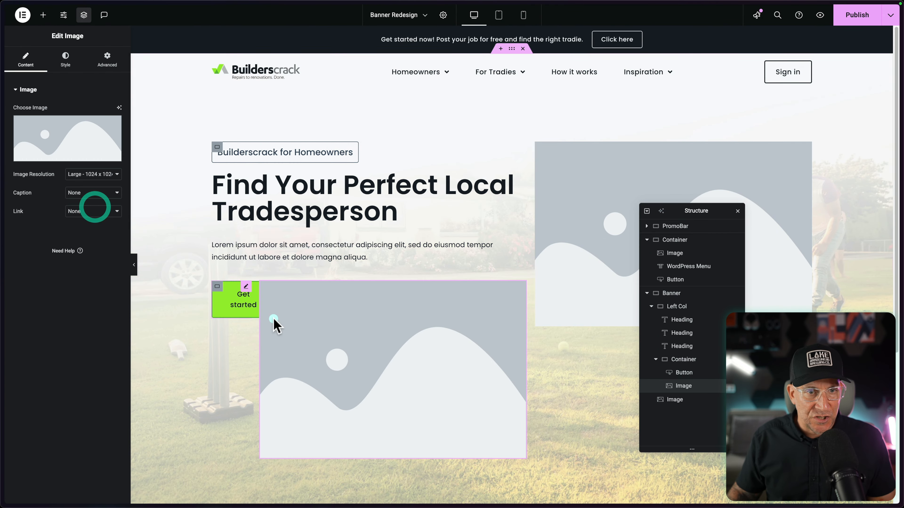
{"action": "left_click", "coordinate": [43, 14]}
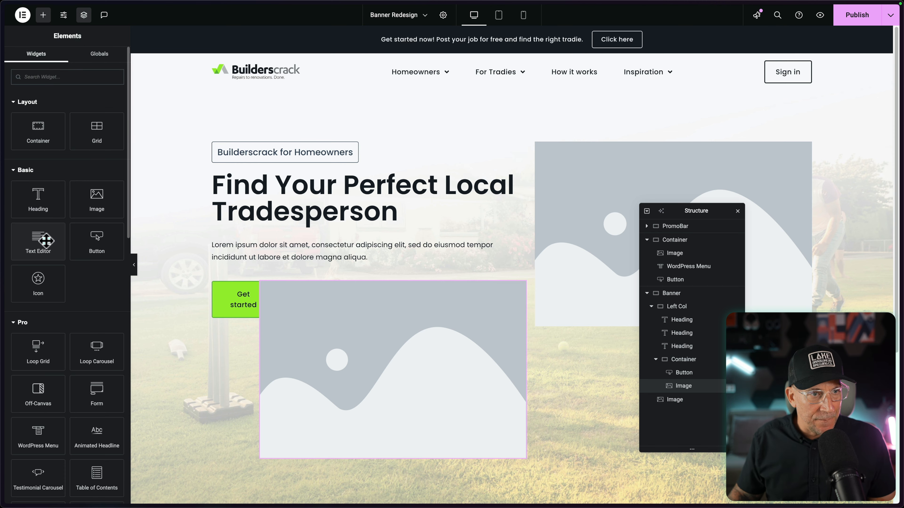
{"action": "left_click", "coordinate": [36, 210]}
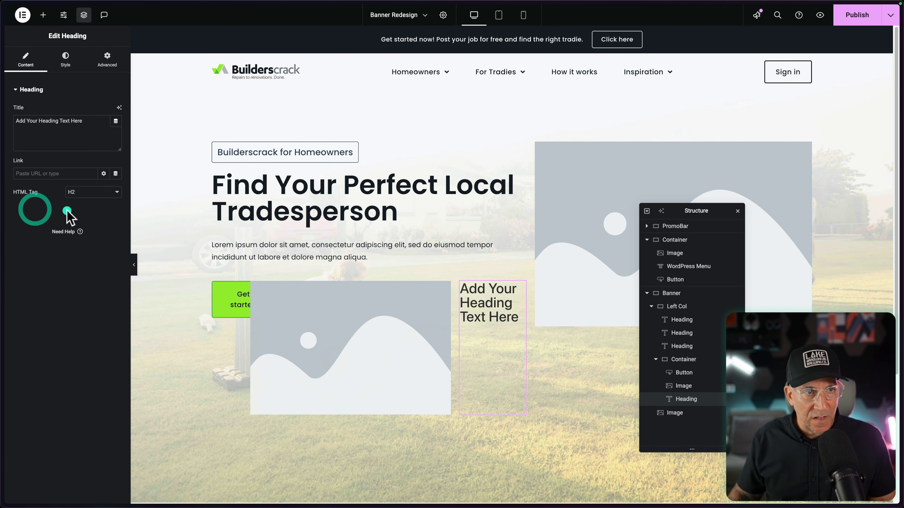
Add another Image widget after the heading, and upload "Profiles 2.png" from Downloads into the image beside the "Get started" button.
{"action": "left_click", "coordinate": [43, 15]}
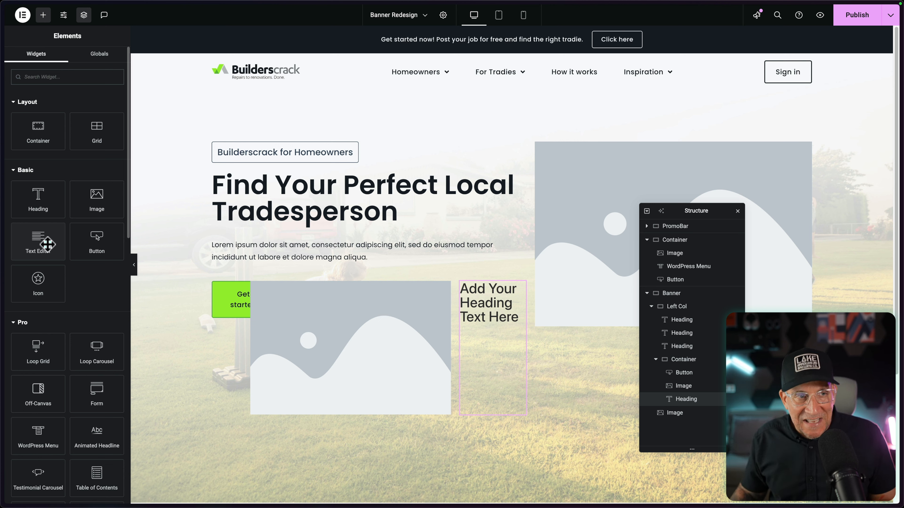
{"action": "left_click", "coordinate": [85, 205]}
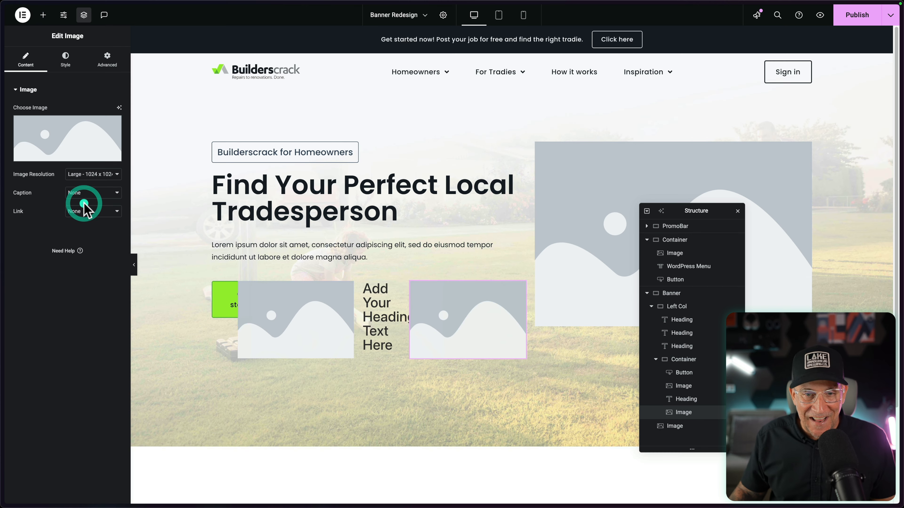
{"action": "left_click", "coordinate": [309, 299]}
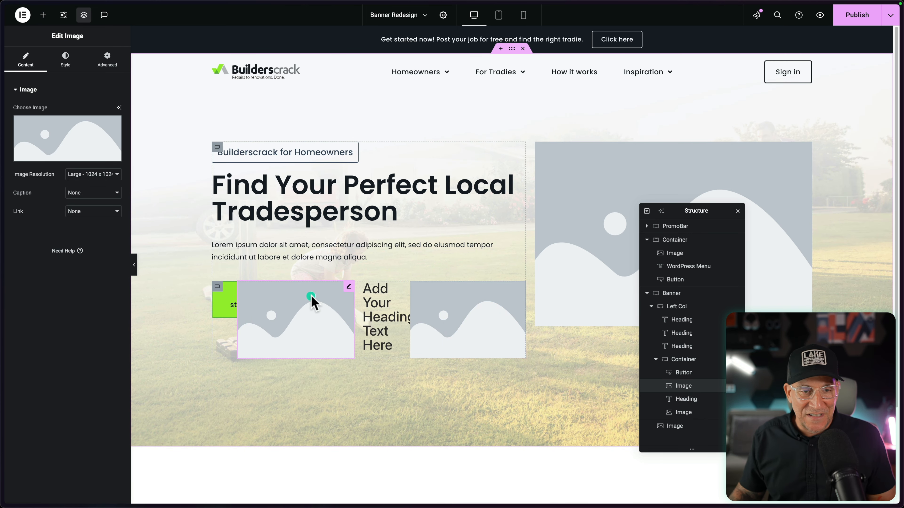
{"action": "left_click", "coordinate": [57, 141]}
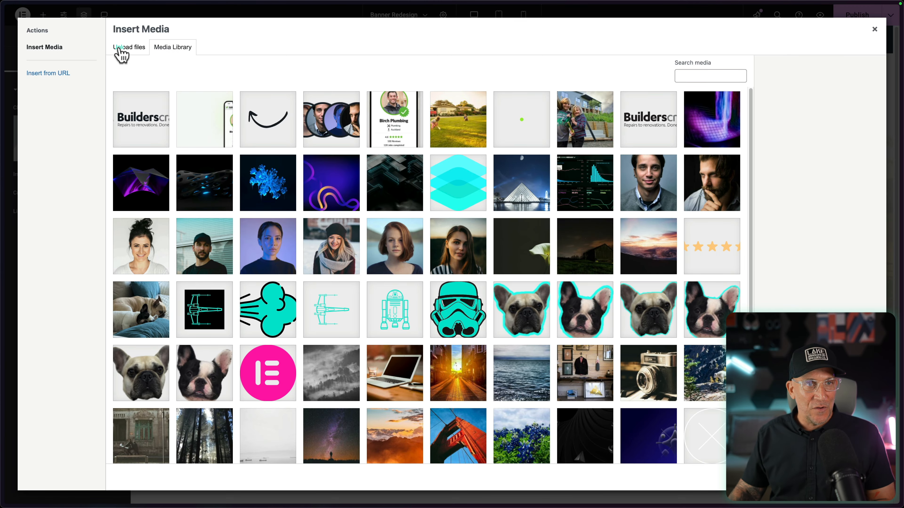
{"action": "left_click", "coordinate": [119, 48]}
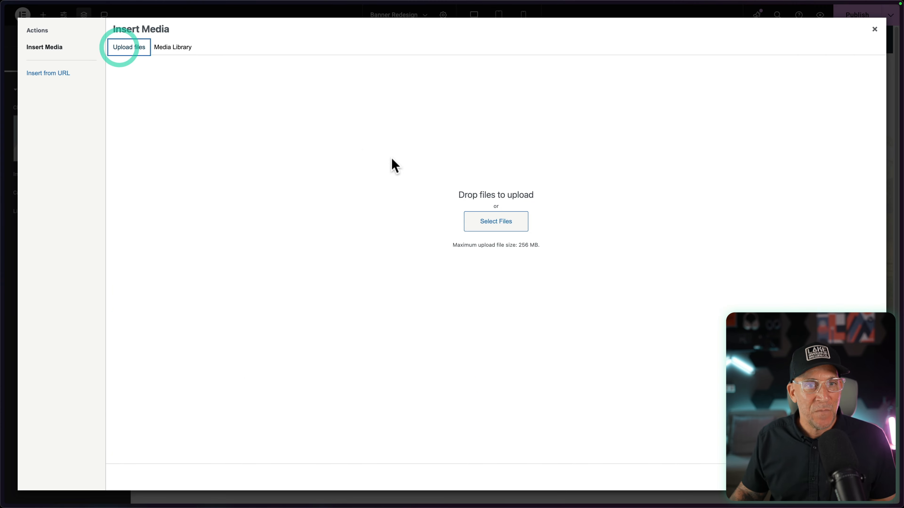
{"action": "left_click", "coordinate": [473, 223]}
{"action": "left_click", "coordinate": [372, 222]}
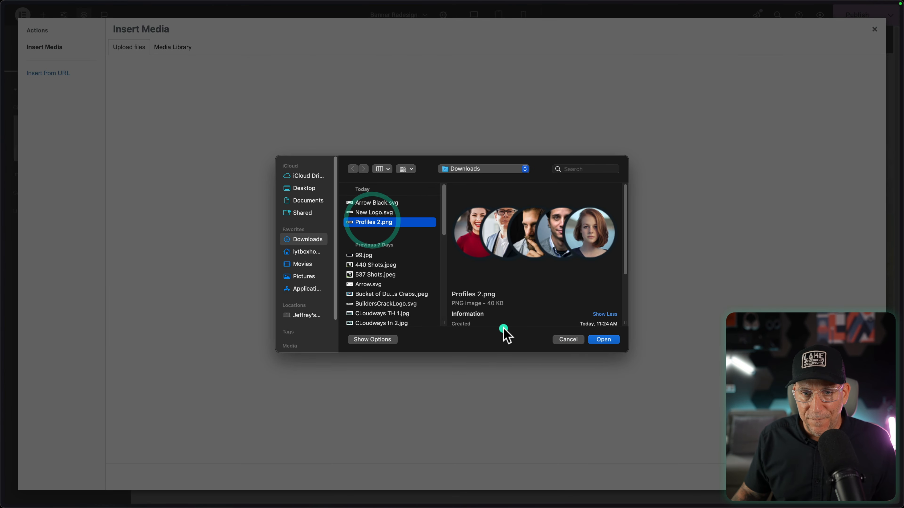
{"action": "left_click_drag", "start_coordinate": [487, 305], "coordinate": [496, 305]}
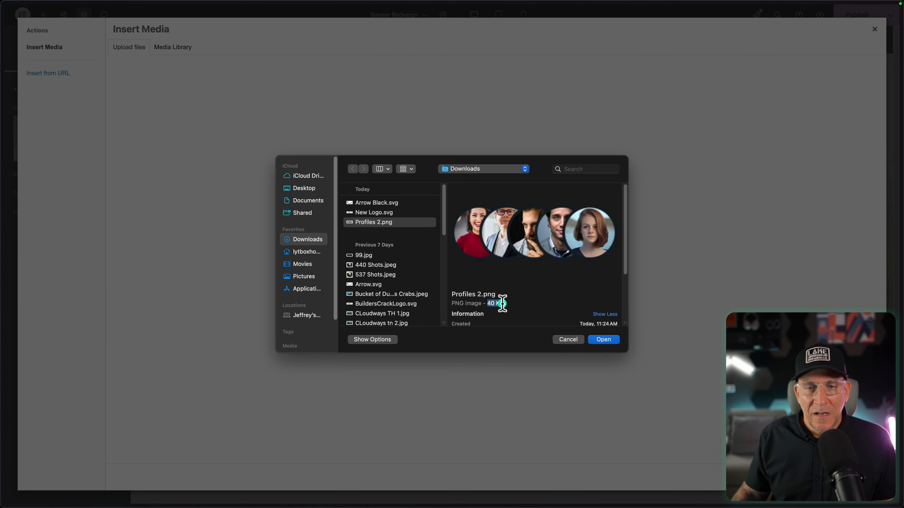
{"action": "left_click", "coordinate": [599, 340]}
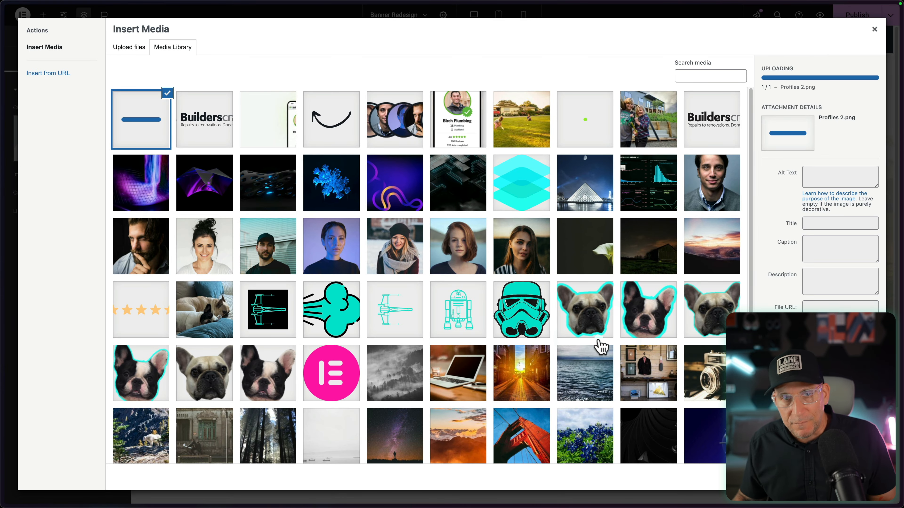
{"action": "left_click", "coordinate": [865, 478]}
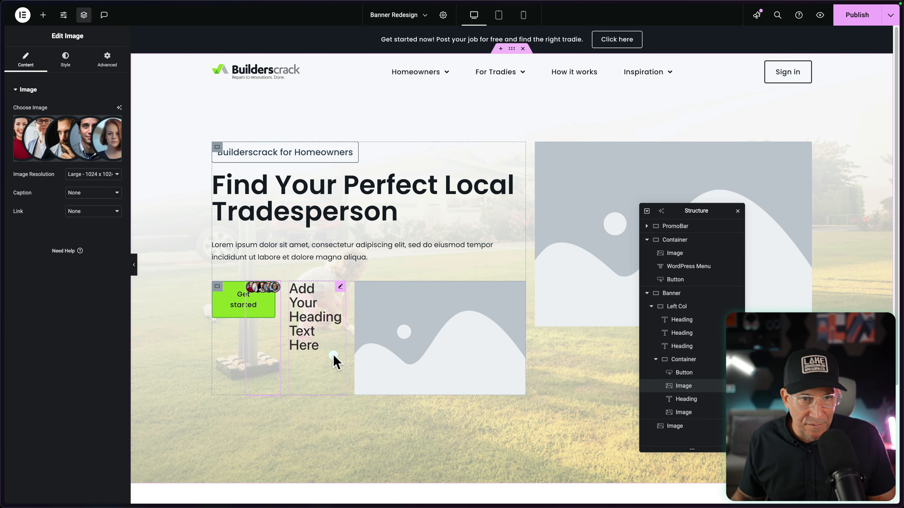
Replace the placeholder heading text beside the profile photos with "4.8 / 5.0 (304,799 Reviews)".
{"action": "left_click", "coordinate": [338, 295]}
{"action": "left_click_drag", "start_coordinate": [86, 121], "coordinate": [11, 114]}
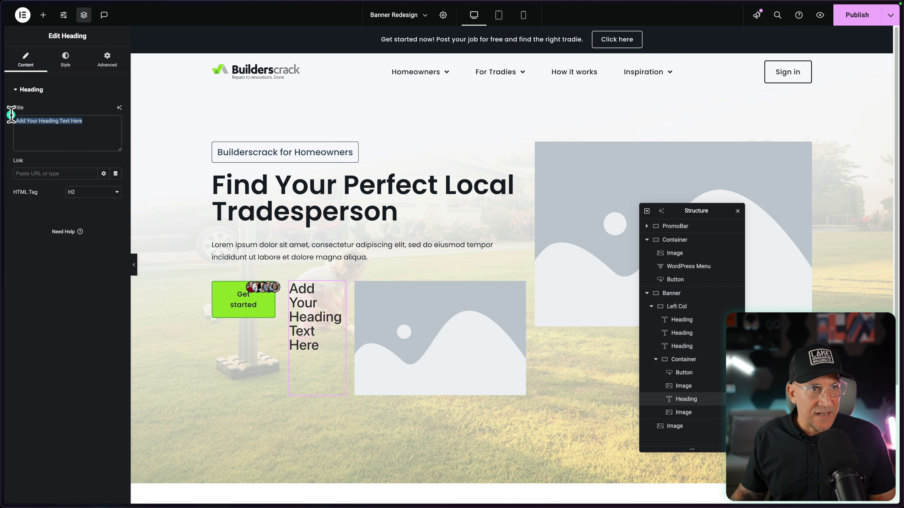
{"action": "type", "text": "4.8 / 5.0 (304,799 Reviews)"}
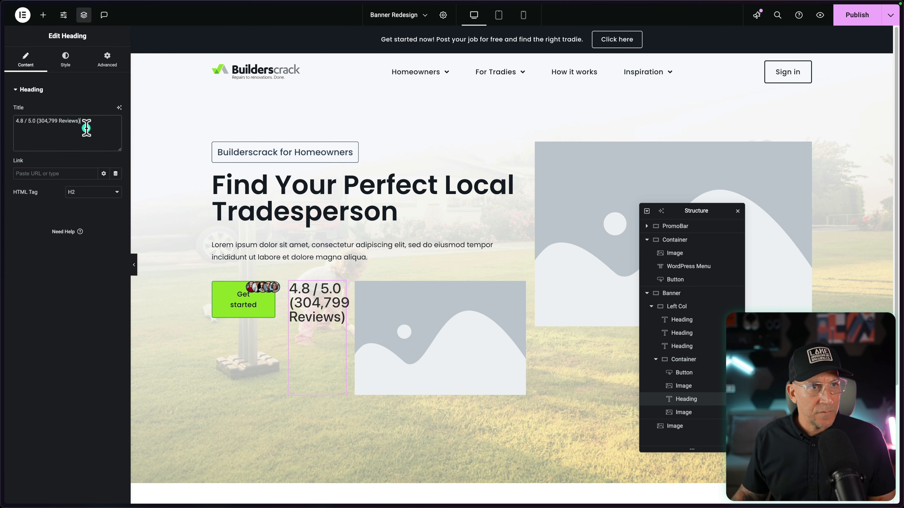
Upload "Arrow Black.svg" from Downloads and insert it into the last image placeholder of the button container.
{"action": "left_click", "coordinate": [375, 322]}
{"action": "left_click", "coordinate": [102, 145]}
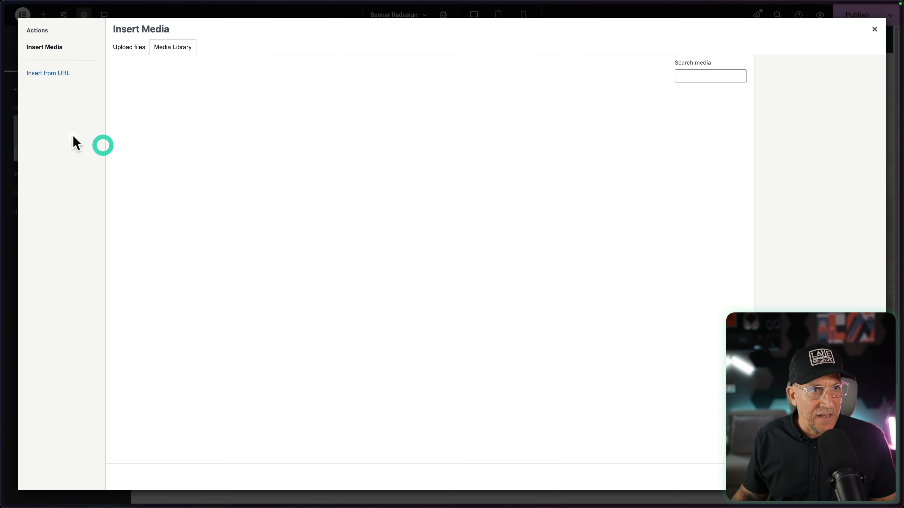
{"action": "left_click", "coordinate": [137, 48]}
{"action": "left_click", "coordinate": [490, 229]}
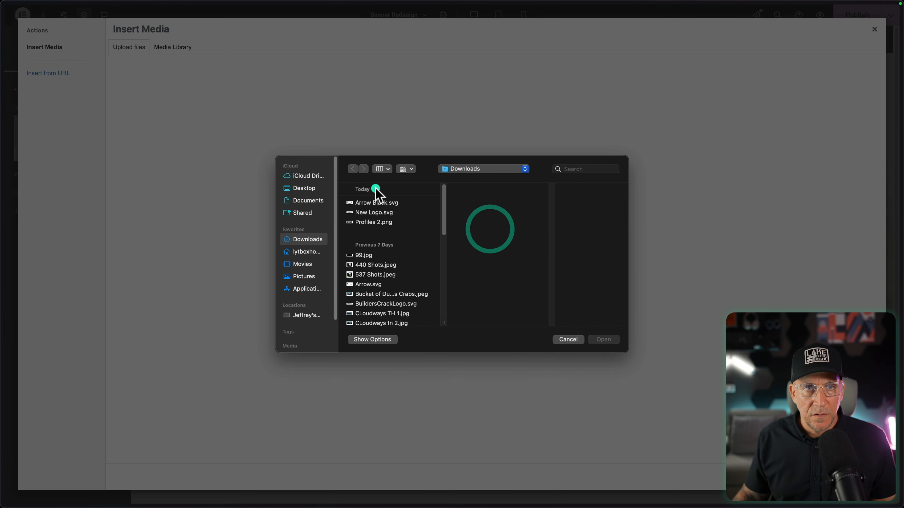
{"action": "left_click", "coordinate": [382, 216]}
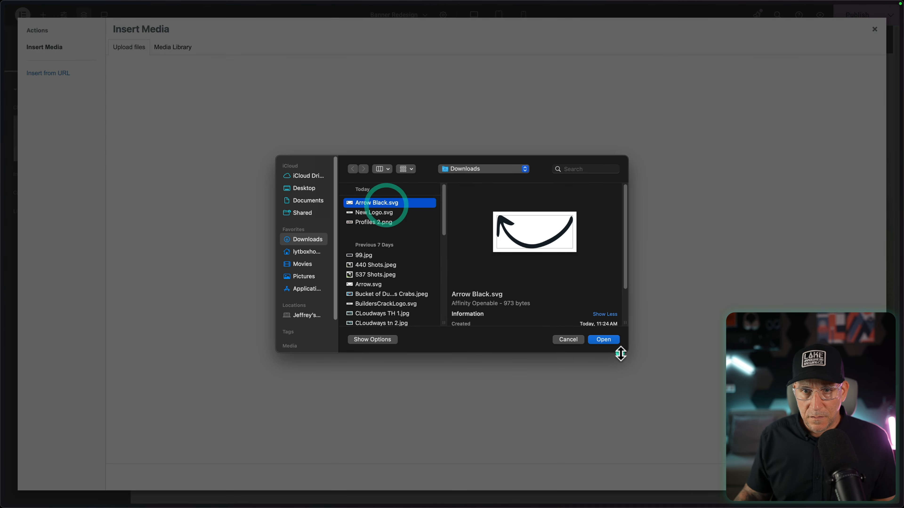
{"action": "left_click", "coordinate": [602, 339]}
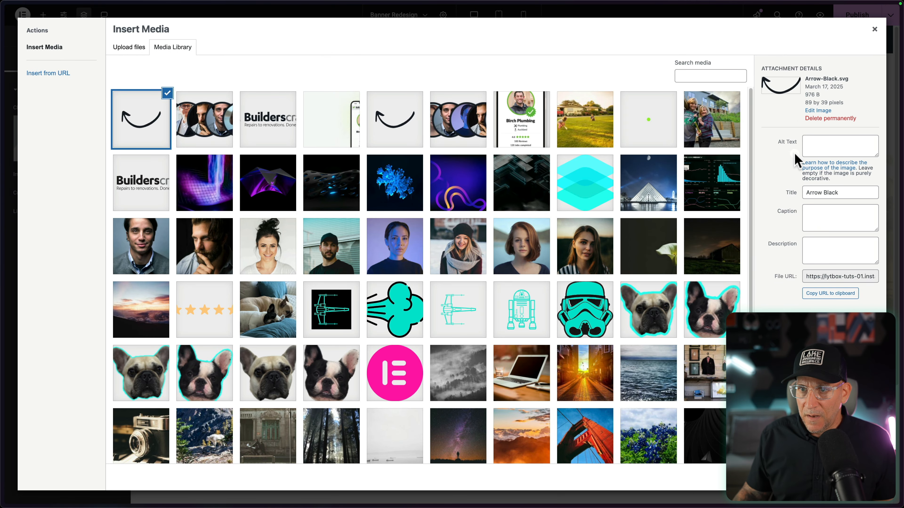
{"action": "left_click", "coordinate": [864, 477]}
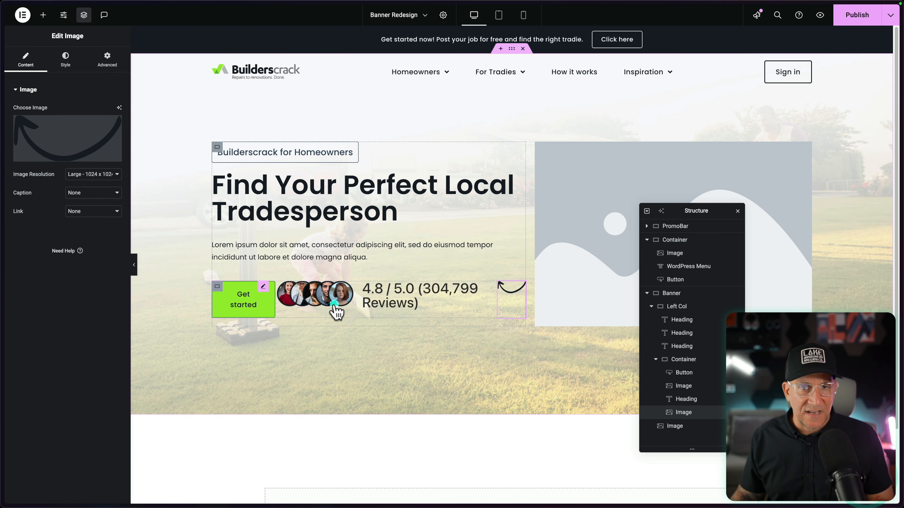
Rename the button's container "Button Group" and move the arrow image out of it, directly above it in Left Col.
{"action": "left_click", "coordinate": [686, 413]}
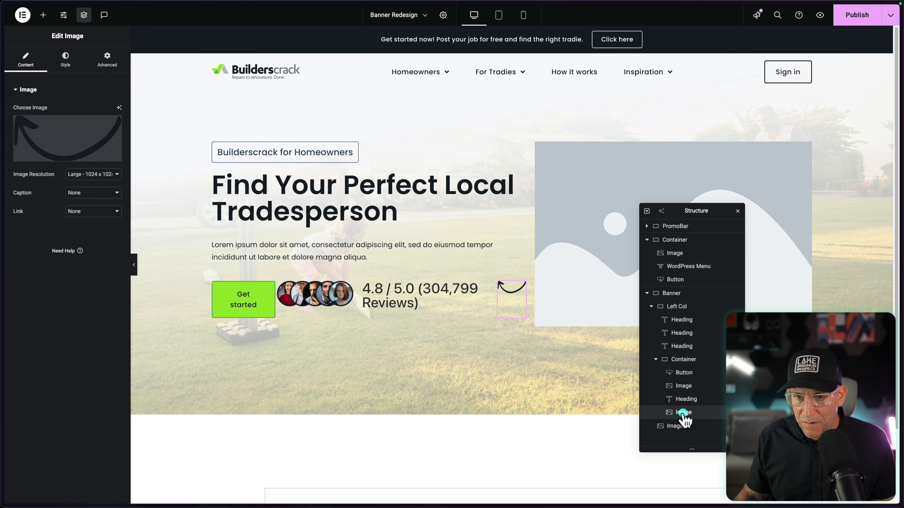
{"action": "left_click", "coordinate": [668, 360]}
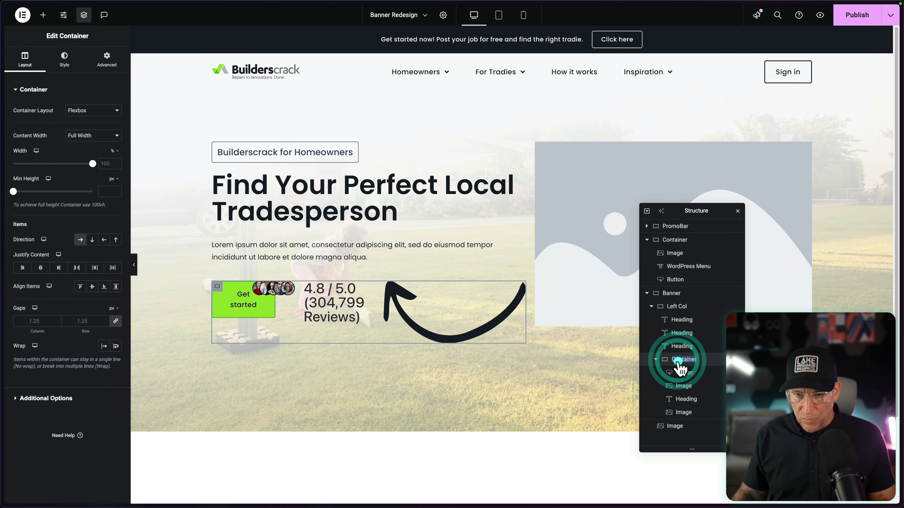
{"action": "left_click", "coordinate": [656, 359]}
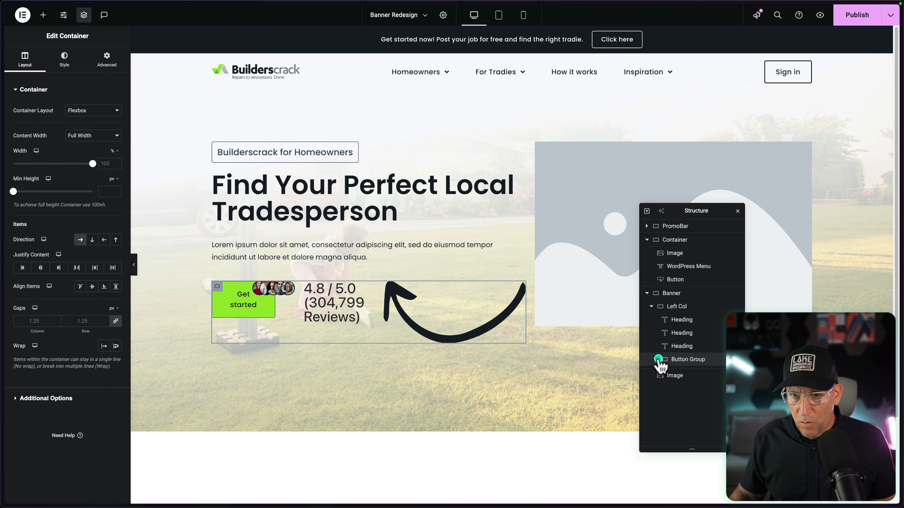
{"action": "left_click", "coordinate": [657, 359]}
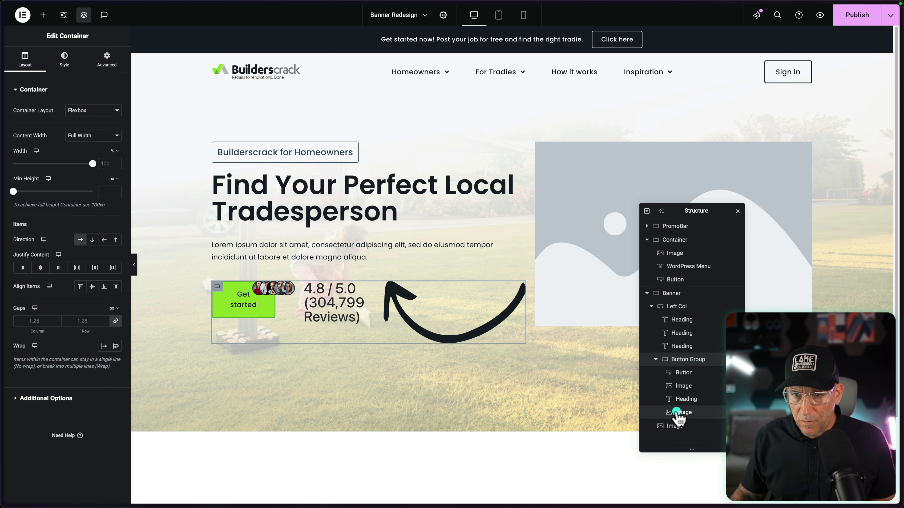
{"action": "left_click_drag", "start_coordinate": [676, 414], "coordinate": [672, 363]}
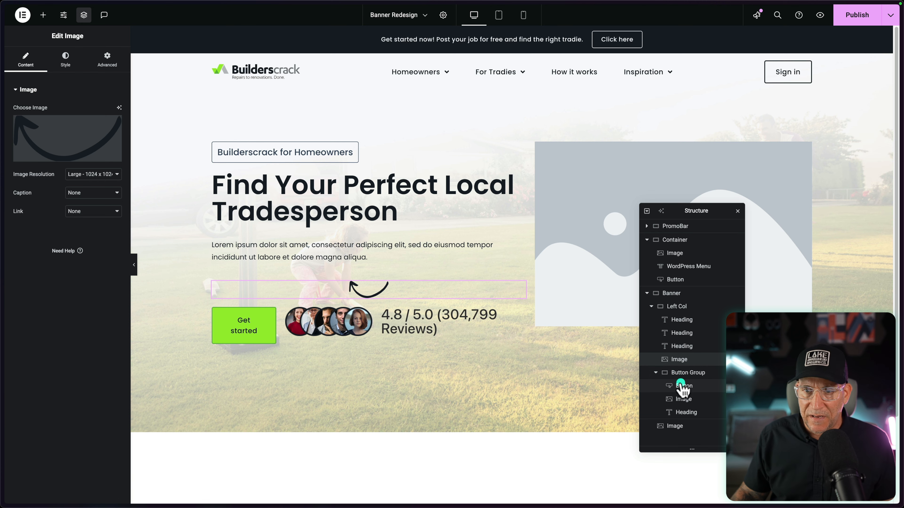
Select the profile photos image and check the dimensions of the matching photo group in the Figma design.
{"action": "left_click", "coordinate": [681, 399]}
{"action": "key", "text": "ctrl+Right"}
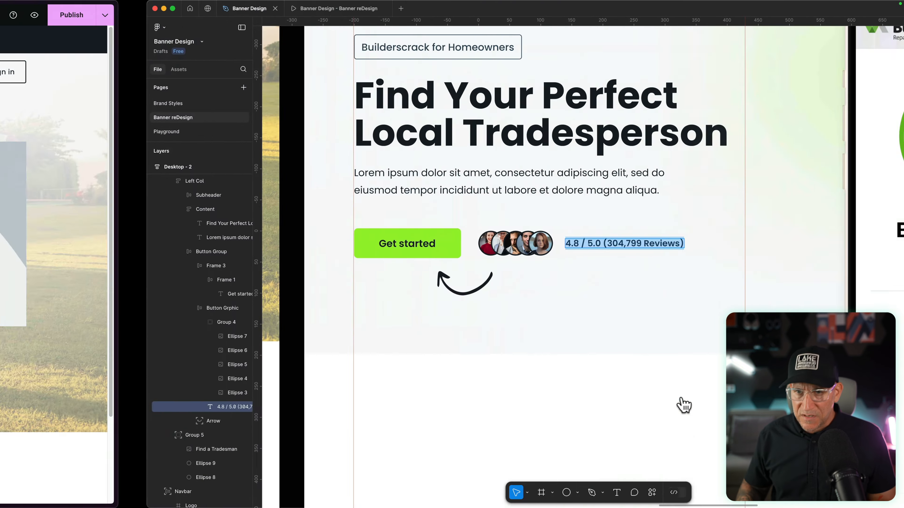
{"action": "left_click", "coordinate": [397, 251]}
{"action": "left_click", "coordinate": [397, 251]}
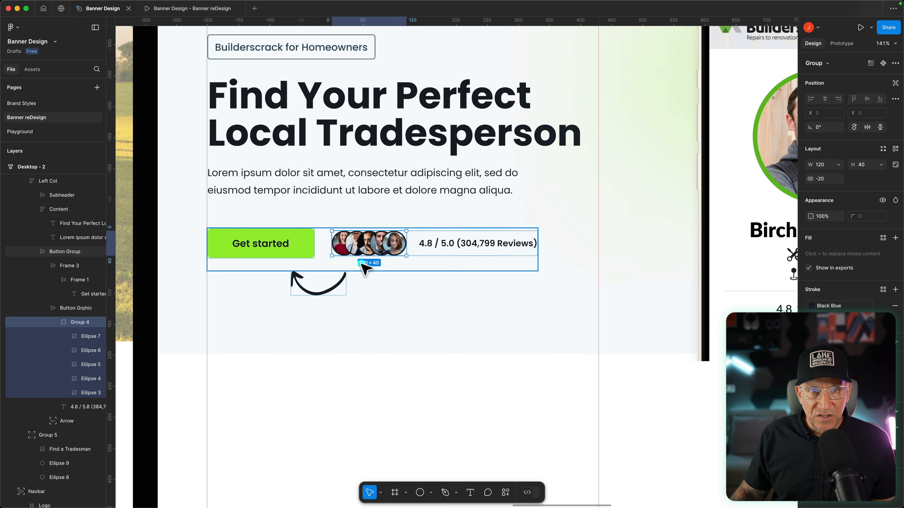
{"action": "key", "text": "ctrl+Left"}
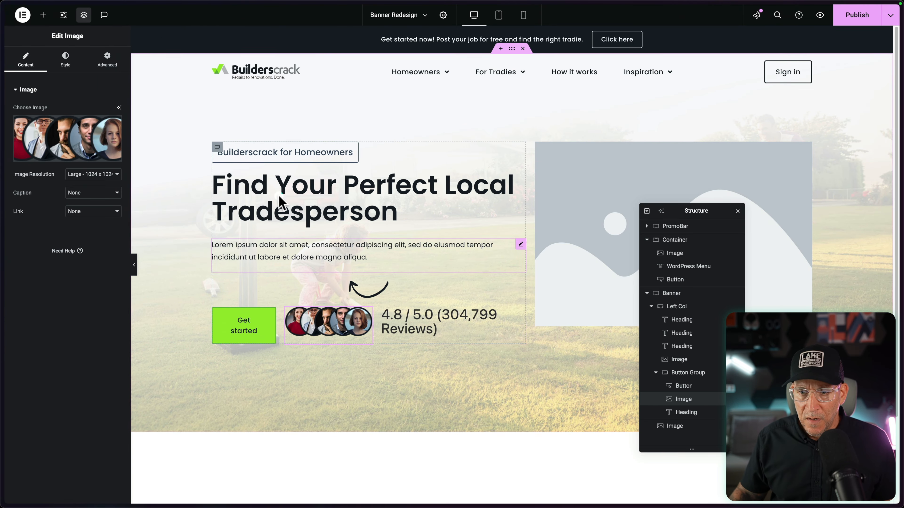
Set the profile photos image's width to 120 px and align the Button Group's items to the center.
{"action": "left_click", "coordinate": [64, 64]}
{"action": "left_click", "coordinate": [114, 126]}
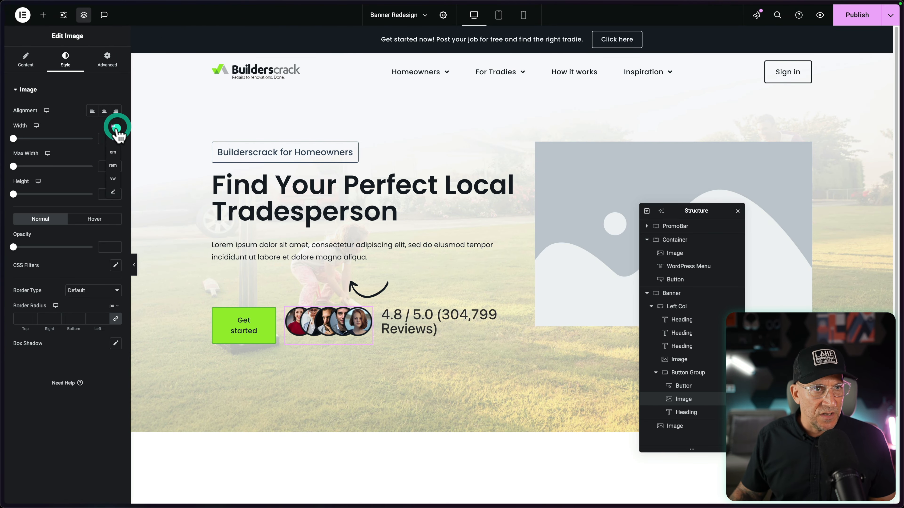
{"action": "left_click", "coordinate": [114, 125]}
{"action": "left_click", "coordinate": [105, 138]}
{"action": "type", "text": "120"}
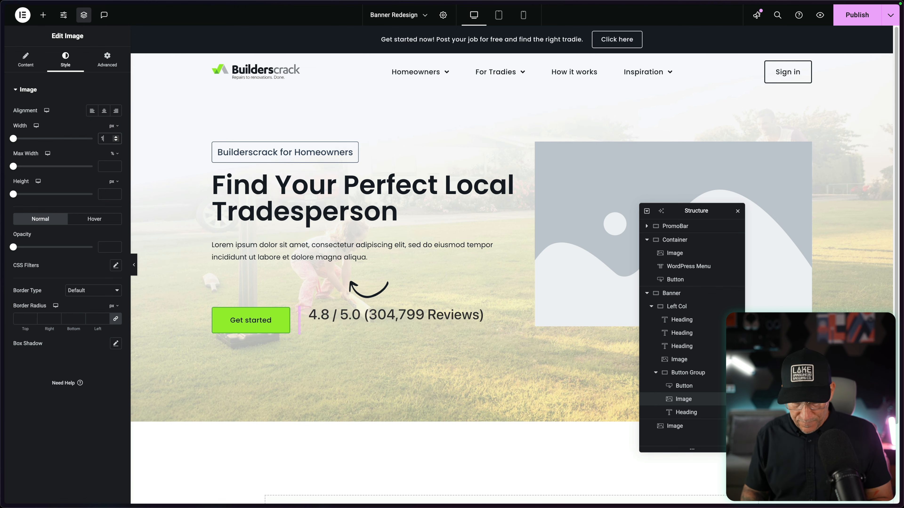
{"action": "left_click", "coordinate": [685, 373]}
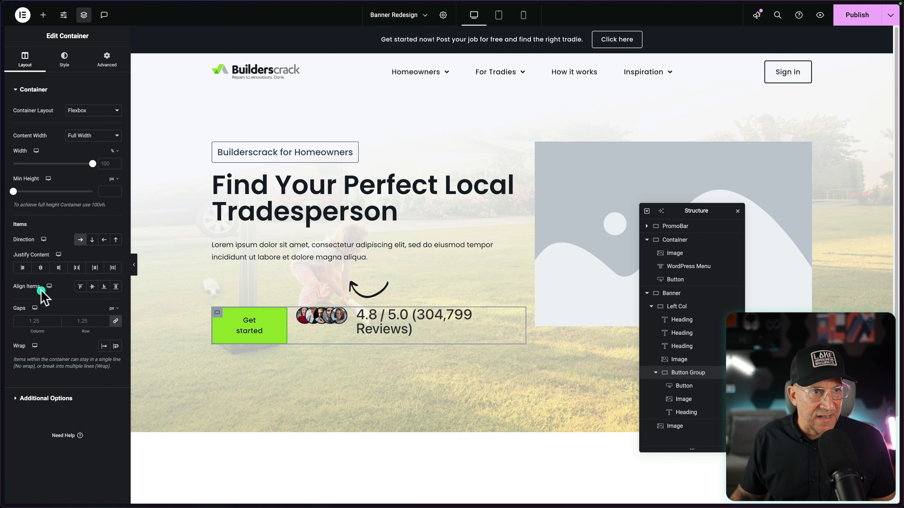
{"action": "left_click", "coordinate": [92, 286]}
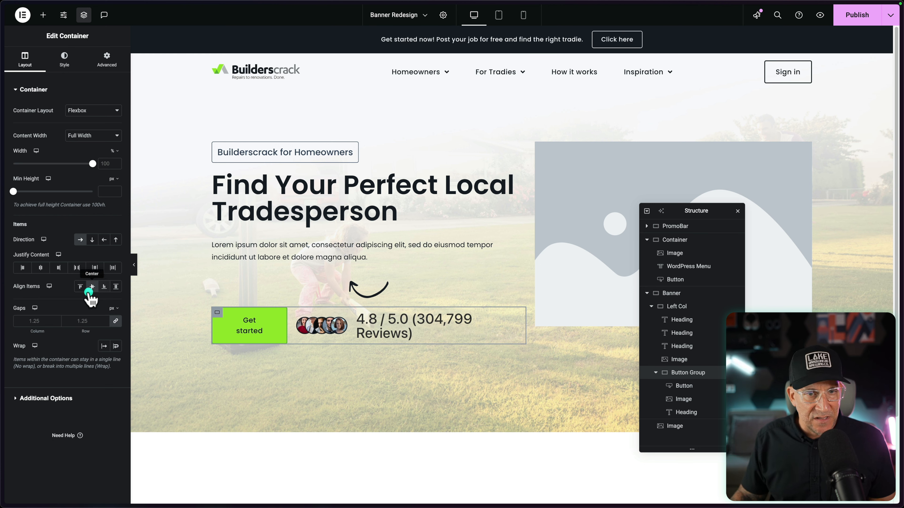
Set the reviews heading's HTML tag to span and apply the "Tradie Btn S" global font to it.
{"action": "left_click", "coordinate": [394, 331]}
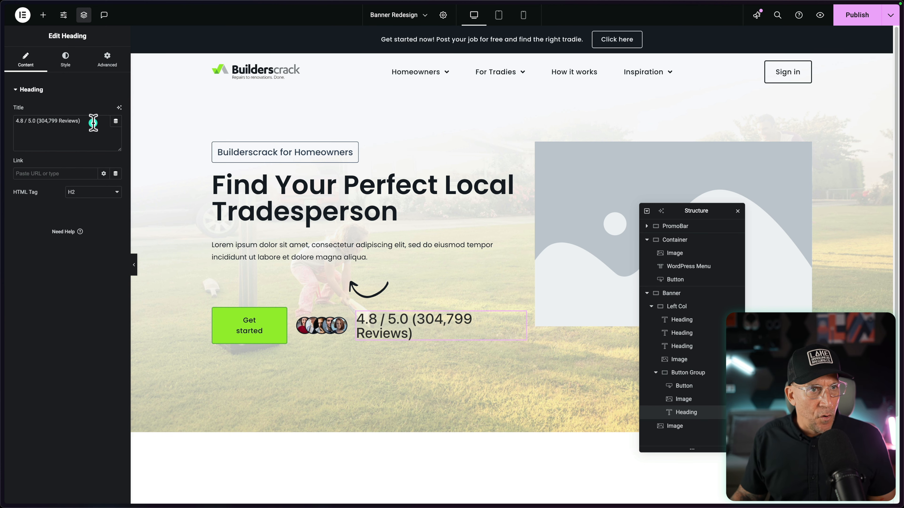
{"action": "left_click", "coordinate": [76, 193]}
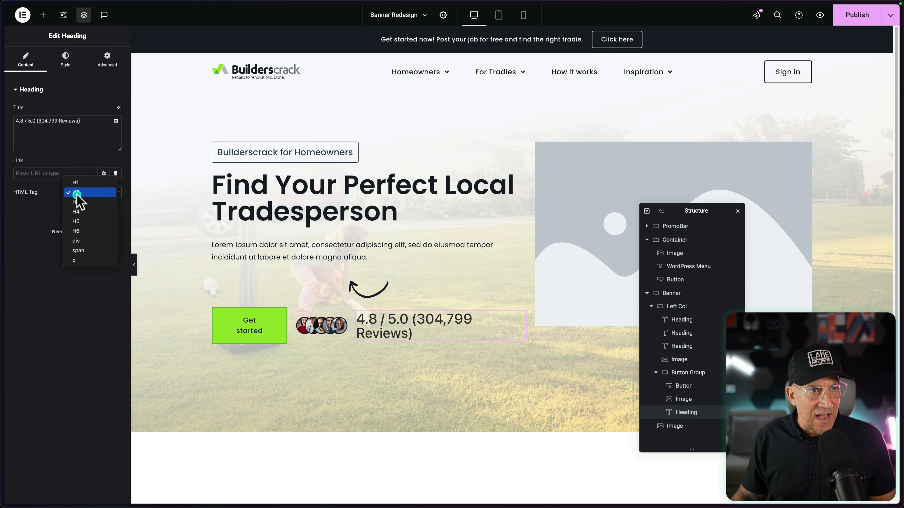
{"action": "left_click", "coordinate": [83, 252]}
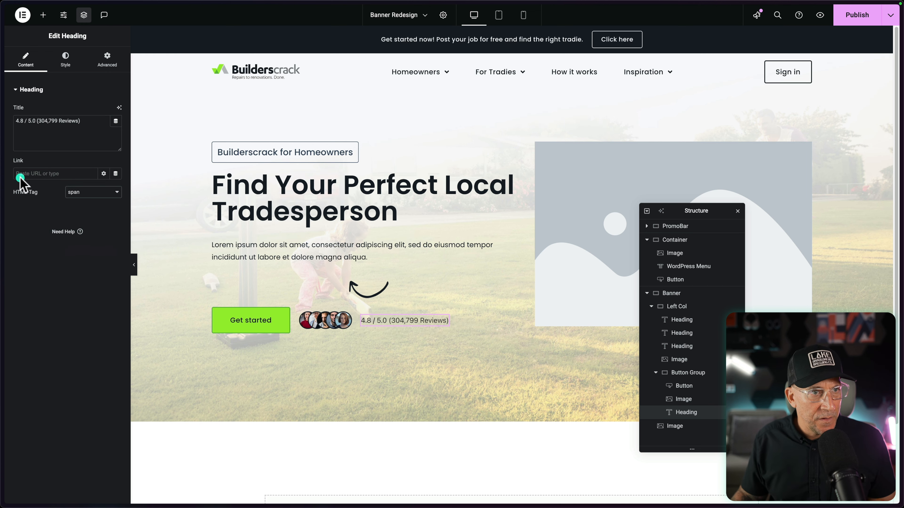
{"action": "left_click", "coordinate": [73, 61]}
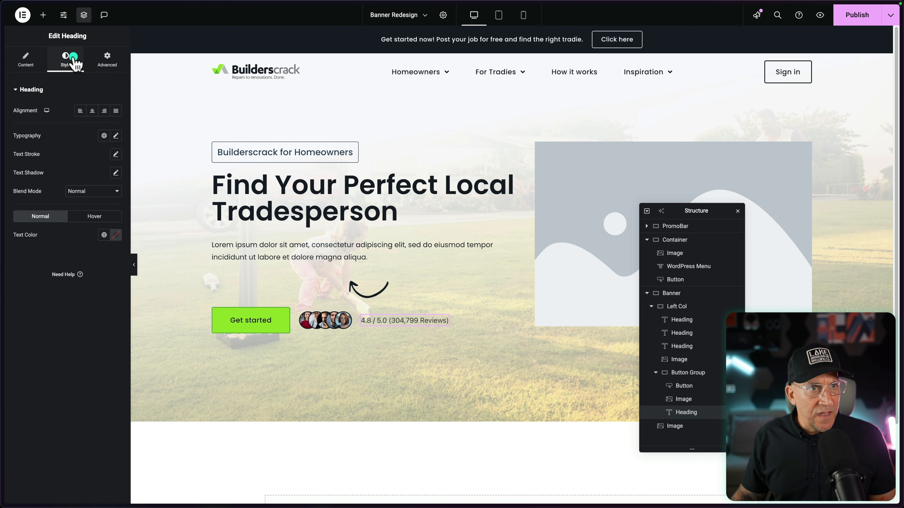
{"action": "left_click", "coordinate": [101, 140]}
{"action": "scroll", "coordinate": [76, 276], "scroll_direction": "down", "scroll_amount": 5}
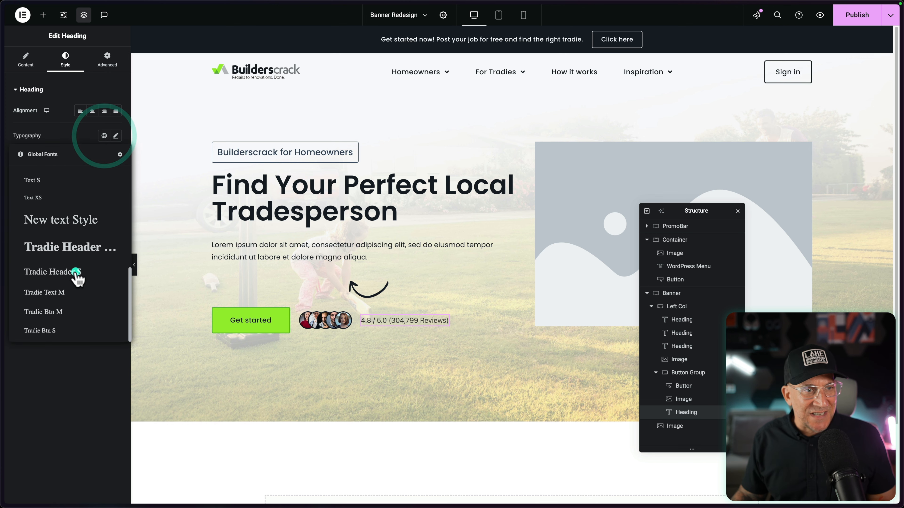
{"action": "left_click", "coordinate": [58, 337]}
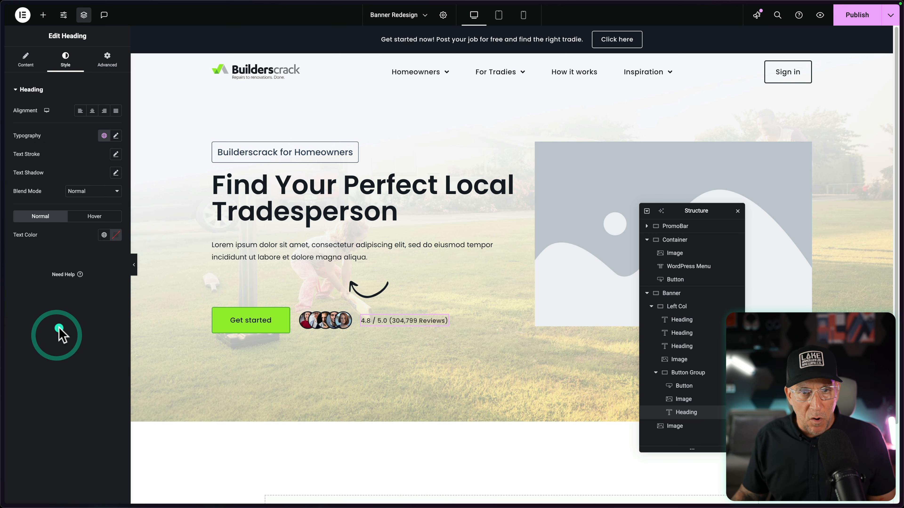
Unlink the profile photos image's padding sides and increase only its left padding to add space after the Get started button.
{"action": "left_click", "coordinate": [326, 320]}
{"action": "left_click", "coordinate": [107, 60]}
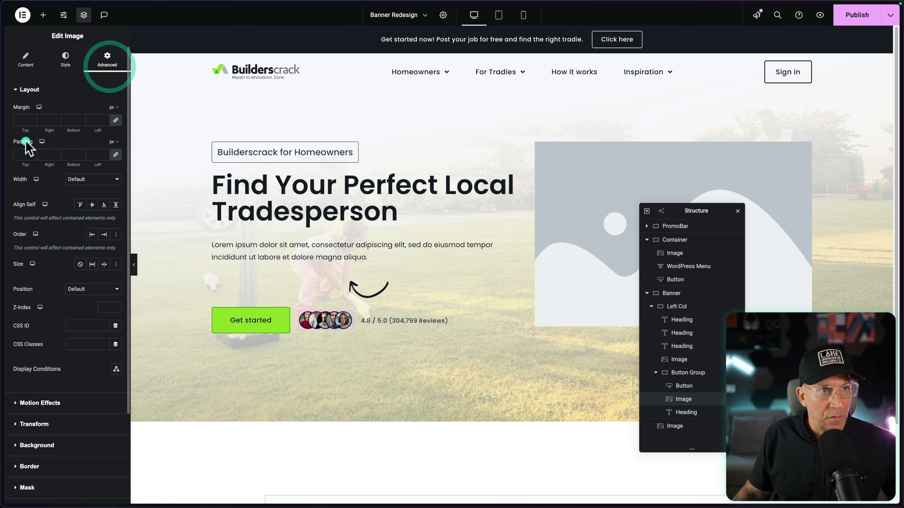
{"action": "left_click", "coordinate": [116, 155]}
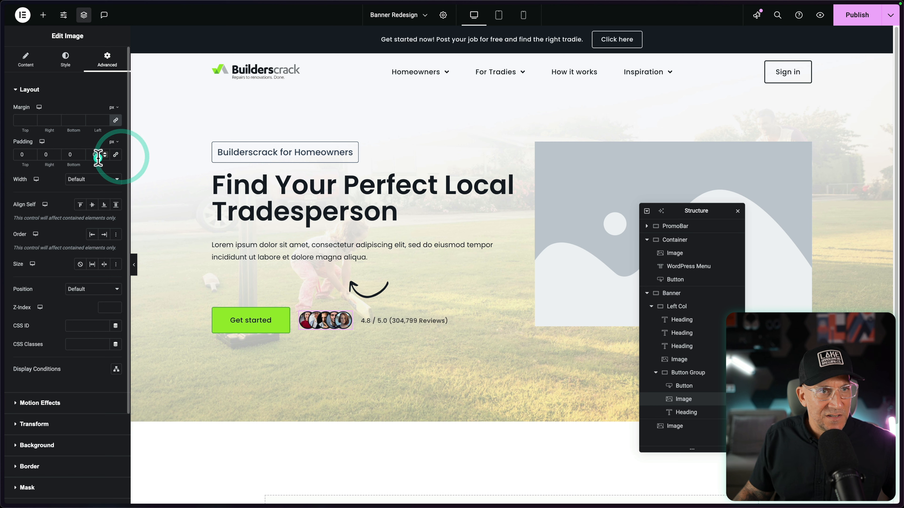
{"action": "left_click", "coordinate": [36, 155]}
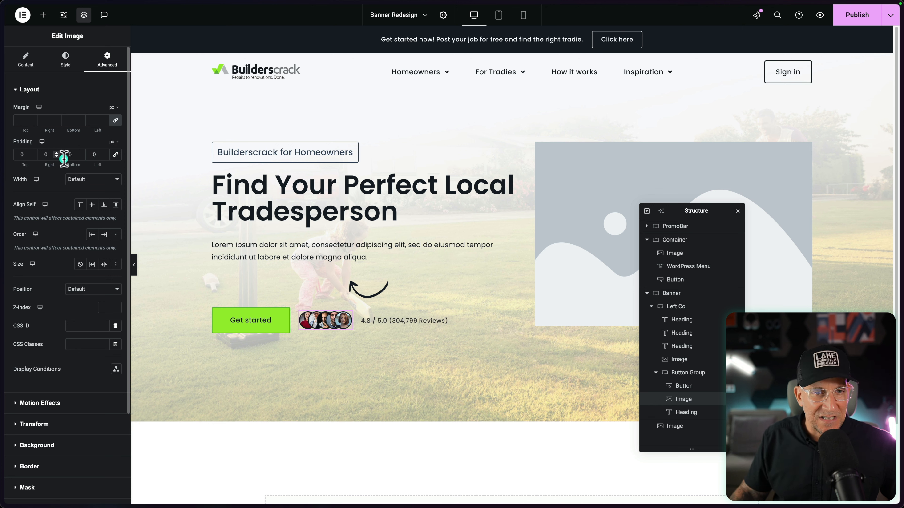
{"action": "left_click", "coordinate": [106, 153]}
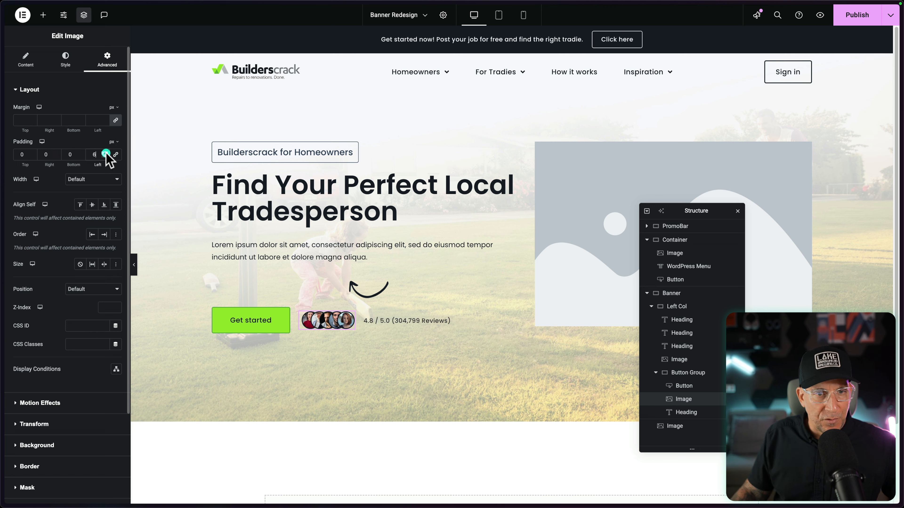
Collapse the Button Group in the structure and move the arrow image directly below it within Left Col.
{"action": "left_click", "coordinate": [369, 286]}
{"action": "left_click", "coordinate": [675, 369]}
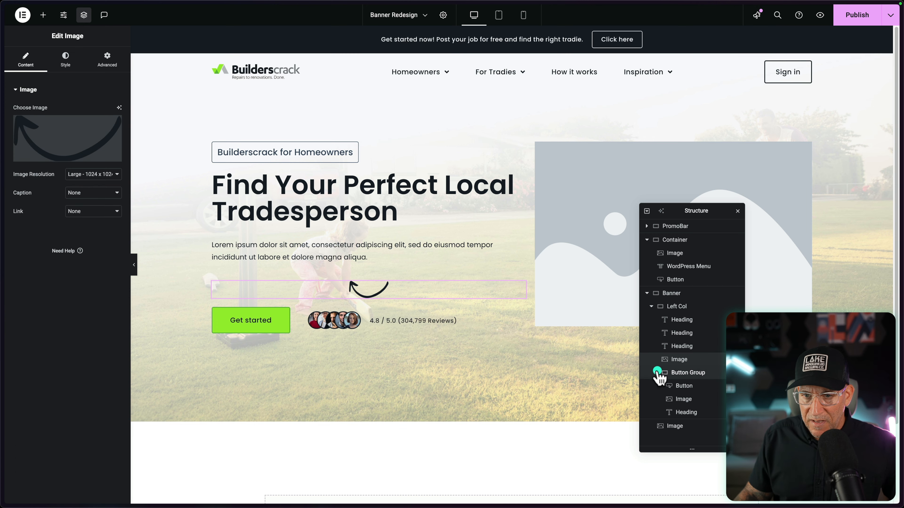
{"action": "mouse_move", "coordinate": [658, 372]}
{"action": "left_mouse_down"}
{"action": "mouse_move", "coordinate": [650, 369]}
{"action": "mouse_move", "coordinate": [675, 377]}
{"action": "left_mouse_up"}
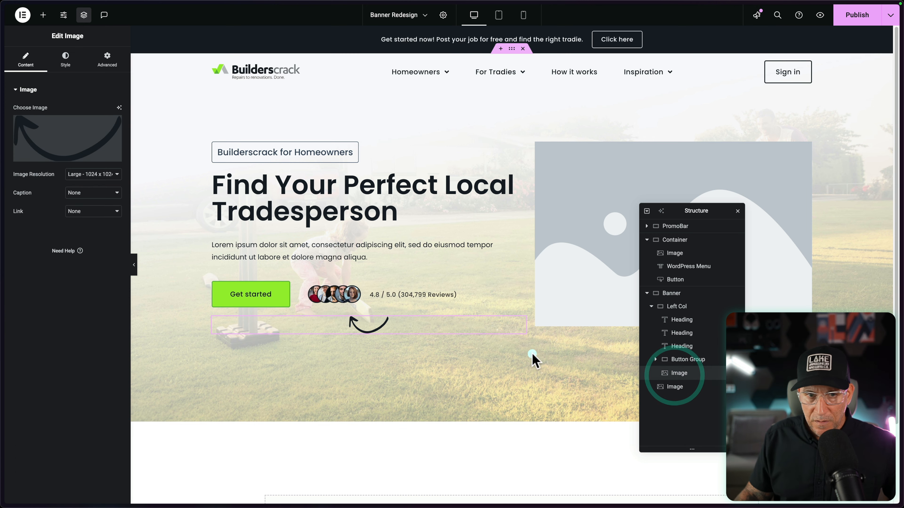
{"action": "left_click", "coordinate": [522, 320]}
{"action": "left_click", "coordinate": [519, 323]}
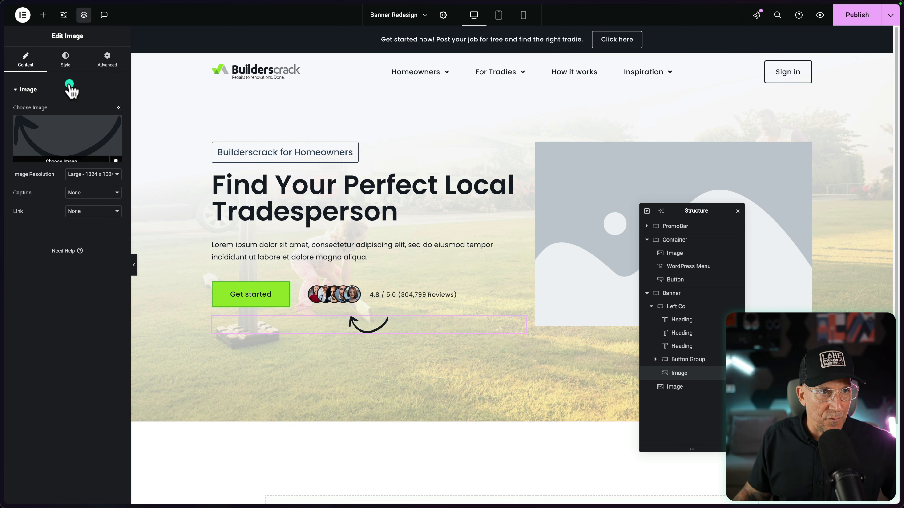
Set the arrow image to Full resolution, check the arrow's size in Figma, and make the image 90 px wide and left-aligned.
{"action": "left_click", "coordinate": [81, 175]}
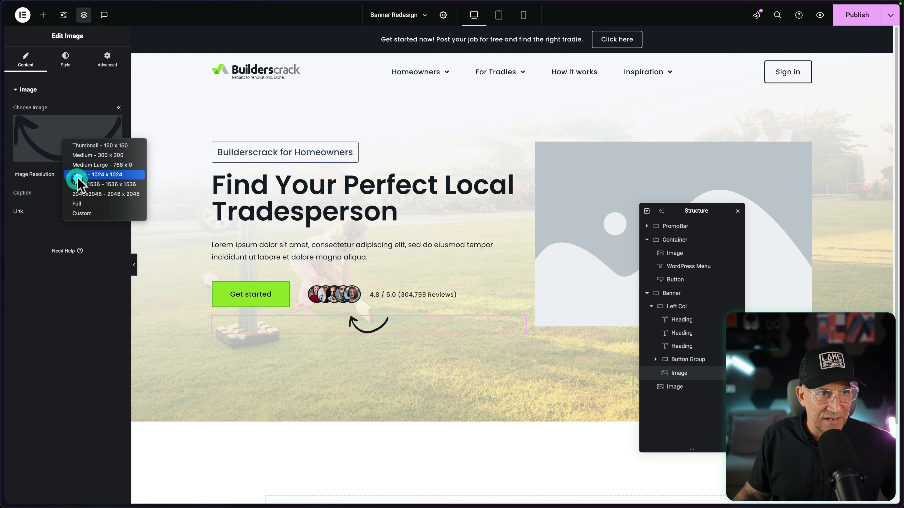
{"action": "left_click", "coordinate": [86, 204]}
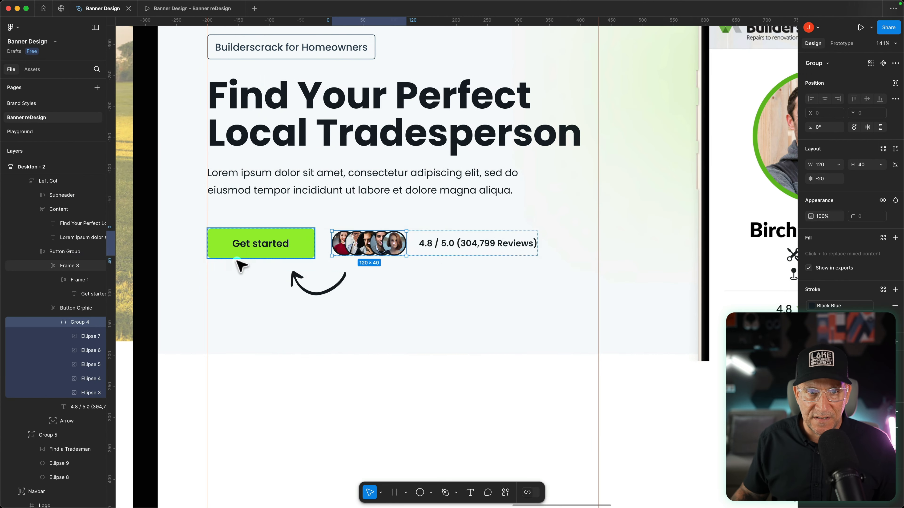
{"action": "left_click", "coordinate": [302, 290]}
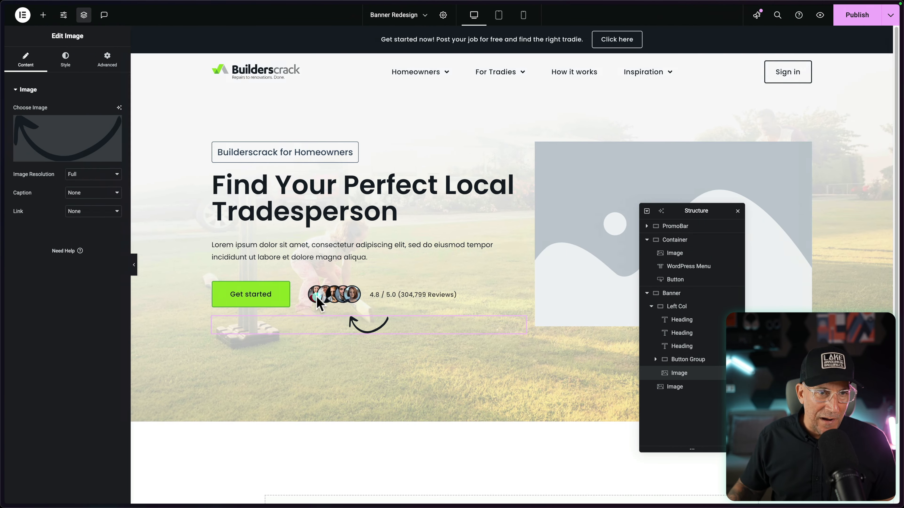
{"action": "left_click", "coordinate": [66, 59]}
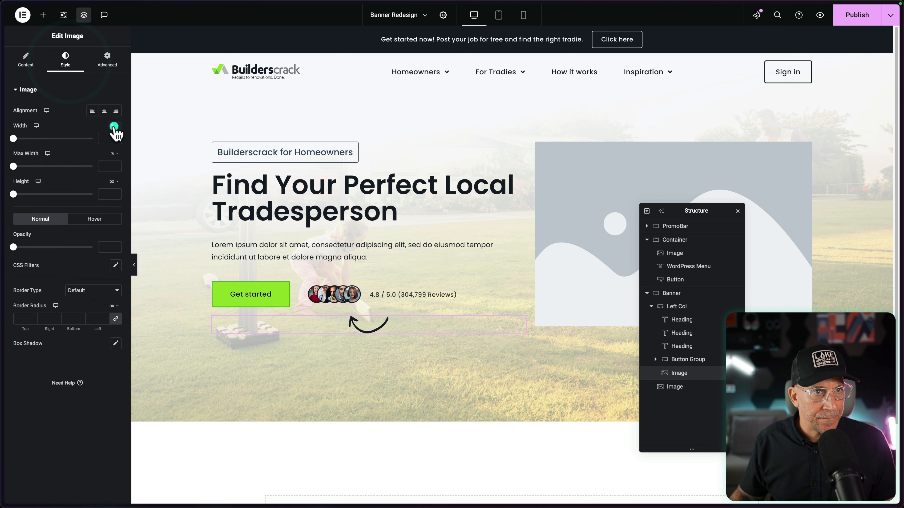
{"action": "left_click", "coordinate": [107, 135]}
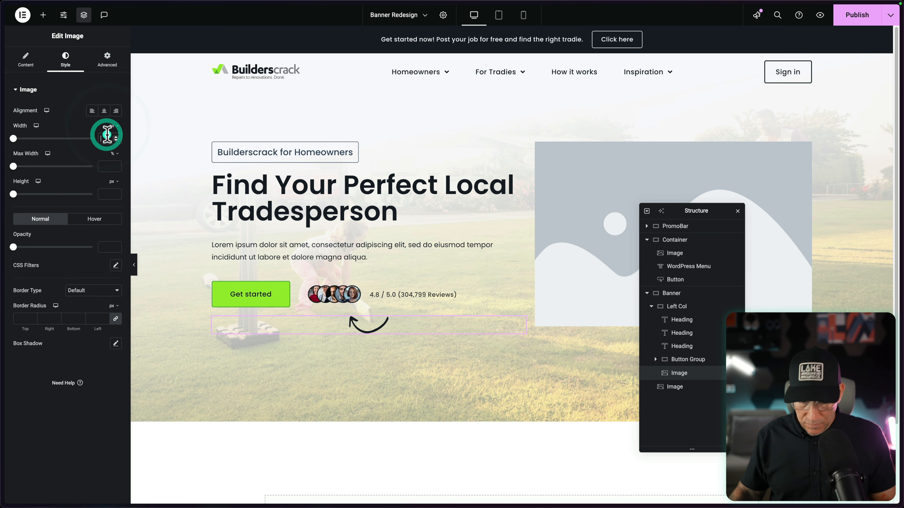
{"action": "type", "text": "90"}
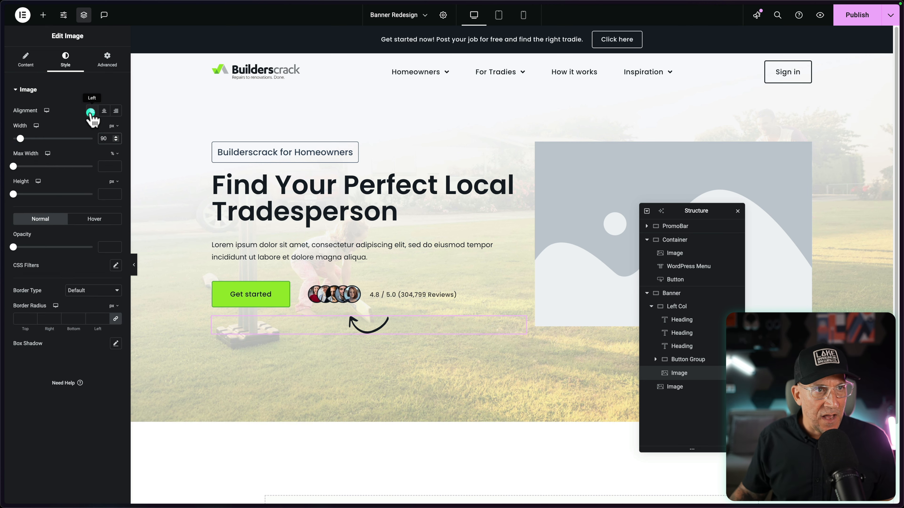
Unlink the arrow image's margins and set only its left margin to 160 px.
{"action": "left_click", "coordinate": [107, 60]}
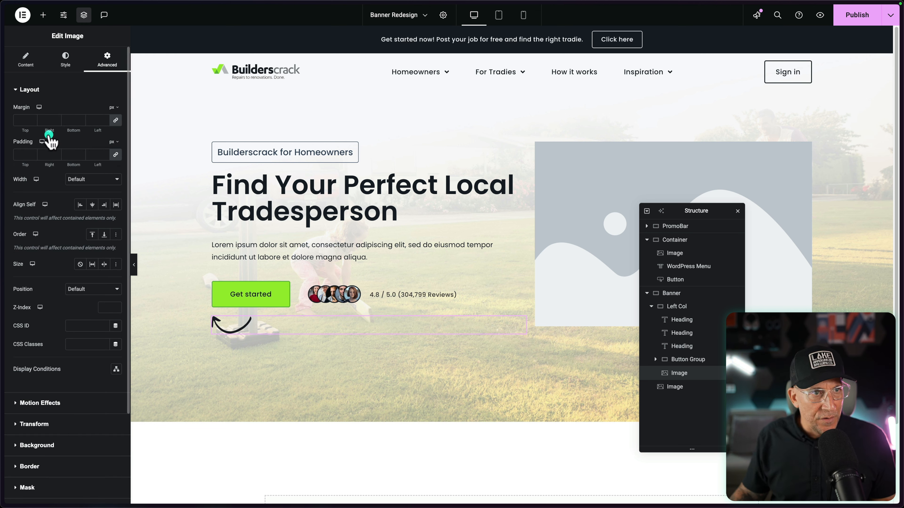
{"action": "left_click", "coordinate": [116, 120]}
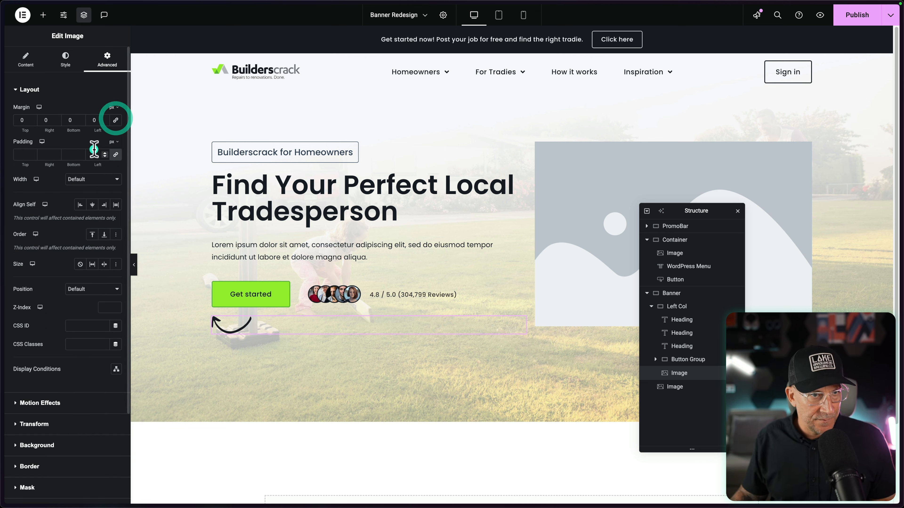
{"action": "left_click", "coordinate": [106, 119]}
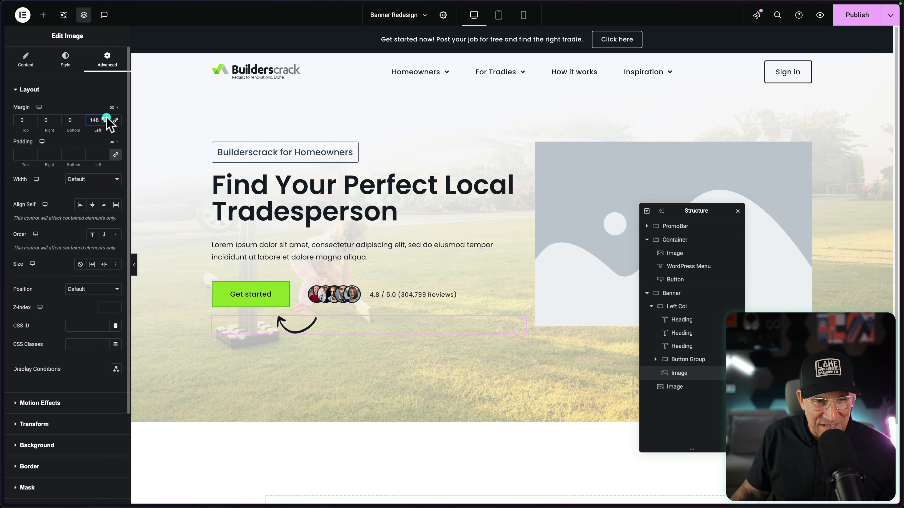
{"action": "left_click", "coordinate": [106, 119]}
{"action": "left_click", "coordinate": [106, 118]}
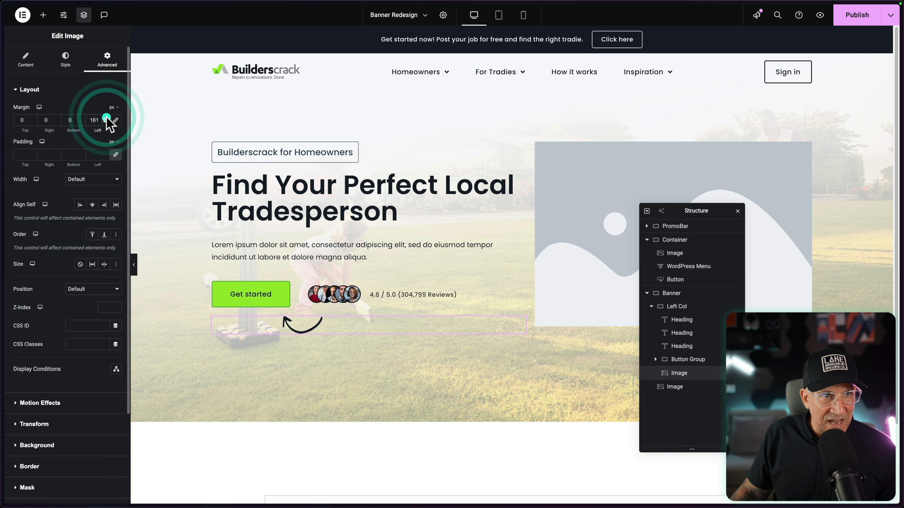
{"action": "left_click", "coordinate": [106, 118]}
{"action": "left_click", "coordinate": [102, 121]}
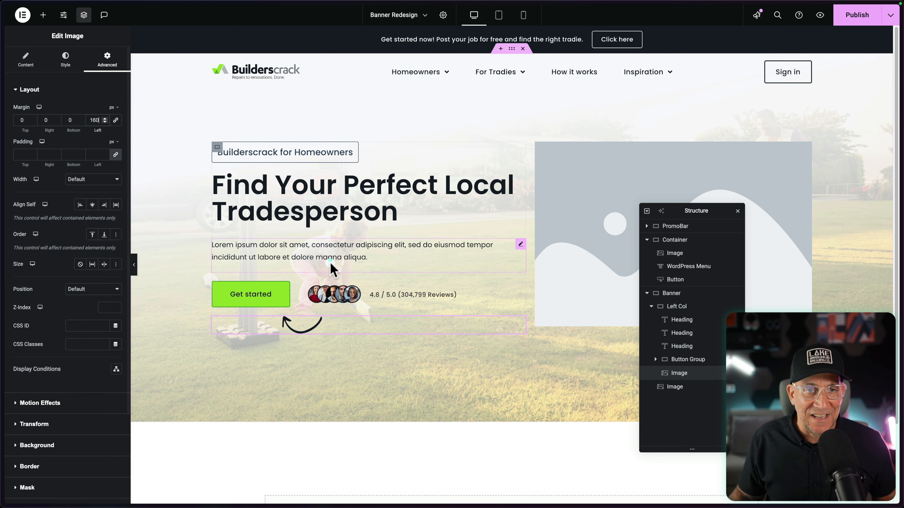
Close the structure view, publish the page, preview it in the browser and return to the editor.
{"action": "left_click", "coordinate": [738, 211]}
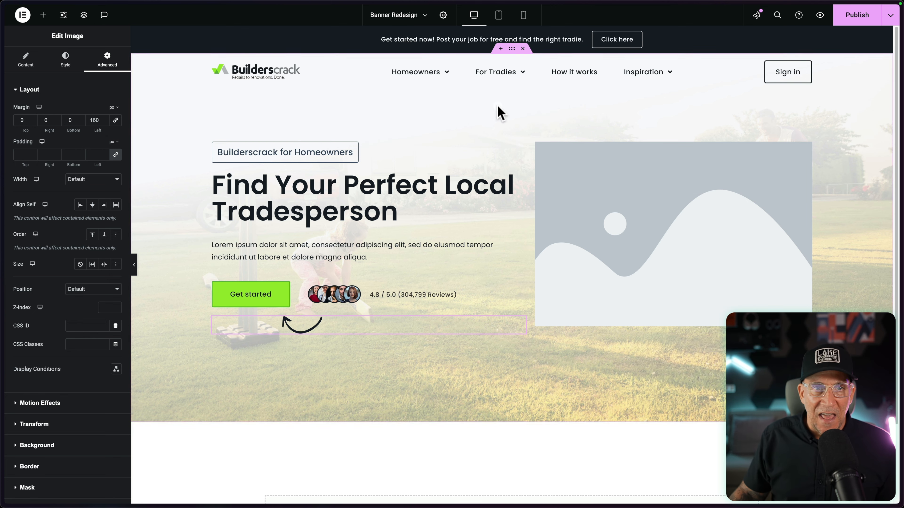
{"action": "left_click", "coordinate": [852, 21]}
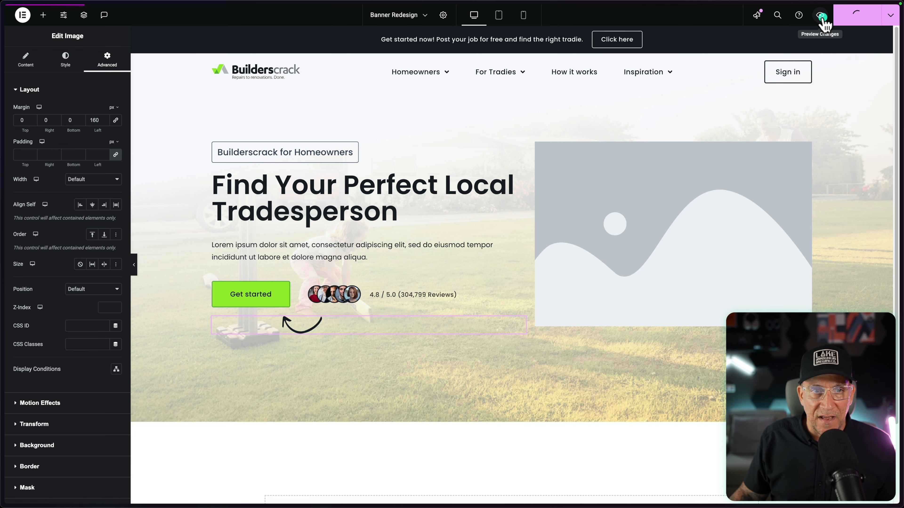
{"action": "left_click", "coordinate": [821, 17]}
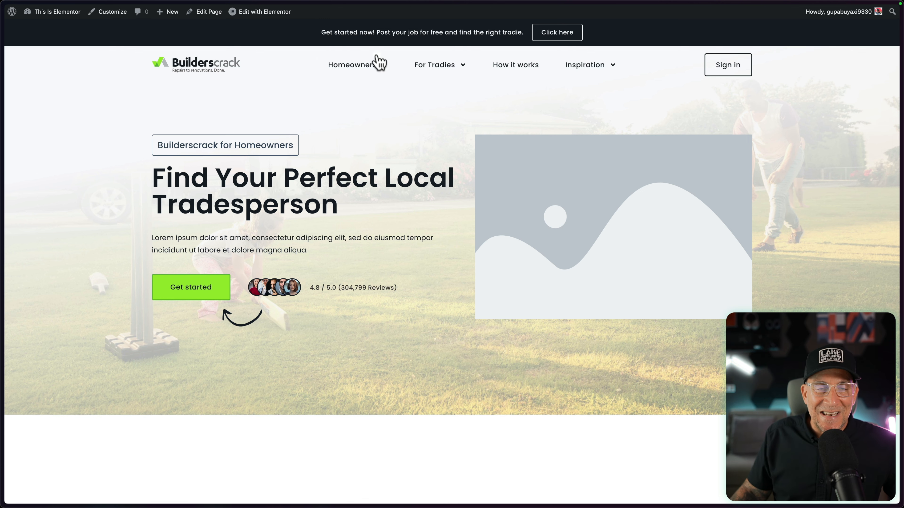
{"action": "mouse_move", "coordinate": [5, 180]}
{"action": "left_click", "coordinate": [36, 207]}
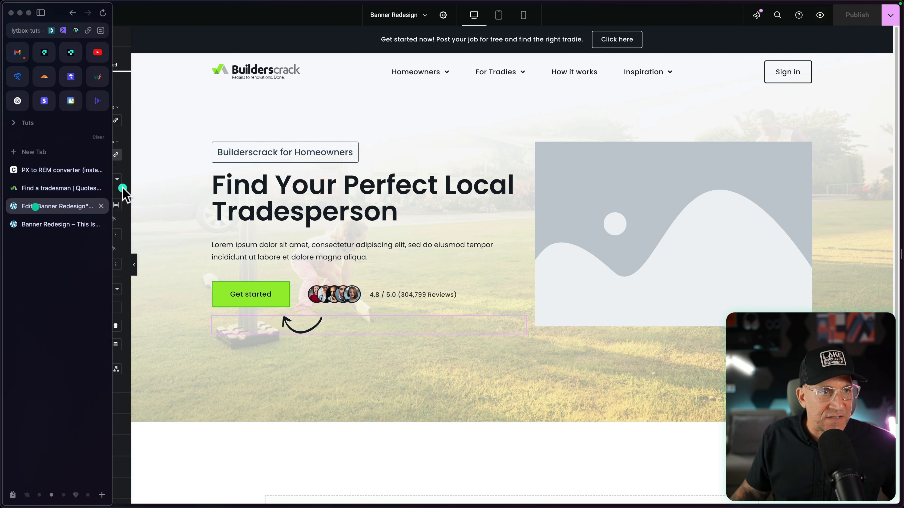
Set the Banner container's top padding to 284 px and open its background overlay settings.
{"action": "right_click", "coordinate": [566, 374]}
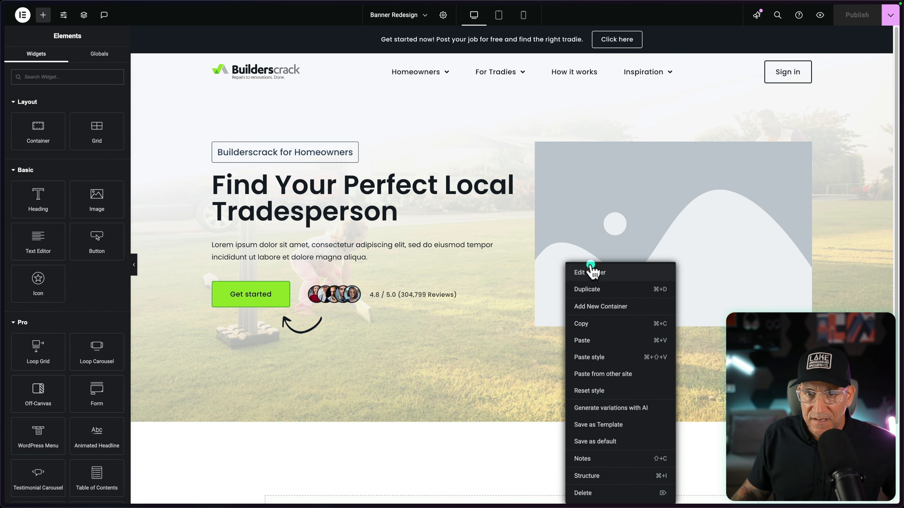
{"action": "left_click", "coordinate": [592, 272]}
{"action": "left_click", "coordinate": [107, 58]}
{"action": "left_click", "coordinate": [149, 224]}
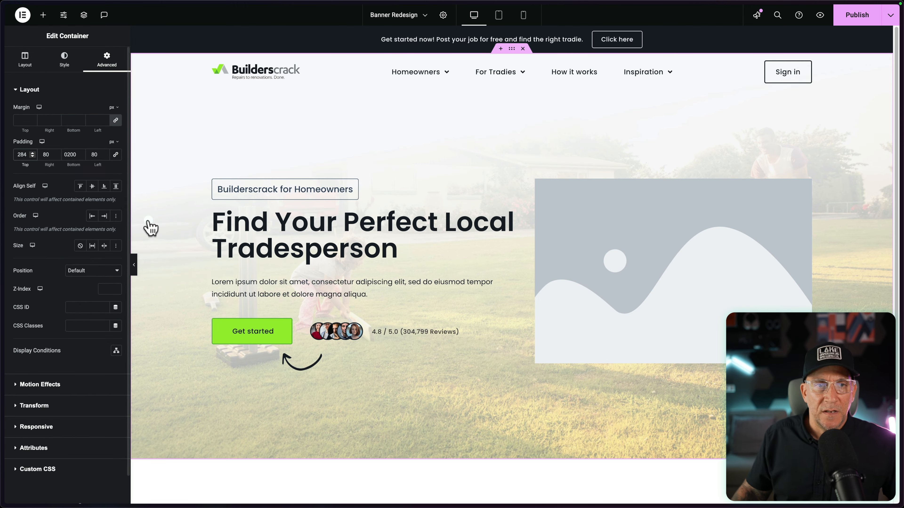
{"action": "scroll", "coordinate": [537, 384], "scroll_direction": "down", "scroll_amount": 2}
{"action": "scroll", "coordinate": [532, 376], "scroll_direction": "up", "scroll_amount": 2}
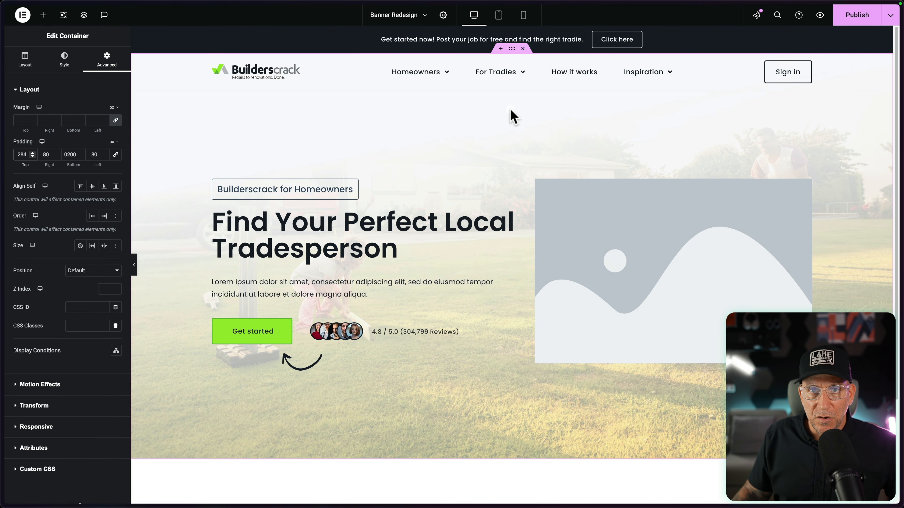
{"action": "left_click", "coordinate": [64, 59]}
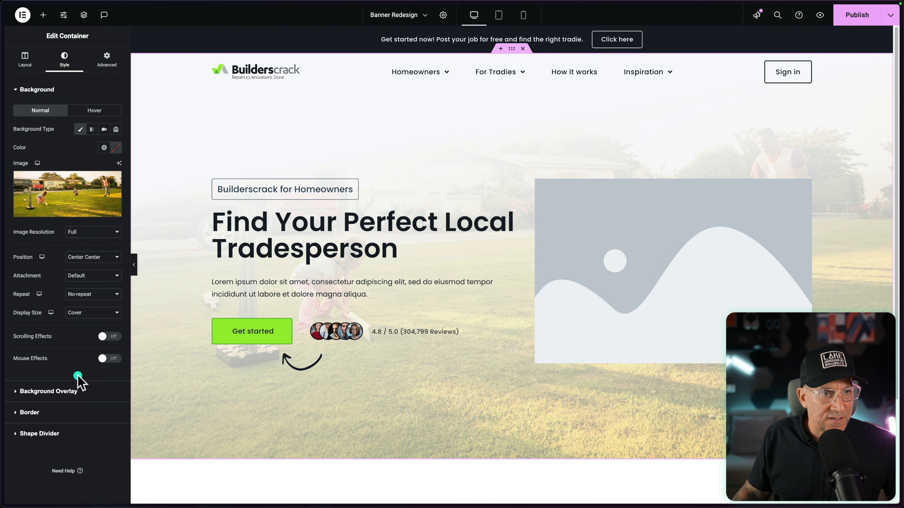
{"action": "left_click", "coordinate": [48, 392]}
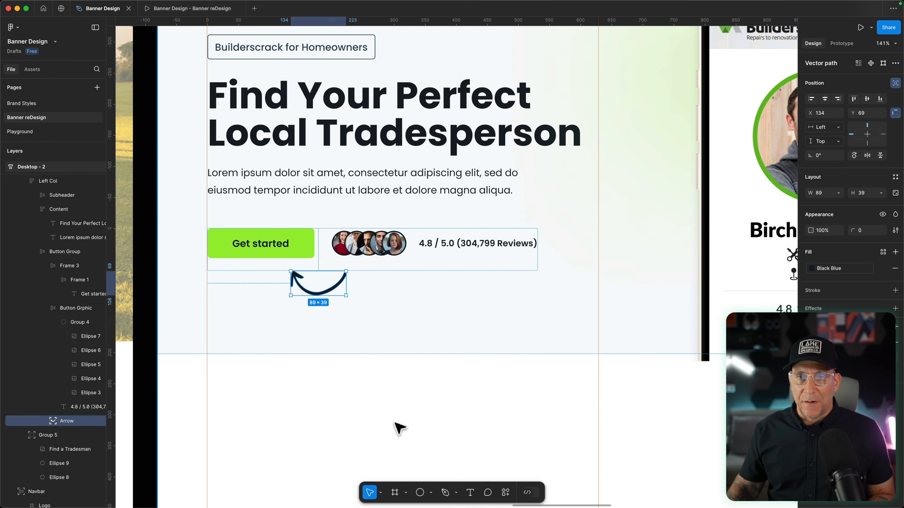
Switch to Figma and duplicate the Desktop - 2 frame.
{"action": "scroll", "coordinate": [396, 424], "scroll_direction": "down", "scroll_amount": 10}
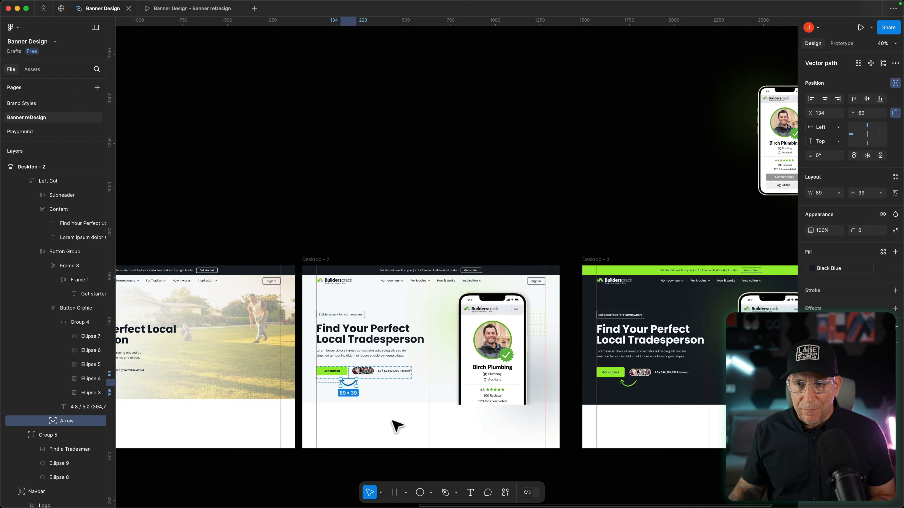
{"action": "left_click", "coordinate": [287, 469]}
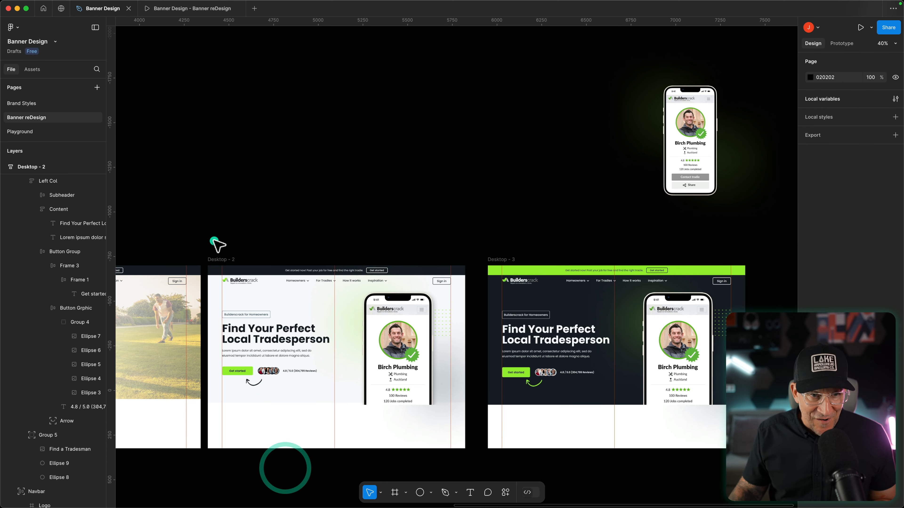
{"action": "left_click", "coordinate": [220, 259]}
{"action": "key", "text": "super+d"}
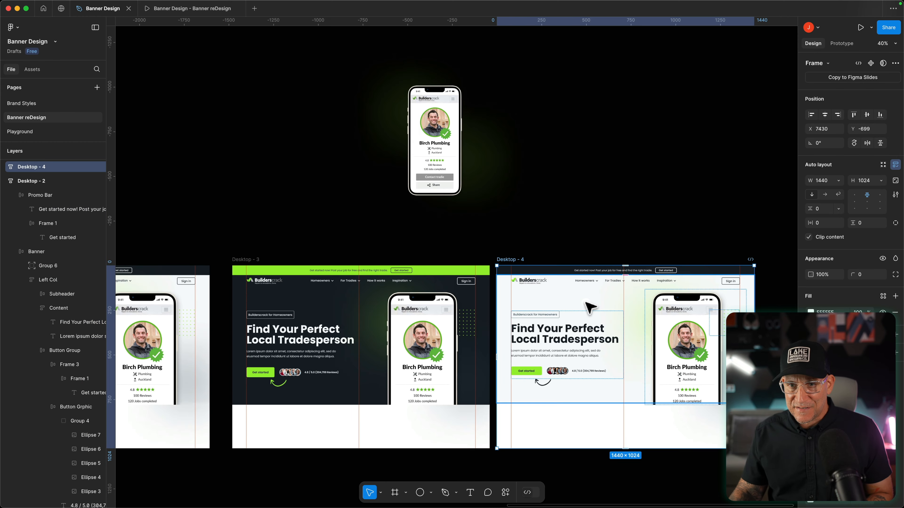
Delete the Left Col content, the navbar and the promo bar from the Desktop - 4 frame.
{"action": "scroll", "coordinate": [506, 338], "scroll_direction": "right", "scroll_amount": 4}
{"action": "scroll", "coordinate": [487, 342], "scroll_direction": "down", "scroll_amount": 3}
{"action": "scroll", "coordinate": [485, 342], "scroll_direction": "up", "scroll_amount": 5}
{"action": "left_click", "coordinate": [393, 369]}
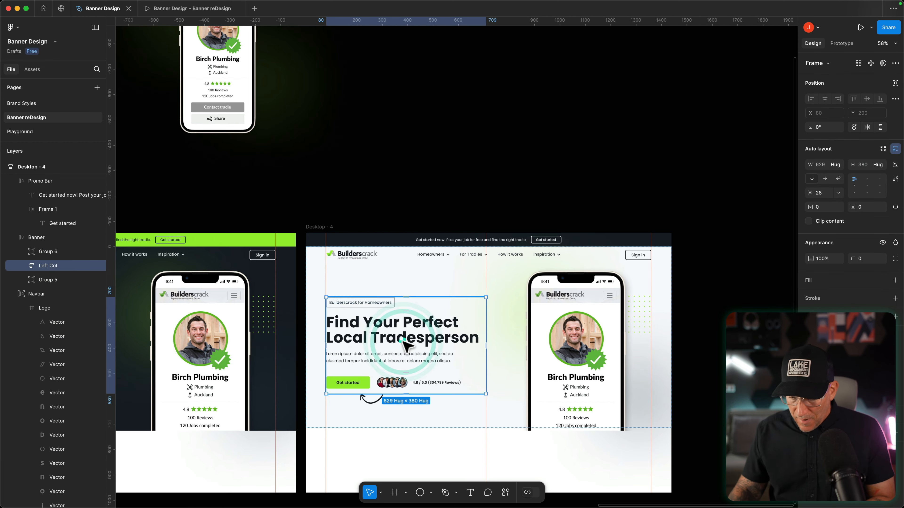
{"action": "key", "text": "BackSpace"}
{"action": "left_click", "coordinate": [442, 261]}
{"action": "key", "text": "BackSpace"}
{"action": "left_click", "coordinate": [446, 239]}
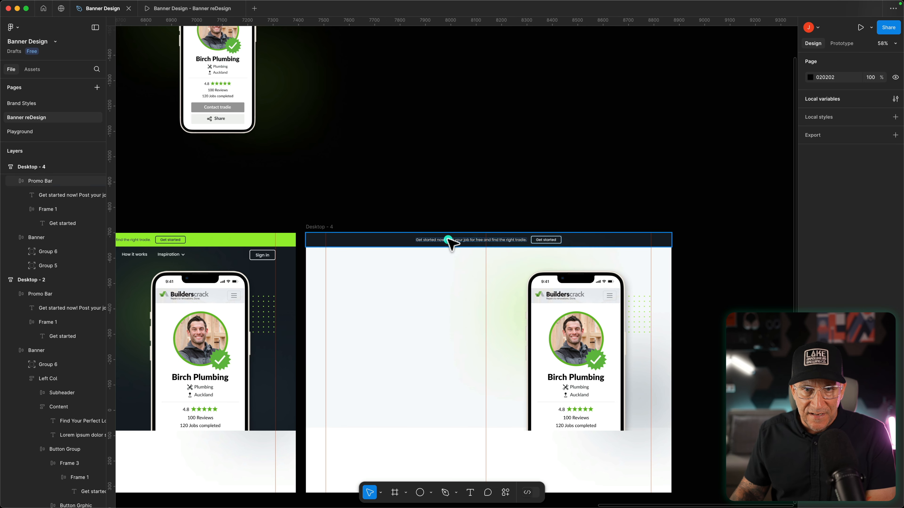
{"action": "key", "text": "BackSpace"}
Remove the three vertical guides from the Desktop - 4 frame.
{"action": "left_click_drag", "start_coordinate": [485, 278], "coordinate": [109, 265]}
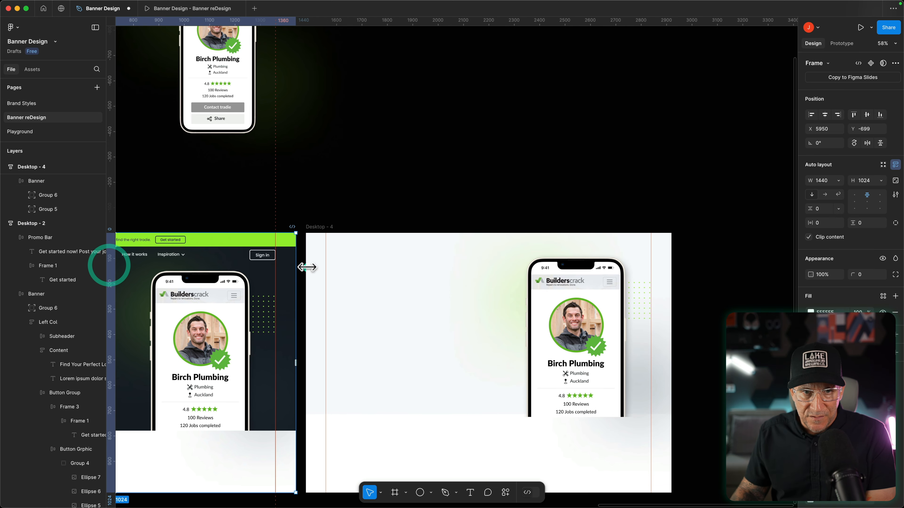
{"action": "left_click_drag", "start_coordinate": [325, 271], "coordinate": [61, 244]}
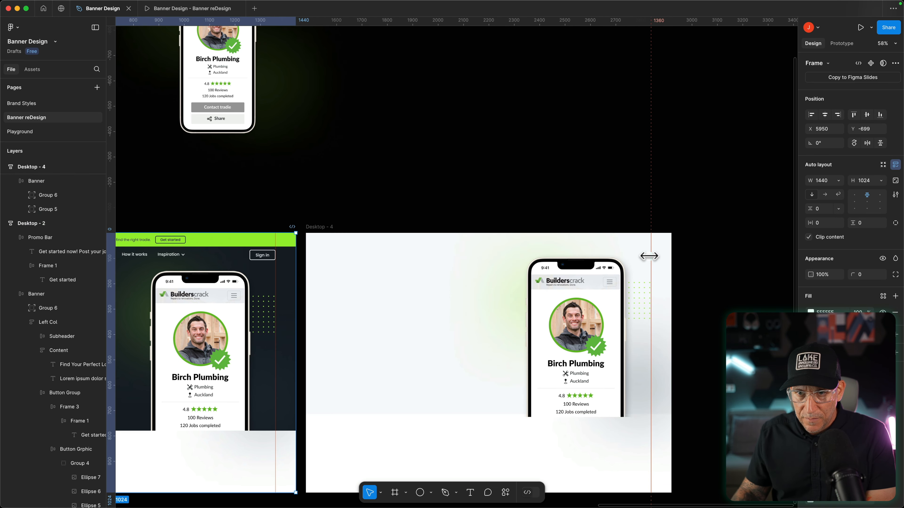
{"action": "left_click", "coordinate": [837, 257]}
{"action": "scroll", "coordinate": [676, 383], "scroll_direction": "up", "scroll_amount": 5}
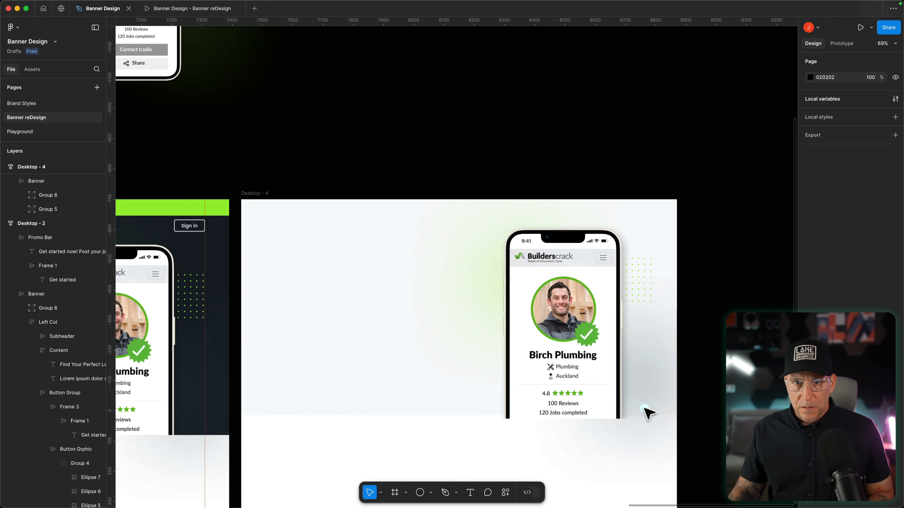
Inspect the green and grey glow ellipses behind the phone in the Desktop - 4 frame.
{"action": "left_click", "coordinate": [469, 232]}
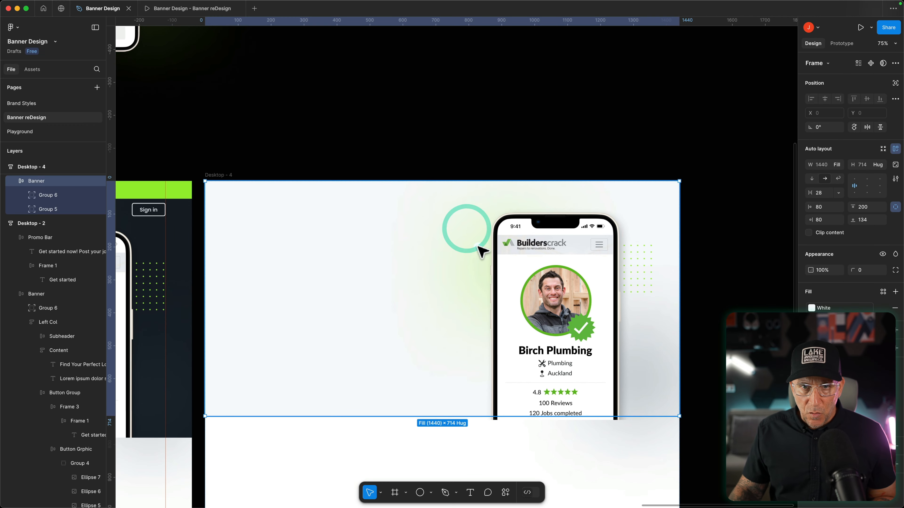
{"action": "double_click", "coordinate": [482, 261]}
{"action": "left_click_drag", "start_coordinate": [486, 264], "coordinate": [502, 266]}
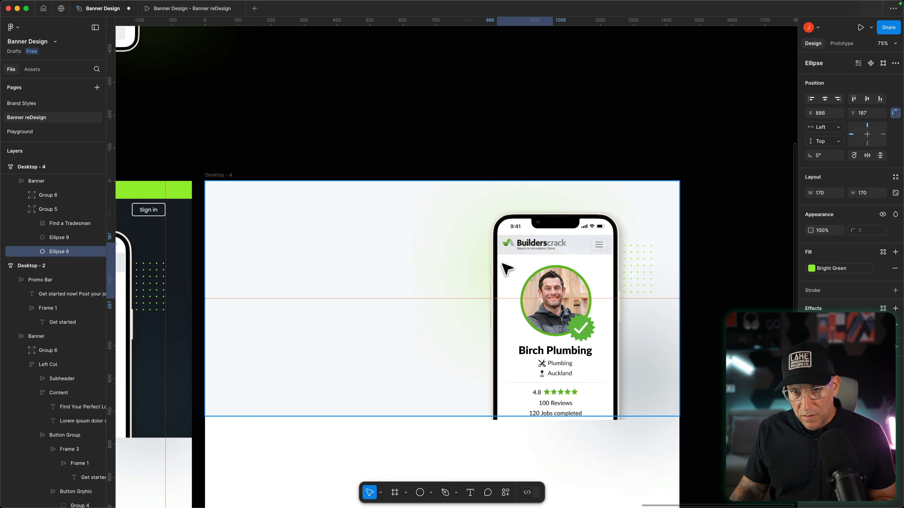
{"action": "left_click", "coordinate": [637, 371]}
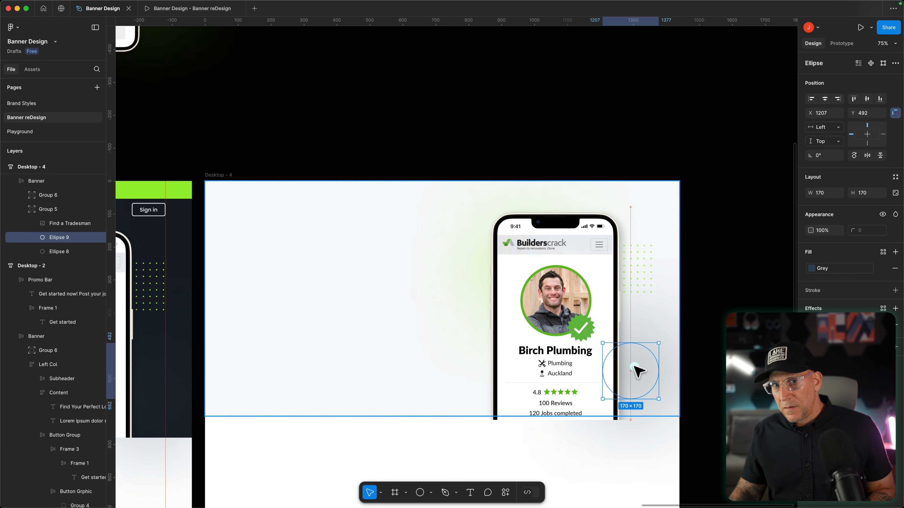
{"action": "left_click", "coordinate": [480, 234]}
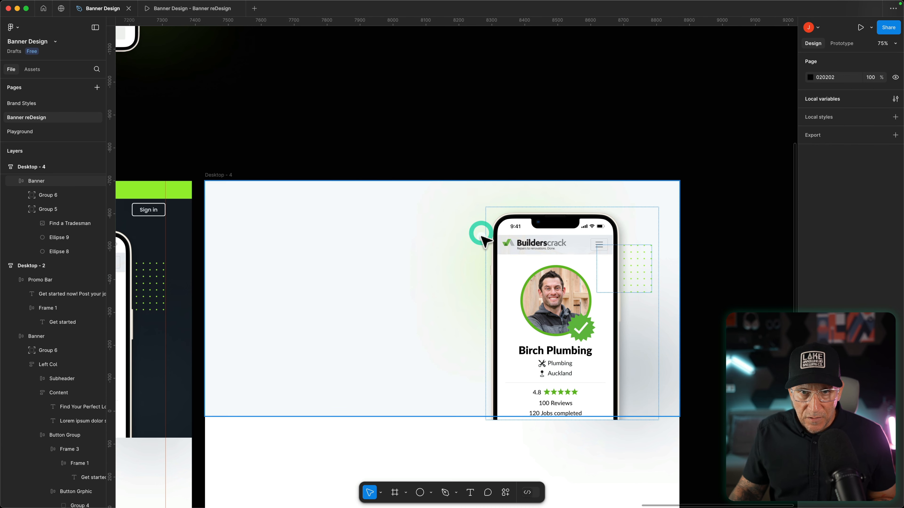
Crop the Desktop - 4 frame to about 850 × 714 px by trimming the white area below and the empty area beside the phone.
{"action": "left_click", "coordinate": [208, 174]}
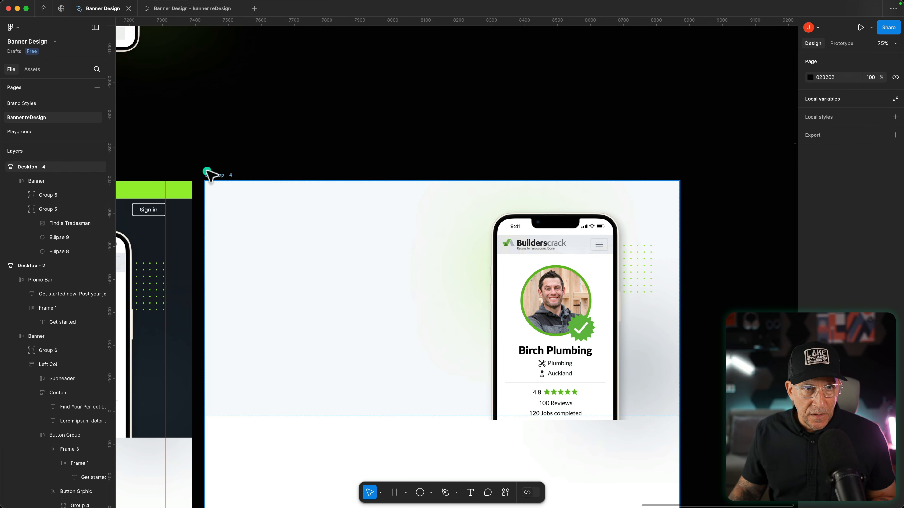
{"action": "scroll", "coordinate": [298, 181], "scroll_direction": "down", "scroll_amount": 6}
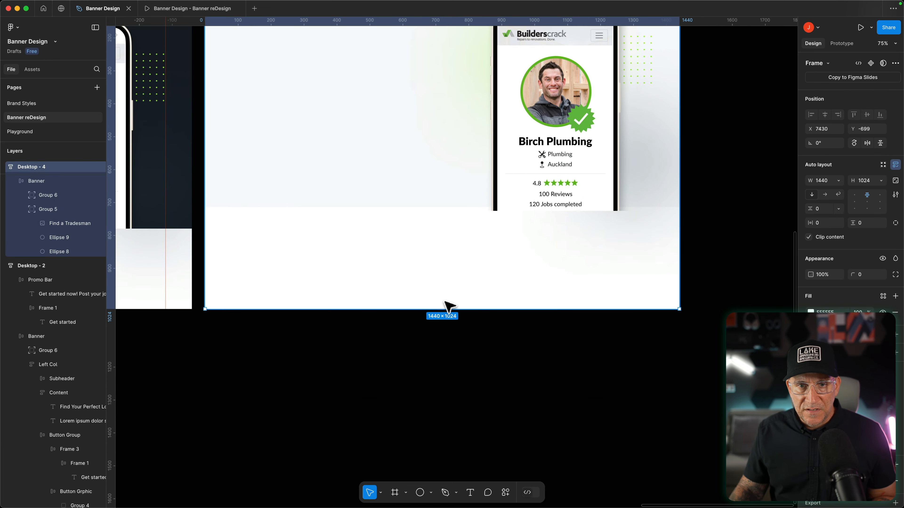
{"action": "left_click_drag", "start_coordinate": [439, 309], "coordinate": [435, 207]}
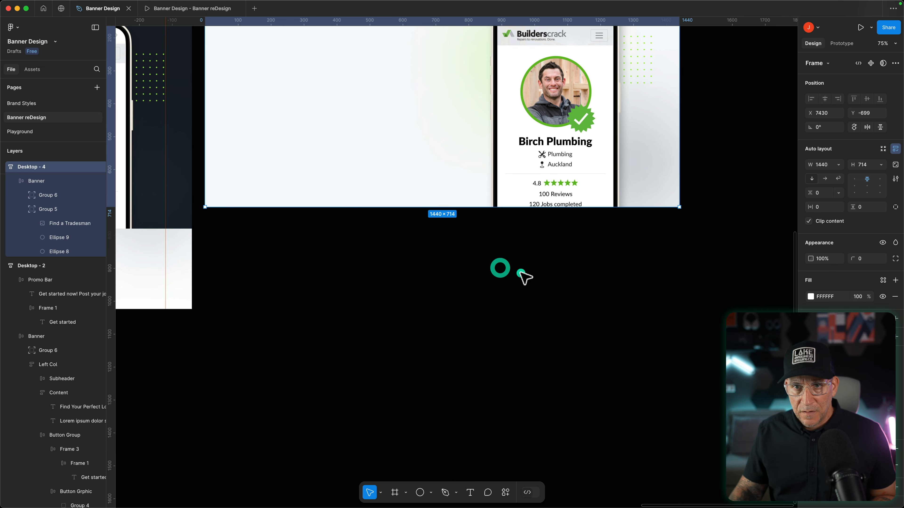
{"action": "scroll", "coordinate": [525, 277], "scroll_direction": "up", "scroll_amount": 5}
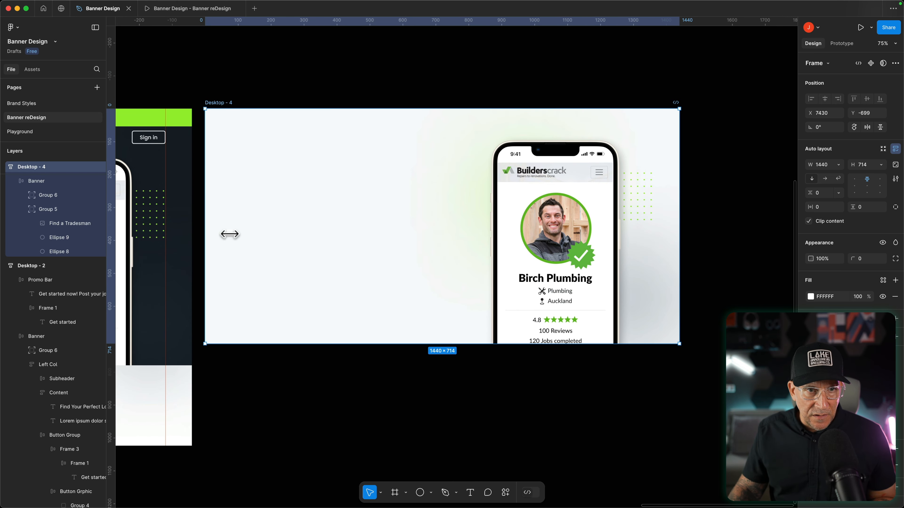
{"action": "left_click_drag", "start_coordinate": [206, 235], "coordinate": [399, 242]}
Delete the grey and green glow ellipses behind the phone from Group 5 in the Desktop - 4 frame.
{"action": "left_click", "coordinate": [435, 220]}
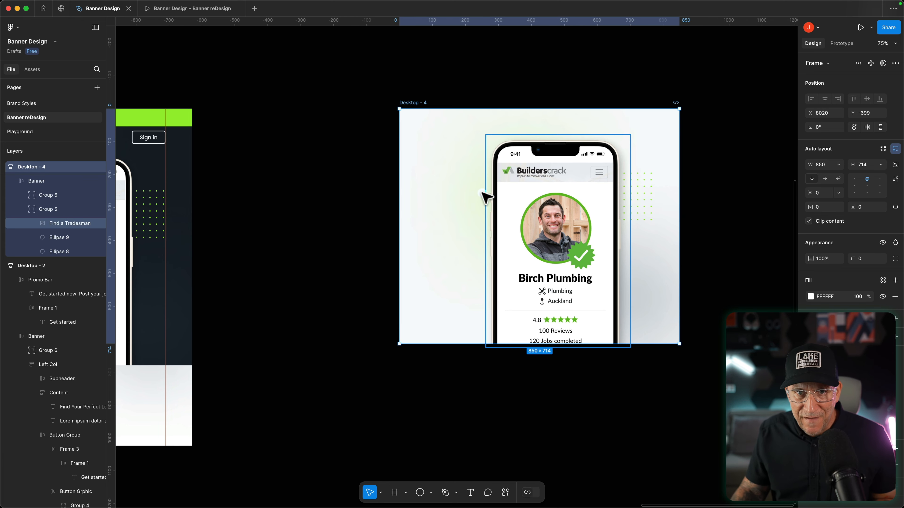
{"action": "left_click", "coordinate": [481, 196]}
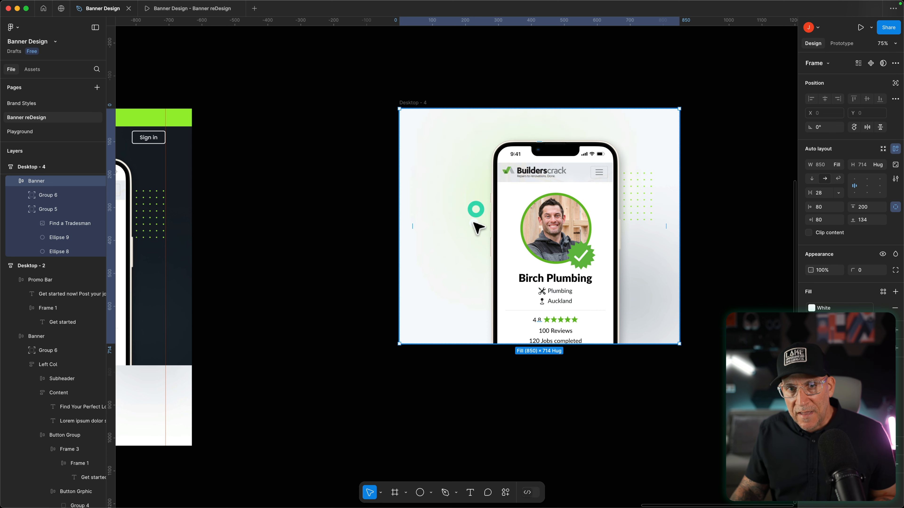
{"action": "left_click", "coordinate": [645, 305]}
{"action": "key", "text": "Delete"}
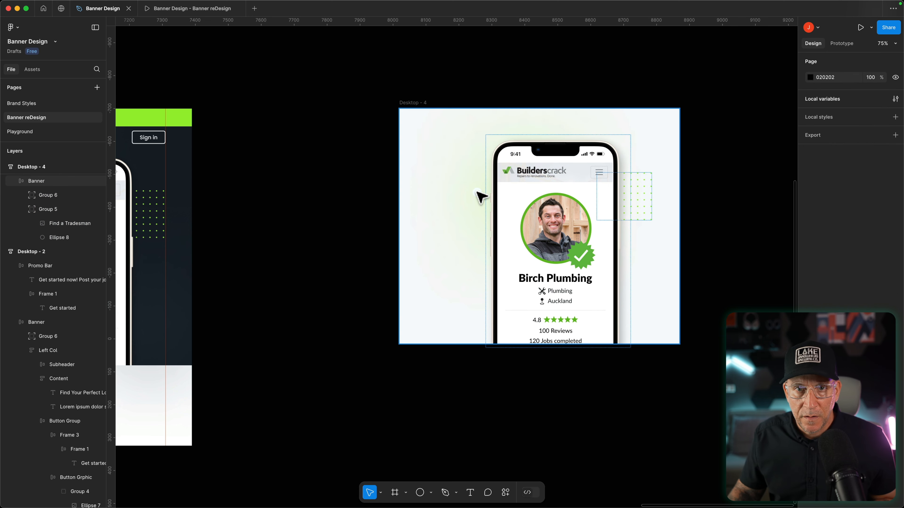
{"action": "left_click", "coordinate": [480, 196]}
{"action": "left_click", "coordinate": [60, 238]}
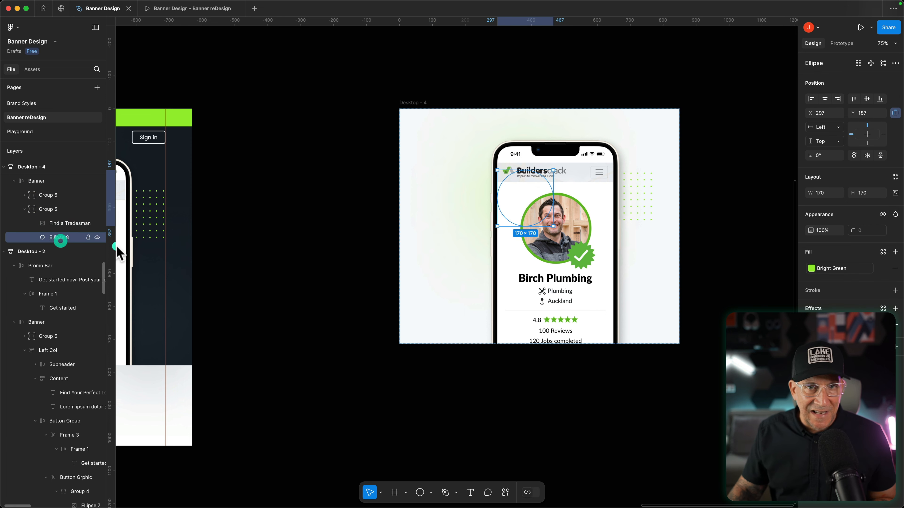
{"action": "key", "text": "Delete"}
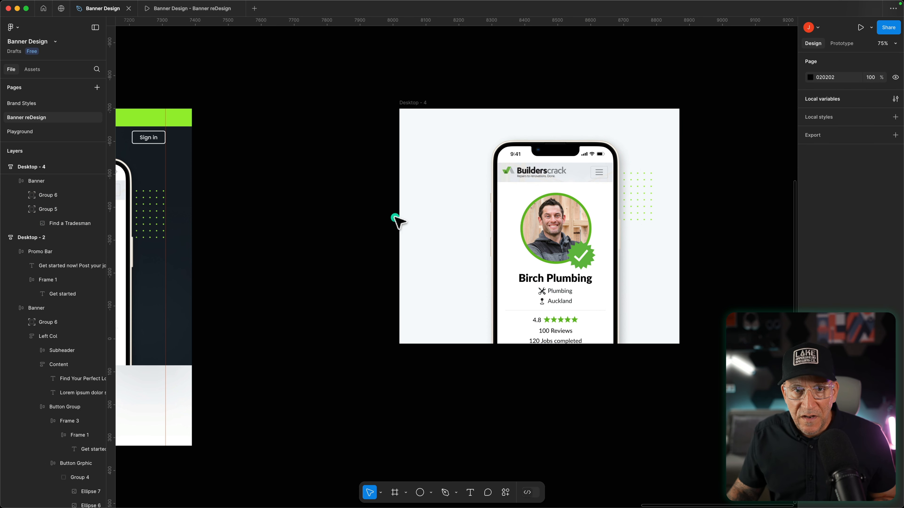
Crop the Desktop - 4 frame closely around the phone and dot grid to about 556 × 651 px.
{"action": "left_click", "coordinate": [421, 213]}
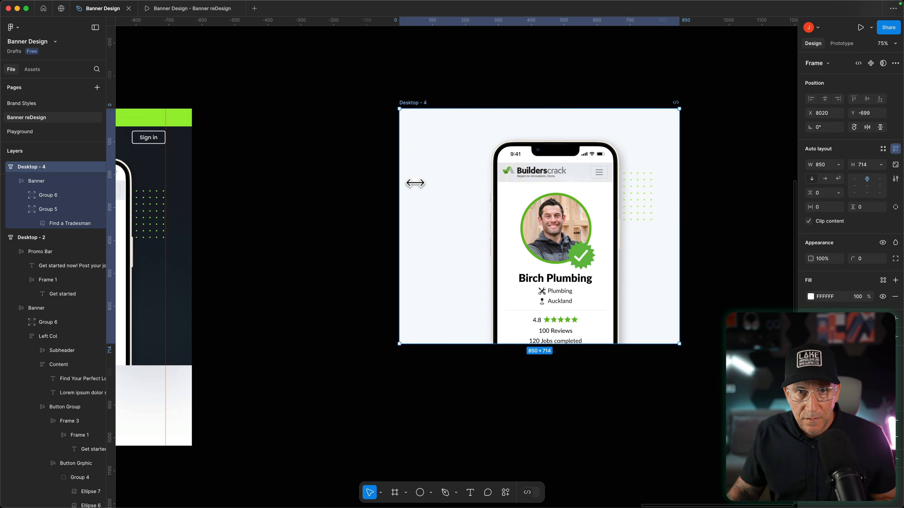
{"action": "left_click_drag", "start_coordinate": [416, 183], "coordinate": [460, 184]}
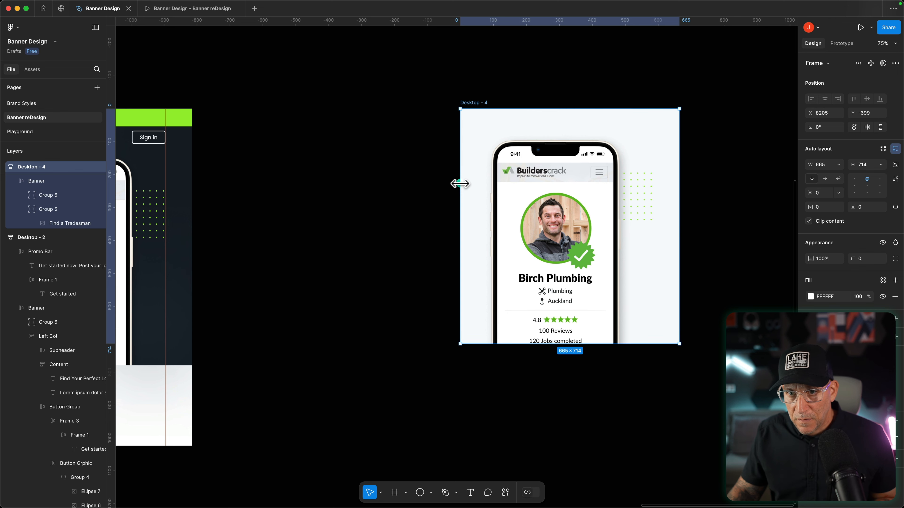
{"action": "left_click_drag", "start_coordinate": [675, 227], "coordinate": [662, 226]}
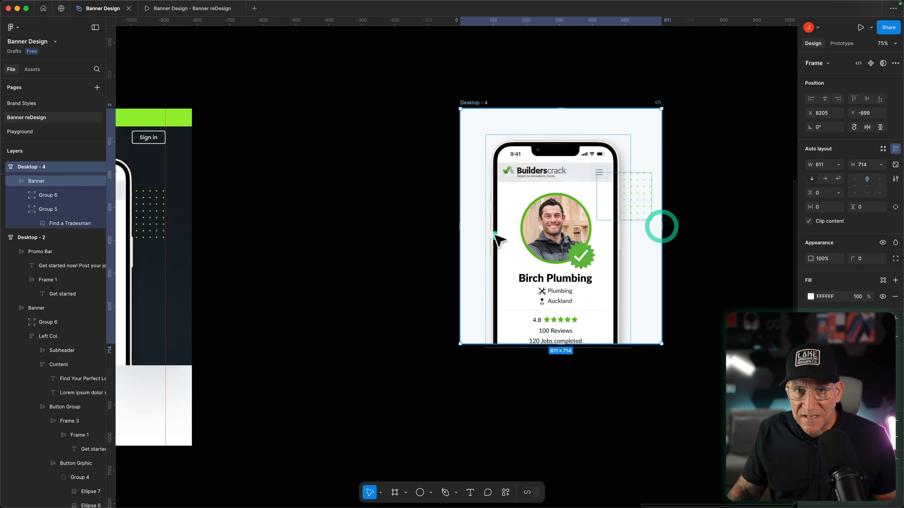
{"action": "left_click_drag", "start_coordinate": [459, 235], "coordinate": [477, 234]}
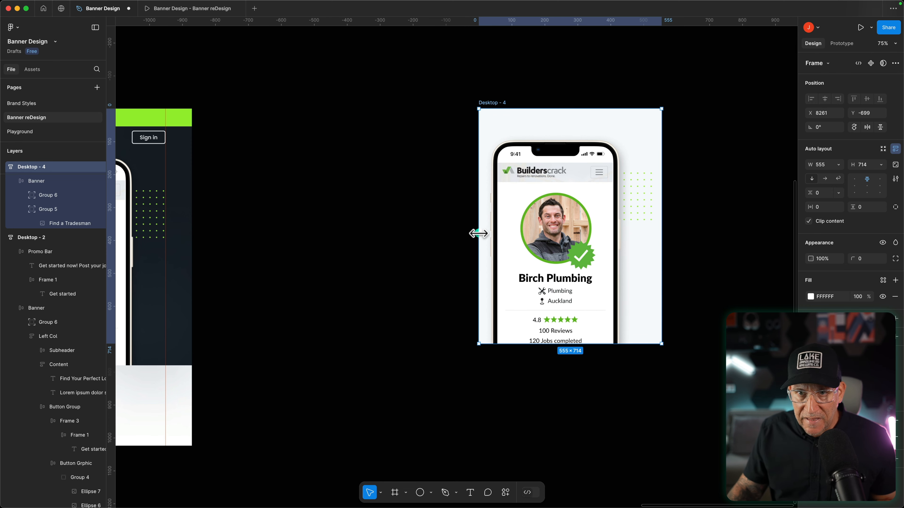
{"action": "left_click_drag", "start_coordinate": [563, 109], "coordinate": [560, 128]}
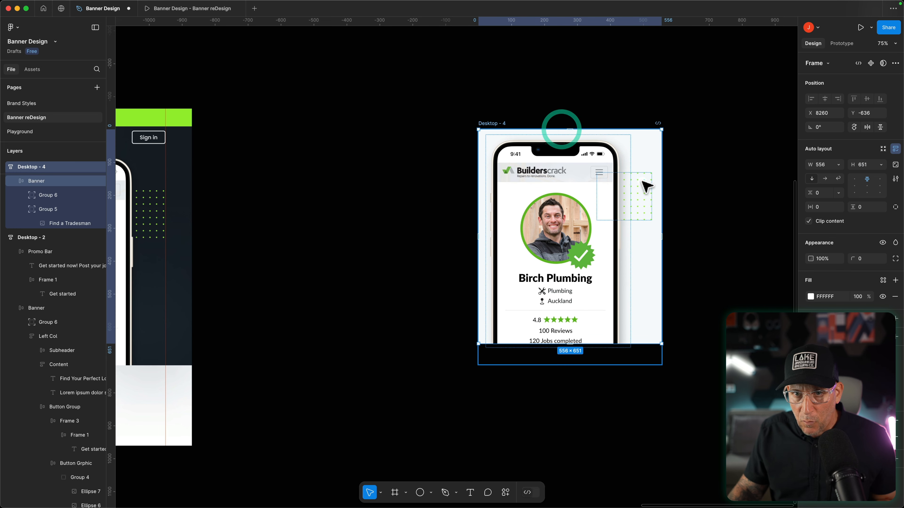
{"action": "scroll", "coordinate": [642, 194], "scroll_direction": "up", "scroll_amount": 5}
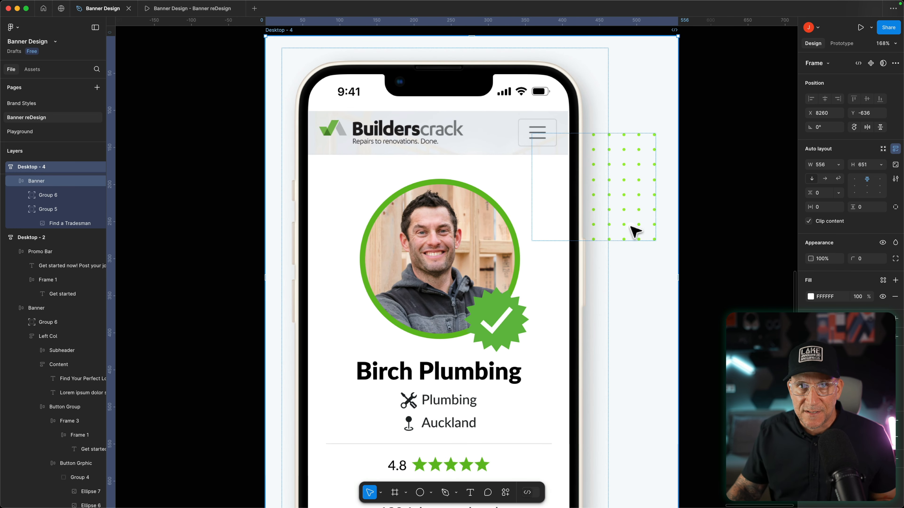
{"action": "scroll", "coordinate": [635, 231], "scroll_direction": "up", "scroll_amount": 2}
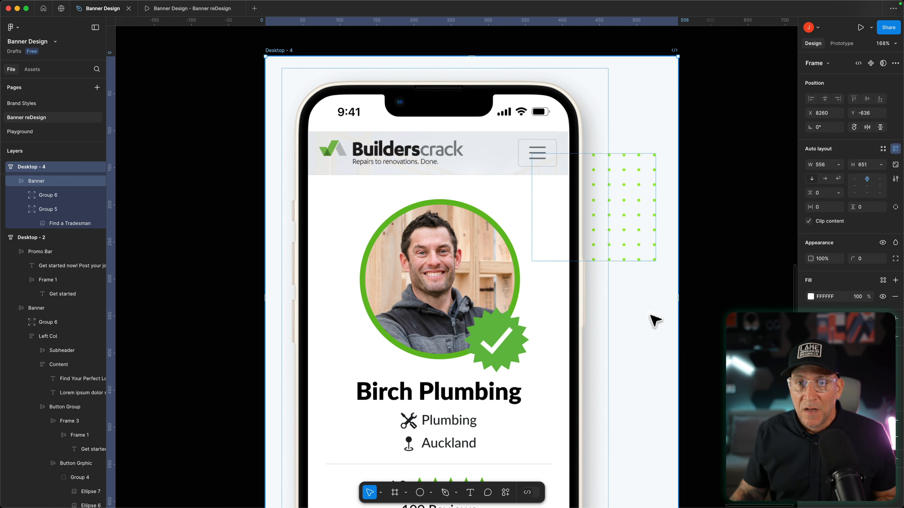
{"action": "left_click", "coordinate": [655, 321]}
{"action": "scroll", "coordinate": [715, 319], "scroll_direction": "down", "scroll_amount": 2}
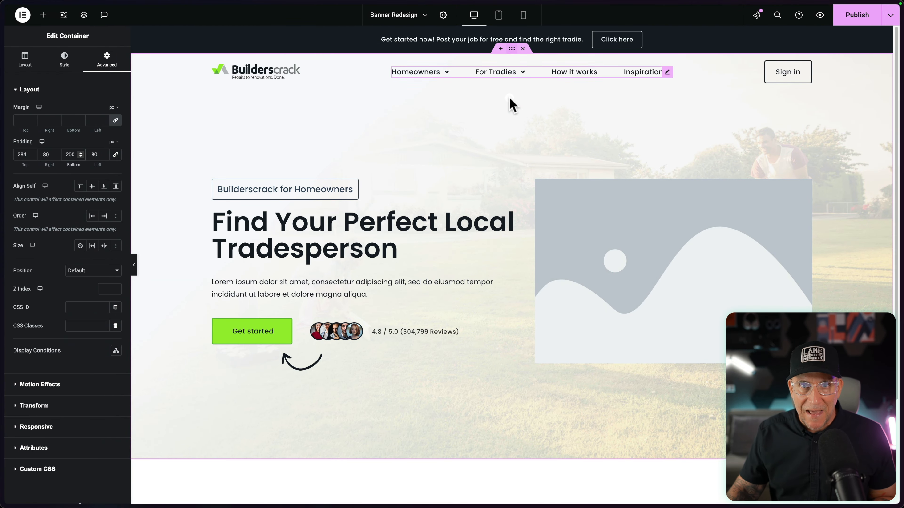
{"action": "right_click", "coordinate": [505, 107]}
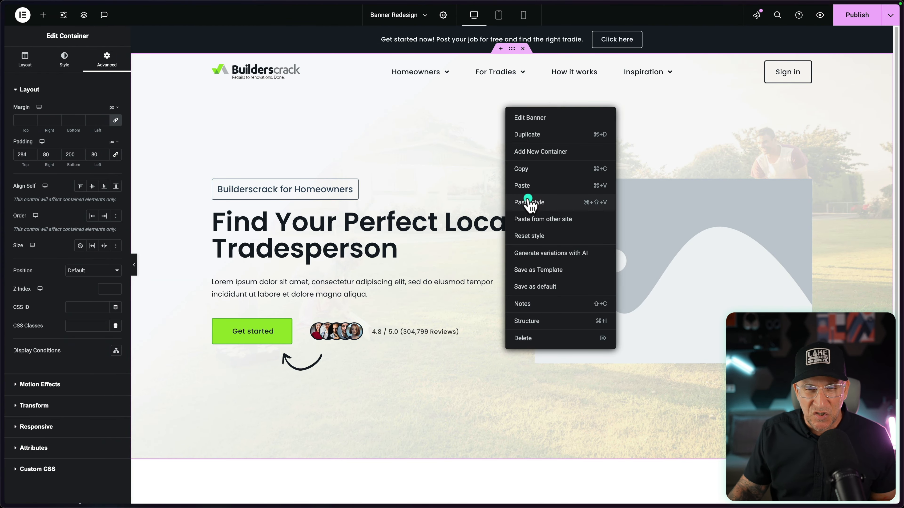
{"action": "left_click", "coordinate": [650, 454]}
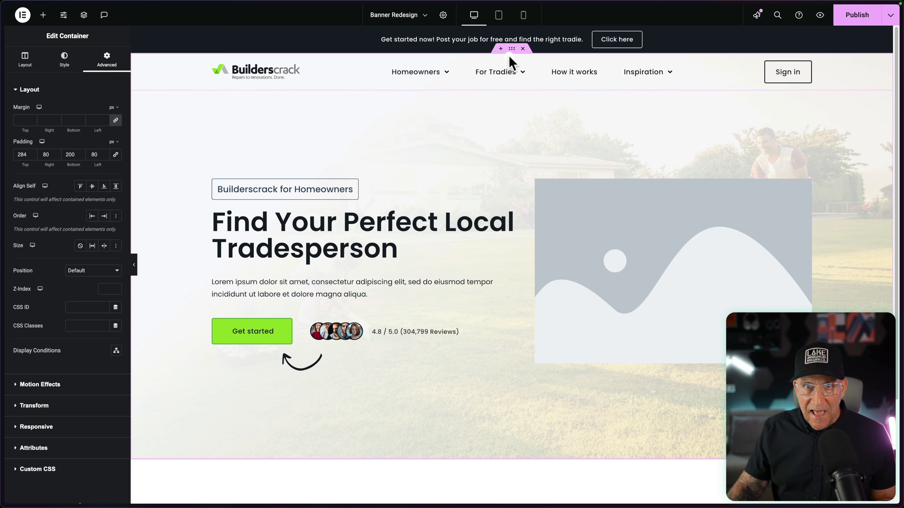
{"action": "left_click", "coordinate": [512, 49]}
{"action": "right_click", "coordinate": [514, 54]}
{"action": "left_click", "coordinate": [531, 70]}
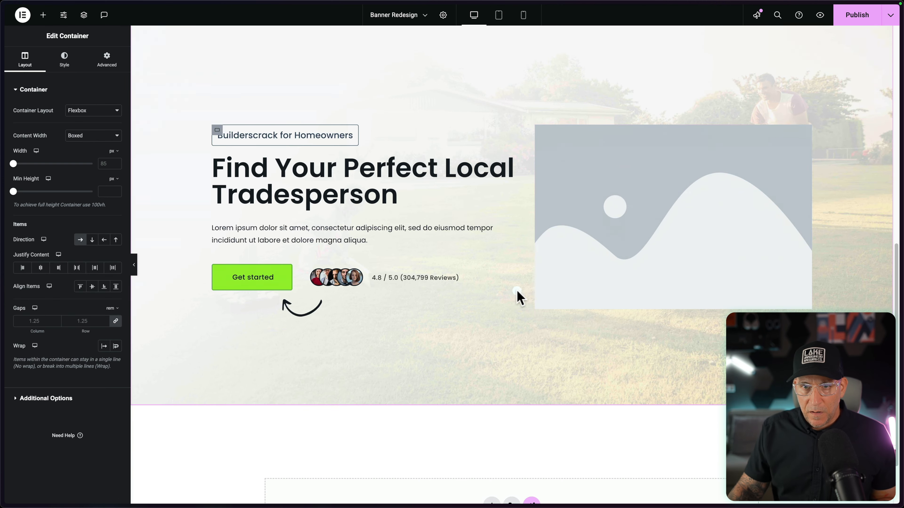
Remove the background photo from the Banner container in Elementor and apply a light global color as its background.
{"action": "scroll", "coordinate": [517, 295], "scroll_direction": "up", "scroll_amount": 2}
{"action": "right_click", "coordinate": [519, 106]}
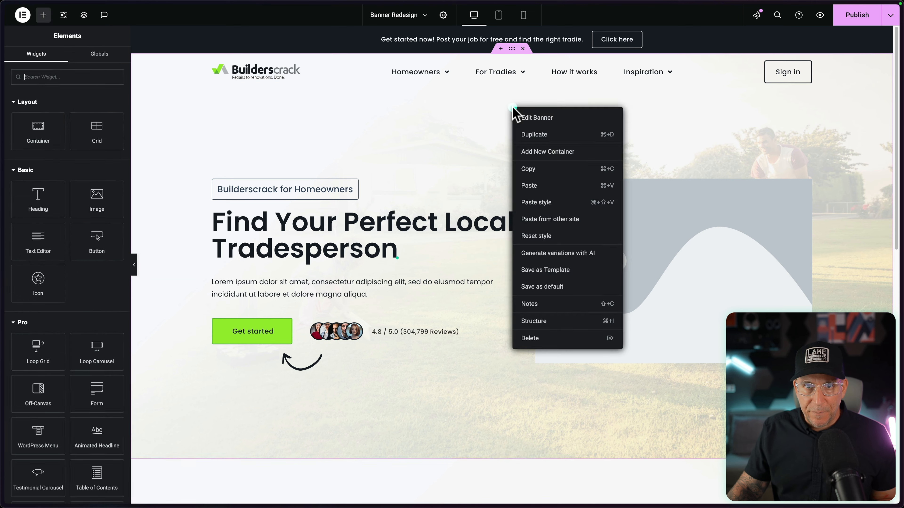
{"action": "left_click", "coordinate": [544, 118]}
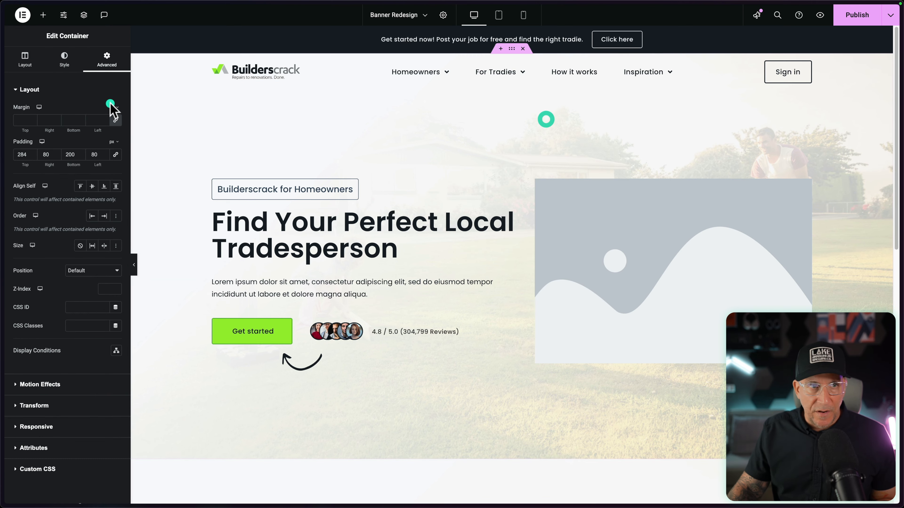
{"action": "left_click", "coordinate": [70, 71]}
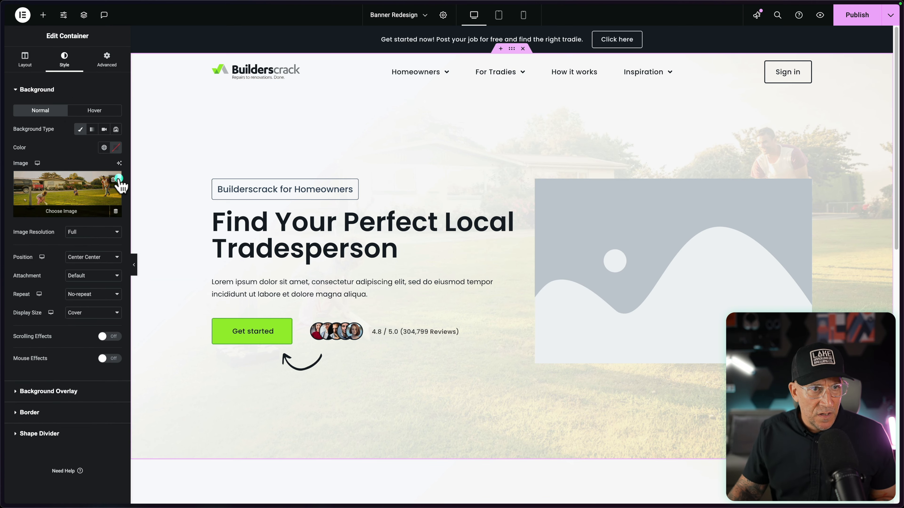
{"action": "left_click", "coordinate": [114, 178]}
{"action": "left_click", "coordinate": [104, 147]}
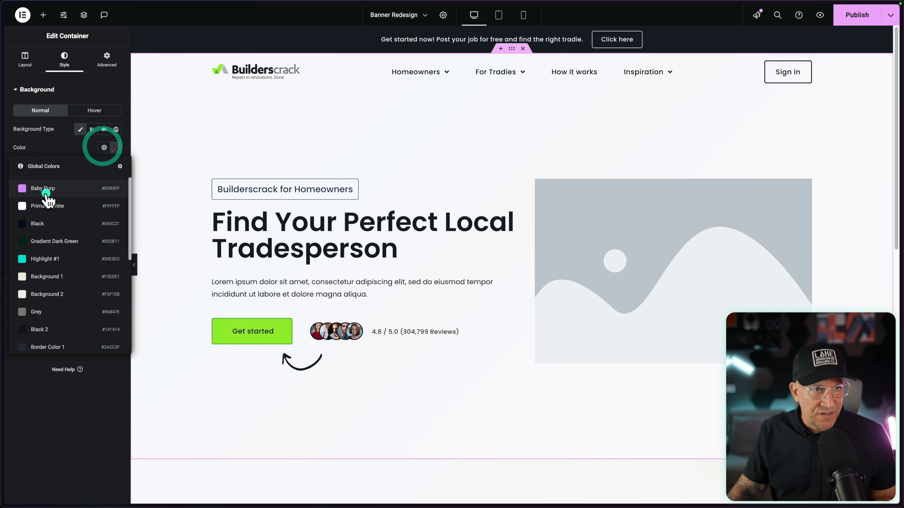
{"action": "scroll", "coordinate": [57, 317], "scroll_direction": "down", "scroll_amount": 3}
{"action": "left_click", "coordinate": [55, 272]}
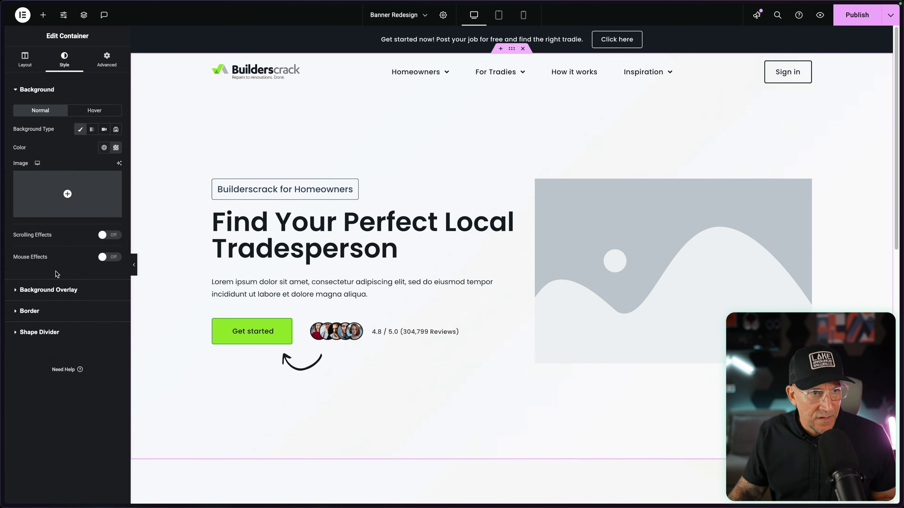
Clear both gradient colors from the Banner container's background overlay.
{"action": "left_click", "coordinate": [49, 291]}
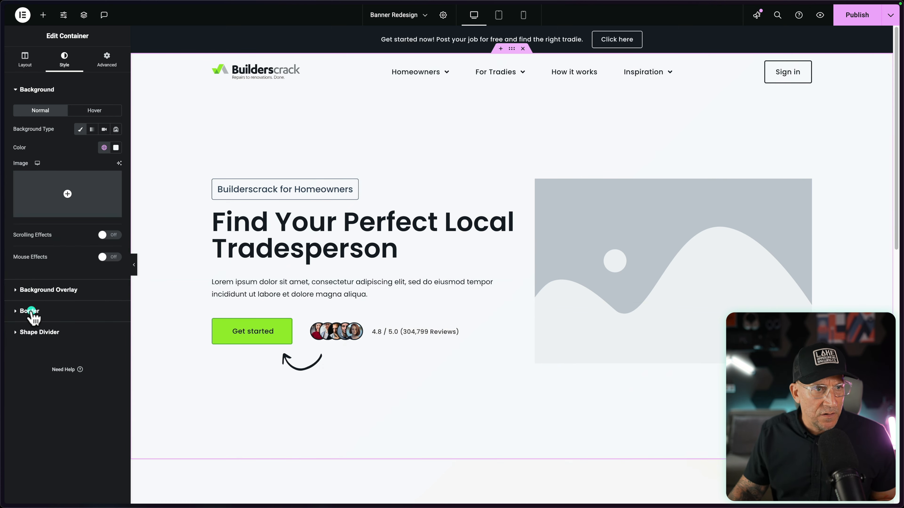
{"action": "left_click", "coordinate": [116, 212]}
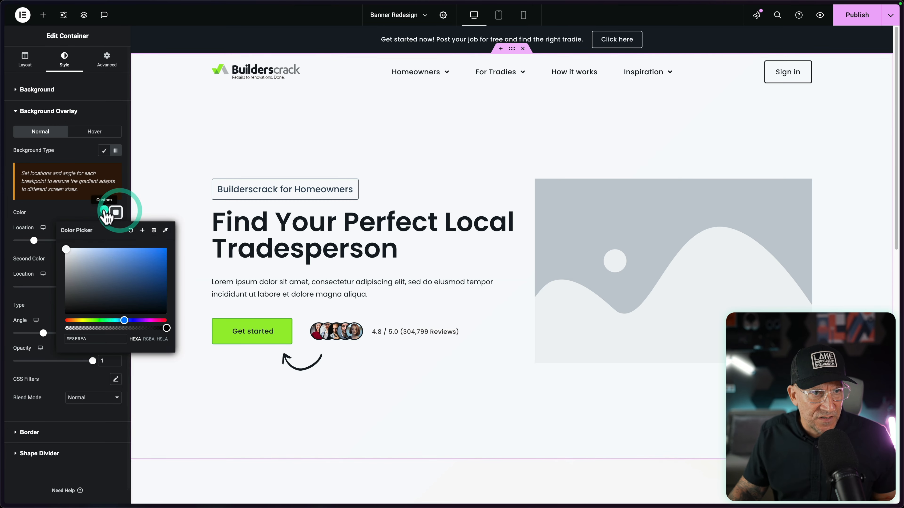
{"action": "left_click", "coordinate": [131, 230]}
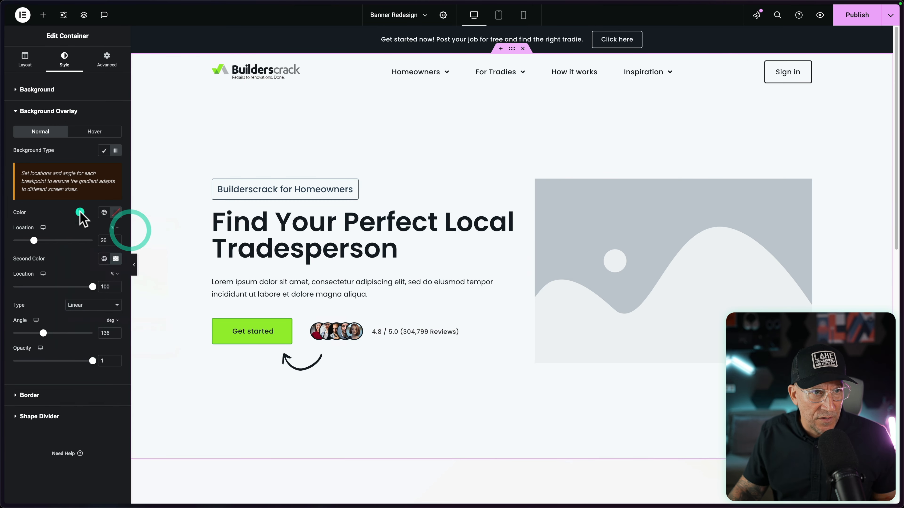
{"action": "left_click", "coordinate": [116, 259]}
{"action": "left_click", "coordinate": [132, 277]}
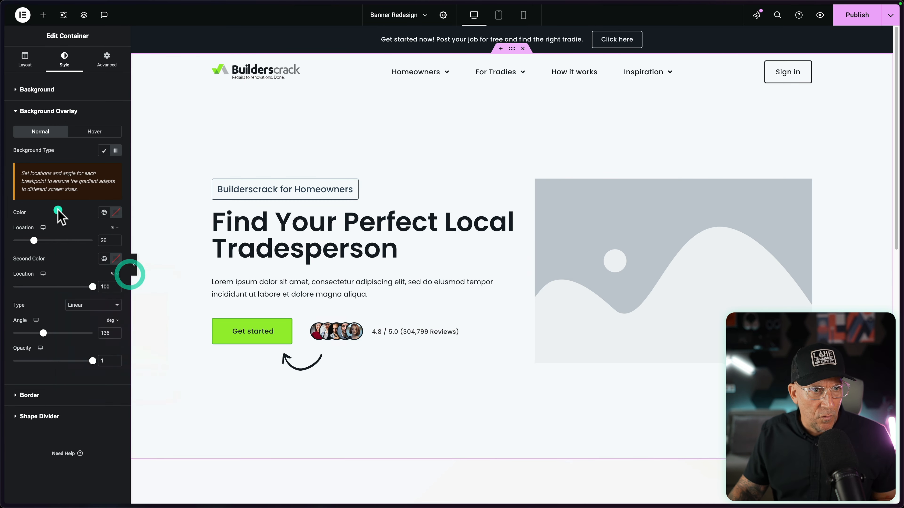
{"action": "left_click", "coordinate": [56, 110]}
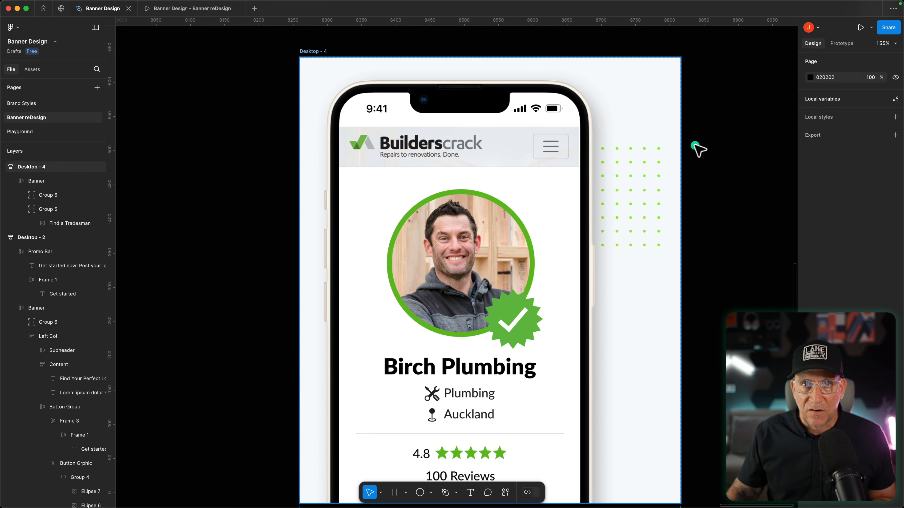
Export the Desktop - 4 frame as Banner Grphic.jpg into the Downloads folder.
{"action": "scroll", "coordinate": [691, 170], "scroll_direction": "down", "scroll_amount": 3}
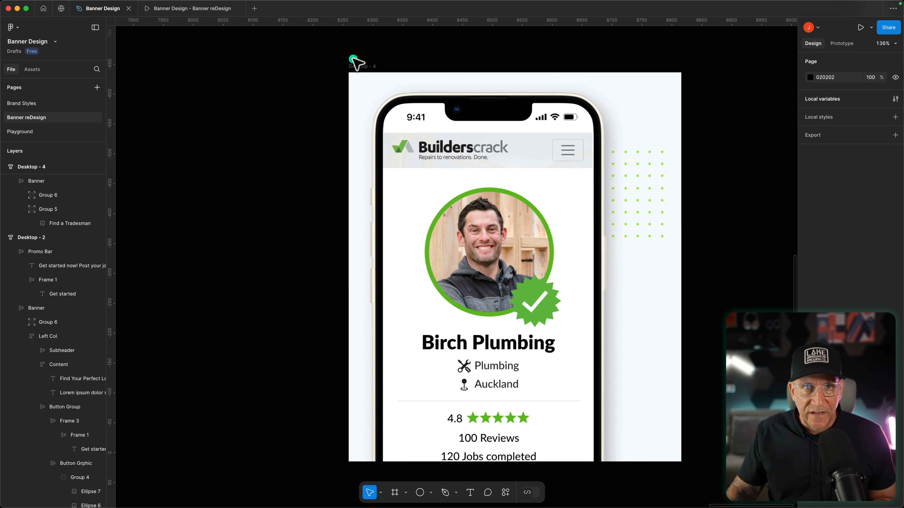
{"action": "left_click", "coordinate": [353, 59]}
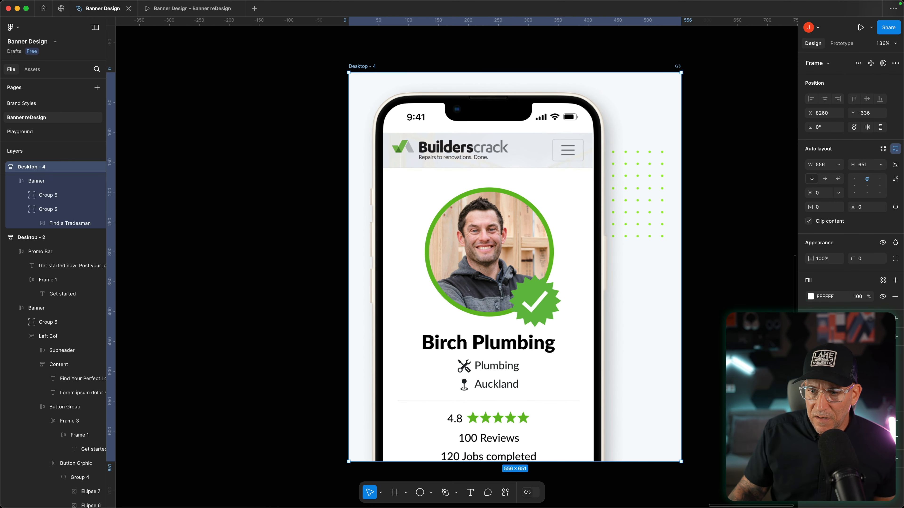
{"action": "scroll", "coordinate": [898, 464], "scroll_direction": "down", "scroll_amount": 2}
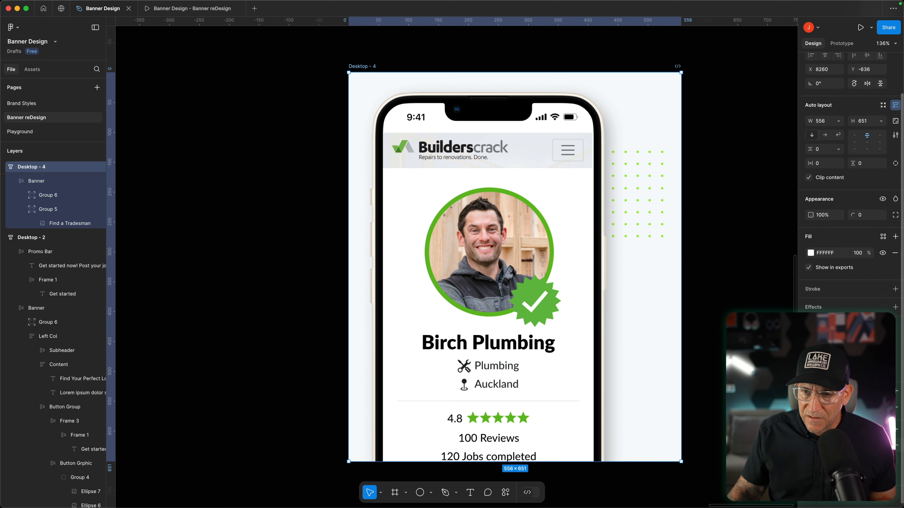
{"action": "left_click", "coordinate": [849, 460]}
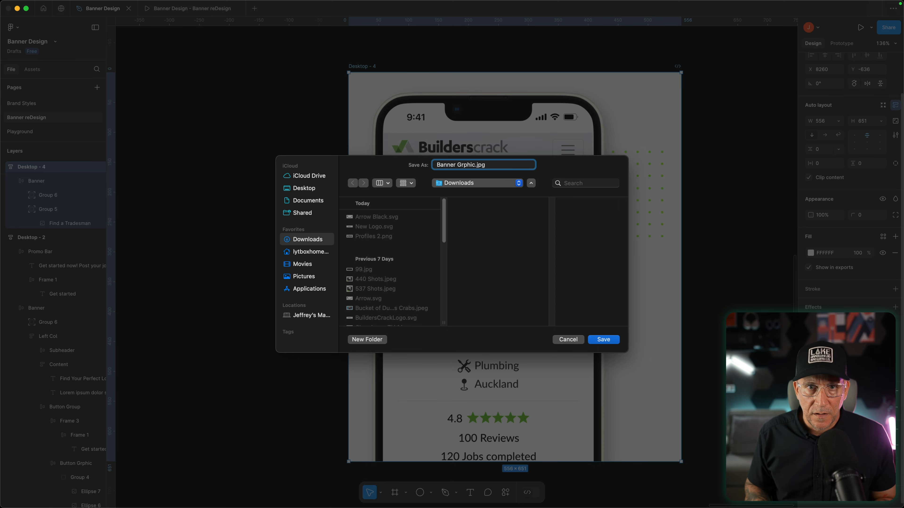
{"action": "key", "text": "Return"}
{"action": "left_click", "coordinate": [749, 402]}
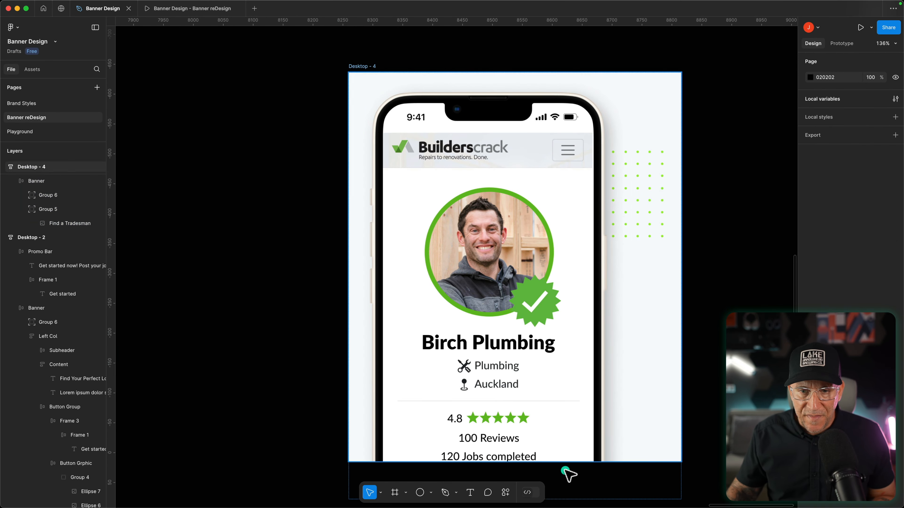
Open Banner Grphic.jpg from the Downloads folder in Affinity Photo 2.
{"action": "mouse_move", "coordinate": [552, 506]}
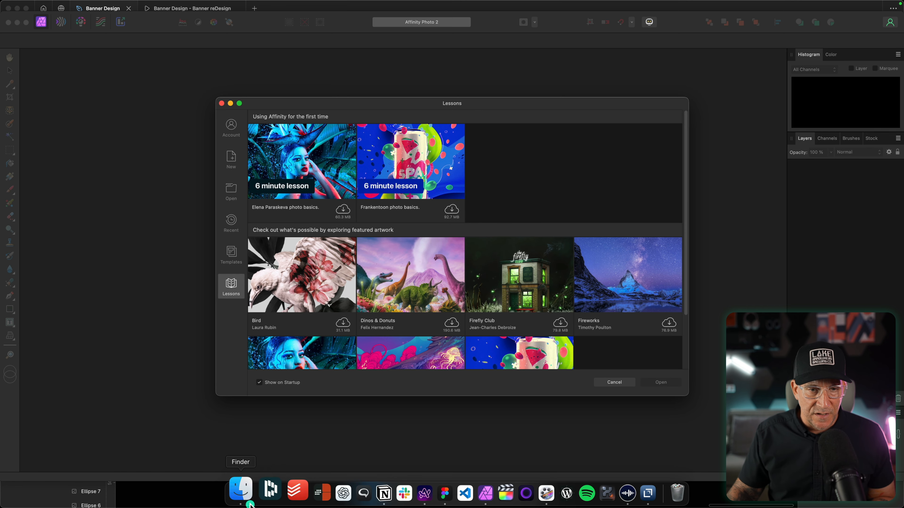
{"action": "left_click", "coordinate": [246, 490]}
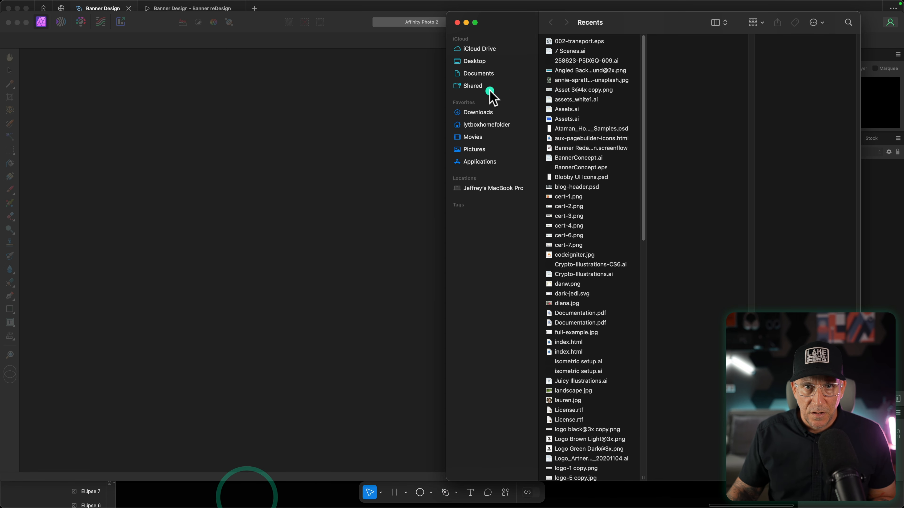
{"action": "left_click", "coordinate": [478, 113]}
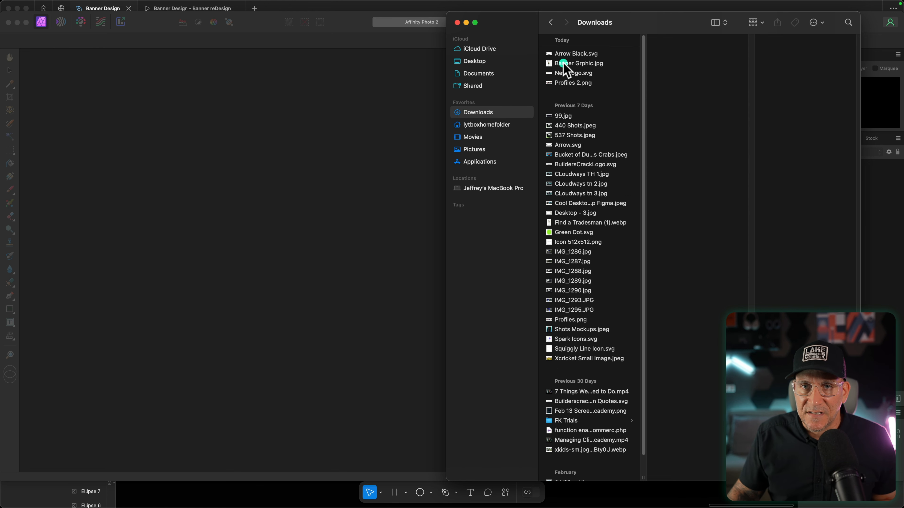
{"action": "left_click_drag", "start_coordinate": [567, 68], "coordinate": [464, 491]}
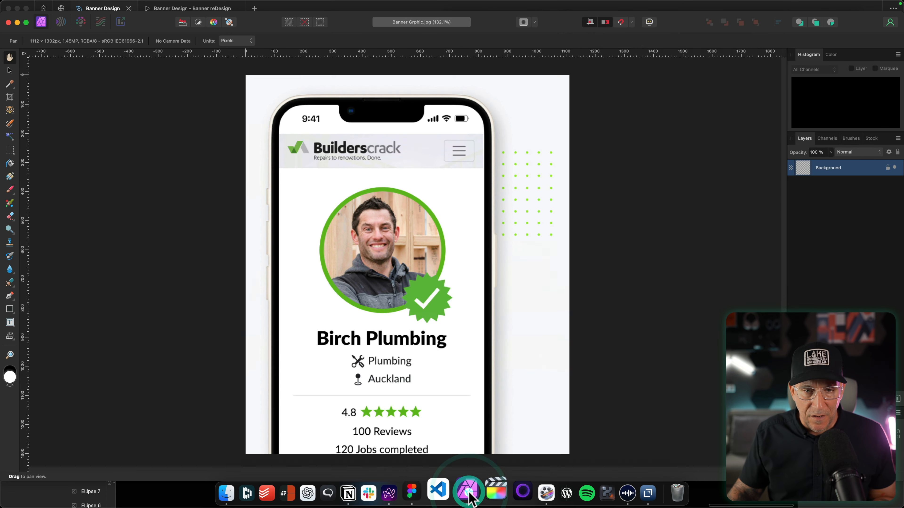
Start a JPEG export of the phone graphic with a width of 1000 px and quality 80.
{"action": "key", "text": "super+alt+shift+s"}
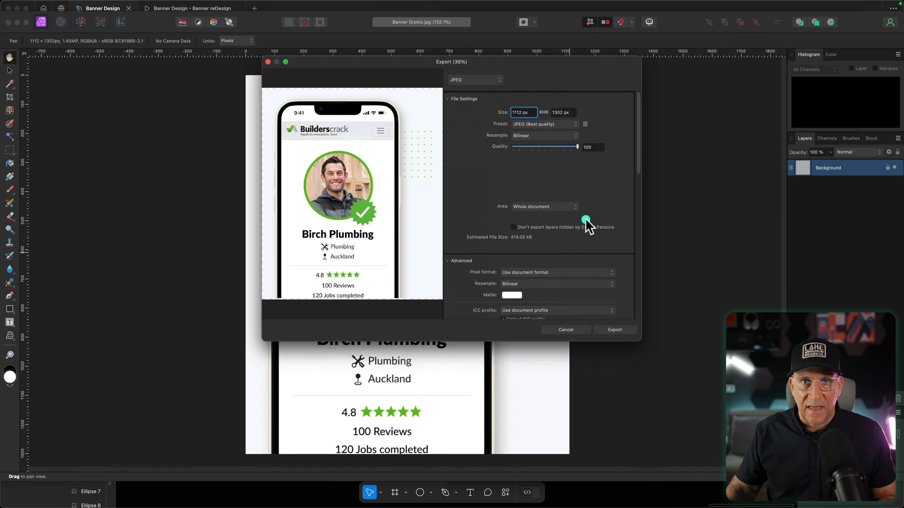
{"action": "left_click", "coordinate": [532, 111]}
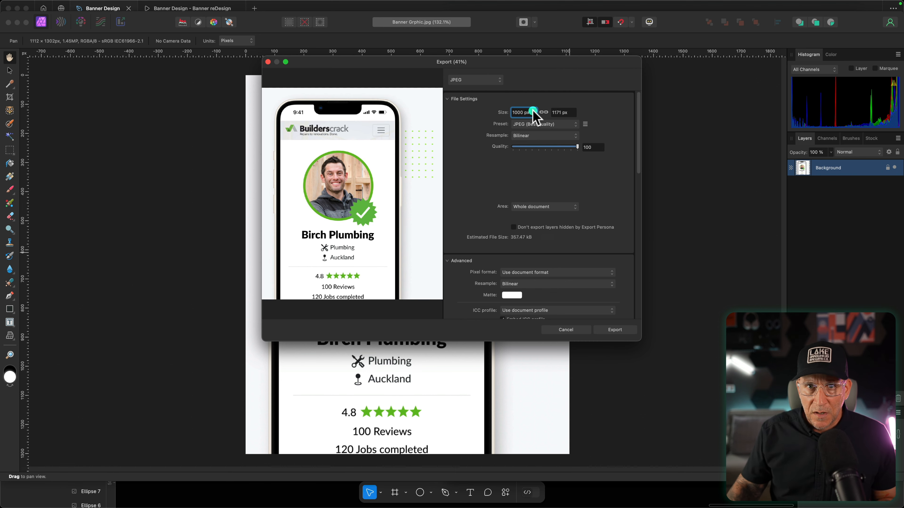
{"action": "left_click", "coordinate": [565, 149]}
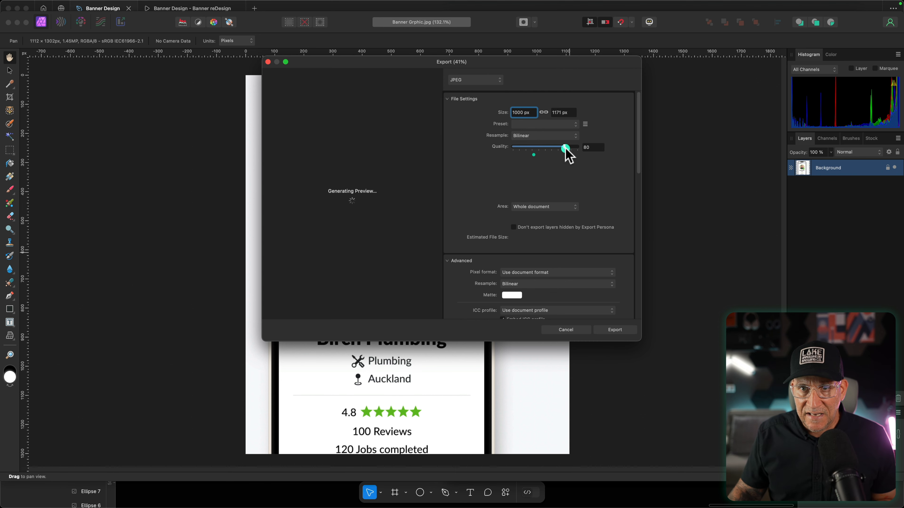
{"action": "left_click", "coordinate": [534, 178]}
Exclude the metadata and the ICC profile from the JPEG export.
{"action": "scroll", "coordinate": [498, 180], "scroll_direction": "down", "scroll_amount": 6}
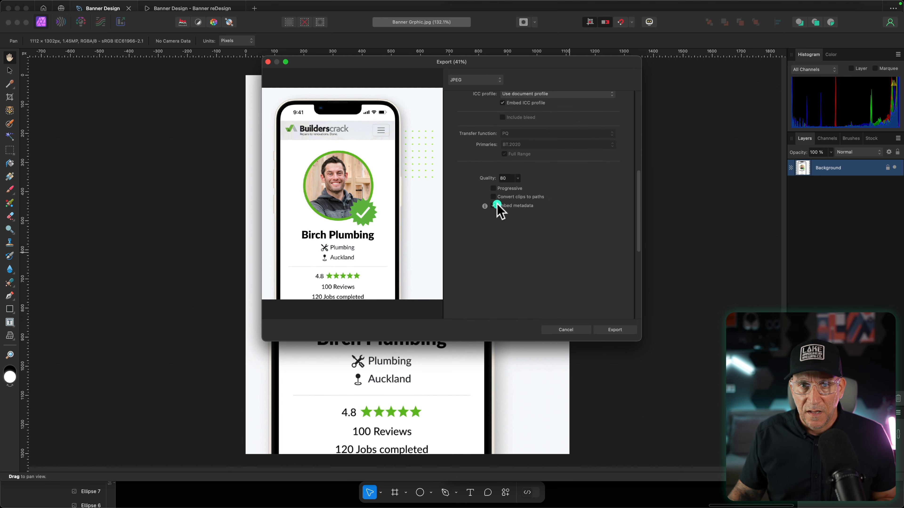
{"action": "left_click", "coordinate": [491, 205]}
{"action": "scroll", "coordinate": [502, 208], "scroll_direction": "up", "scroll_amount": 3}
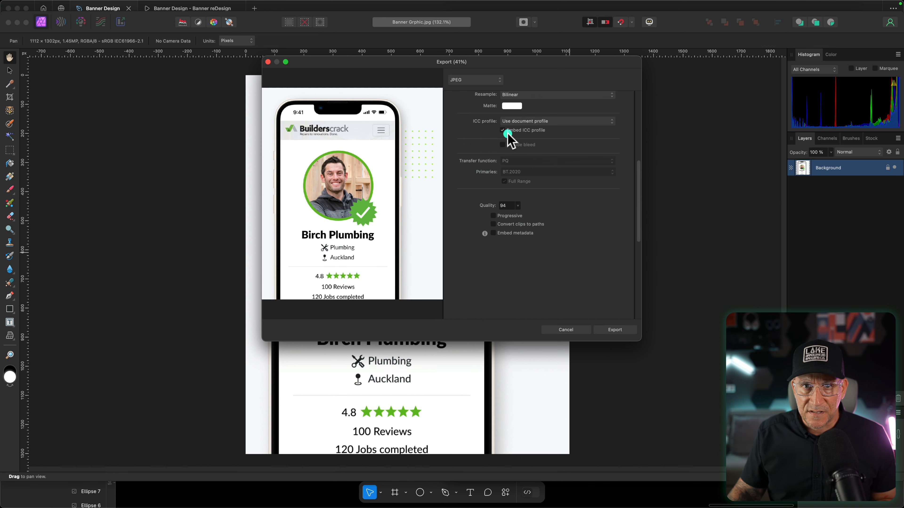
{"action": "left_click", "coordinate": [500, 130]}
{"action": "scroll", "coordinate": [526, 200], "scroll_direction": "up", "scroll_amount": 8}
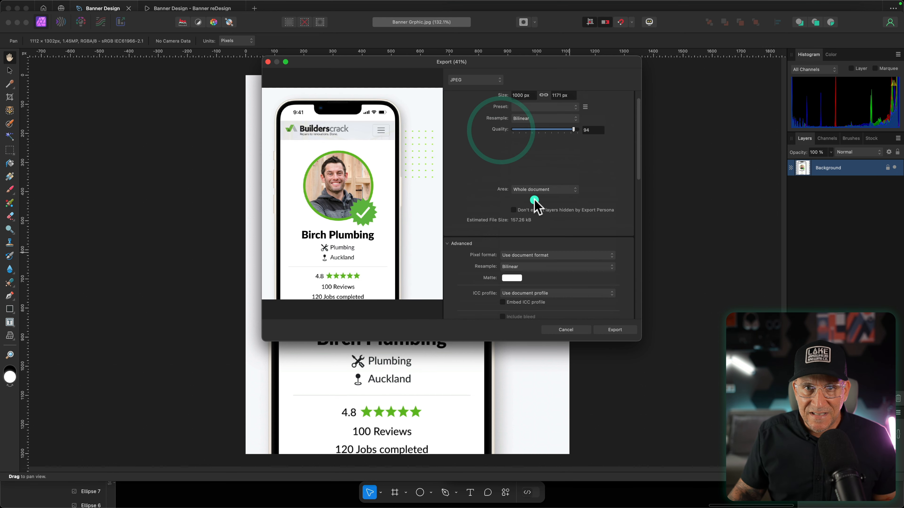
Set the JPEG quality to 80 and export over the existing Banner Grphic.jpg in Downloads.
{"action": "scroll", "coordinate": [492, 224], "scroll_direction": "down", "scroll_amount": 1}
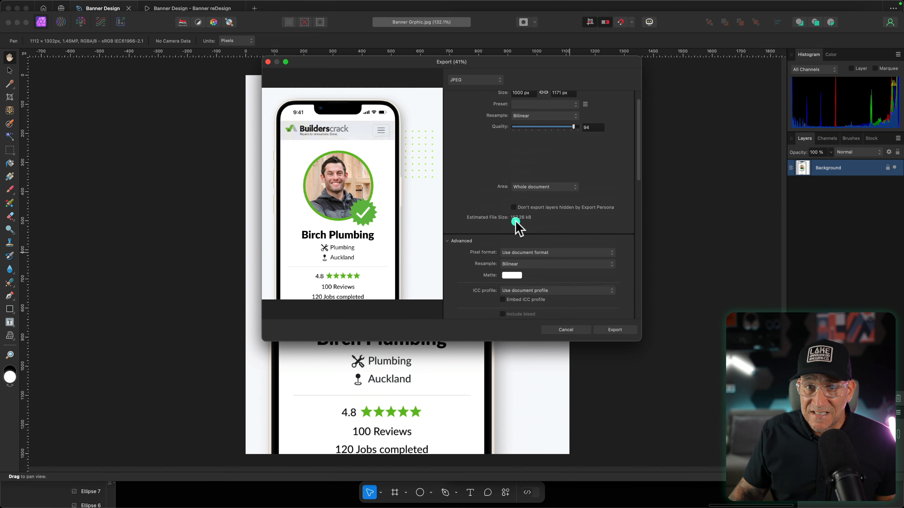
{"action": "left_click_drag", "start_coordinate": [573, 132], "coordinate": [565, 131]}
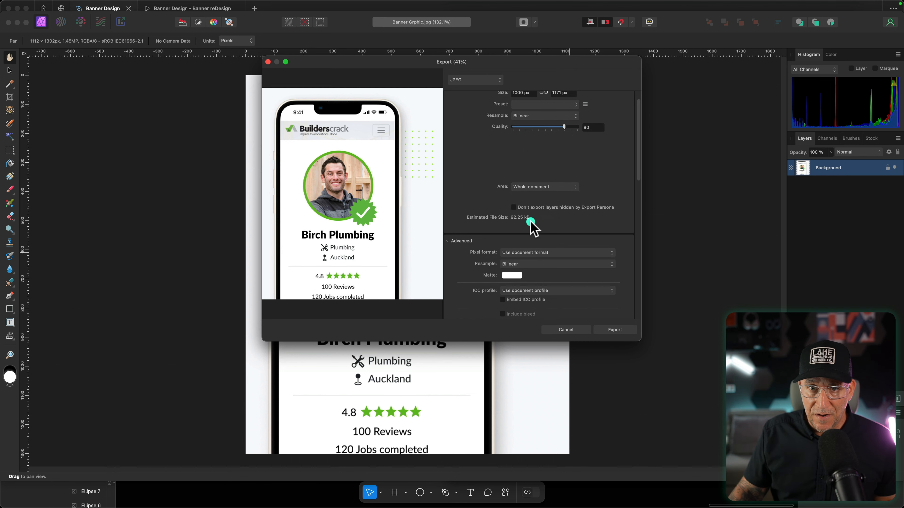
{"action": "left_click", "coordinate": [614, 331]}
{"action": "left_click", "coordinate": [521, 270]}
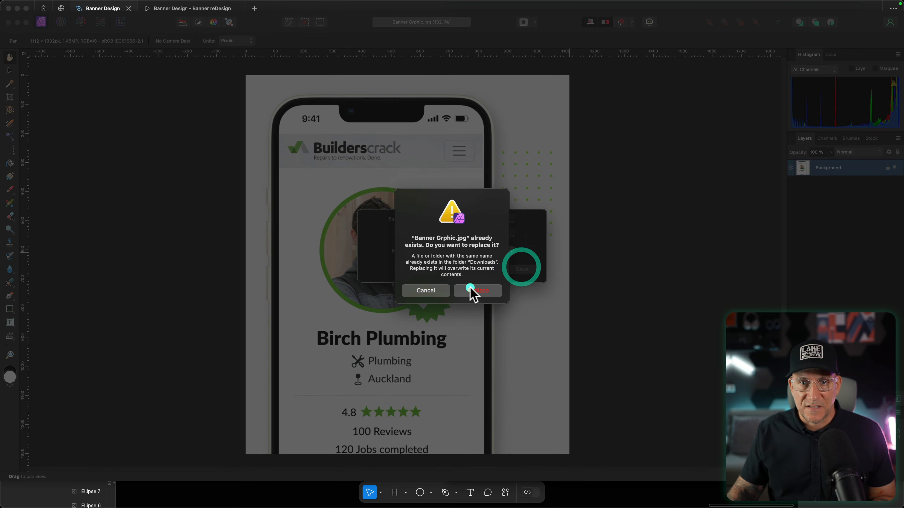
{"action": "left_click", "coordinate": [475, 289]}
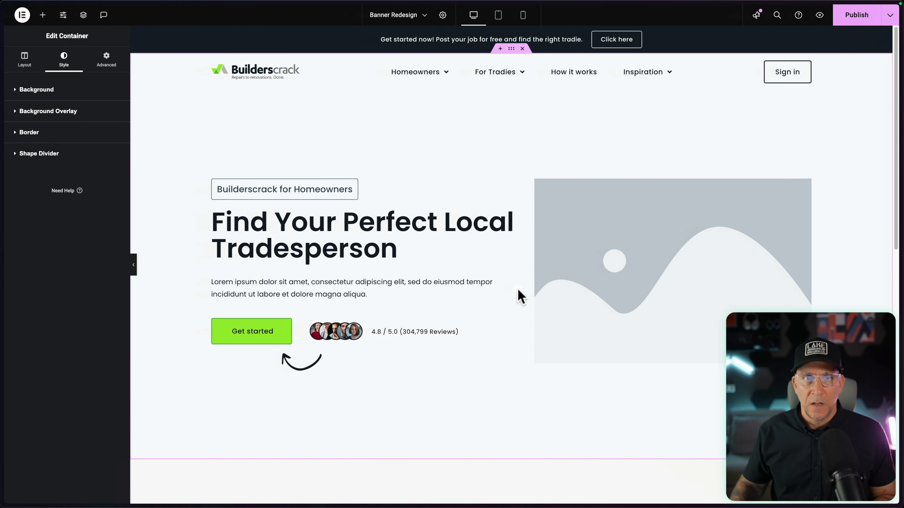
Upload Banner Grphic.jpg from Downloads in Elementor and use it in place of the banner's placeholder image.
{"action": "left_click", "coordinate": [586, 271]}
{"action": "left_click", "coordinate": [74, 142]}
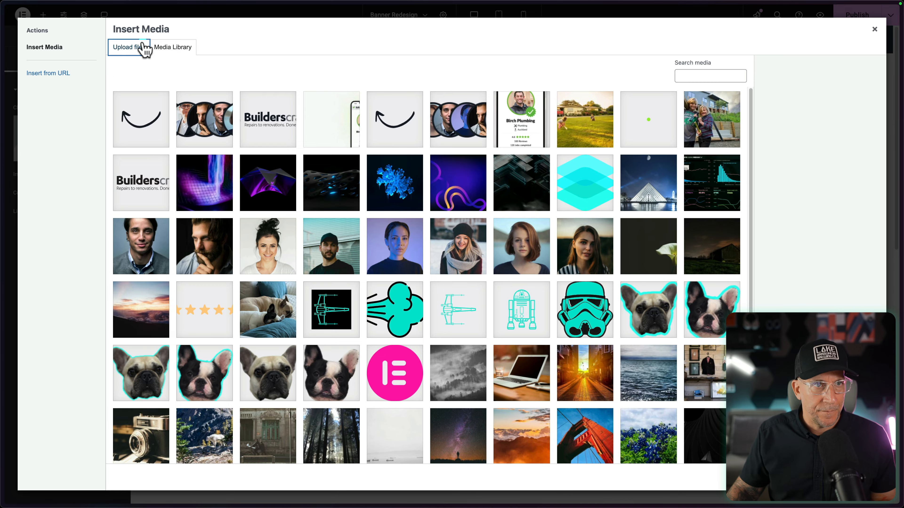
{"action": "left_click", "coordinate": [143, 47]}
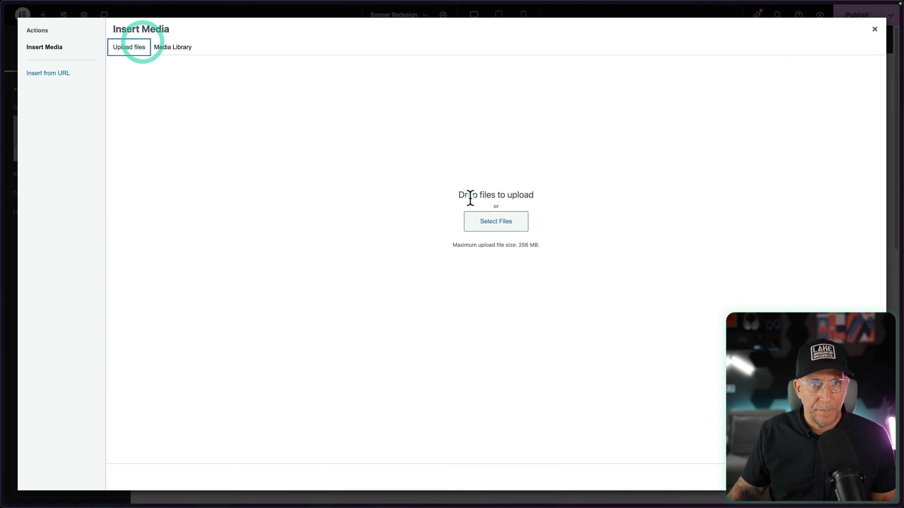
{"action": "left_click", "coordinate": [480, 226]}
{"action": "left_click", "coordinate": [370, 213]}
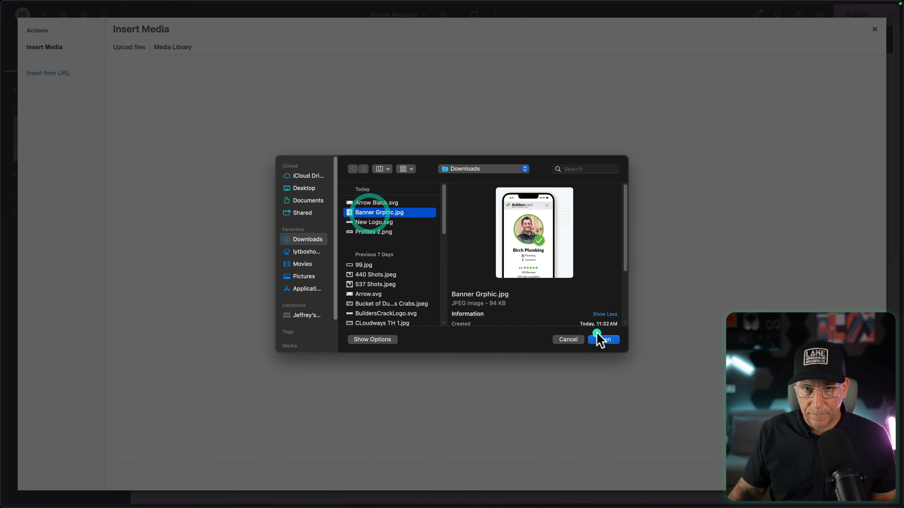
{"action": "left_click", "coordinate": [603, 340]}
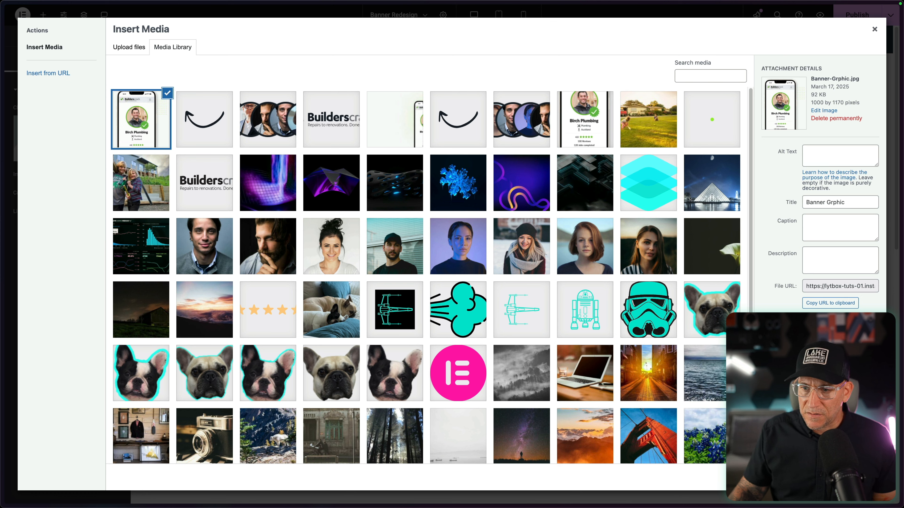
{"action": "left_click", "coordinate": [861, 478]}
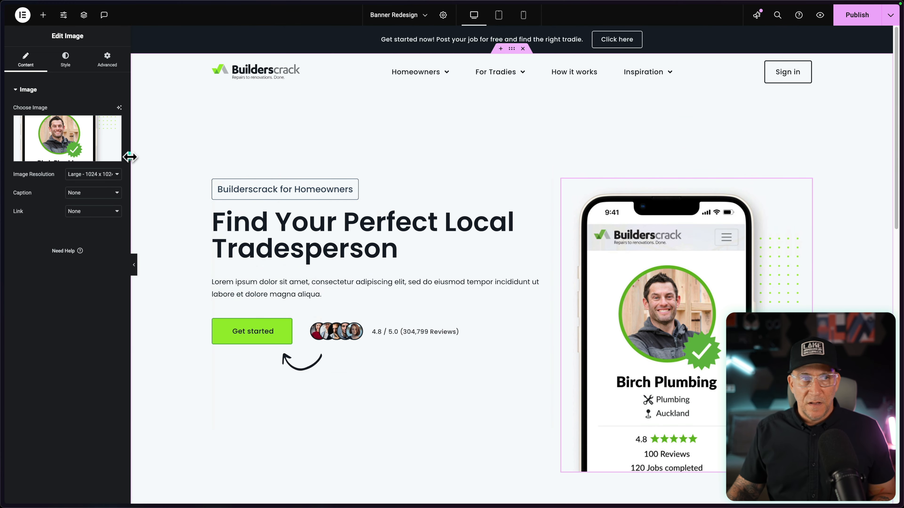
Set the phone image's resolution to Full and its width to 100%.
{"action": "left_click", "coordinate": [93, 174]}
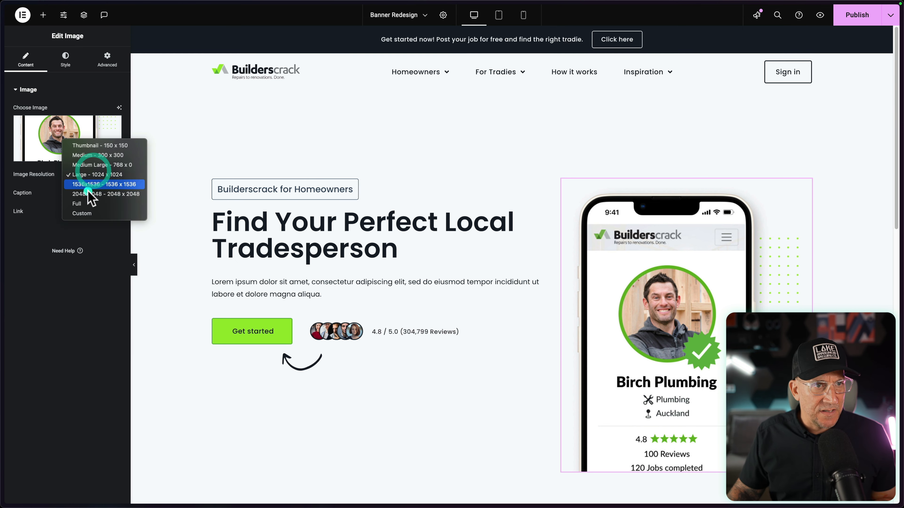
{"action": "left_click", "coordinate": [89, 203]}
{"action": "left_click", "coordinate": [66, 59]}
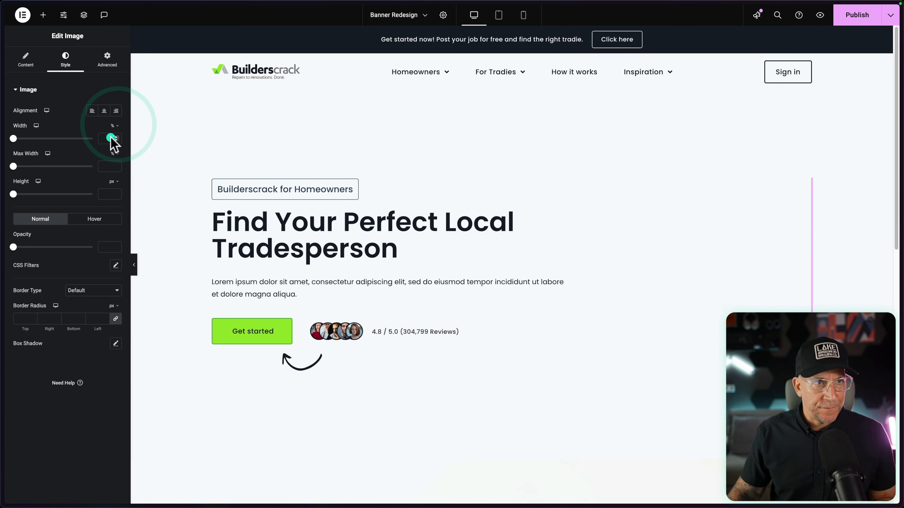
{"action": "left_click", "coordinate": [111, 138]}
{"action": "type", "text": "100"}
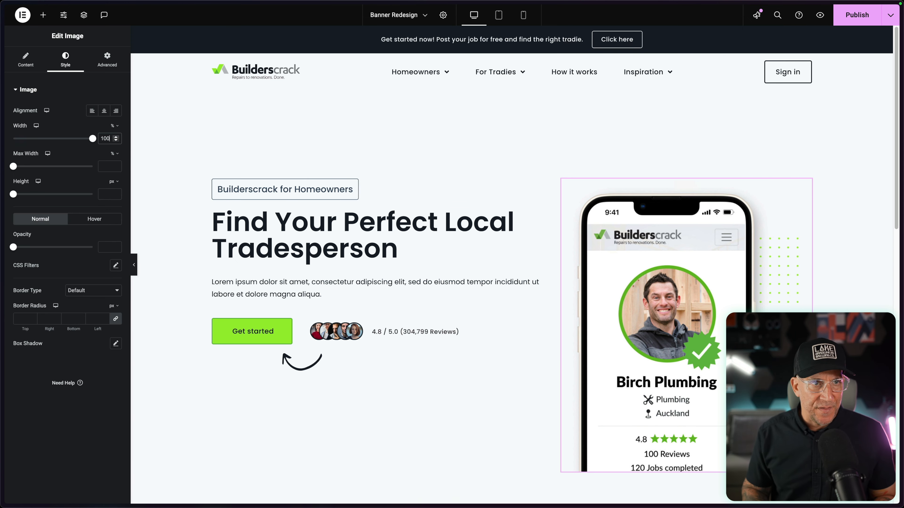
Align the Banner container's items to the center so the text column sits vertically centered beside the phone.
{"action": "right_click", "coordinate": [355, 121]}
{"action": "left_click", "coordinate": [373, 126]}
{"action": "left_click", "coordinate": [23, 66]}
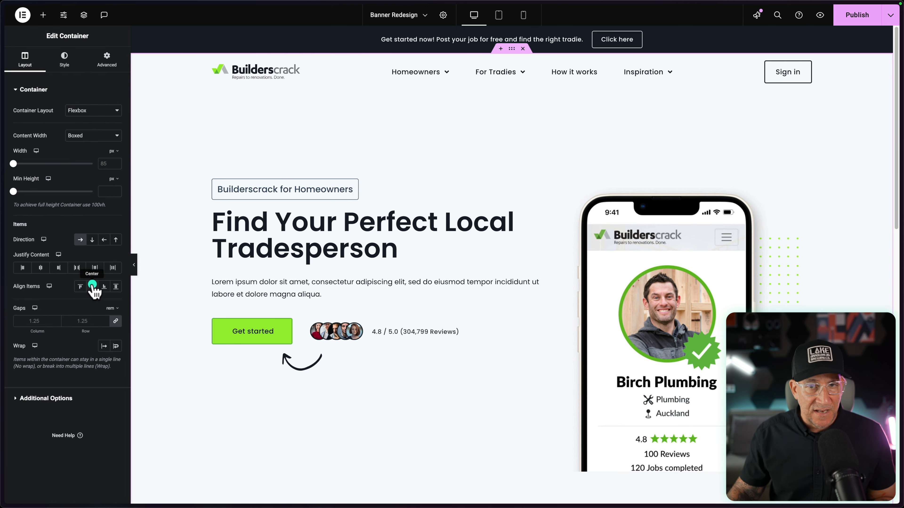
{"action": "left_click", "coordinate": [93, 287]}
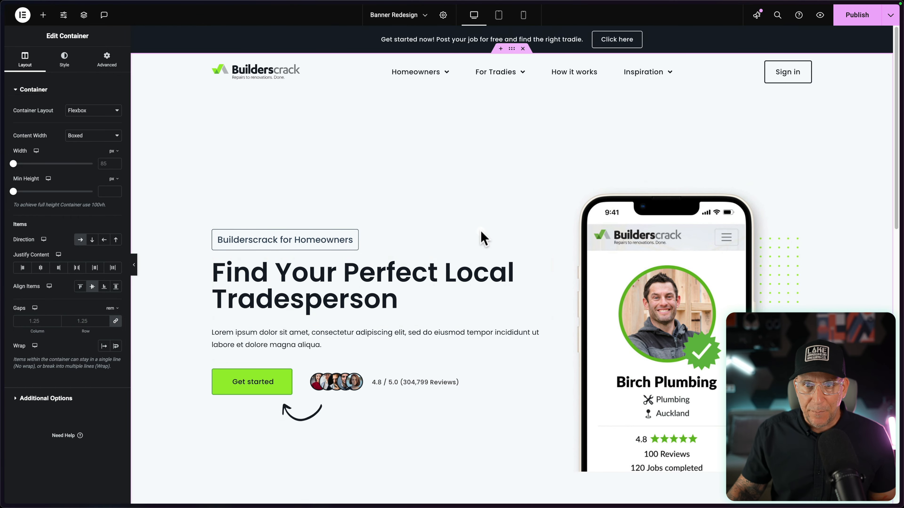
{"action": "scroll", "coordinate": [498, 331], "scroll_direction": "down", "scroll_amount": 5}
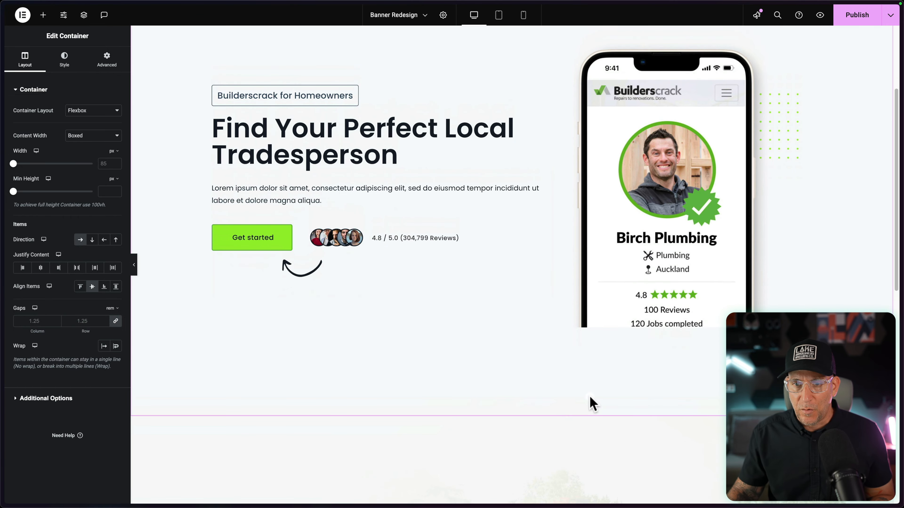
{"action": "scroll", "coordinate": [554, 393], "scroll_direction": "up", "scroll_amount": 5}
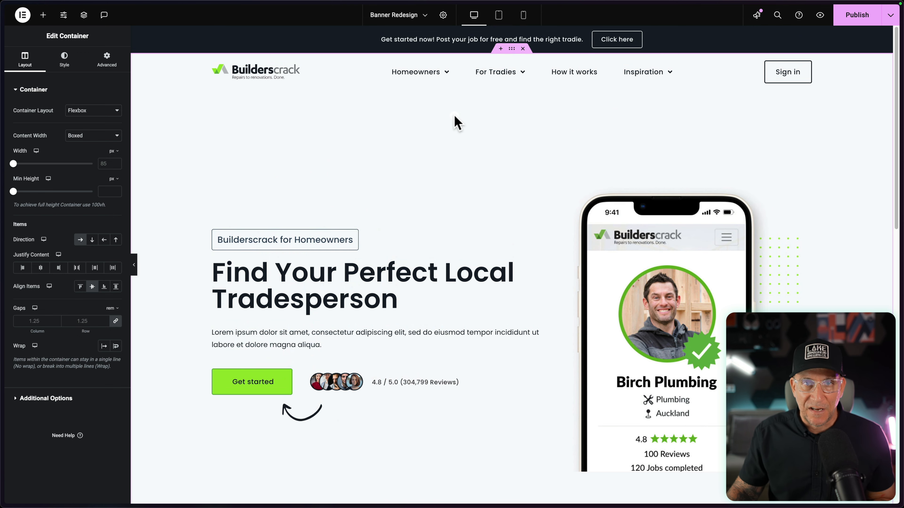
Set the Banner container's bottom padding to 0 px so the phone graphic meets the section's lower edge.
{"action": "right_click", "coordinate": [453, 116]}
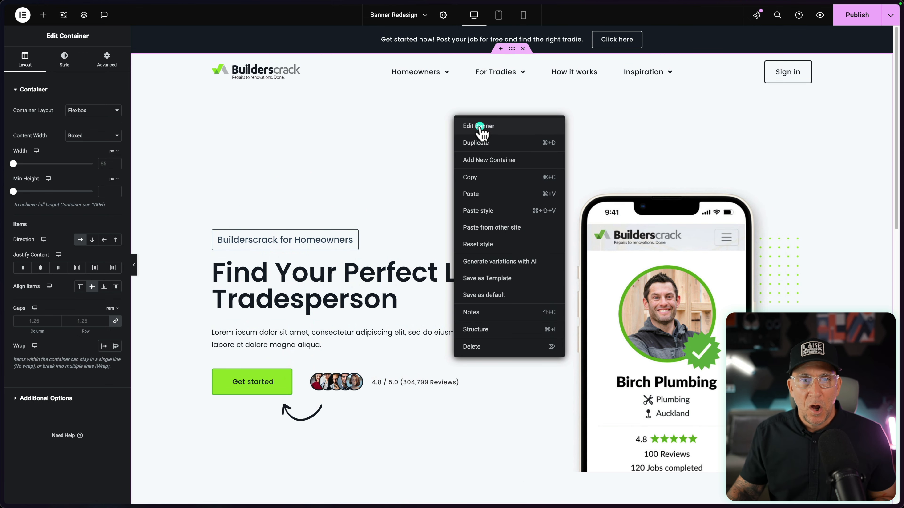
{"action": "left_click", "coordinate": [479, 126]}
{"action": "left_click", "coordinate": [120, 63]}
{"action": "scroll", "coordinate": [593, 391], "scroll_direction": "down", "scroll_amount": 2}
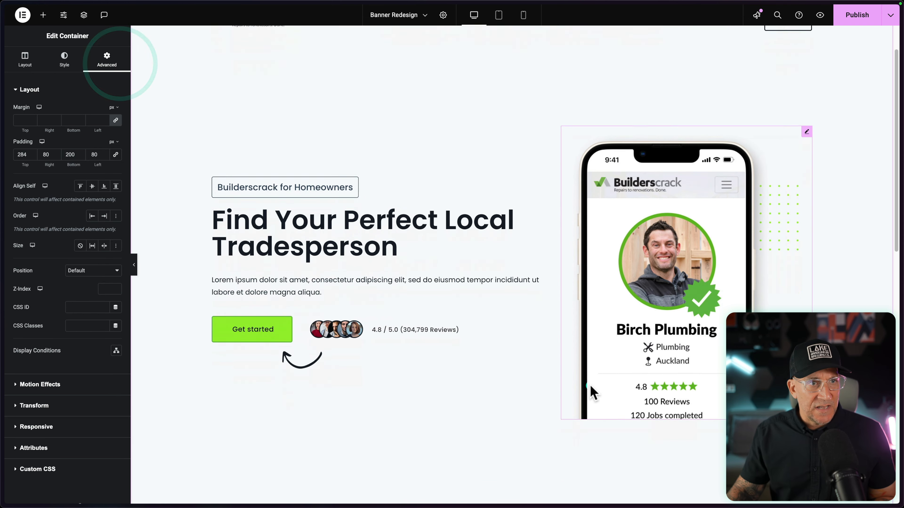
{"action": "scroll", "coordinate": [593, 391], "scroll_direction": "down", "scroll_amount": 4}
{"action": "left_click", "coordinate": [78, 122]}
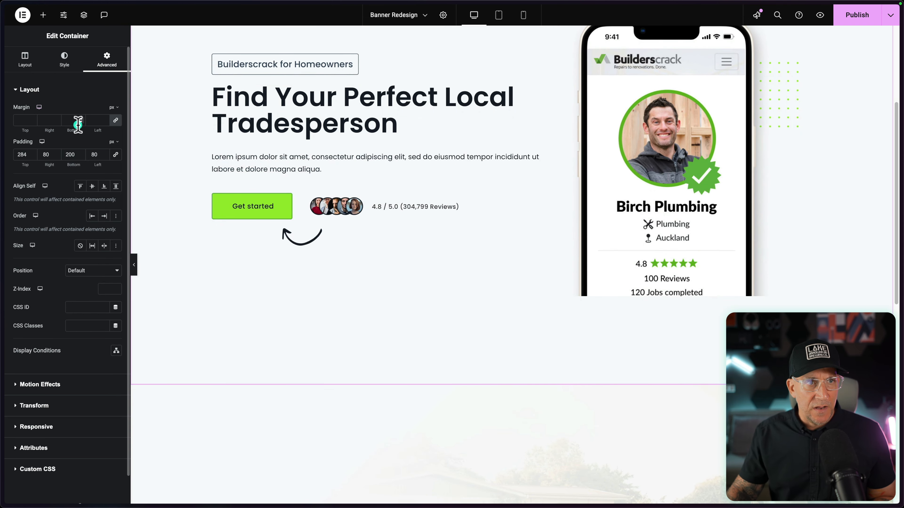
{"action": "left_click", "coordinate": [81, 156]}
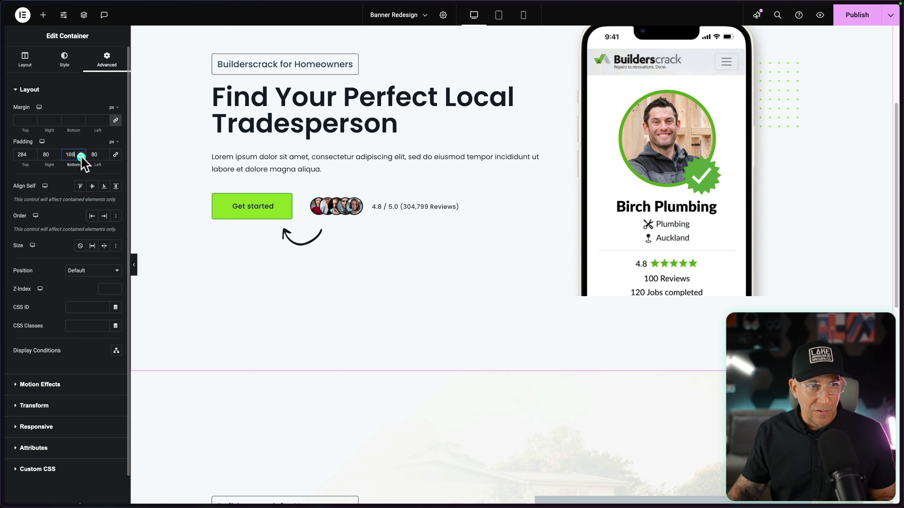
{"action": "left_click_drag", "start_coordinate": [81, 157], "coordinate": [81, 156]}
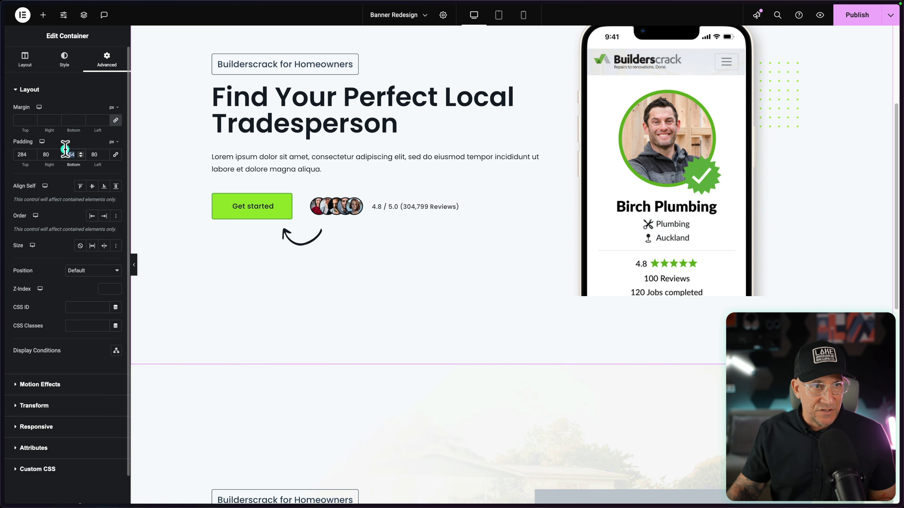
{"action": "type", "text": "0"}
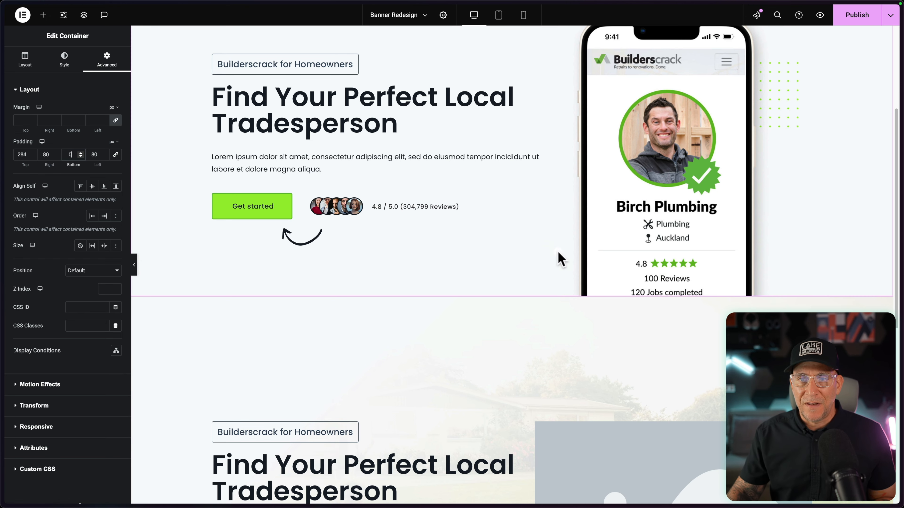
Reduce the Banner container's top padding to 200 px.
{"action": "scroll", "coordinate": [571, 323], "scroll_direction": "up", "scroll_amount": 5}
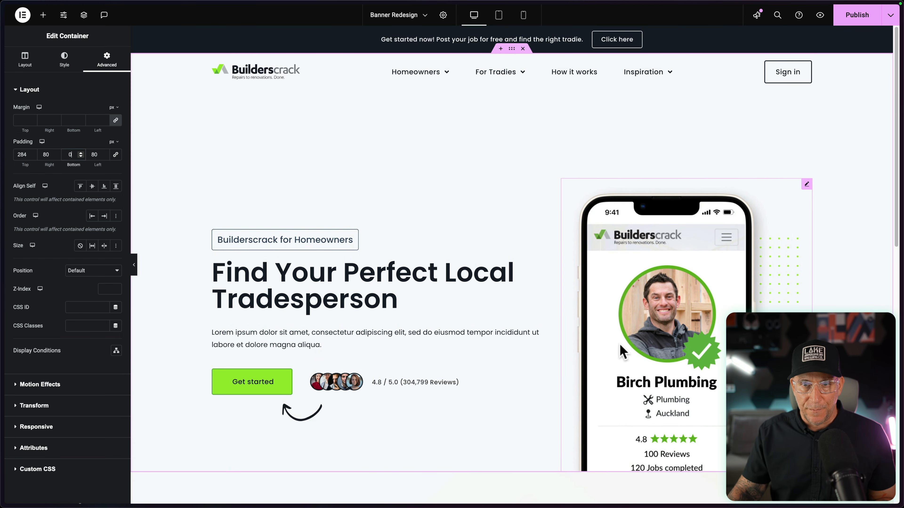
{"action": "left_click", "coordinate": [32, 155]}
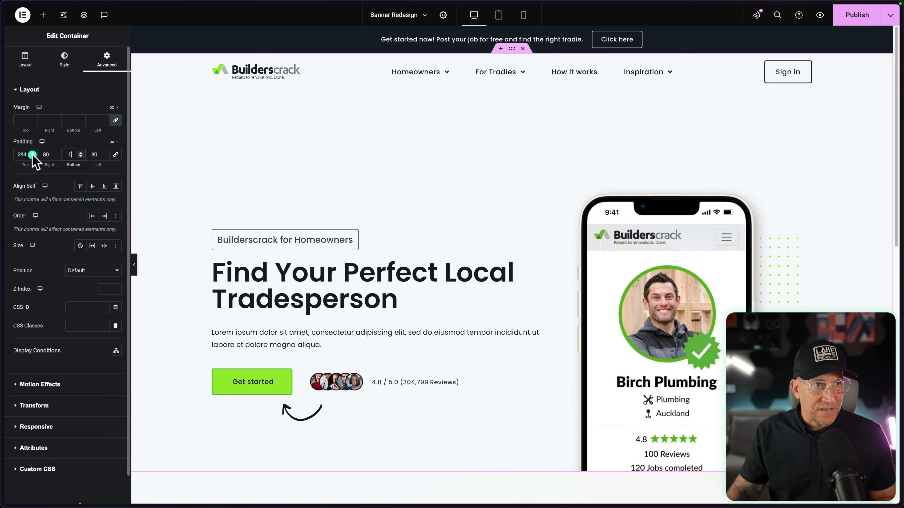
{"action": "left_click", "coordinate": [32, 155]}
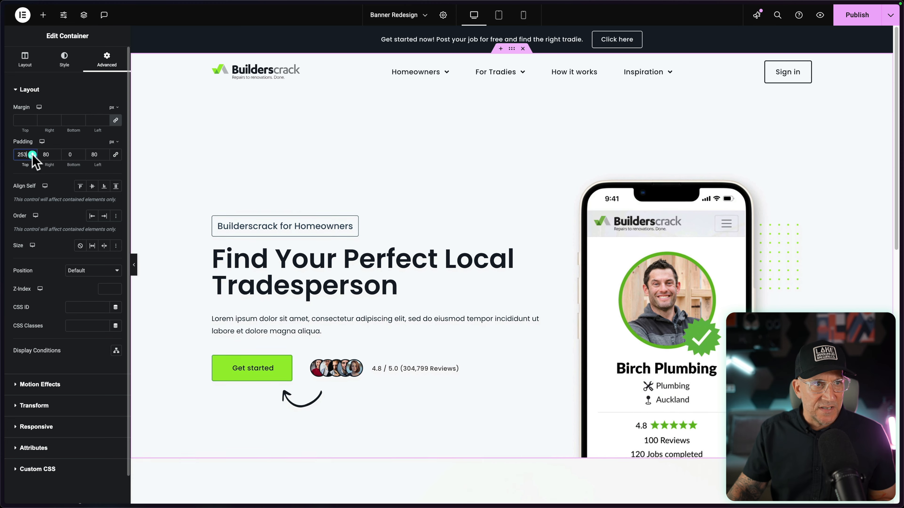
{"action": "left_click_drag", "start_coordinate": [33, 156], "coordinate": [32, 156]}
{"action": "left_click", "coordinate": [33, 156]}
{"action": "left_click", "coordinate": [33, 156]}
{"action": "left_click", "coordinate": [33, 156]}
{"action": "left_click", "coordinate": [33, 156]}
{"action": "left_click", "coordinate": [32, 156]}
{"action": "left_click", "coordinate": [32, 155]}
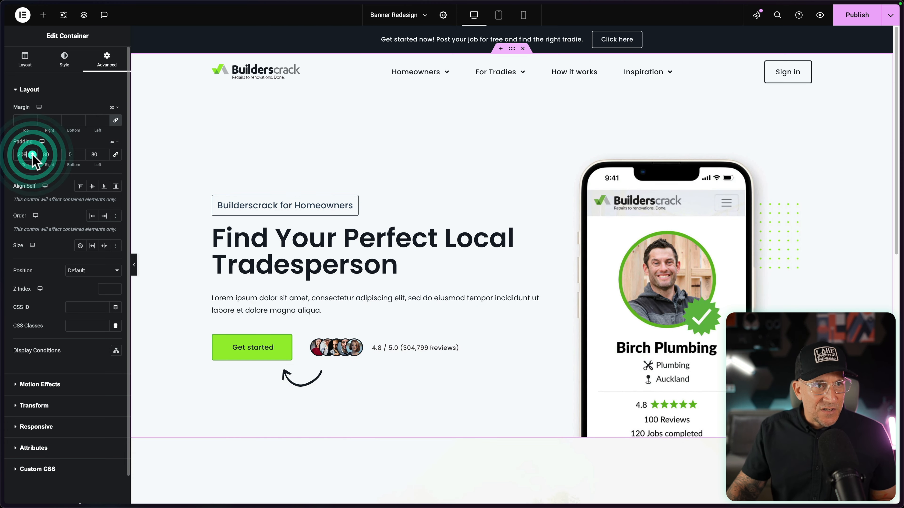
{"action": "left_click", "coordinate": [33, 155]}
{"action": "left_click", "coordinate": [32, 156]}
{"action": "left_click", "coordinate": [33, 156]}
{"action": "left_click", "coordinate": [32, 156]}
{"action": "left_click", "coordinate": [33, 156]}
{"action": "left_click", "coordinate": [32, 155]}
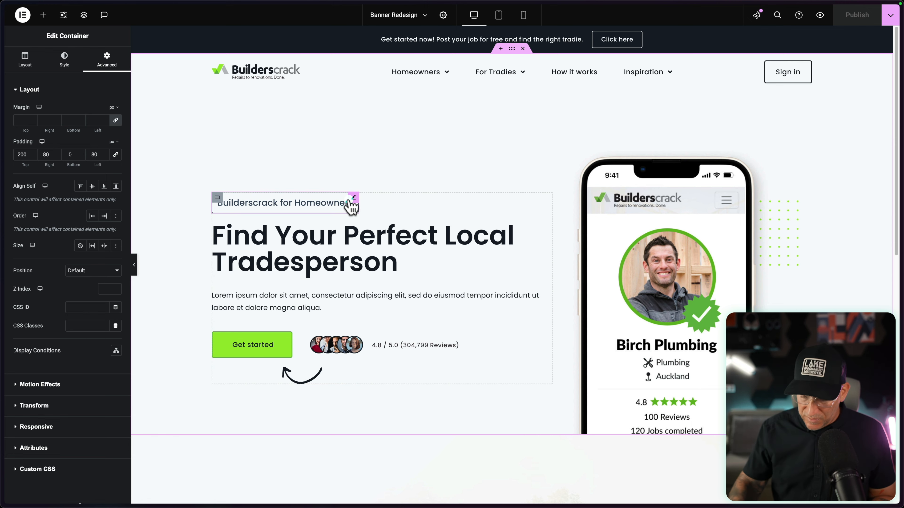
Switch to Figma and check the text size of the "Builderscrack for Homeowners" subheader in the Desktop - 2 frame.
{"action": "key", "text": "ctrl+Right"}
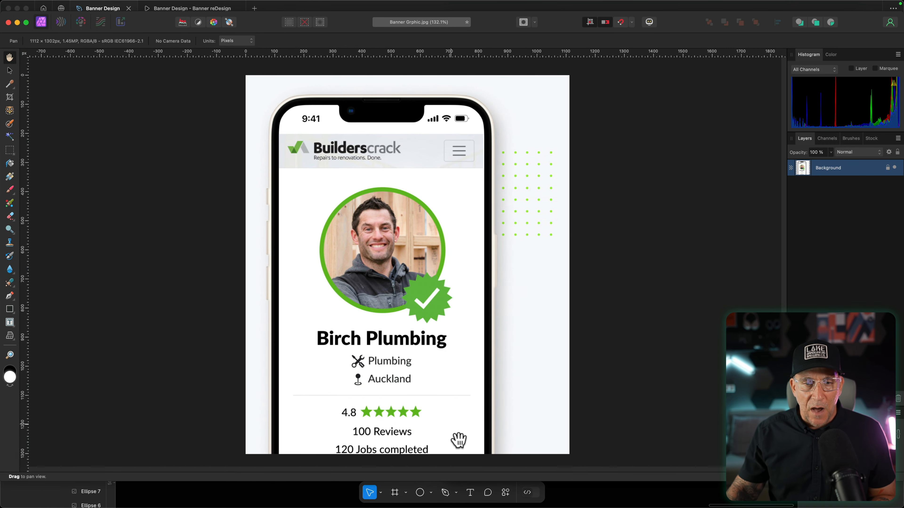
{"action": "left_click", "coordinate": [311, 504]}
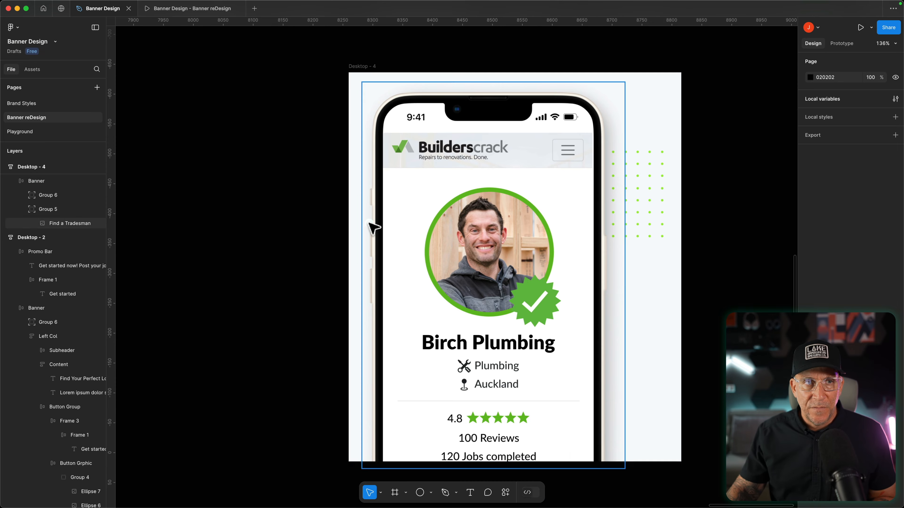
{"action": "scroll", "coordinate": [370, 228], "scroll_direction": "down", "scroll_amount": 5}
{"action": "scroll", "coordinate": [372, 228], "scroll_direction": "left", "scroll_amount": 15}
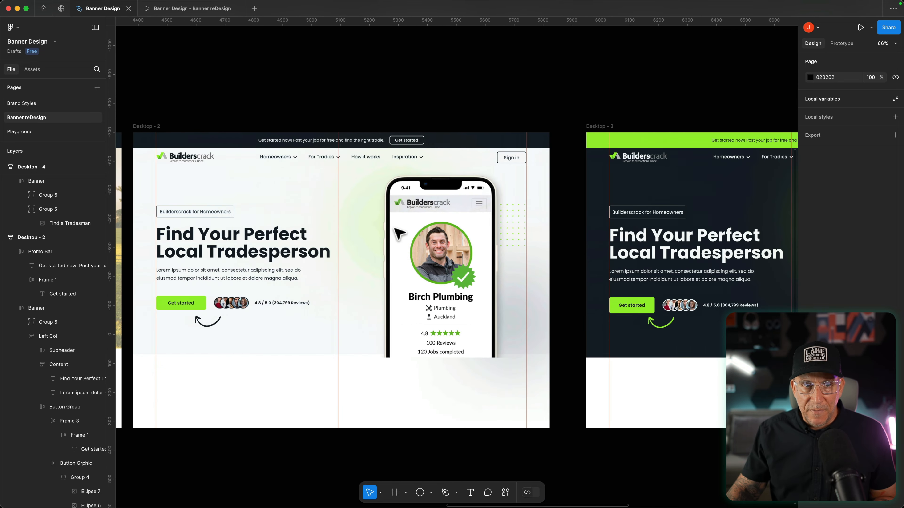
{"action": "scroll", "coordinate": [350, 236], "scroll_direction": "up", "scroll_amount": 5}
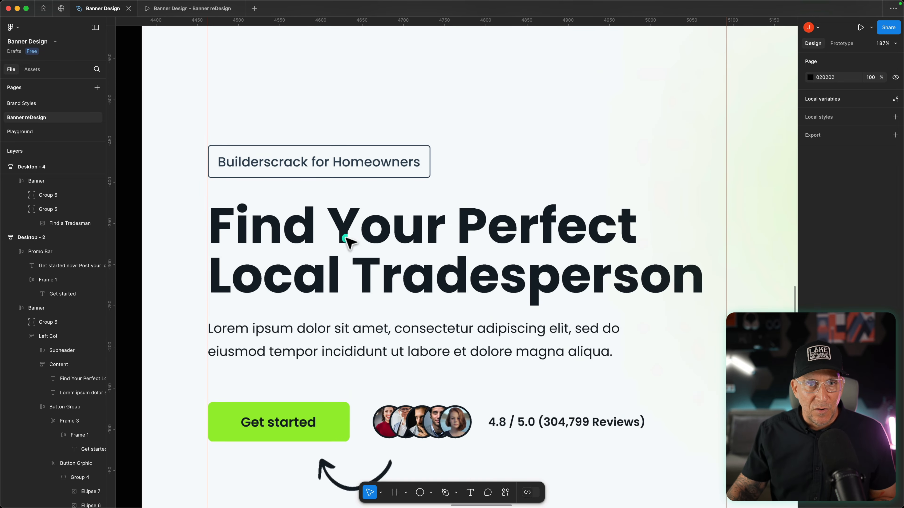
{"action": "left_click", "coordinate": [363, 170]}
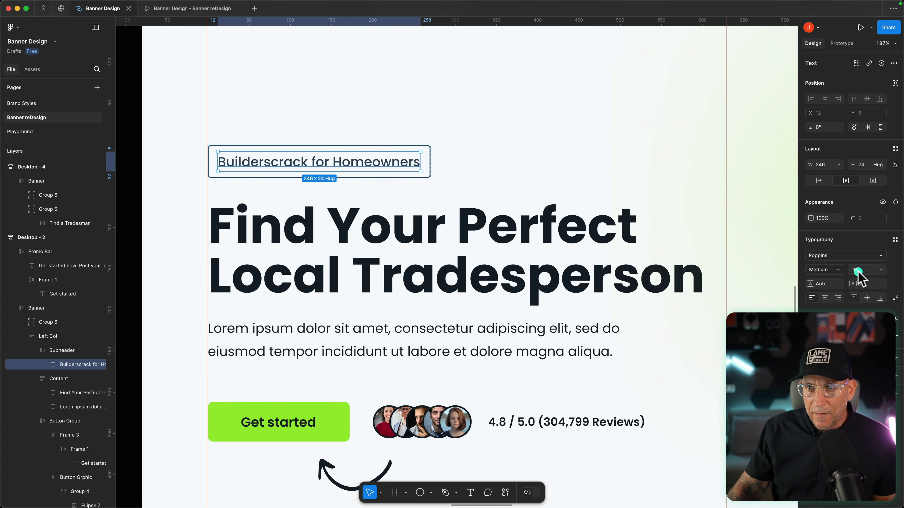
{"action": "key", "text": "shift+1"}
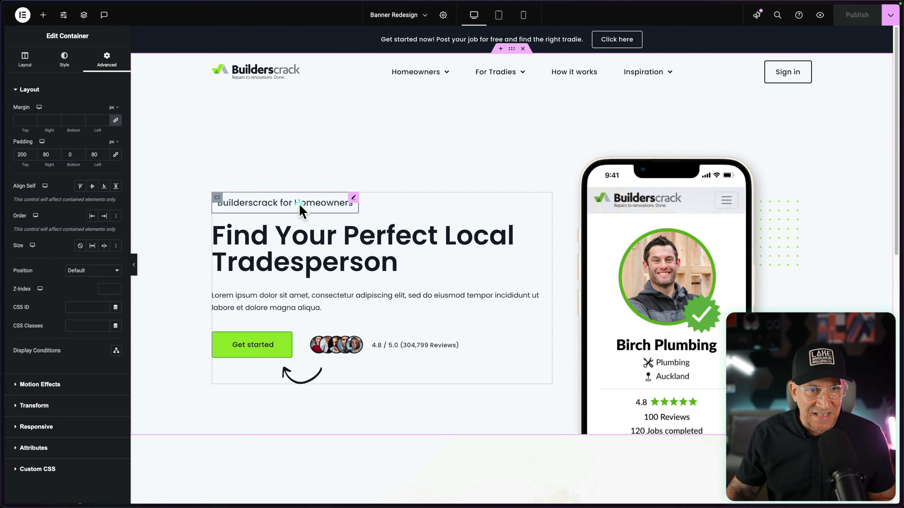
Back in Elementor, apply the Tradie Btn M global font to the "Builderscrack for Homeowners" heading.
{"action": "left_click", "coordinate": [300, 205]}
{"action": "left_click", "coordinate": [361, 205]}
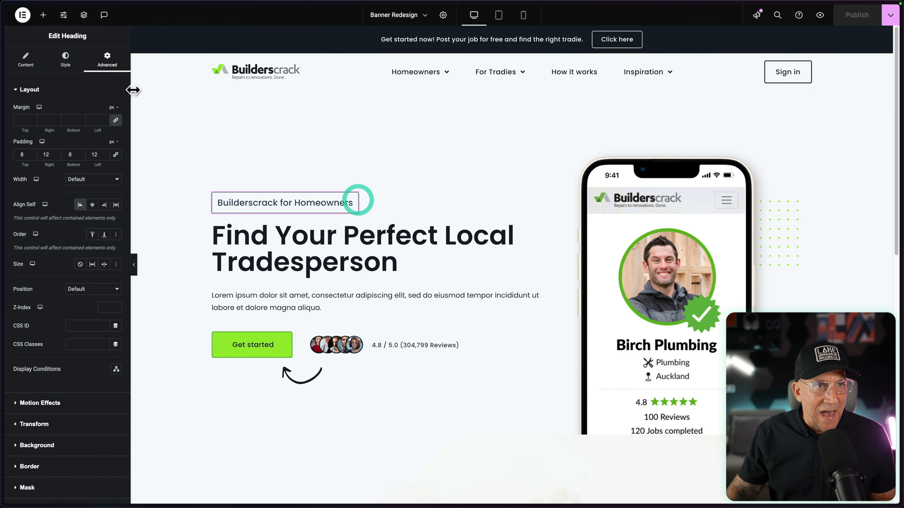
{"action": "left_click", "coordinate": [66, 59]}
{"action": "left_click", "coordinate": [115, 140]}
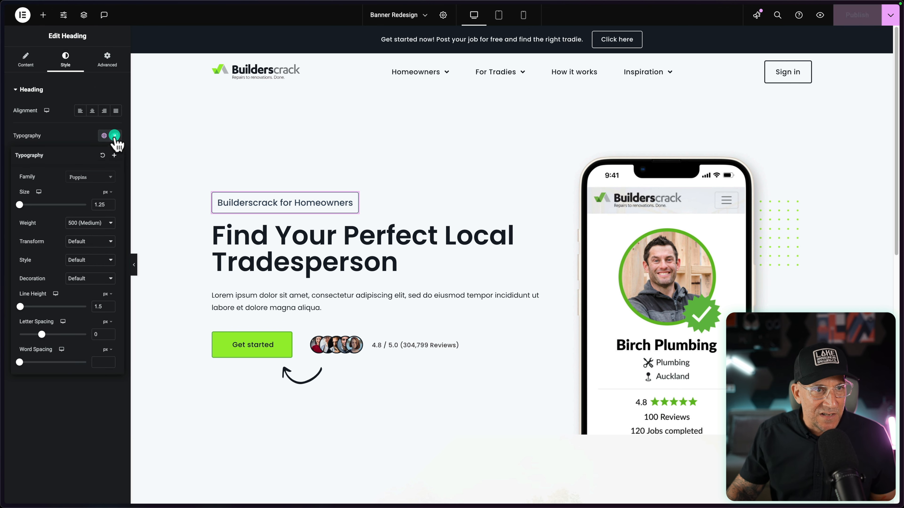
{"action": "left_click", "coordinate": [103, 136]}
{"action": "scroll", "coordinate": [63, 245], "scroll_direction": "down", "scroll_amount": 5}
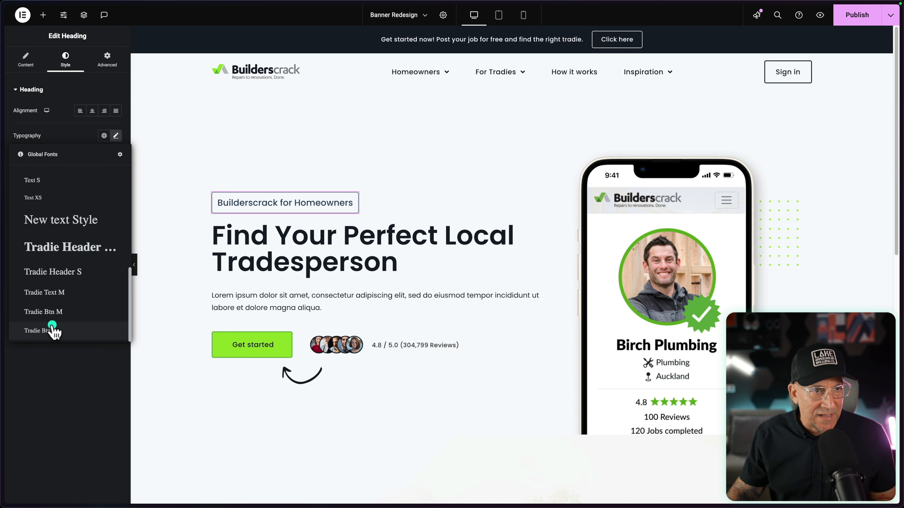
{"action": "left_click", "coordinate": [44, 311]}
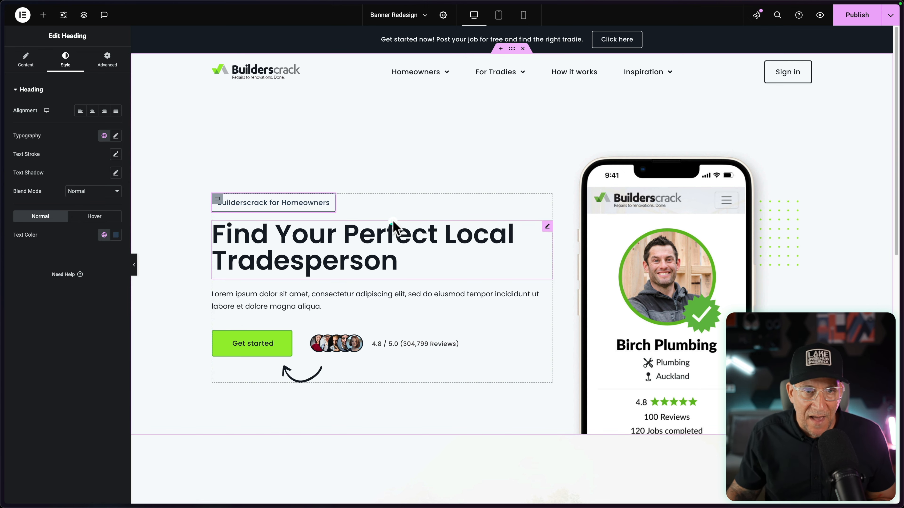
{"action": "left_click", "coordinate": [410, 206]}
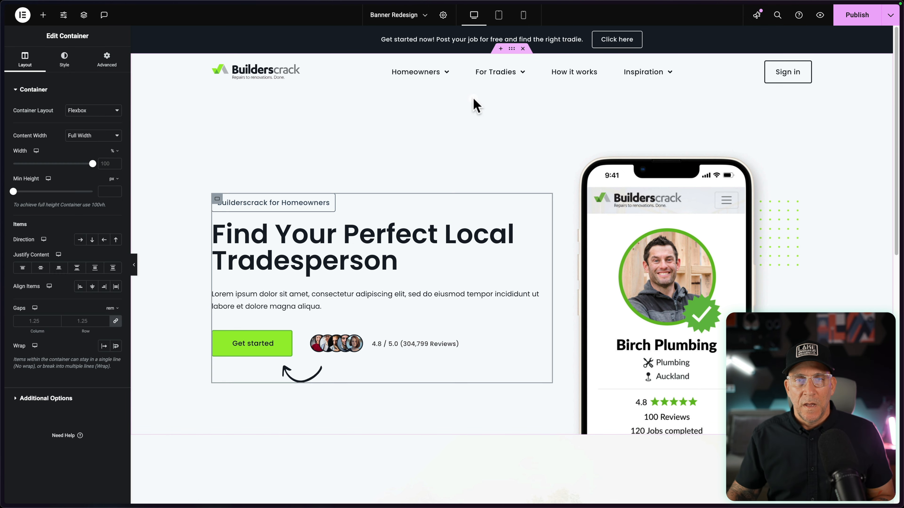
Duplicate the navigation header container and the PromoBar, and move both copies between the first and second banners.
{"action": "right_click", "coordinate": [513, 50]}
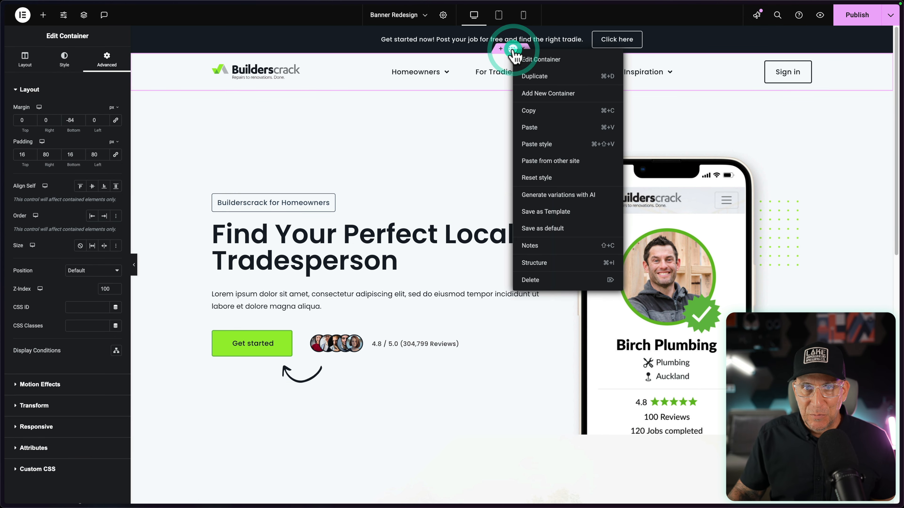
{"action": "left_click", "coordinate": [523, 73]}
{"action": "right_click", "coordinate": [510, 32]}
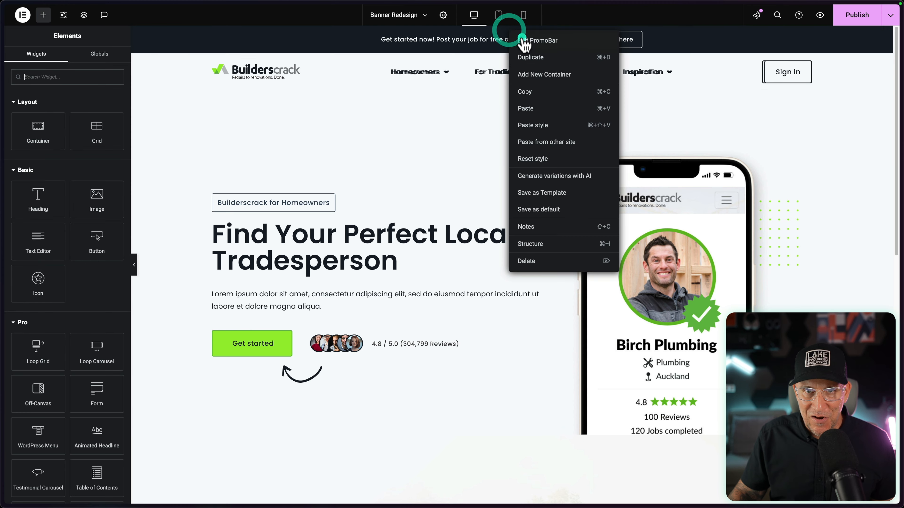
{"action": "left_click", "coordinate": [529, 57]}
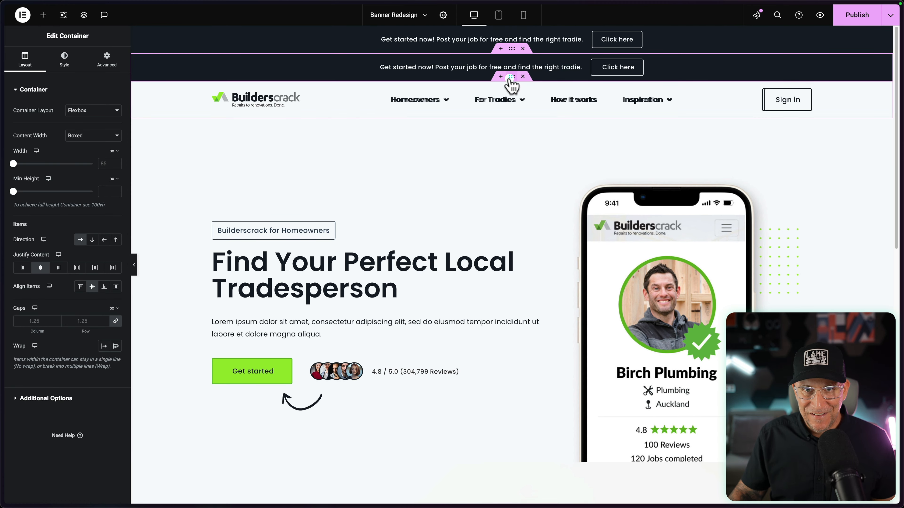
{"action": "left_click_drag", "start_coordinate": [510, 78], "coordinate": [522, 266]}
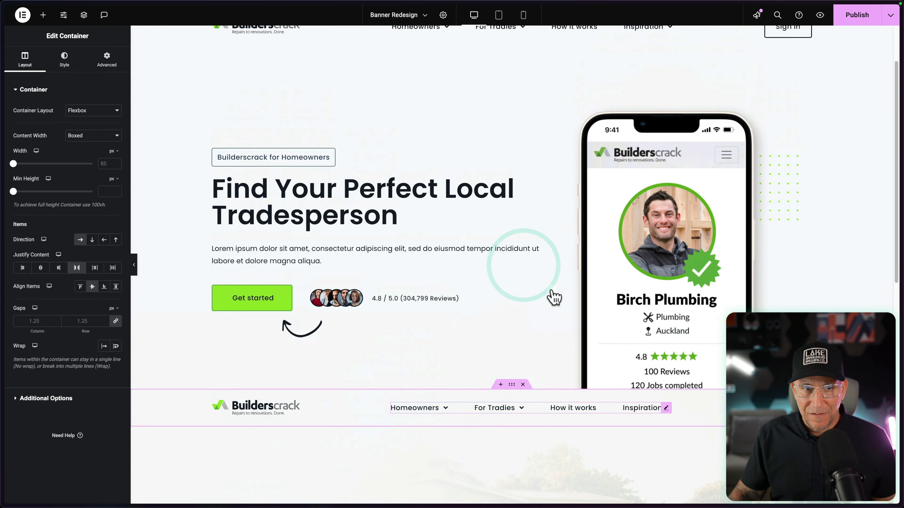
{"action": "left_click_drag", "start_coordinate": [514, 68], "coordinate": [534, 203]}
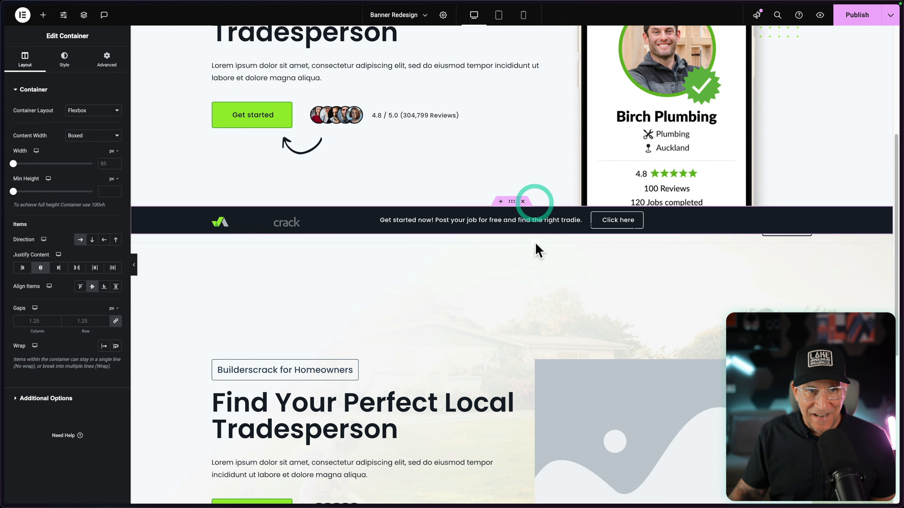
Reorder the page structure so the duplicated PromoBar sits above the duplicated navigation container, directly below the first Banner.
{"action": "scroll", "coordinate": [486, 307], "scroll_direction": "up", "scroll_amount": 3}
{"action": "scroll", "coordinate": [485, 306], "scroll_direction": "down", "scroll_amount": 10}
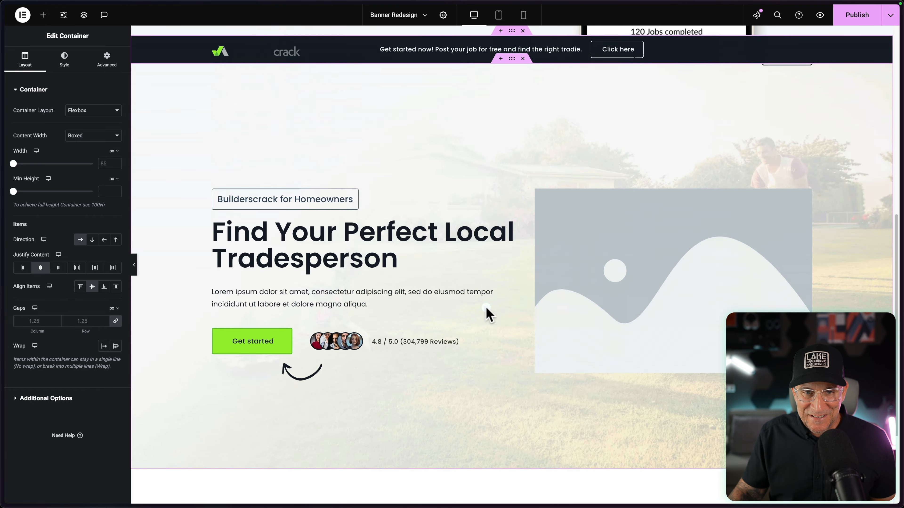
{"action": "scroll", "coordinate": [515, 254], "scroll_direction": "up", "scroll_amount": 6}
{"action": "left_click", "coordinate": [501, 146]}
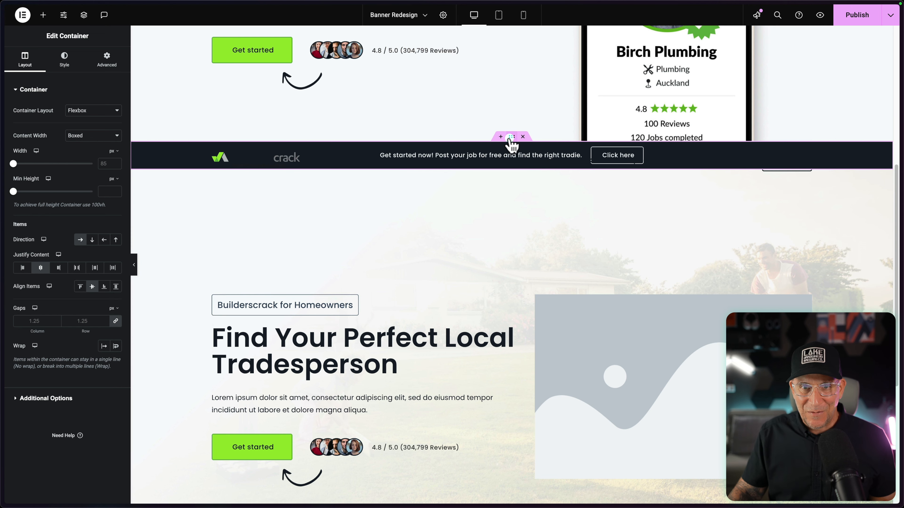
{"action": "right_click", "coordinate": [511, 140]}
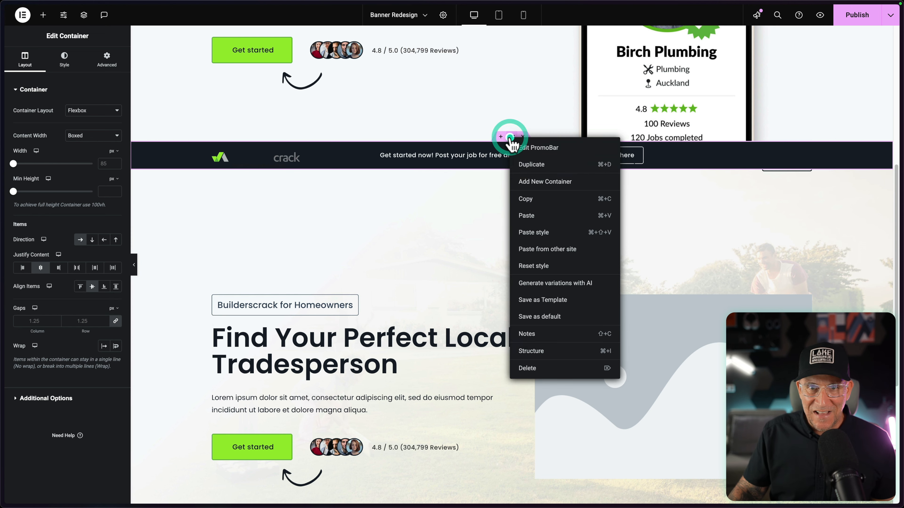
{"action": "left_click", "coordinate": [542, 347]}
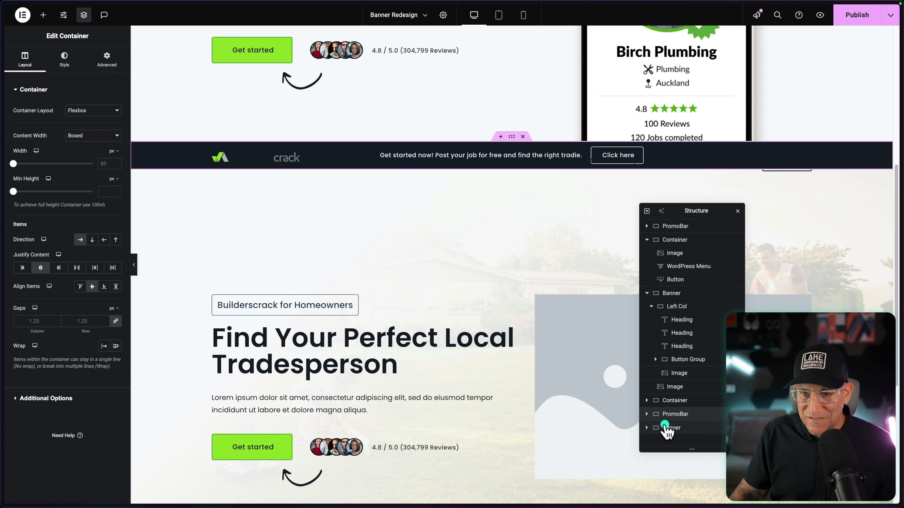
{"action": "left_click_drag", "start_coordinate": [665, 427], "coordinate": [668, 405]}
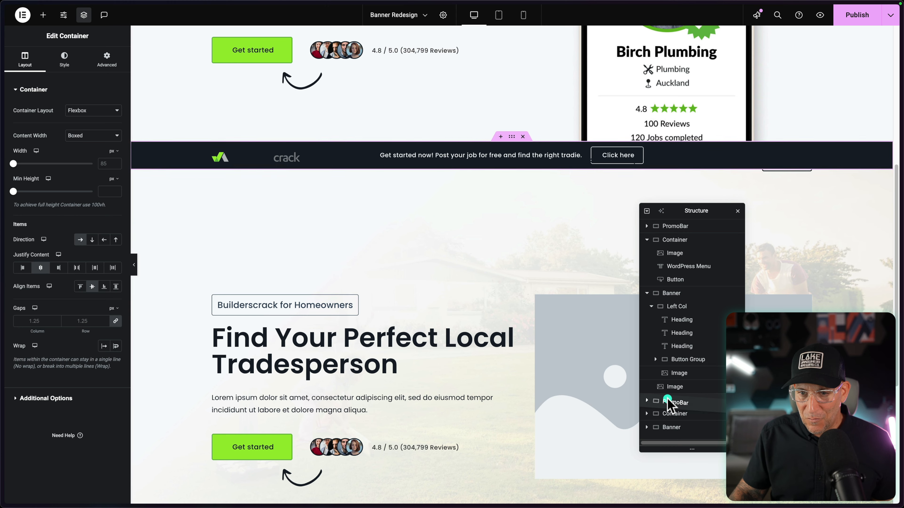
{"action": "scroll", "coordinate": [506, 347], "scroll_direction": "up", "scroll_amount": 5}
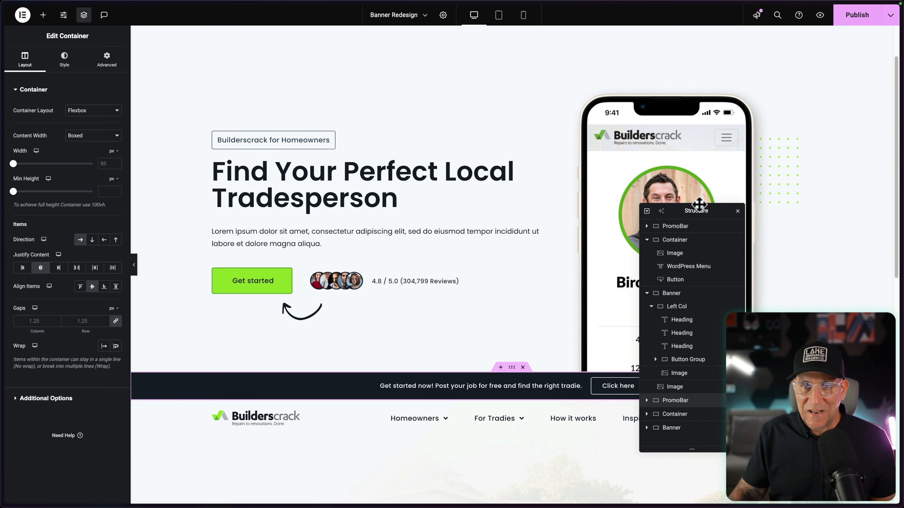
{"action": "left_click", "coordinate": [738, 211]}
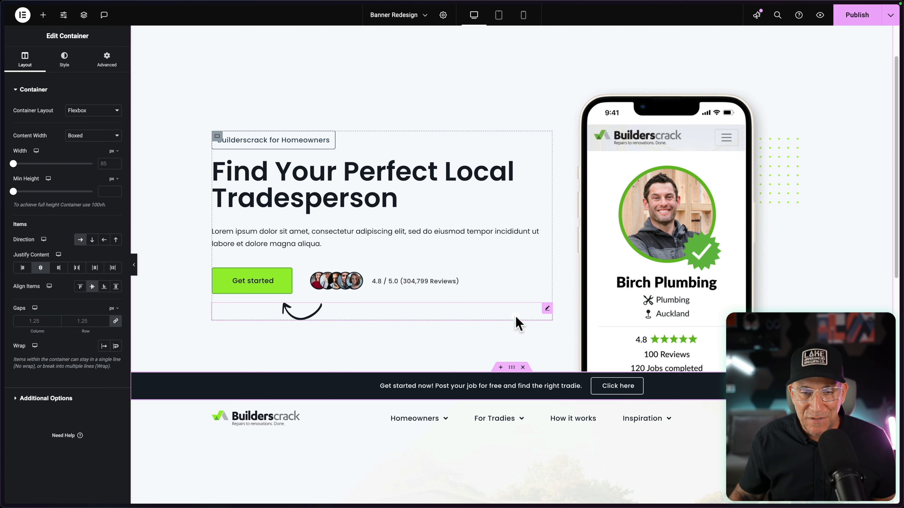
{"action": "scroll", "coordinate": [530, 306], "scroll_direction": "down", "scroll_amount": 10}
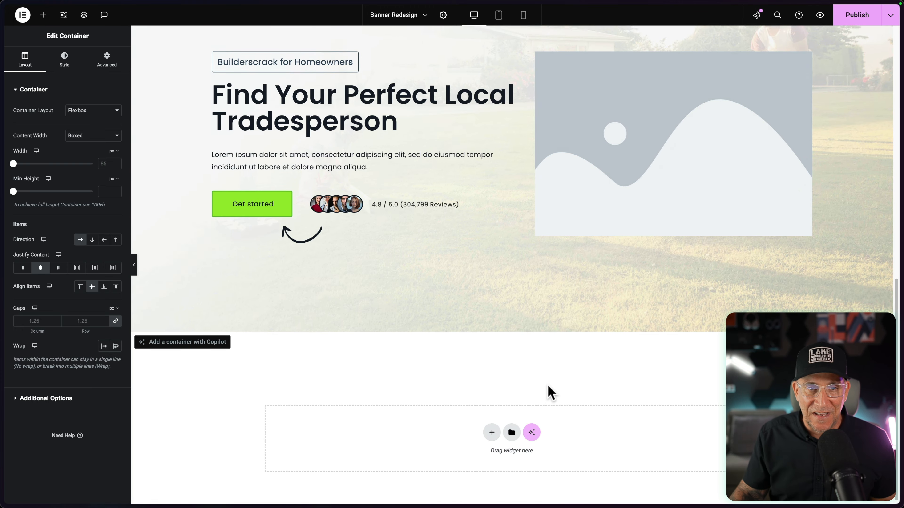
Delete the placeholder image from the second banner.
{"action": "scroll", "coordinate": [489, 394], "scroll_direction": "up", "scroll_amount": 10}
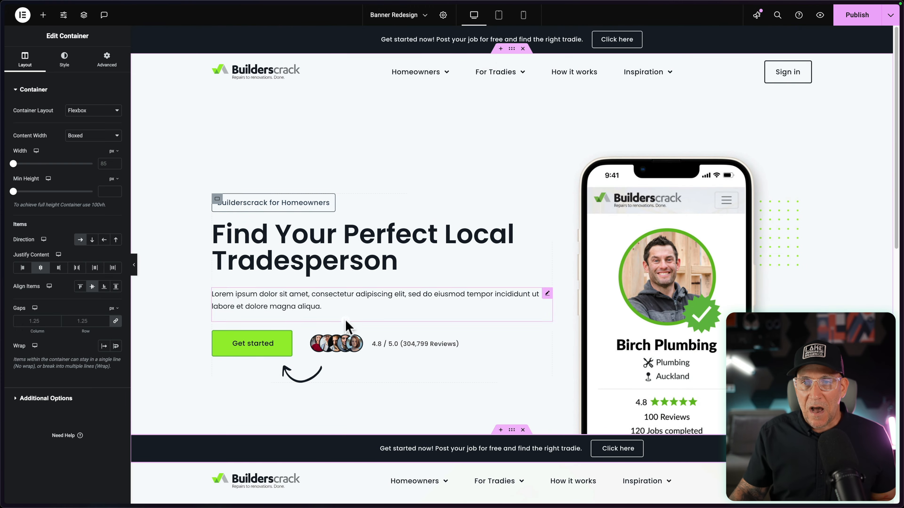
{"action": "scroll", "coordinate": [488, 252], "scroll_direction": "down", "scroll_amount": 10}
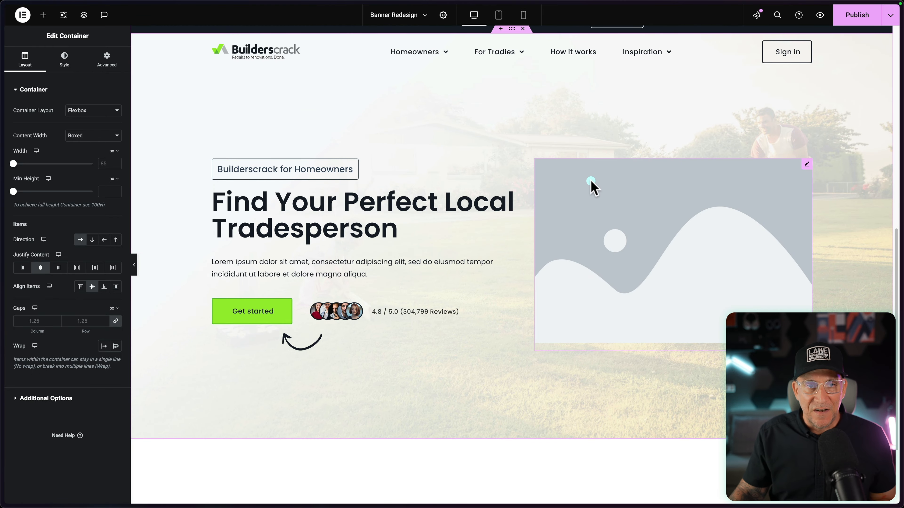
{"action": "left_click", "coordinate": [606, 181]}
{"action": "right_click", "coordinate": [804, 164]}
{"action": "left_click", "coordinate": [813, 366]}
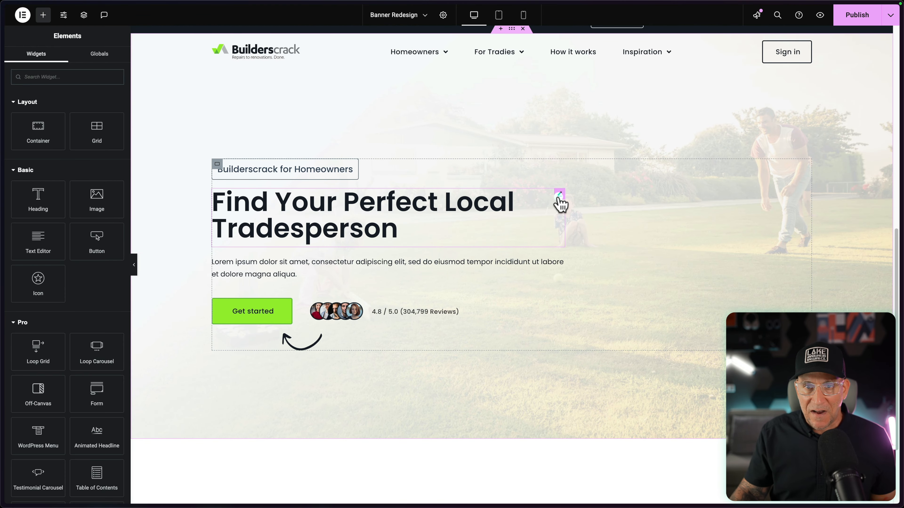
Set the font size of the second banner's "Find Your Perfect Local Tradesperson" heading to 6.
{"action": "left_click", "coordinate": [560, 195]}
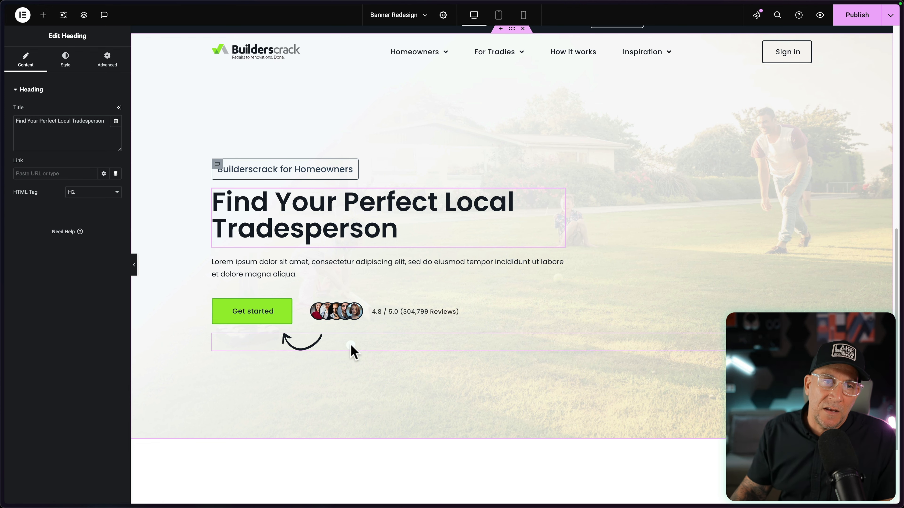
{"action": "left_click", "coordinate": [73, 66]}
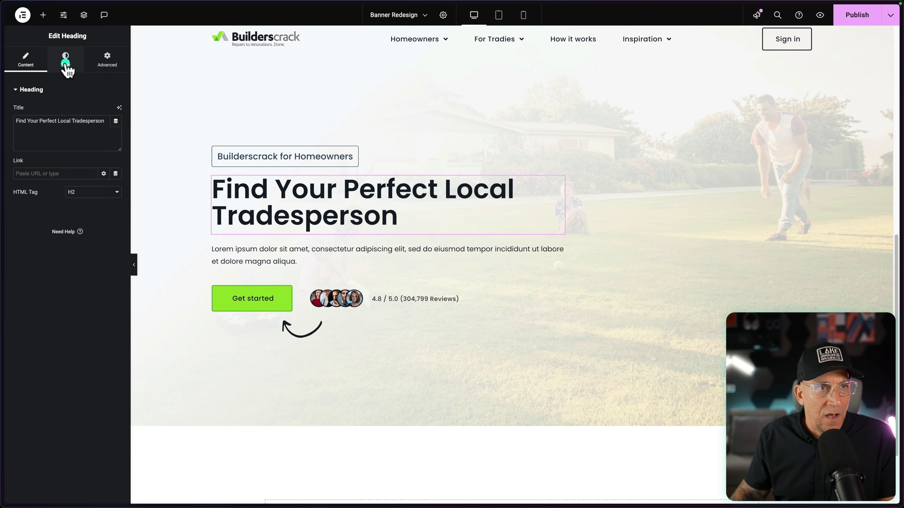
{"action": "left_click", "coordinate": [66, 64]}
{"action": "left_click", "coordinate": [115, 135]}
{"action": "left_click", "coordinate": [110, 203]}
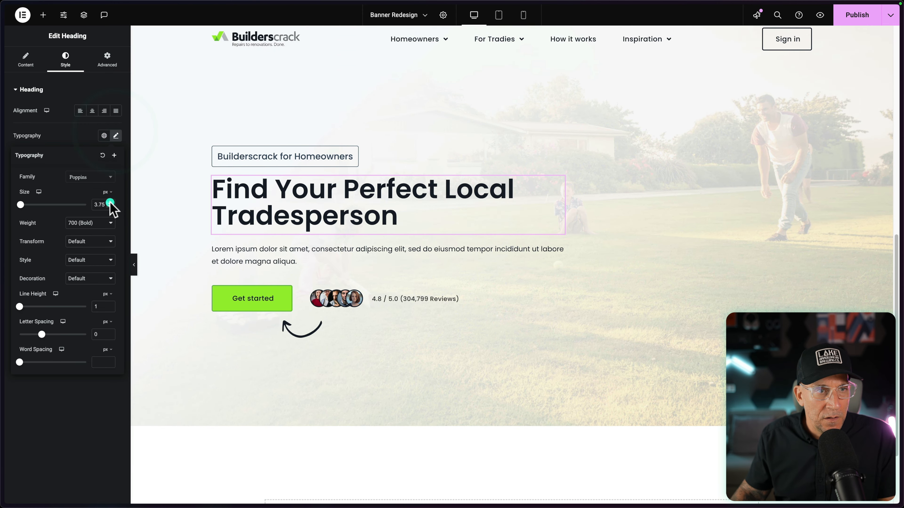
{"action": "left_click", "coordinate": [110, 204]}
{"action": "left_click", "coordinate": [110, 204]}
{"action": "left_click", "coordinate": [110, 203]}
{"action": "left_click", "coordinate": [110, 203]}
{"action": "left_click", "coordinate": [110, 206]}
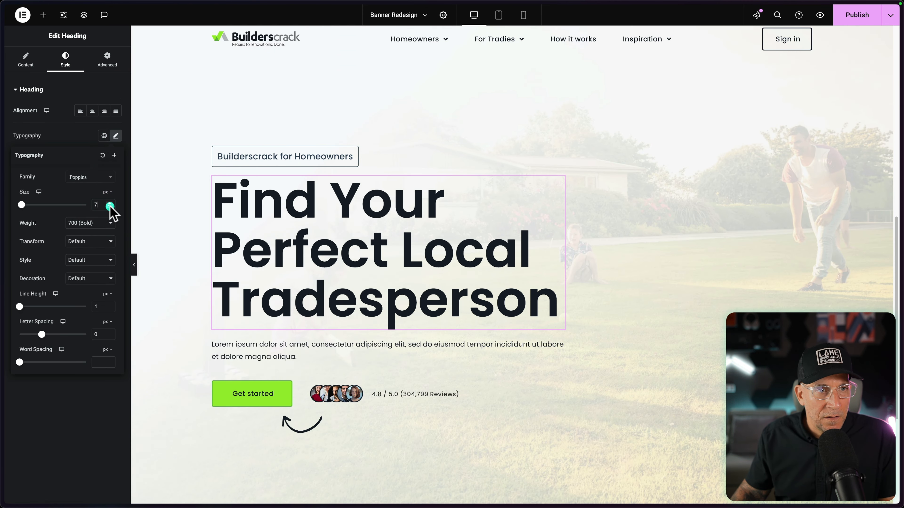
{"action": "left_click", "coordinate": [110, 206]}
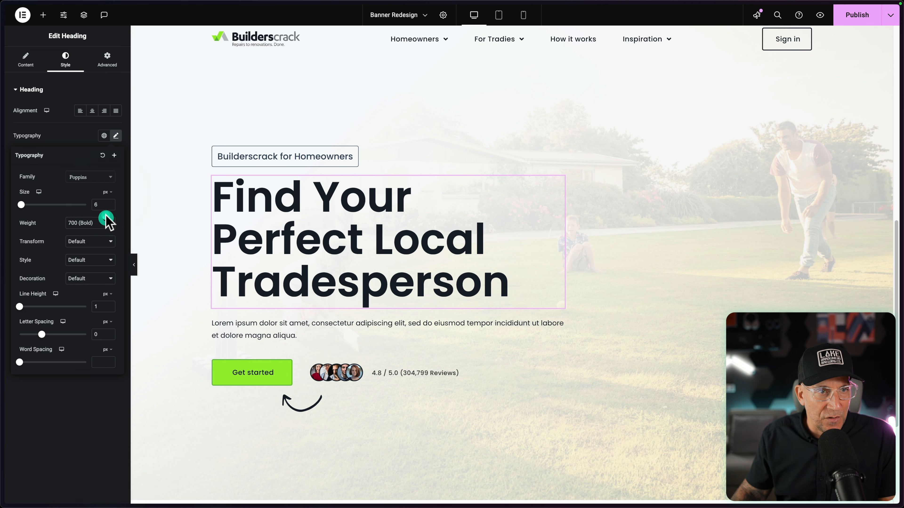
{"action": "left_click", "coordinate": [106, 214]}
{"action": "left_click", "coordinate": [110, 203]}
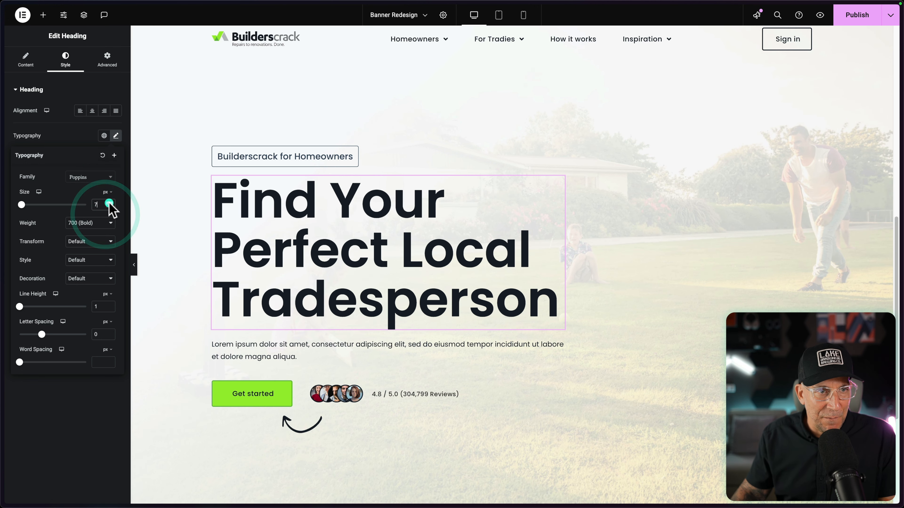
{"action": "left_click", "coordinate": [107, 207]}
{"action": "left_click", "coordinate": [109, 207]}
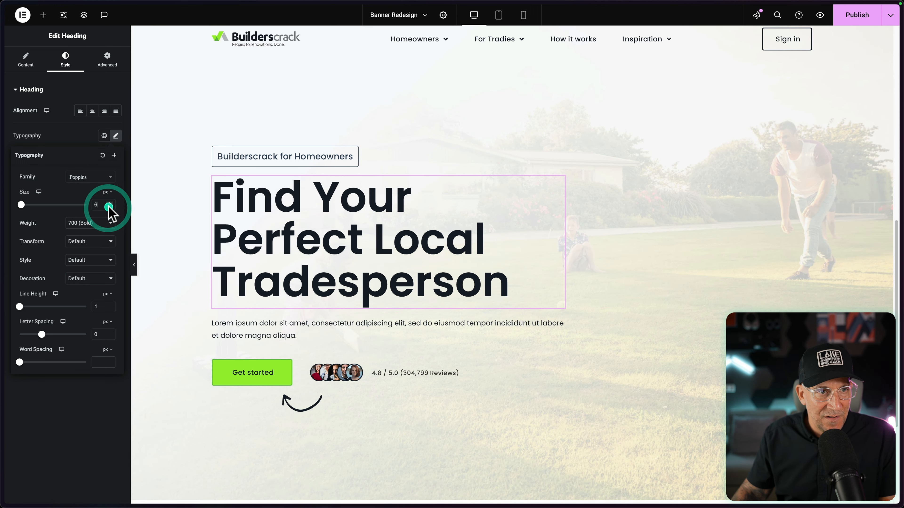
In the second banner, set the main heading's custom width to 1000 px and the lorem ipsum paragraph's to 500 px.
{"action": "left_click", "coordinate": [110, 65]}
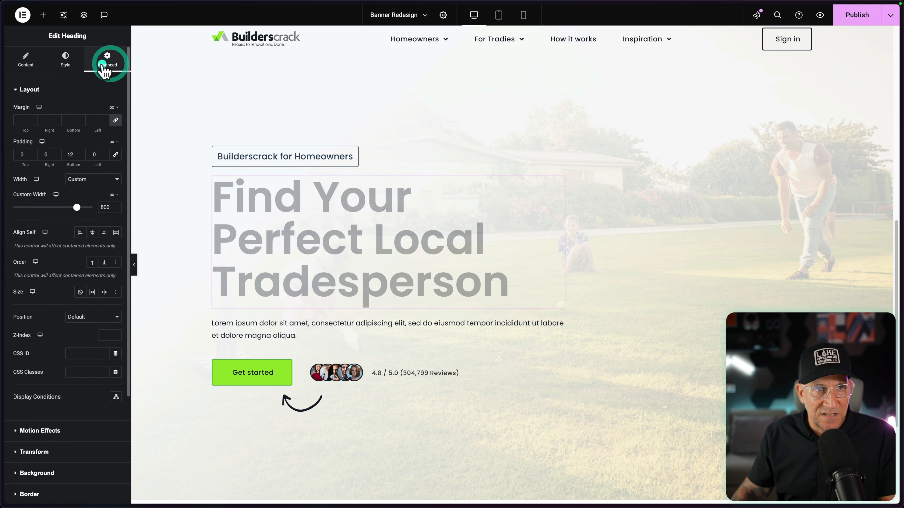
{"action": "left_click_drag", "start_coordinate": [79, 209], "coordinate": [101, 207]}
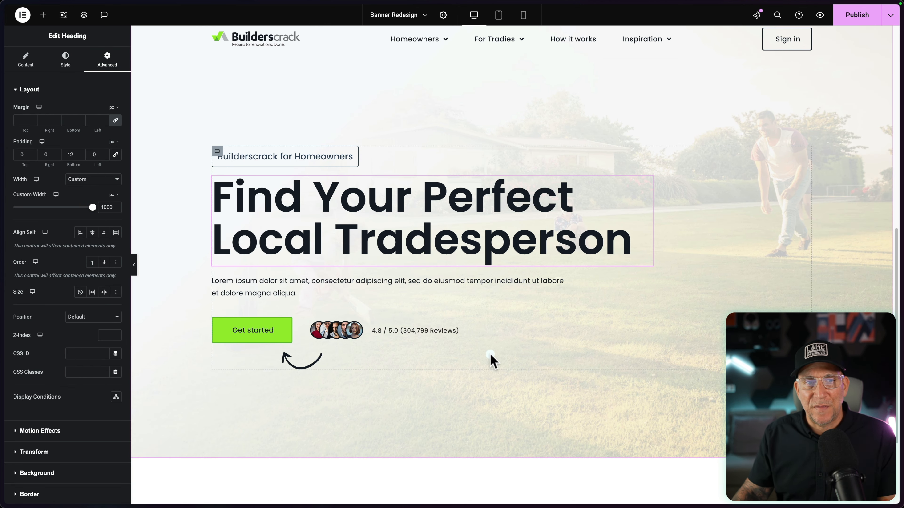
{"action": "left_click", "coordinate": [560, 281]}
{"action": "left_click", "coordinate": [107, 57]}
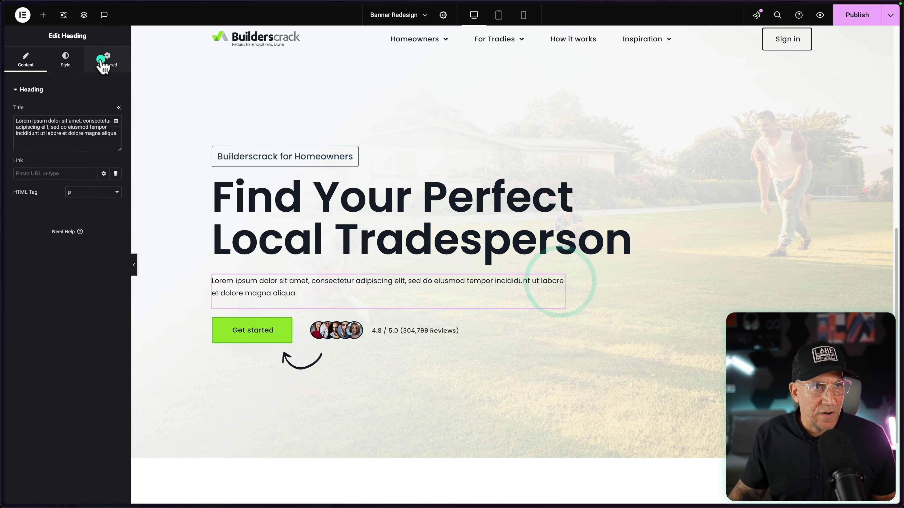
{"action": "left_click", "coordinate": [104, 199]}
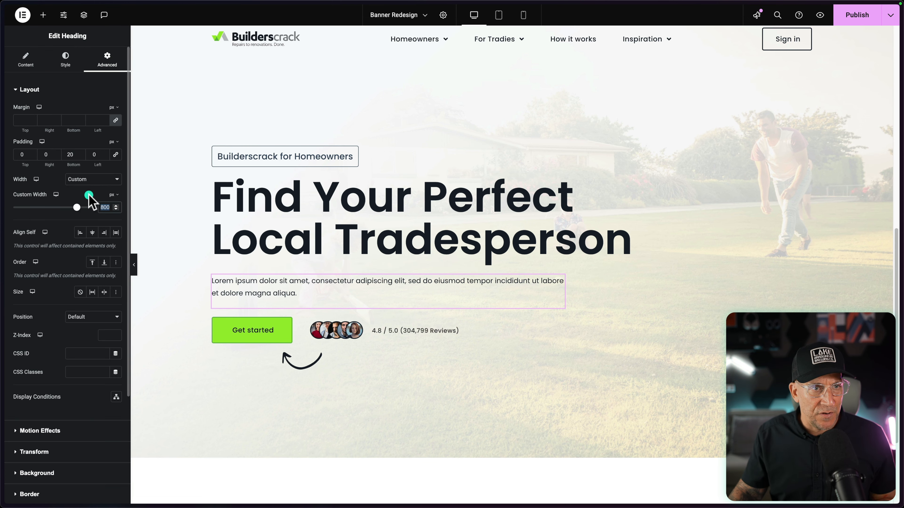
{"action": "type", "text": "500"}
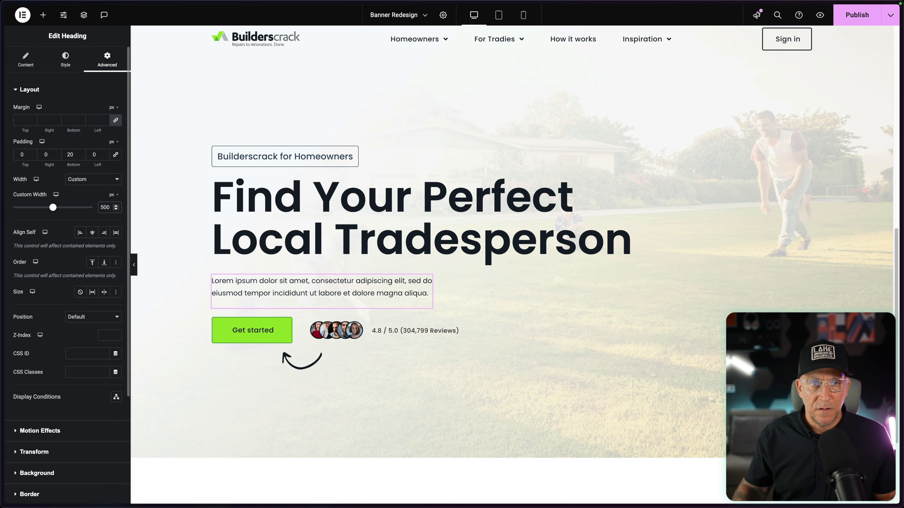
Set the custom width of the first banner's lorem ipsum paragraph to 500 px.
{"action": "scroll", "coordinate": [317, 216], "scroll_direction": "up", "scroll_amount": 8}
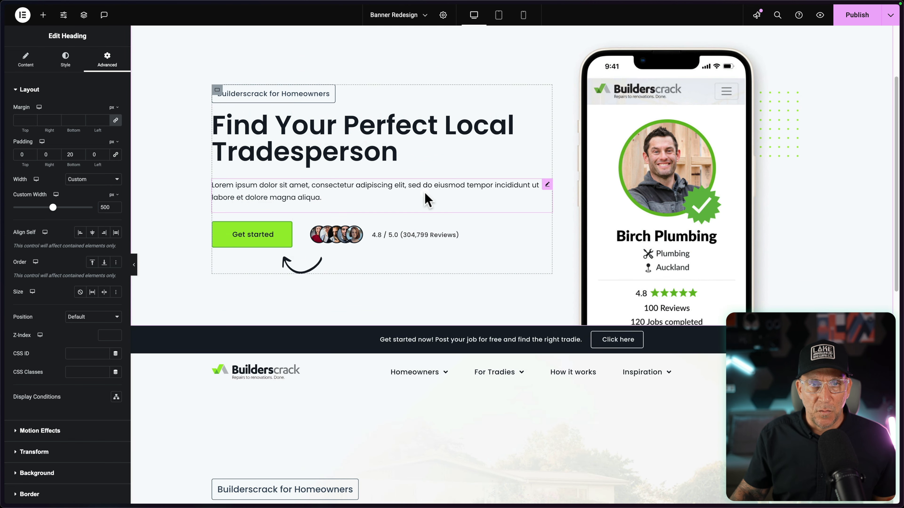
{"action": "left_click", "coordinate": [424, 193]}
{"action": "left_click", "coordinate": [96, 57]}
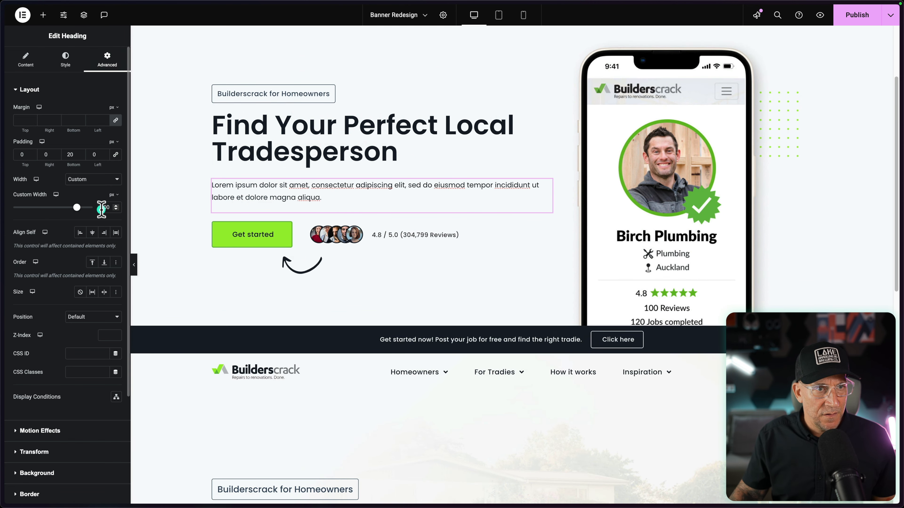
{"action": "type", "text": "500"}
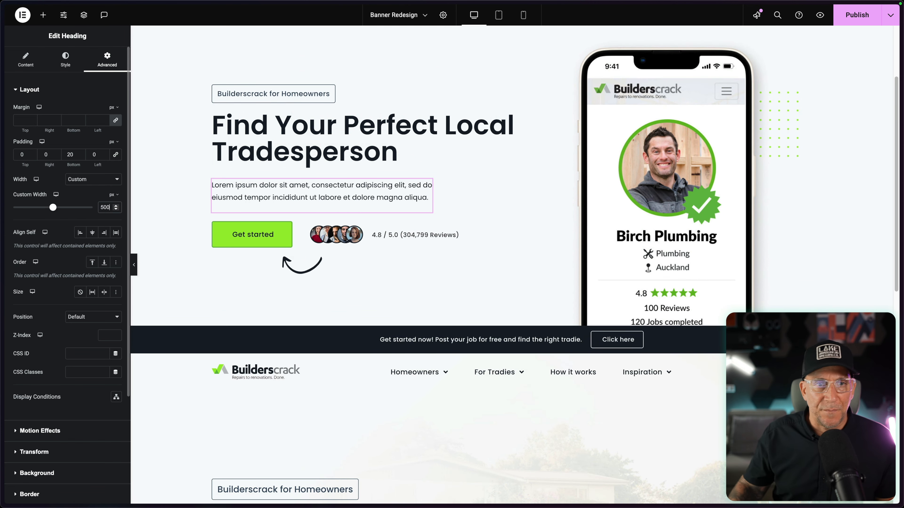
{"action": "left_click", "coordinate": [332, 349]}
Check the custom width of the first banner's main heading and compare its layout with the second banner.
{"action": "scroll", "coordinate": [332, 350], "scroll_direction": "up", "scroll_amount": 3}
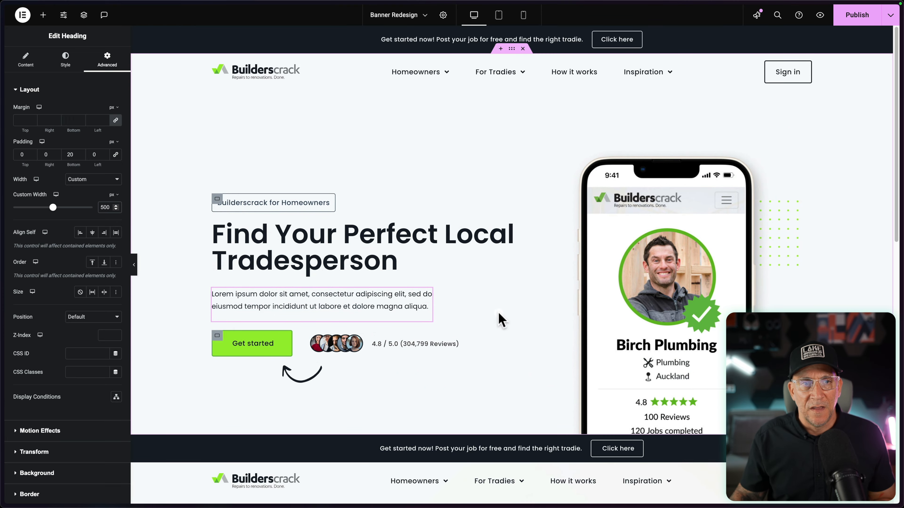
{"action": "left_click", "coordinate": [434, 266]}
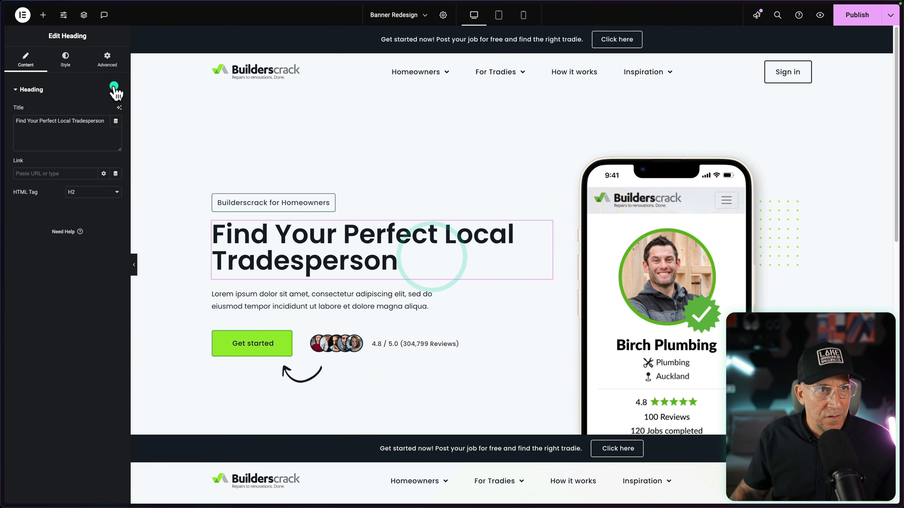
{"action": "left_click", "coordinate": [105, 64]}
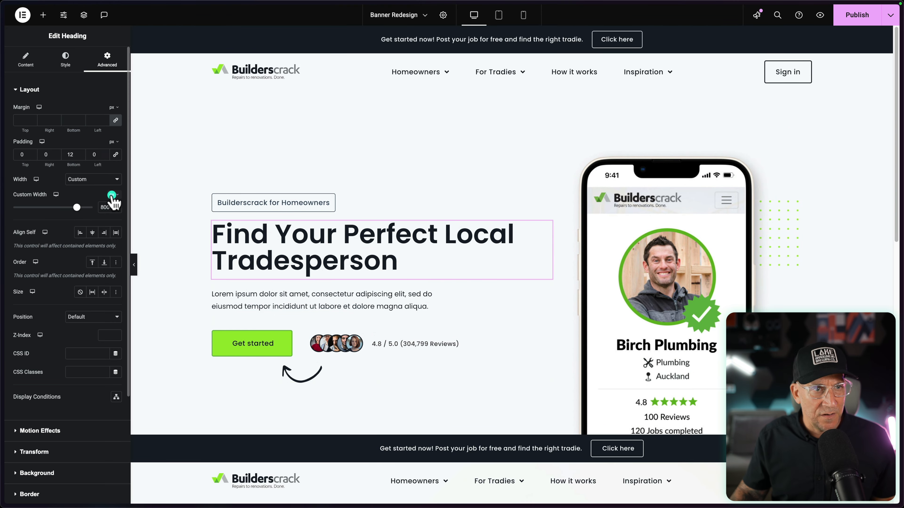
{"action": "scroll", "coordinate": [445, 314], "scroll_direction": "down", "scroll_amount": 5}
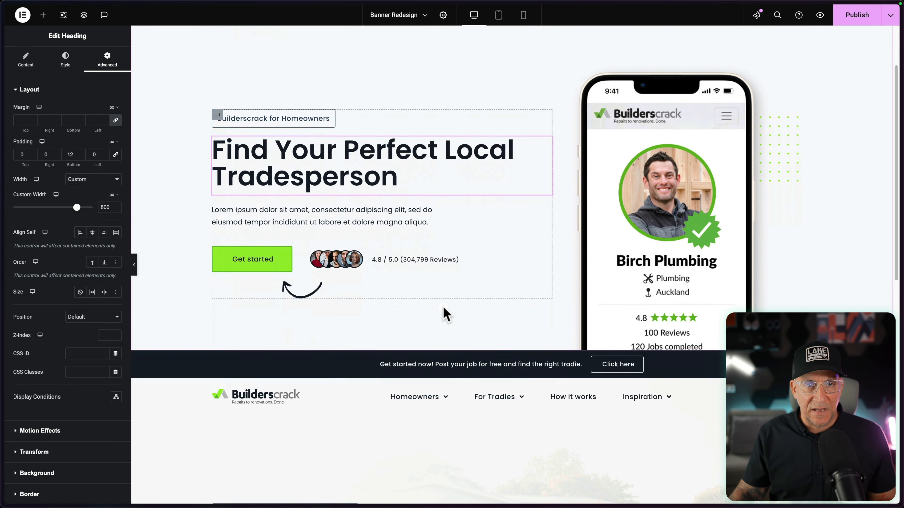
{"action": "scroll", "coordinate": [490, 283], "scroll_direction": "down", "scroll_amount": 3}
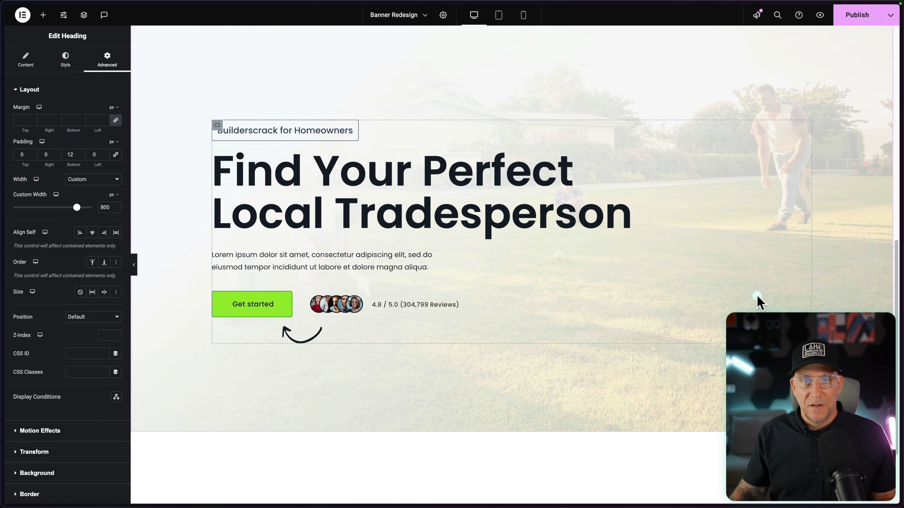
{"action": "scroll", "coordinate": [471, 306], "scroll_direction": "up", "scroll_amount": 2}
{"action": "left_click", "coordinate": [348, 203]}
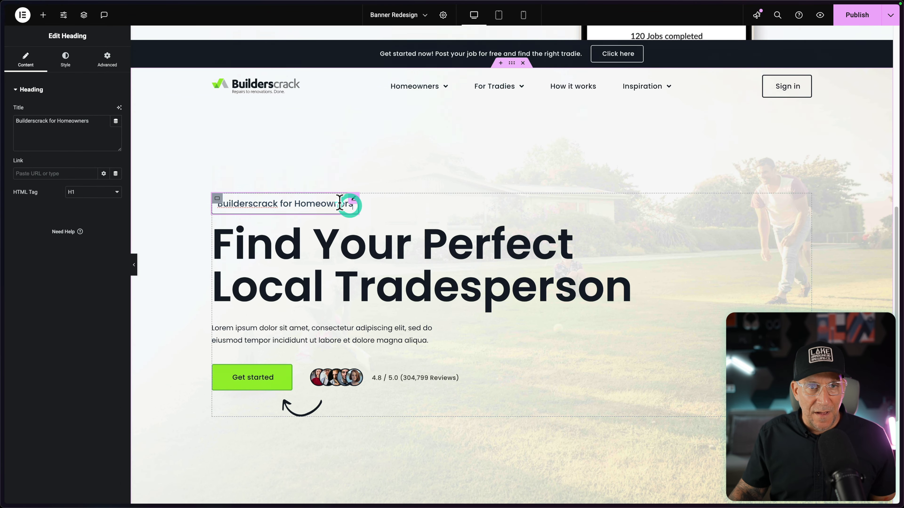
{"action": "left_click", "coordinate": [67, 66]}
{"action": "left_click", "coordinate": [116, 136]}
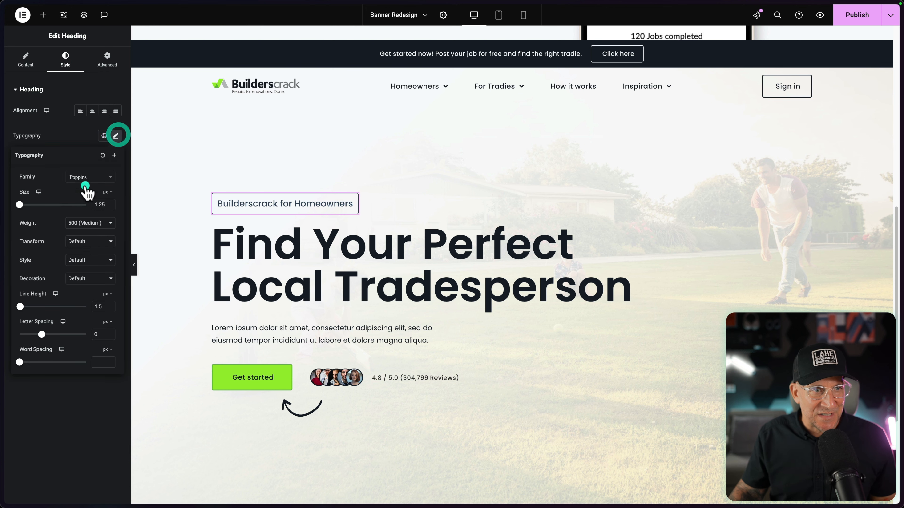
{"action": "left_click", "coordinate": [107, 204]}
{"action": "left_click", "coordinate": [84, 120]}
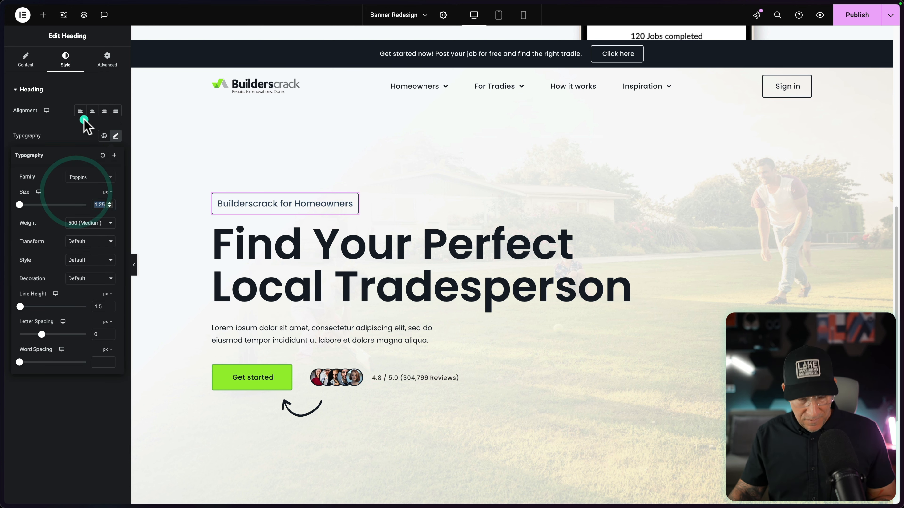
{"action": "left_click", "coordinate": [107, 135]}
{"action": "scroll", "coordinate": [65, 249], "scroll_direction": "down", "scroll_amount": 5}
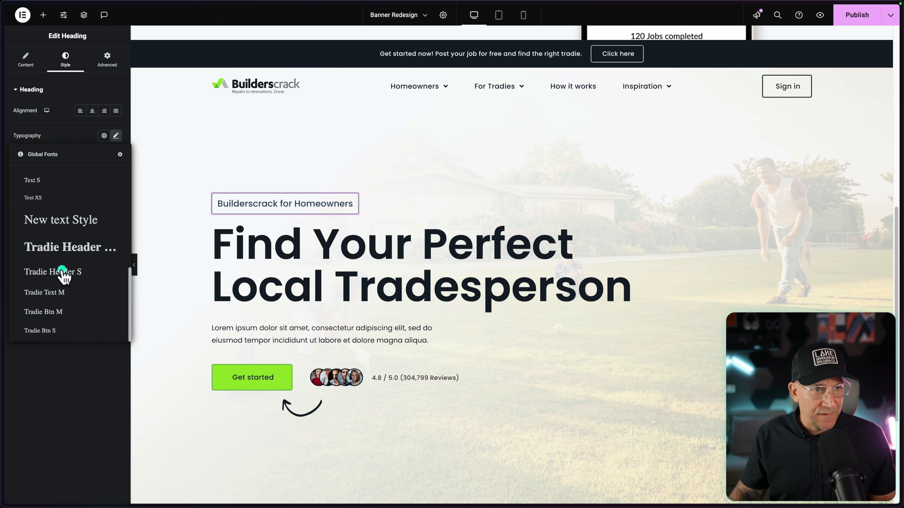
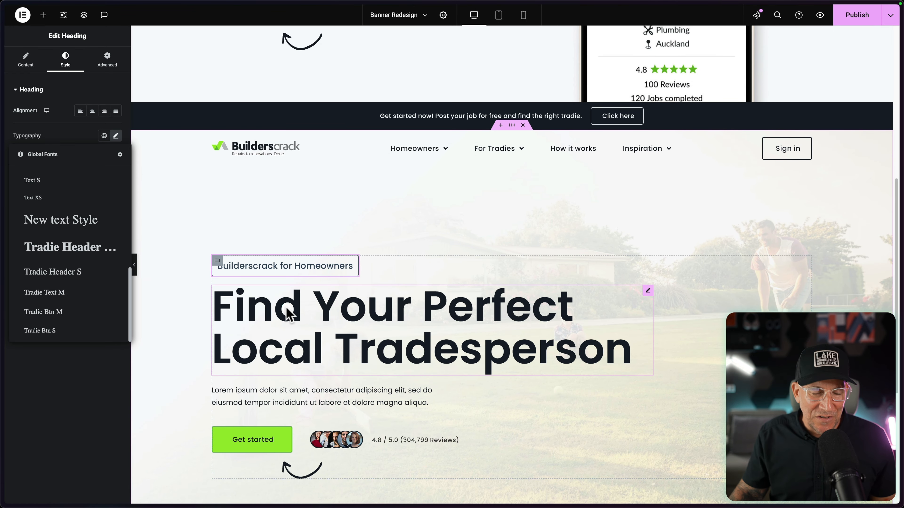
Apply the Tradie Btn M global font to the second banner's "Builderscrack for Homeowners" heading.
{"action": "left_click", "coordinate": [353, 262]}
{"action": "left_click", "coordinate": [59, 157]}
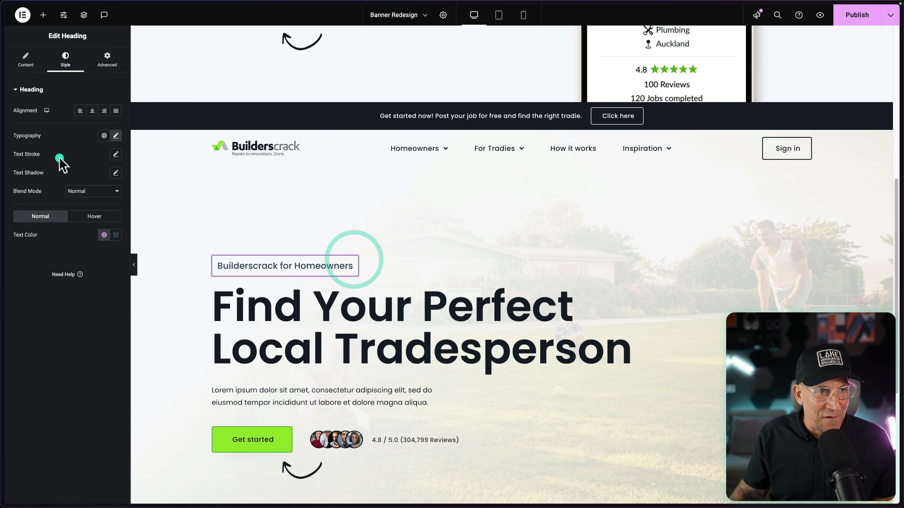
{"action": "left_click", "coordinate": [116, 136]}
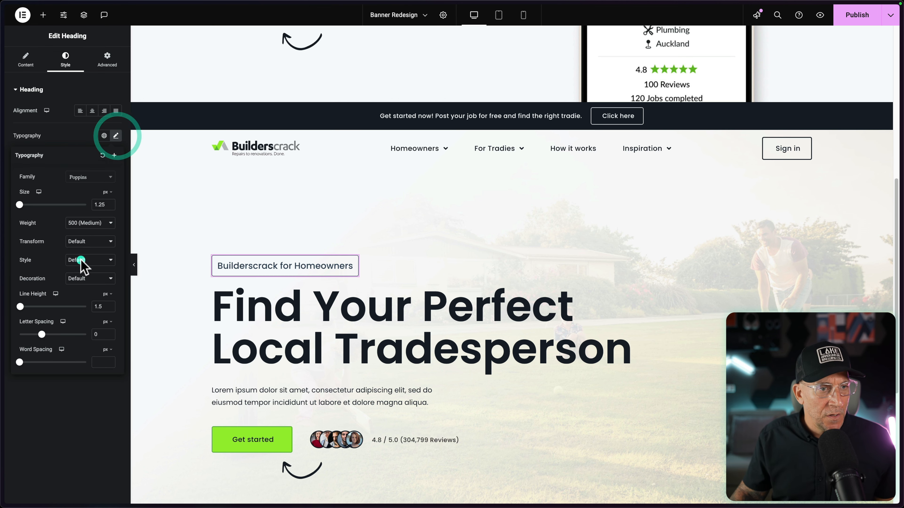
{"action": "left_click", "coordinate": [103, 135]}
{"action": "scroll", "coordinate": [73, 271], "scroll_direction": "down", "scroll_amount": 5}
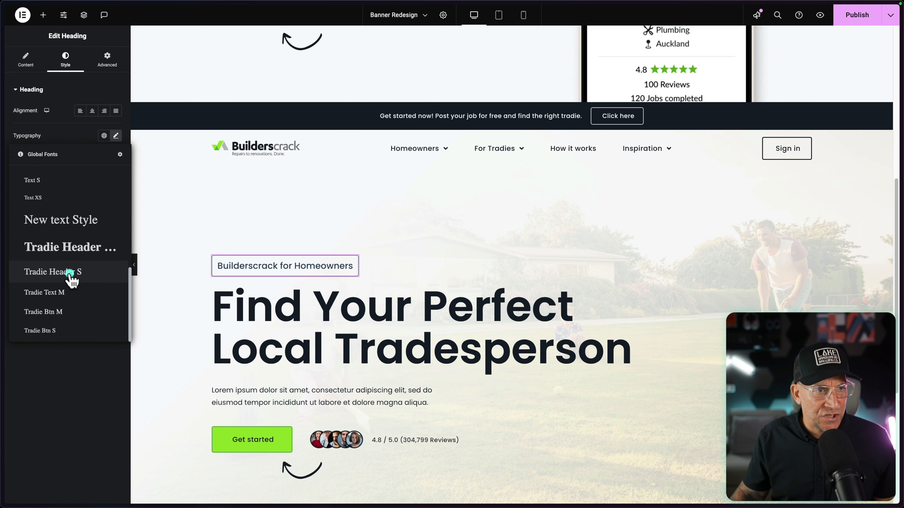
{"action": "left_click", "coordinate": [58, 313]}
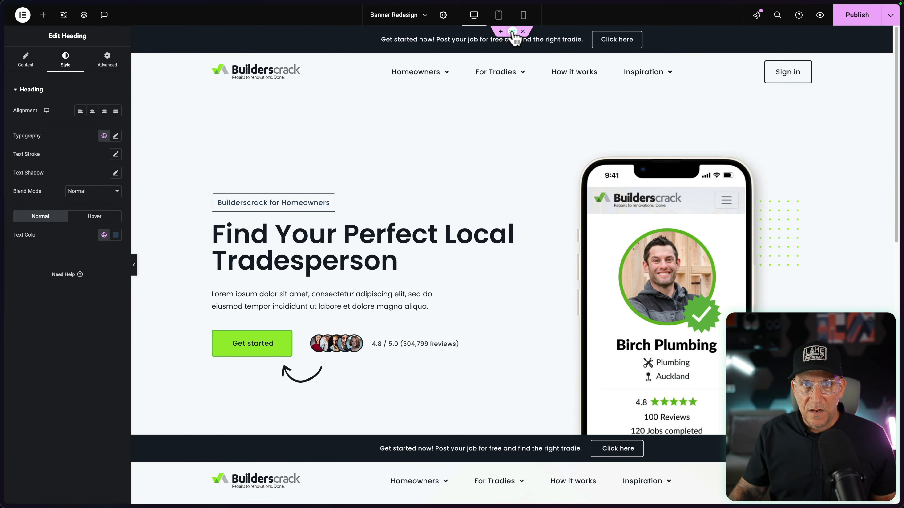
Duplicate the PromoBar, navigation header and first banner below the second banner, and set the copied PromoBar's background to the bright green global color.
{"action": "right_click", "coordinate": [512, 32]}
{"action": "left_click", "coordinate": [531, 57]}
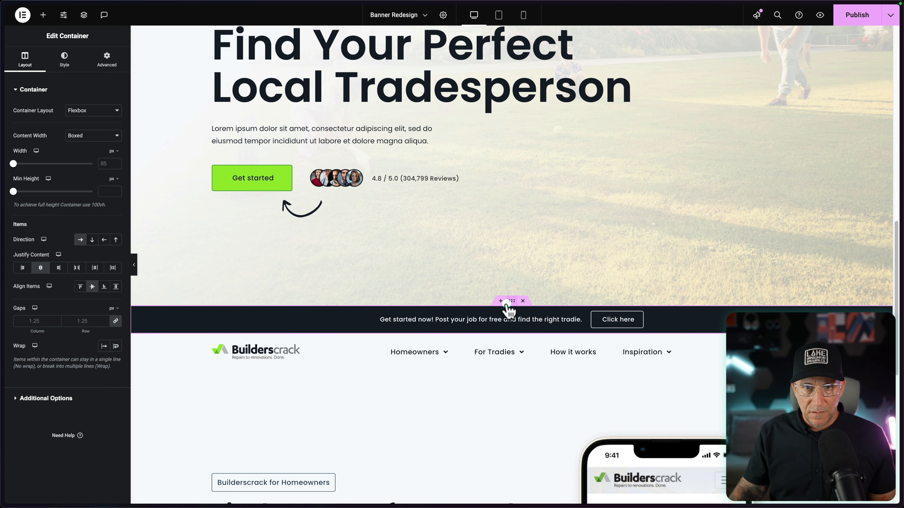
{"action": "left_click", "coordinate": [64, 59]}
{"action": "left_click", "coordinate": [104, 147]}
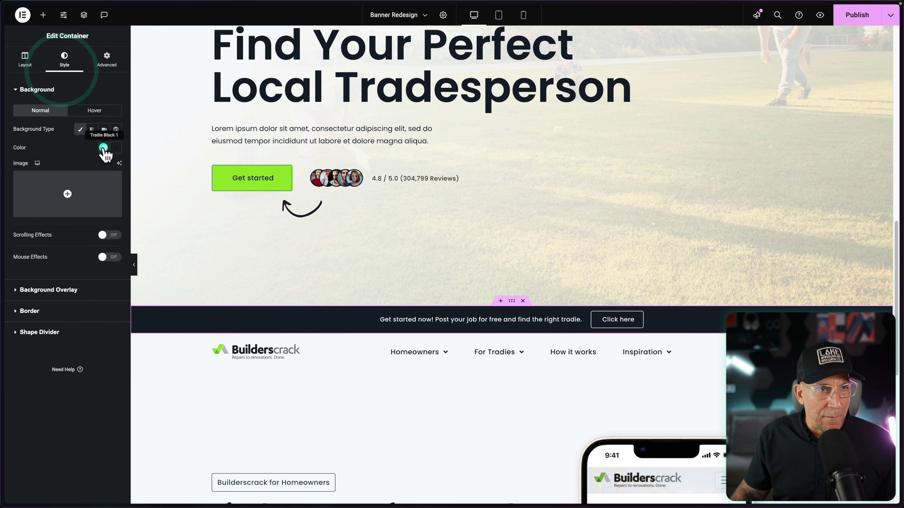
{"action": "scroll", "coordinate": [61, 246], "scroll_direction": "down", "scroll_amount": 3}
{"action": "left_click", "coordinate": [59, 259]}
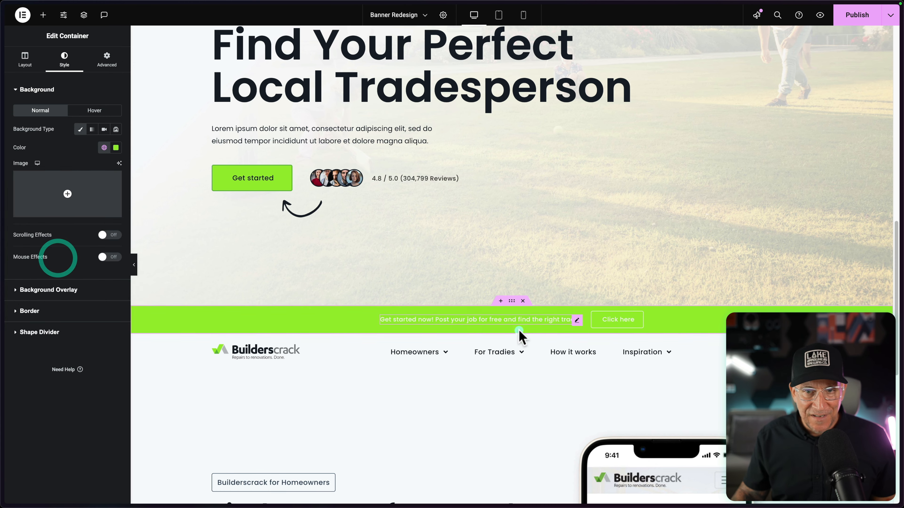
Set the text color of the green PromoBar's heading to the Tradie Black 1 global color.
{"action": "left_click", "coordinate": [579, 321]}
{"action": "left_click", "coordinate": [65, 59]}
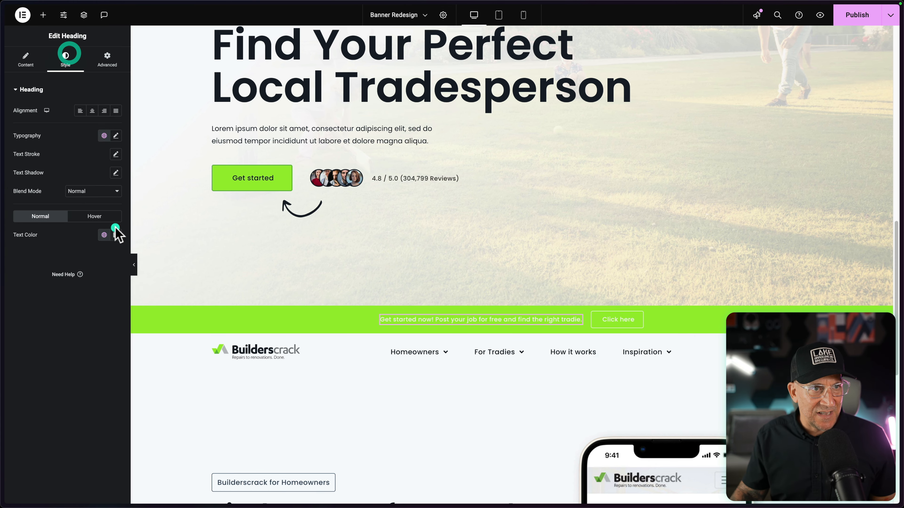
{"action": "left_click", "coordinate": [104, 236]}
{"action": "scroll", "coordinate": [54, 297], "scroll_direction": "up", "scroll_amount": 3}
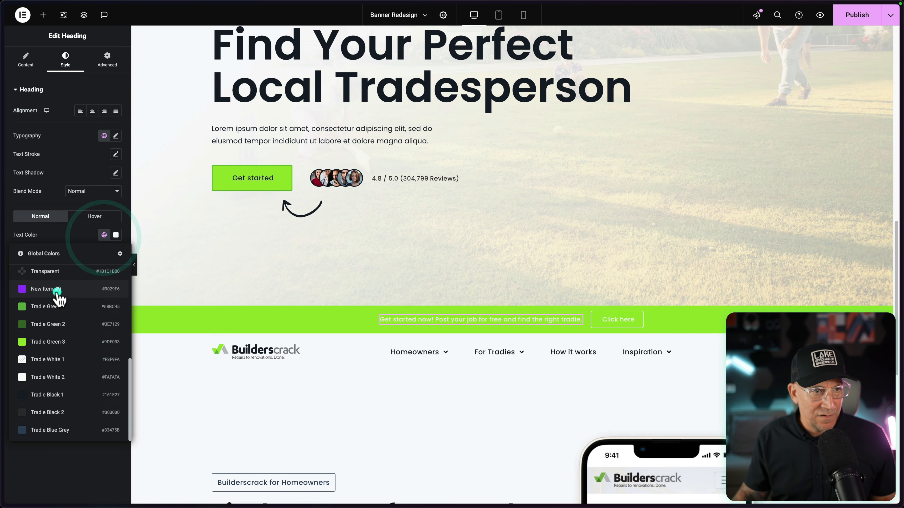
{"action": "left_click", "coordinate": [54, 396]}
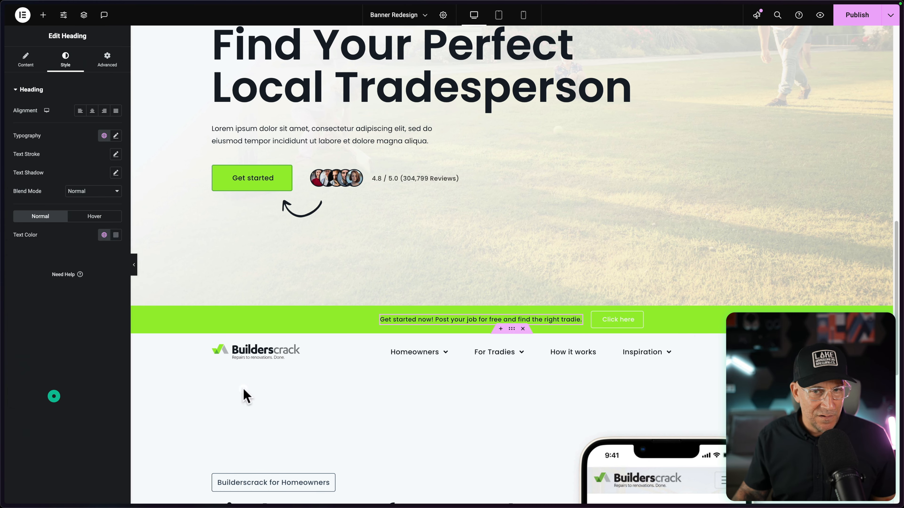
Set the text and border colors of the green PromoBar's "Click here" button to Tradie Black 1.
{"action": "left_click", "coordinate": [634, 317]}
{"action": "left_click", "coordinate": [60, 64]}
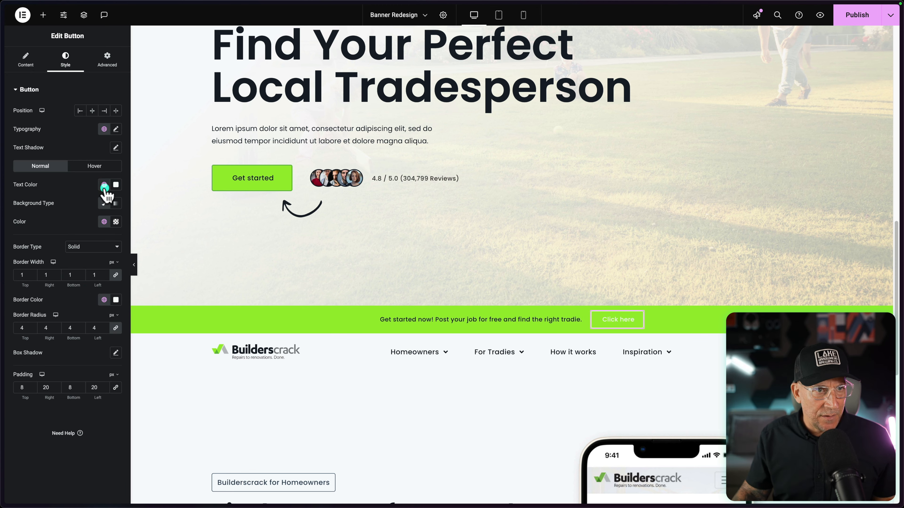
{"action": "left_click", "coordinate": [104, 185]}
{"action": "scroll", "coordinate": [71, 339], "scroll_direction": "down", "scroll_amount": 4}
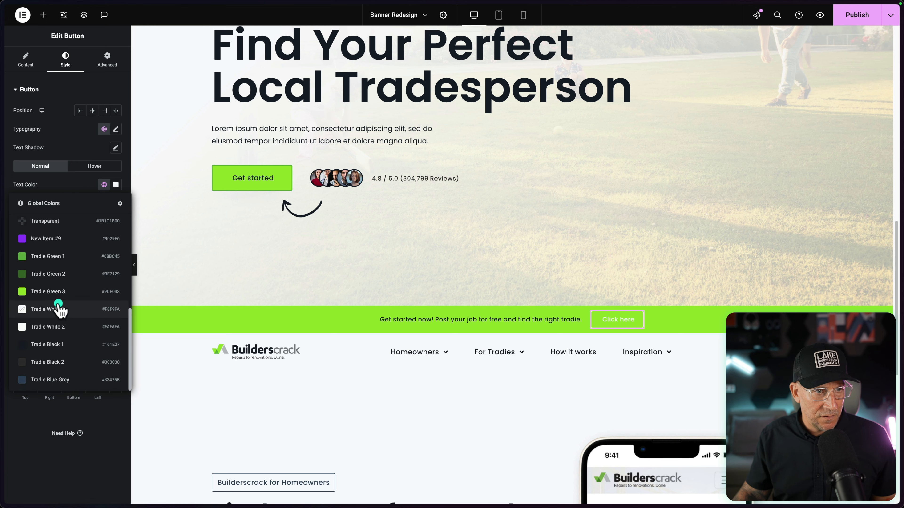
{"action": "left_click", "coordinate": [50, 344]}
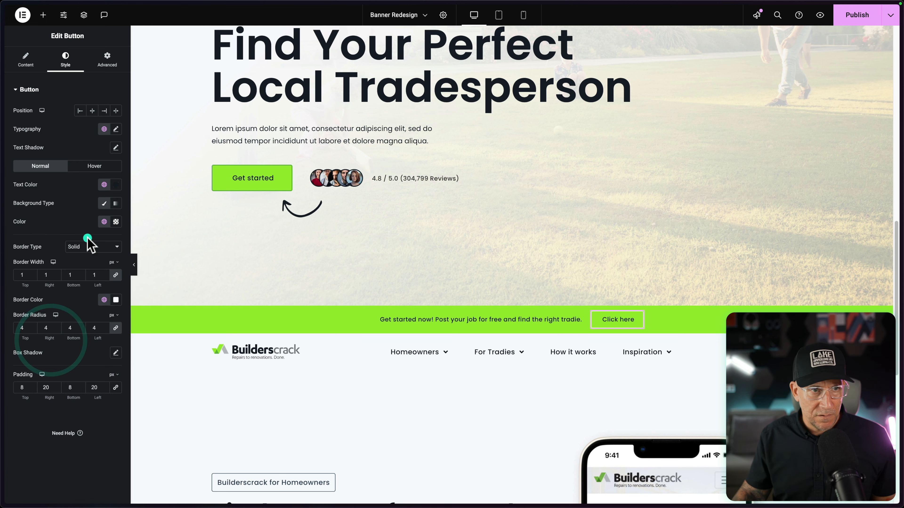
{"action": "left_click", "coordinate": [106, 304]}
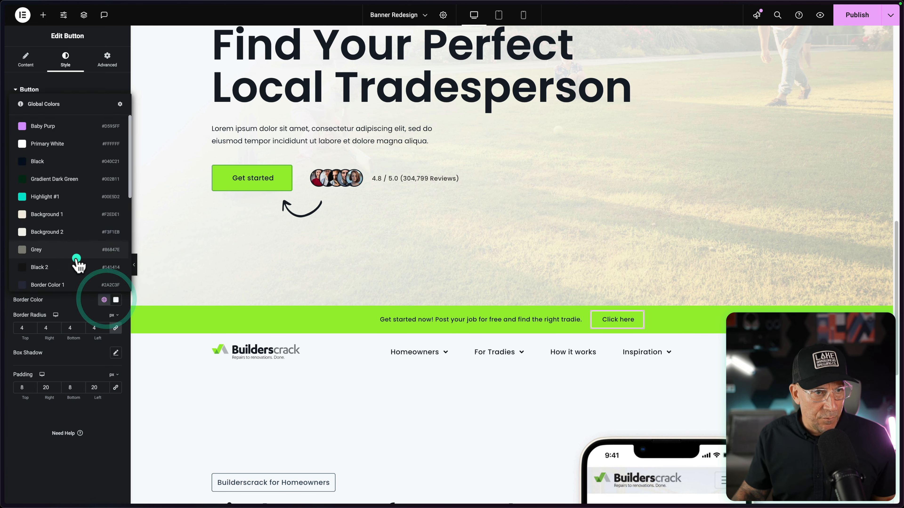
{"action": "scroll", "coordinate": [62, 262], "scroll_direction": "down", "scroll_amount": 4}
{"action": "left_click", "coordinate": [63, 249]}
Switch to the Figma design and export the Desktop - 3 navbar's white logo as an SVG named "Darl Logo".
{"action": "scroll", "coordinate": [434, 222], "scroll_direction": "down", "scroll_amount": 10}
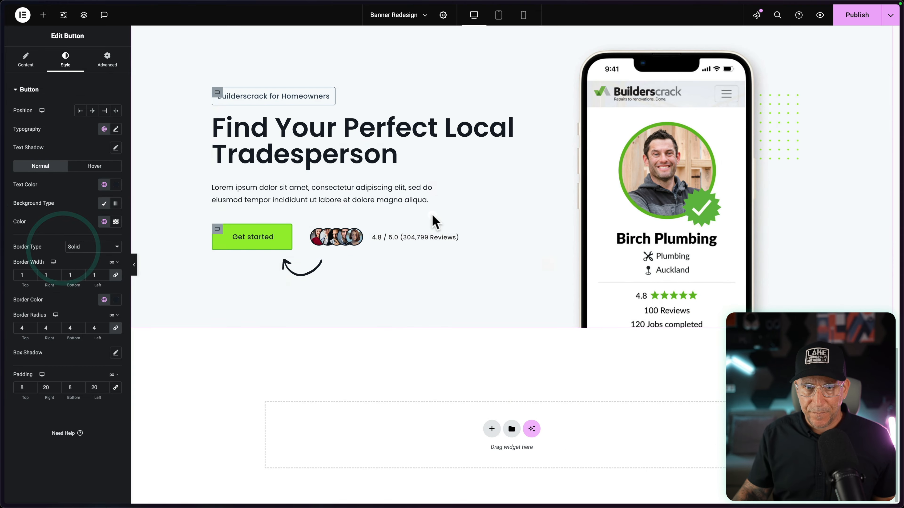
{"action": "scroll", "coordinate": [433, 185], "scroll_direction": "up", "scroll_amount": 5}
{"action": "left_click", "coordinate": [511, 119]}
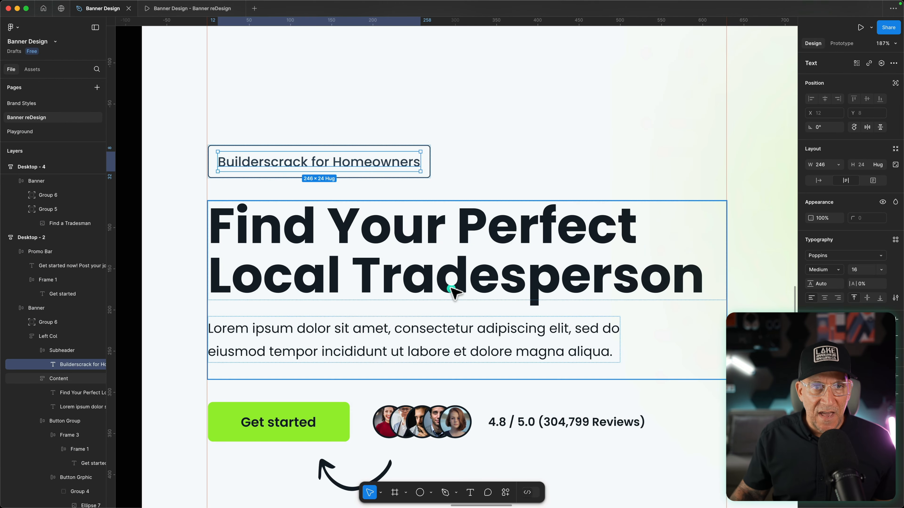
{"action": "scroll", "coordinate": [452, 288], "scroll_direction": "down", "scroll_amount": 8}
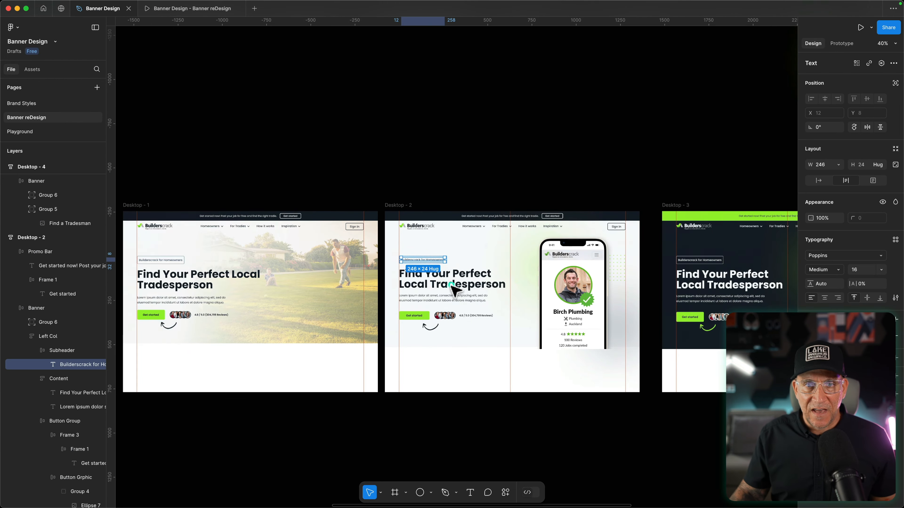
{"action": "scroll", "coordinate": [446, 292], "scroll_direction": "right", "scroll_amount": 5}
{"action": "scroll", "coordinate": [440, 289], "scroll_direction": "up", "scroll_amount": 10}
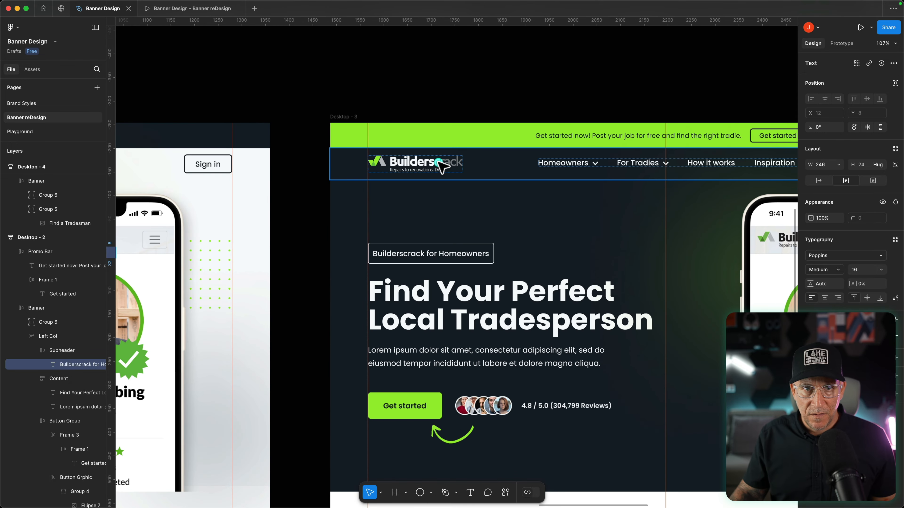
{"action": "left_click", "coordinate": [441, 166]}
{"action": "left_click", "coordinate": [441, 165]}
{"action": "left_click", "coordinate": [860, 468]}
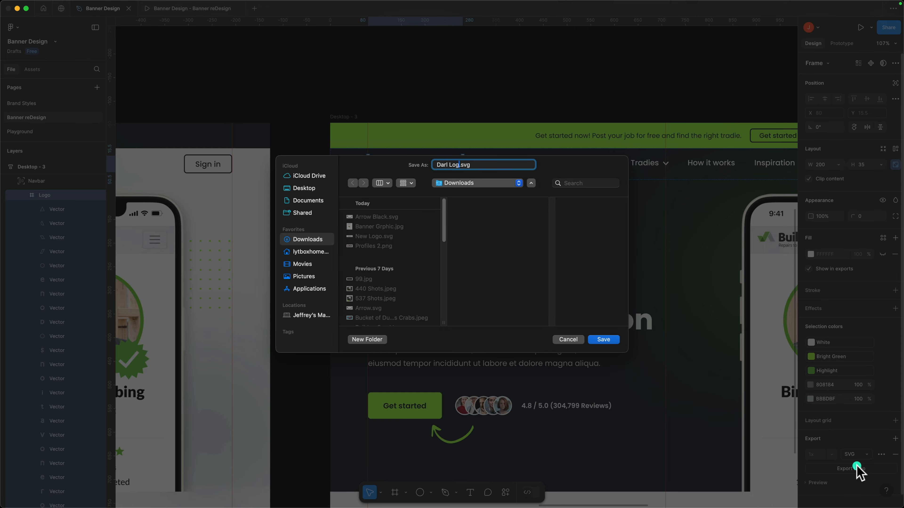
{"action": "type", "text": "o"}
{"action": "key", "text": "Return"}
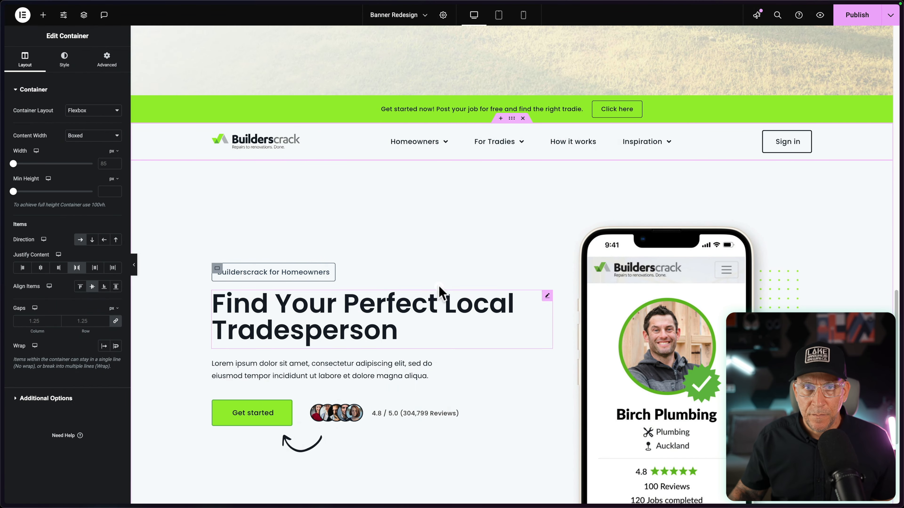
Return to Elementor and replace the logo below the green PromoBar with the uploaded Darl Logo SVG.
{"action": "left_click", "coordinate": [299, 147]}
{"action": "left_click", "coordinate": [80, 139]}
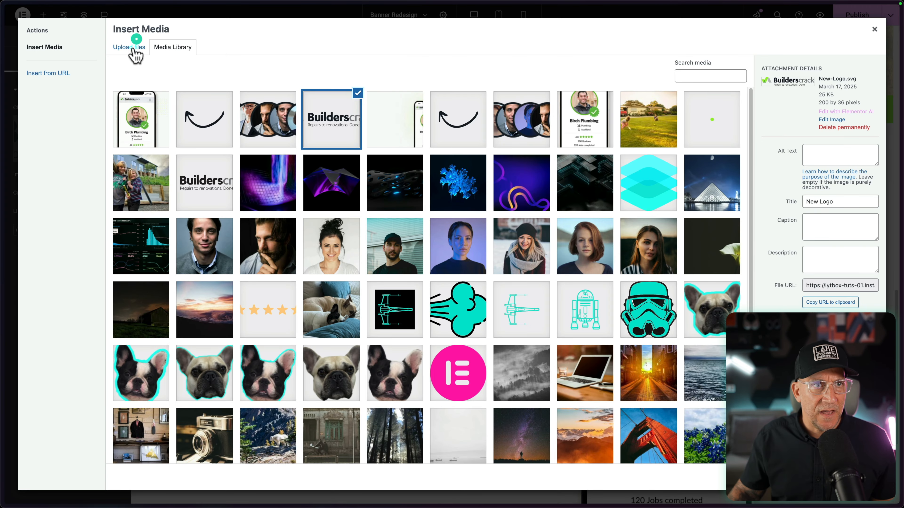
{"action": "left_click", "coordinate": [130, 47]}
{"action": "left_click", "coordinate": [500, 222]}
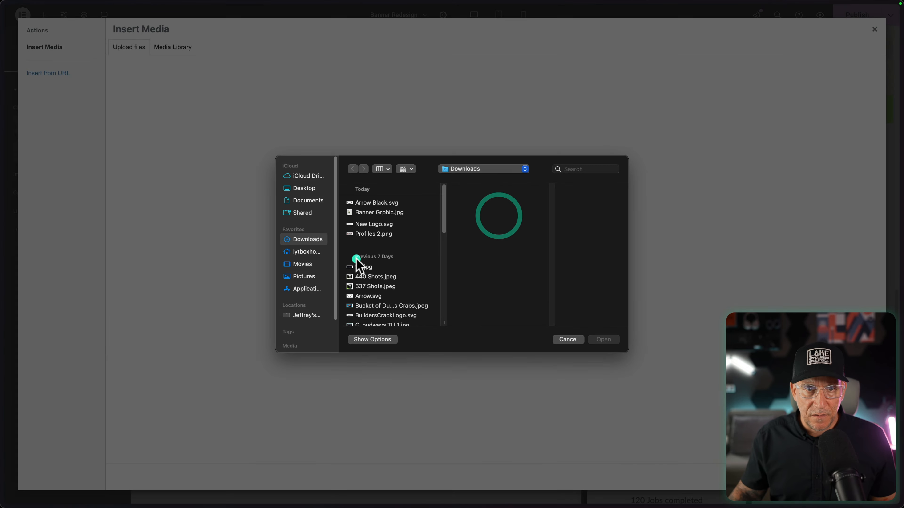
{"action": "left_click", "coordinate": [377, 219]}
{"action": "left_click", "coordinate": [602, 341]}
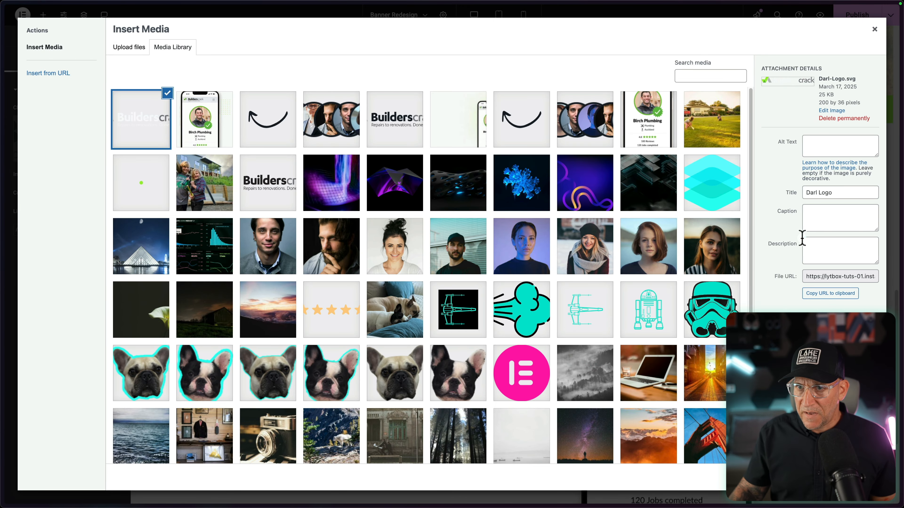
{"action": "left_click", "coordinate": [865, 477]}
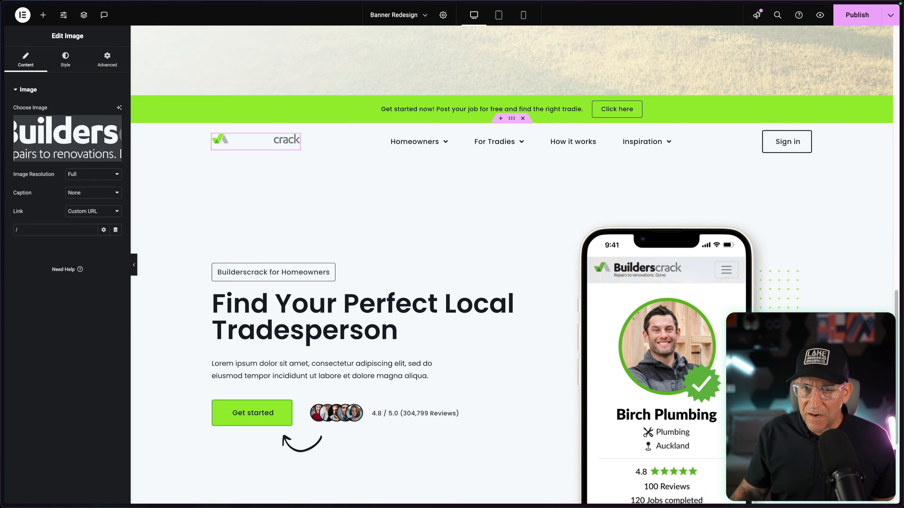
Set the background color of the third banner's container to the Tradie Black 1 global color.
{"action": "left_click", "coordinate": [512, 119]}
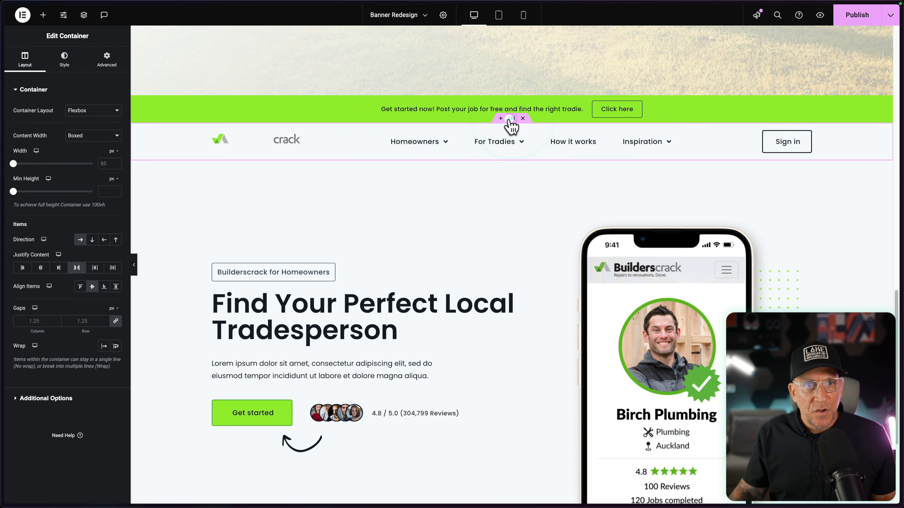
{"action": "right_click", "coordinate": [498, 185]}
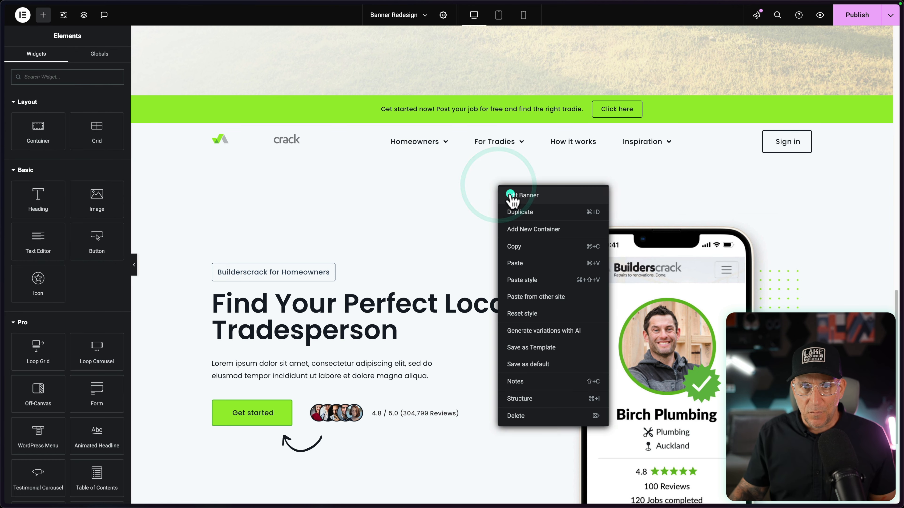
{"action": "left_click", "coordinate": [510, 195]}
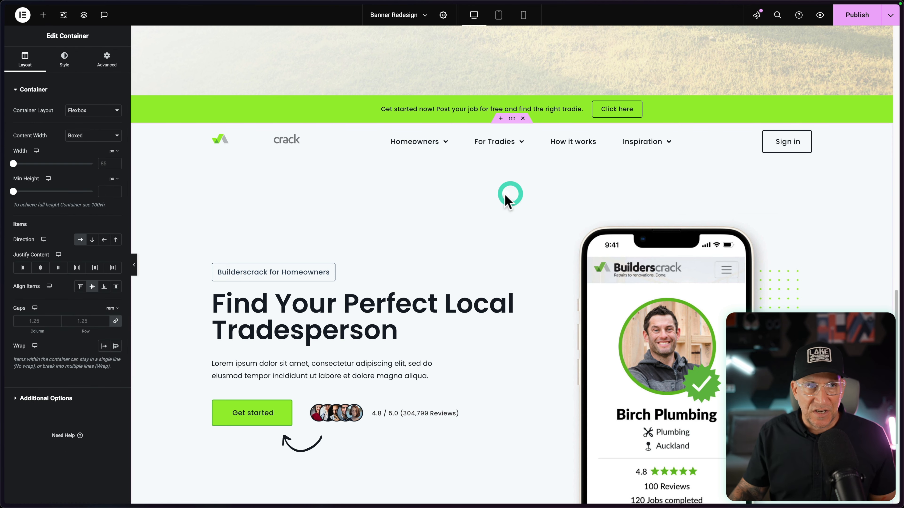
{"action": "left_click", "coordinate": [64, 59]}
{"action": "left_click", "coordinate": [104, 148]}
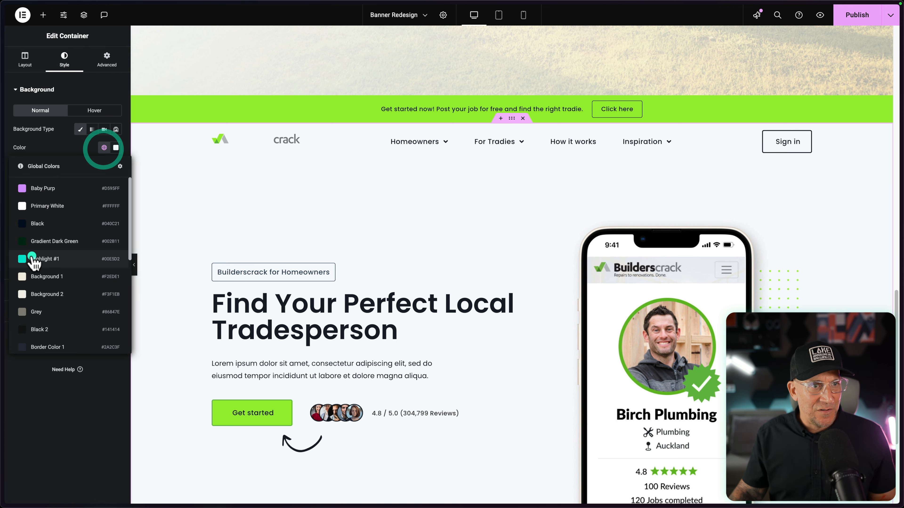
{"action": "left_click", "coordinate": [50, 307]}
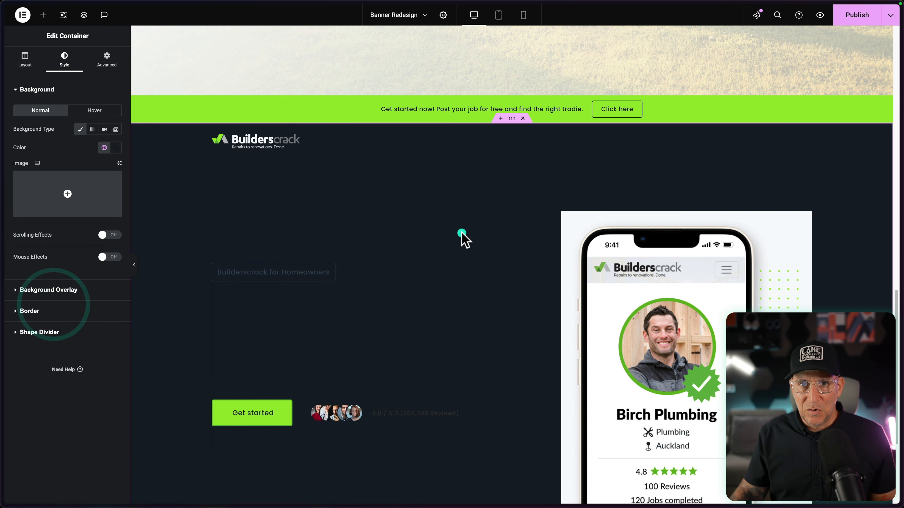
Set the text color of the third banner's navigation menu to Tradie White 2.
{"action": "left_click", "coordinate": [586, 142]}
{"action": "left_click", "coordinate": [68, 59]}
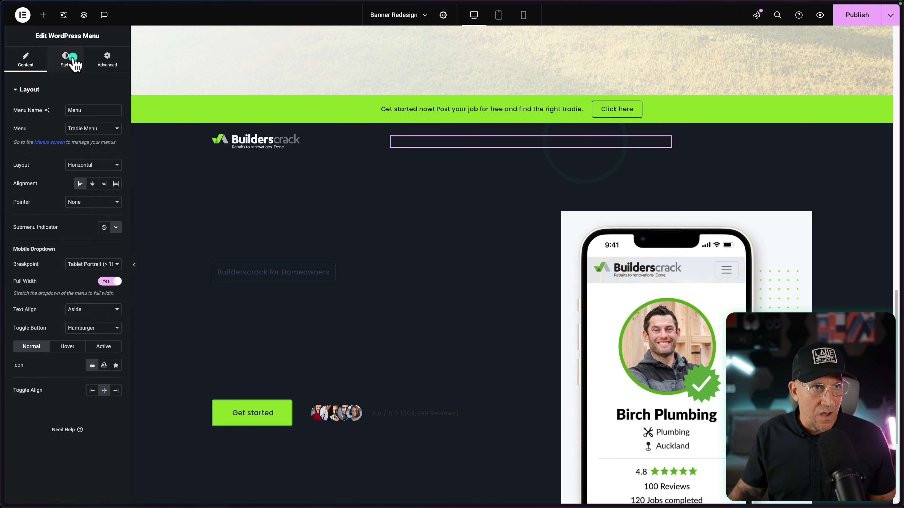
{"action": "left_click", "coordinate": [104, 148]}
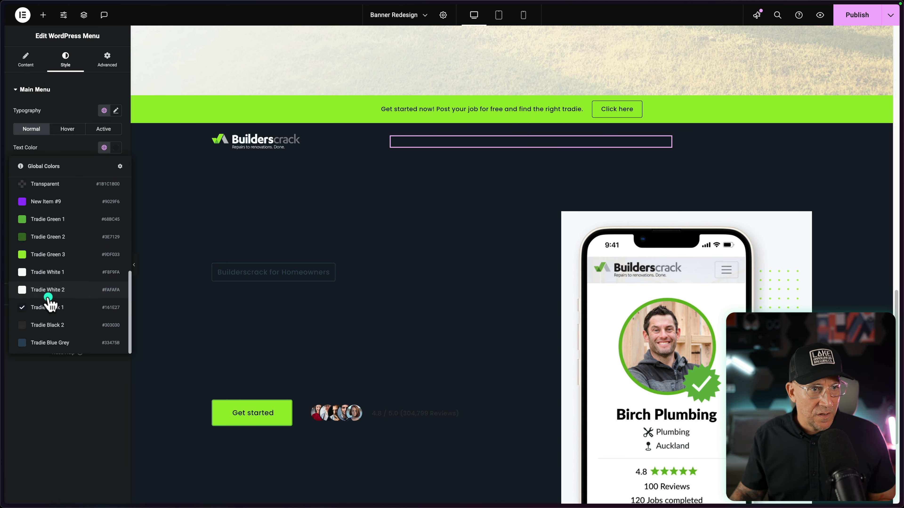
{"action": "left_click", "coordinate": [50, 290]}
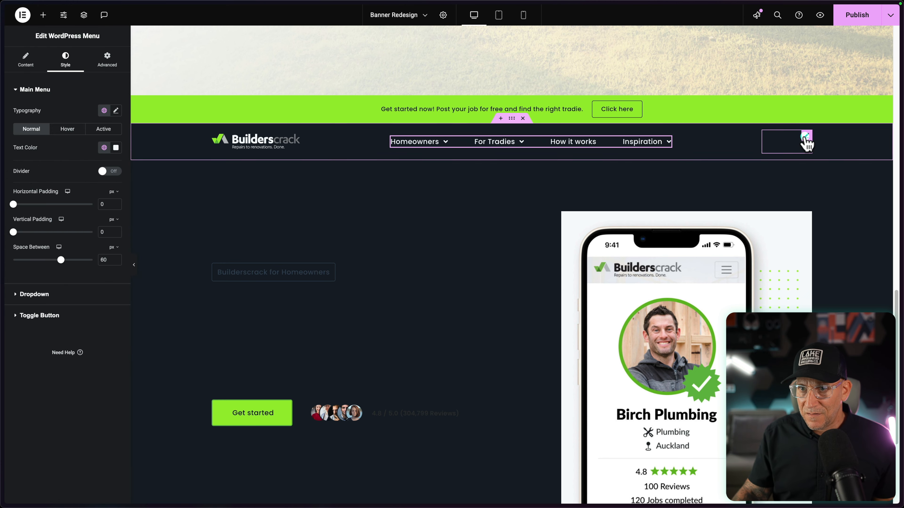
Recolor the dark banner's Sign in button, subheading and main heading white, and set its lorem ipsum paragraph to Tradie White 1.
{"action": "left_click", "coordinate": [801, 138]}
{"action": "left_click", "coordinate": [65, 60]}
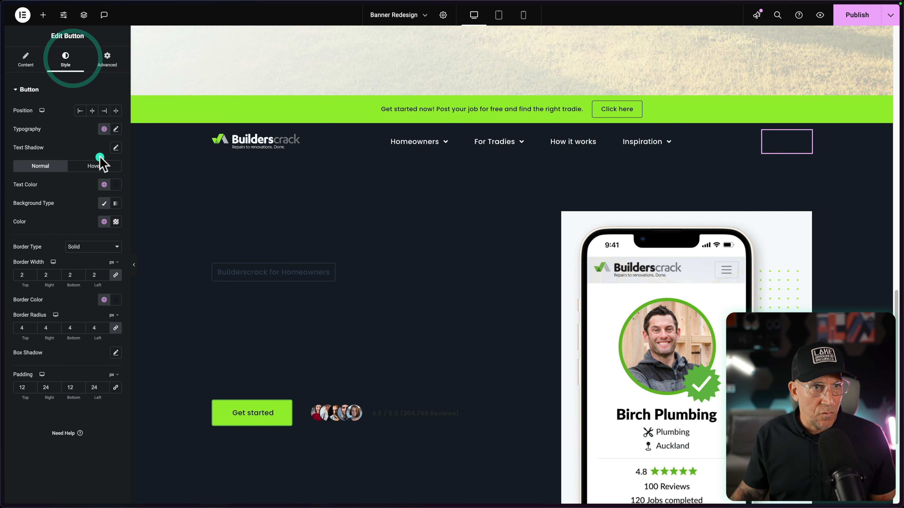
{"action": "left_click", "coordinate": [103, 221]}
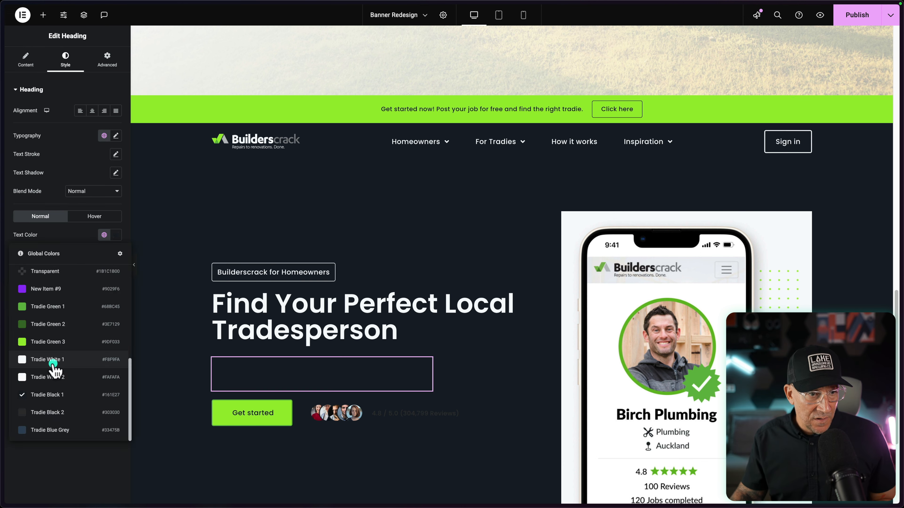
{"action": "left_click", "coordinate": [53, 363]}
Set the text color of the dark banner's reviews rating line to Tradie White 1.
{"action": "scroll", "coordinate": [269, 359], "scroll_direction": "down", "scroll_amount": 4}
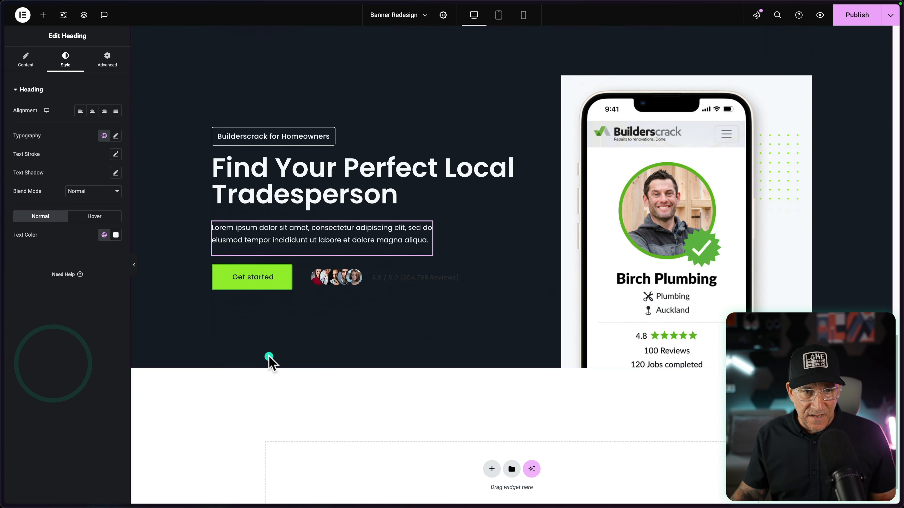
{"action": "left_click", "coordinate": [432, 277]}
{"action": "left_click", "coordinate": [66, 60]}
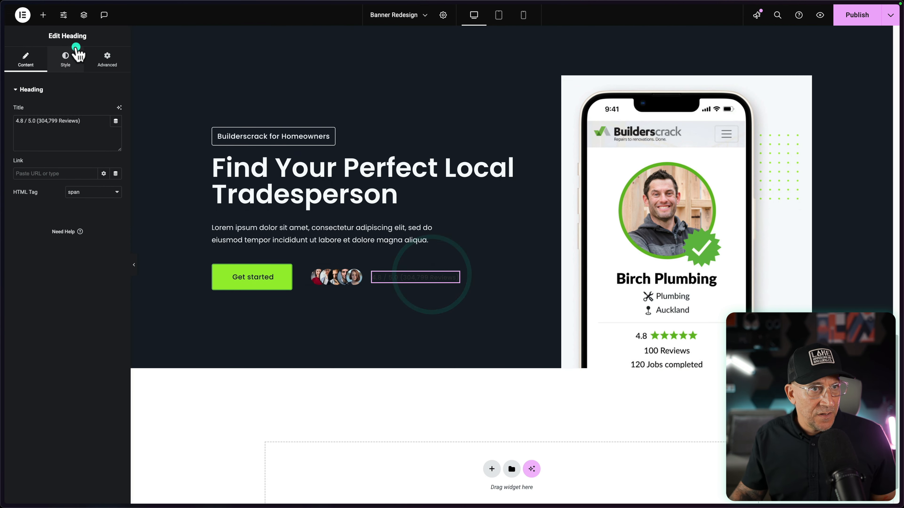
{"action": "left_click", "coordinate": [99, 136]}
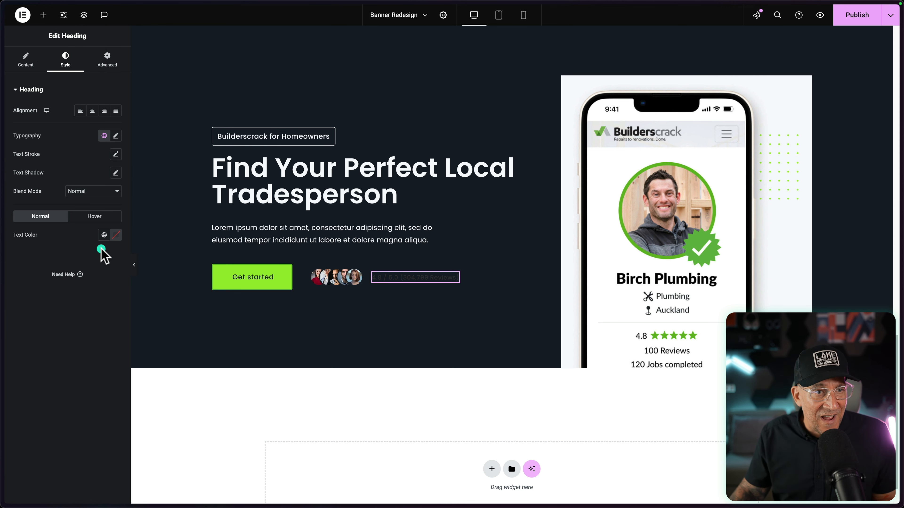
{"action": "left_click", "coordinate": [104, 235]}
{"action": "scroll", "coordinate": [68, 342], "scroll_direction": "down", "scroll_amount": 5}
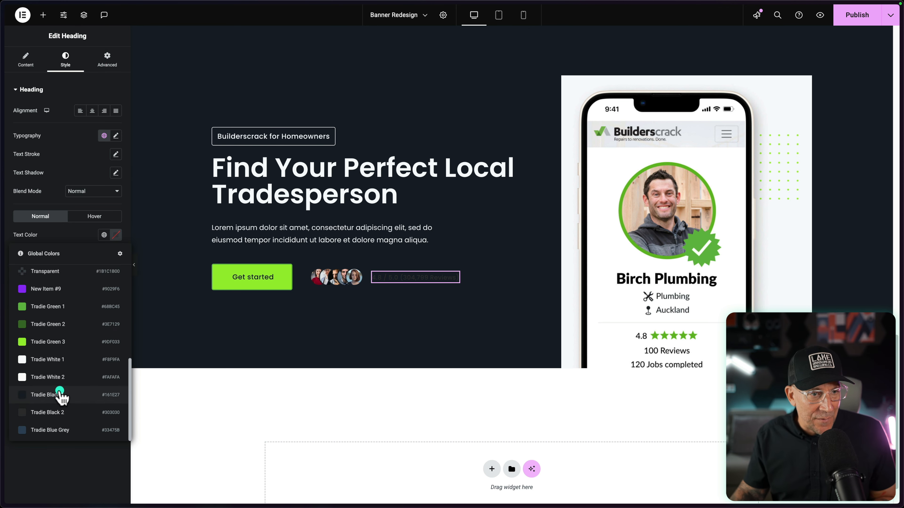
{"action": "left_click", "coordinate": [56, 353]}
Set the text color of the first banner's reviews rating line to Tradie Black 1.
{"action": "scroll", "coordinate": [372, 344], "scroll_direction": "up", "scroll_amount": 15}
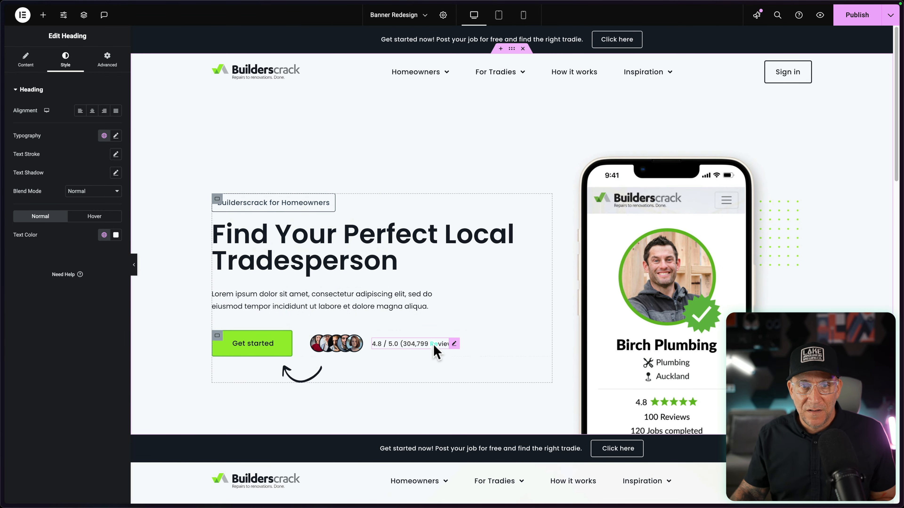
{"action": "left_click", "coordinate": [74, 72]}
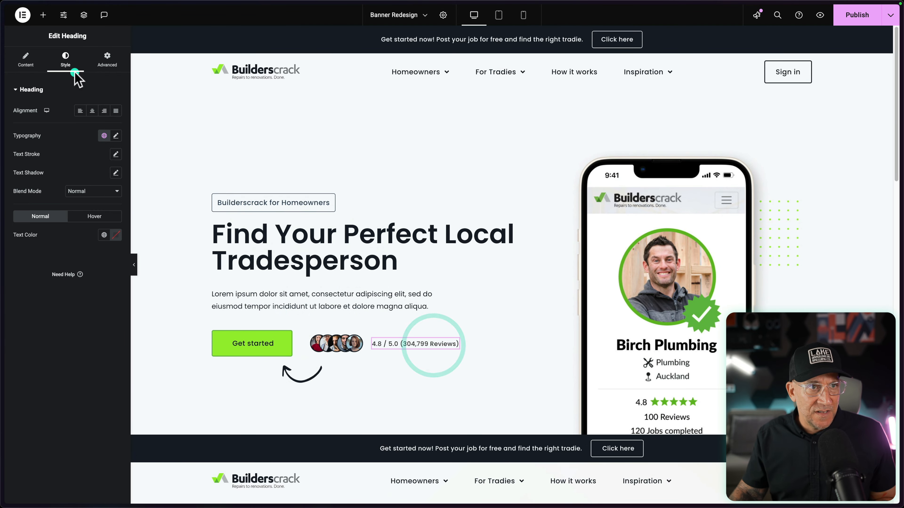
{"action": "left_click", "coordinate": [102, 235]}
{"action": "scroll", "coordinate": [67, 342], "scroll_direction": "down", "scroll_amount": 5}
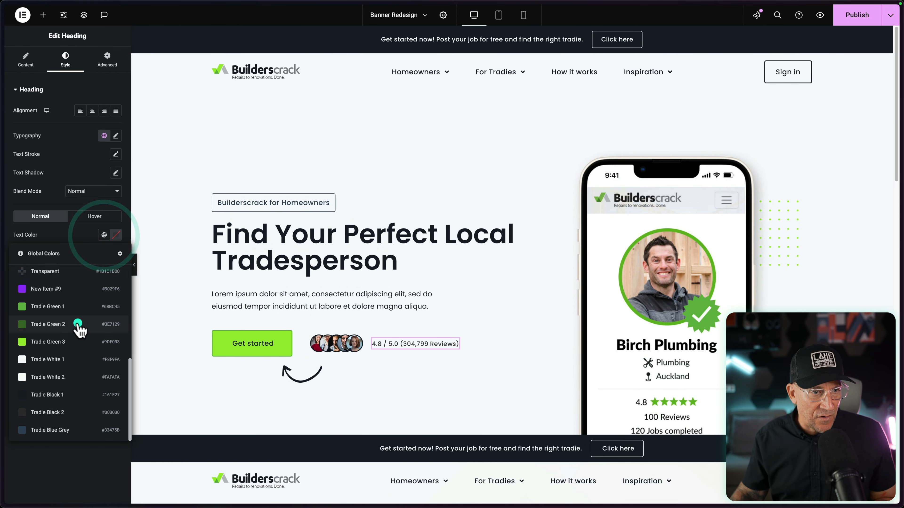
{"action": "left_click", "coordinate": [57, 395]}
{"action": "scroll", "coordinate": [514, 379], "scroll_direction": "down", "scroll_amount": 20}
{"action": "scroll", "coordinate": [528, 339], "scroll_direction": "up", "scroll_amount": 15}
{"action": "scroll", "coordinate": [527, 319], "scroll_direction": "down", "scroll_amount": 6}
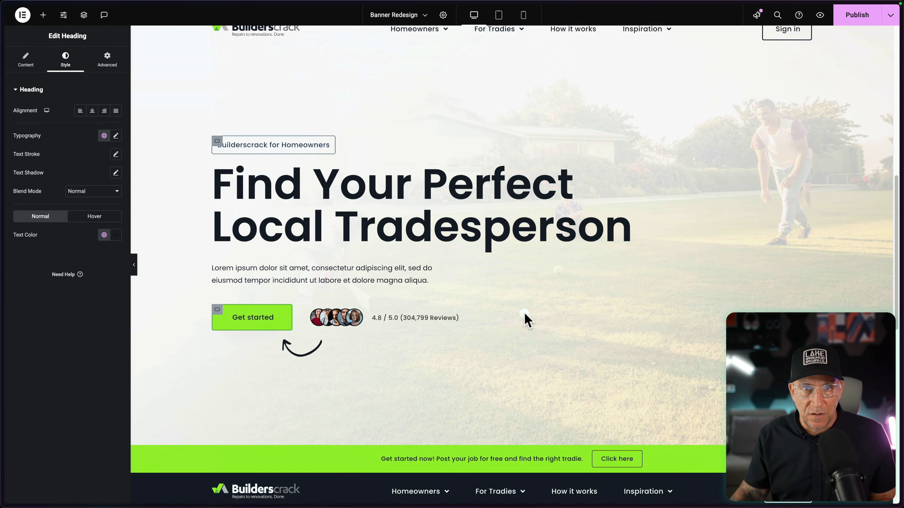
Set the text color of the second banner's reviews rating line to Tradie Black 1.
{"action": "scroll", "coordinate": [526, 319], "scroll_direction": "down", "scroll_amount": 1}
{"action": "left_click", "coordinate": [440, 308]}
{"action": "left_click", "coordinate": [70, 60]}
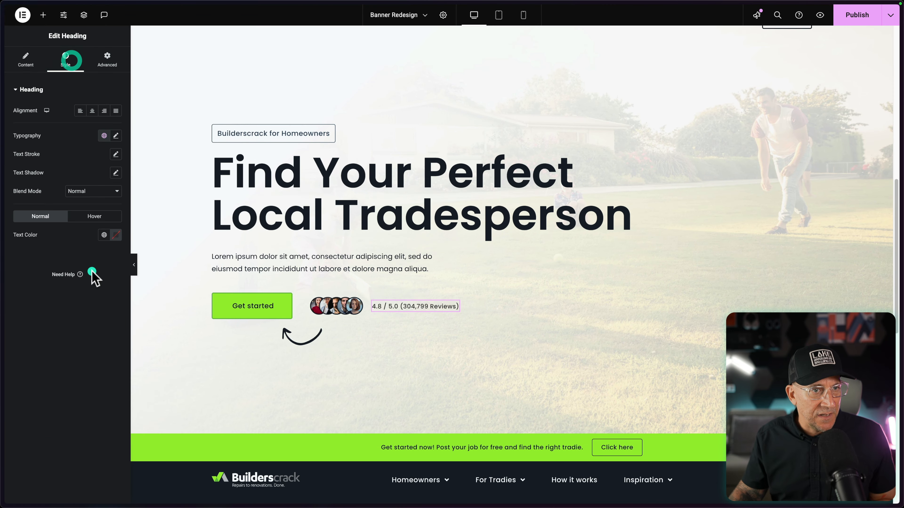
{"action": "left_click", "coordinate": [103, 235]}
{"action": "scroll", "coordinate": [71, 313], "scroll_direction": "down", "scroll_amount": 5}
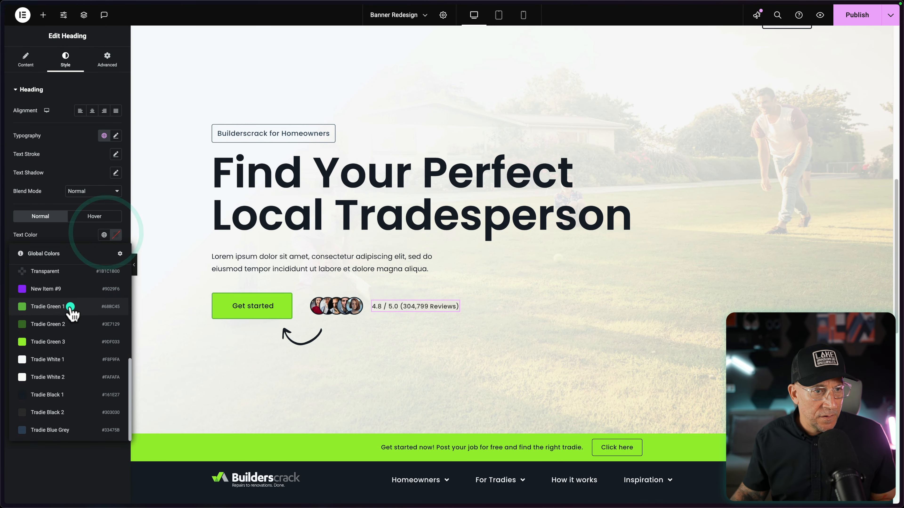
{"action": "left_click", "coordinate": [54, 395]}
Switch to Figma and export the green arrow from the Desktop - 3 banner to Downloads as Green Arrow.svg.
{"action": "scroll", "coordinate": [366, 377], "scroll_direction": "down", "scroll_amount": 10}
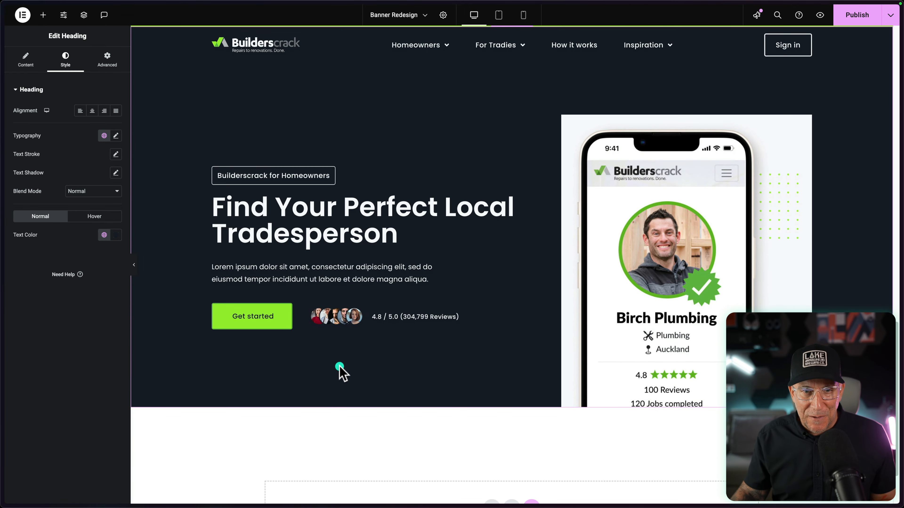
{"action": "key", "text": "super+Tab"}
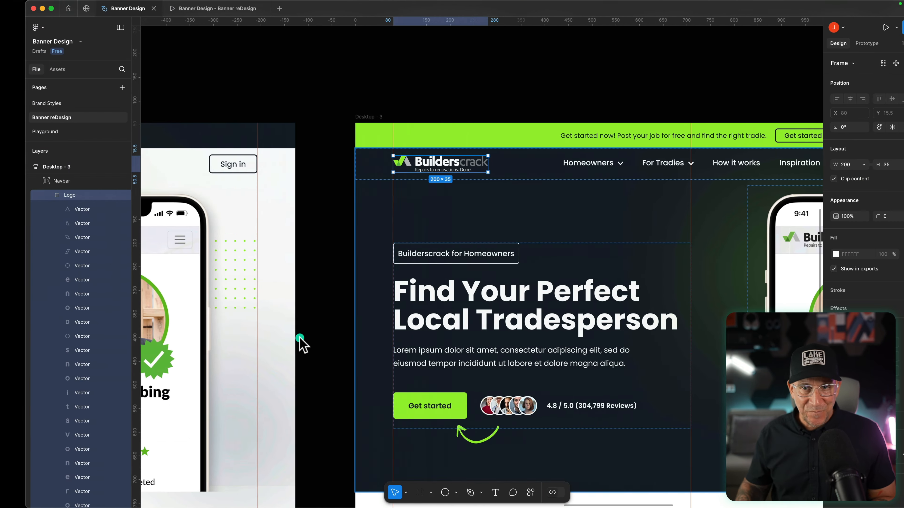
{"action": "double_click", "coordinate": [459, 421]}
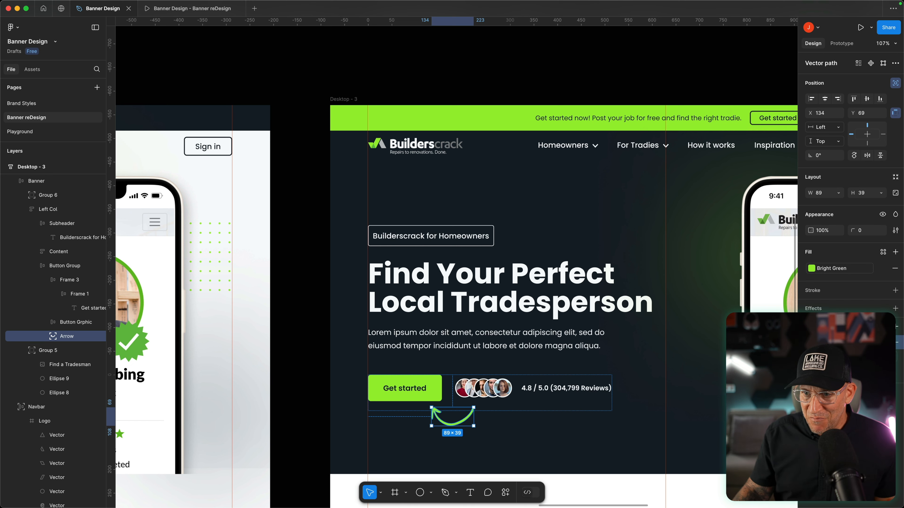
{"action": "key", "text": "super+shift+e"}
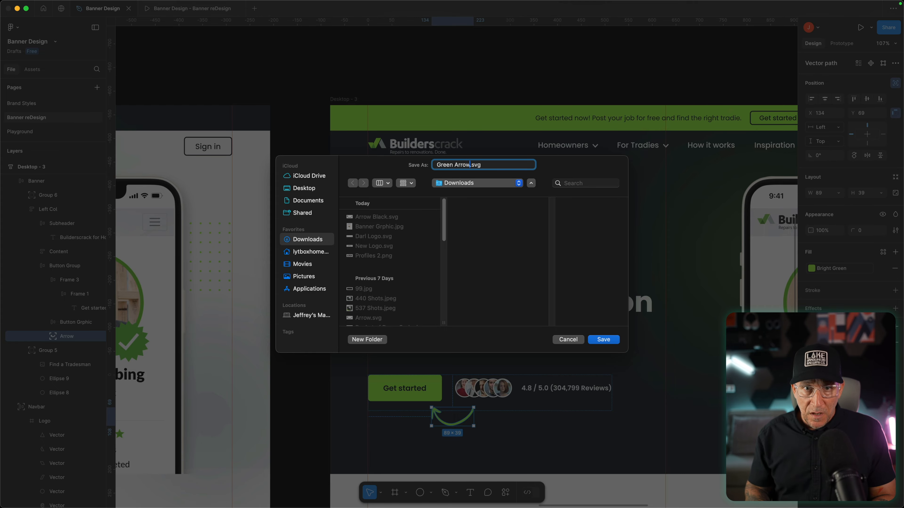
{"action": "key", "text": "Return"}
{"action": "key", "text": "ctrl+Left"}
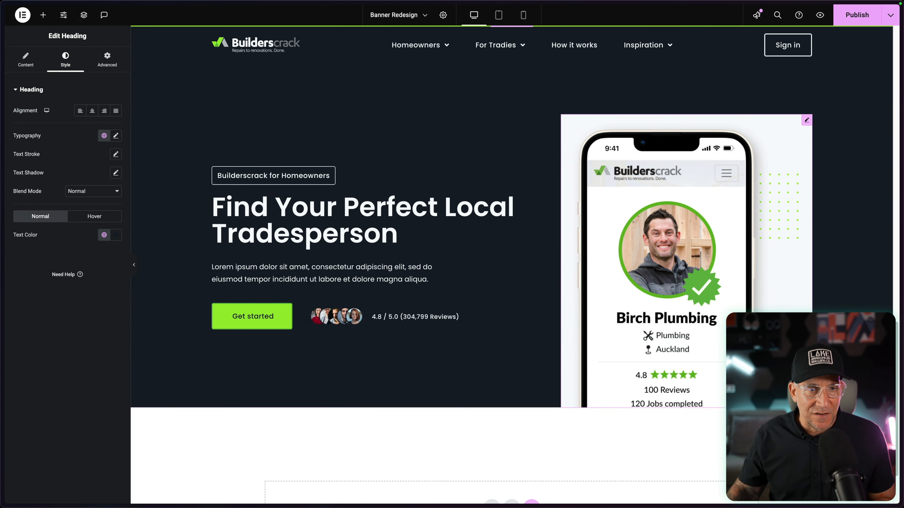
In Elementor, replace the black arrow image beneath the dark banner's Get started button with an upload of Green Arrow.svg.
{"action": "left_click", "coordinate": [281, 352]}
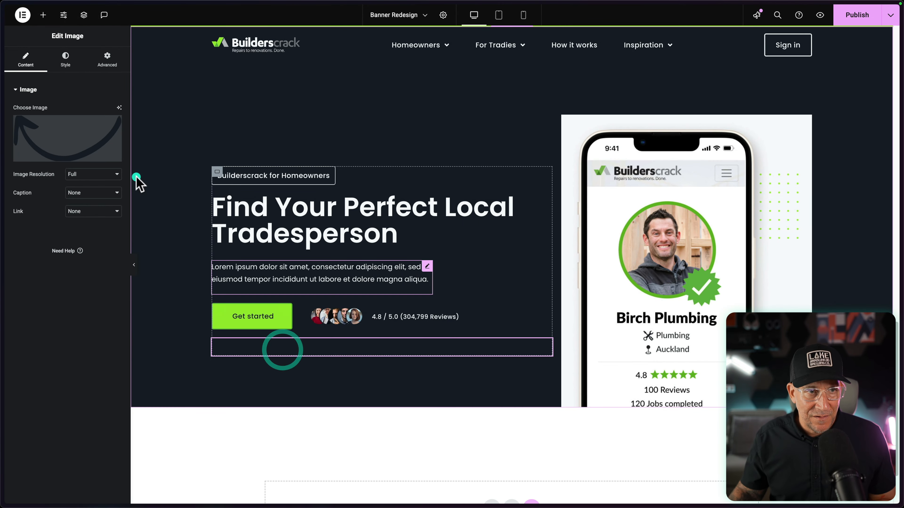
{"action": "left_click", "coordinate": [72, 142]}
{"action": "left_click", "coordinate": [123, 47]}
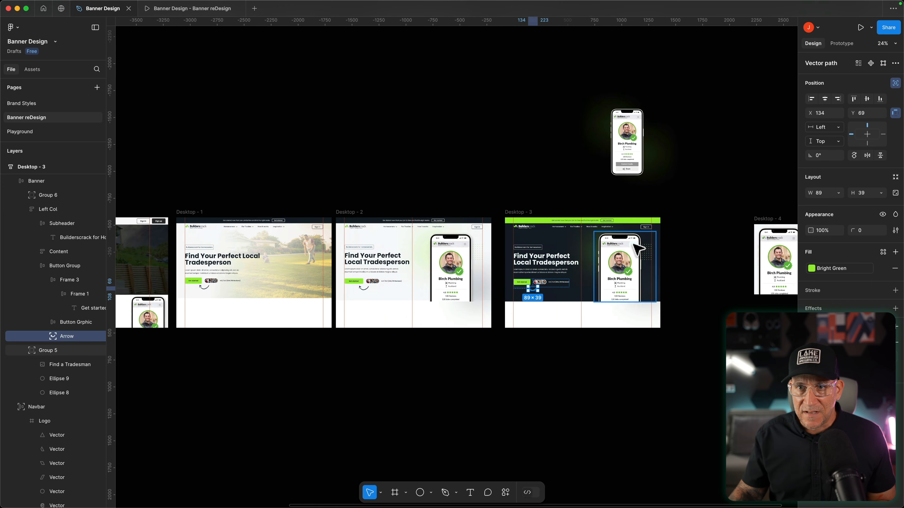
In Figma, change the White selection color of the Desktop - 4 phone frame to the library color Black Blue.
{"action": "scroll", "coordinate": [604, 242], "scroll_direction": "right", "scroll_amount": 5}
{"action": "scroll", "coordinate": [523, 243], "scroll_direction": "up", "scroll_amount": 5}
{"action": "scroll", "coordinate": [523, 243], "scroll_direction": "up", "scroll_amount": 5}
{"action": "left_click", "coordinate": [492, 190]}
{"action": "left_click", "coordinate": [812, 398]}
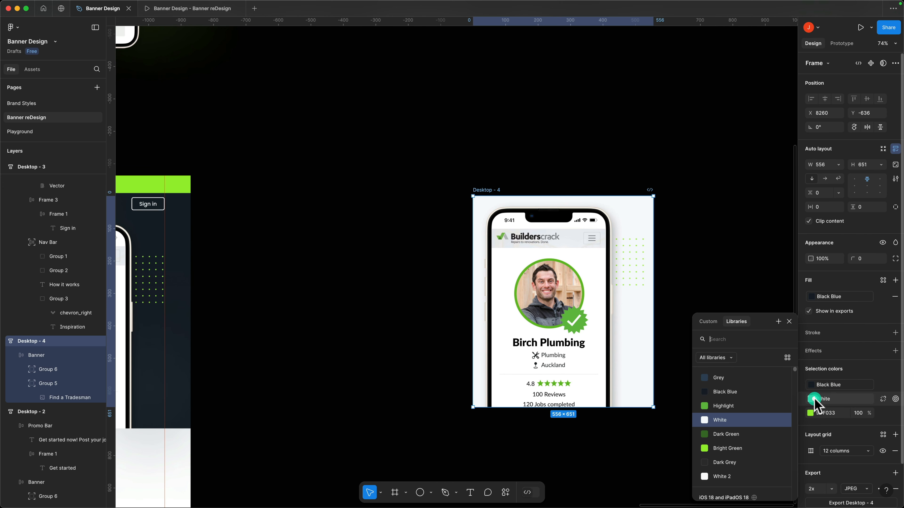
{"action": "left_click", "coordinate": [728, 392]}
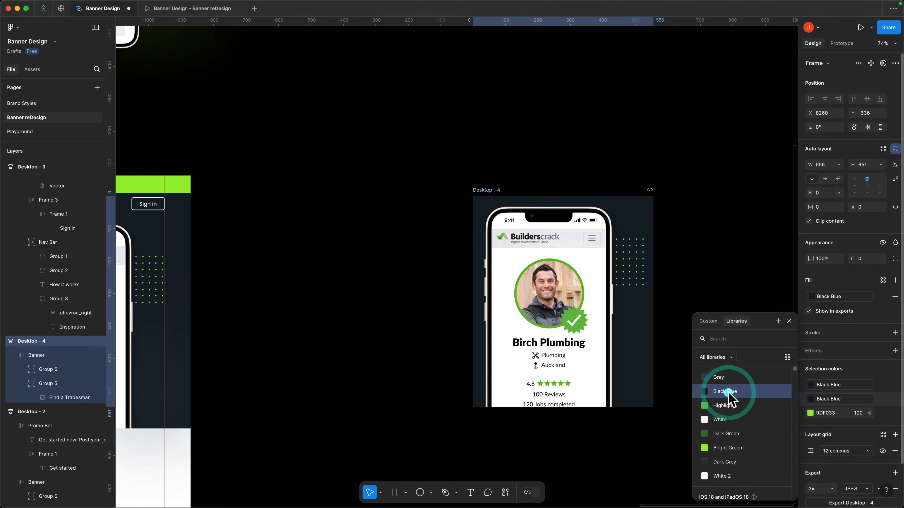
{"action": "left_click", "coordinate": [708, 264]}
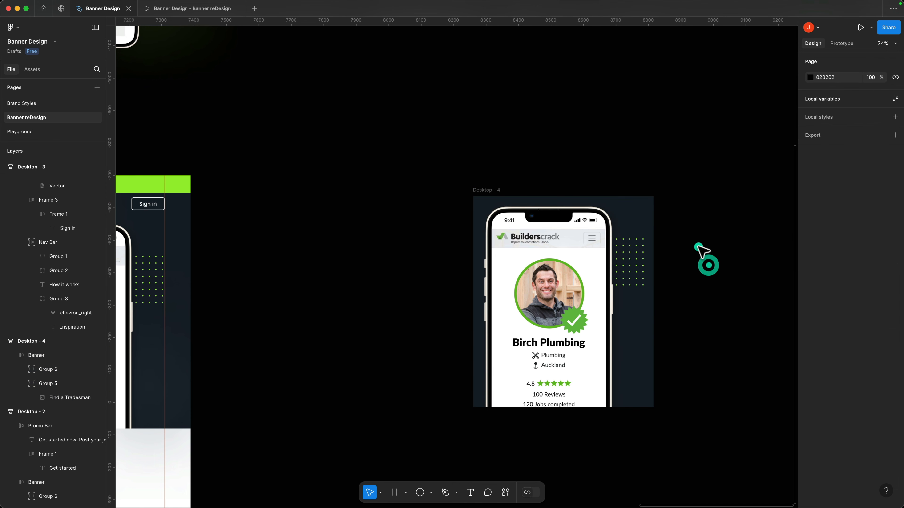
Export the Desktop - 4 frame as a 2x JPEG and upload it in Elementor as the dark banner's phone image.
{"action": "left_click", "coordinate": [480, 191]}
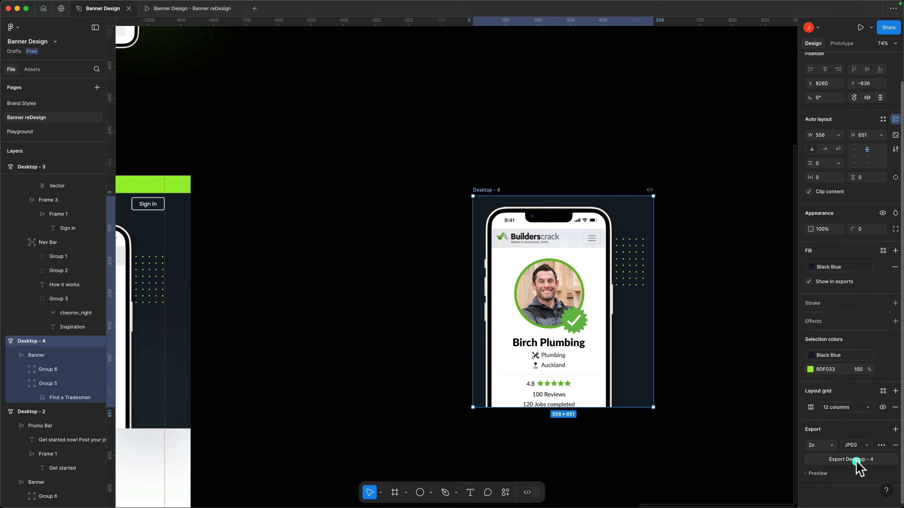
{"action": "left_click", "coordinate": [127, 44]}
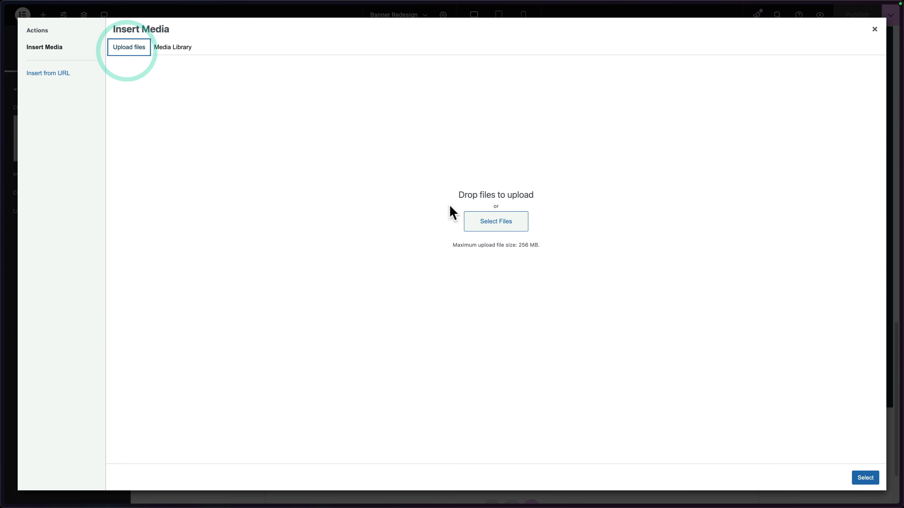
{"action": "left_click", "coordinate": [494, 221]}
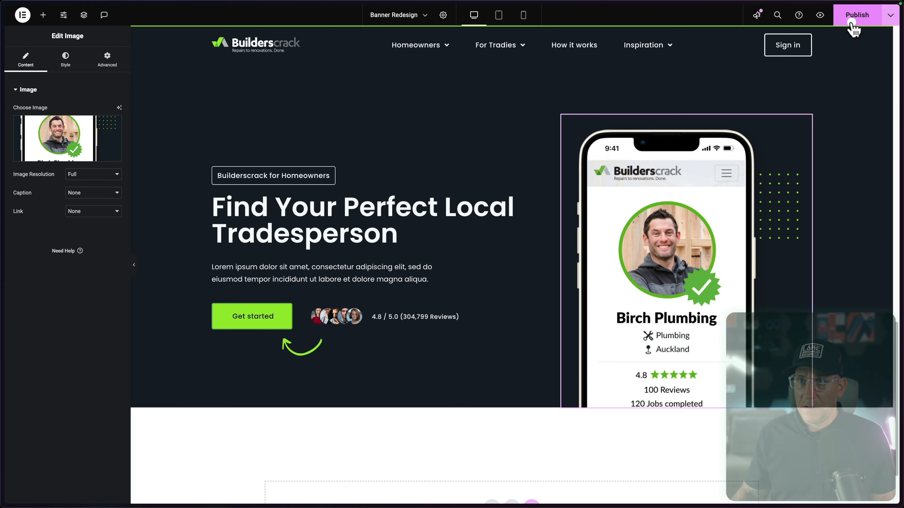
Publish the Banner Redesign page and review all three banners in the page preview.
{"action": "left_click", "coordinate": [851, 22]}
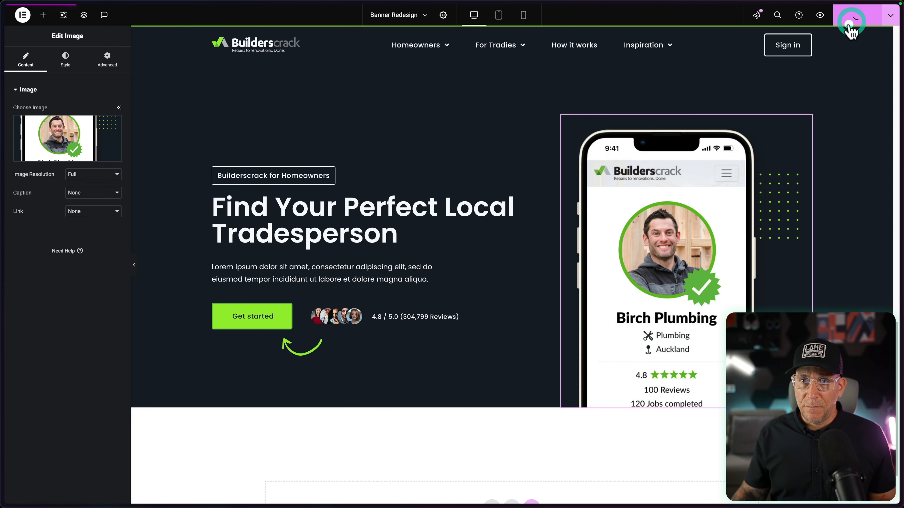
{"action": "left_click", "coordinate": [820, 18]}
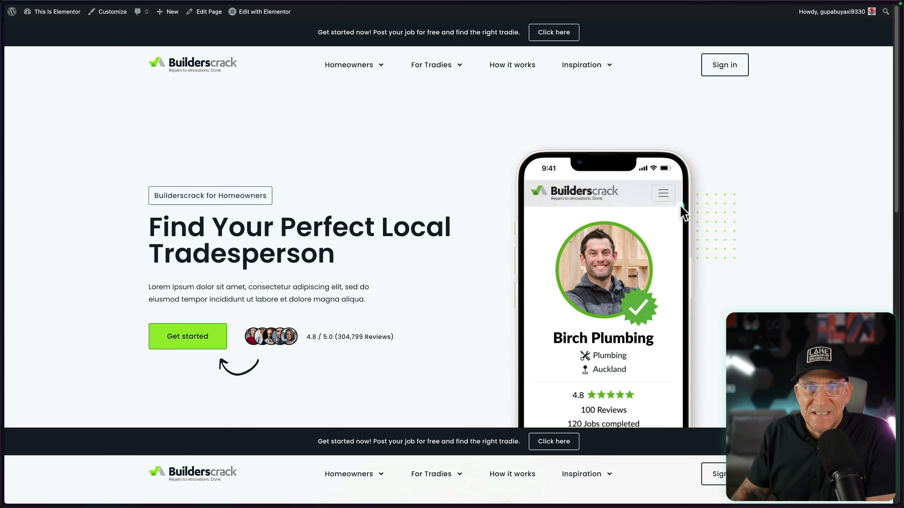
{"action": "scroll", "coordinate": [681, 213], "scroll_direction": "down", "scroll_amount": 10}
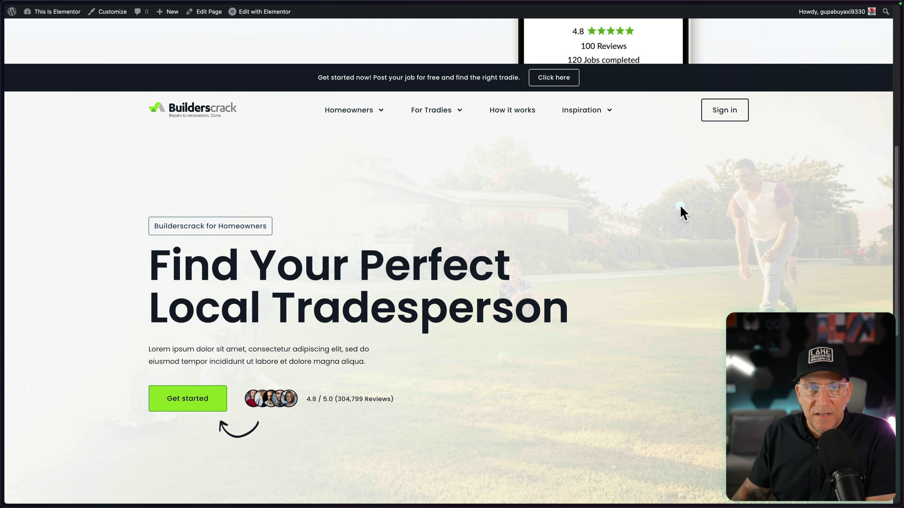
{"action": "scroll", "coordinate": [681, 213], "scroll_direction": "down", "scroll_amount": 10}
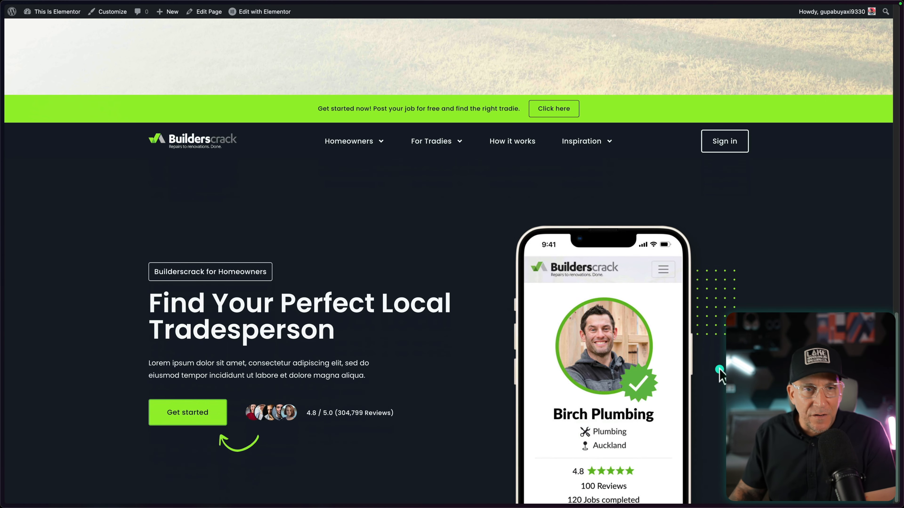
{"action": "scroll", "coordinate": [717, 344], "scroll_direction": "up", "scroll_amount": 15}
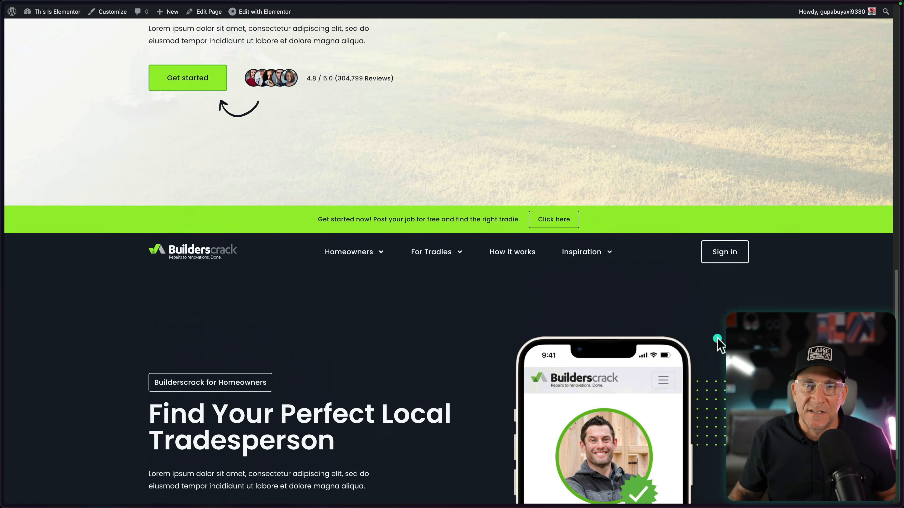